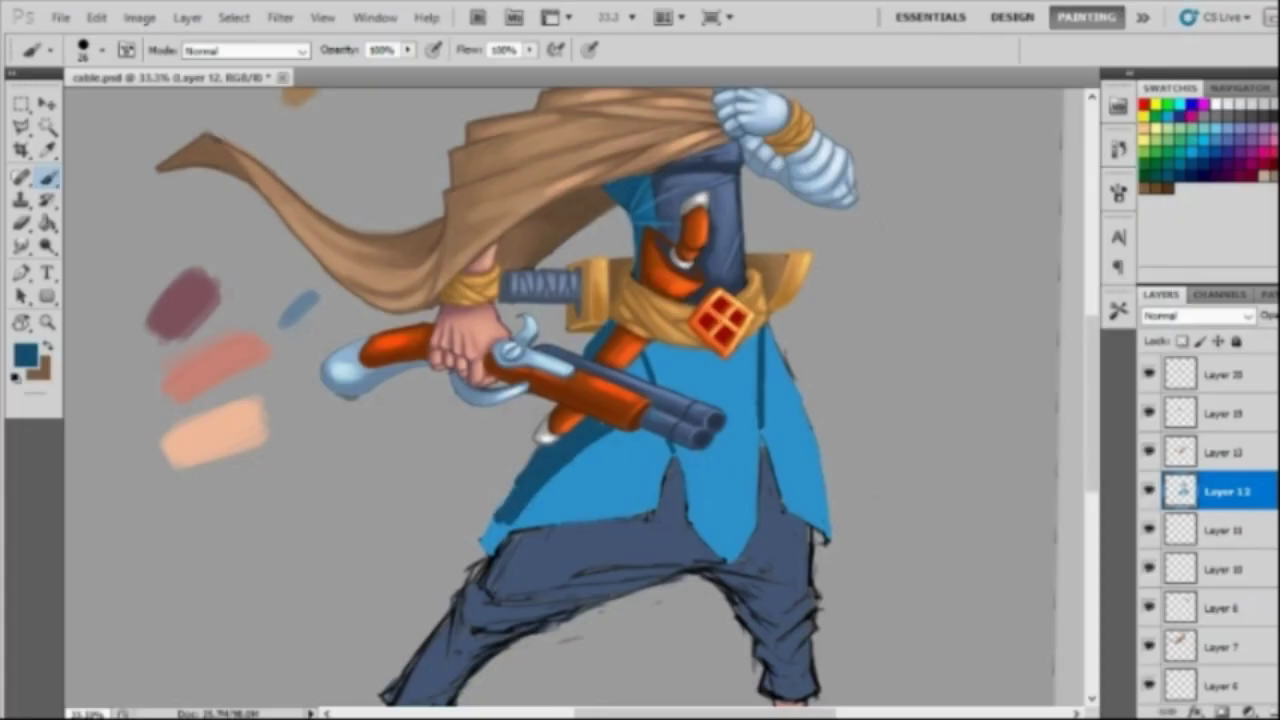
Step: Paint dark blue shading on the coat's lower left, right edge and below the belt
drag(595, 445, 525, 520)
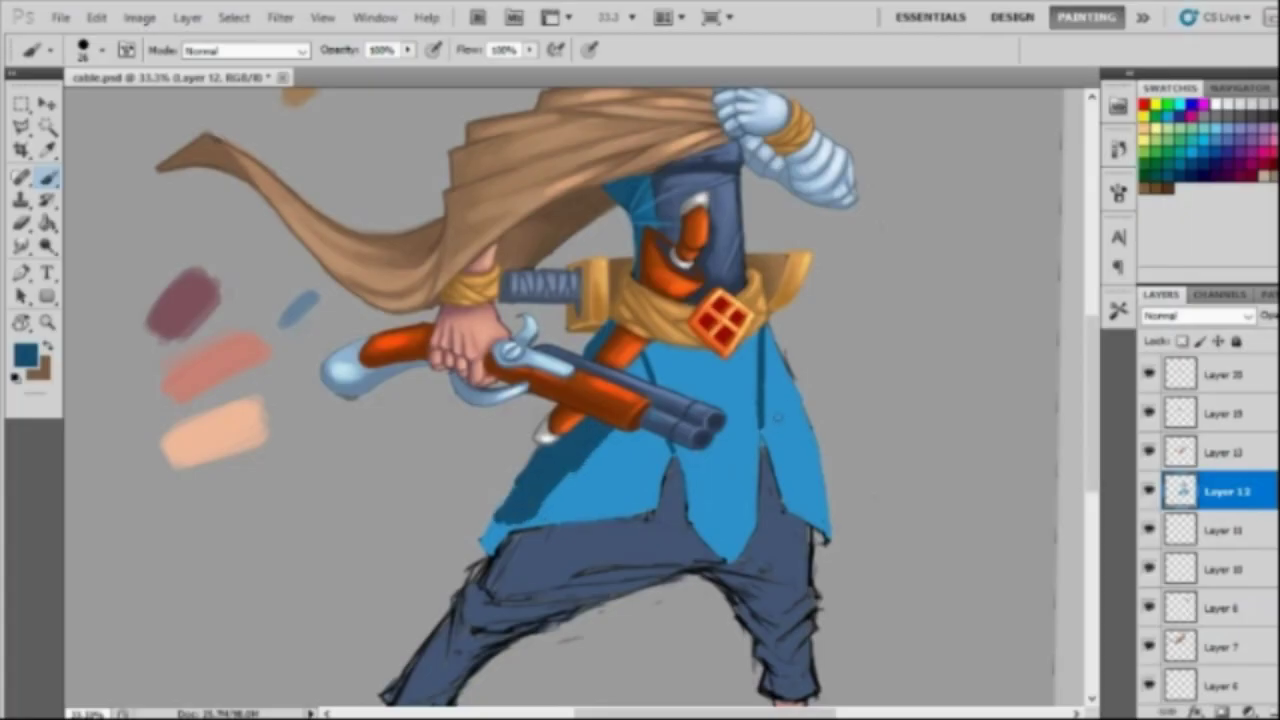
mouse_move(770, 414)
mouse_down()
mouse_move(795, 500)
mouse_move(815, 520)
mouse_move(810, 505)
mouse_up()
drag(575, 472, 522, 524)
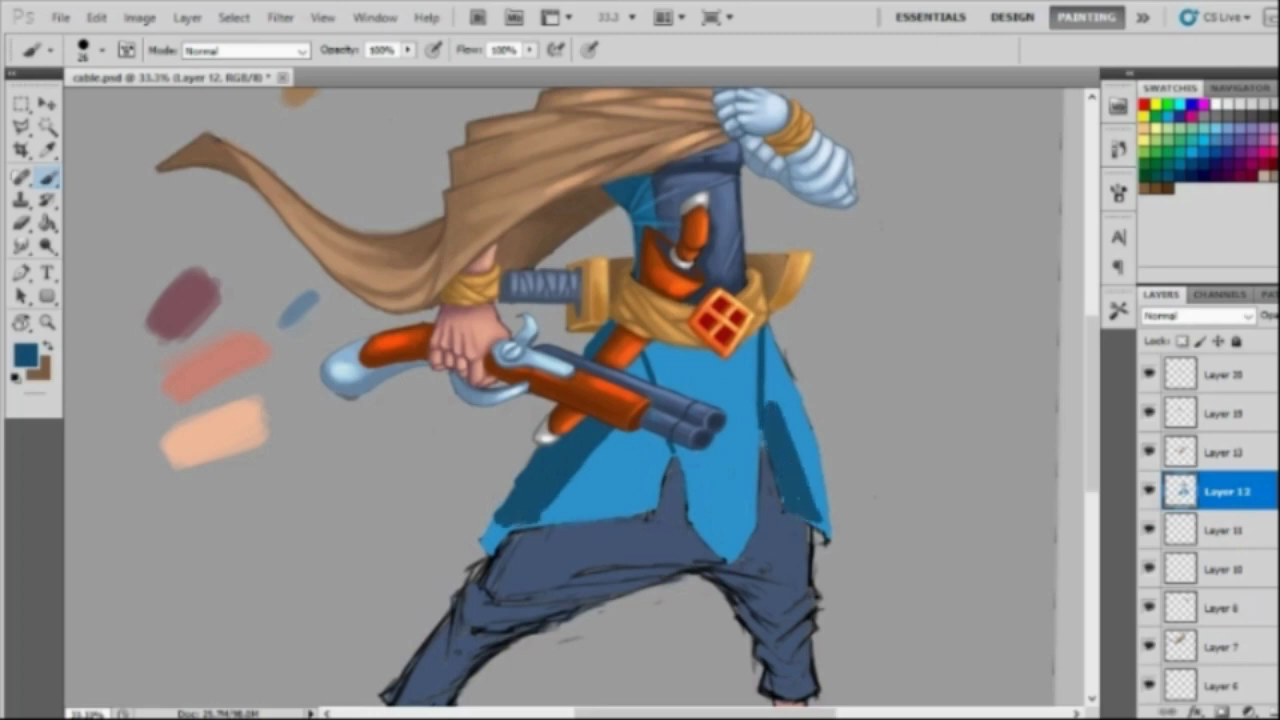
drag(658, 351, 710, 347)
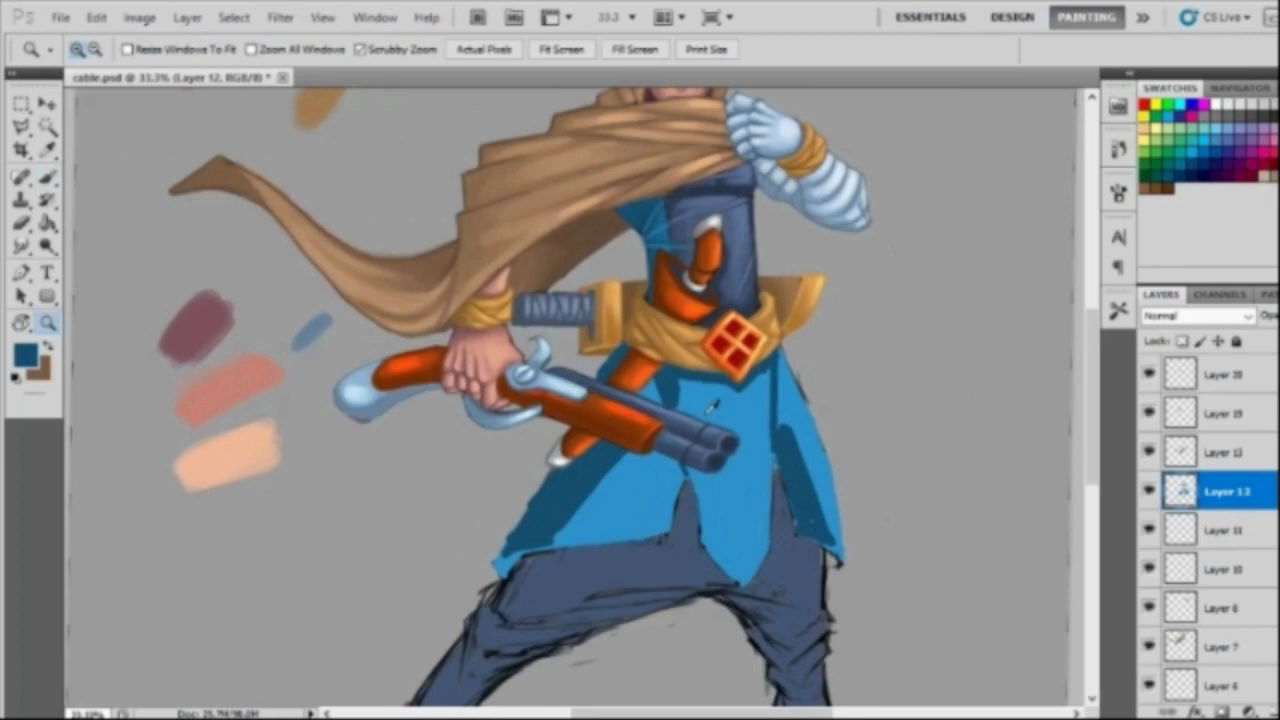
Step: Switch to light blue and paint highlights down the coat's middle, right side and lower left
alt+click(662, 370)
click(25, 355)
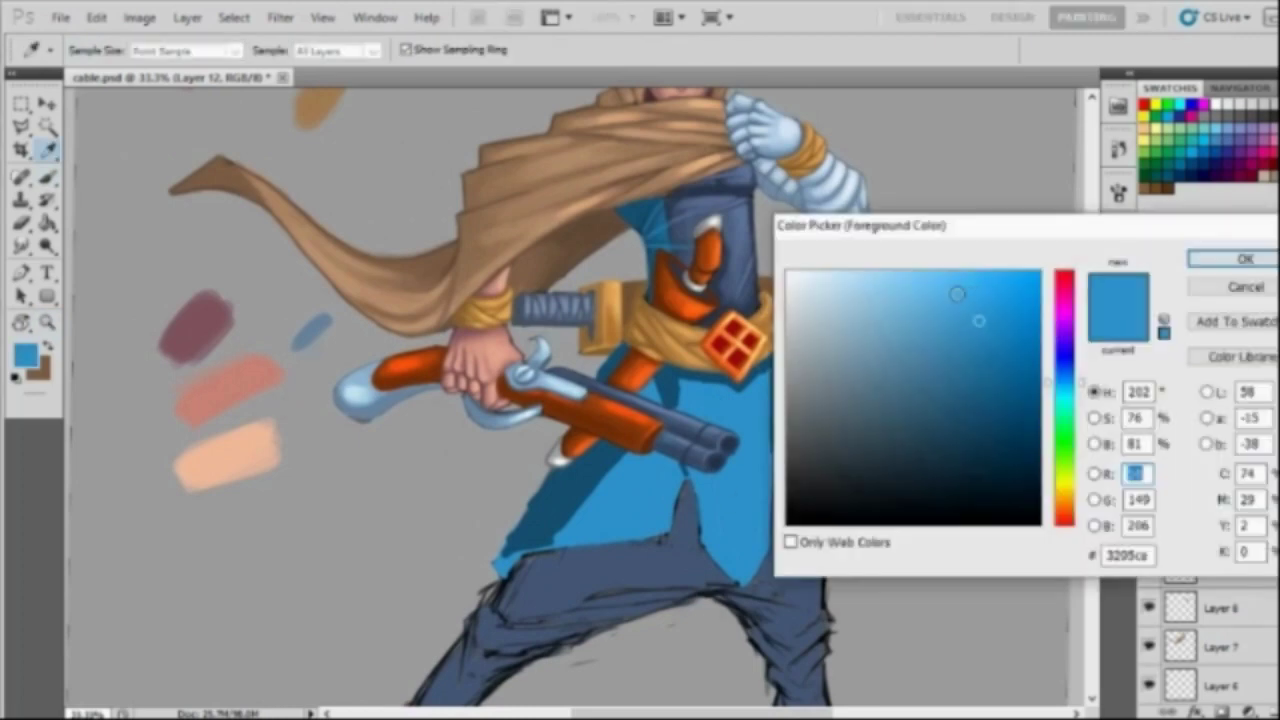
click(1245, 260)
key(b)
mouse_move(750, 410)
mouse_down()
mouse_move(760, 520)
mouse_move(745, 540)
mouse_up()
right_click(714, 234)
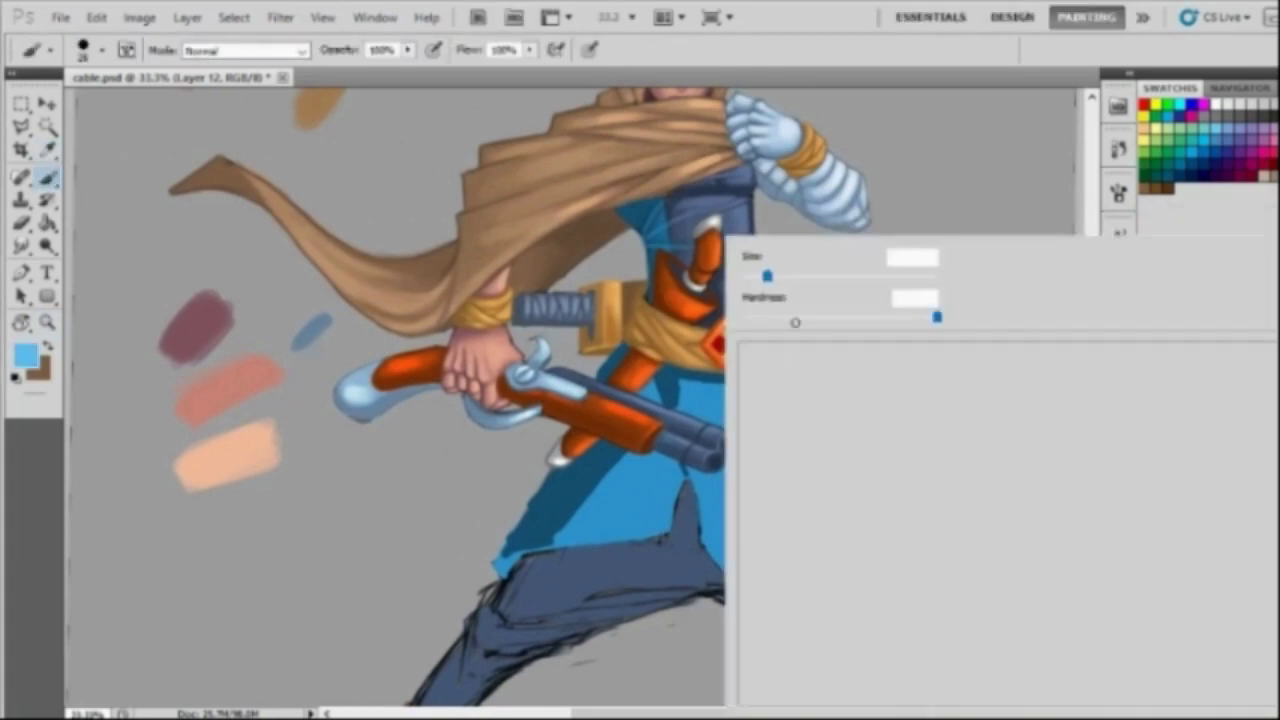
key(Escape)
drag(790, 390, 825, 485)
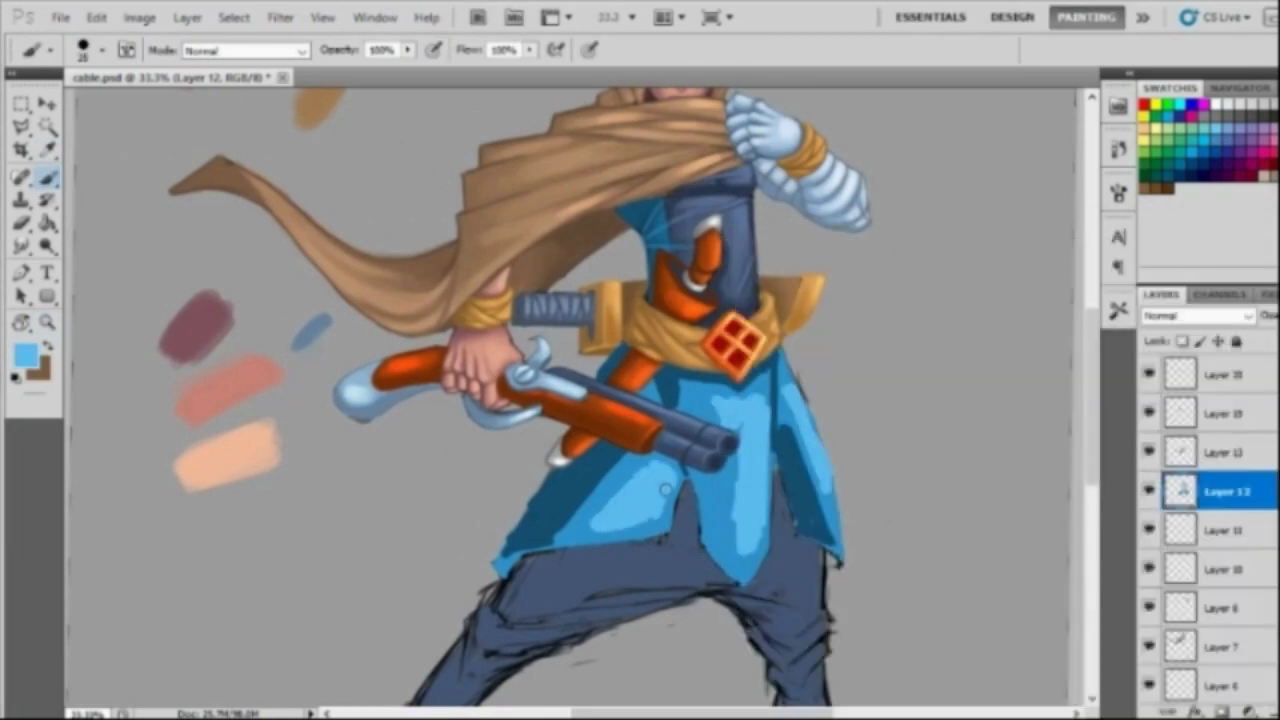
drag(665, 470, 595, 530)
Step: Adjust the brush settings and lower brush Opacity and Flow to 65%
ctrl+alt+click(680, 509)
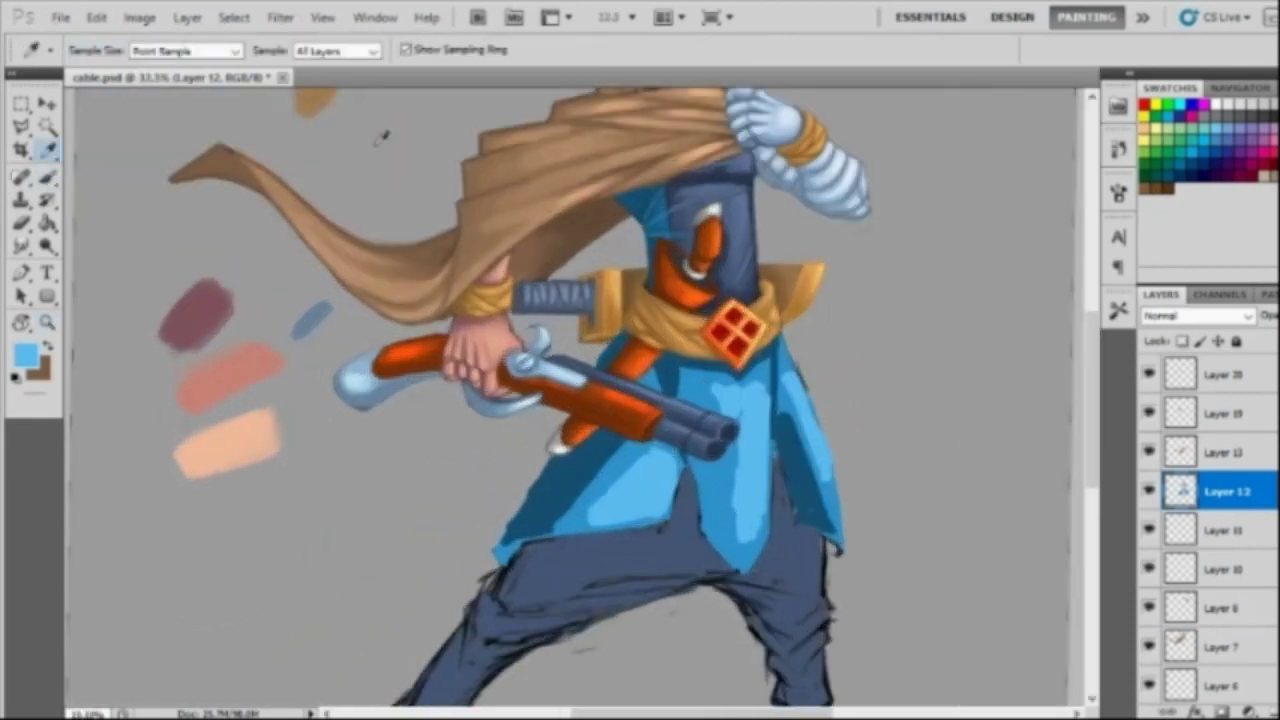
key(F5)
click(764, 260)
click(1118, 195)
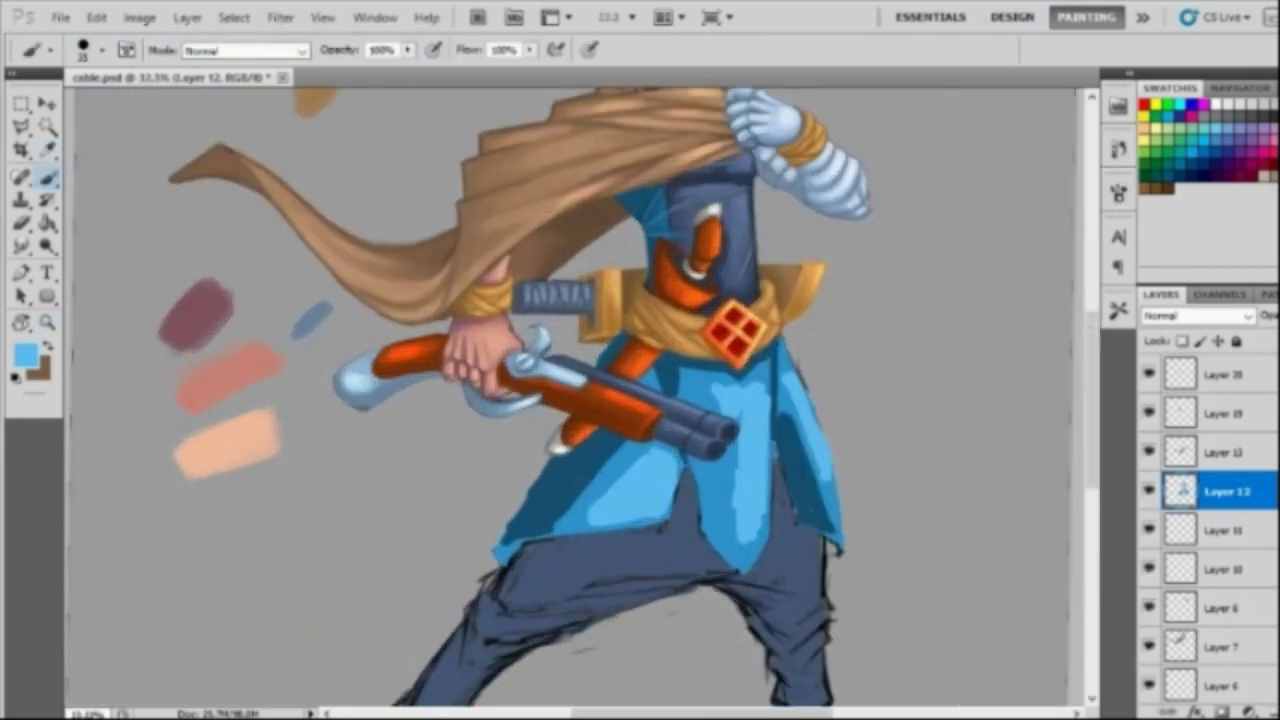
drag(407, 49, 372, 70)
click(529, 49)
drag(529, 70, 494, 70)
Step: Sample mid and light blues from the coat and shrink the brush
alt+click(600, 470)
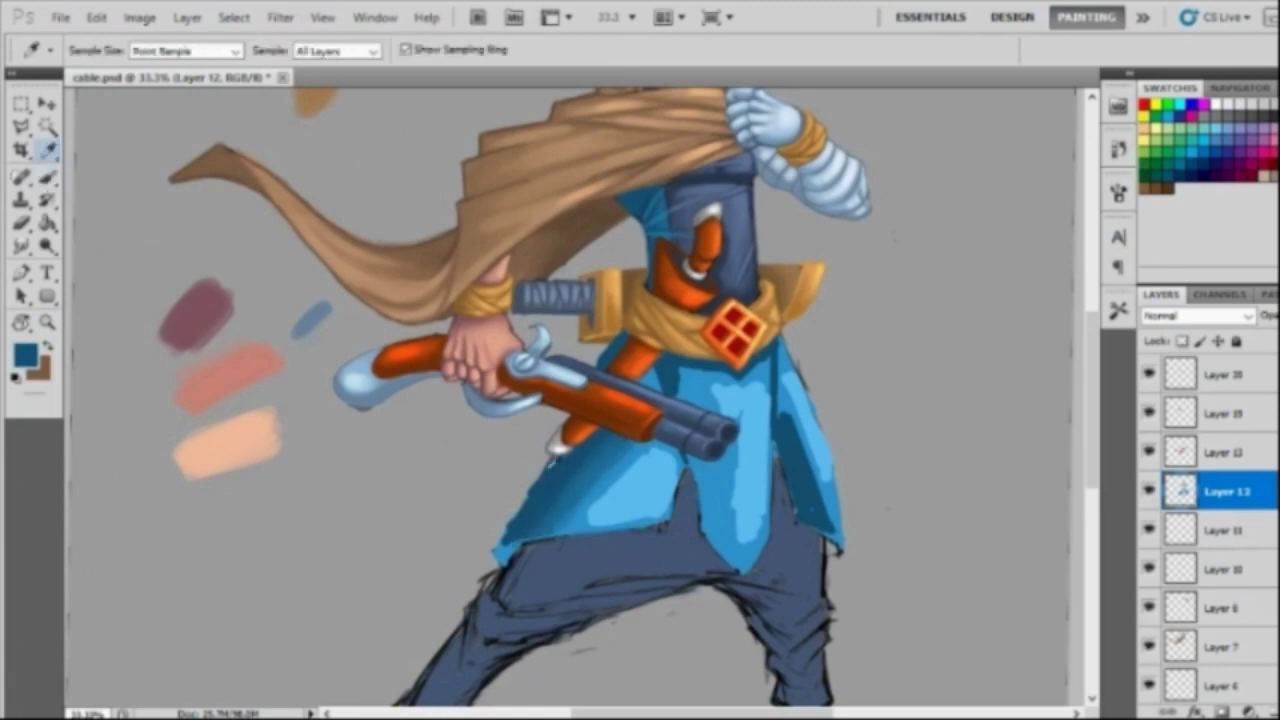
right_click(556, 234)
drag(610, 276, 594, 276)
key(Return)
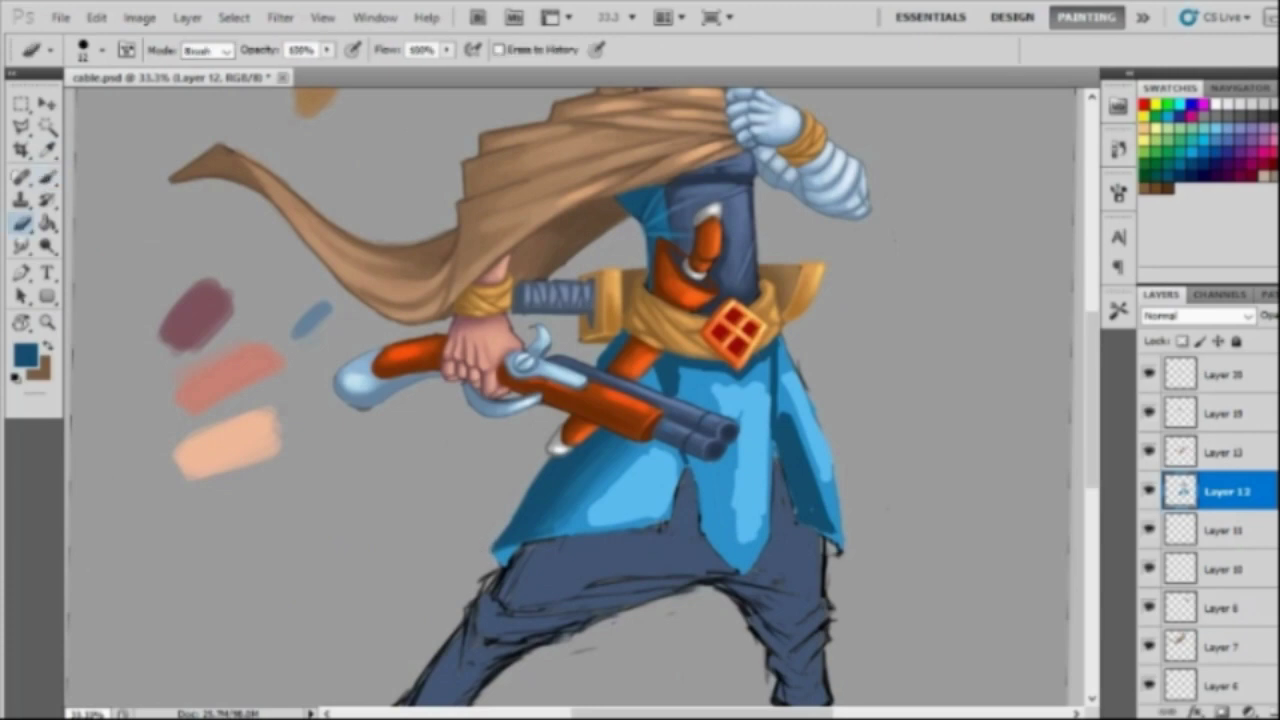
alt+click(619, 455)
right_click(617, 455)
key(Return)
alt+click(593, 505)
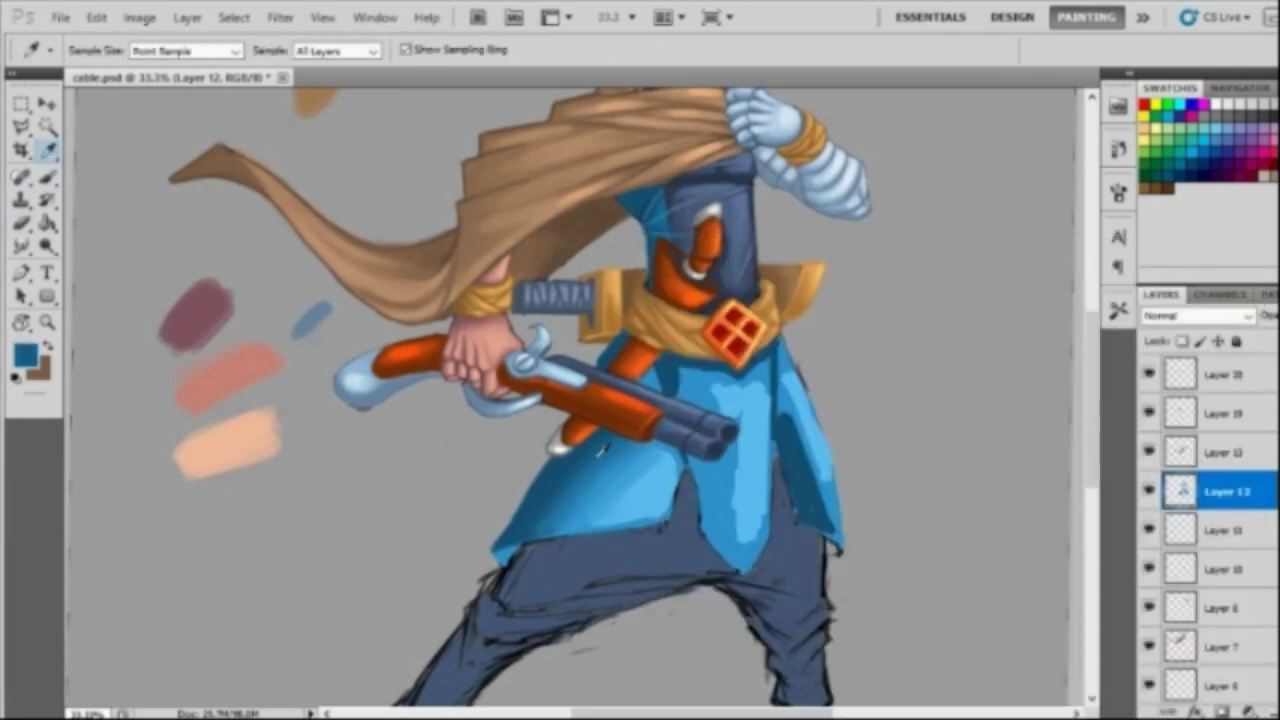
Step: Paint darker blue strokes on the coat near the gun and its right side
alt+click(623, 440)
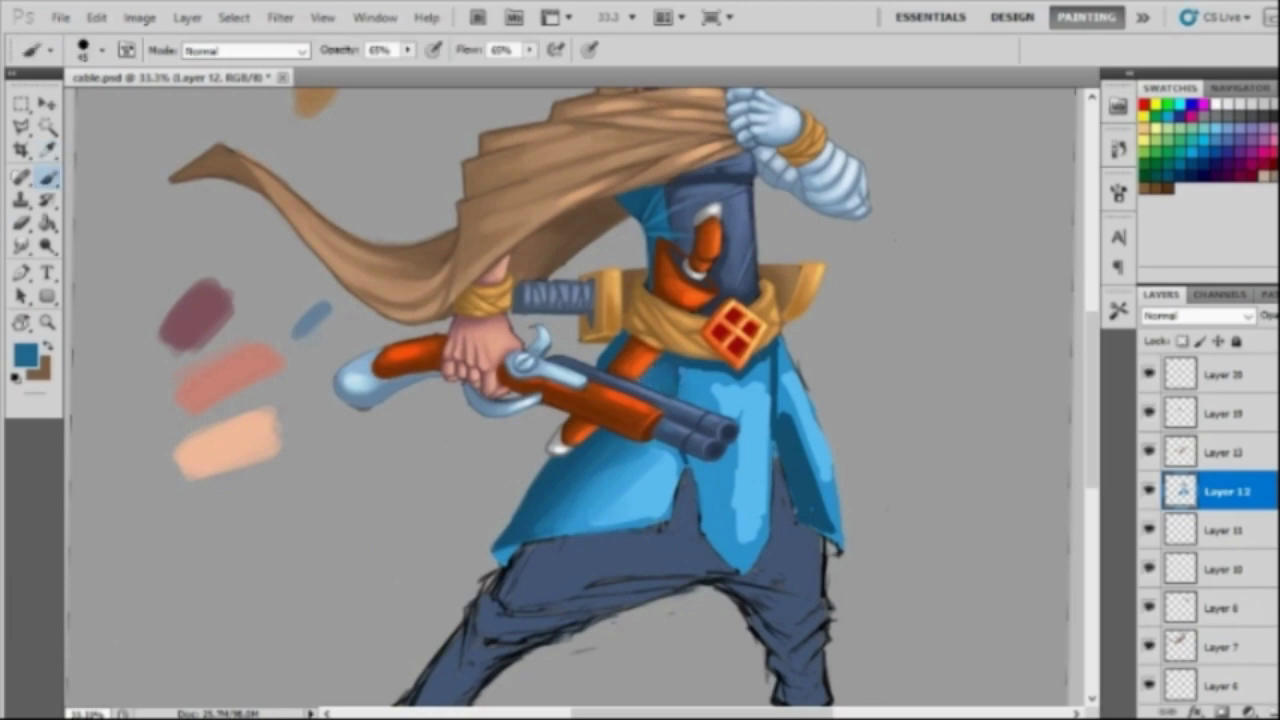
alt+click(720, 380)
mouse_move(686, 388)
mouse_down()
mouse_move(758, 370)
mouse_move(698, 402)
mouse_move(720, 410)
mouse_move(740, 532)
mouse_up()
alt+click(716, 398)
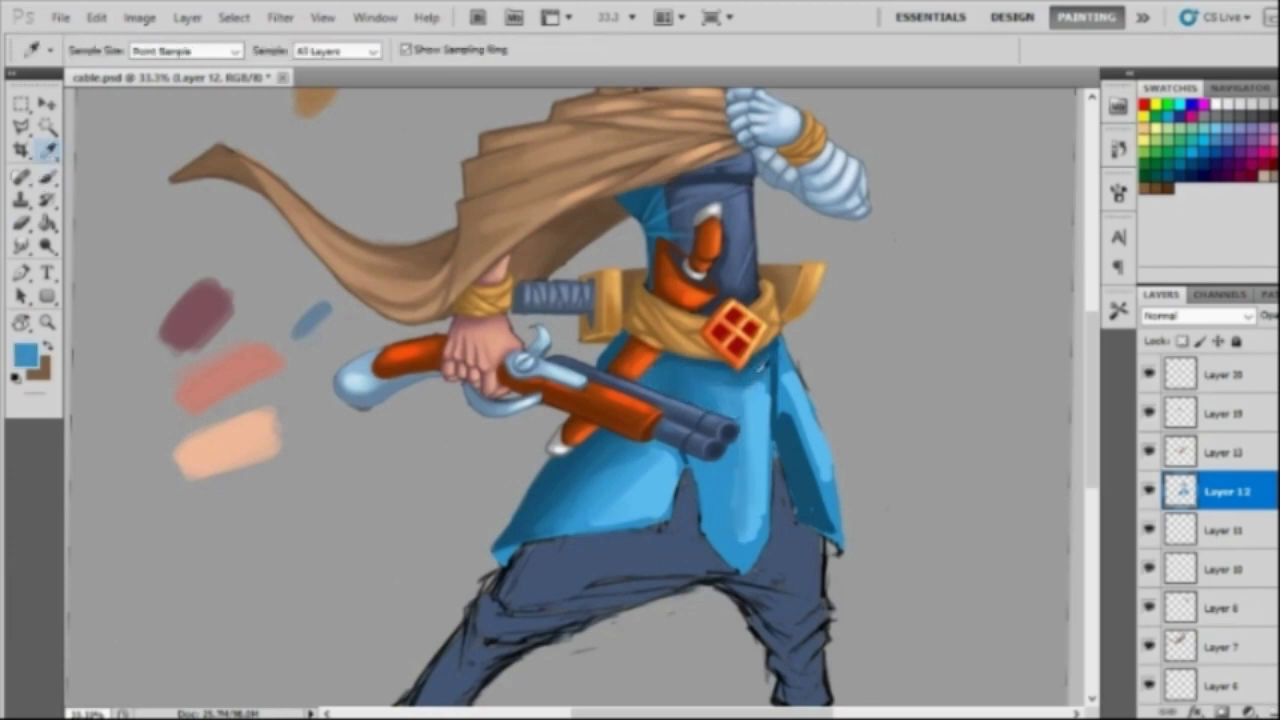
drag(752, 398, 754, 452)
Step: Sample coat blues and run dark shading down the coat's right side and right panel
alt+click(686, 375)
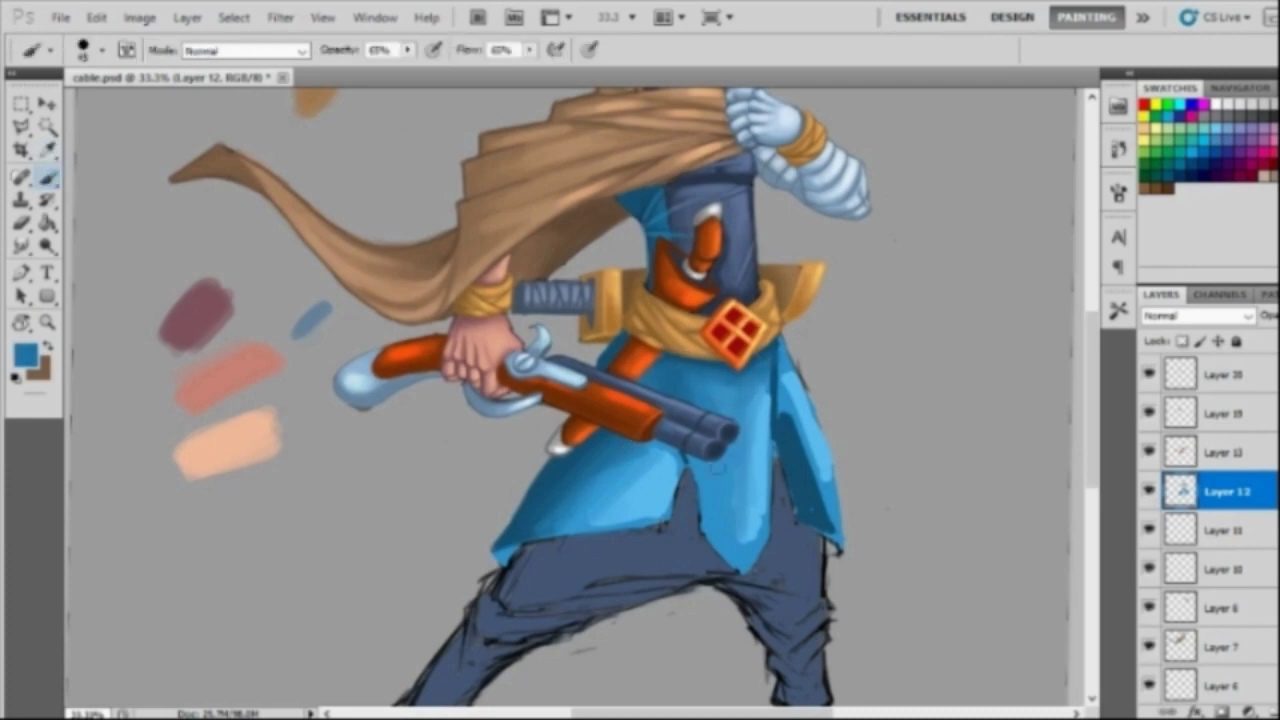
right_click(705, 497)
key(Escape)
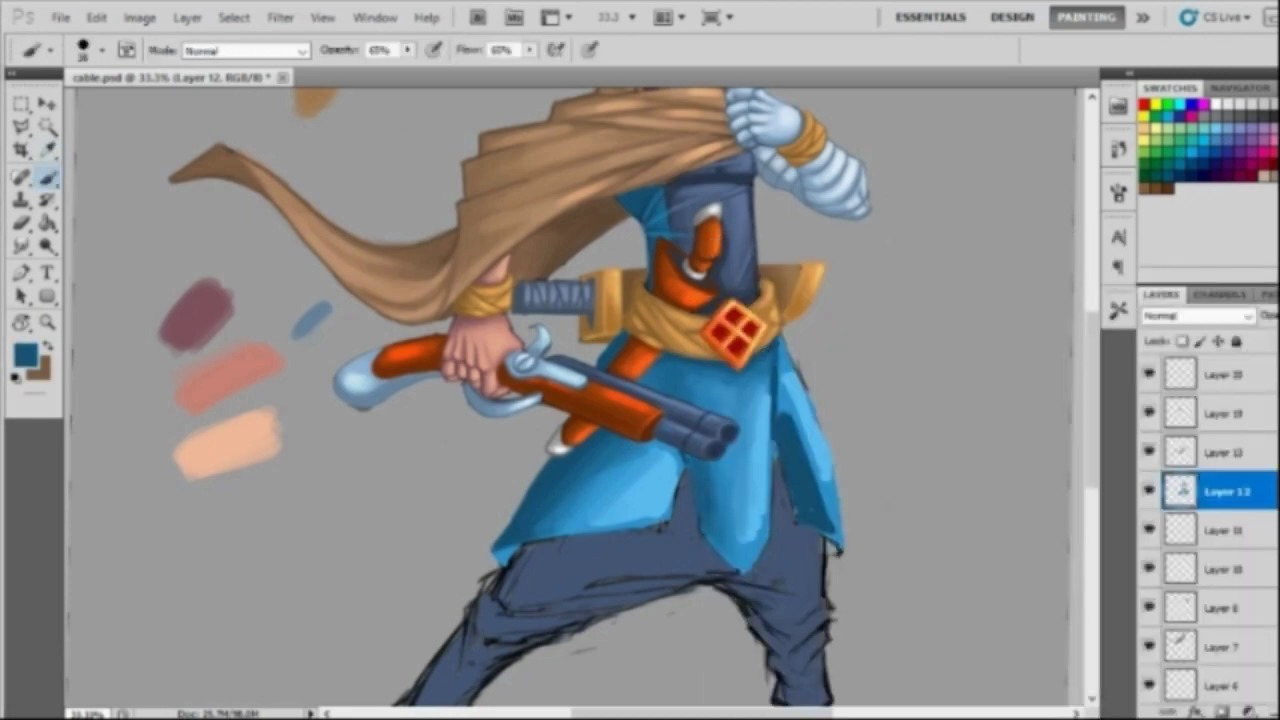
drag(740, 466, 720, 556)
alt+click(738, 452)
mouse_move(740, 448)
mouse_down()
mouse_move(738, 546)
mouse_move(762, 384)
mouse_move(815, 510)
mouse_up()
alt+click(756, 464)
alt+click(805, 430)
drag(820, 440, 828, 520)
Step: Add thin dark and small lighter strokes on the coat's right, then zoom out to the full figure
alt+click(789, 376)
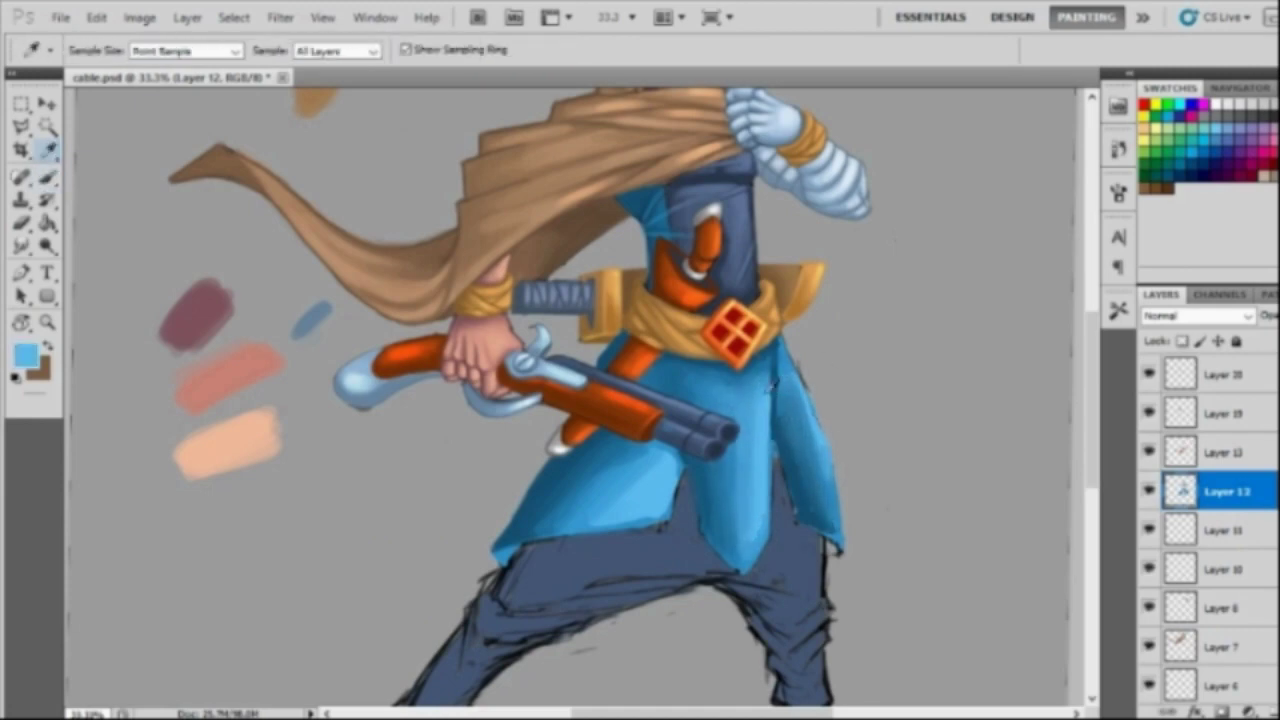
mouse_move(784, 380)
mouse_down()
mouse_move(786, 426)
mouse_move(815, 455)
mouse_move(826, 528)
mouse_up()
alt+click(805, 440)
alt+click(756, 494)
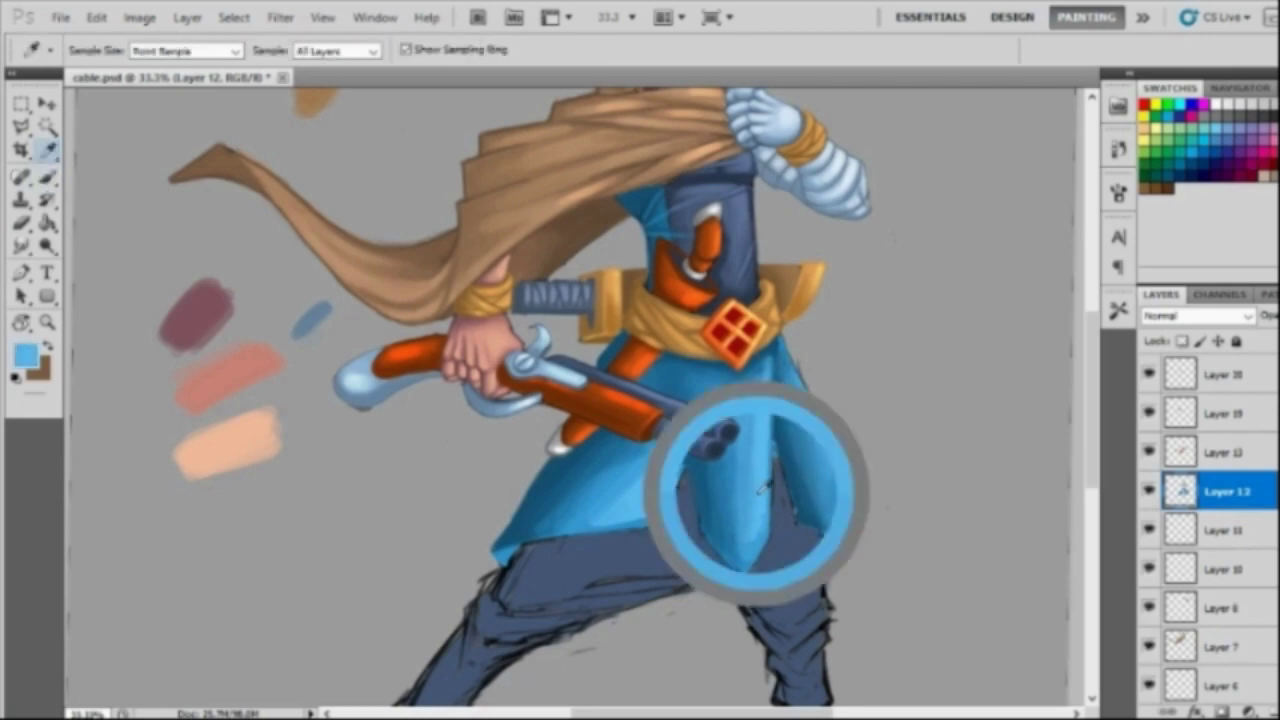
drag(797, 380, 797, 440)
key(z)
key(ctrl+minus)
key(ctrl+minus)
key(ctrl+minus)
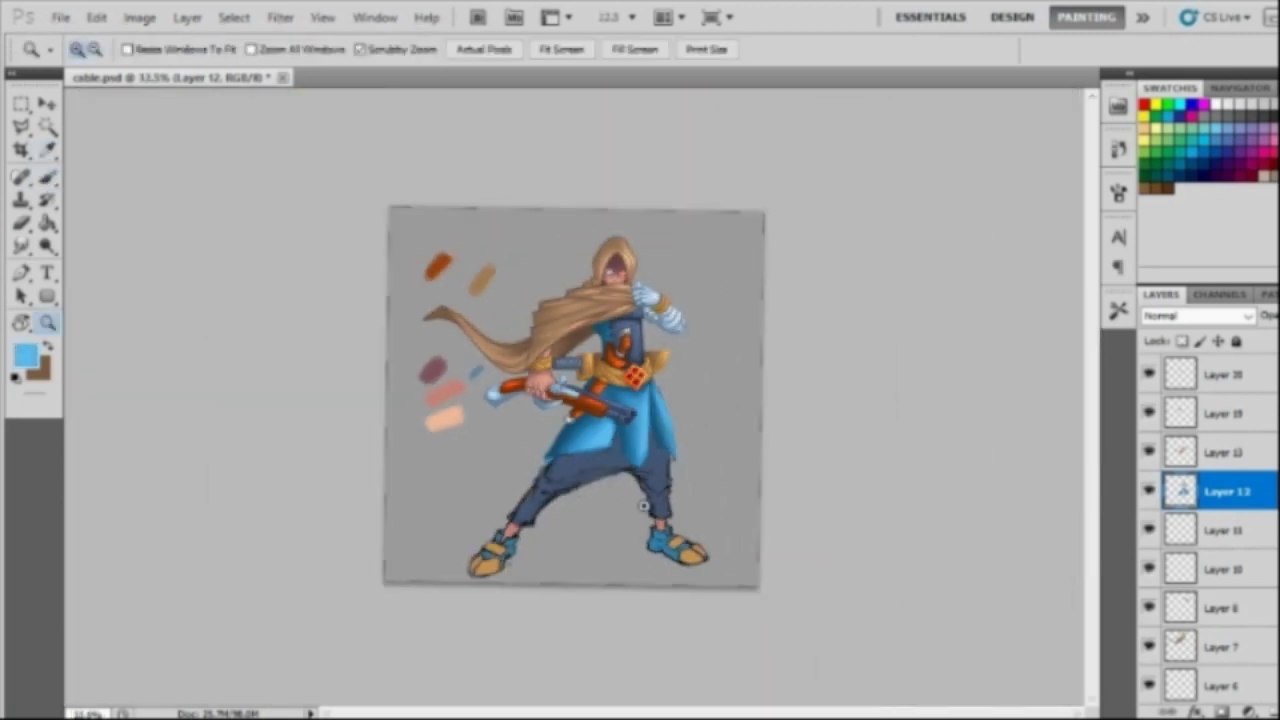
Step: Zoom back in on the coat and sample its darker and lighter blues
key(ctrl+plus)
key(ctrl+plus)
key(ctrl+plus)
key(b)
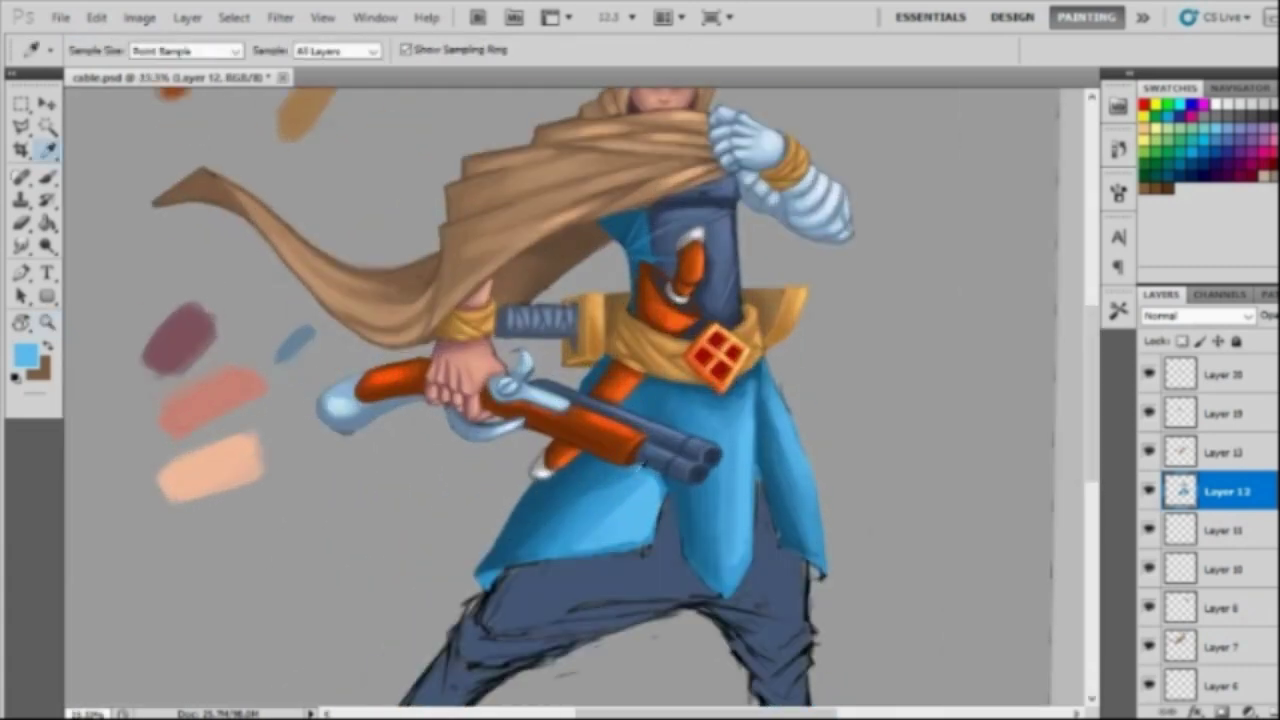
alt+click(660, 479)
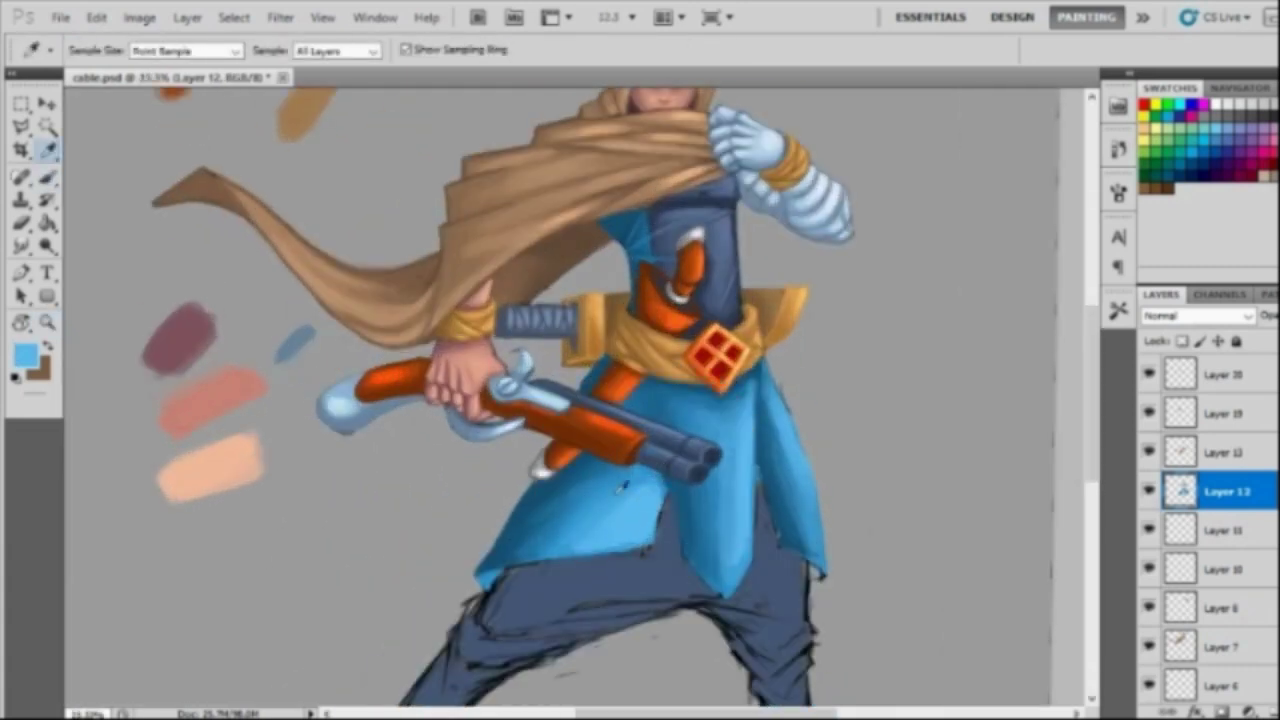
right_click(594, 528)
key(Escape)
alt+click(590, 468)
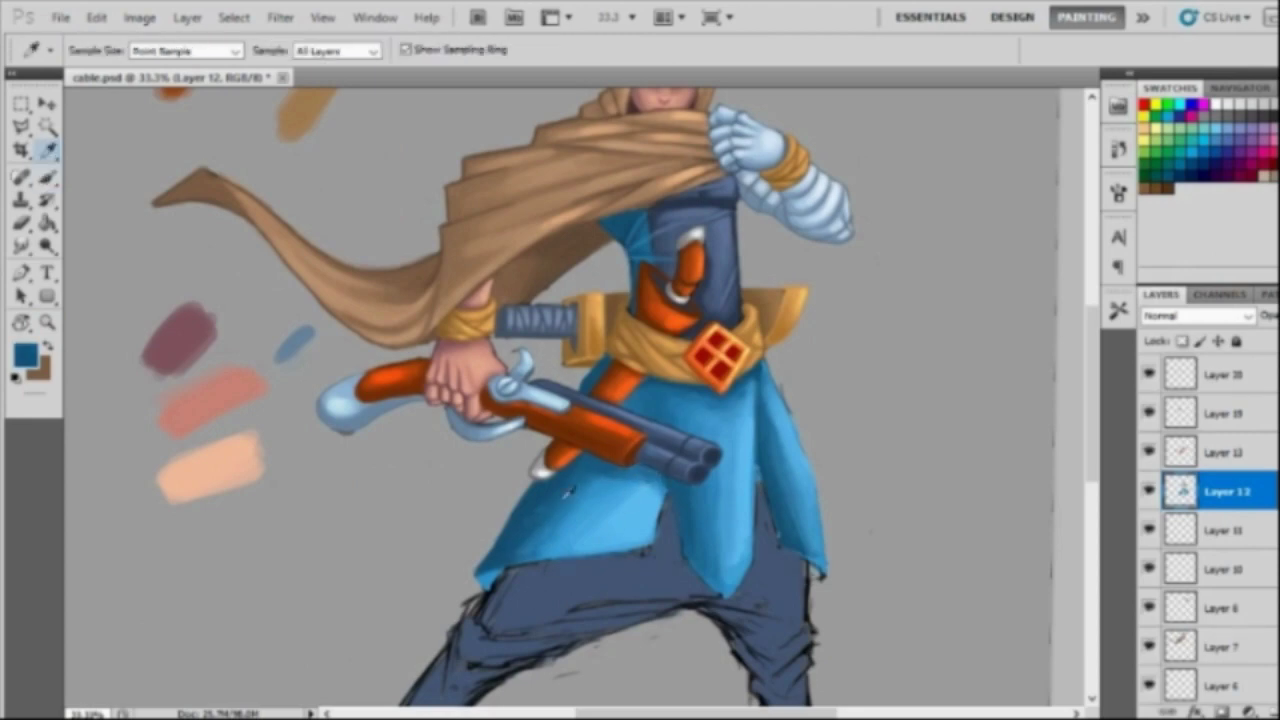
alt+click(569, 492)
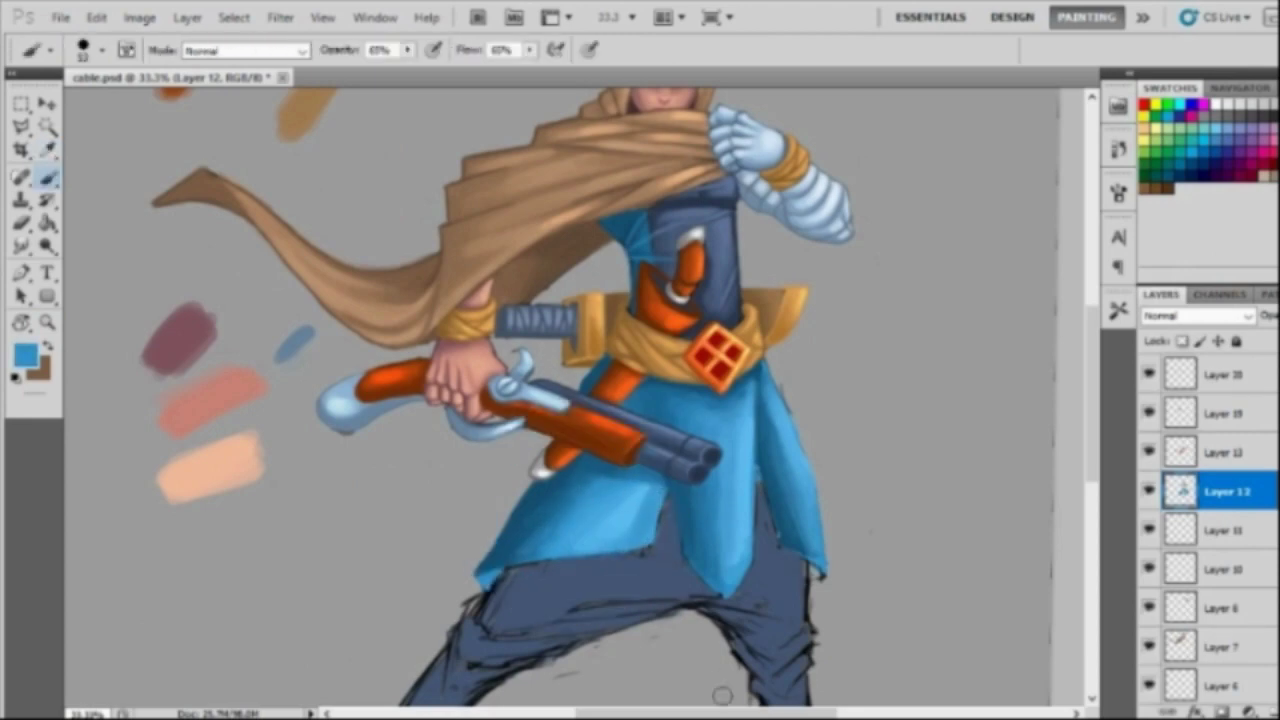
alt+click(780, 470)
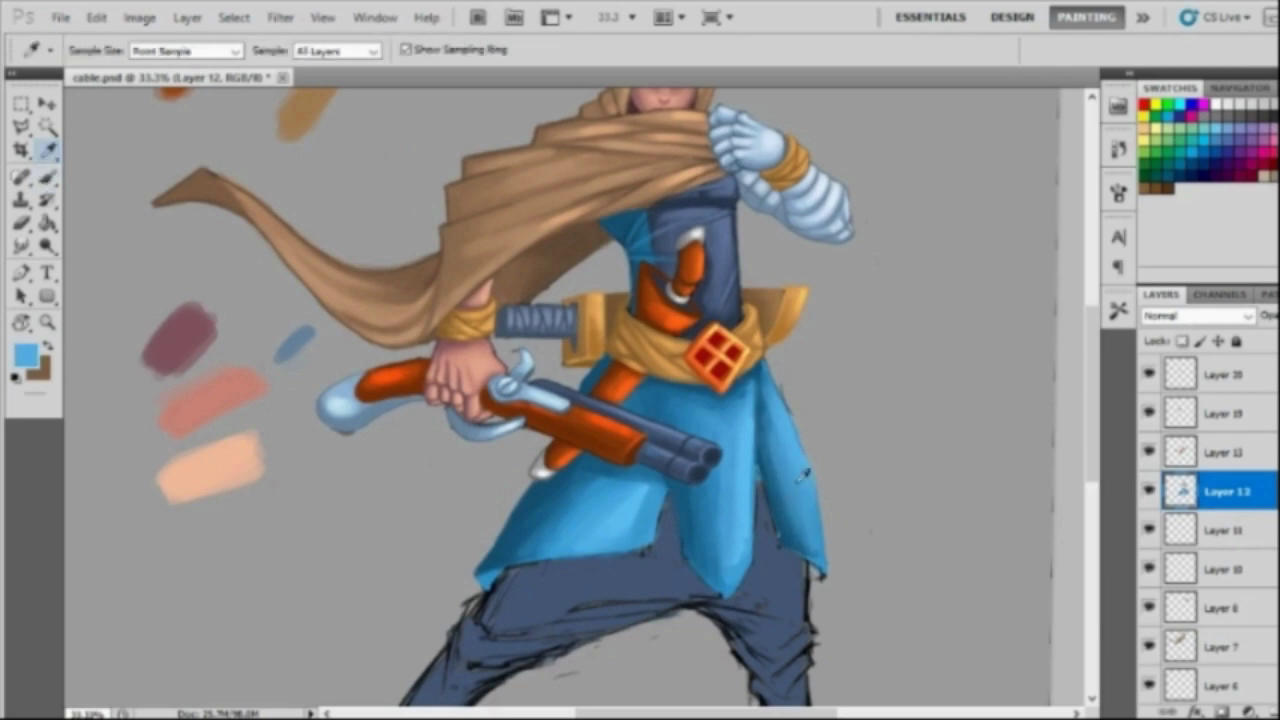
Step: Take a lighter coat blue, enlarge the brush from 13 to 25, and zoom out to check
key(o)
key(b)
alt+click(808, 458)
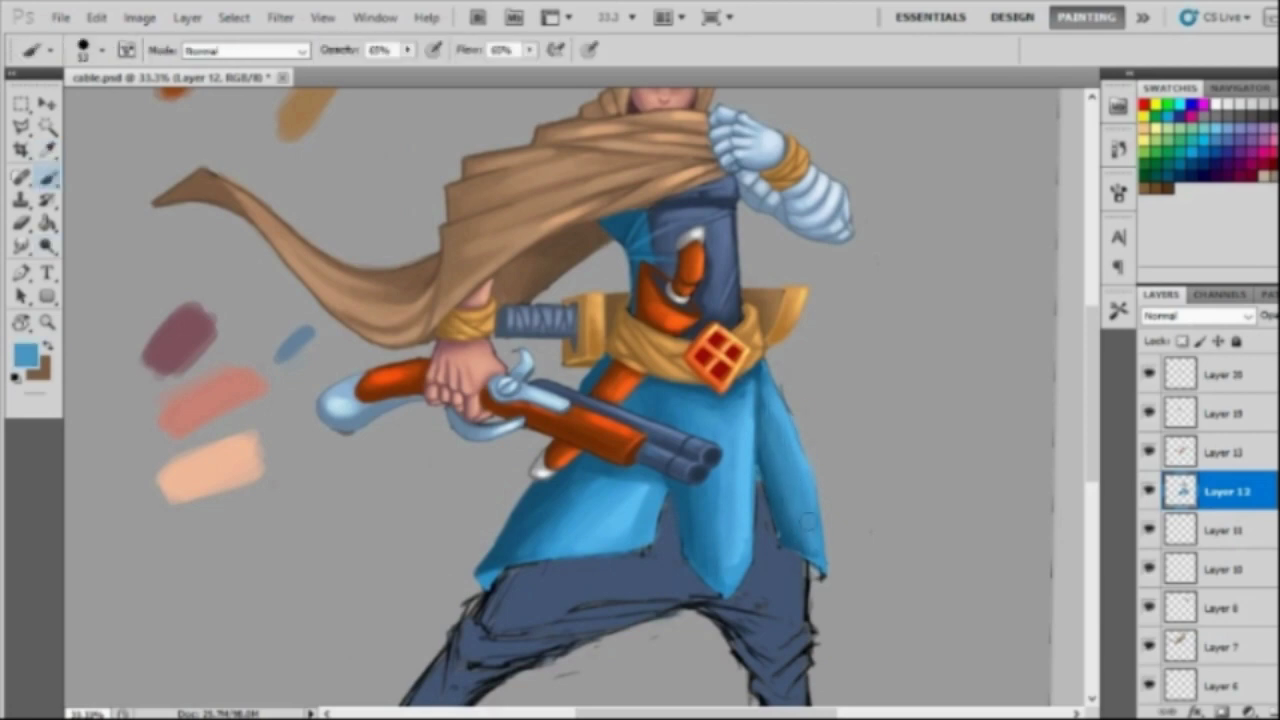
right_click(770, 380)
drag(789, 272, 797, 272)
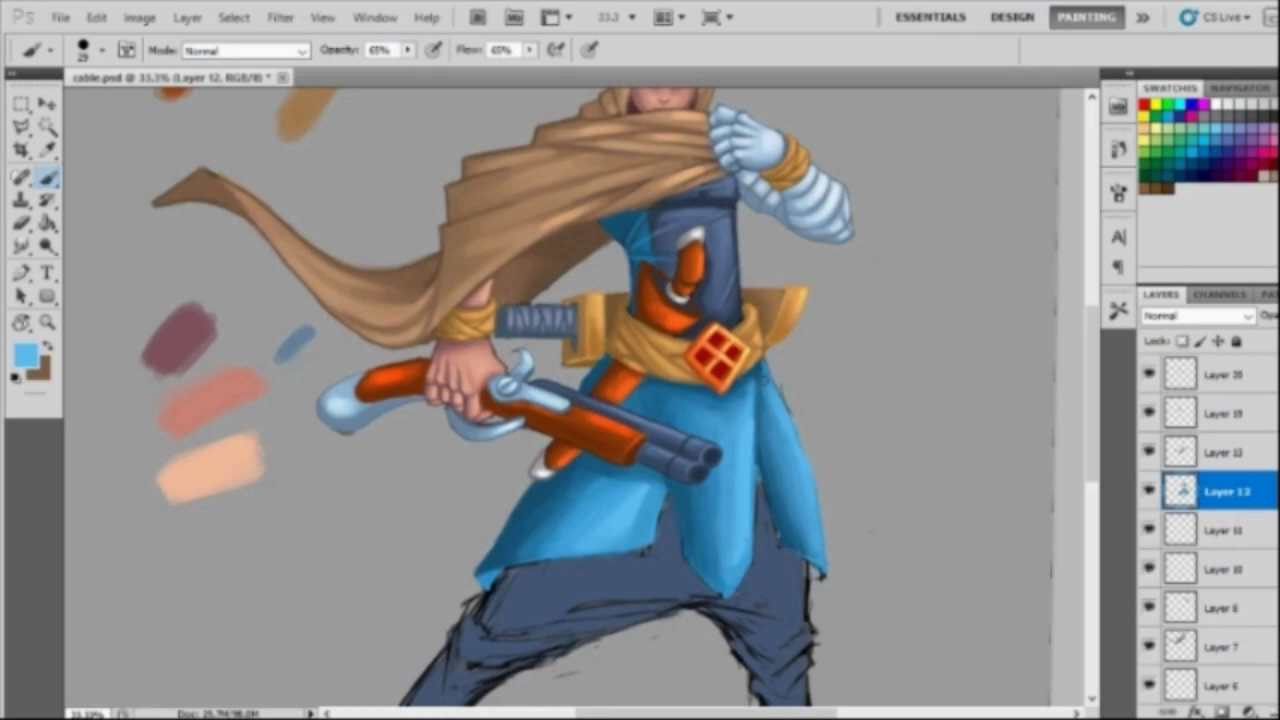
key(z)
alt+click(641, 469)
Step: Sample a dark blue from the coat, shrink the brush, and zoom in on the lower coat
drag(455, 370, 560, 370)
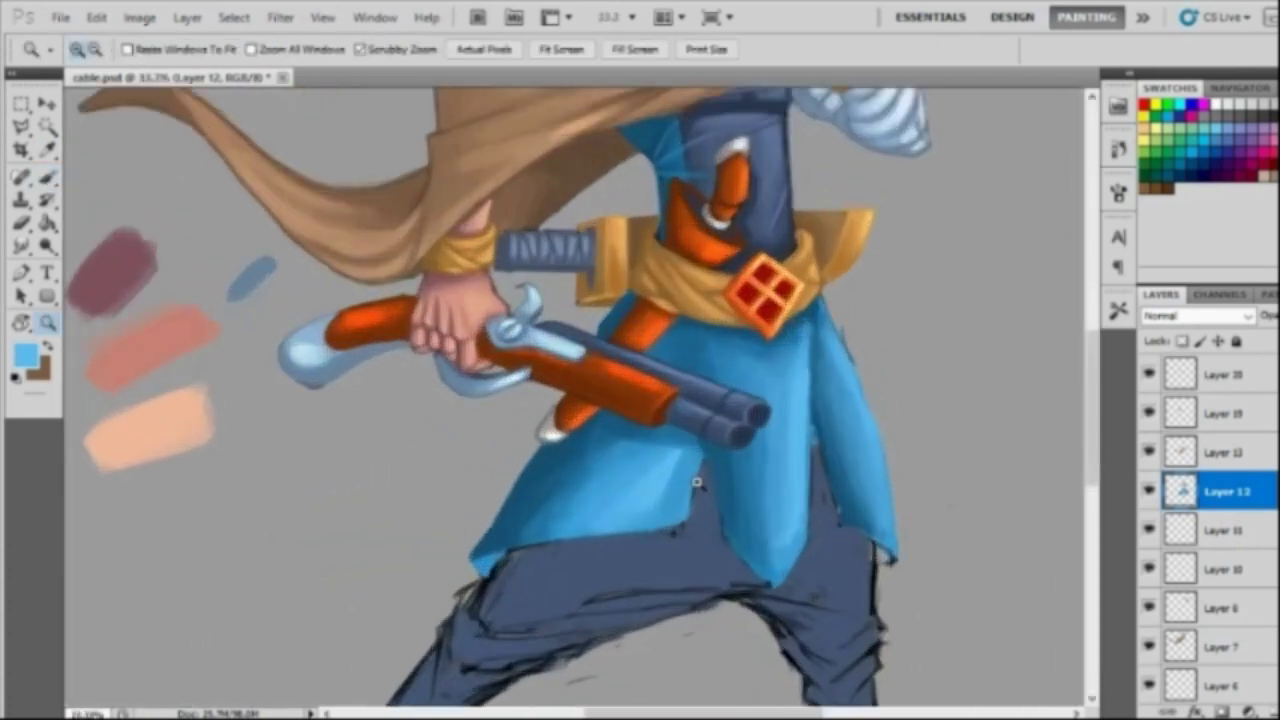
key(i)
click(788, 447)
key(b)
right_click(765, 279)
drag(765, 279, 760, 279)
key(Return)
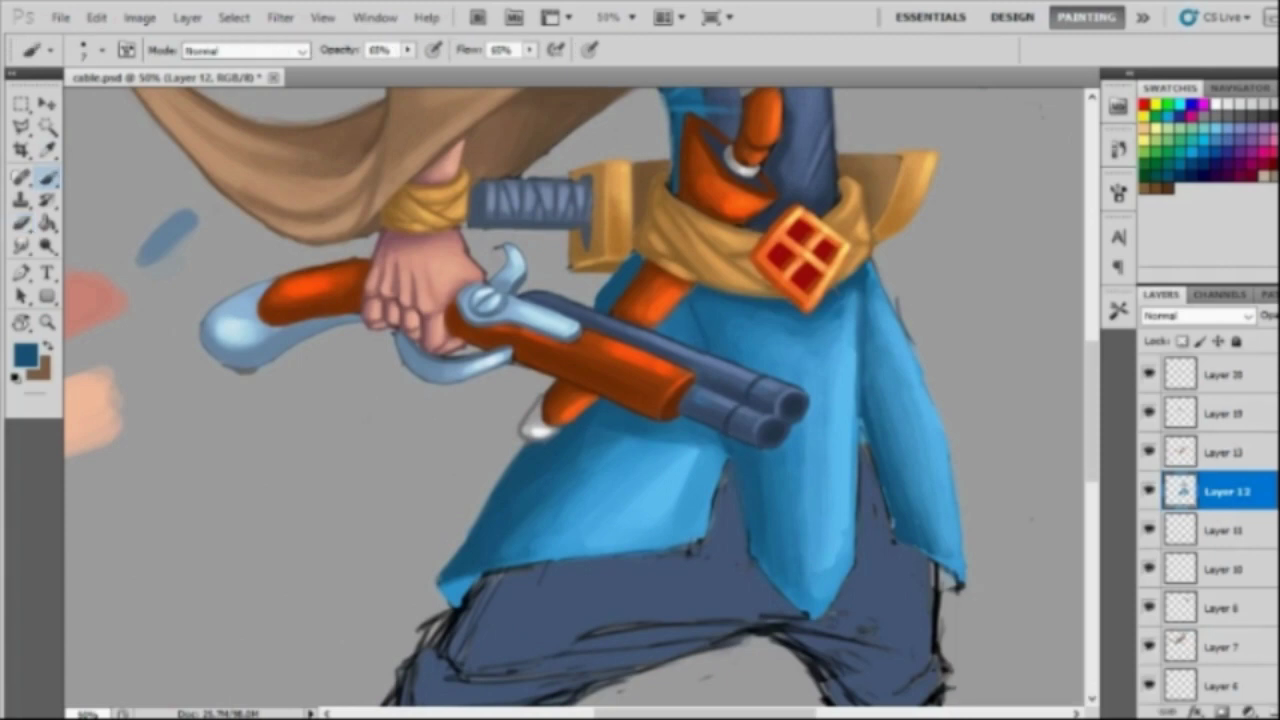
key(alt)
key(z)
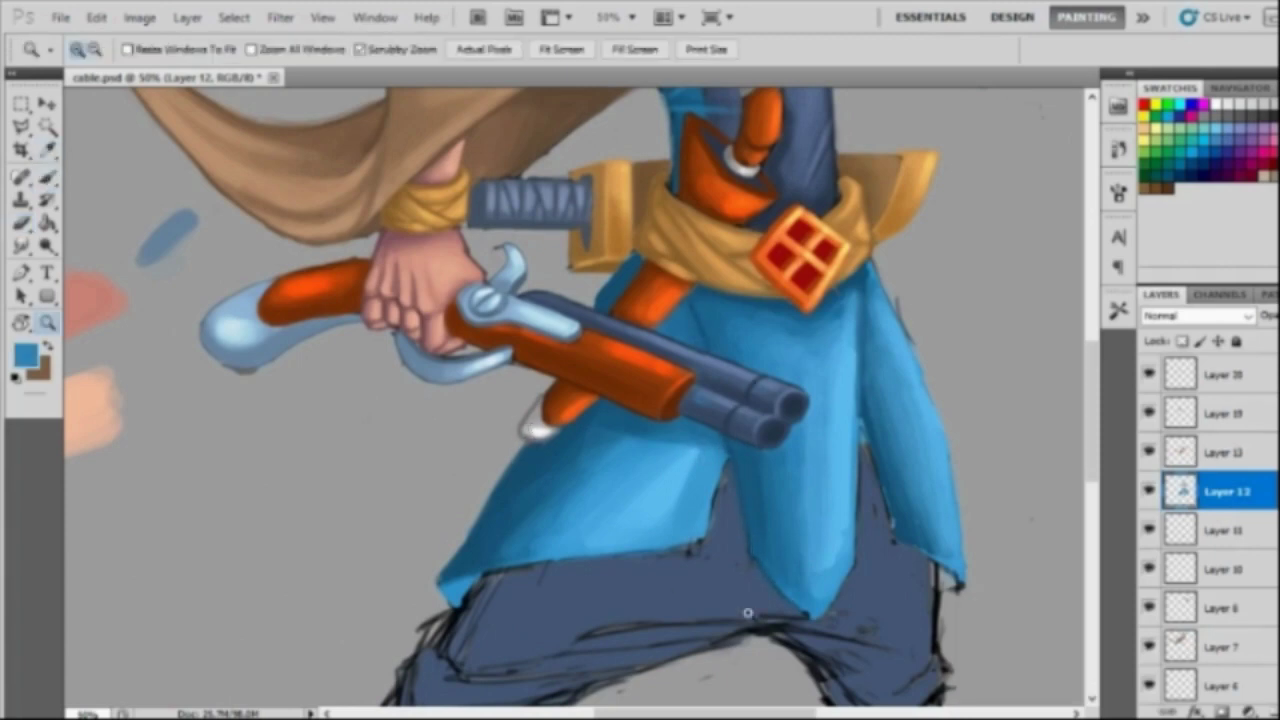
alt+click(678, 472)
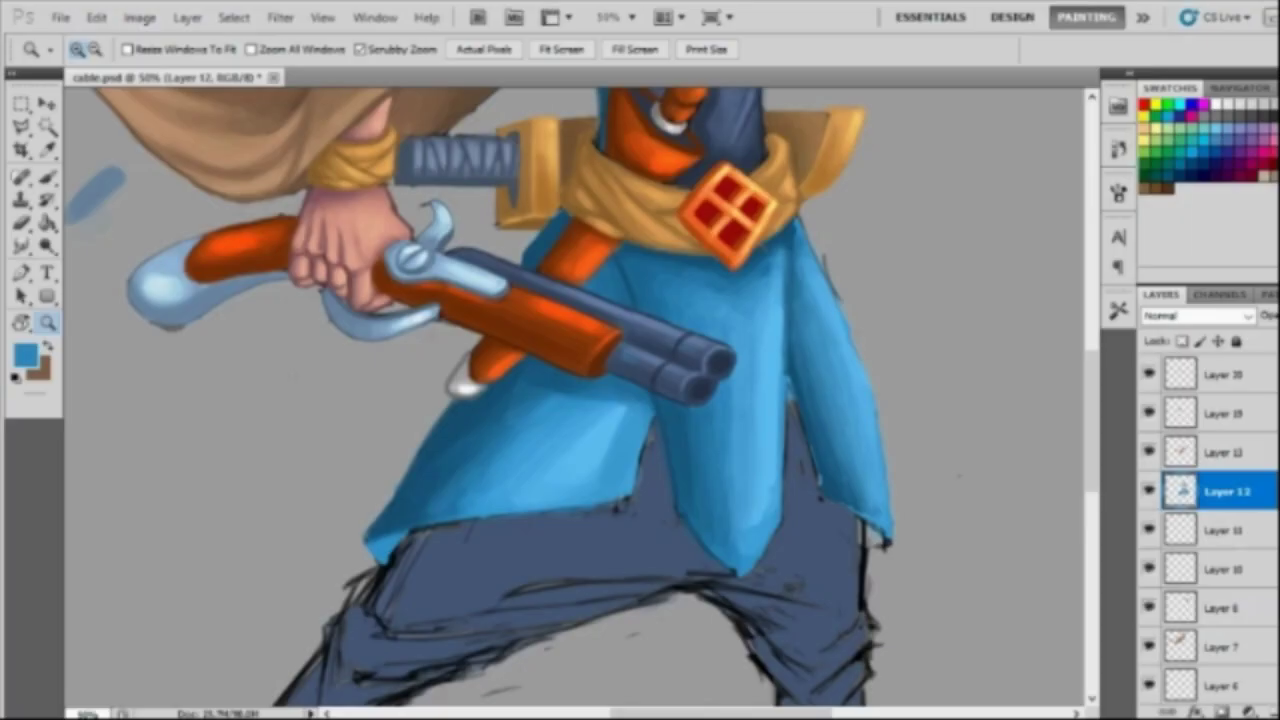
Step: Sample lighter and darker blues from the lower coat for blending
key(b)
right_click(662, 235)
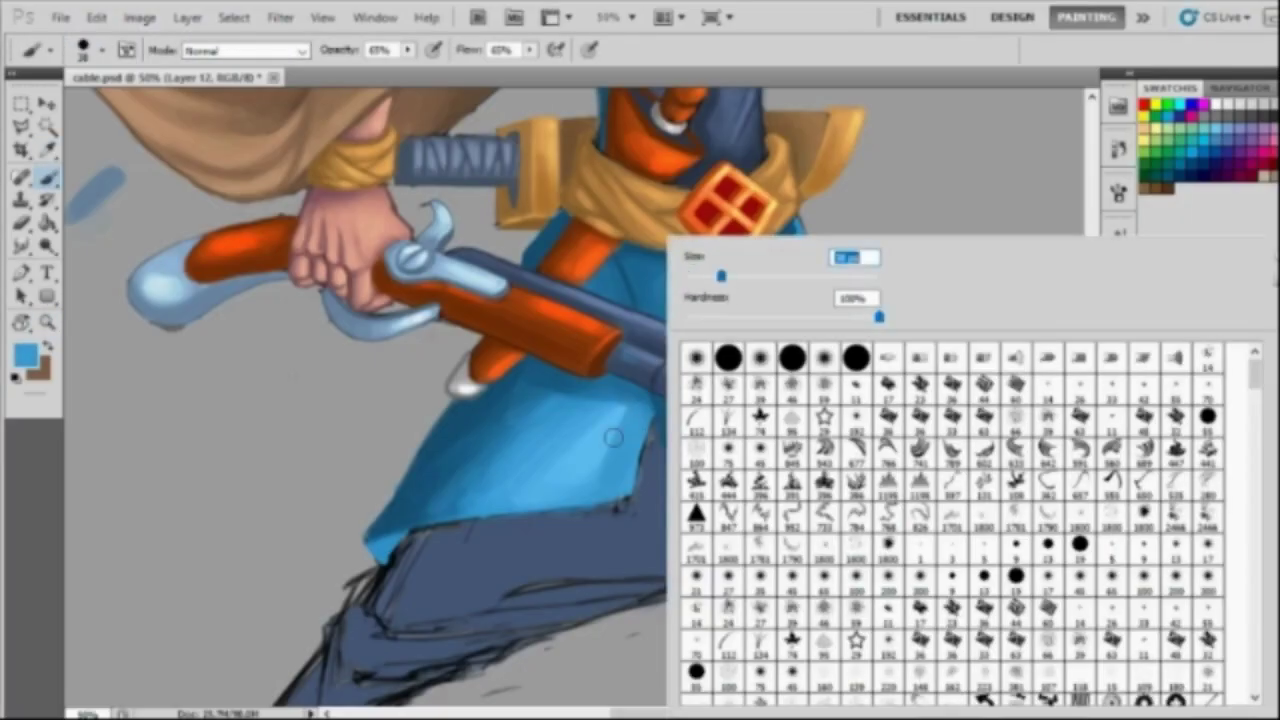
key(Escape)
alt+click(628, 432)
alt+click(522, 410)
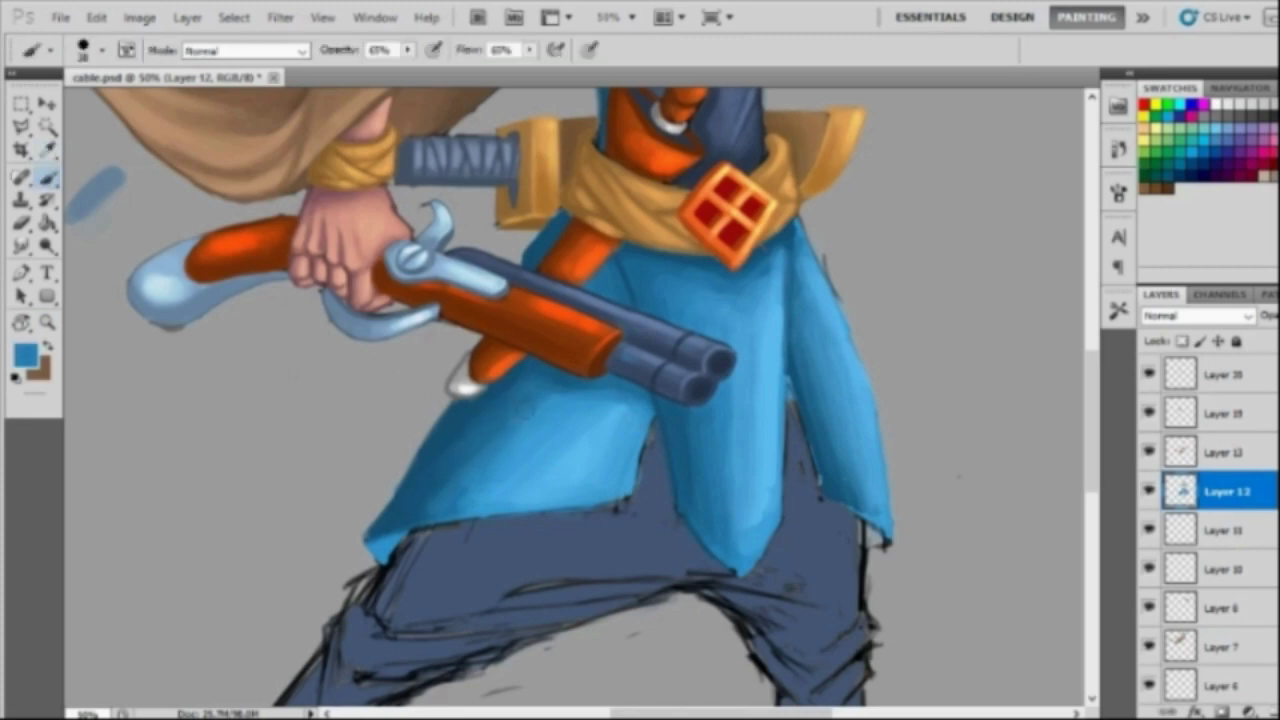
alt+click(494, 463)
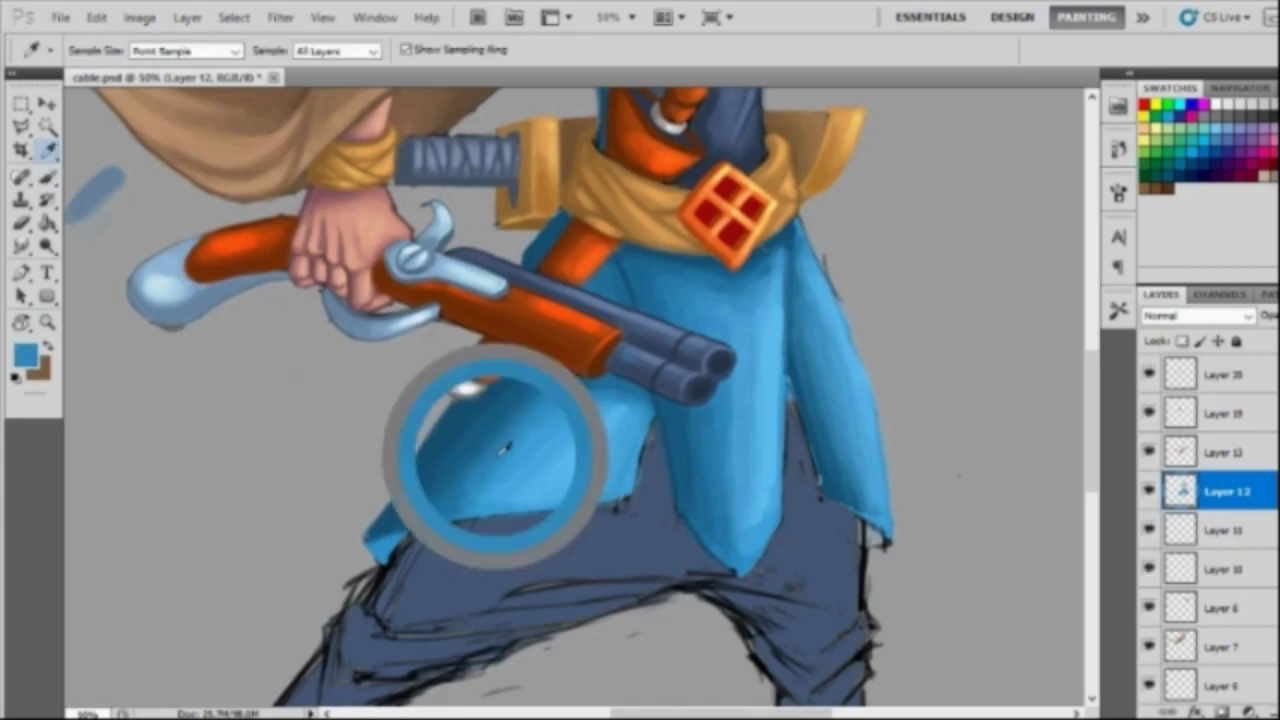
ctrl+alt+click(588, 452)
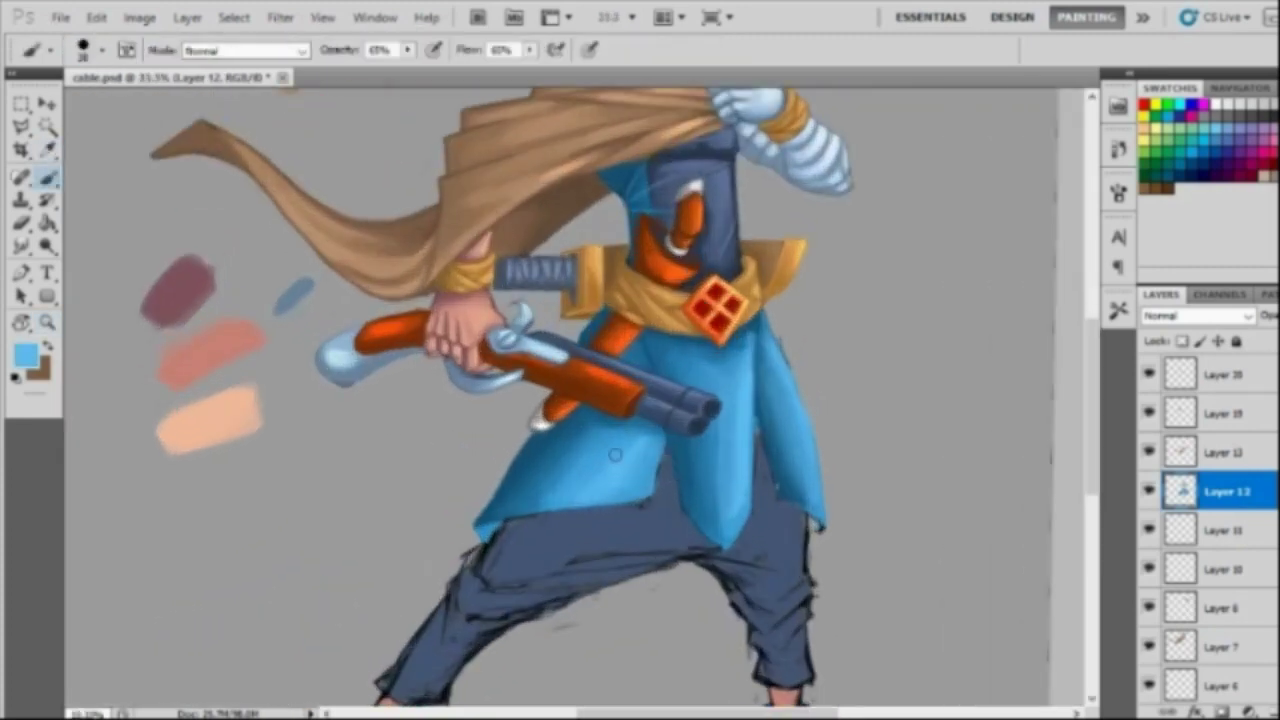
Step: Alternate between darker and lighter coat blues and resize the brush
right_click(595, 461)
key(Escape)
alt+click(557, 497)
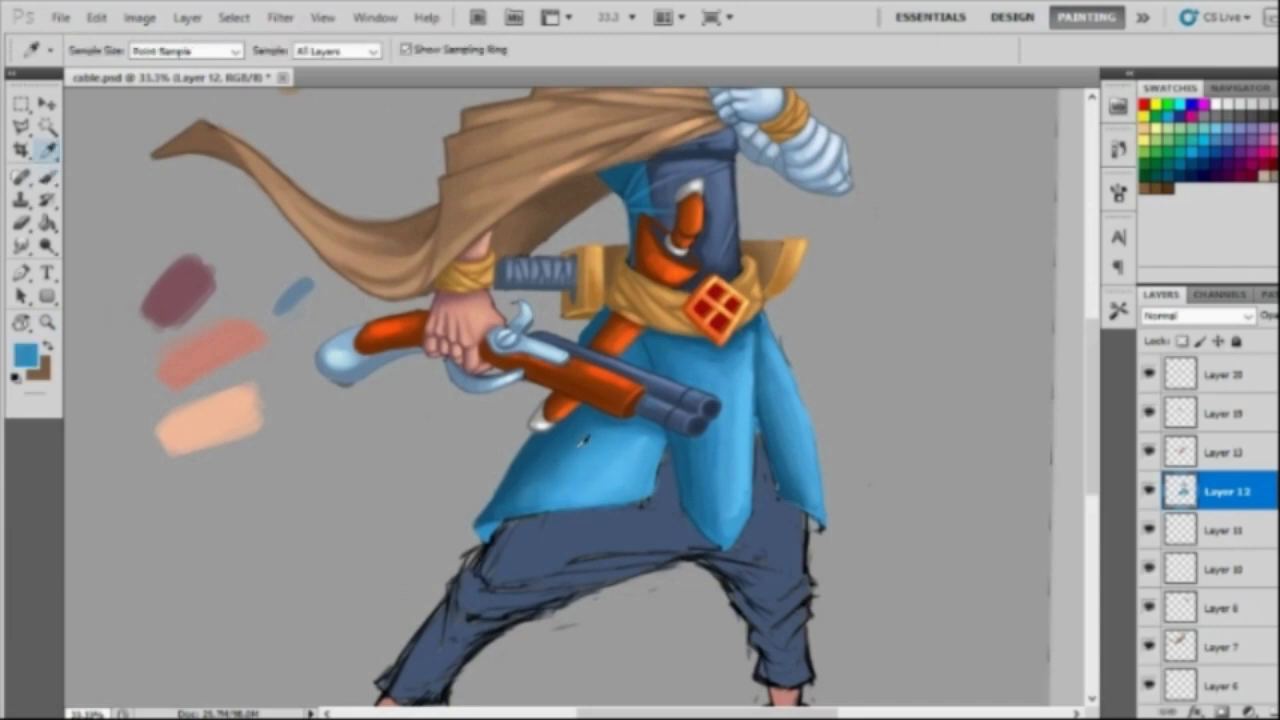
alt+click(585, 447)
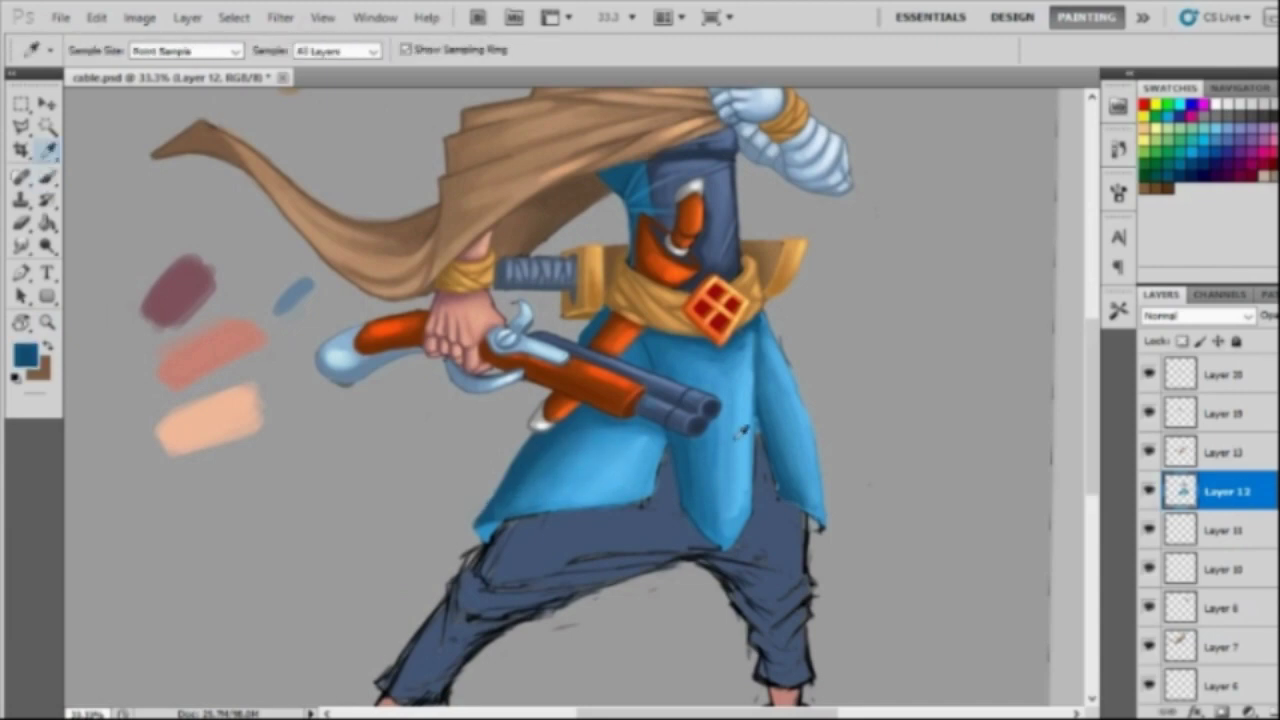
alt+click(728, 440)
alt+click(707, 463)
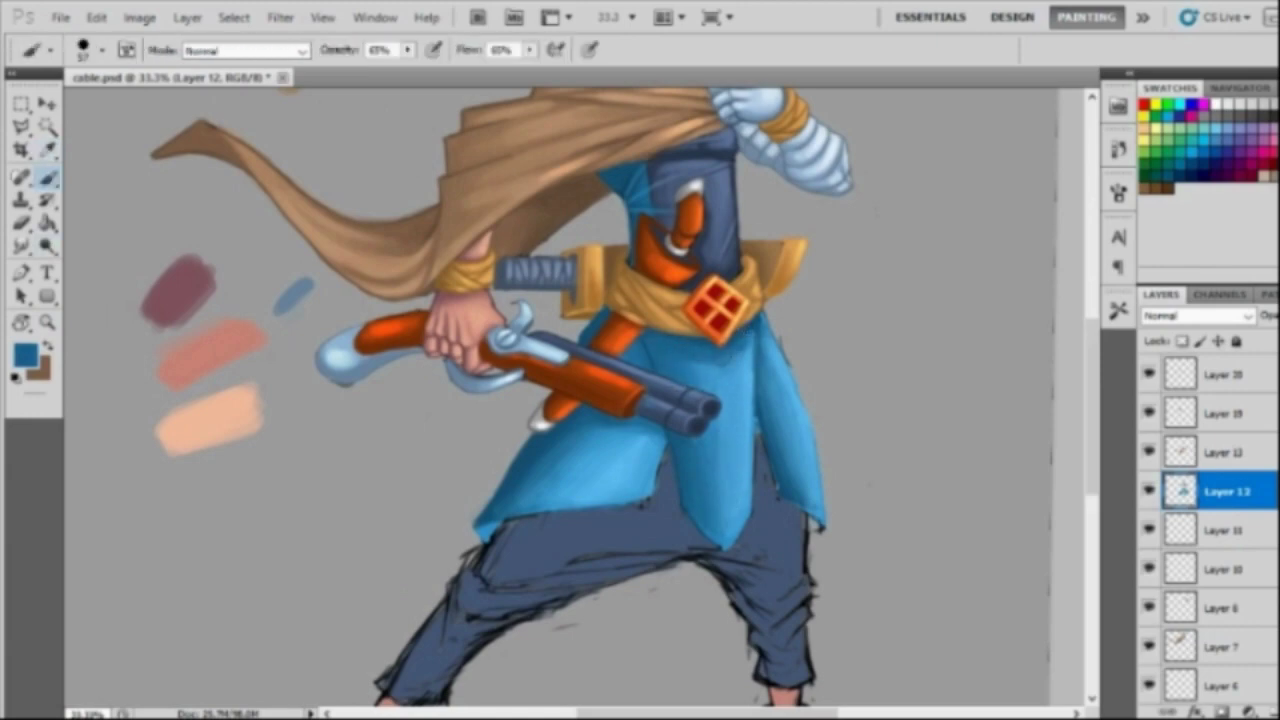
right_click(722, 236)
key(Return)
Step: Sample another coat colour and enlarge the brush to 32 for the lower coat
alt+click(727, 368)
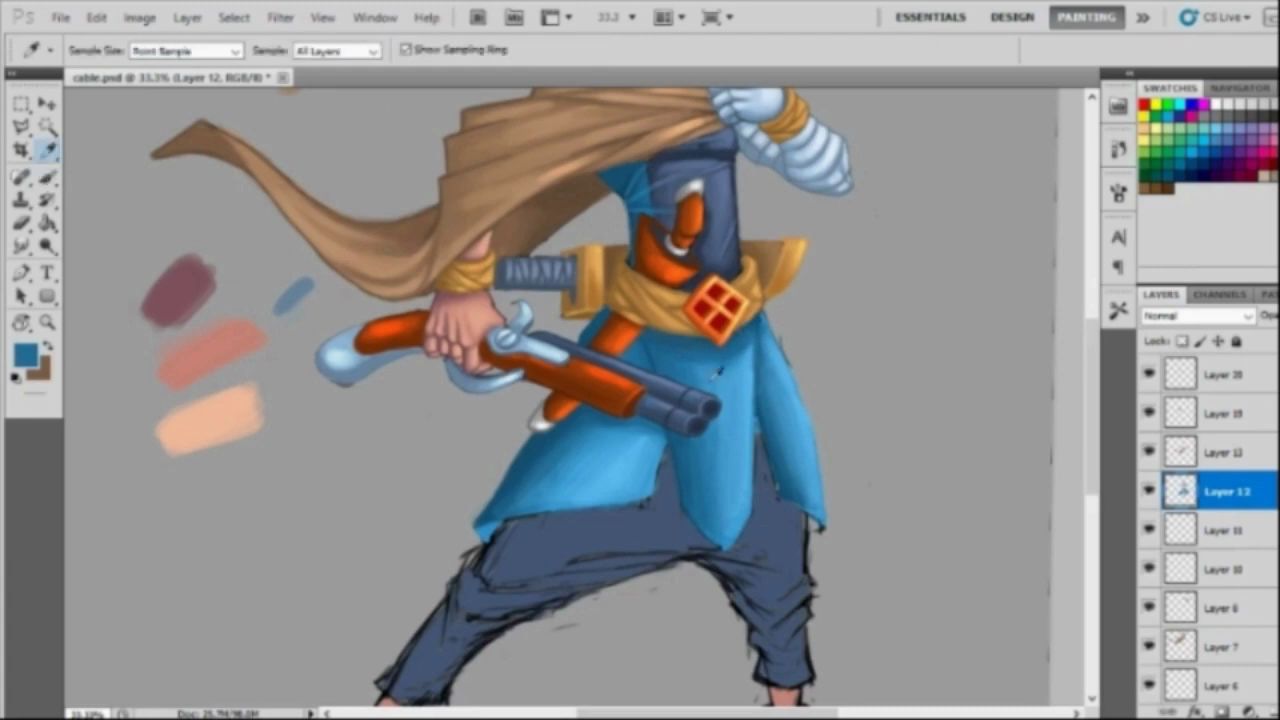
right_click(727, 368)
key(Return)
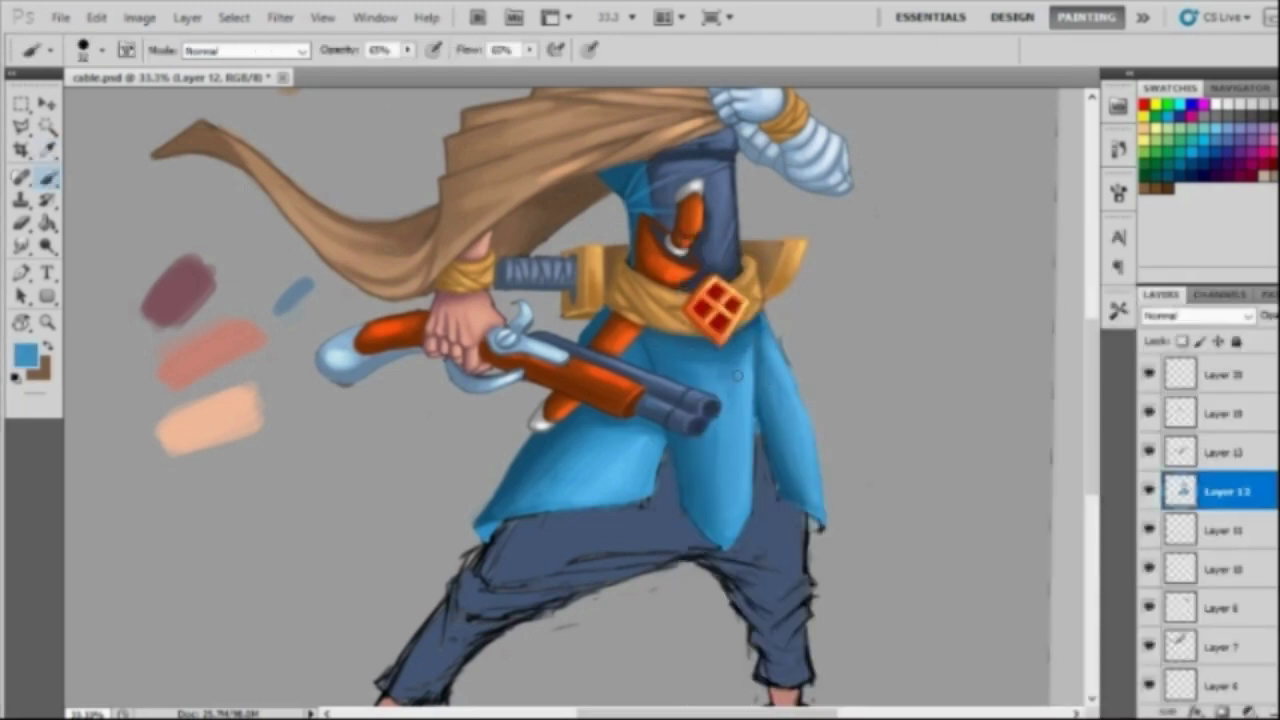
right_click(708, 232)
key(Return)
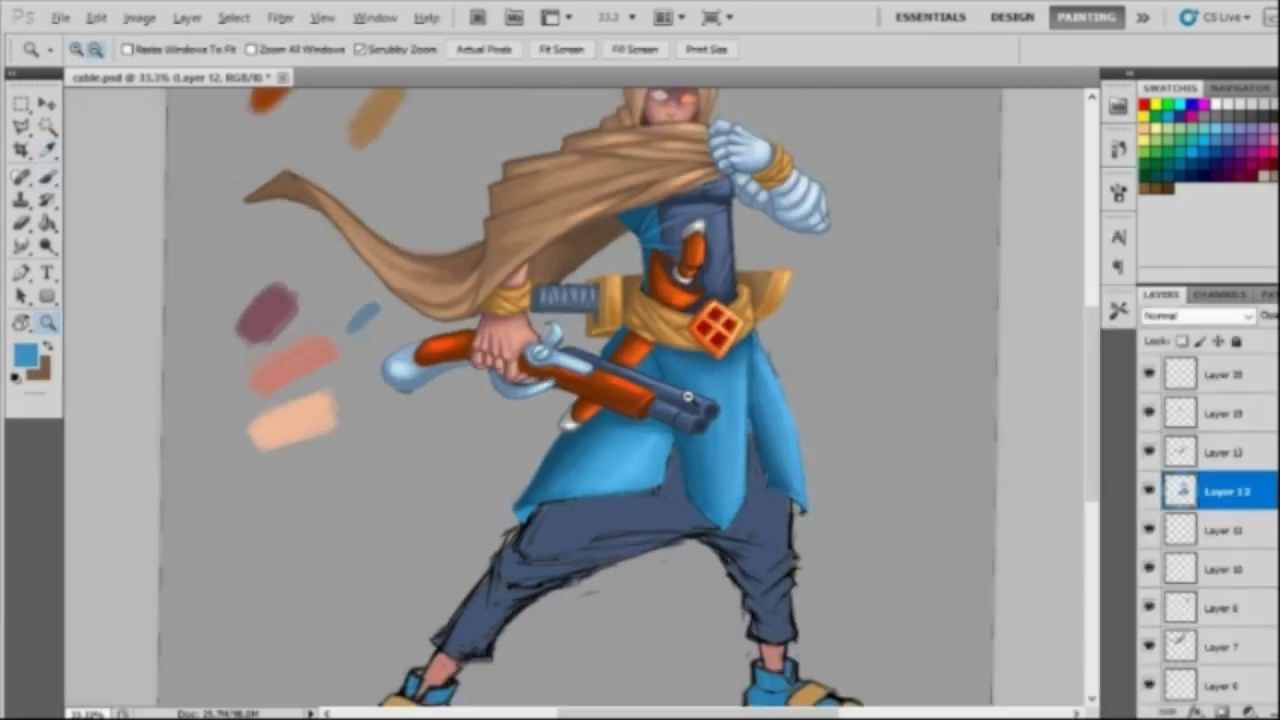
drag(760, 340, 779, 296)
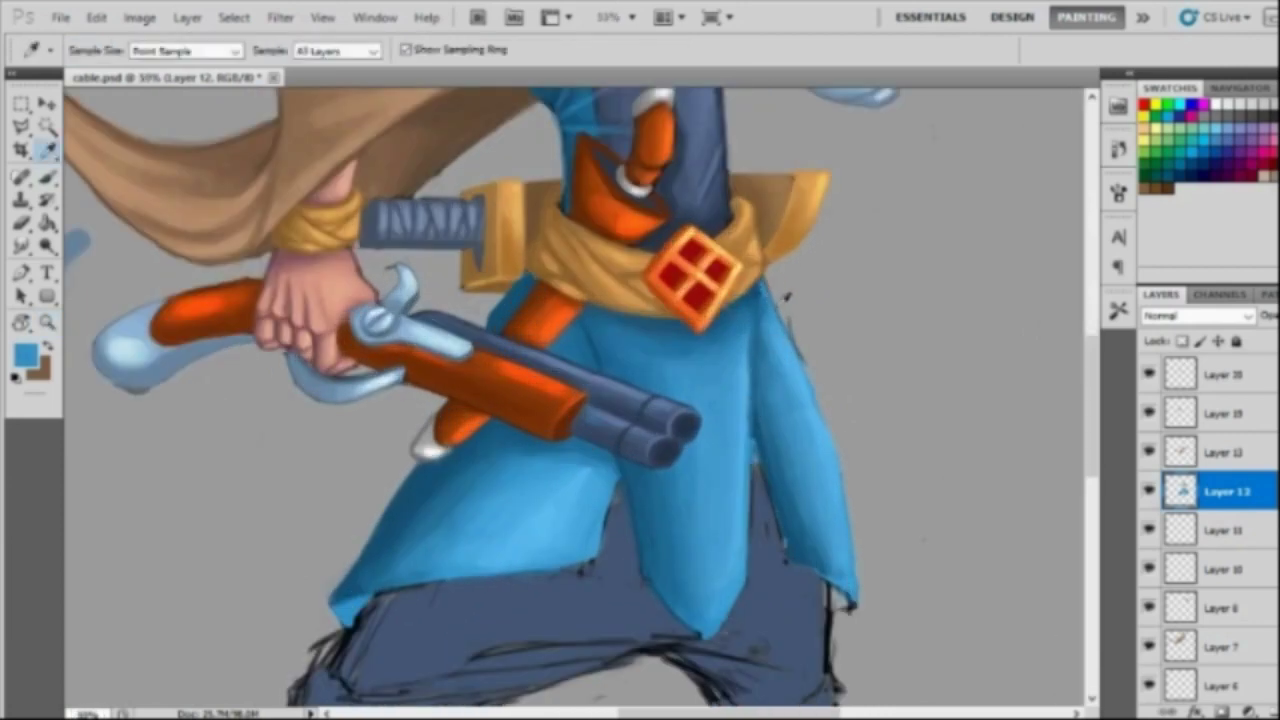
Step: Fine-tune the brush size again and prepare to sample another coat blue
right_click(765, 280)
key(Return)
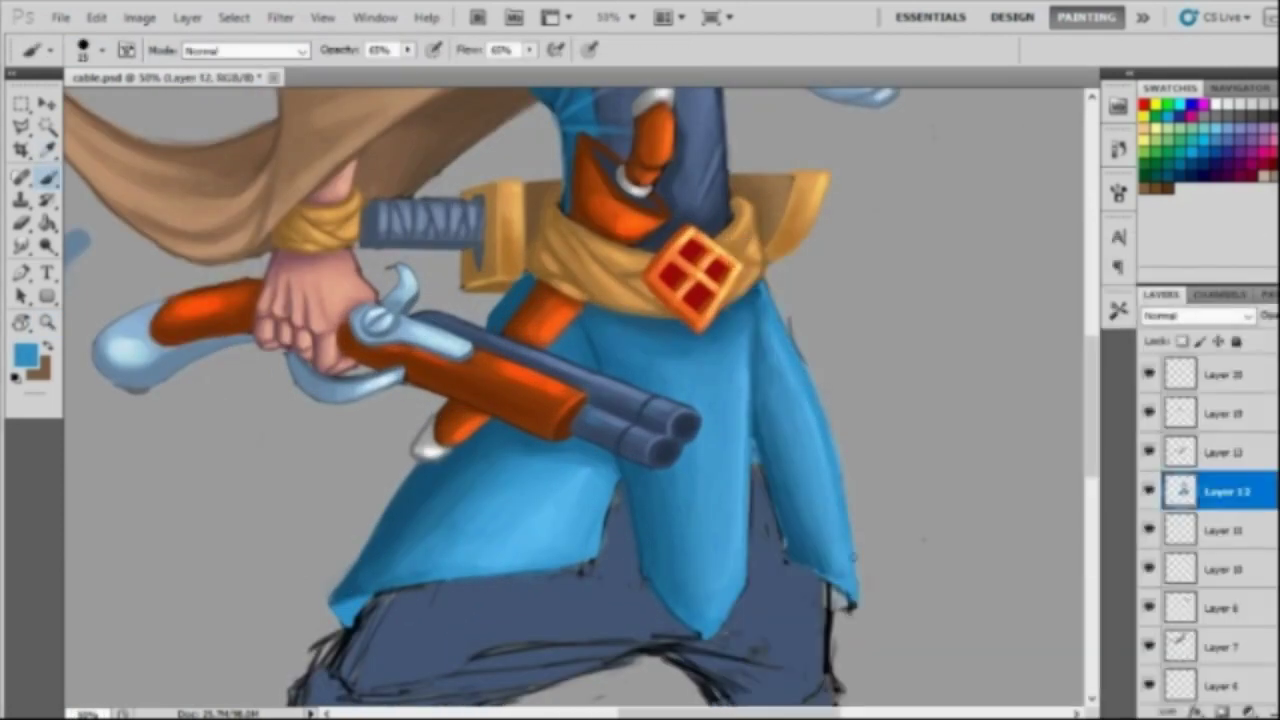
right_click(722, 232)
key(Return)
key(alt)
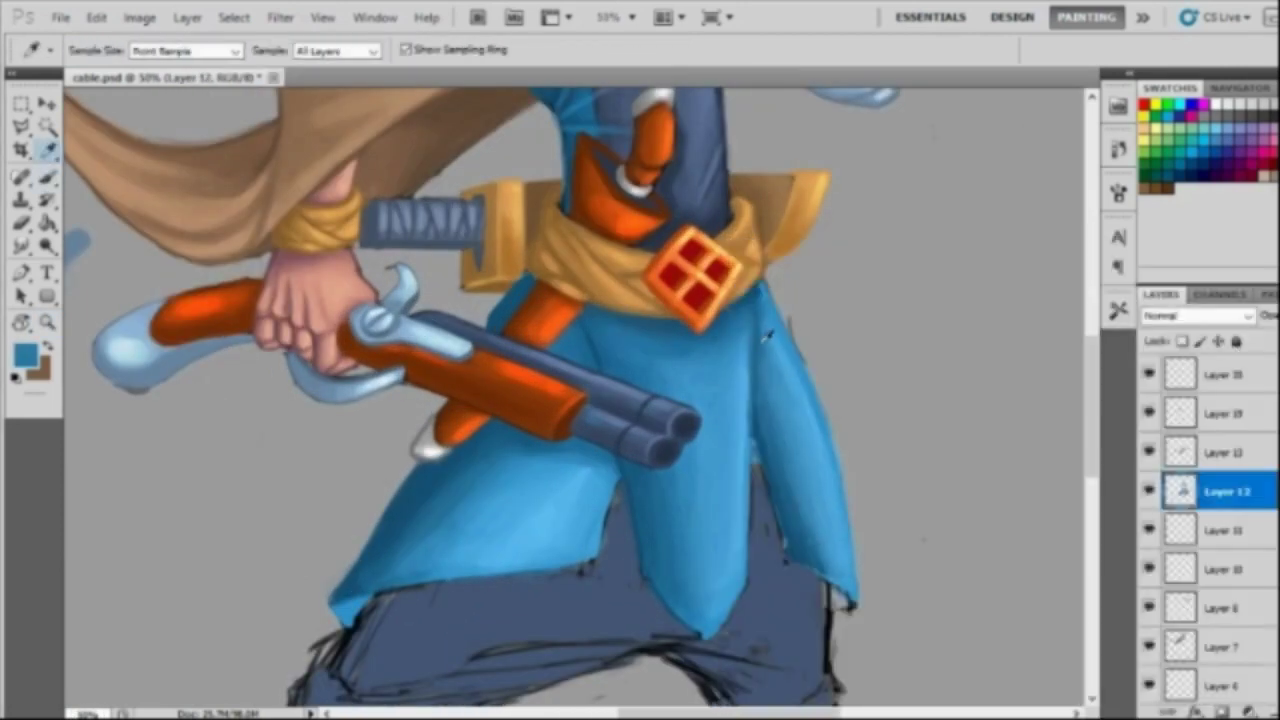
key(alt)
key(alt)
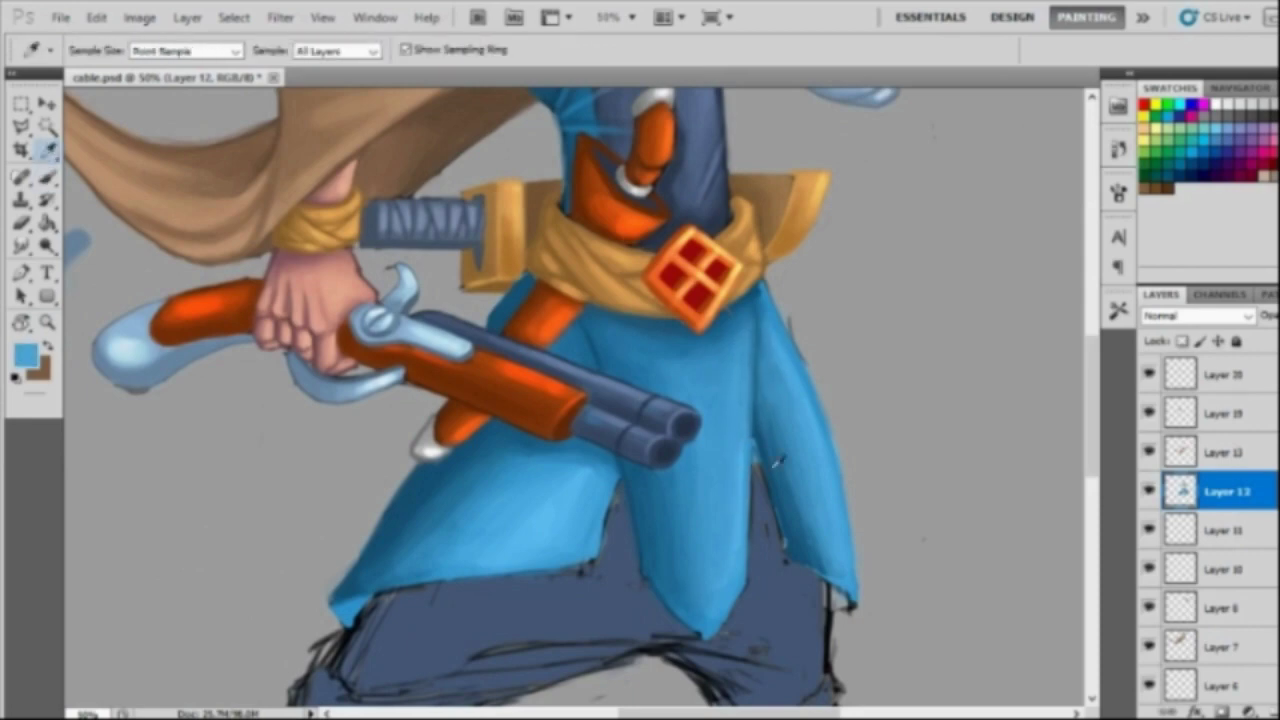
key(alt)
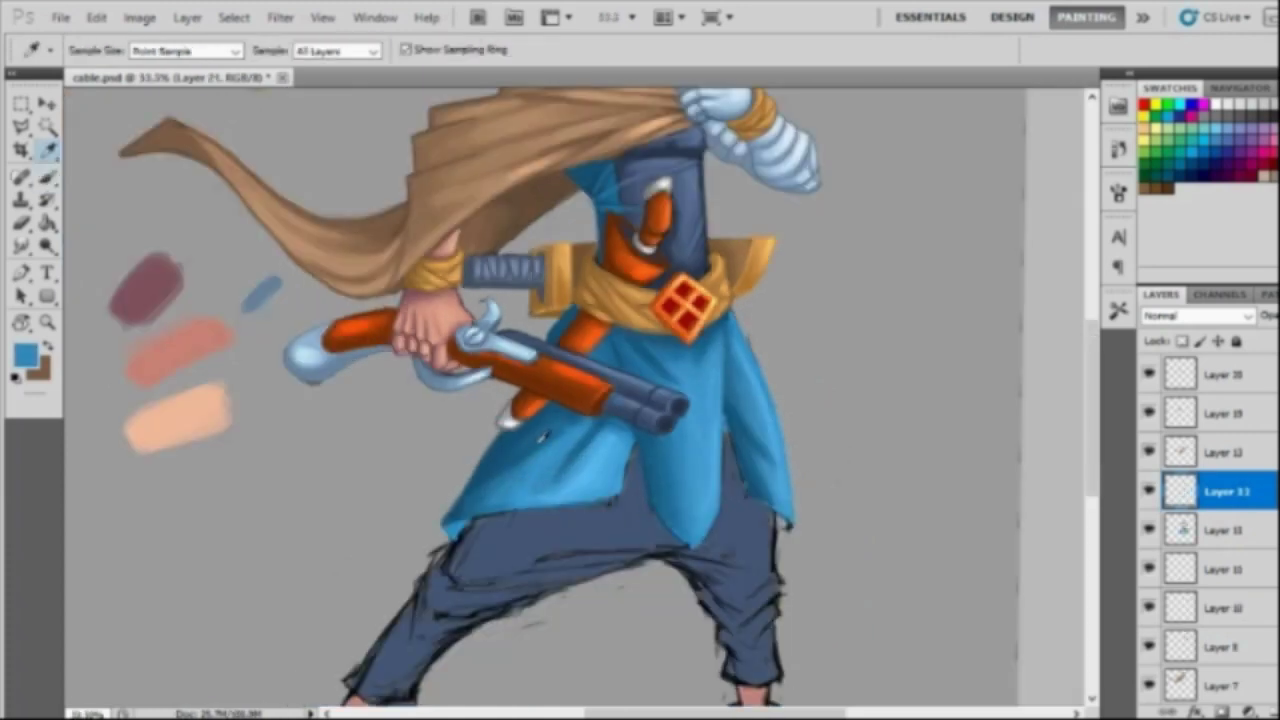
Step: Sample blues from the coat and paint darker blue shadow strokes across the tunic
alt+click(545, 440)
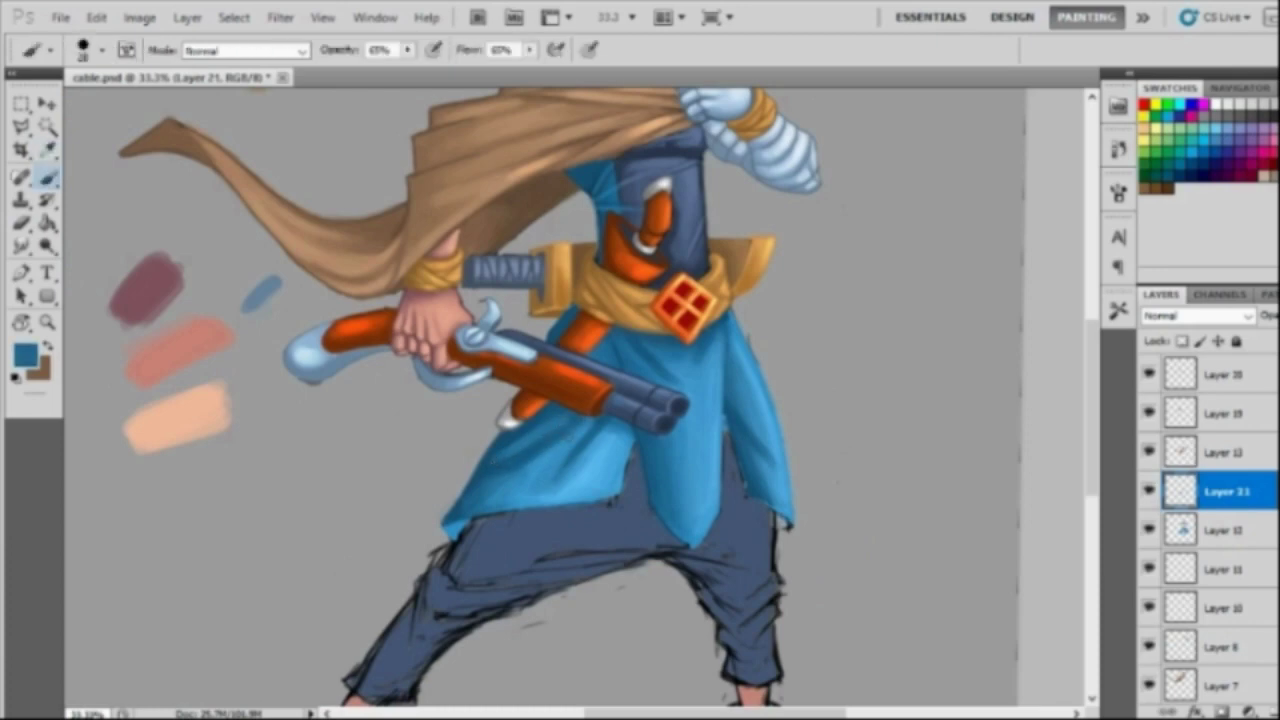
alt+click(565, 475)
drag(565, 452, 512, 492)
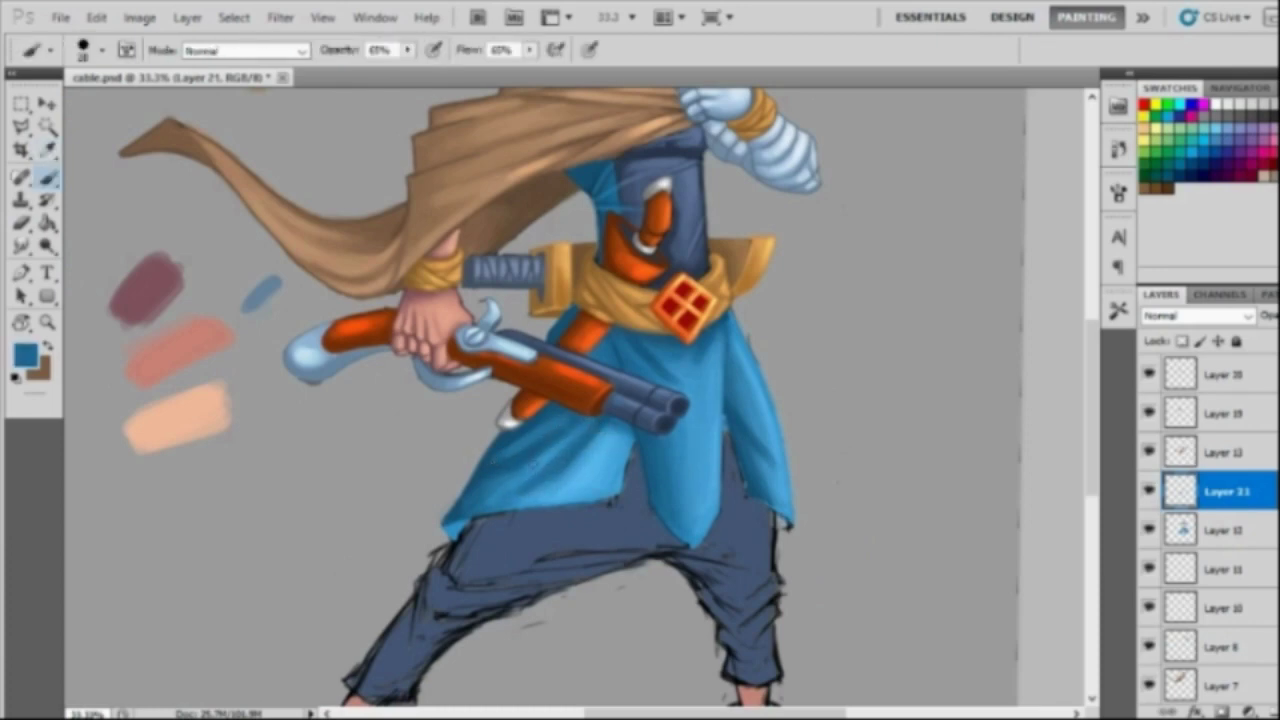
mouse_move(612, 440)
mouse_down()
mouse_move(578, 500)
mouse_move(540, 502)
mouse_up()
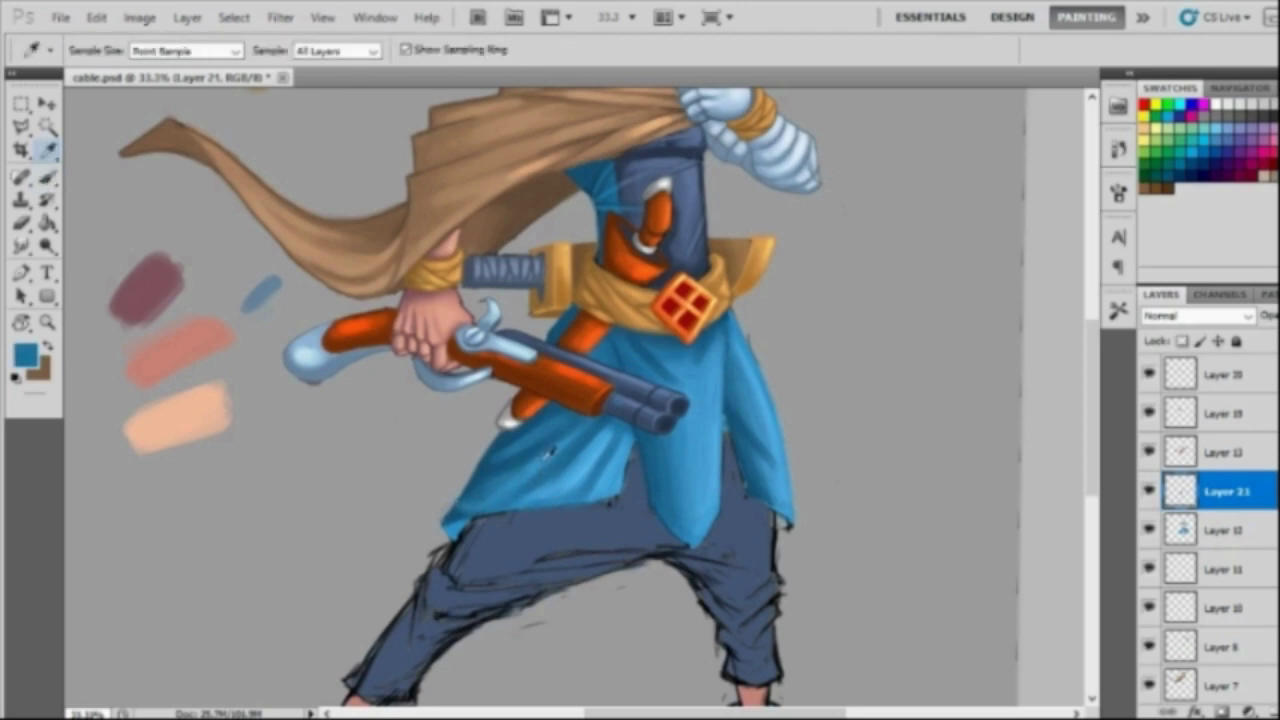
alt+click(459, 494)
key(e)
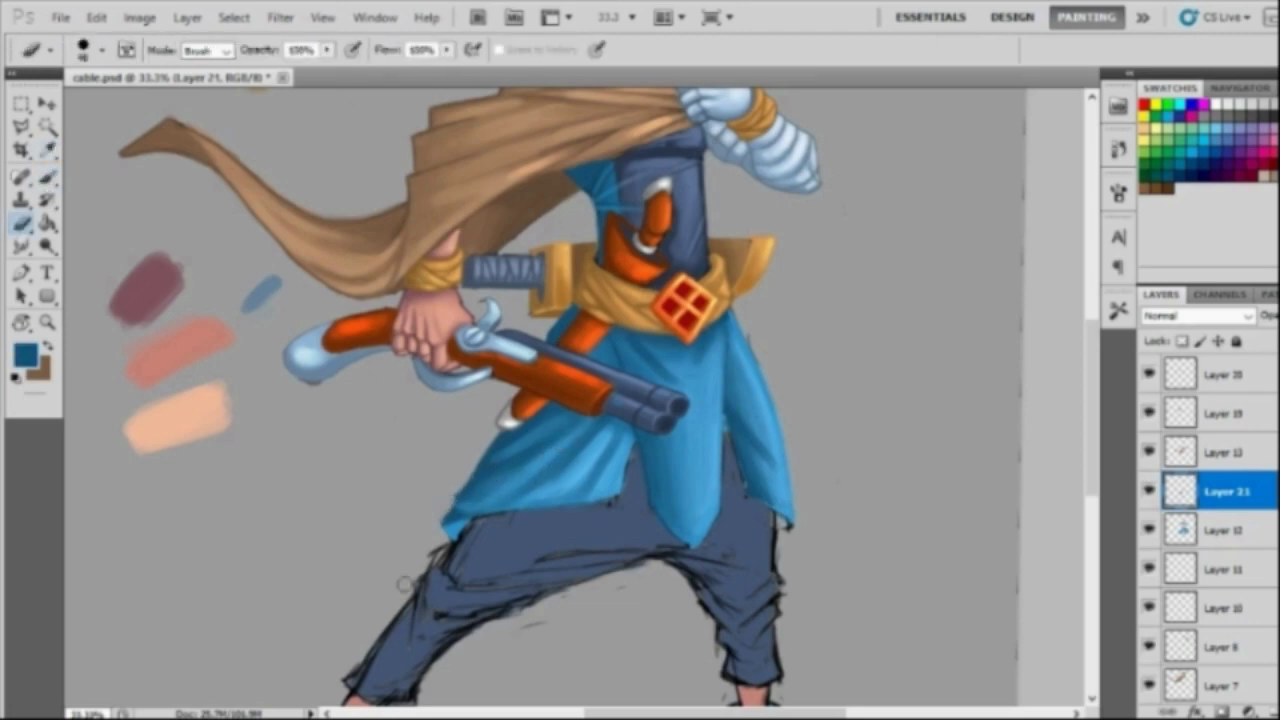
Step: Zoom in on the tunic, resize the brush, and sample lighter blues from the coat
scroll(580, 428, up, 2)
key(b)
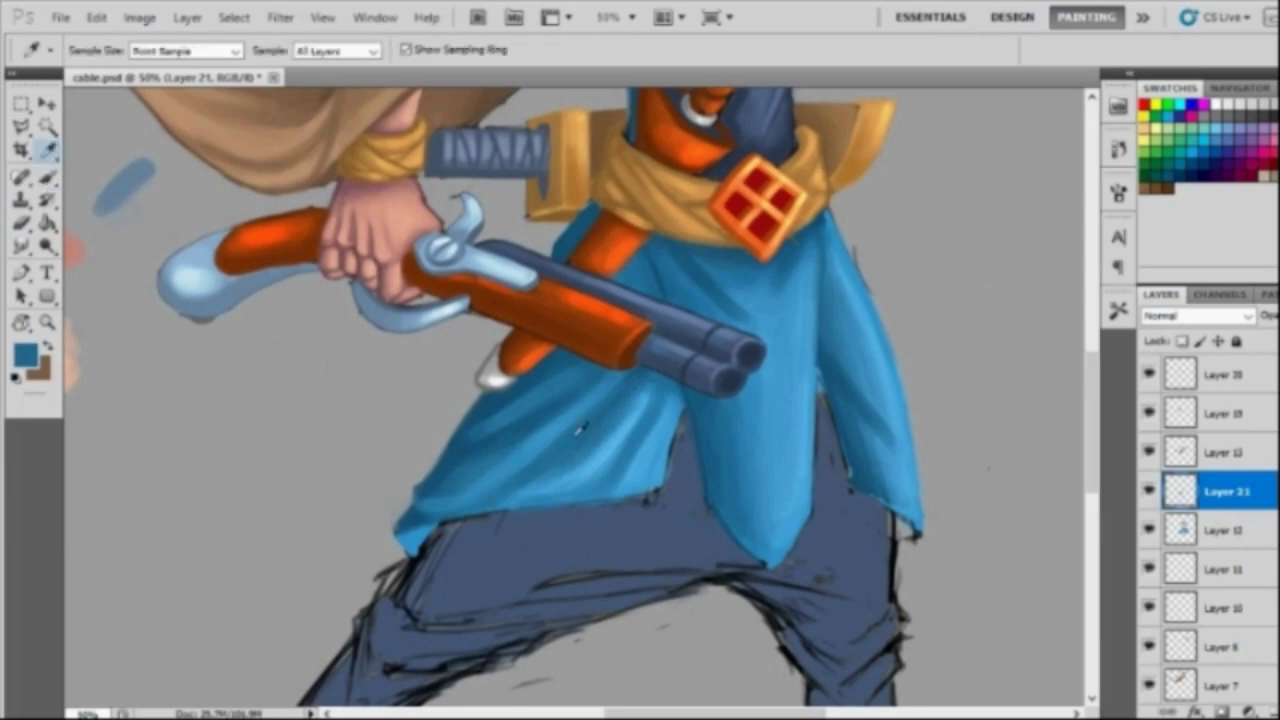
alt+click(580, 428)
right_click(564, 232)
key(Return)
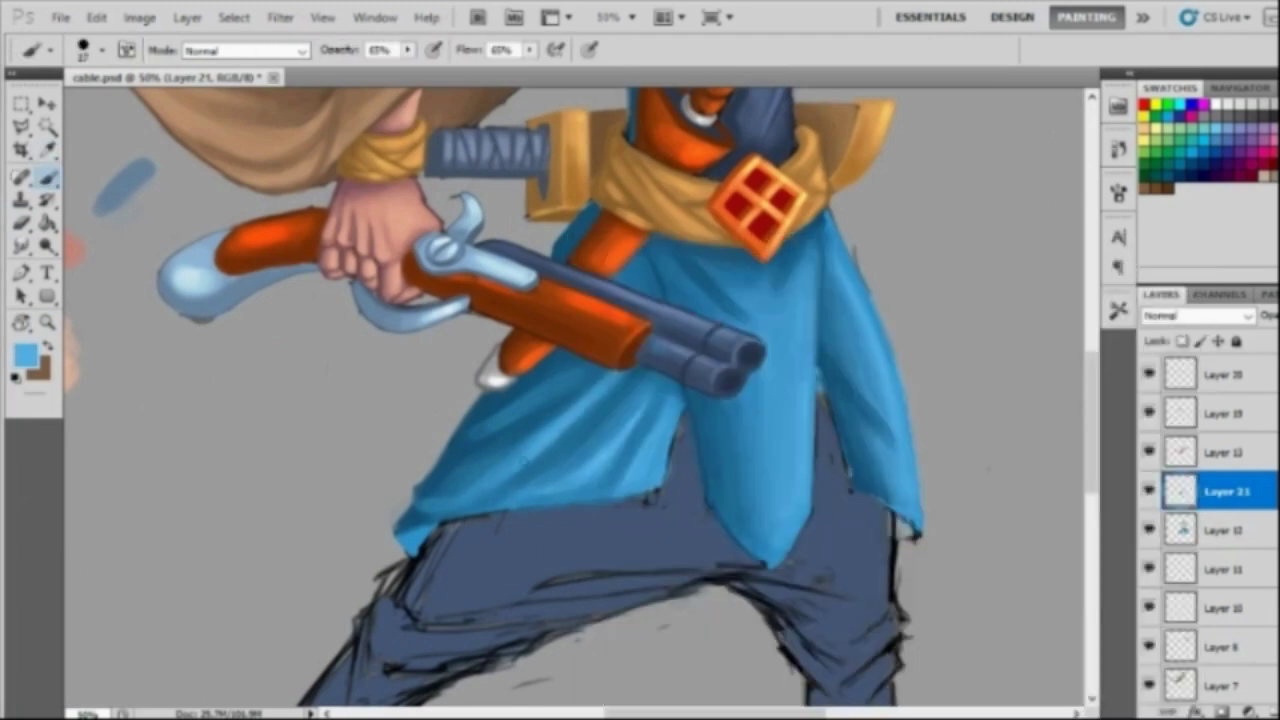
scroll(580, 400, down, 2)
scroll(580, 400, up, 1)
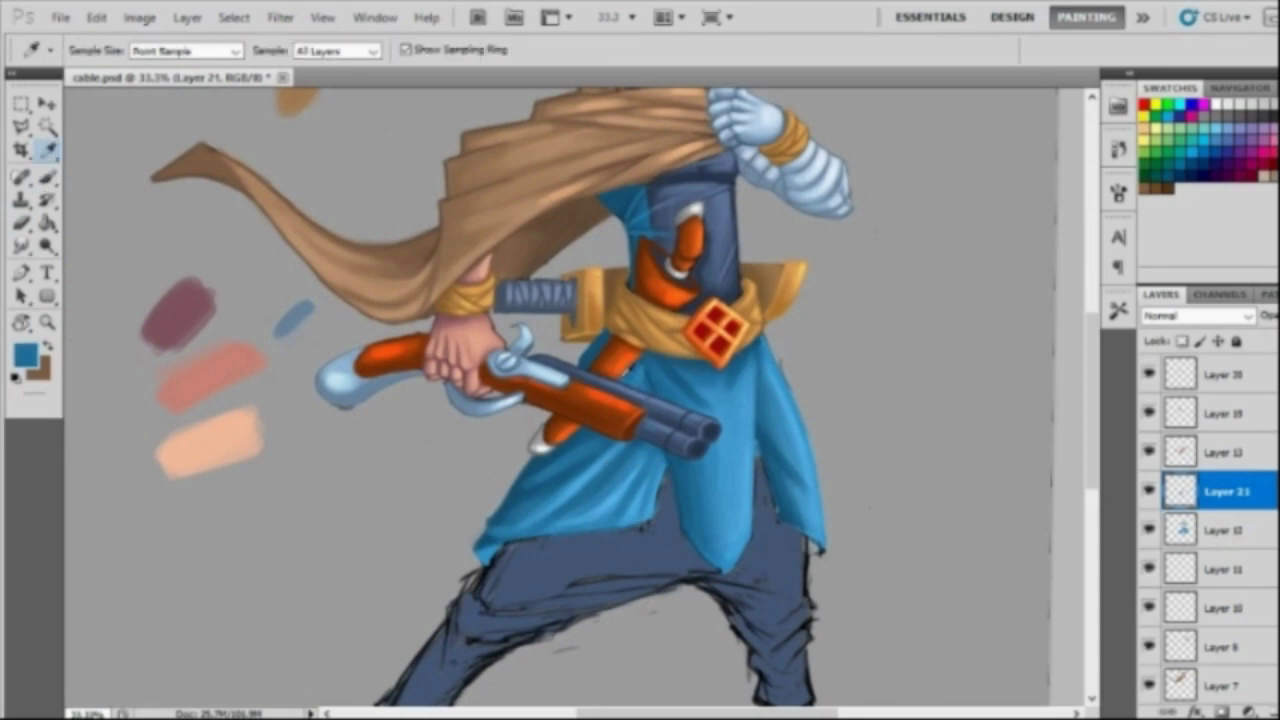
alt+click(629, 369)
right_click(724, 236)
key(Return)
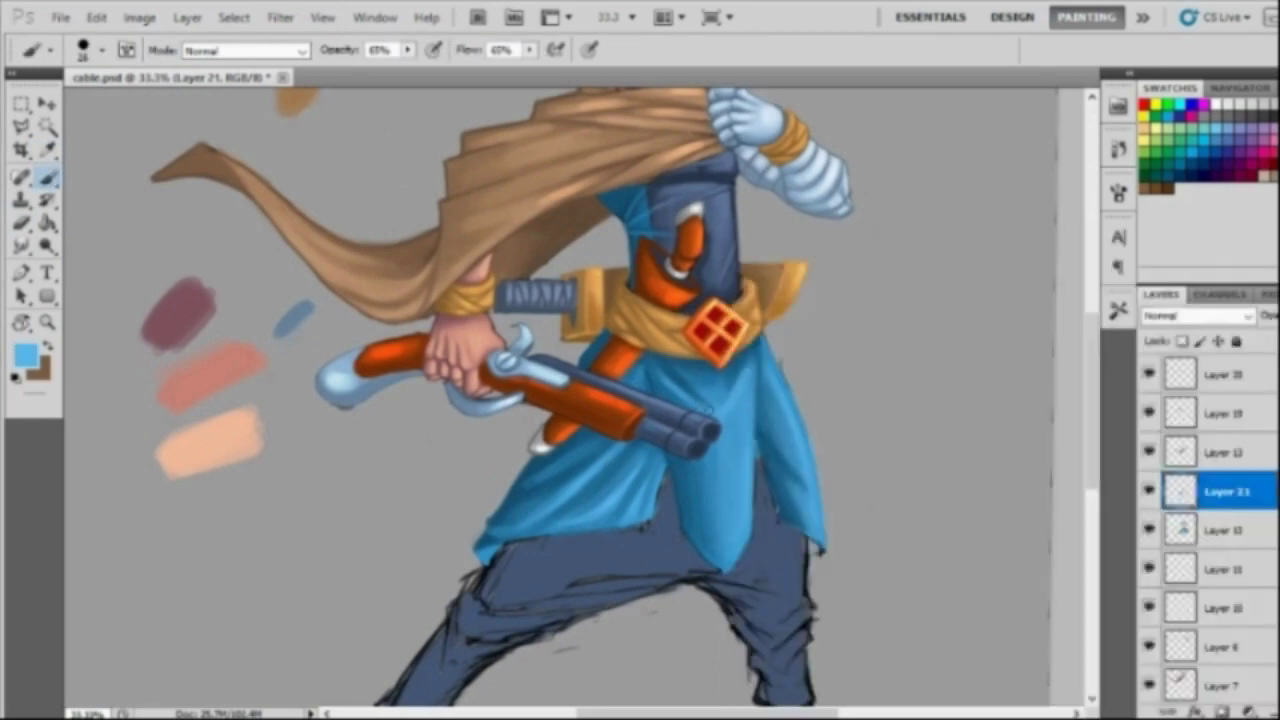
Step: Pan along the robe, sample its darker and lighter blues, and paint small light blue strokes
drag(741, 461, 749, 511)
alt+click(718, 452)
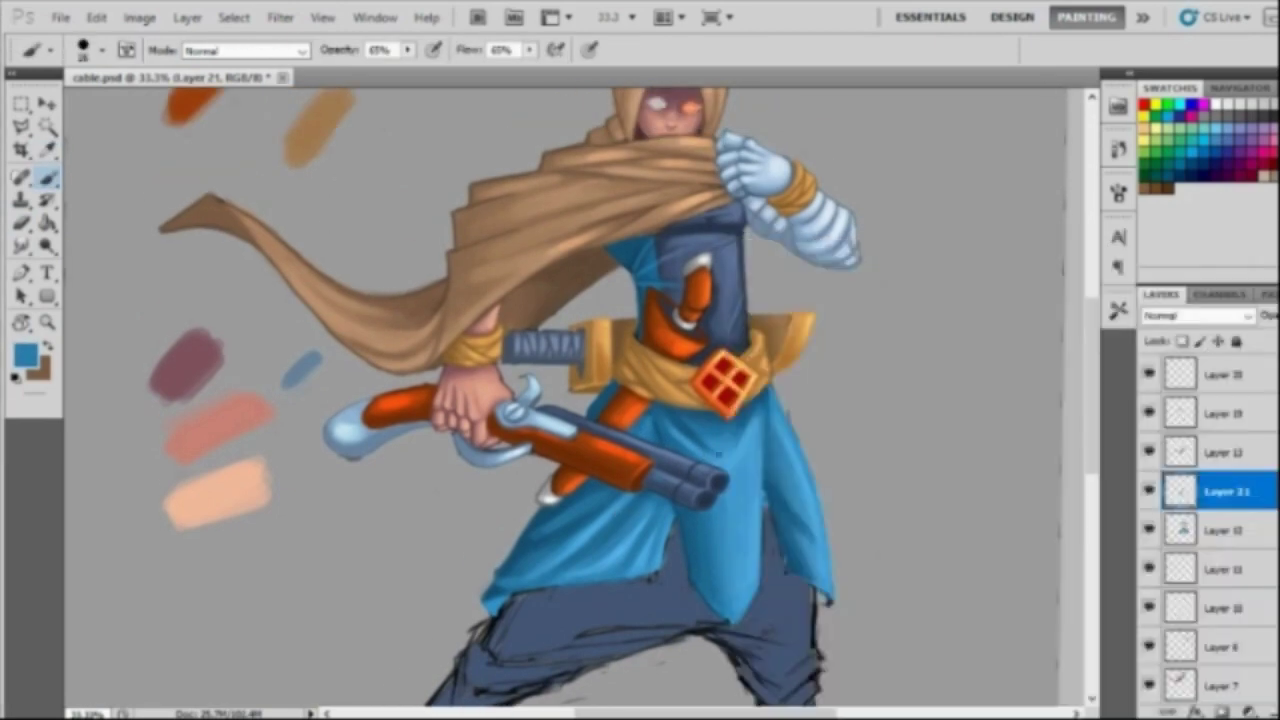
alt+click(685, 503)
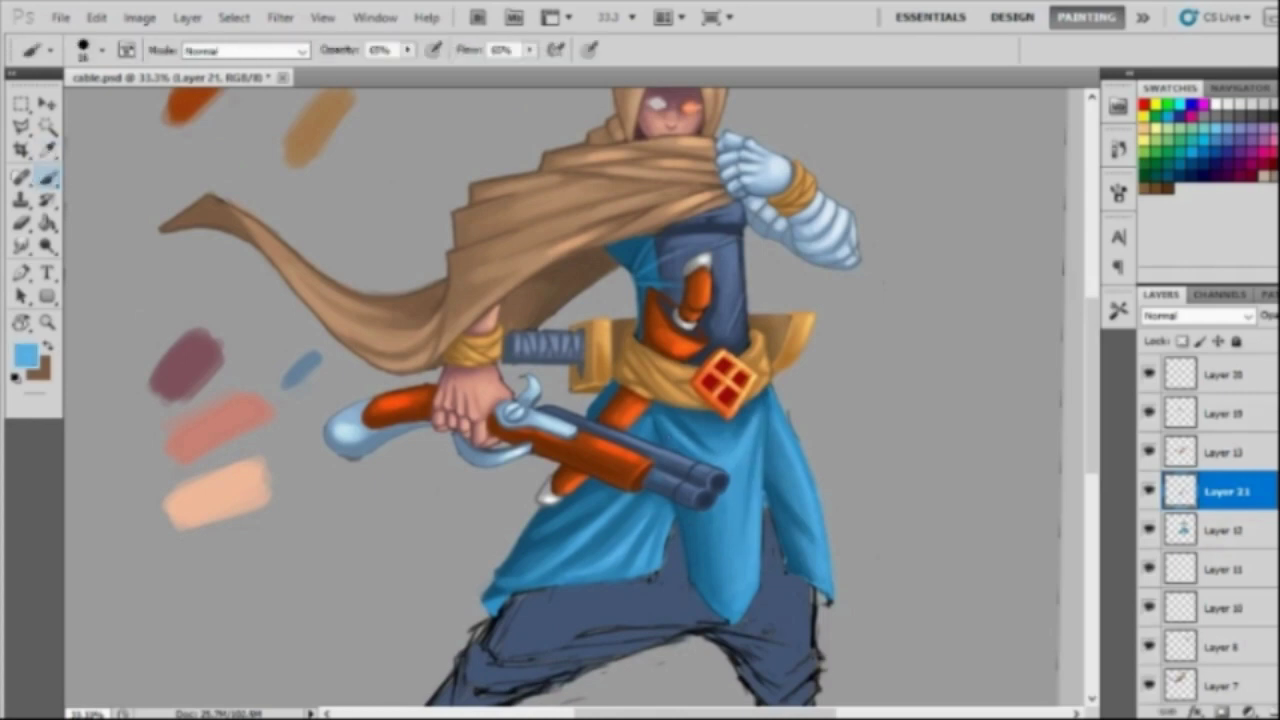
alt+click(752, 504)
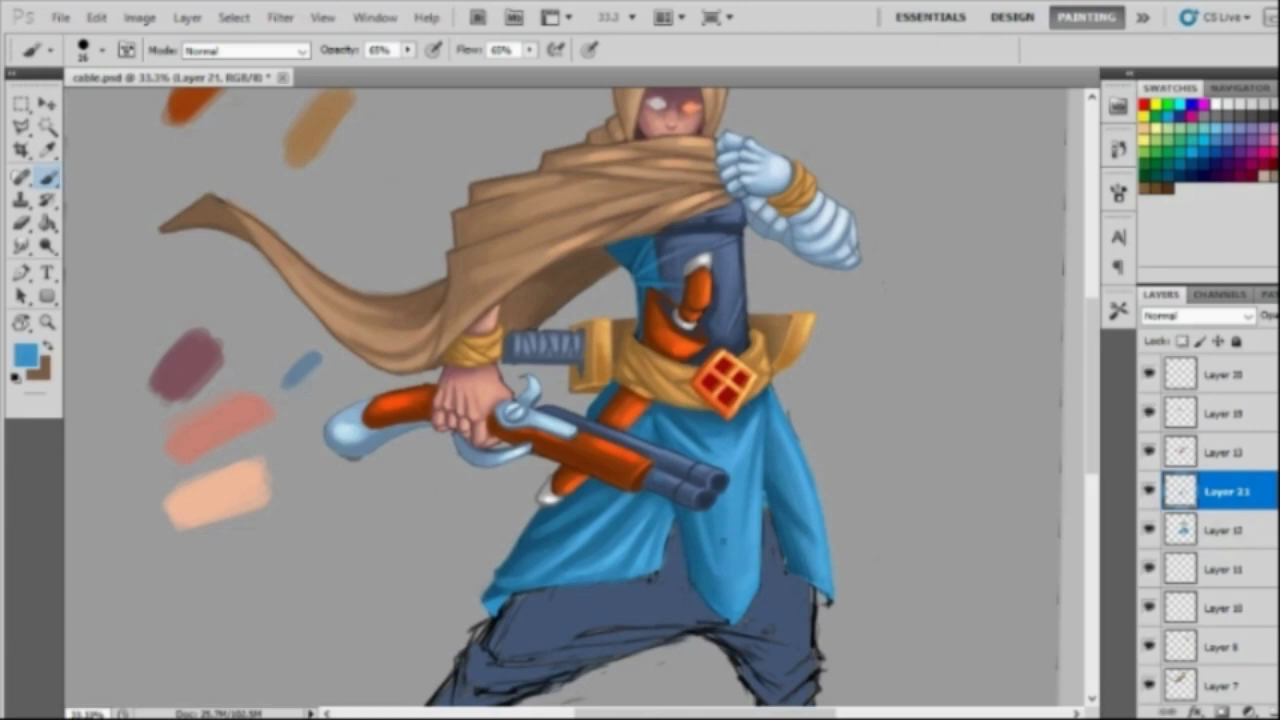
alt+click(724, 578)
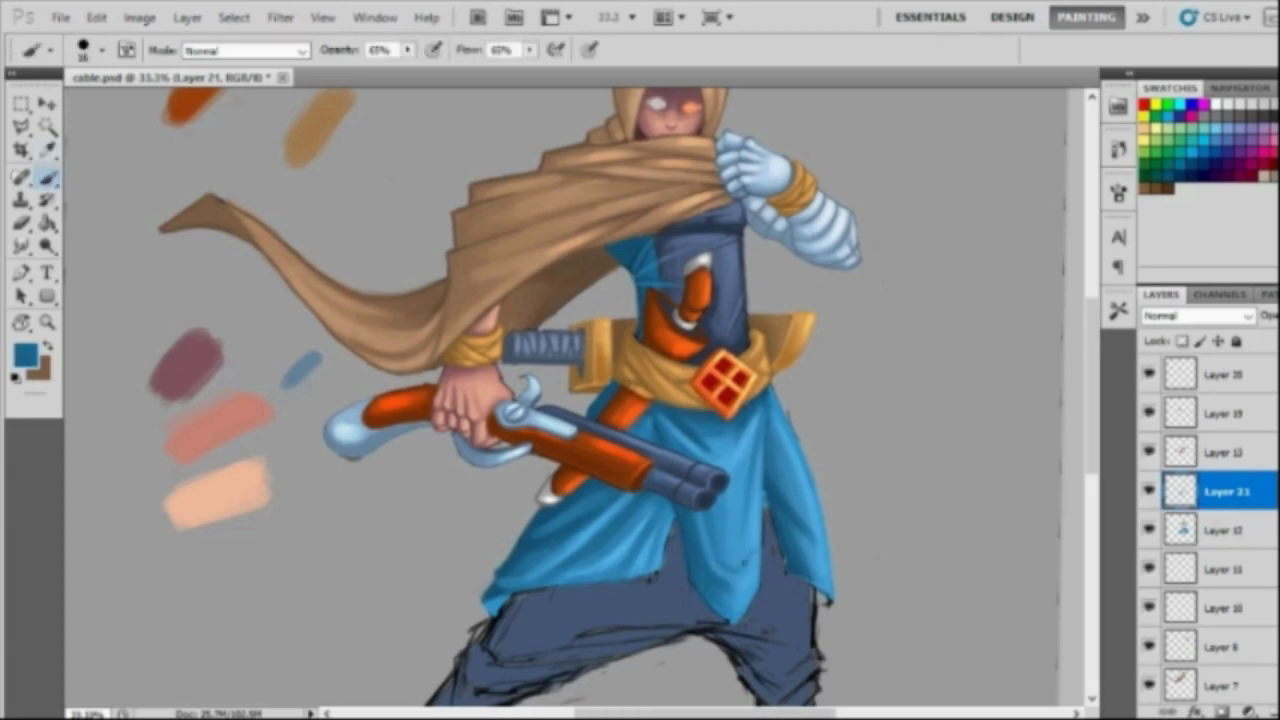
mouse_move(806, 475)
mouse_down()
mouse_move(806, 440)
mouse_move(780, 475)
mouse_up()
alt+click(806, 440)
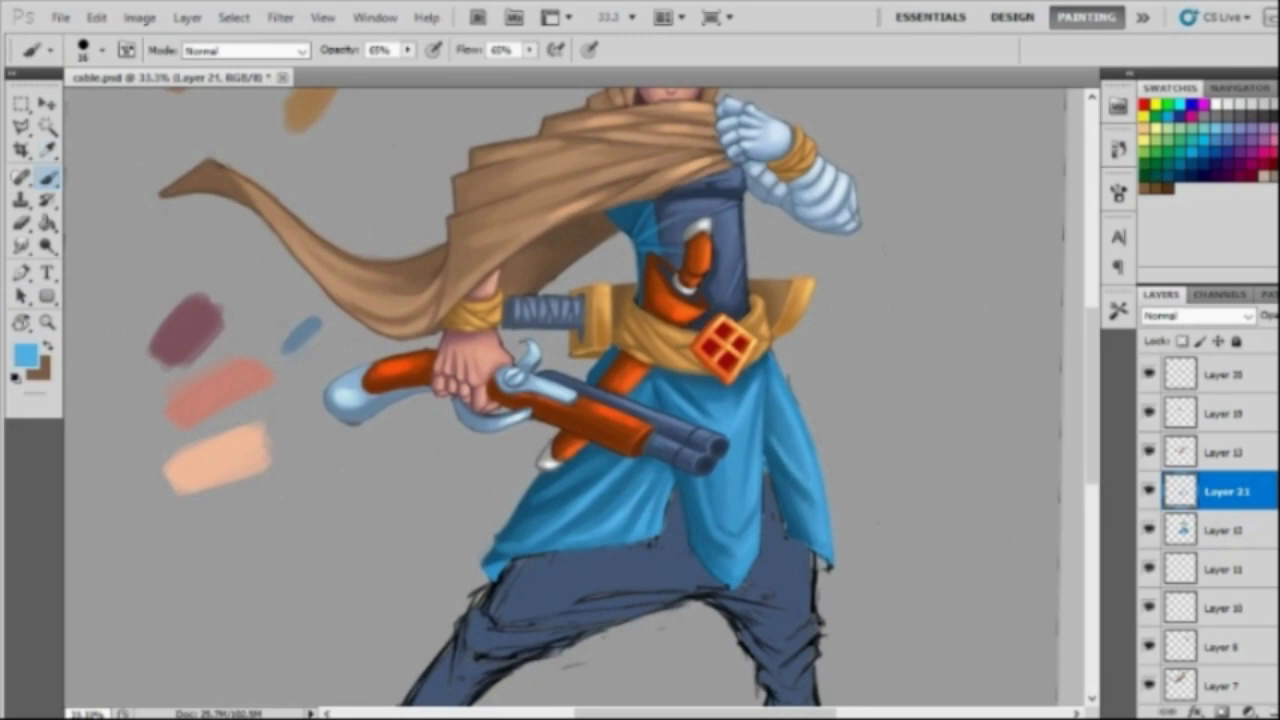
alt+click(780, 470)
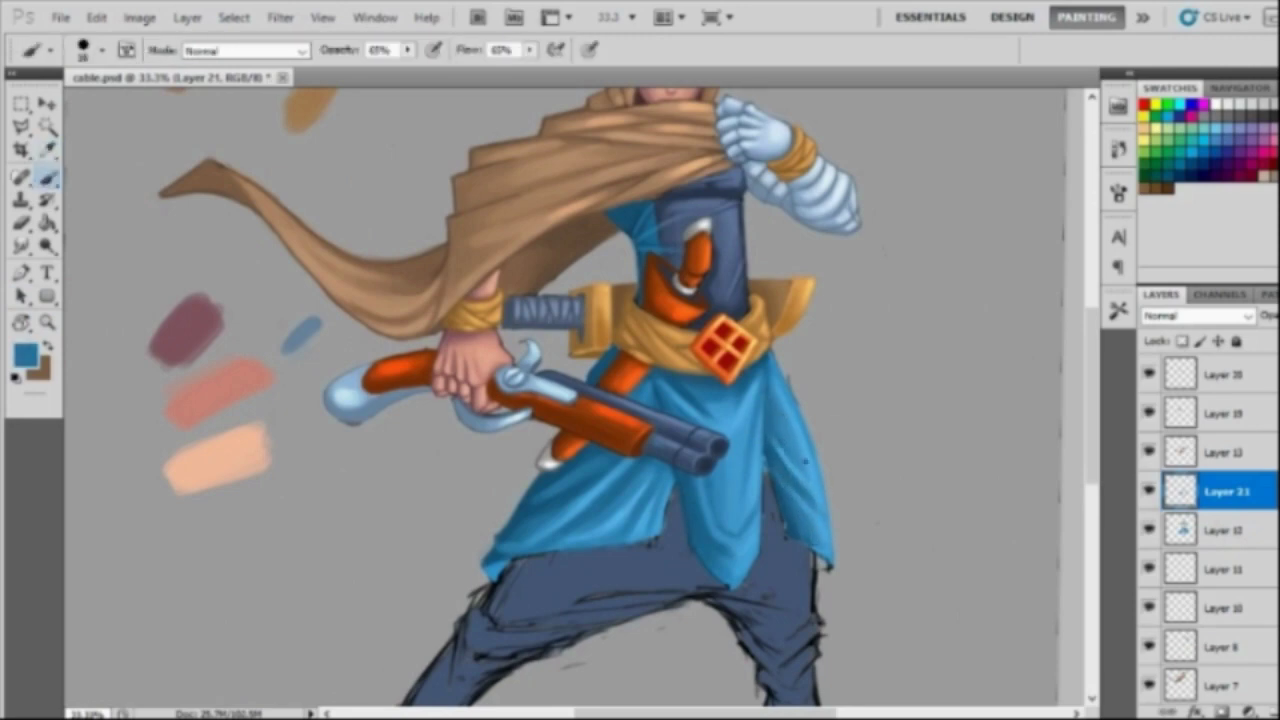
key(alt)
key(alt)
alt+click(769, 403)
drag(782, 402, 782, 438)
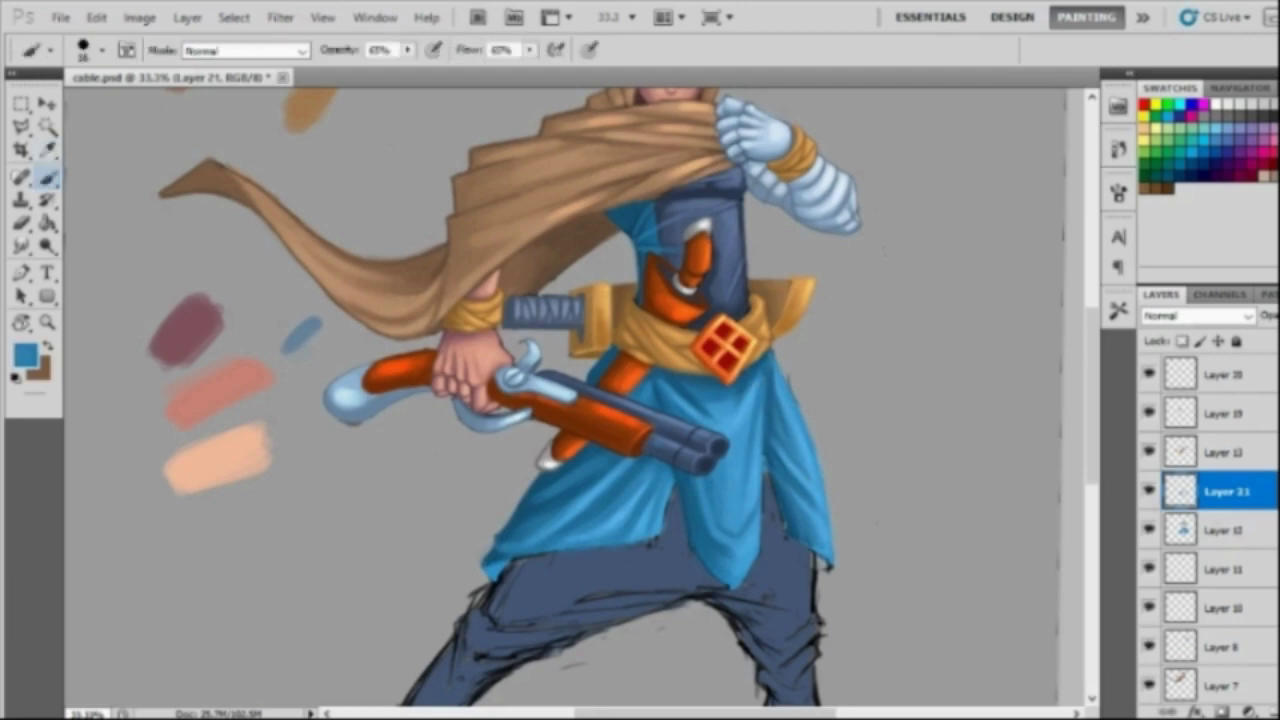
Step: Zoom out to check the whole character, then zoom back in and sample a tunic blue
key(z)
drag(757, 657, 580, 622)
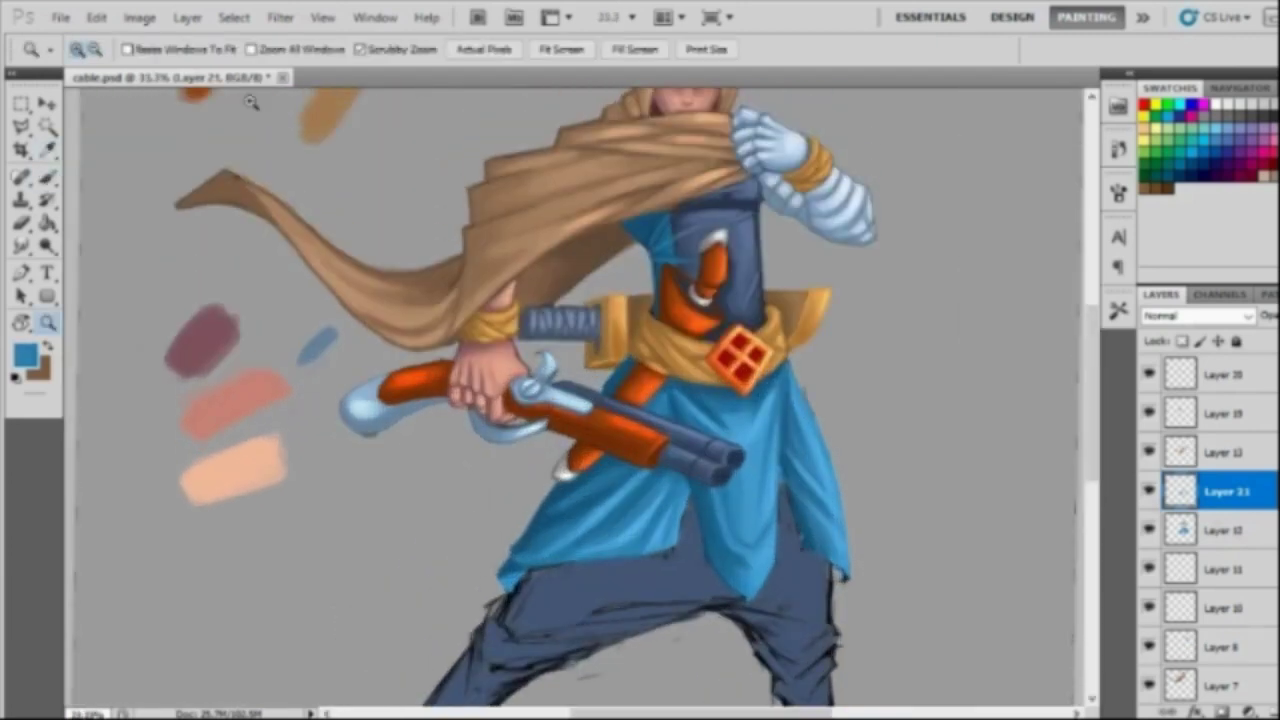
alt+click(580, 622)
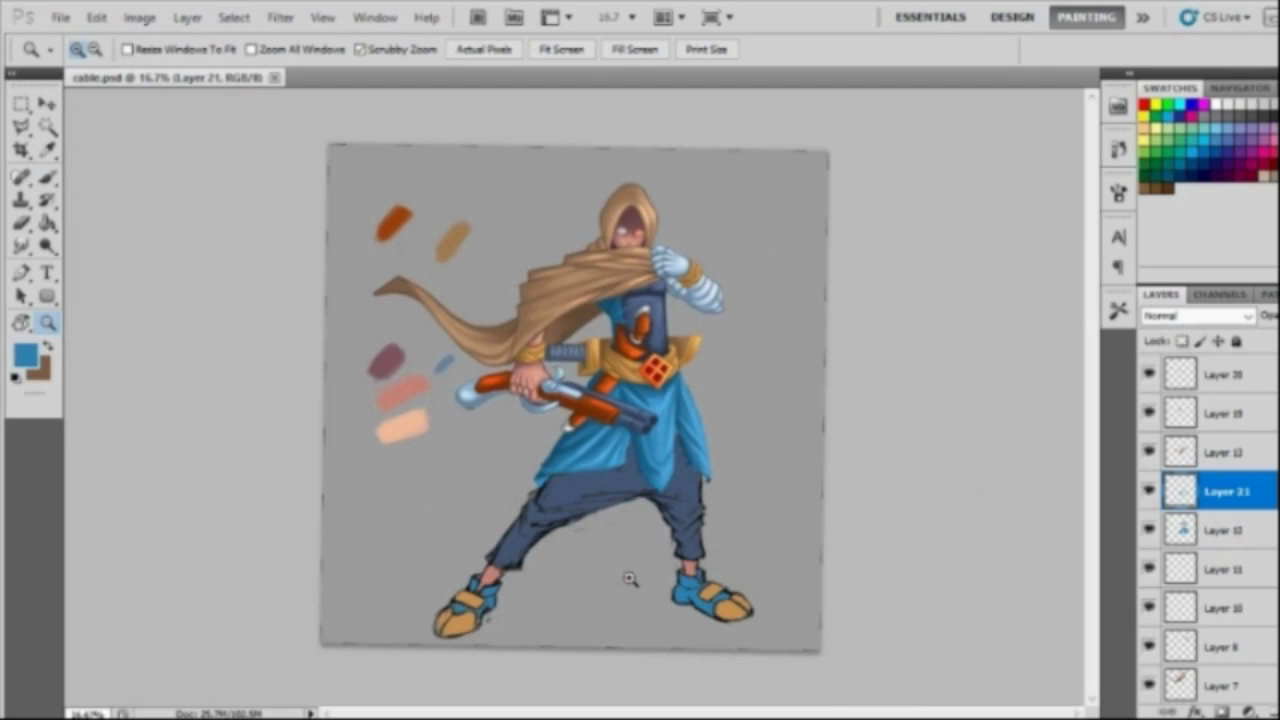
click(630, 578)
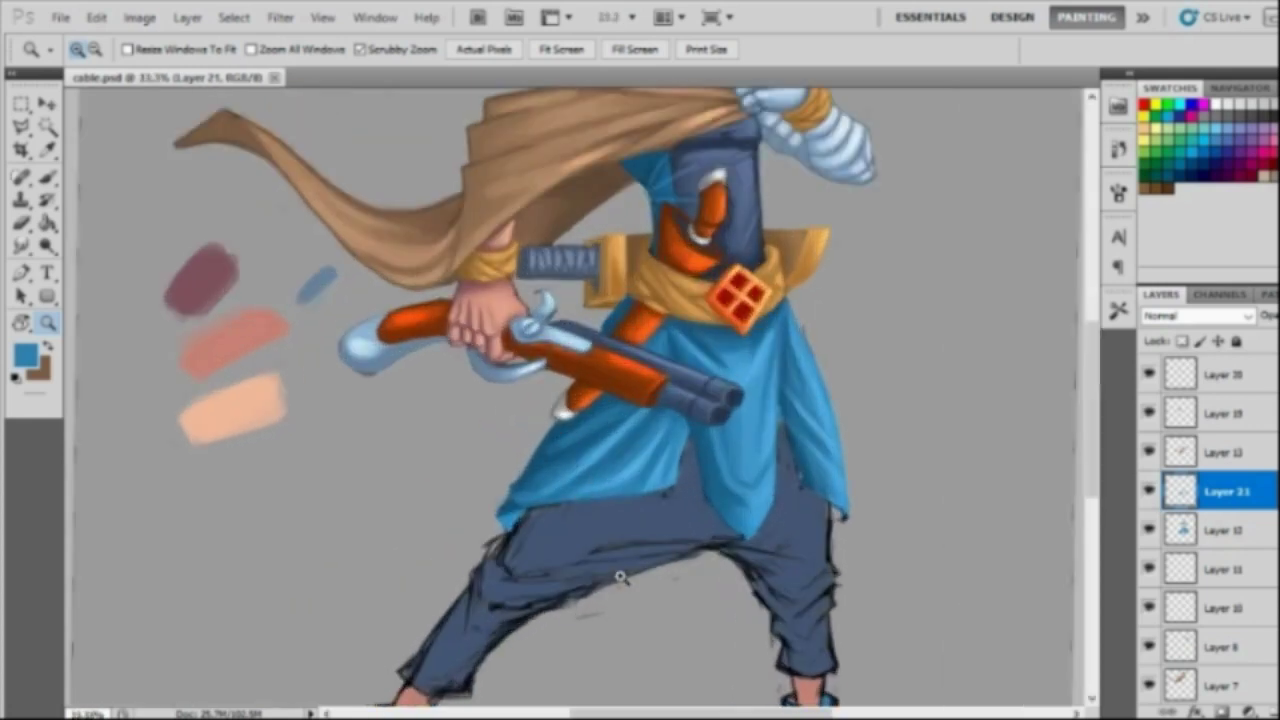
key(b)
alt+click(602, 462)
alt+click(622, 472)
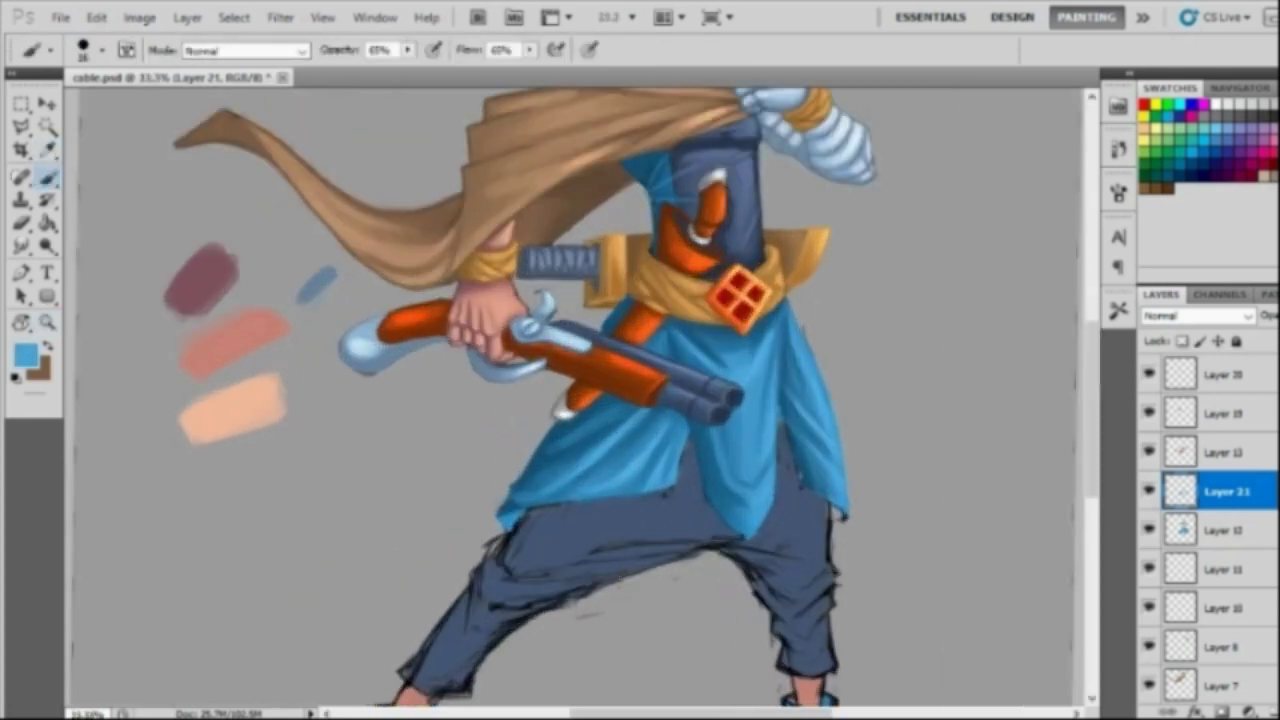
Step: Zoom out to 16.7% to view the whole figure and sample the coat trim's orange
key(z)
alt+click(617, 543)
click(574, 380)
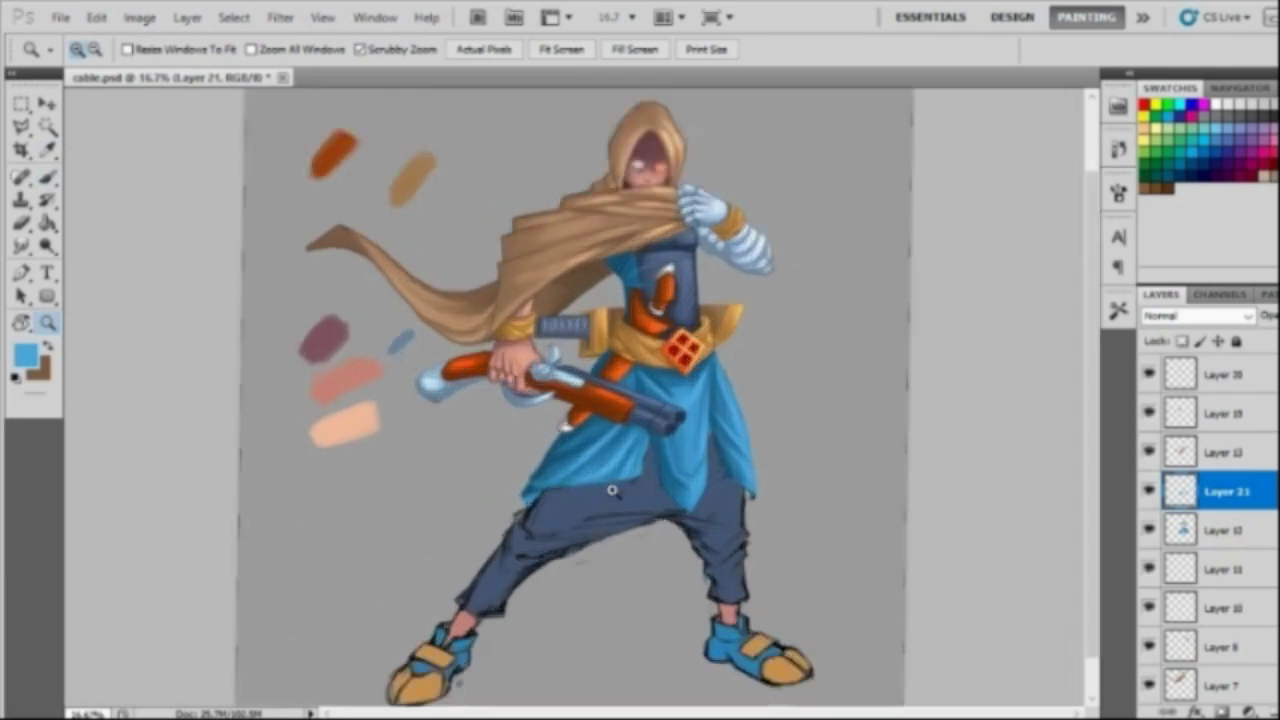
key(i)
click(614, 306)
Step: Set up the brush and paint shading along the orange hem and its corner
key(b)
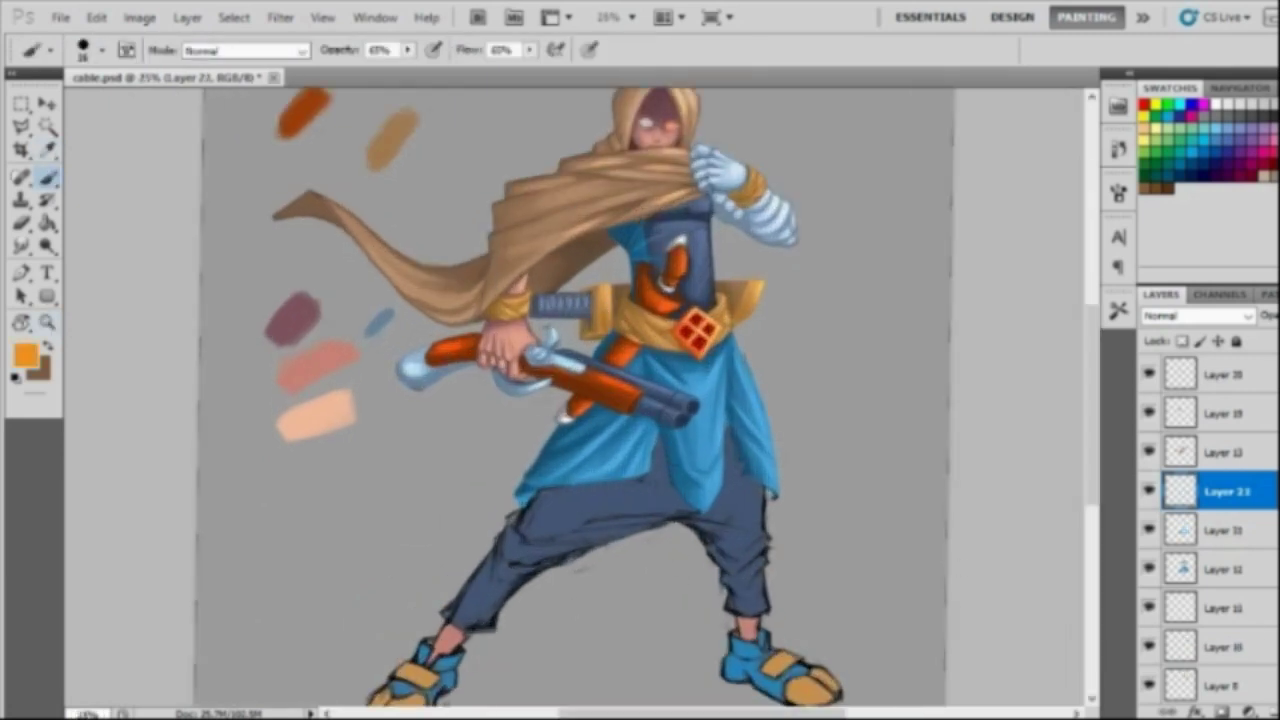
key(F5)
key(F5)
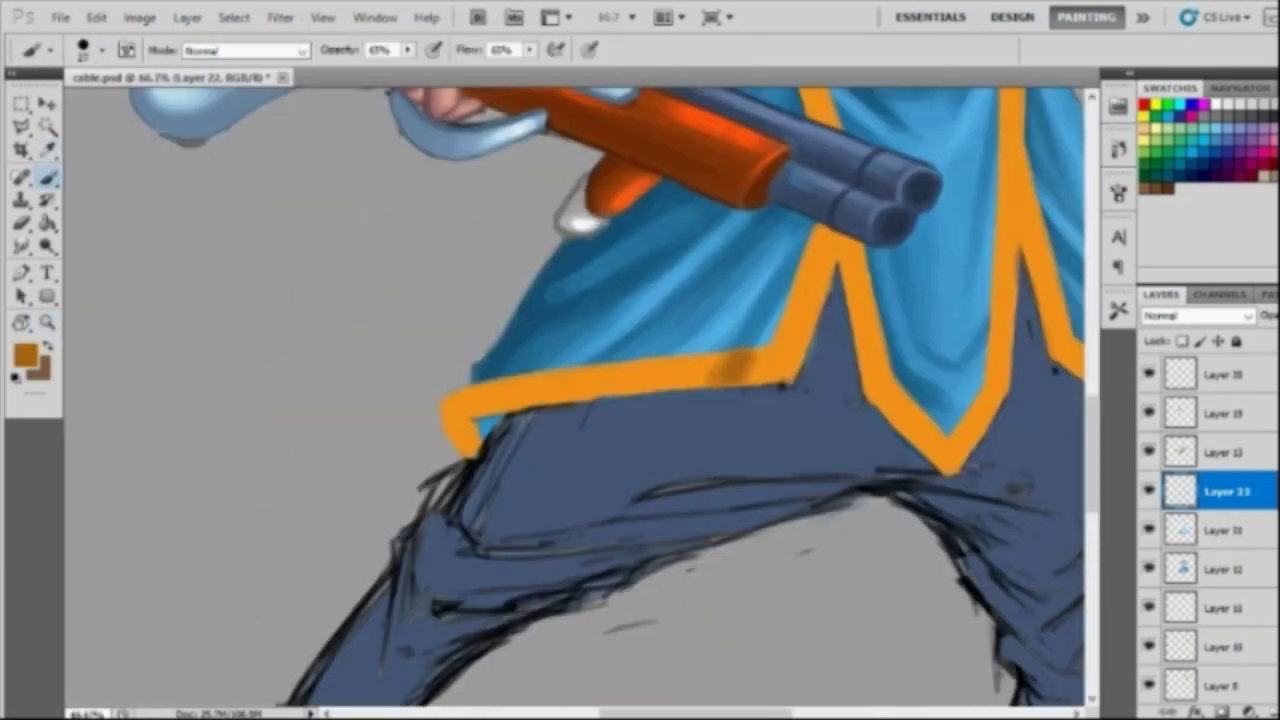
drag(575, 385, 630, 372)
drag(468, 398, 465, 440)
Step: Zoom to the lower body and sample a slightly darker orange from the trim
key(z)
alt+click(631, 542)
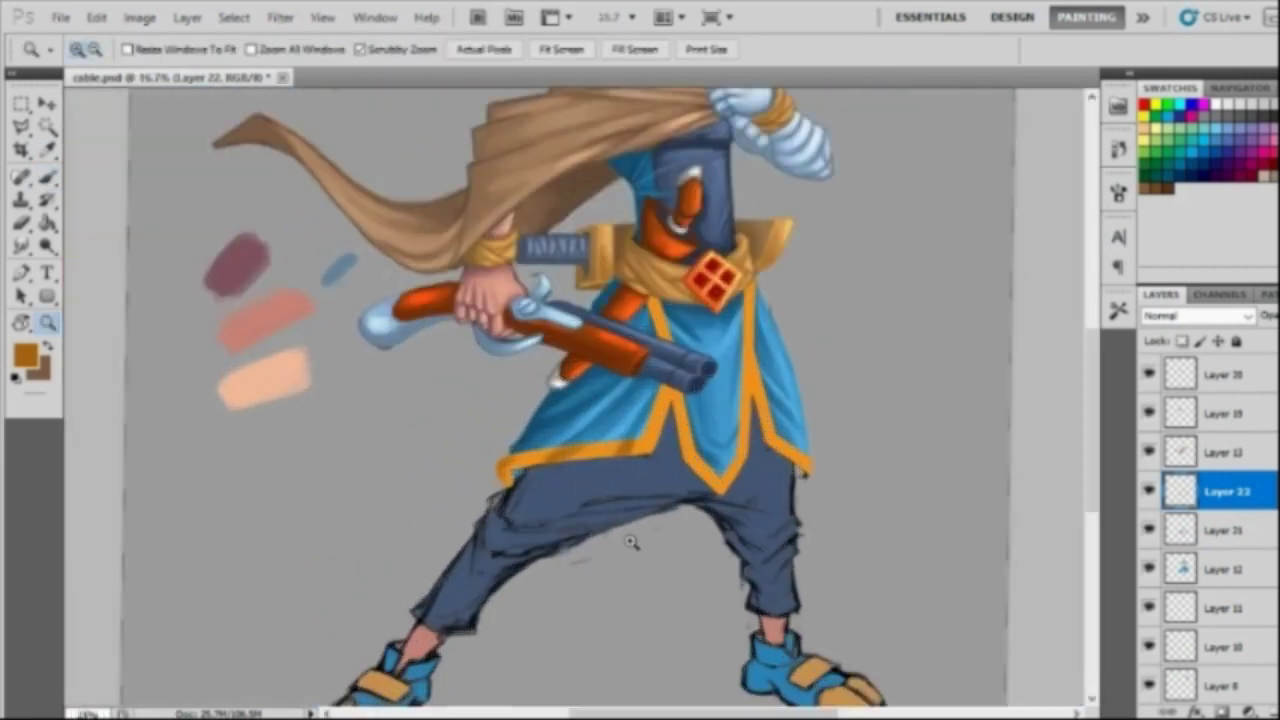
key(i)
key(b)
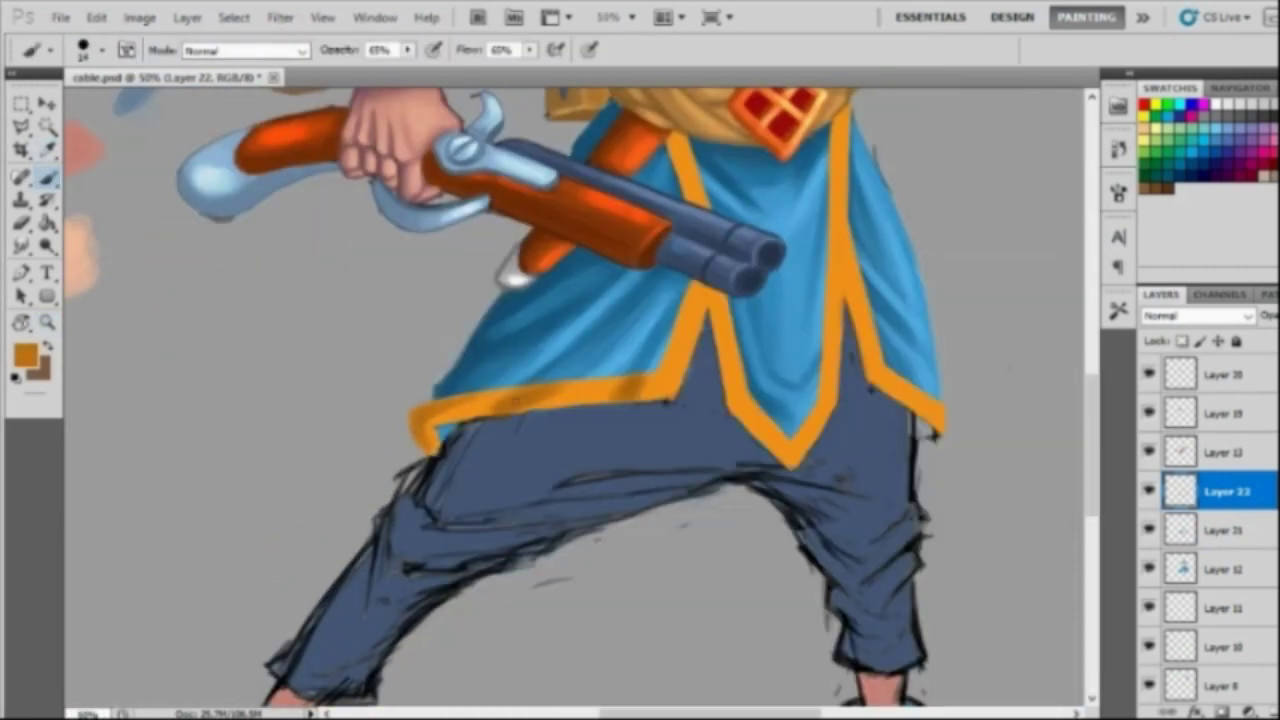
alt+click(558, 390)
alt+click(580, 384)
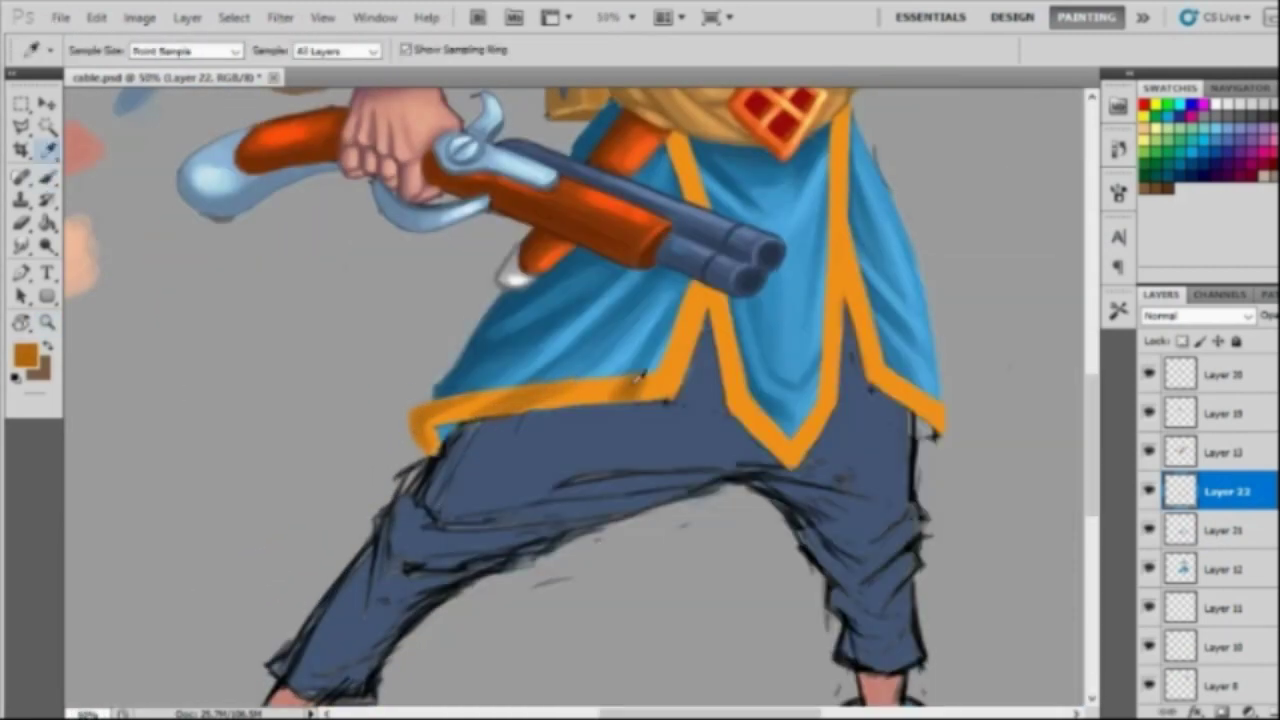
alt+click(634, 378)
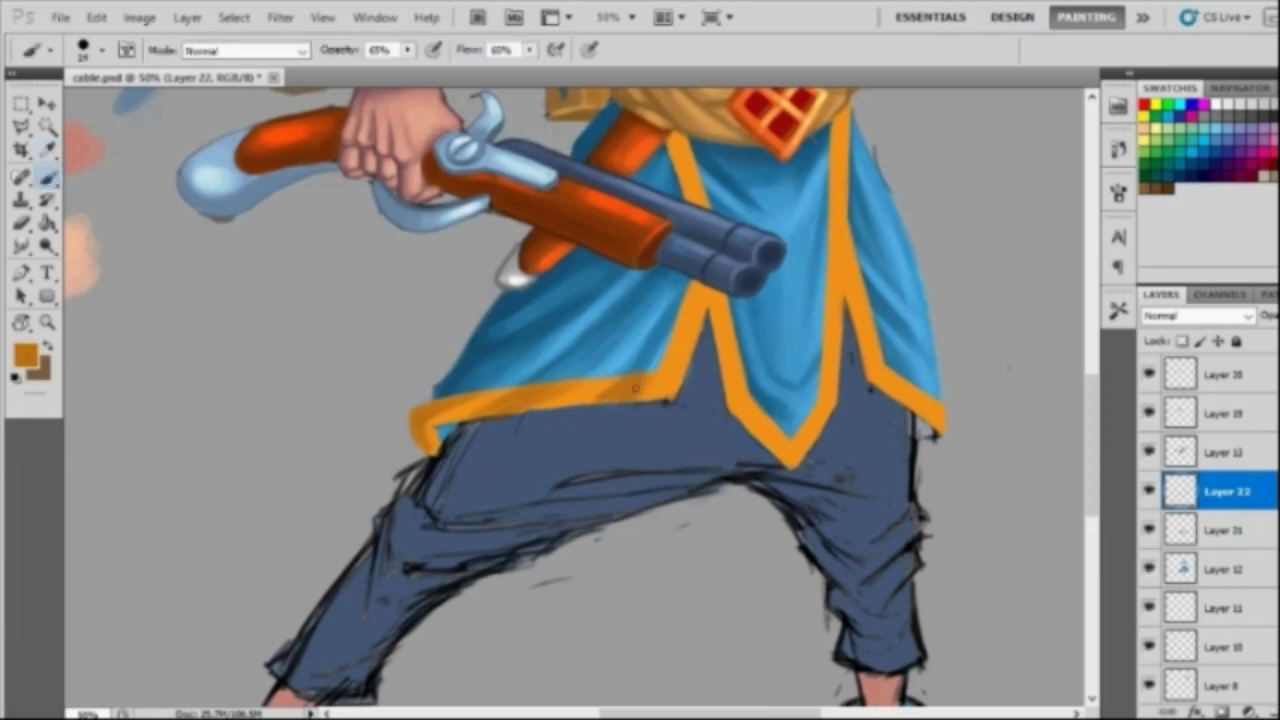
Step: Zoom in on the coat hem, set a darker orange foreground colour, and paint down the front trim
key(z)
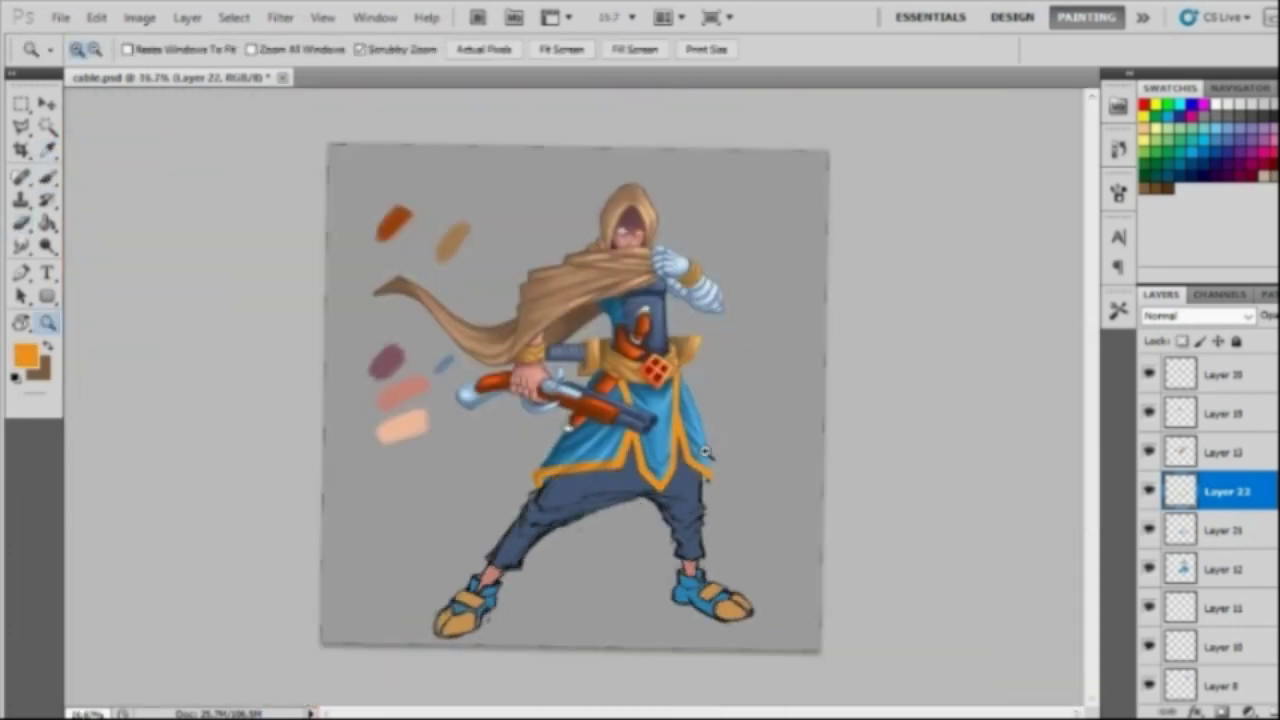
drag(386, 362, 657, 494)
key(b)
click(25, 355)
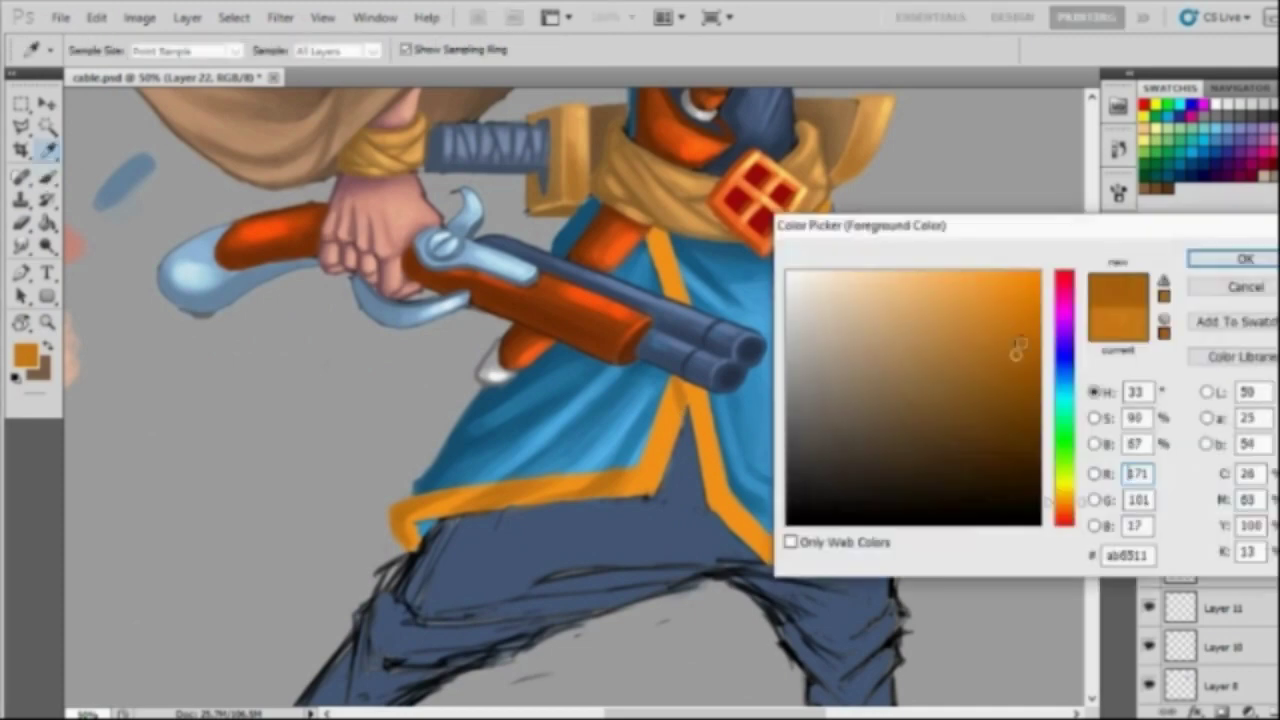
click(1243, 257)
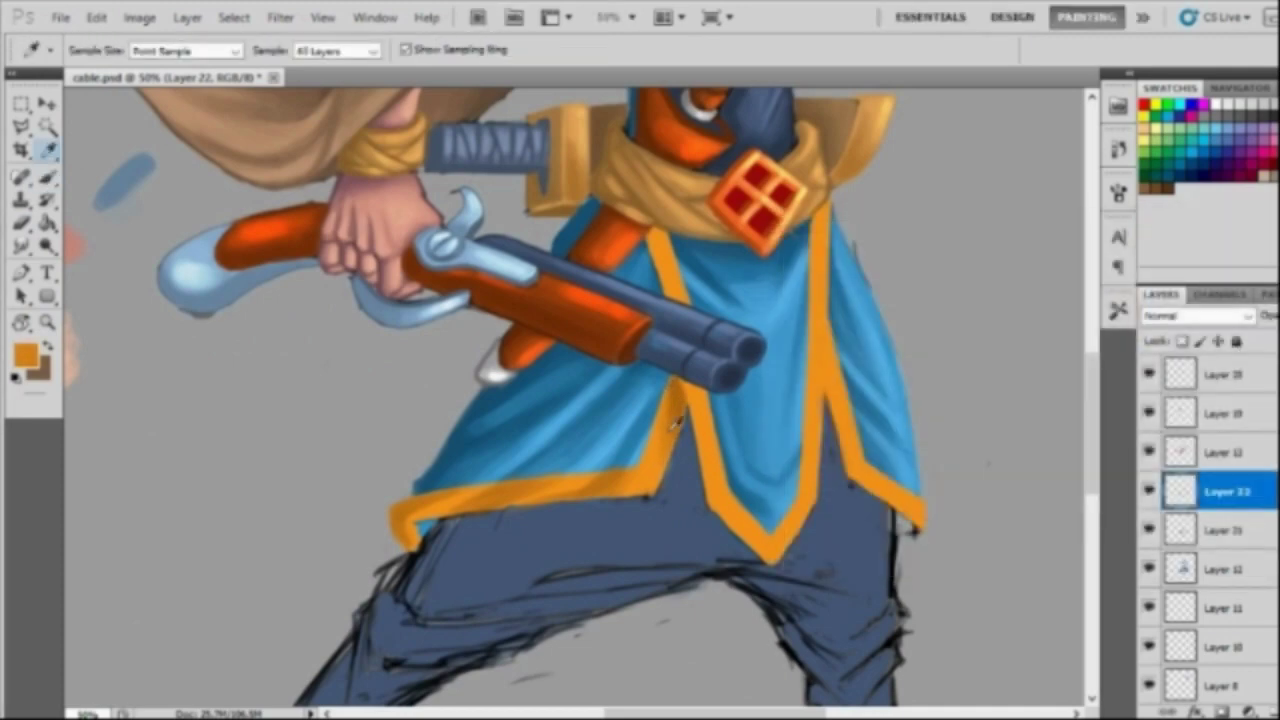
alt+click(652, 233)
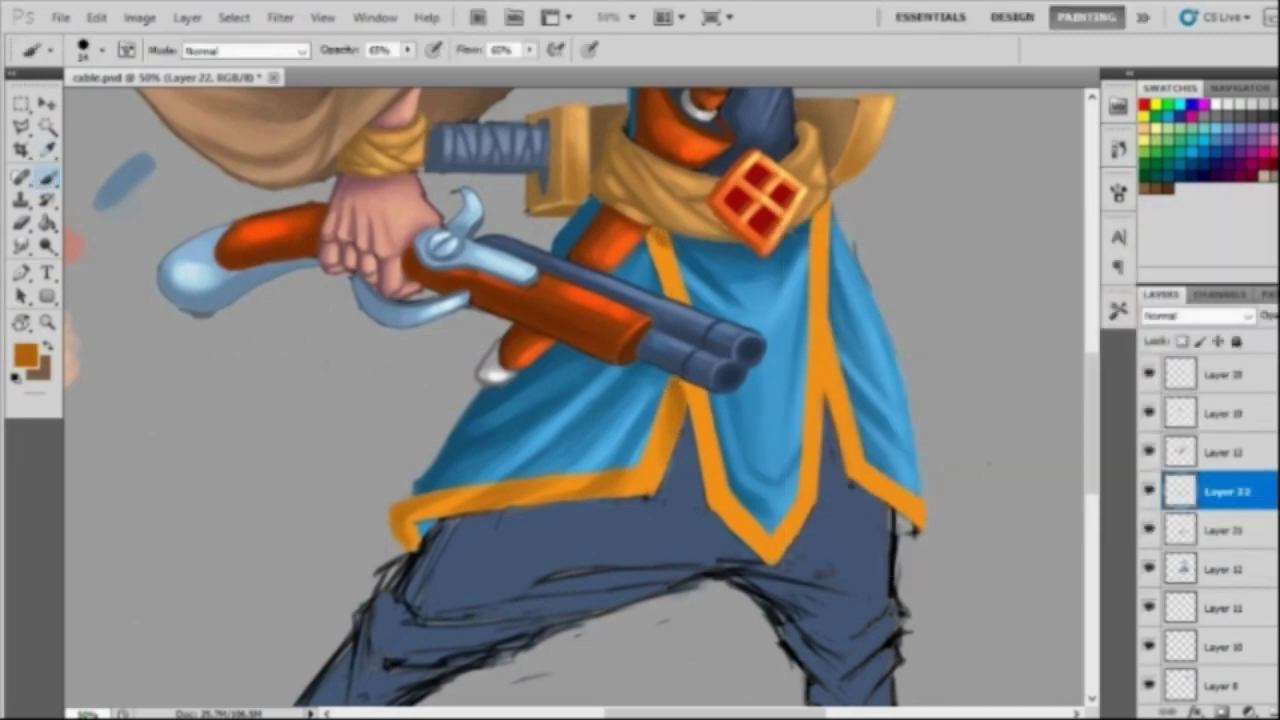
drag(661, 247, 675, 292)
Step: Sample further shades of the trim orange and zoom out to check the coat
key(e)
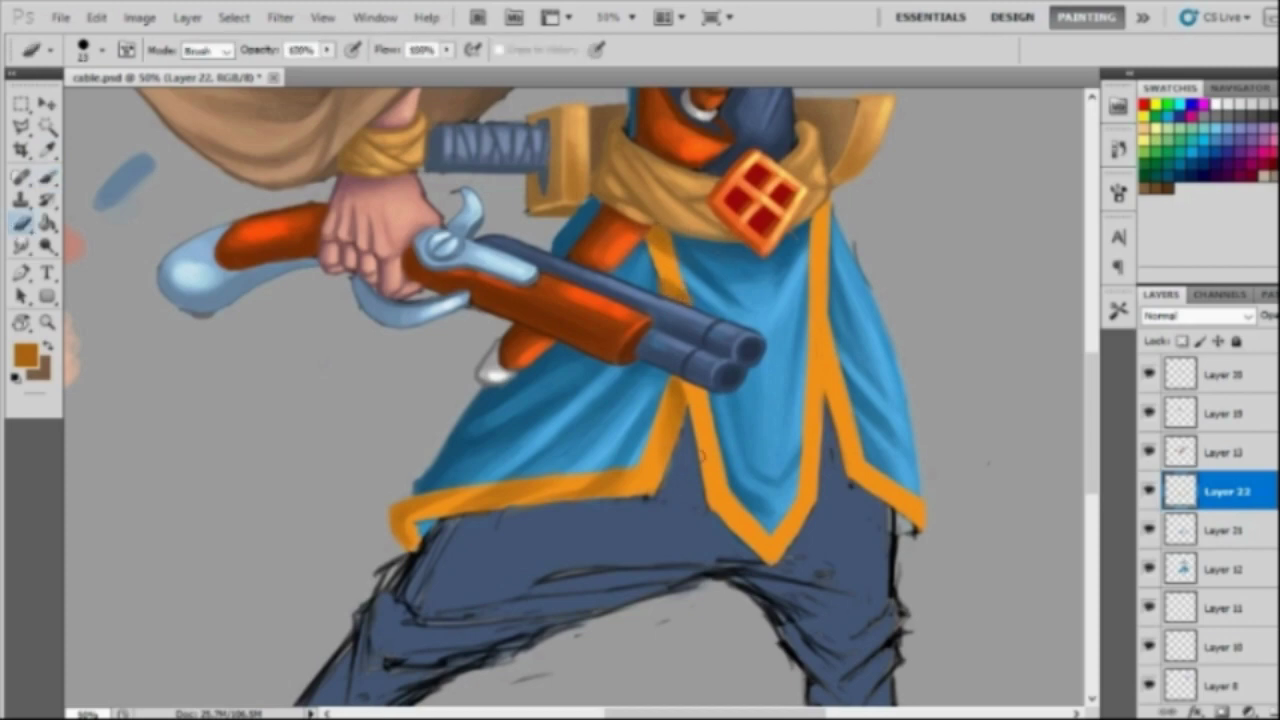
key(b)
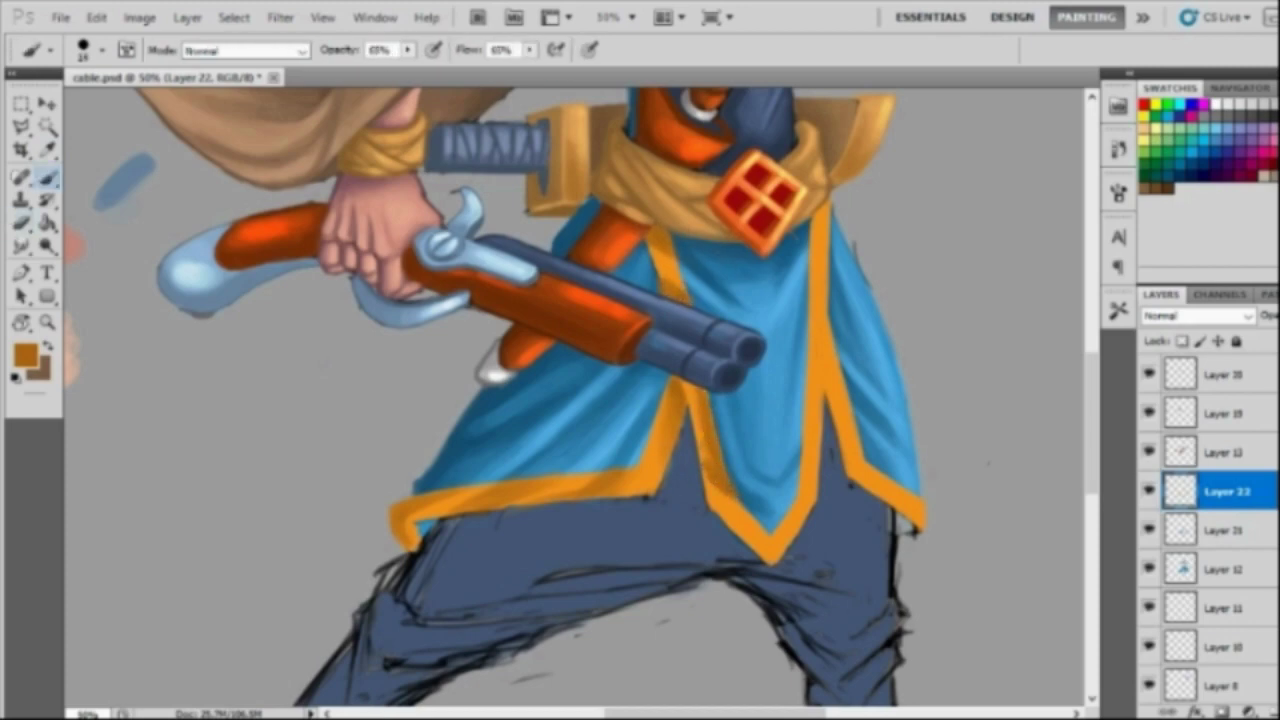
alt+click(682, 401)
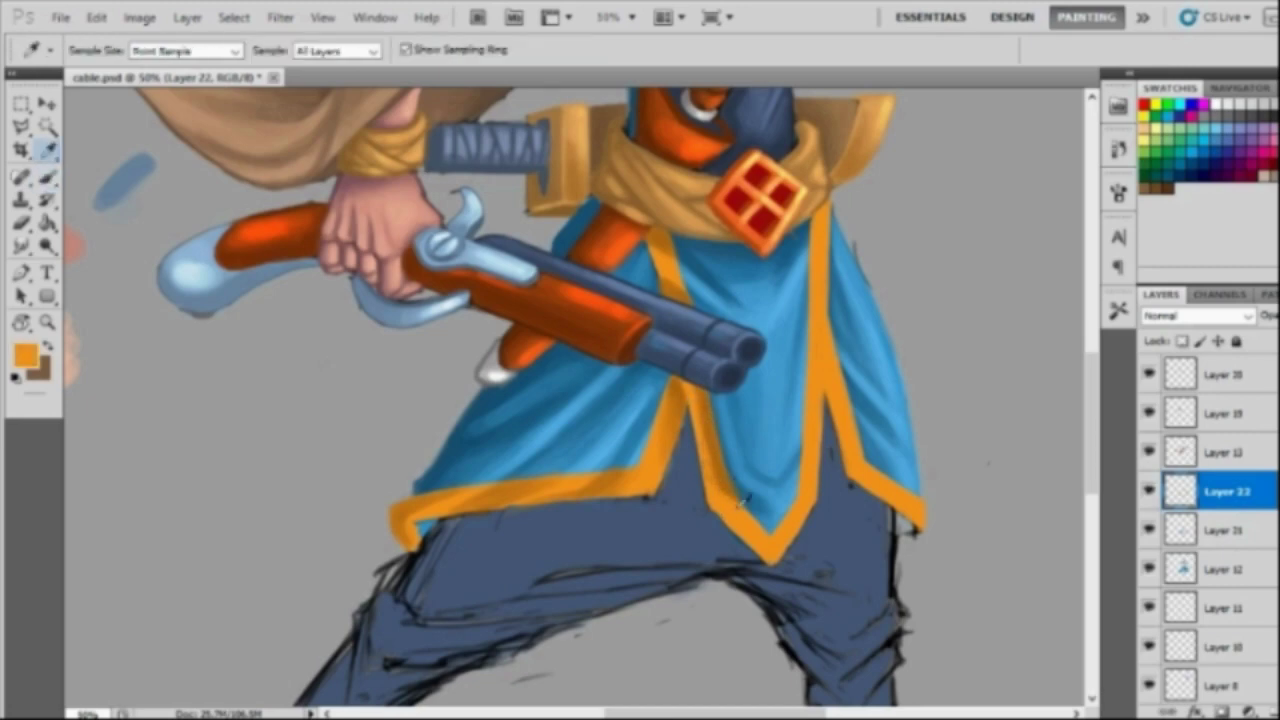
alt+click(744, 501)
key(z)
alt+click(819, 547)
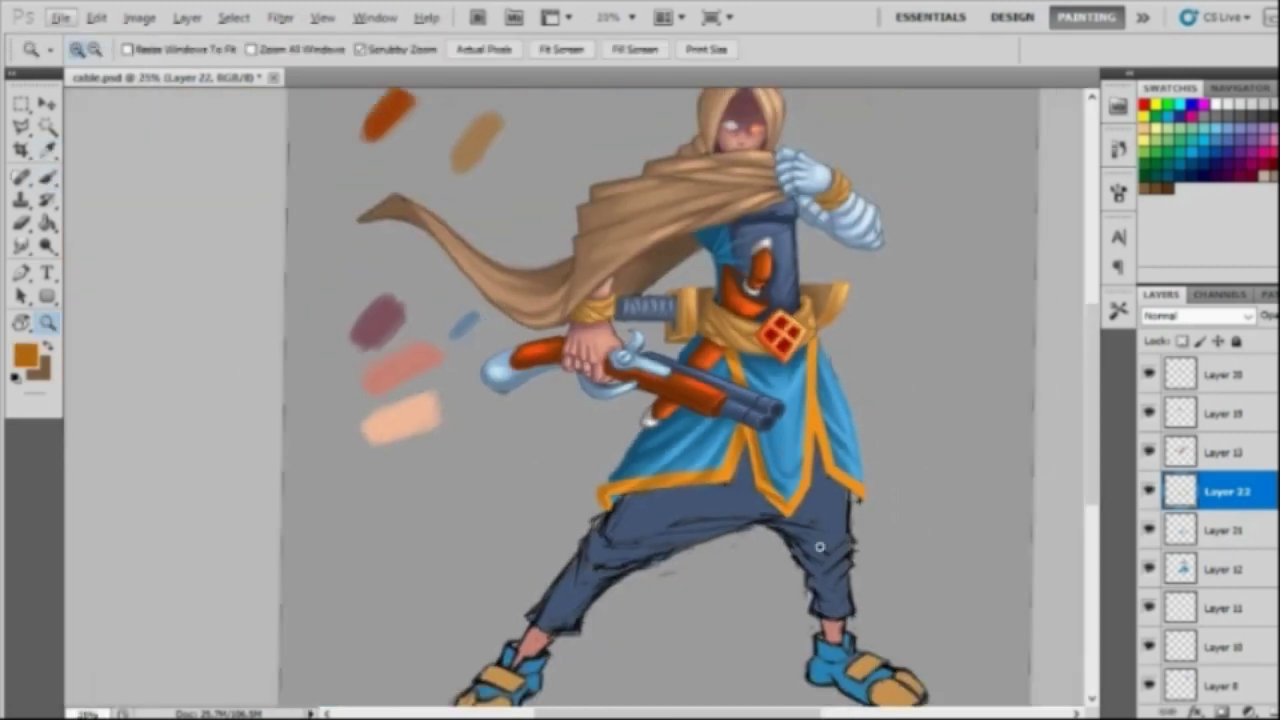
alt+click(819, 547)
click(737, 509)
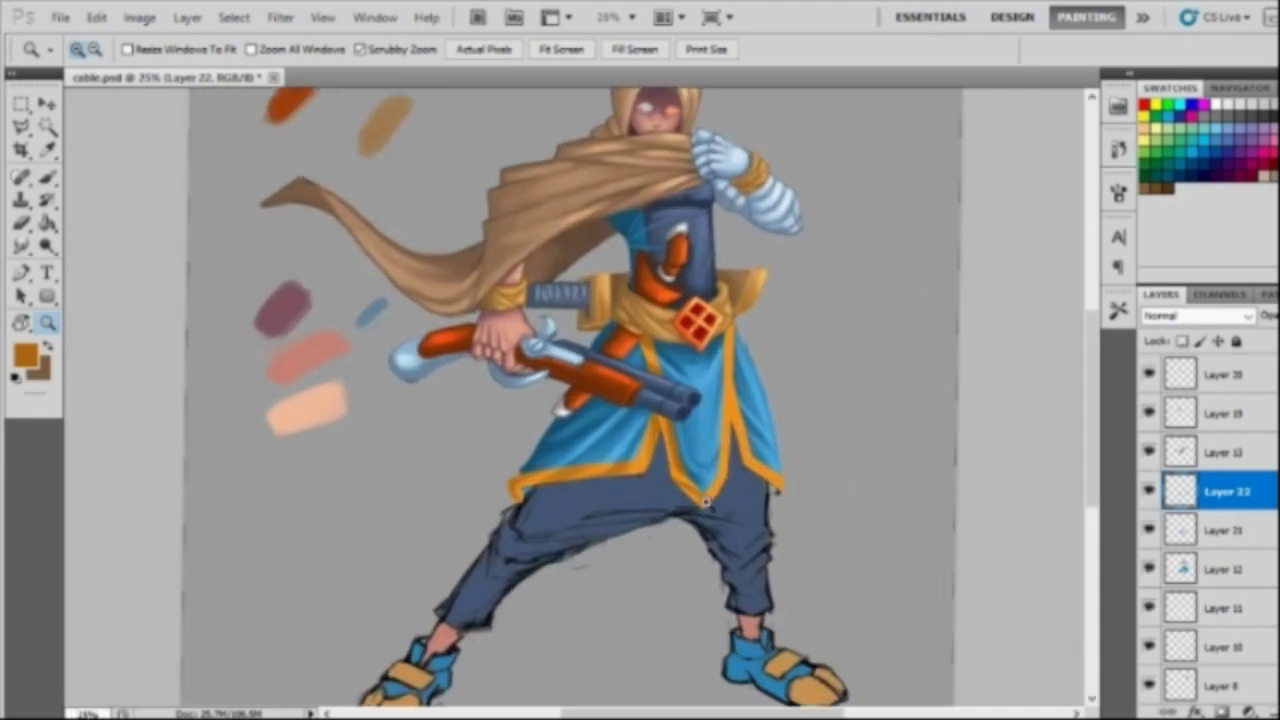
Step: Turn on the coat trim layer, sample its orange, and zoom in closer on the hem
key(b)
click(1149, 492)
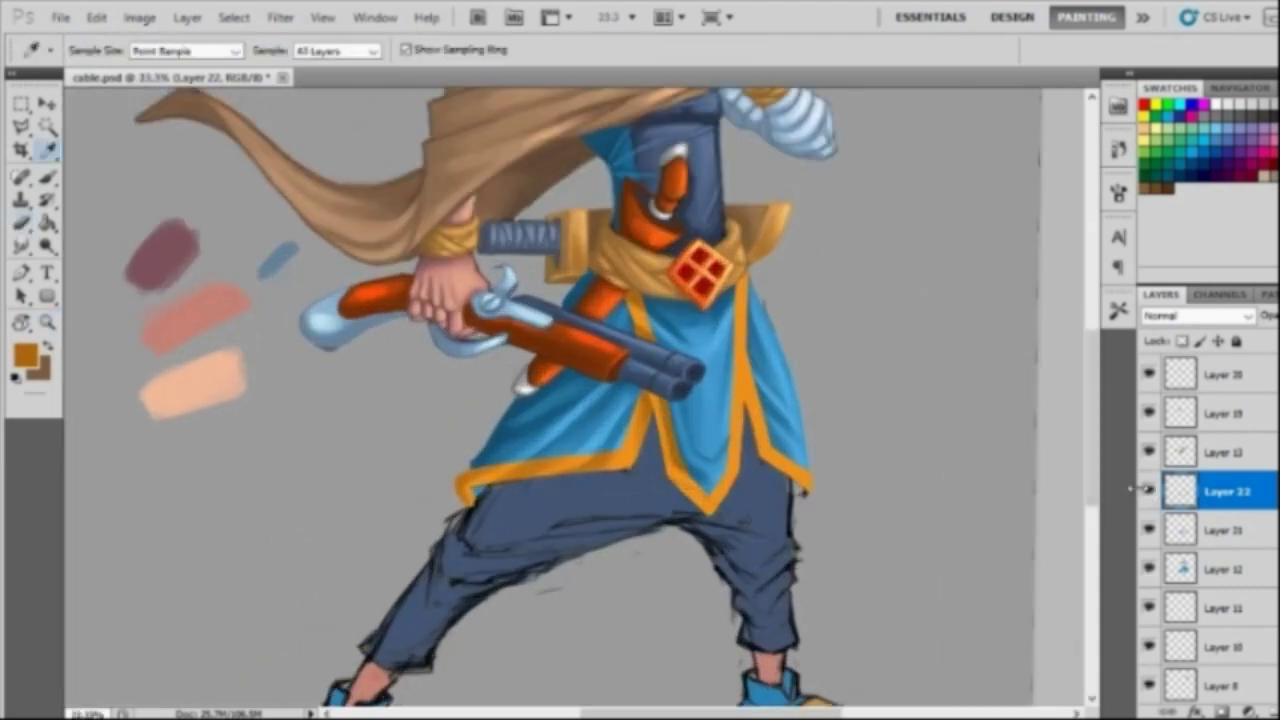
alt+click(668, 430)
key(z)
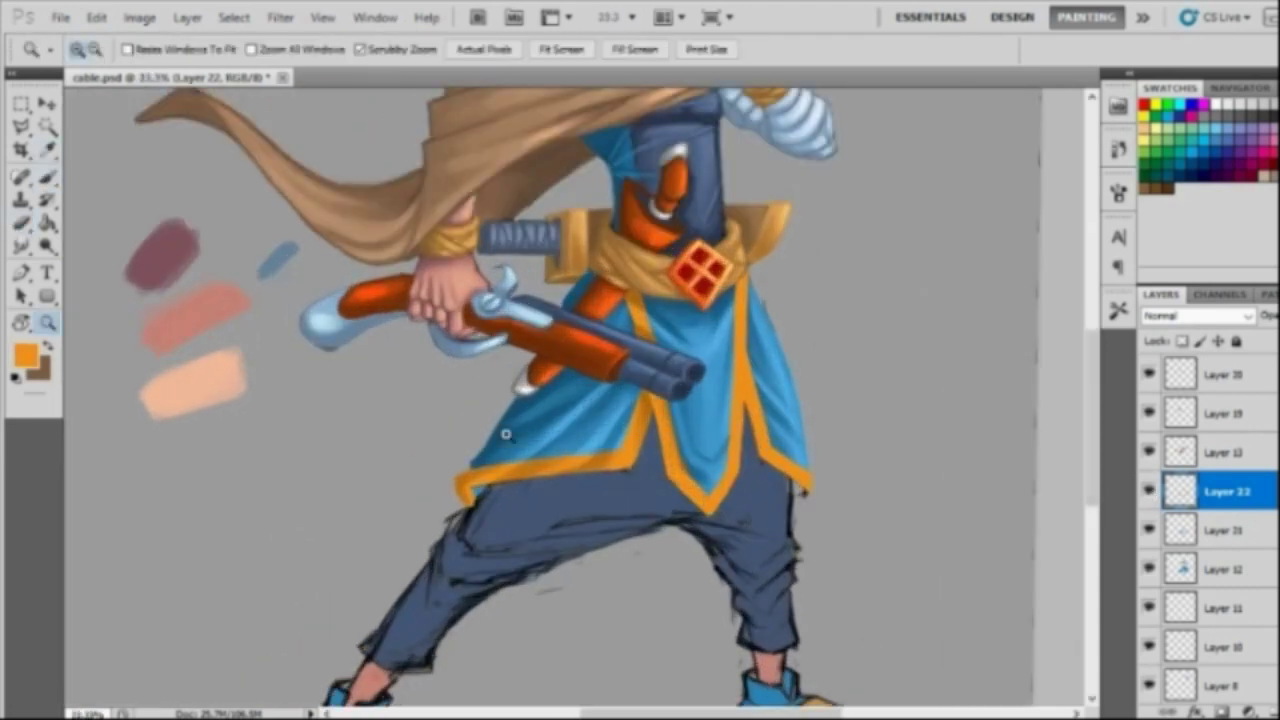
click(627, 425)
Step: Sample darker trim orange and move the trim layer up and down around Layer 21
alt+click(650, 212)
key(e)
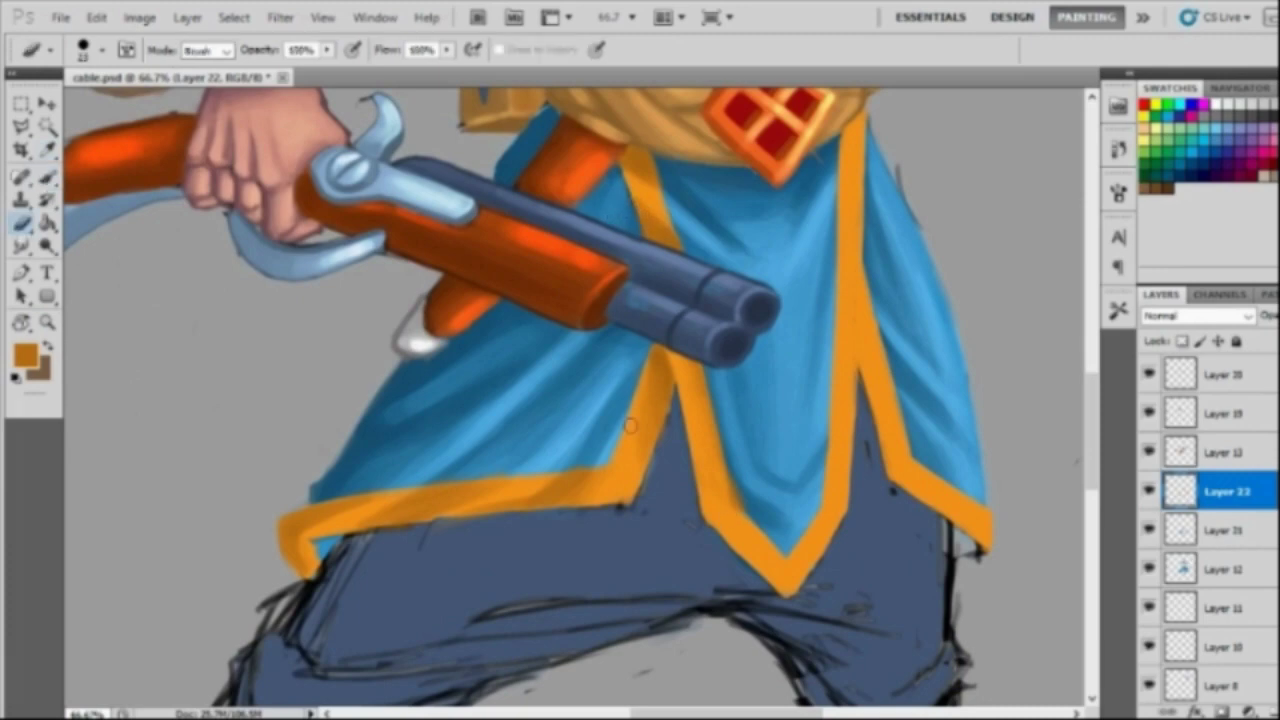
key(b)
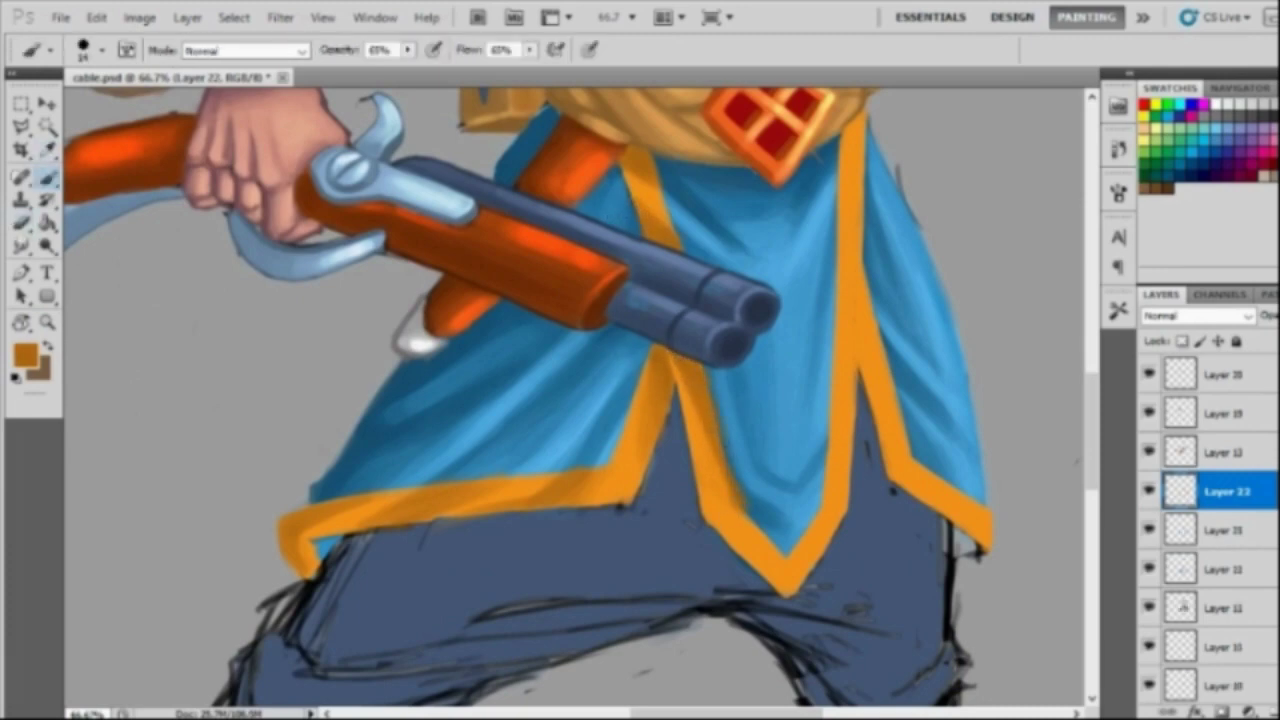
key(ctrl+bracketleft)
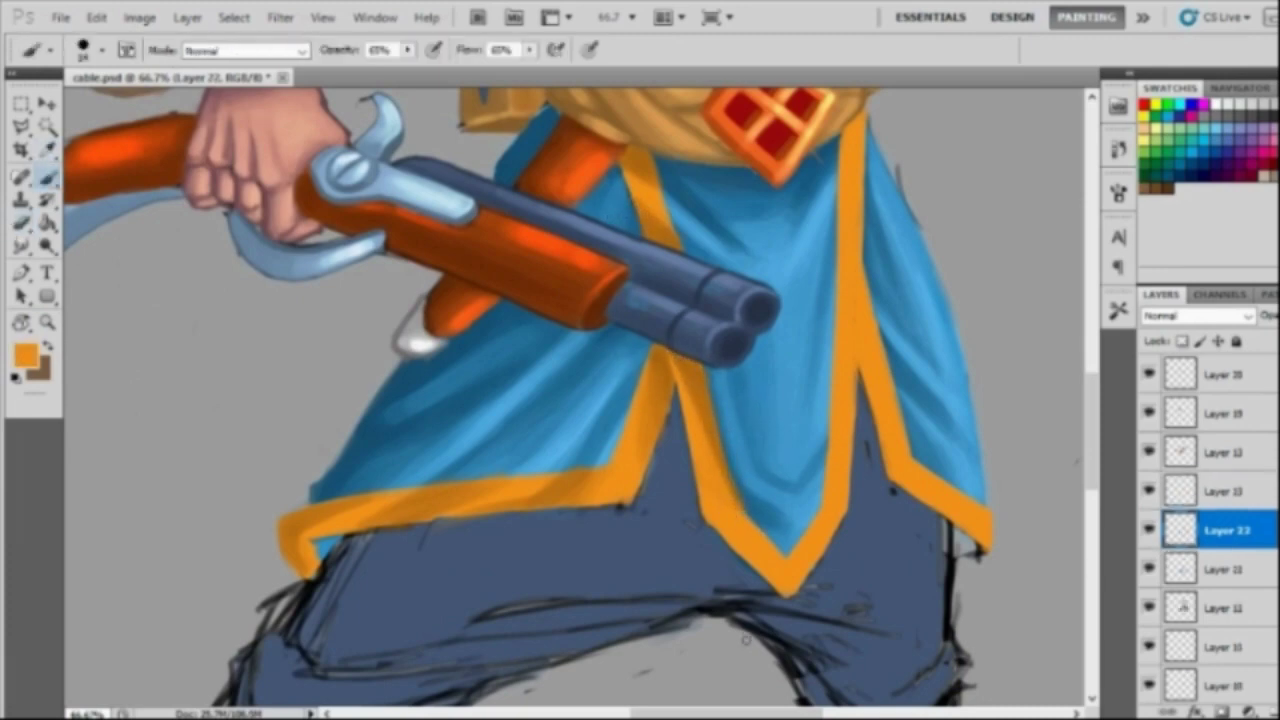
key(ctrl+bracketleft)
key(ctrl+bracketright)
key(ctrl+bracketright)
alt+click(687, 376)
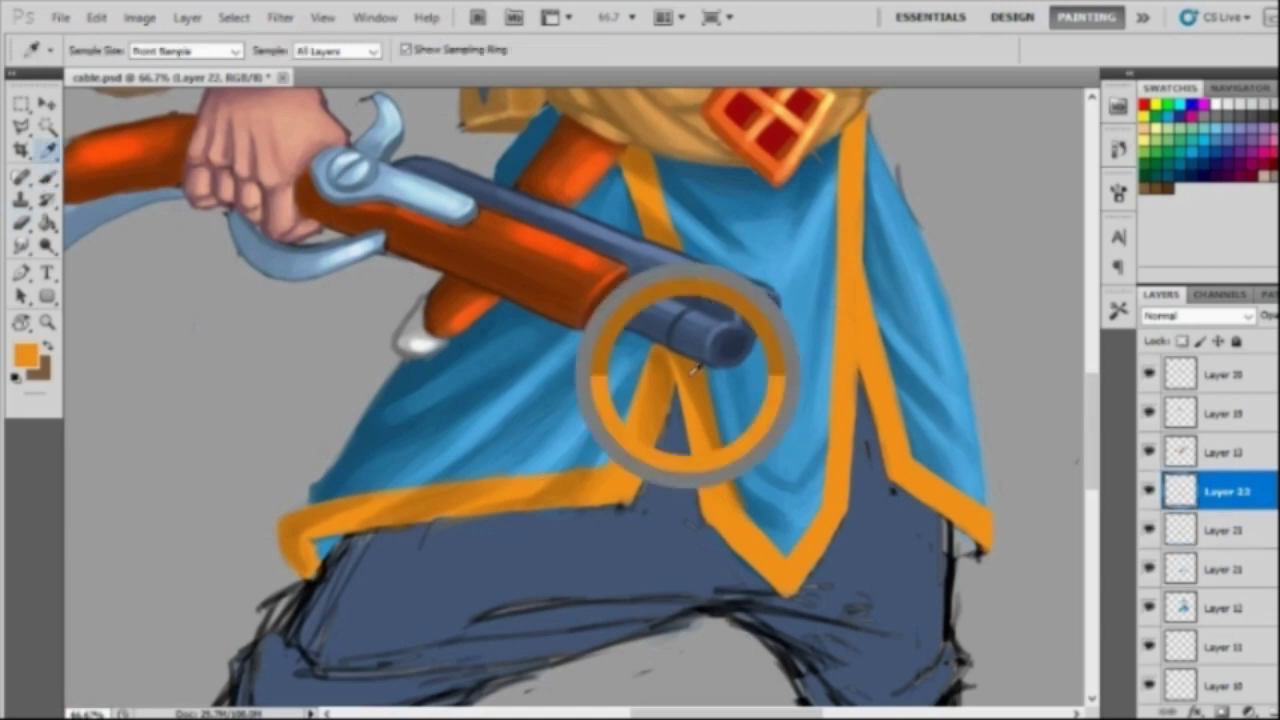
key(ctrl+bracketleft)
key(ctrl+bracketright)
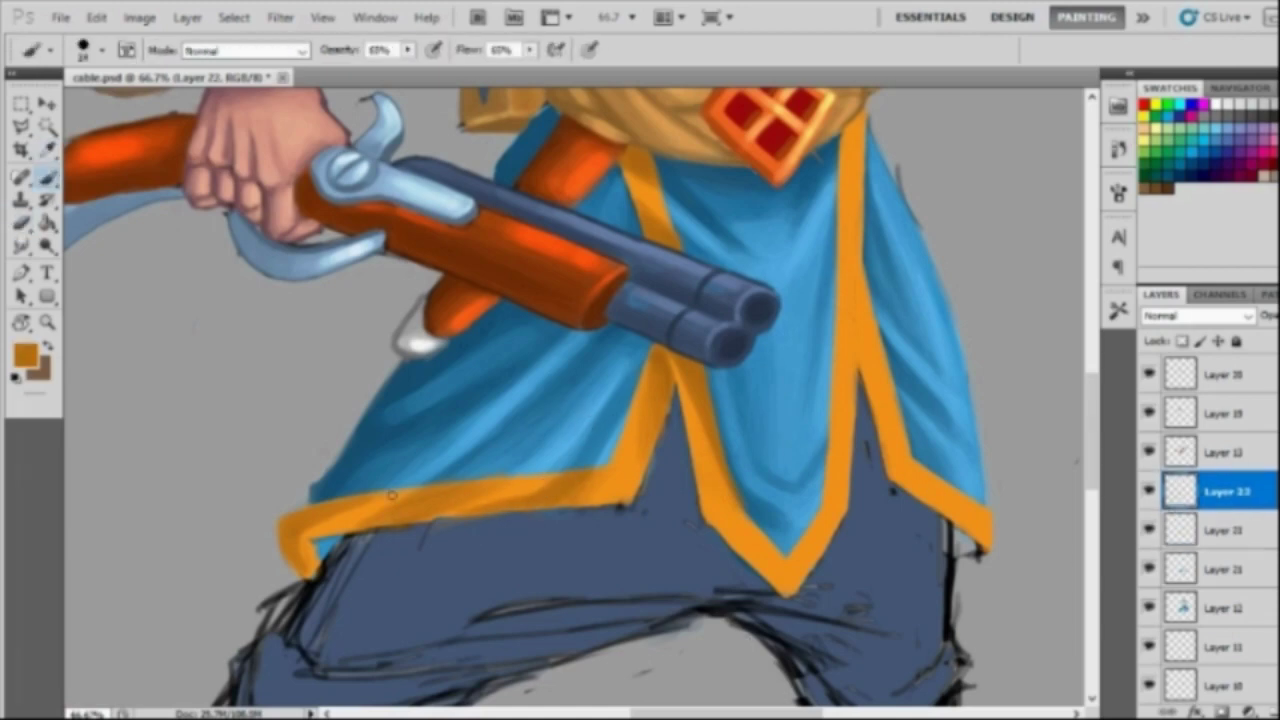
Step: Check the brush presets, zoom out to the whole figure, then back in on the torso and gun
right_click(470, 240)
key(Escape)
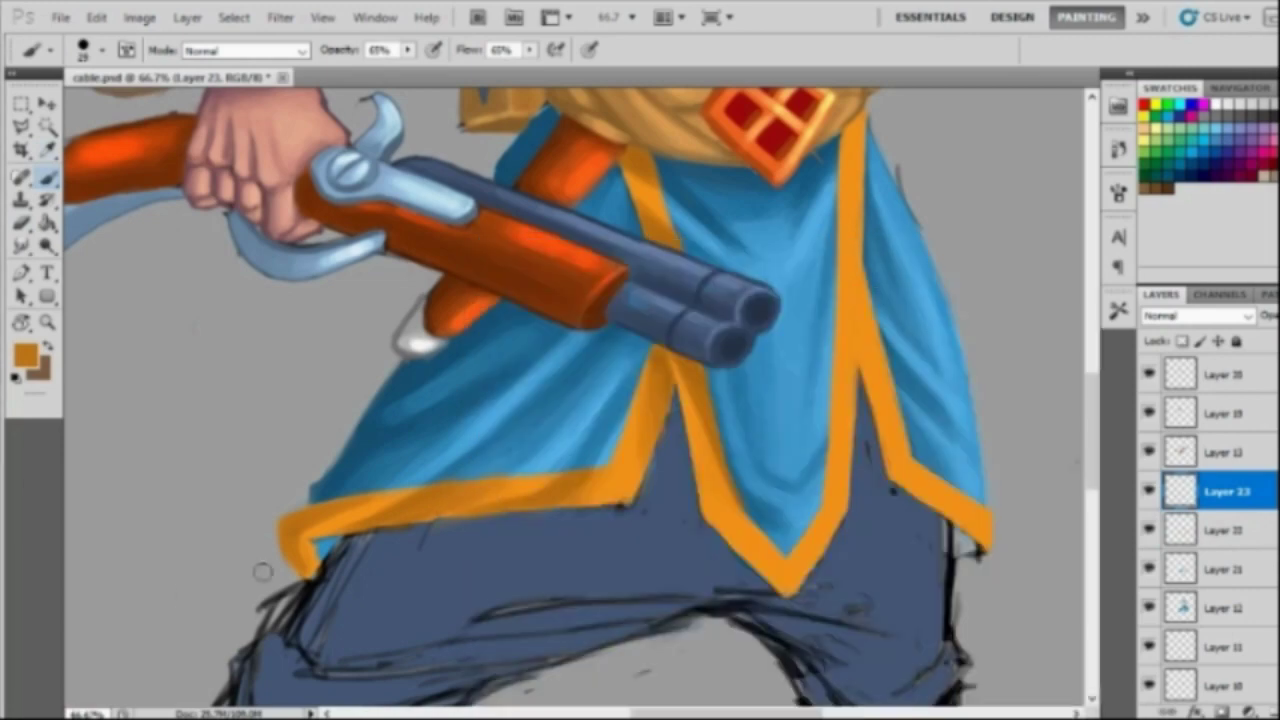
key(z)
alt+click(217, 611)
alt+click(627, 587)
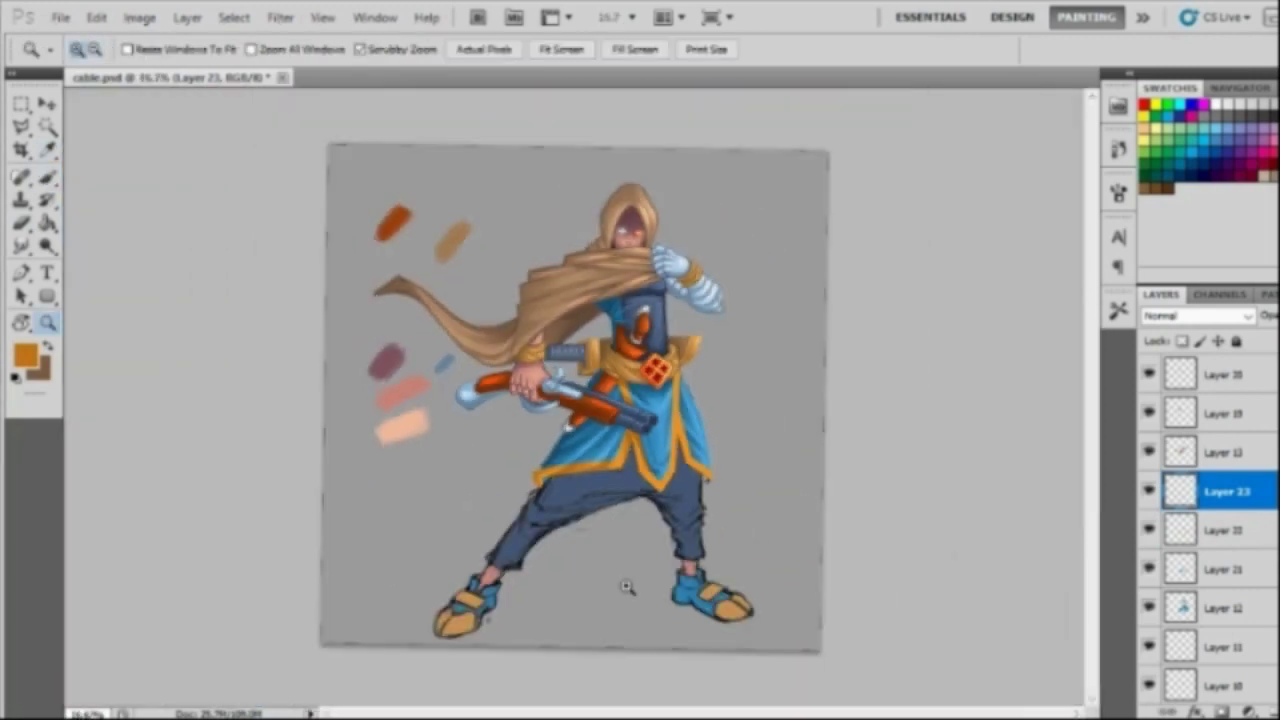
click(630, 457)
click(630, 457)
click(630, 457)
Step: Resize the brush and paint a curved orange emblem on the blue tabard
key(b)
right_click(720, 462)
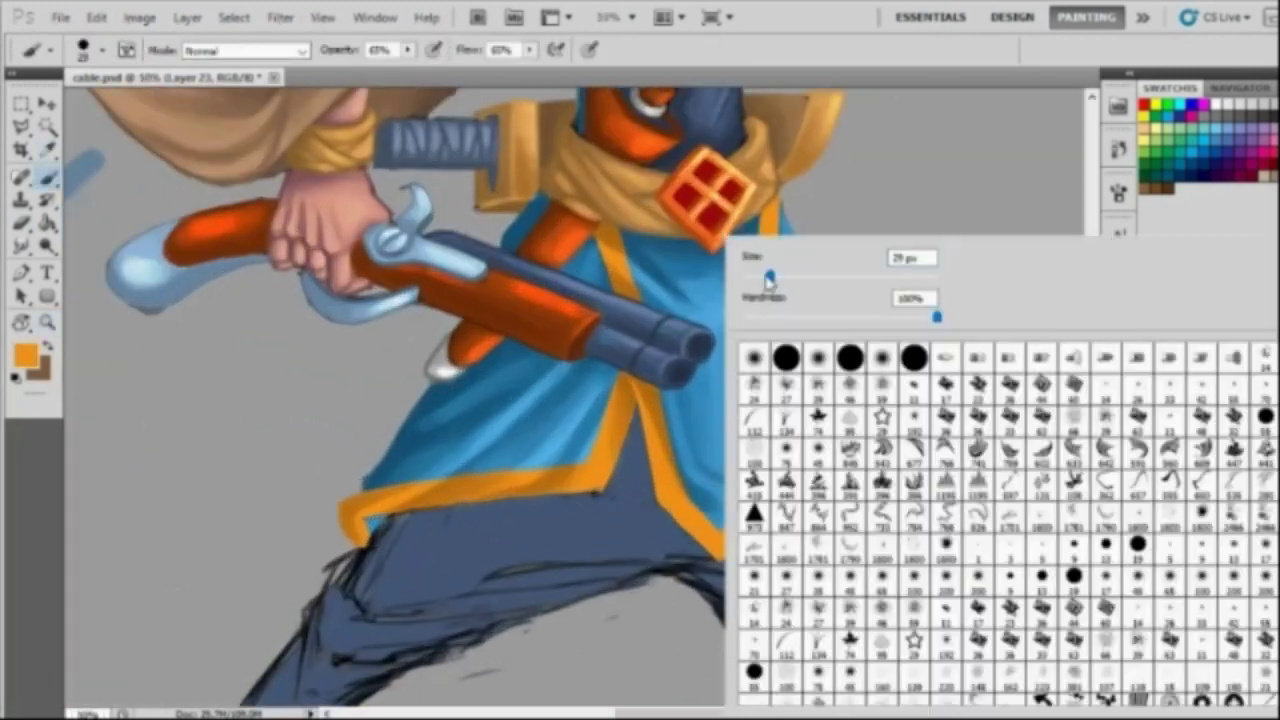
key(Escape)
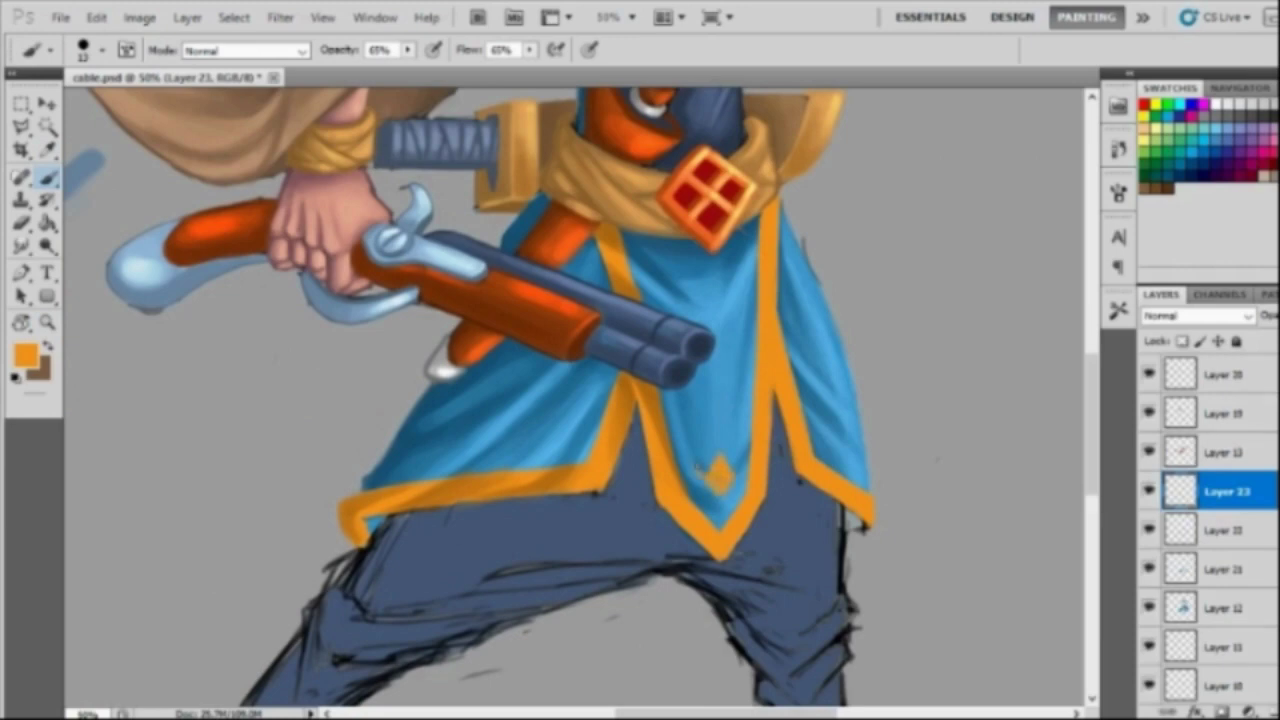
drag(699, 441, 712, 478)
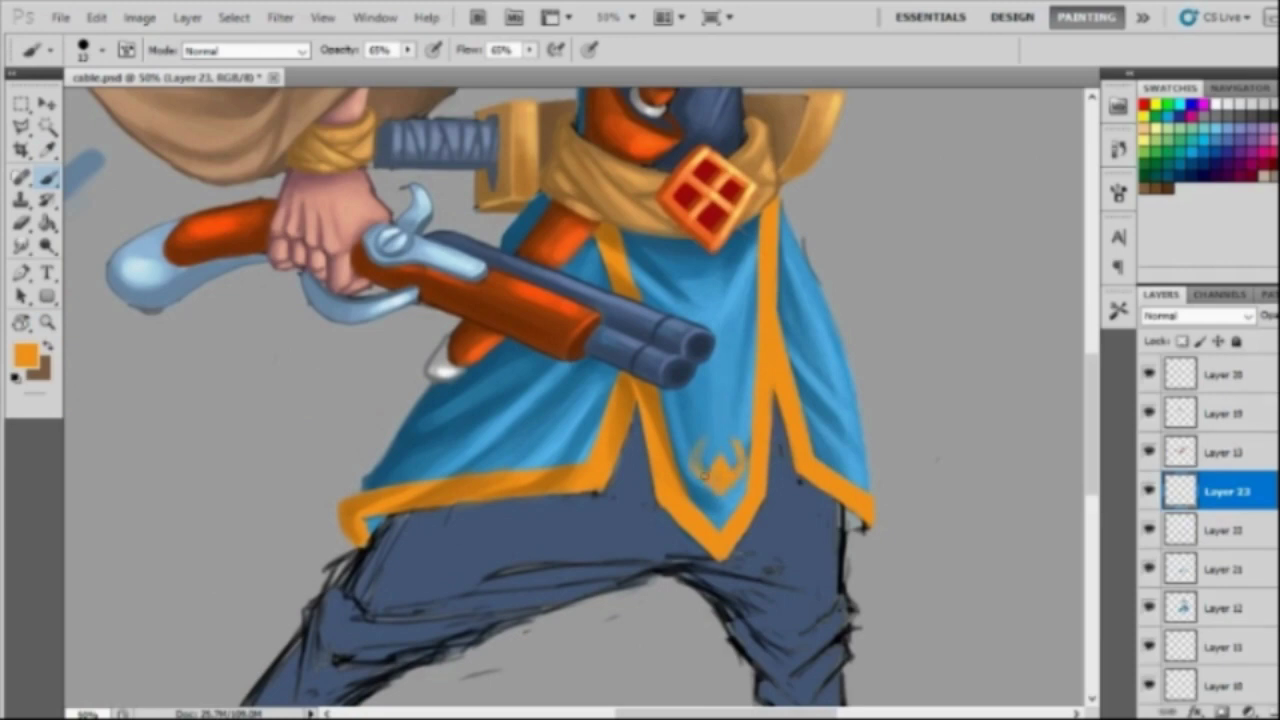
Step: Select around the emblem, apply a free transform to it, and deselect
click(21, 126)
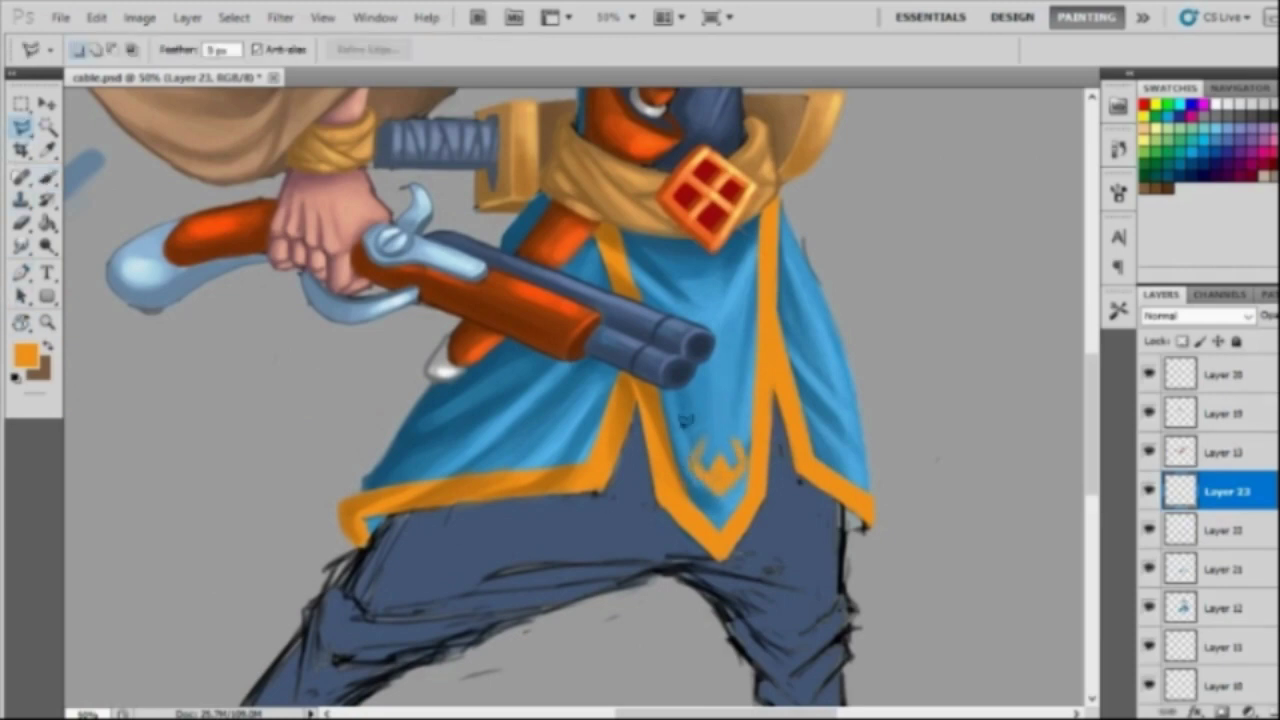
click(727, 490)
click(749, 422)
double_click(679, 446)
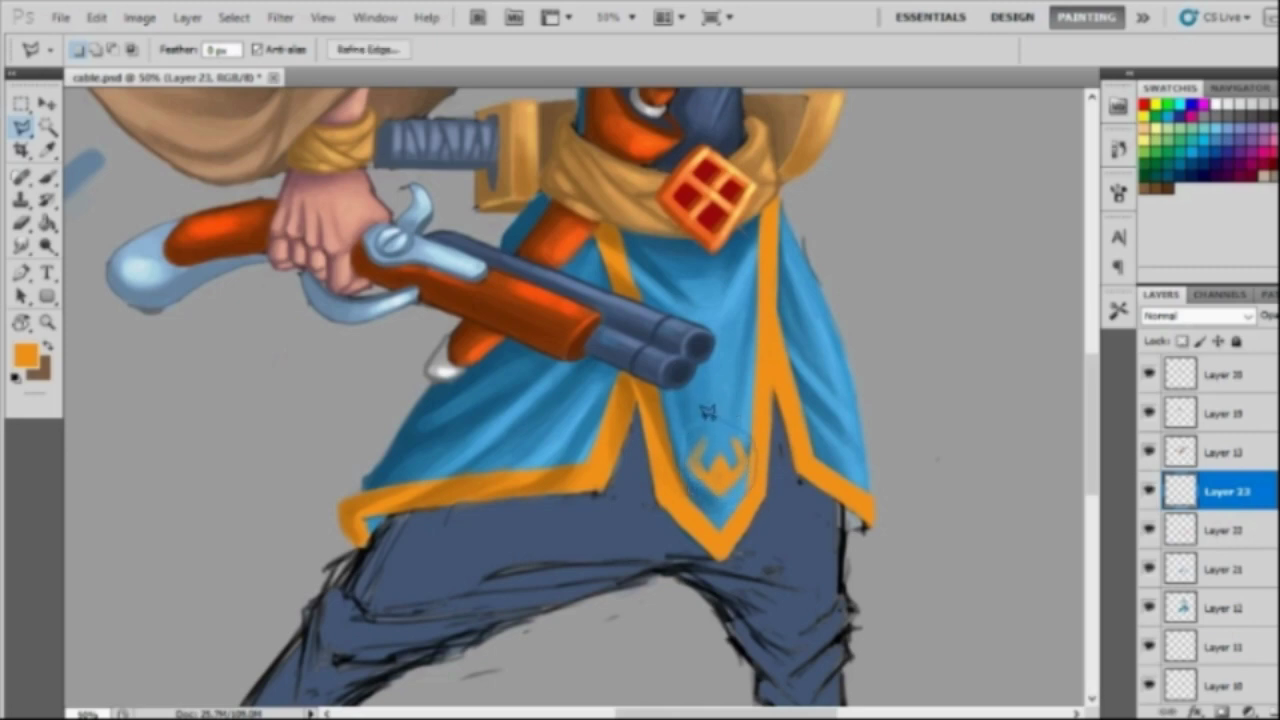
key(v)
key(ctrl+t)
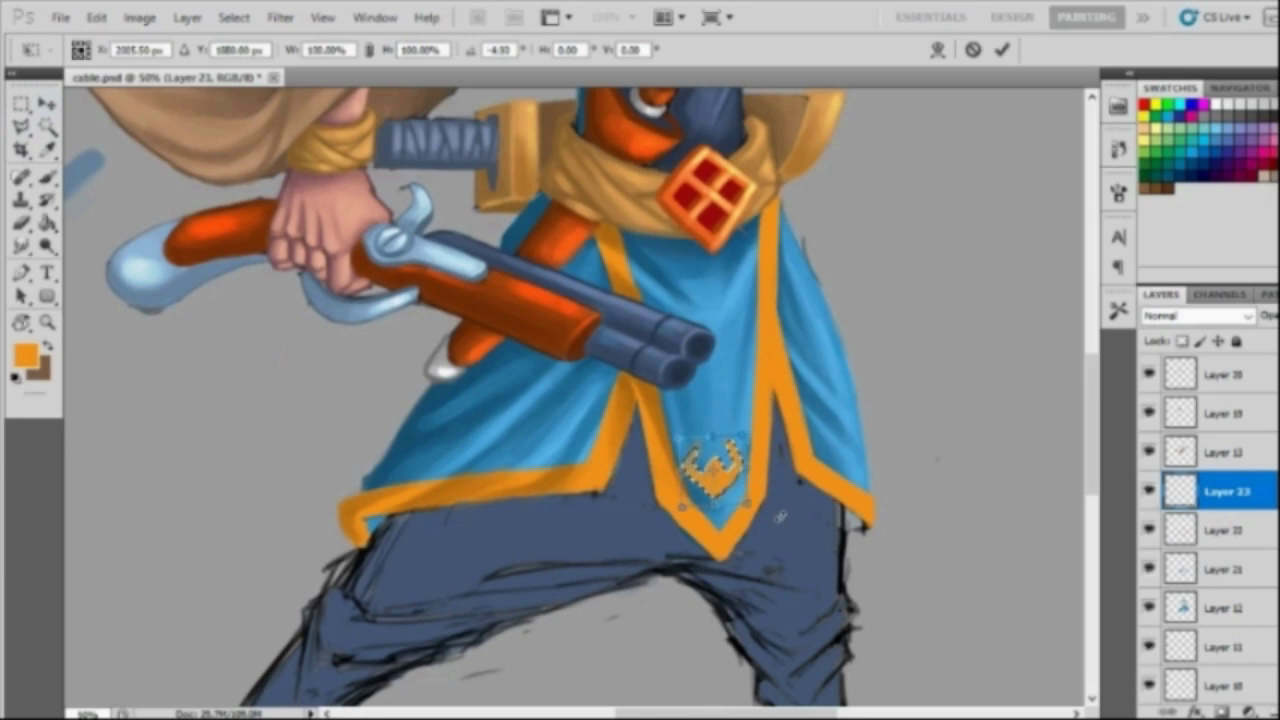
key(Return)
key(ctrl+d)
Step: Zoom in on the emblem, shrink the brush, and paint an orange diamond beneath it
key(b)
ctrl+click(787, 551)
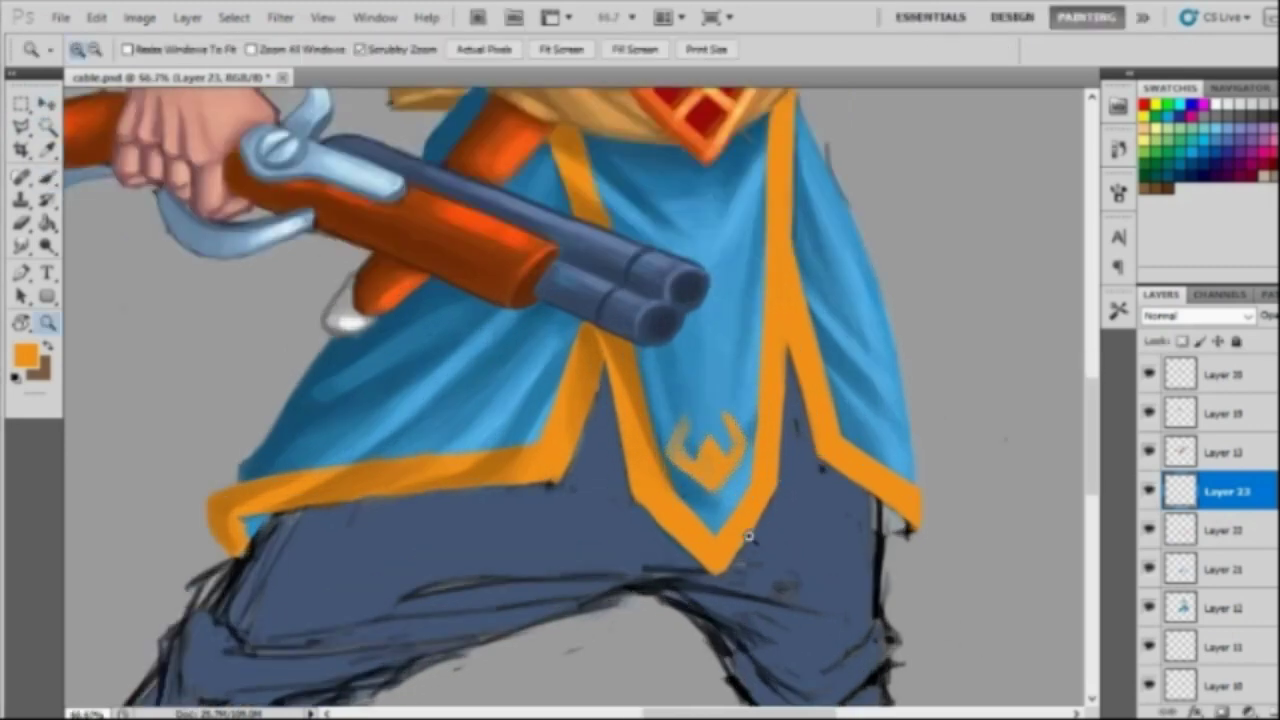
ctrl+click(690, 500)
key(e)
right_click(668, 236)
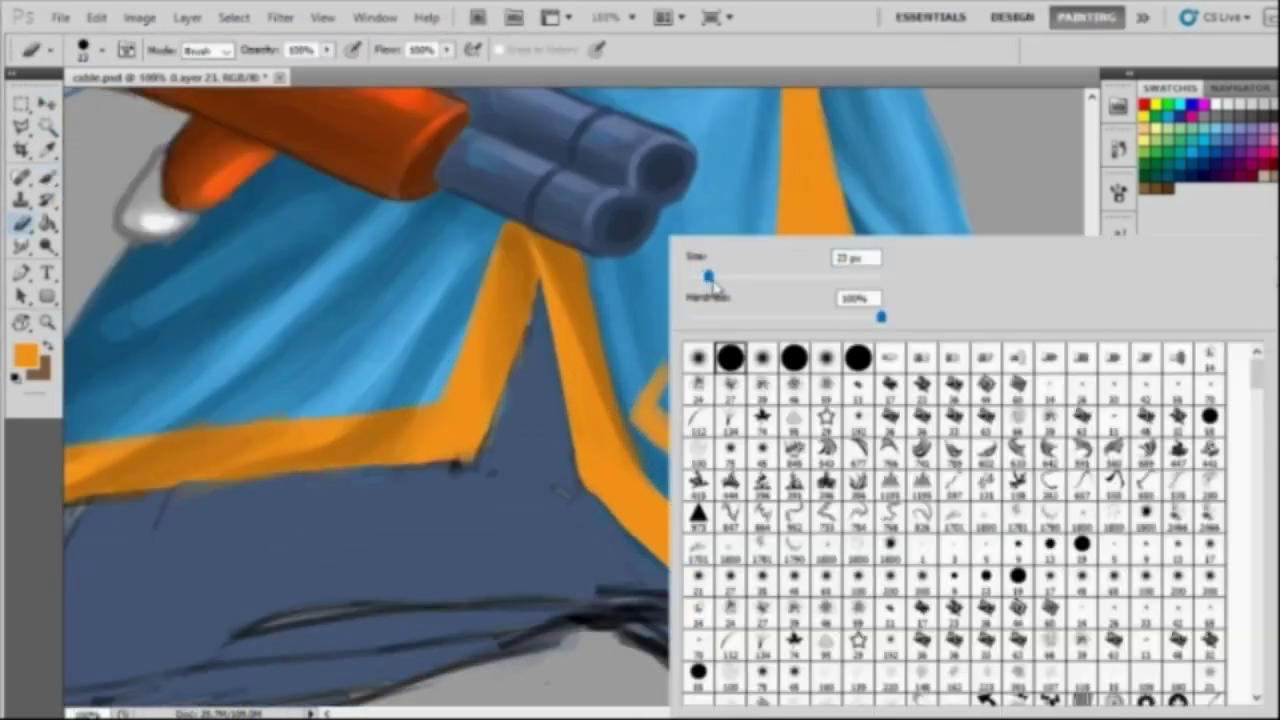
key(Escape)
key(b)
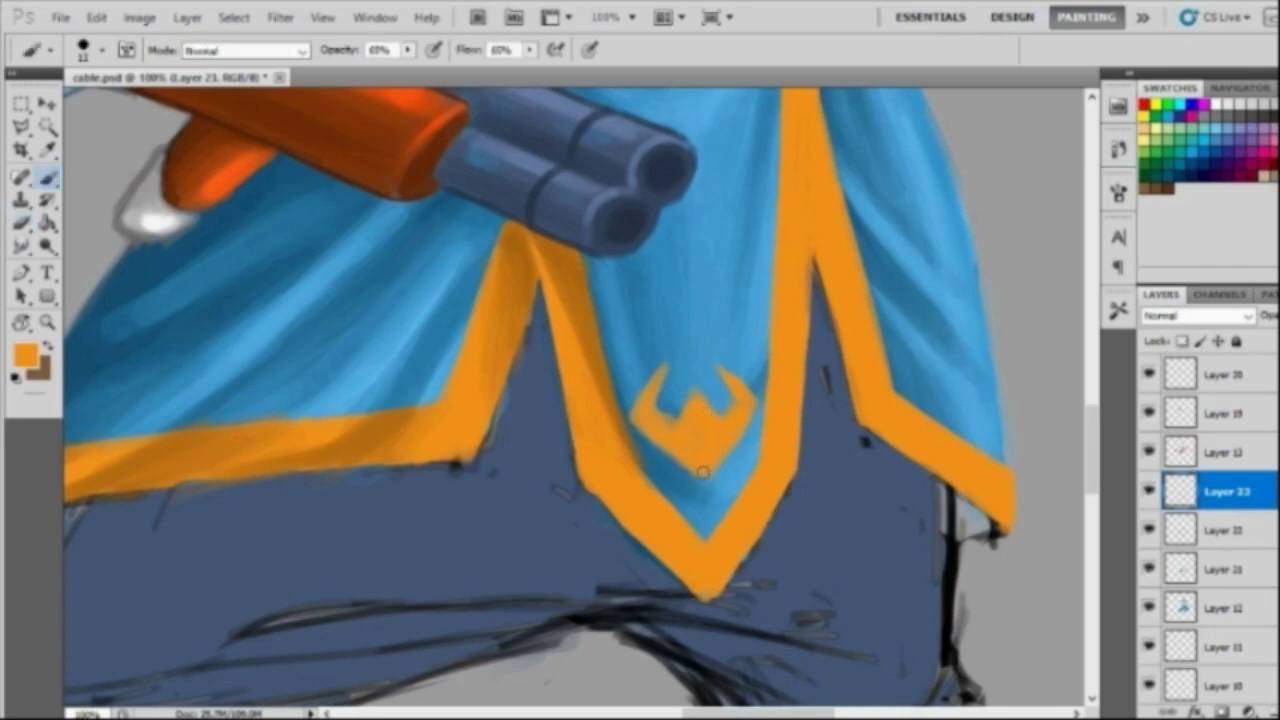
right_click(648, 234)
key(Return)
mouse_move(698, 481)
mouse_down()
mouse_move(677, 505)
mouse_move(692, 500)
mouse_up()
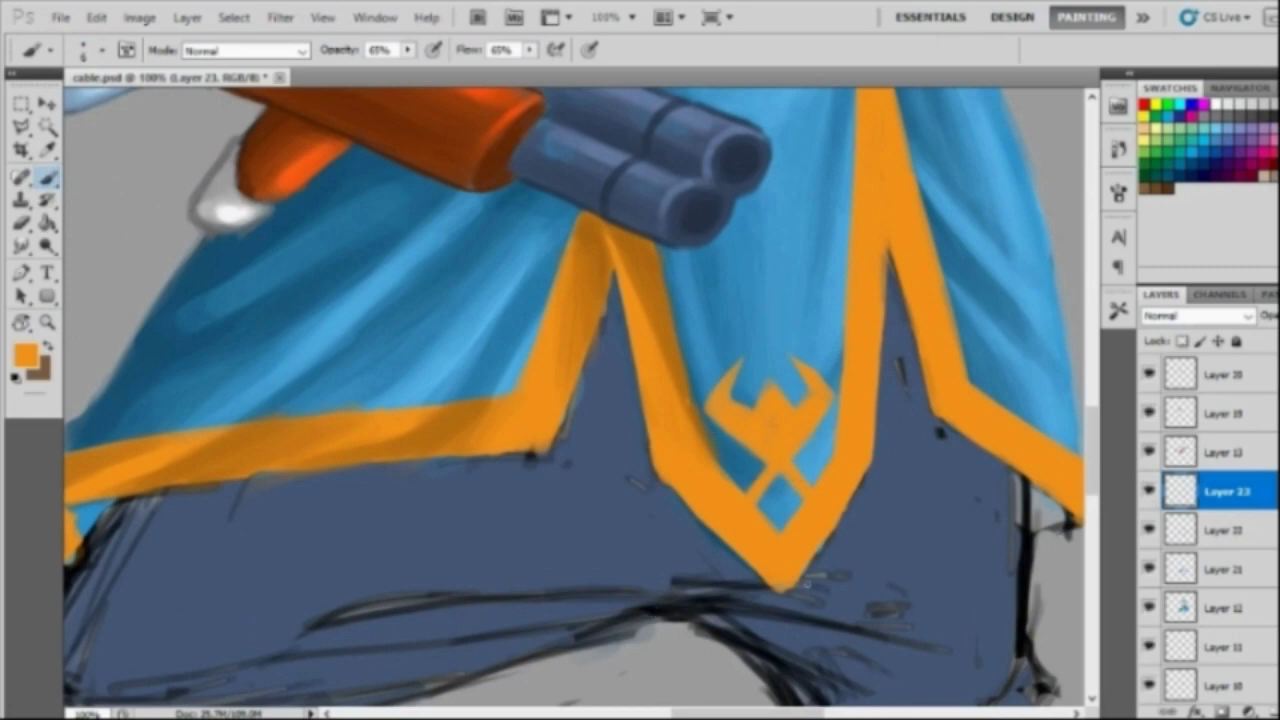
drag(752, 466, 713, 469)
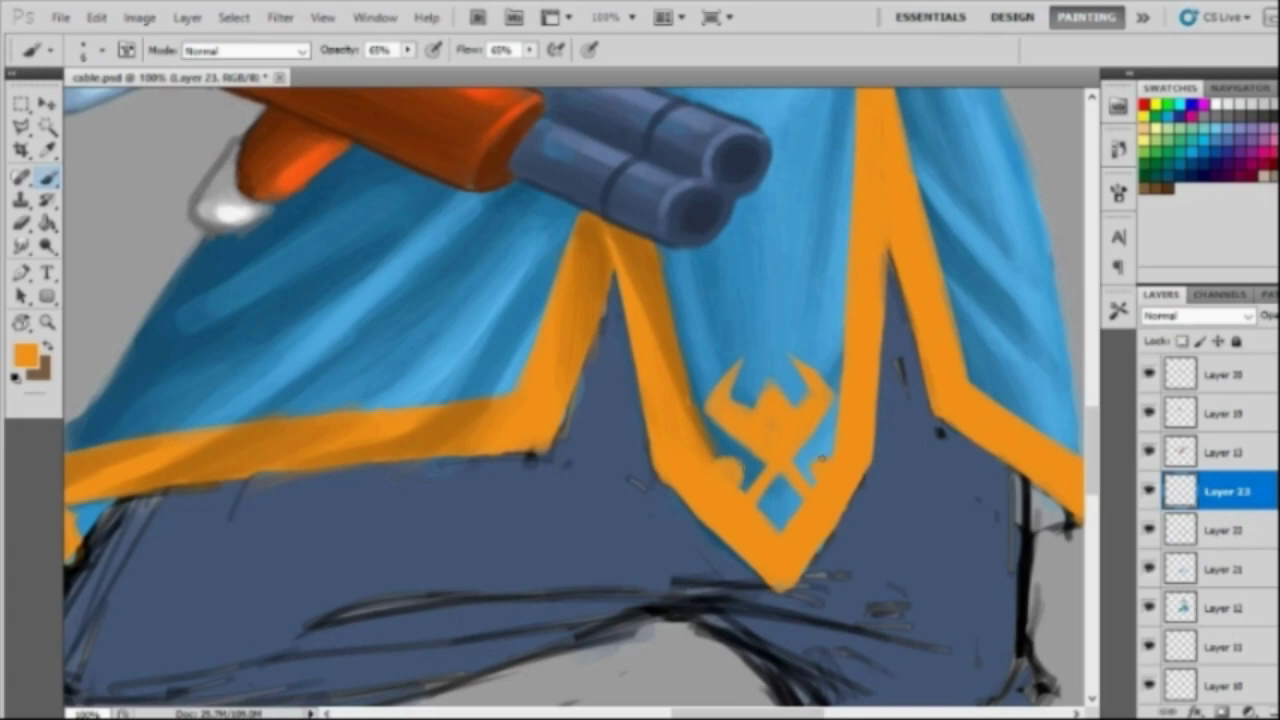
alt+click(738, 486)
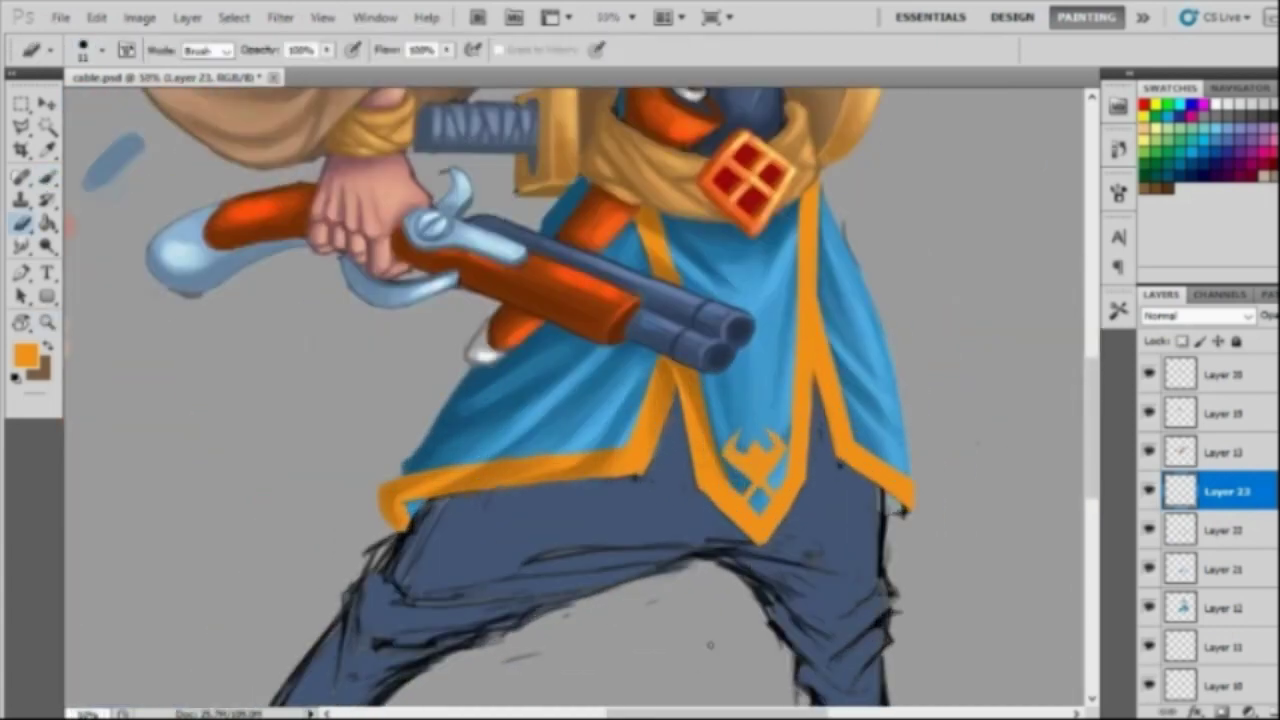
Step: Zoom to 200% on the emblem and erase a diamond hole in its centre with a small eraser
scroll(710, 600, up, 3)
scroll(809, 434, down, 5)
ctrl+click(790, 340)
ctrl+click(765, 320)
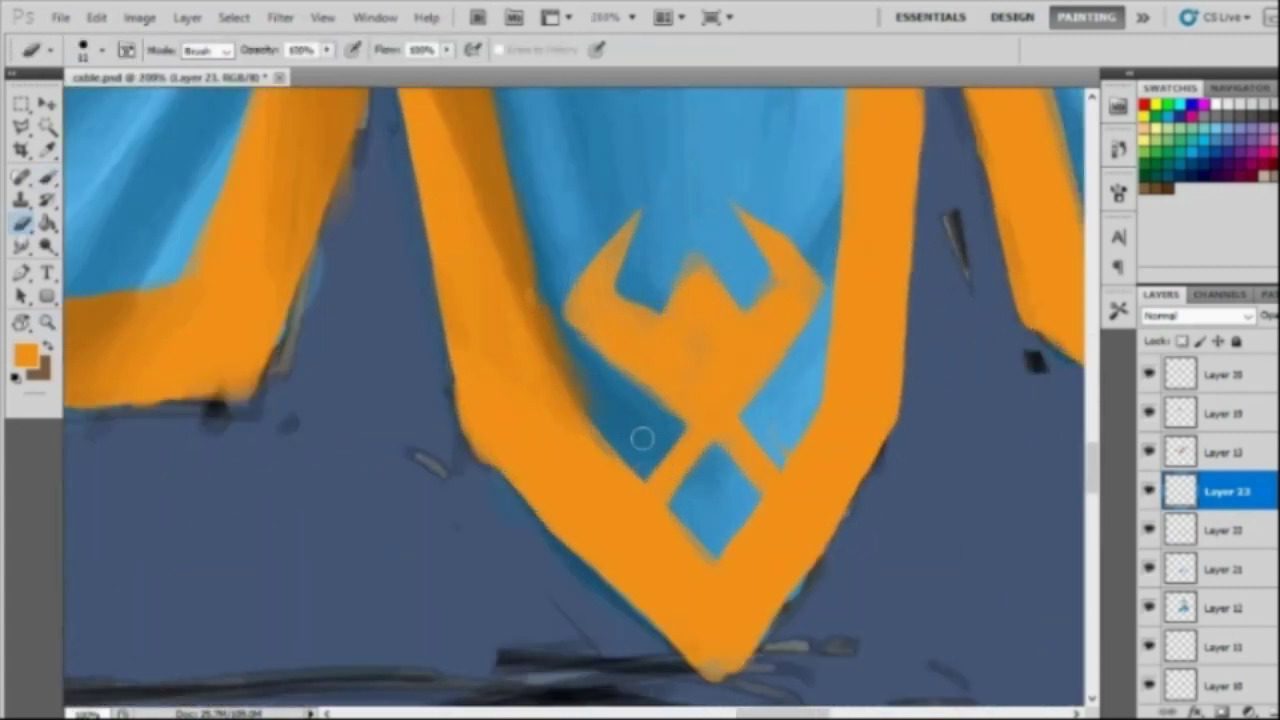
key(b)
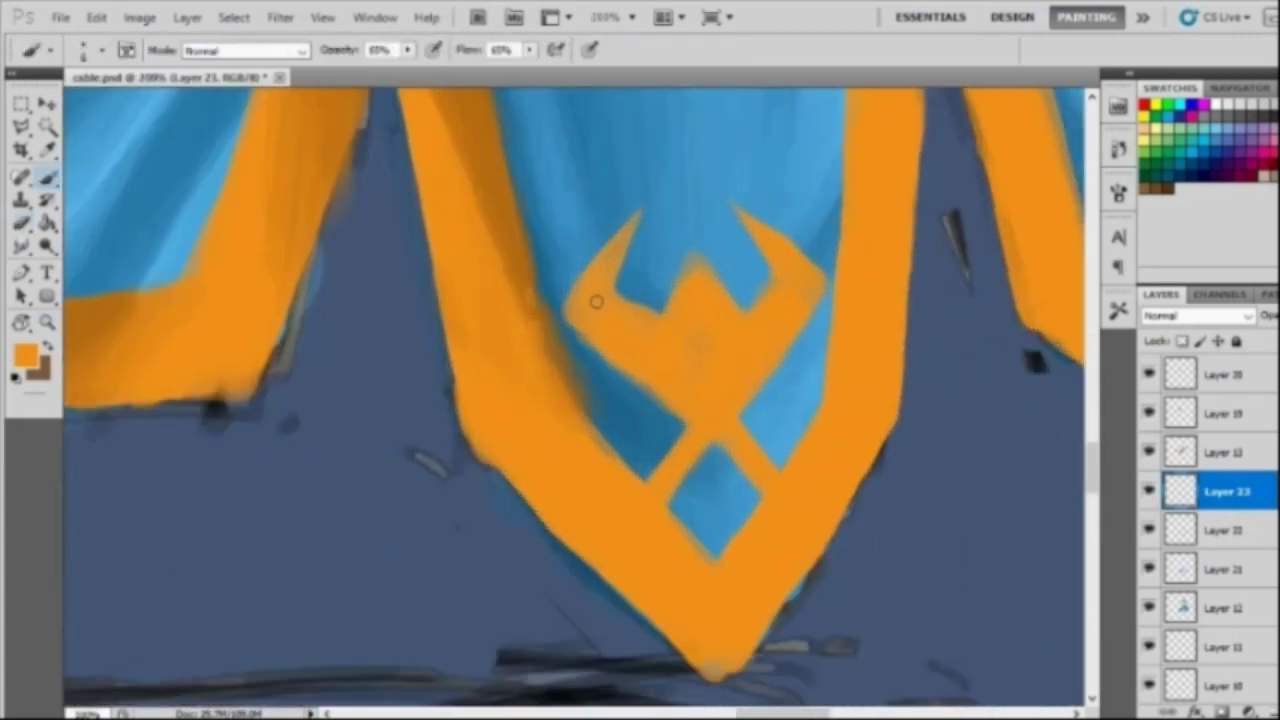
key(e)
right_click(700, 350)
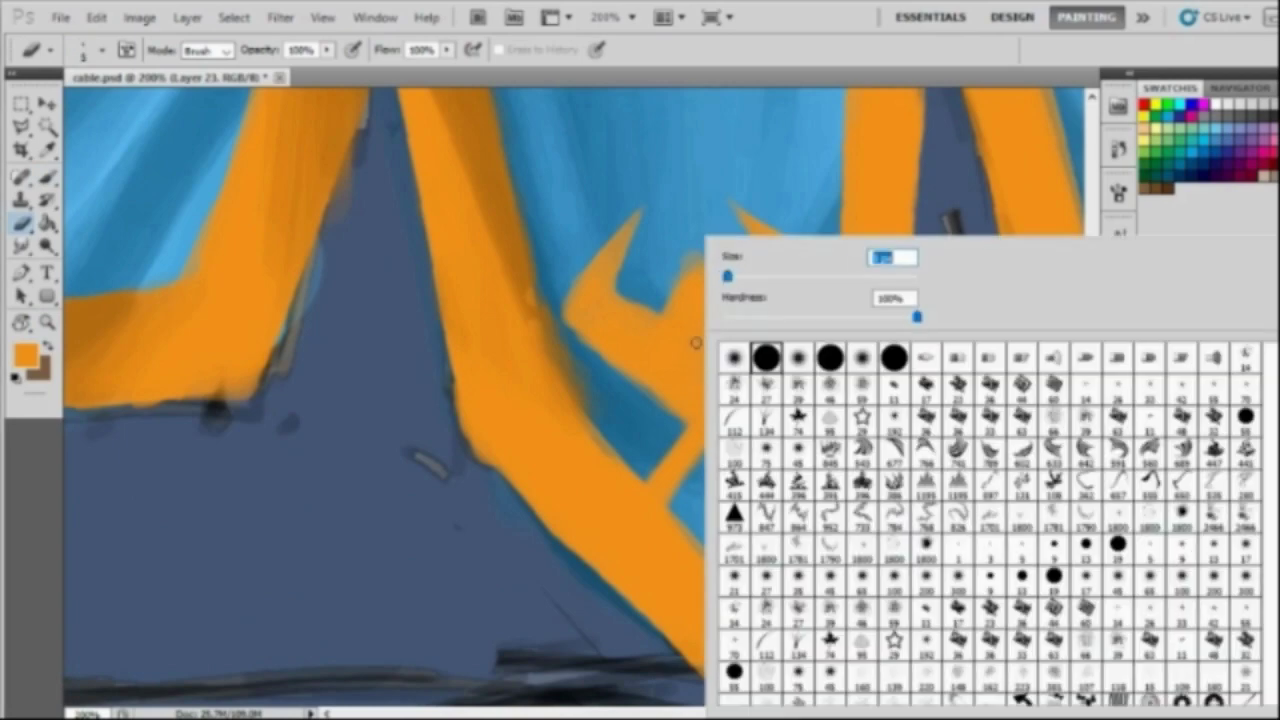
key(Return)
mouse_move(705, 325)
mouse_down()
mouse_move(705, 395)
mouse_move(690, 390)
mouse_move(685, 340)
mouse_move(721, 491)
mouse_move(766, 523)
mouse_up()
Step: Retouch the orange around the diamonds, then pan so the emblem sits higher in view
key(b)
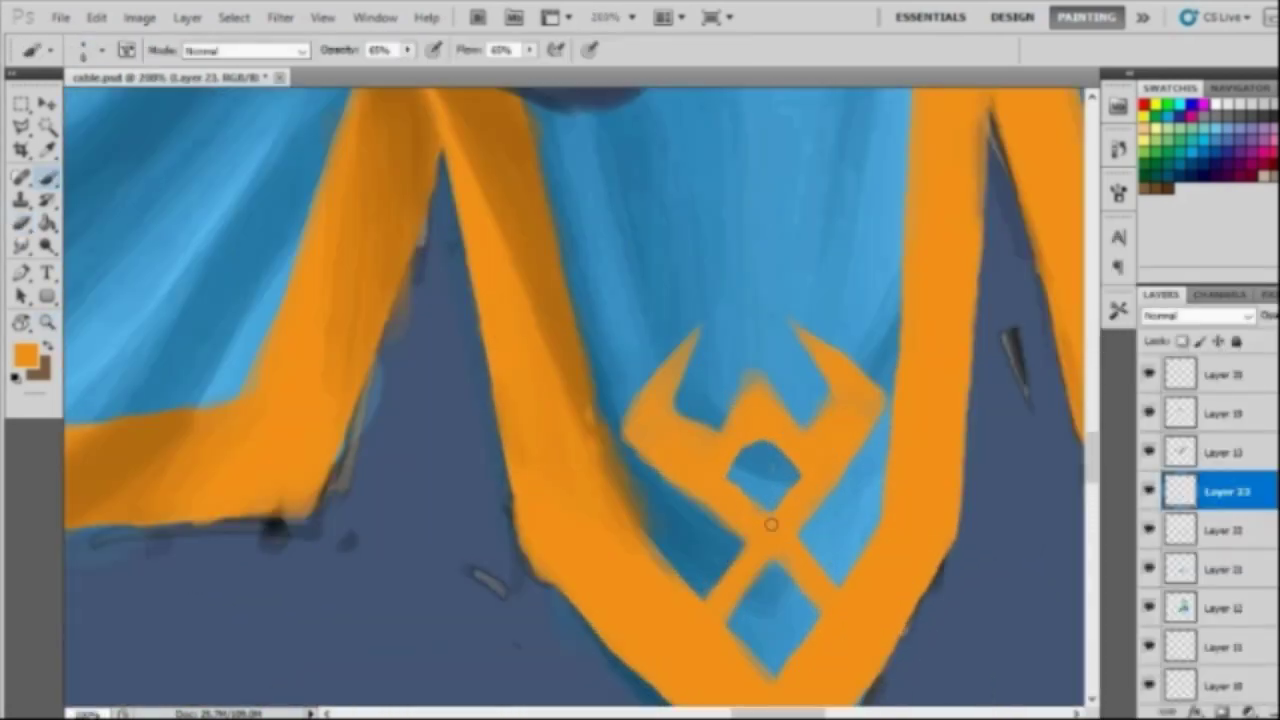
mouse_move(735, 480)
mouse_down()
mouse_move(766, 429)
mouse_move(795, 480)
mouse_move(784, 490)
mouse_up()
key(e)
key(b)
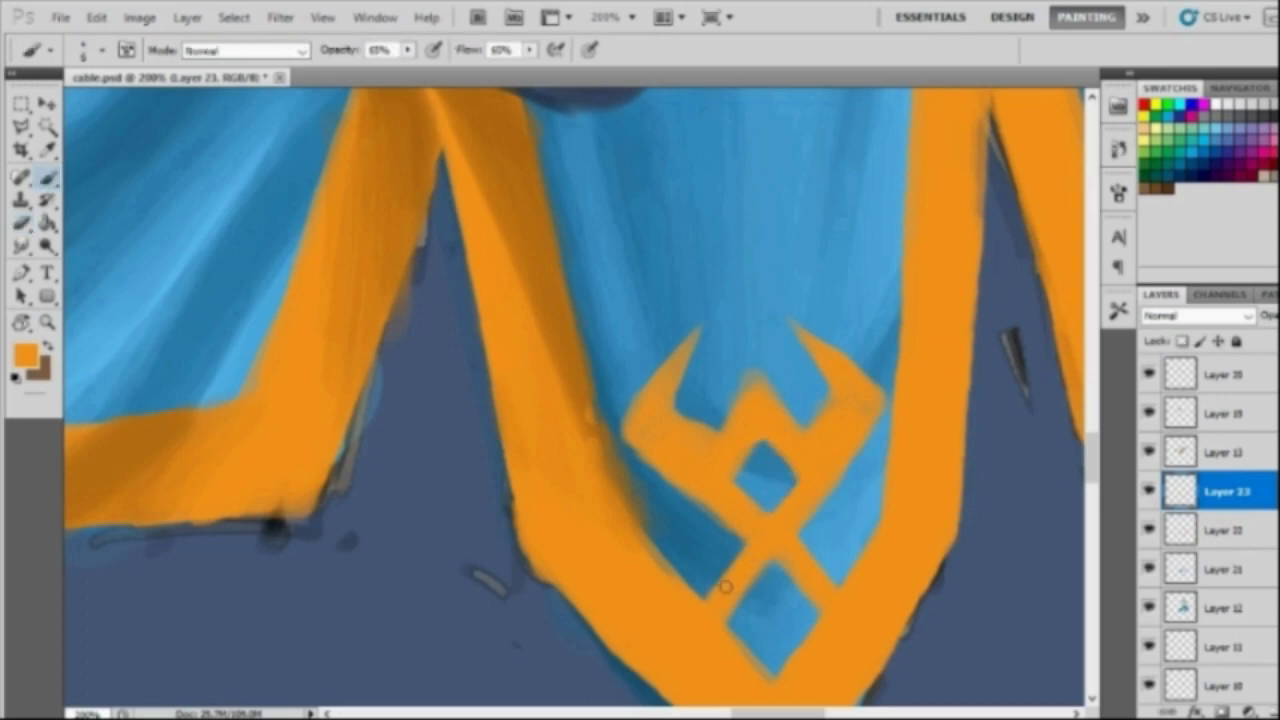
drag(726, 588, 758, 556)
key(e)
drag(785, 471, 750, 500)
key(b)
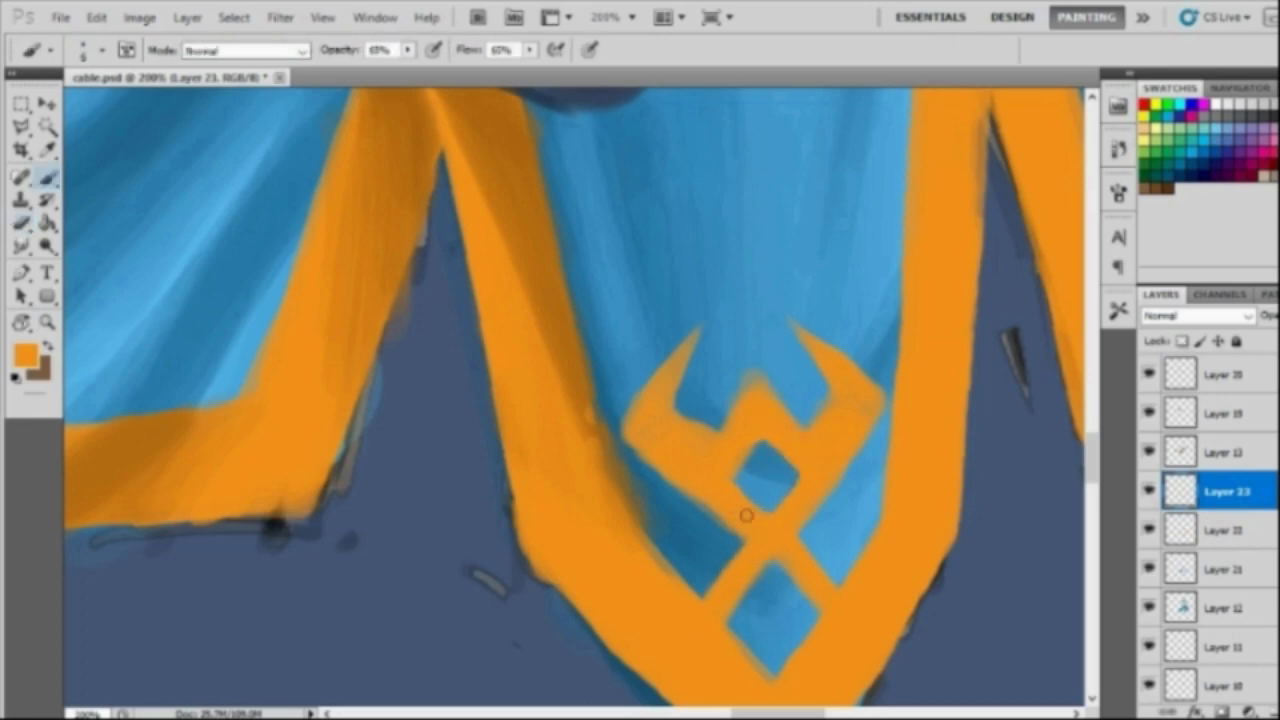
key(h)
drag(645, 477, 628, 323)
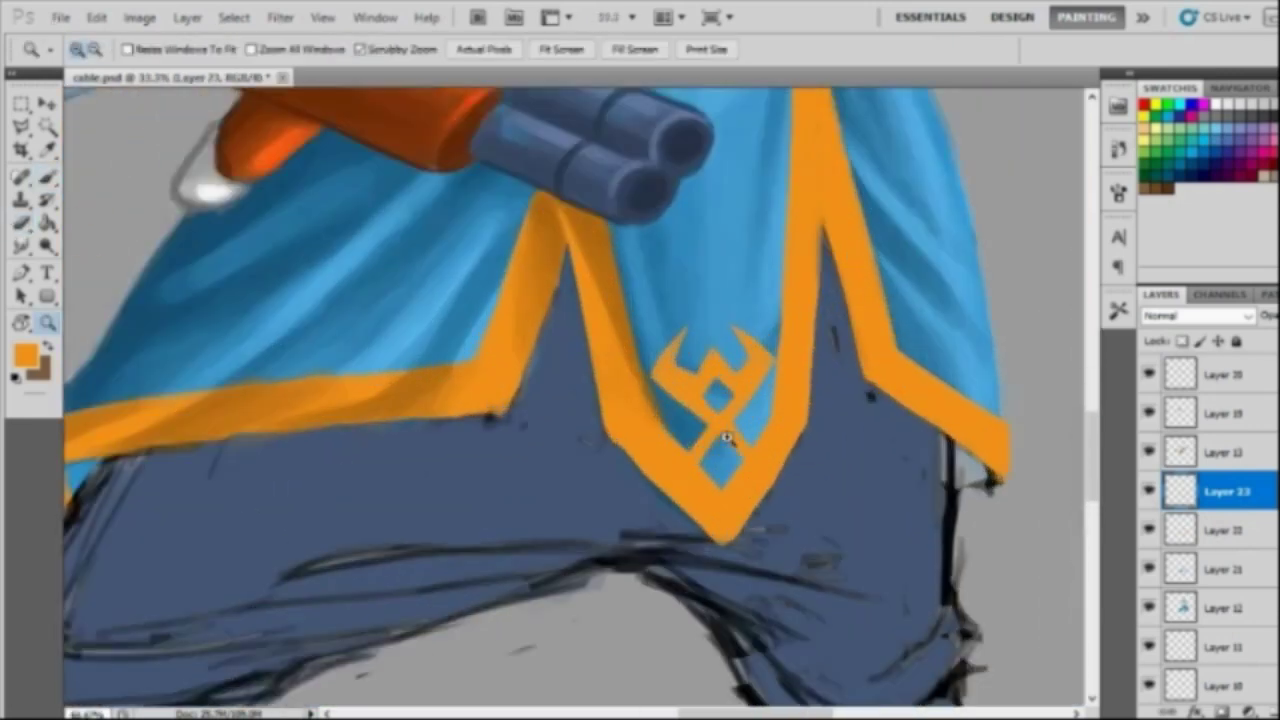
Step: Erase triangular holes in the emblem's left and right sides, then zoom out to check
key(e)
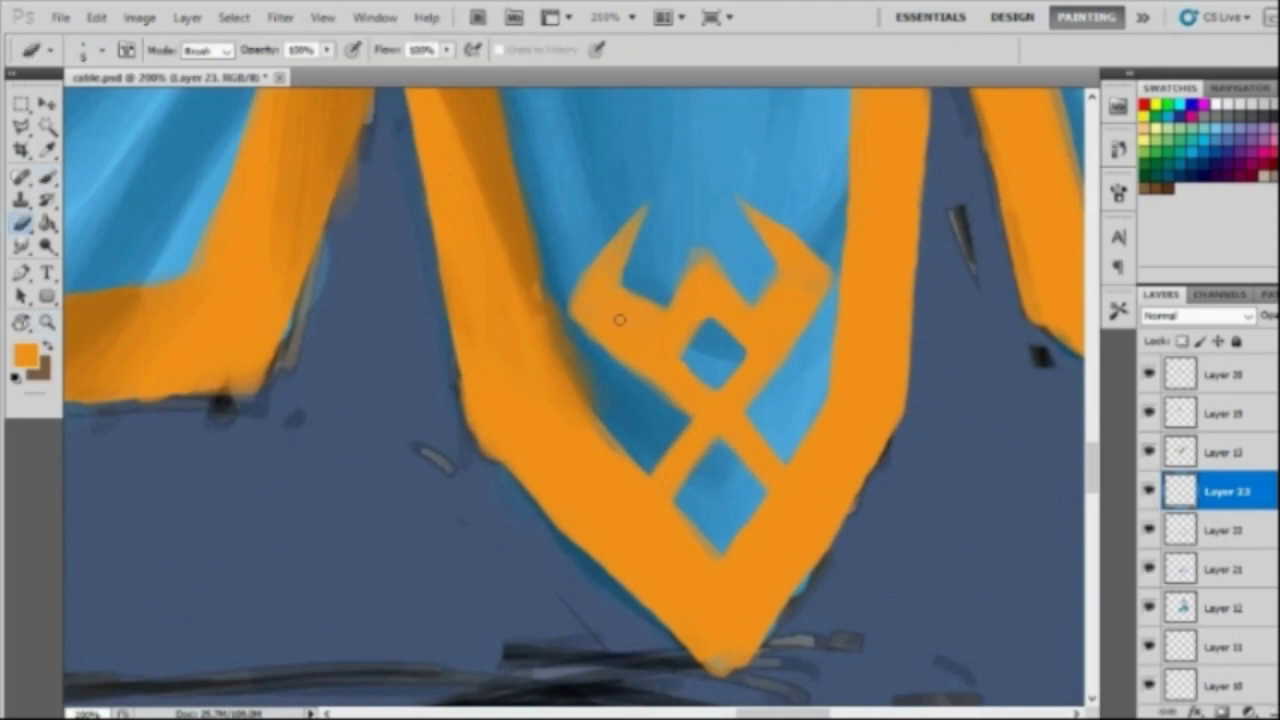
drag(619, 319, 628, 336)
drag(779, 309, 797, 302)
key(z)
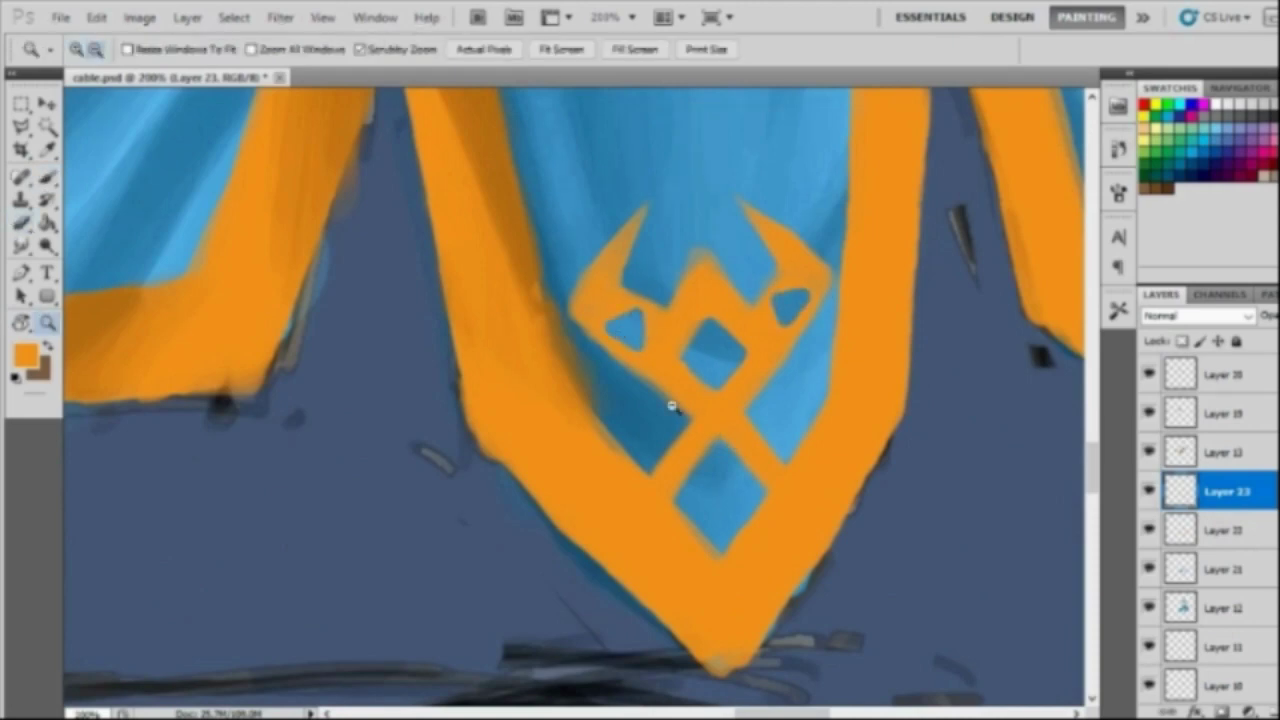
drag(672, 405, 712, 476)
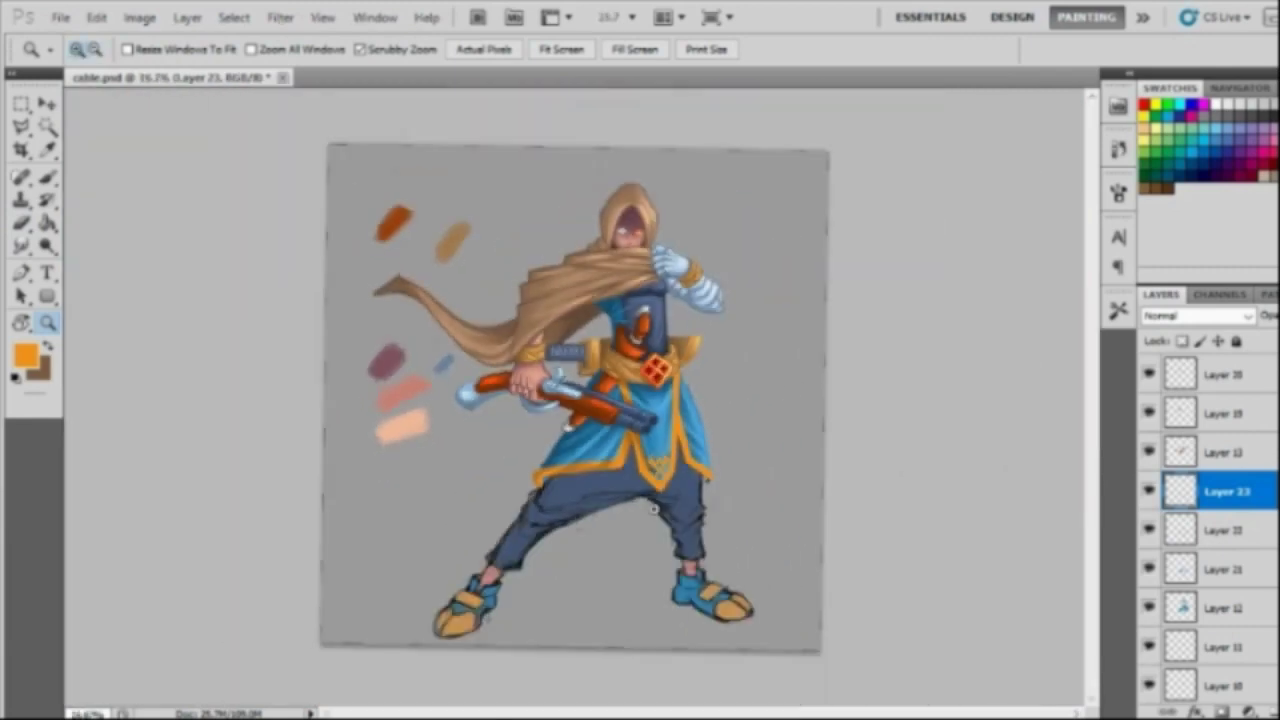
mouse_move(709, 470)
mouse_down()
mouse_move(757, 507)
mouse_move(800, 507)
mouse_up()
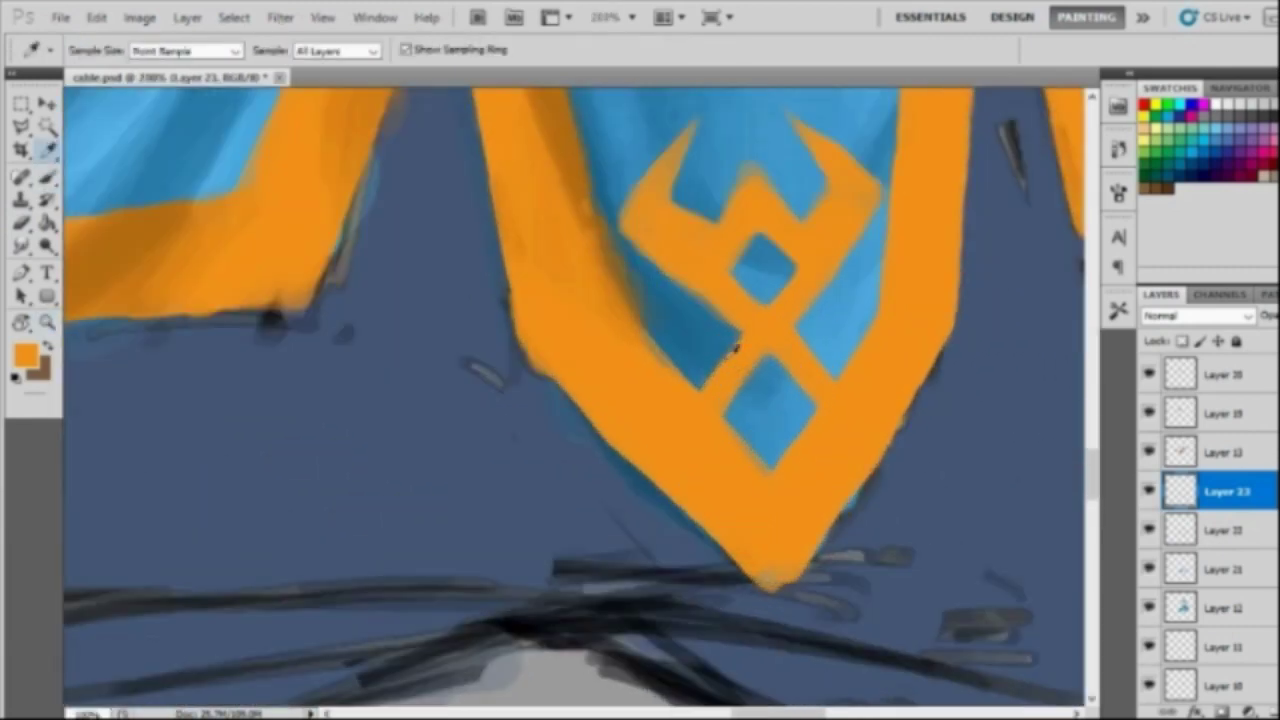
key(b)
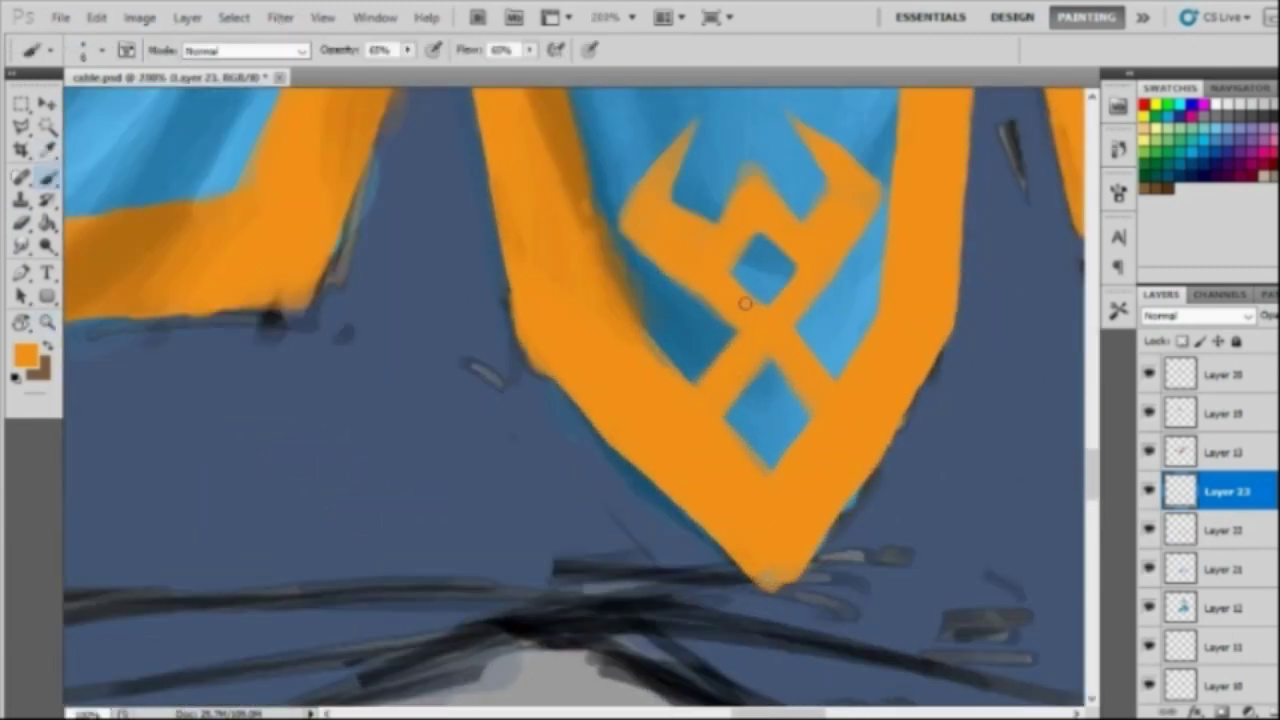
scroll(740, 295, up, 2)
scroll(786, 312, up, 4)
scroll(786, 312, up, 1)
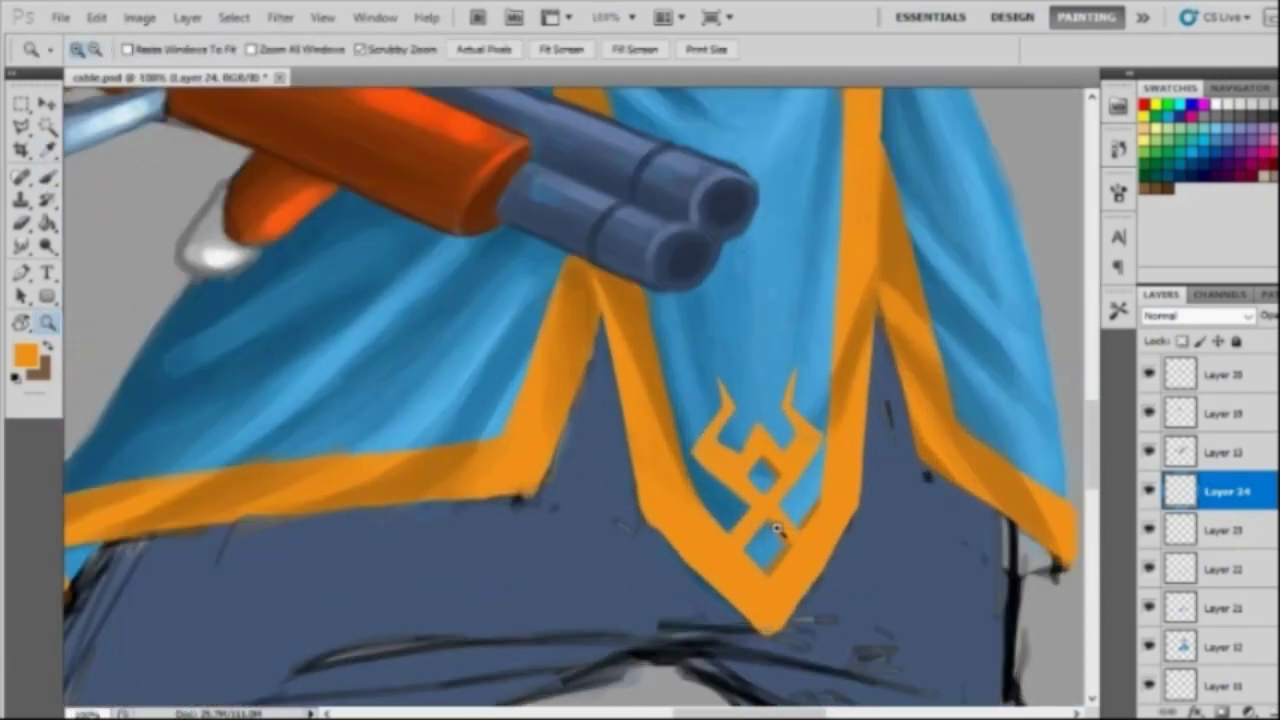
Step: Sample a darker orange from the trim and set a smaller brush size
click(720, 463)
key(b)
right_click(714, 476)
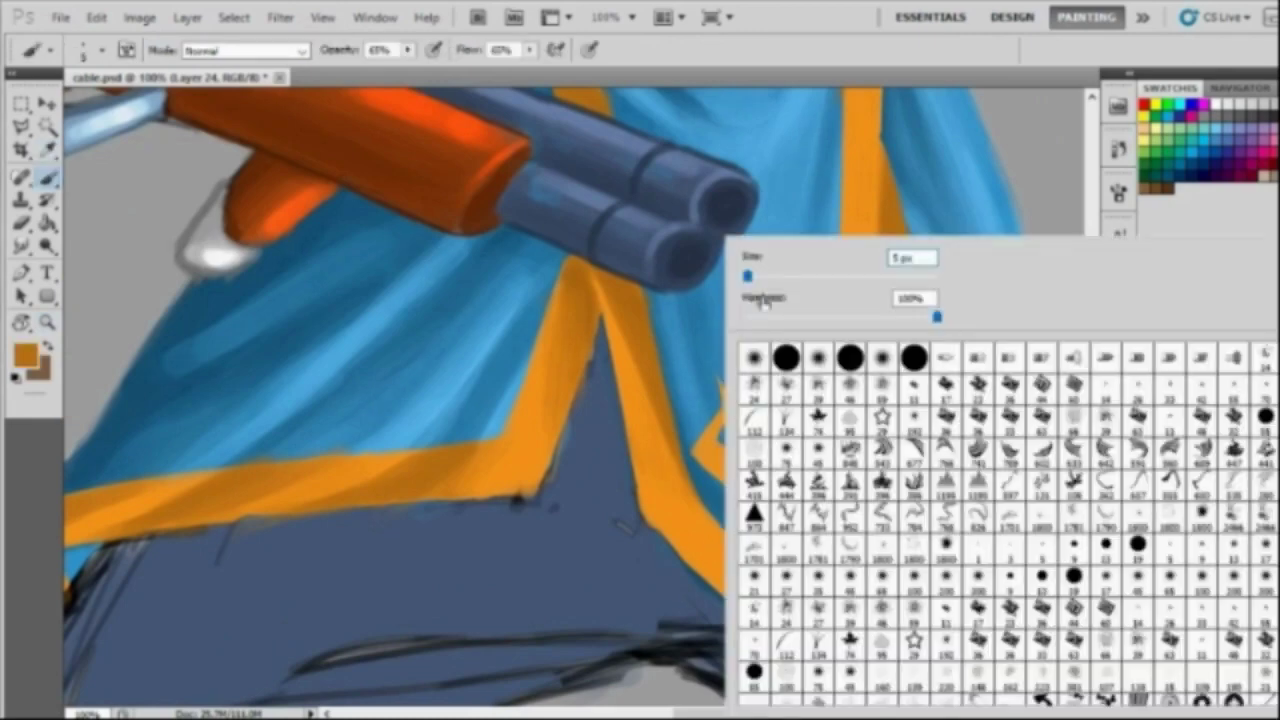
key(Escape)
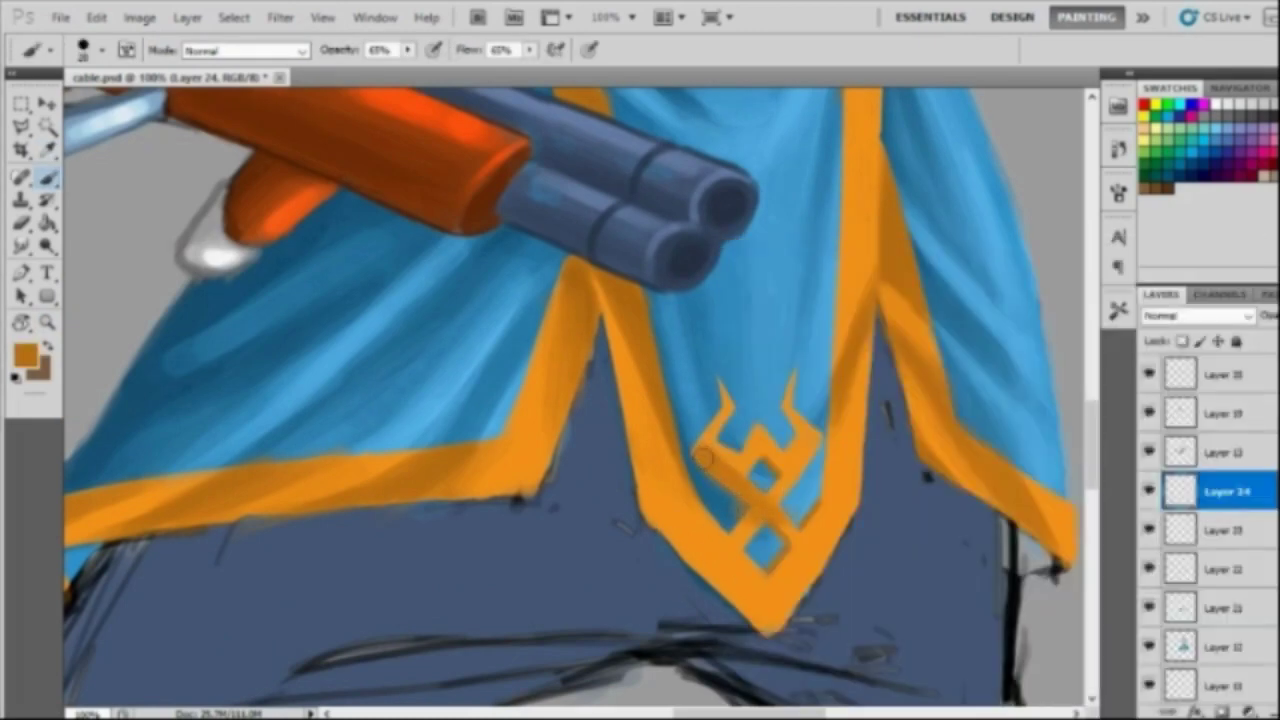
key(e)
key(i)
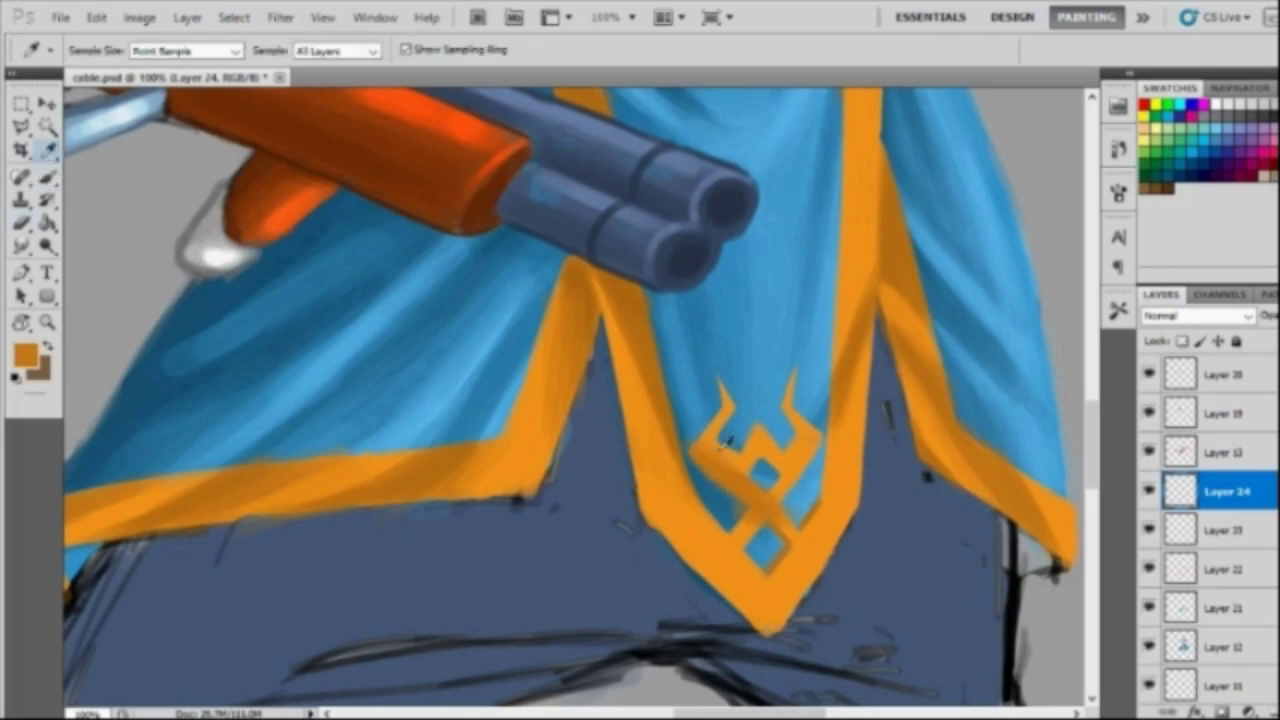
key(e)
key(z)
drag(793, 505, 745, 502)
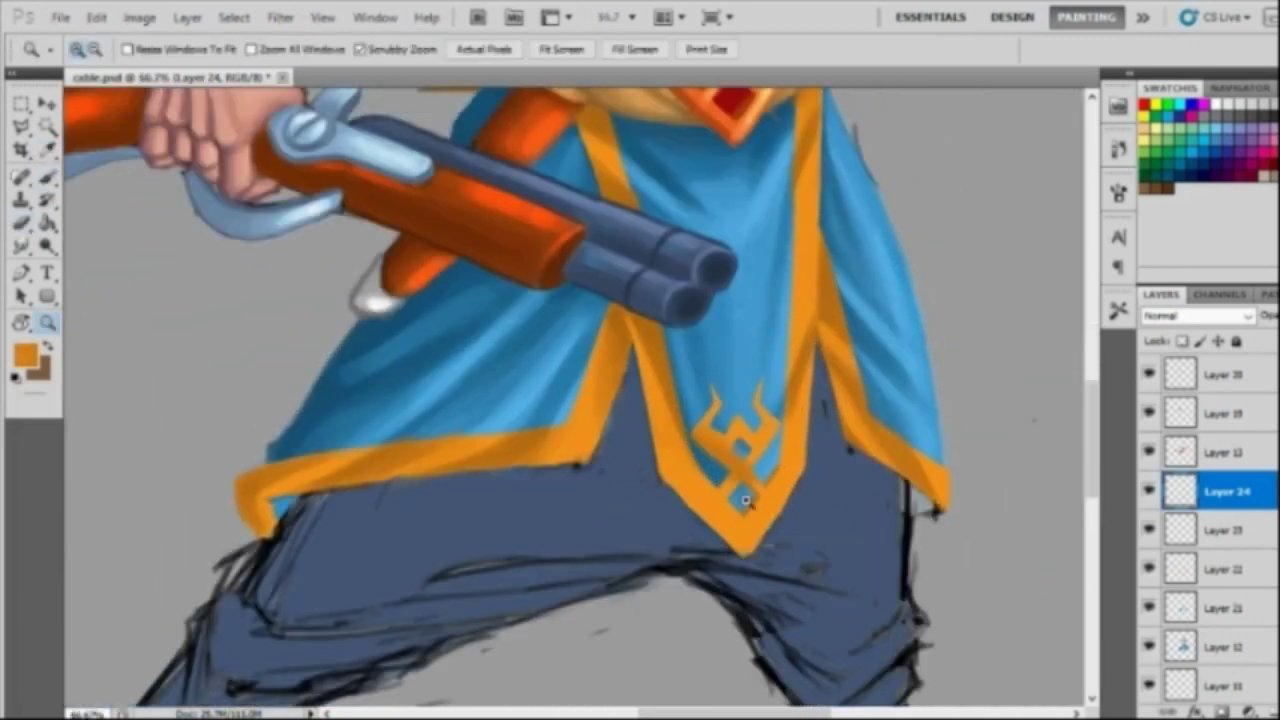
Step: Repaint the emblem's lower orange V trim, then check the whole figure and zoom back in
key(i)
key(b)
drag(662, 468, 750, 550)
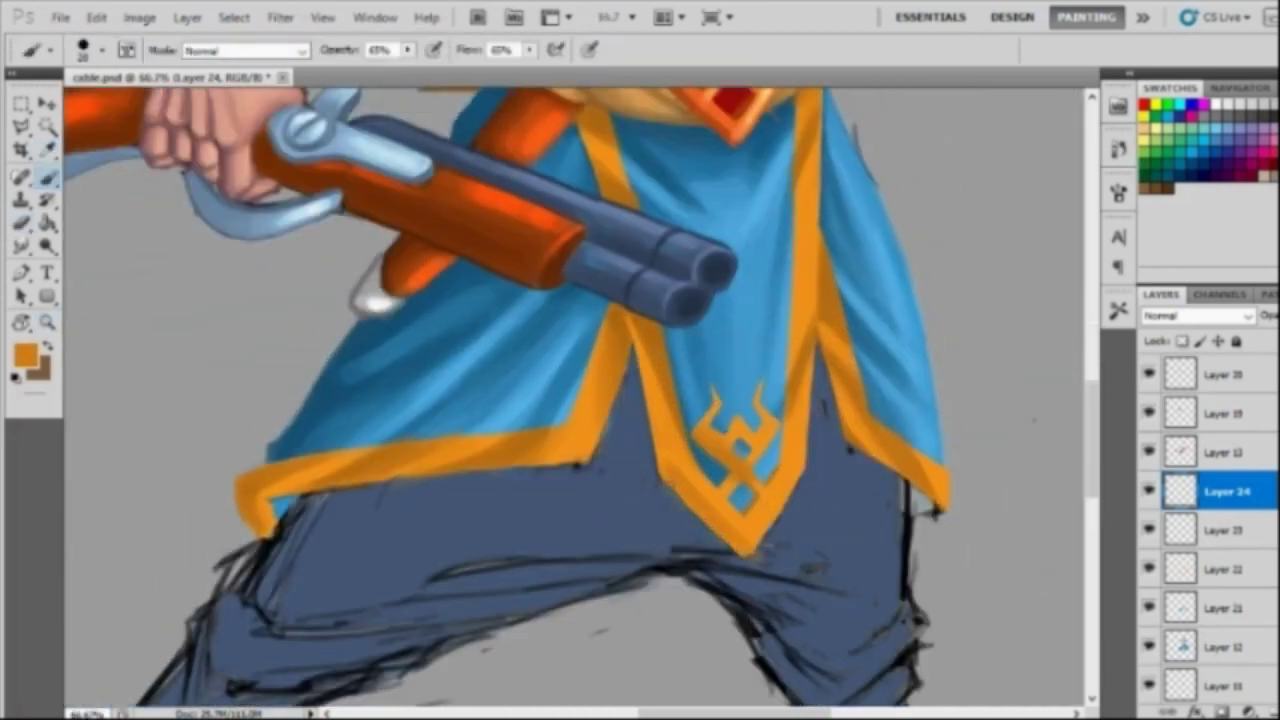
key(e)
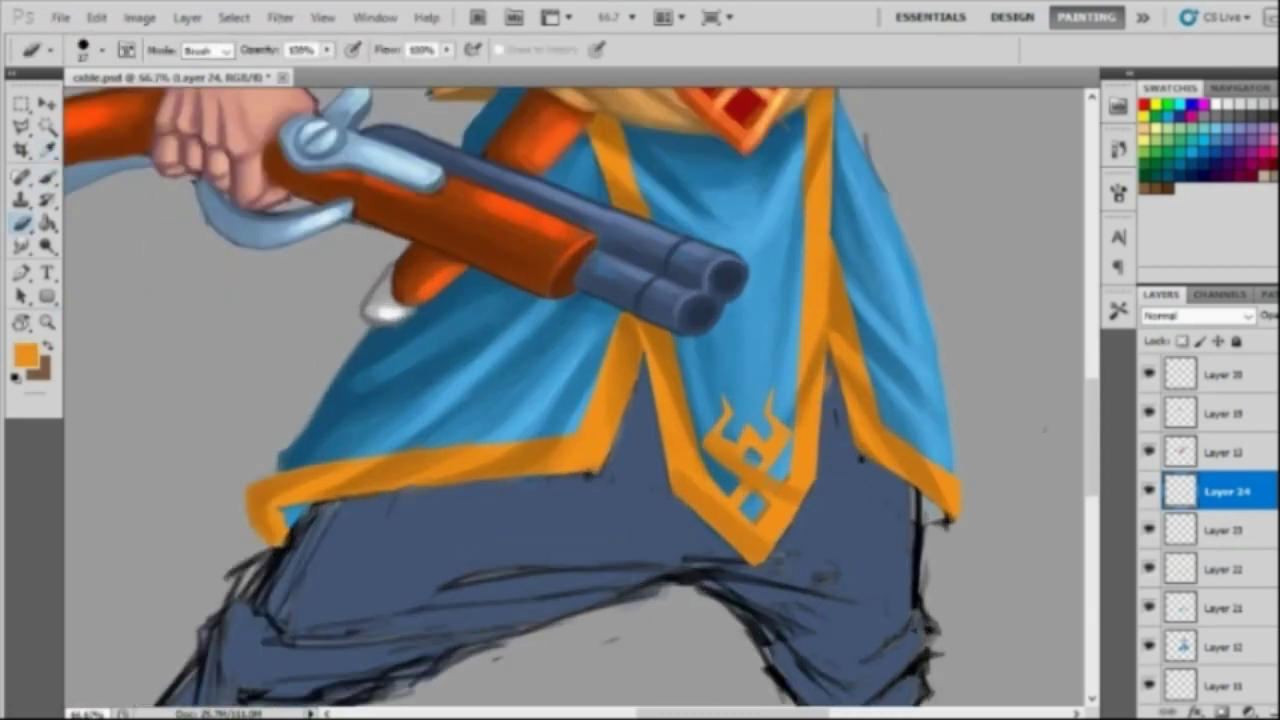
key(z)
click(730, 494)
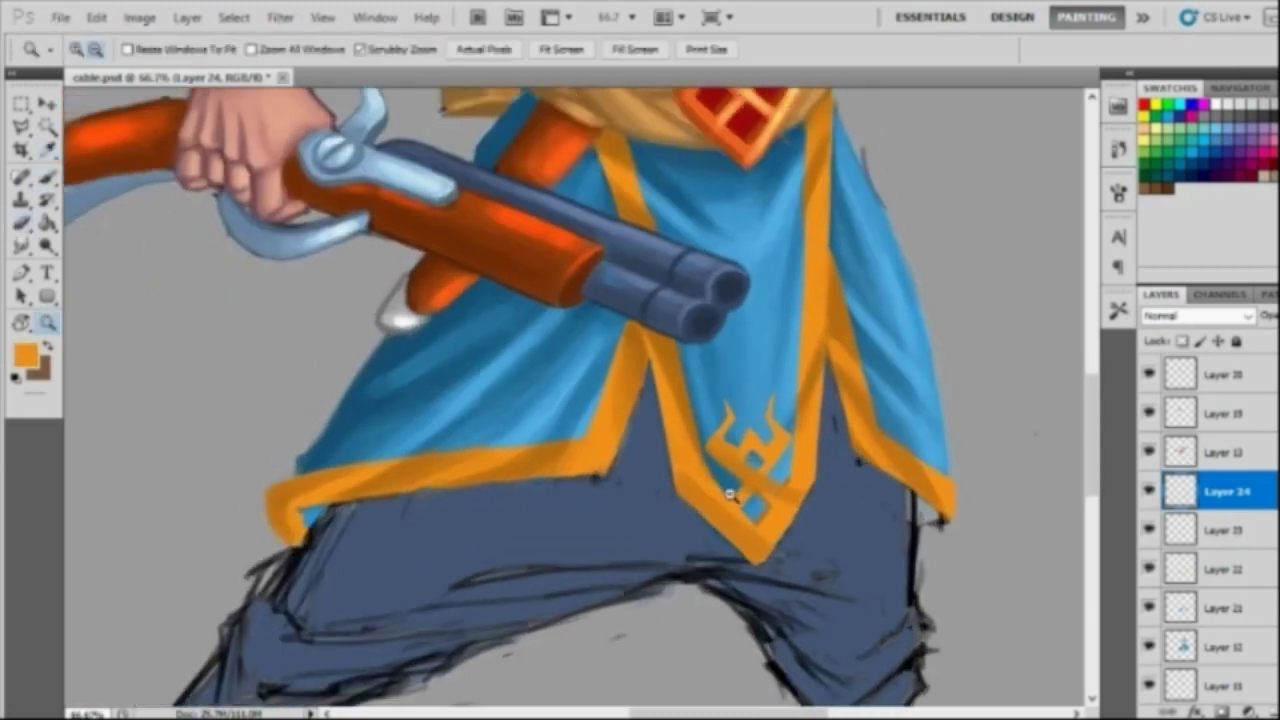
key(ctrl+0)
click(728, 517)
Step: Sample a colour from the emblem, resize the eraser, and undo the last edit
click(790, 287)
key(i)
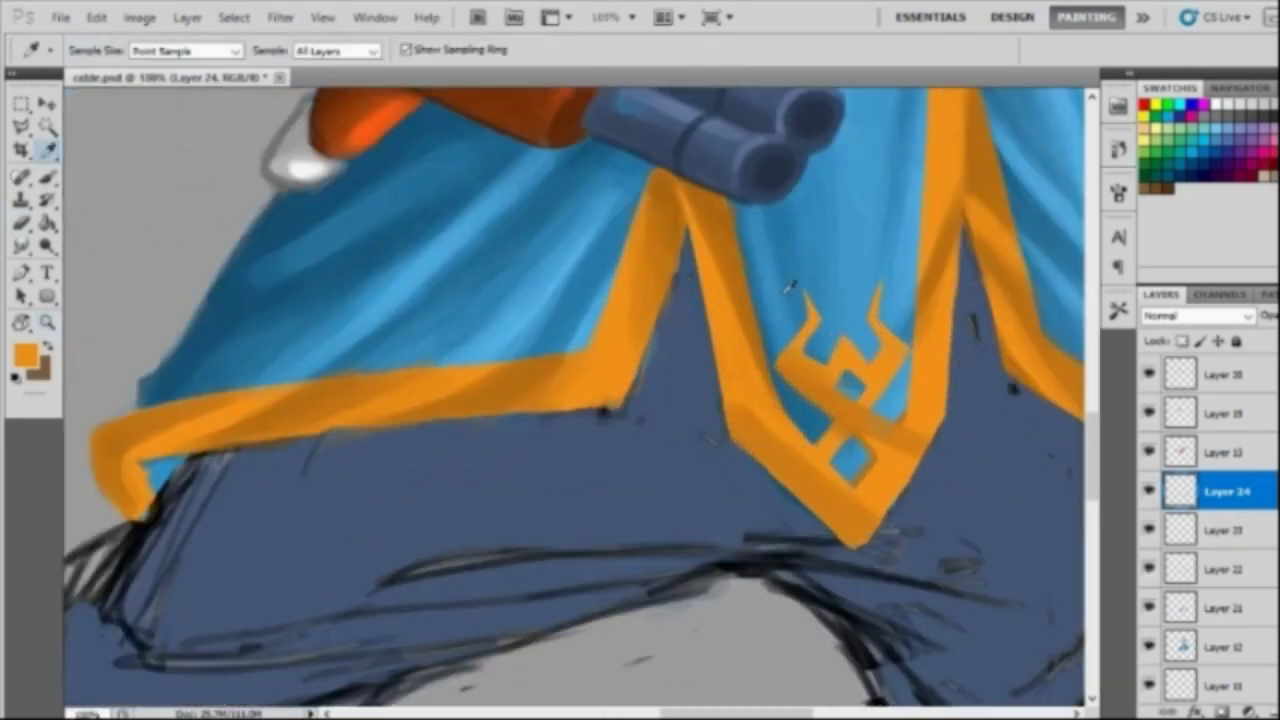
key(b)
key(e)
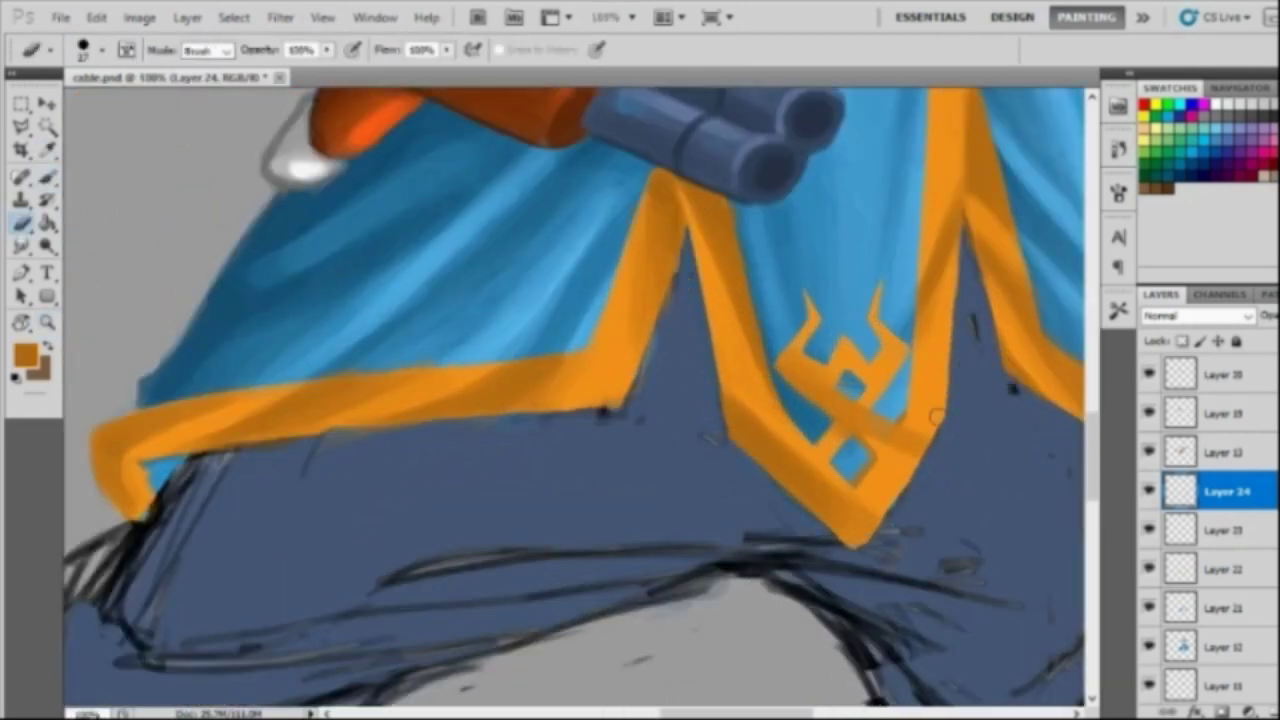
right_click(937, 417)
key(Escape)
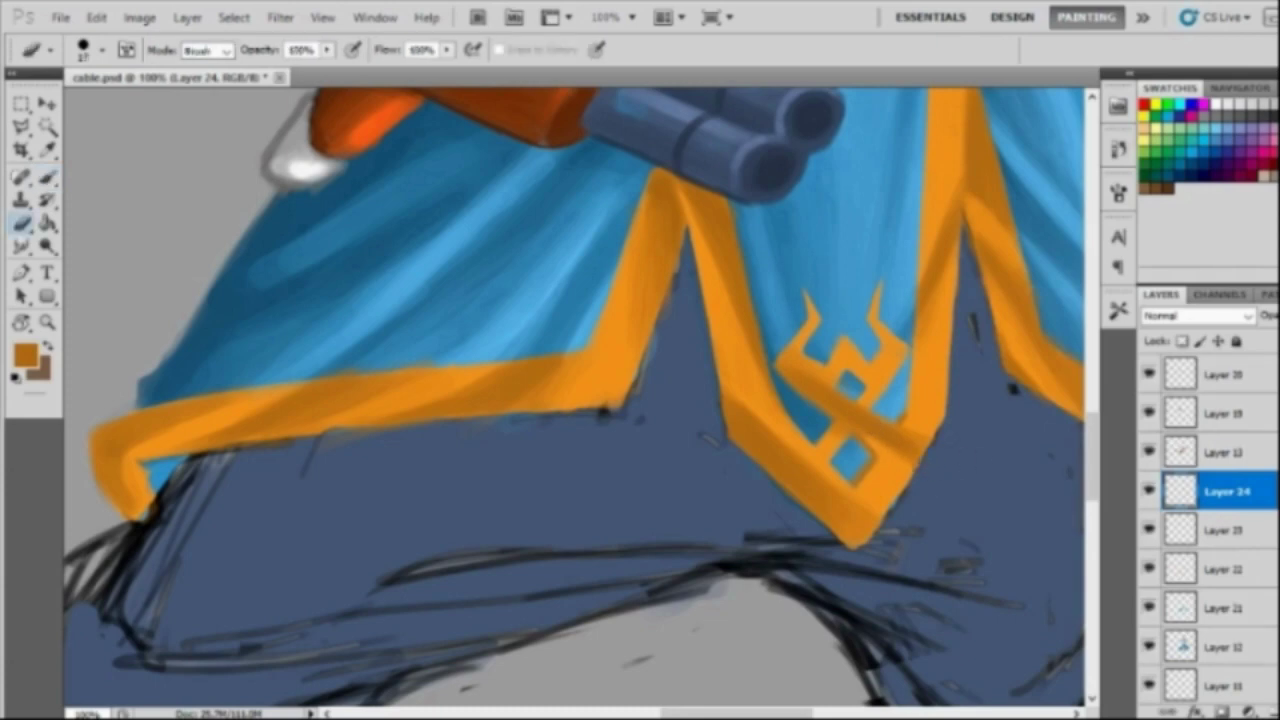
key(i)
key(e)
key(ctrl+z)
key(ctrl+z)
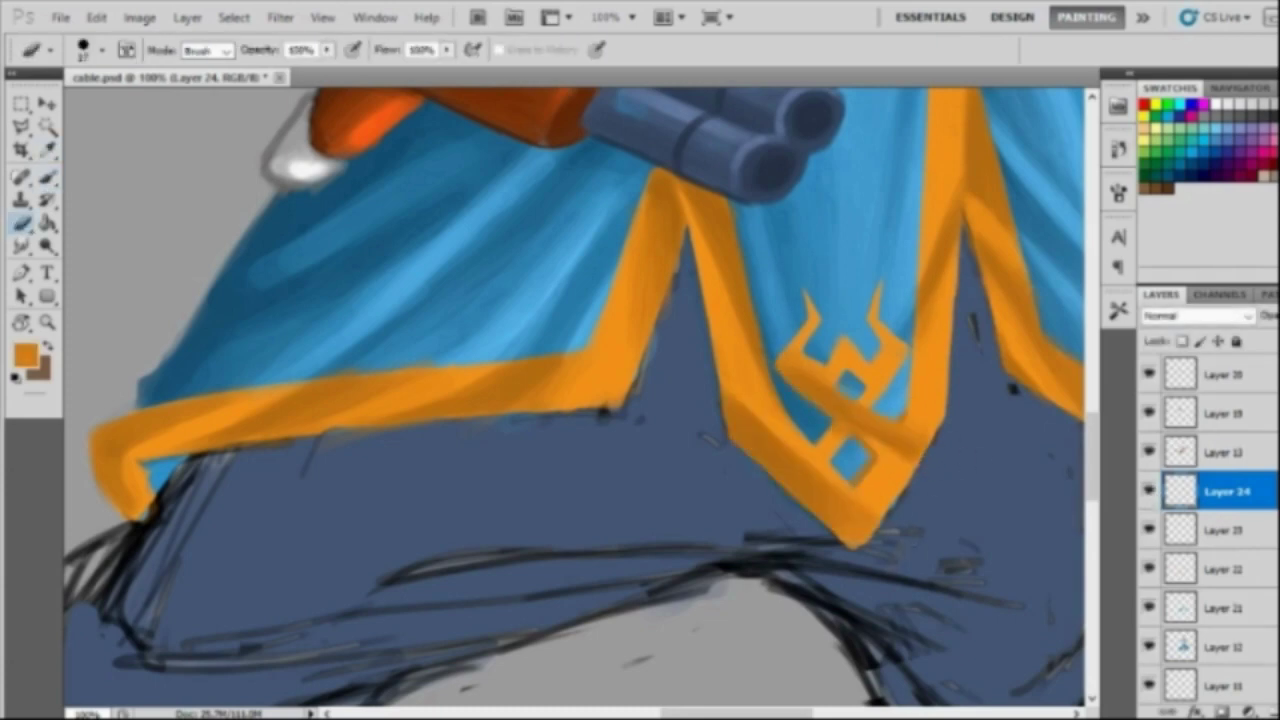
key(z)
mouse_move(980, 510)
mouse_down()
mouse_move(880, 510)
mouse_move(928, 510)
mouse_move(900, 528)
mouse_up()
key(e)
Step: Add dark blue strokes along the emblem's lower right and inside it
key(b)
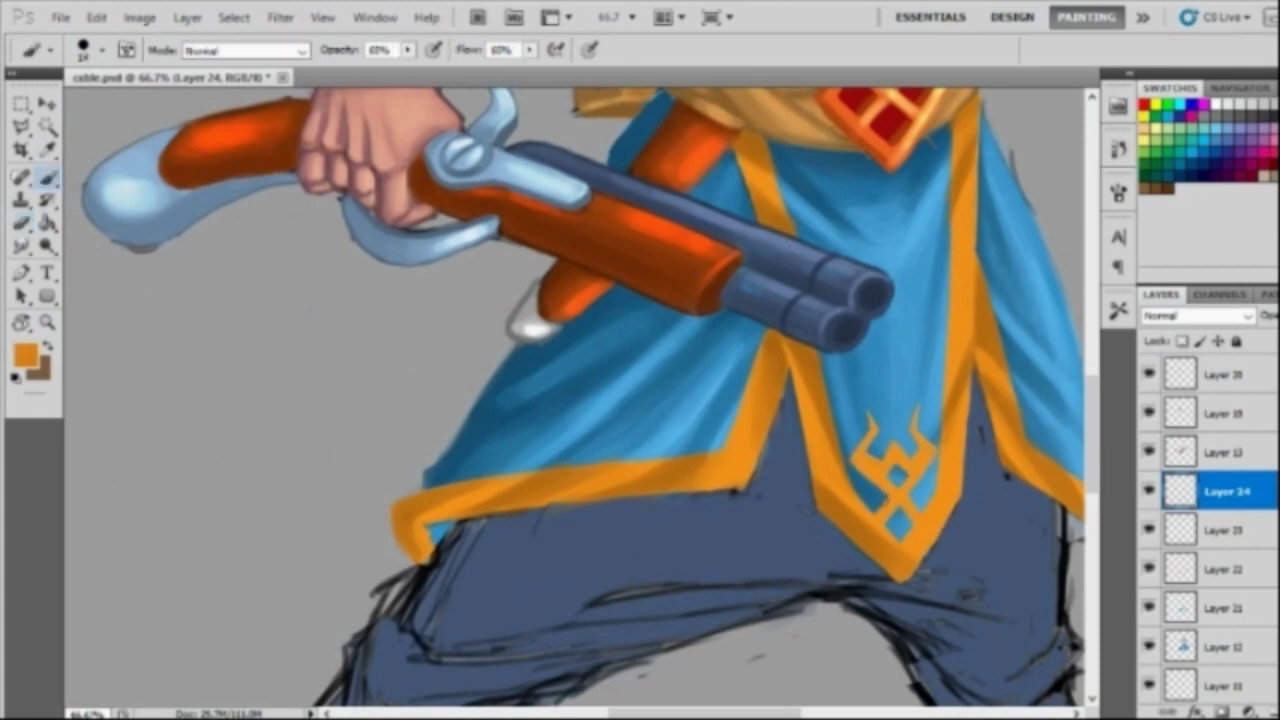
drag(860, 462, 935, 538)
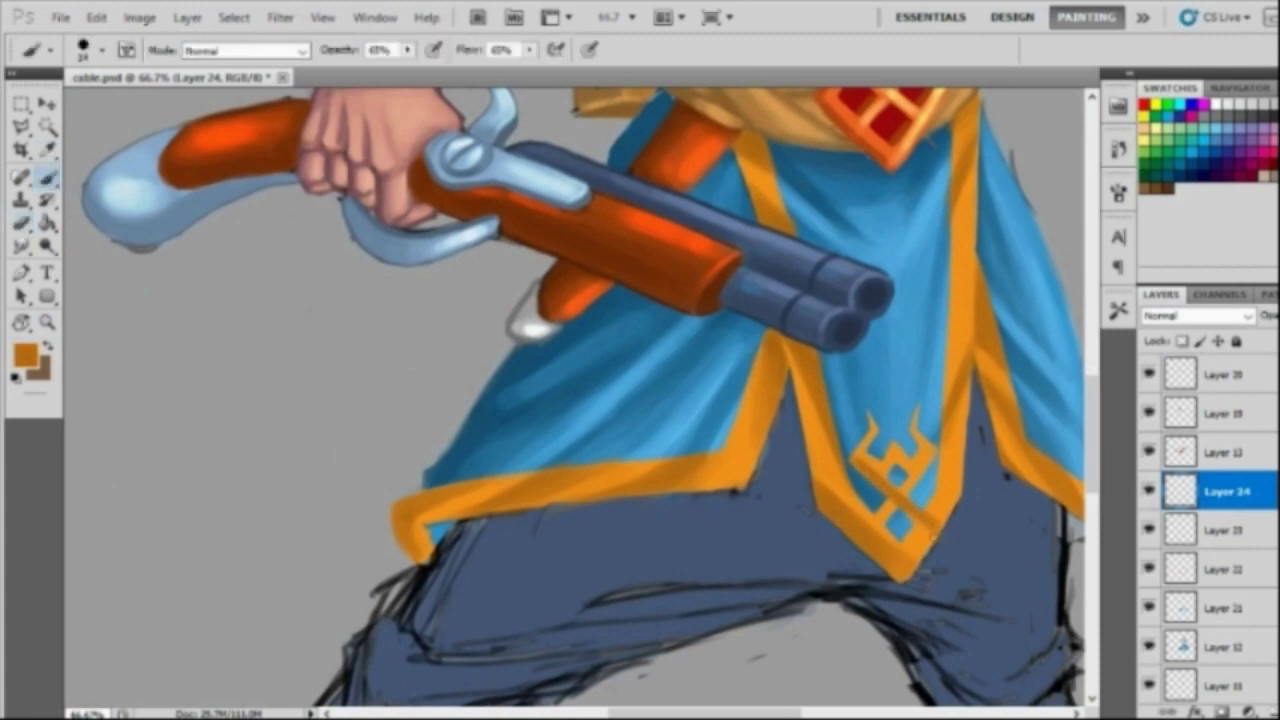
drag(897, 457, 906, 474)
scroll(857, 393, down, 3)
scroll(857, 393, up, 5)
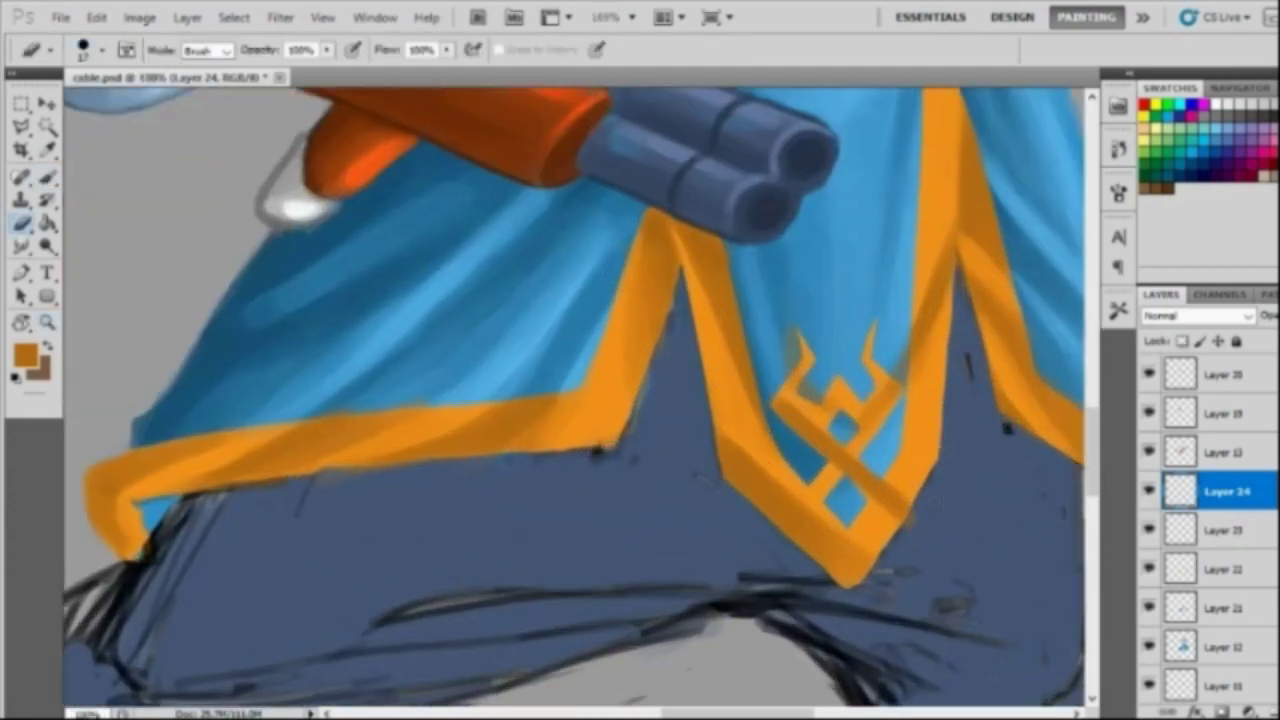
key(e)
key(z)
scroll(899, 511, down, 3)
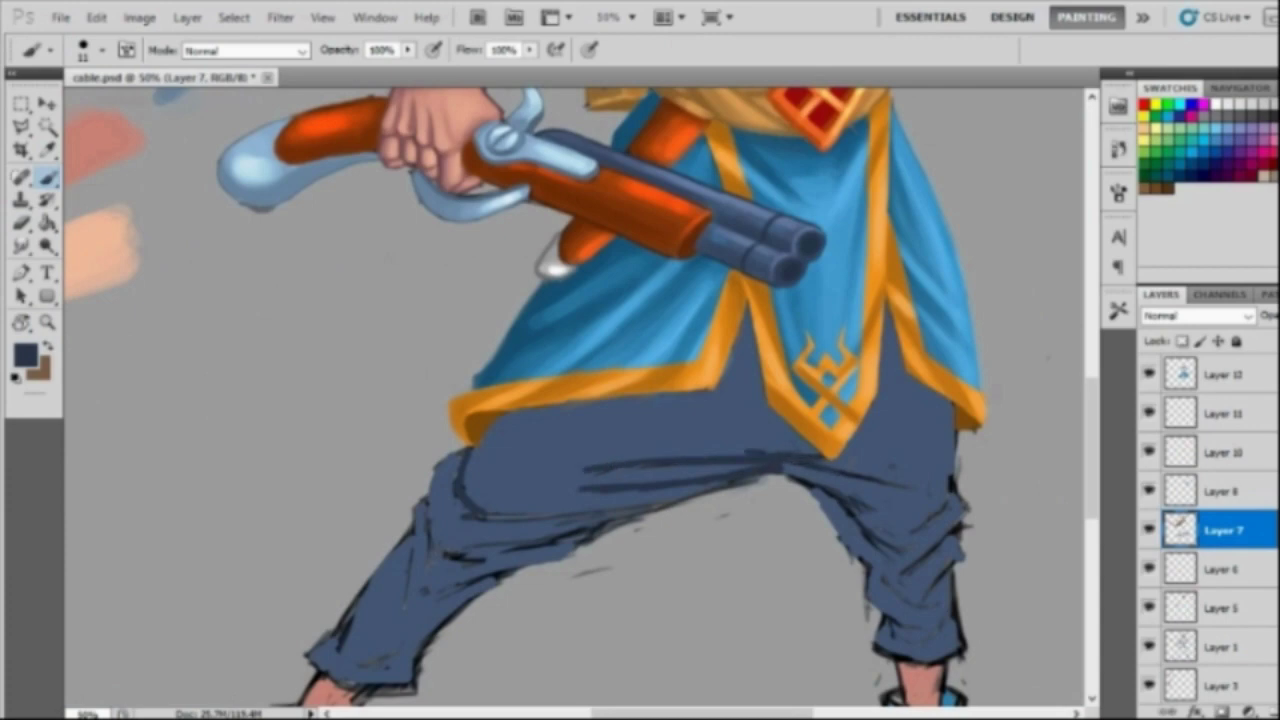
Step: Paint dark navy creases on the right and lower trouser legs
drag(920, 486, 800, 500)
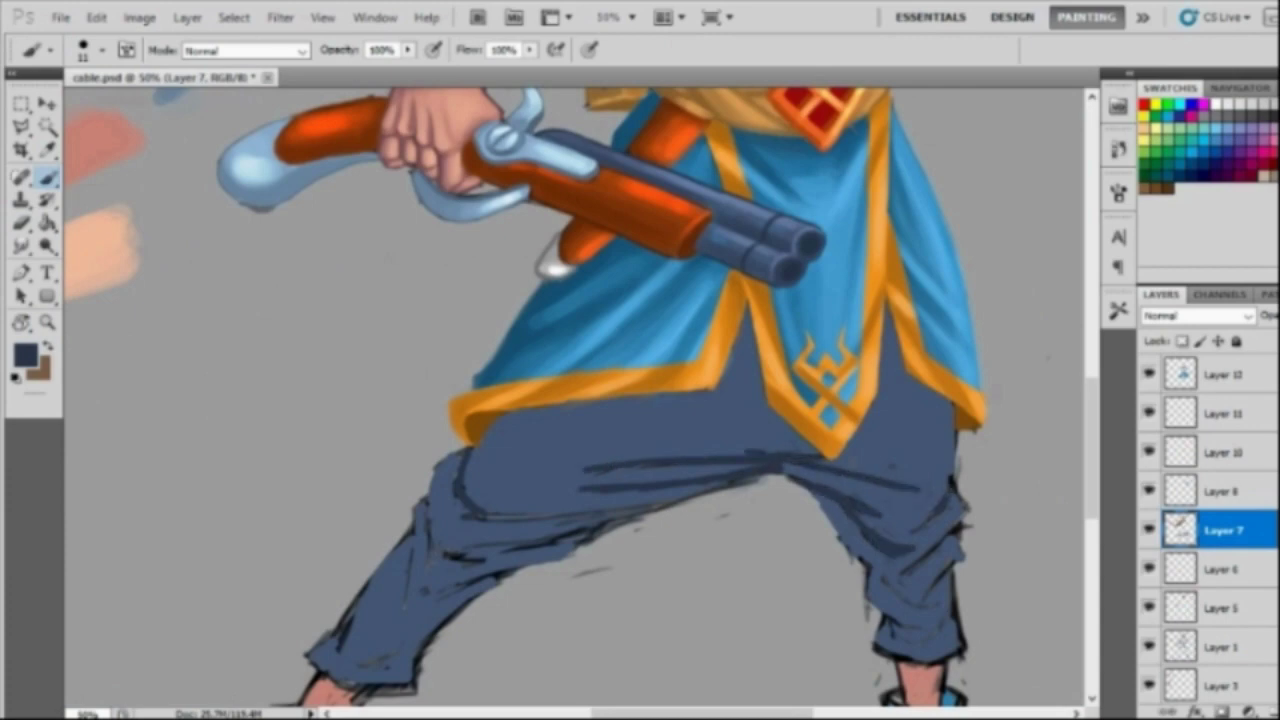
mouse_move(934, 512)
mouse_down()
mouse_move(906, 530)
mouse_move(930, 558)
mouse_move(924, 600)
mouse_move(880, 606)
mouse_up()
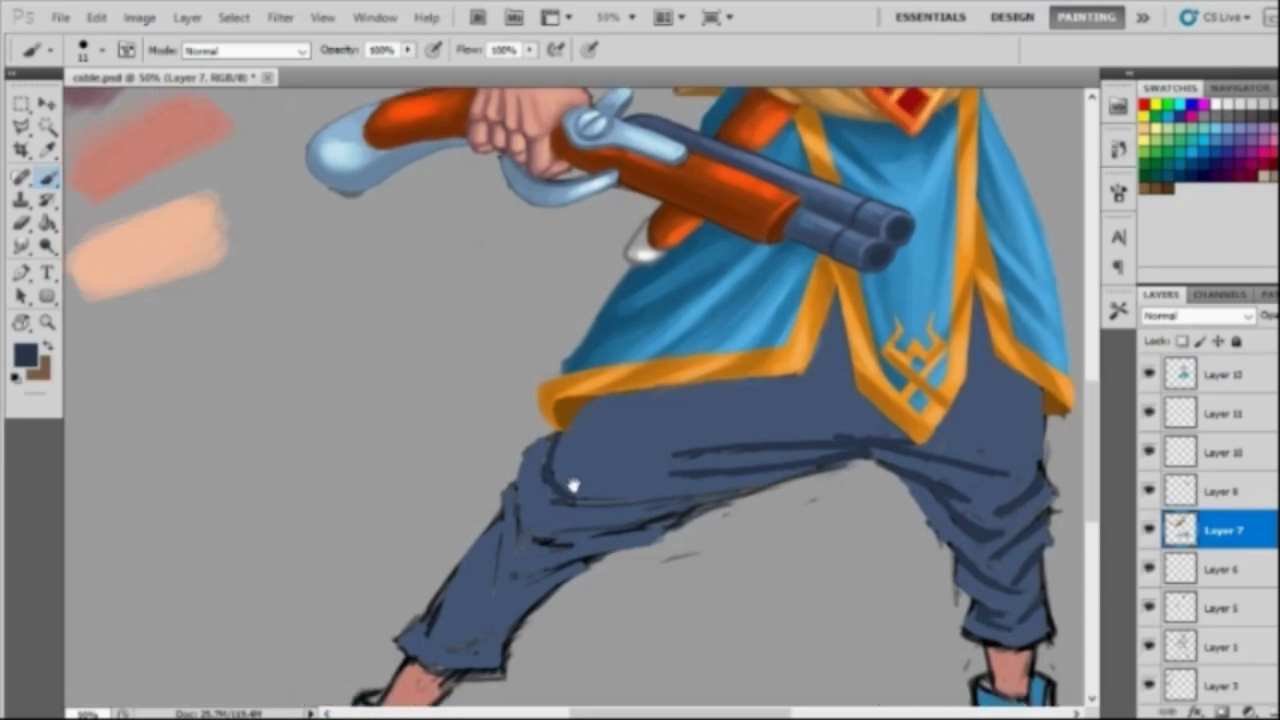
drag(571, 486, 786, 441)
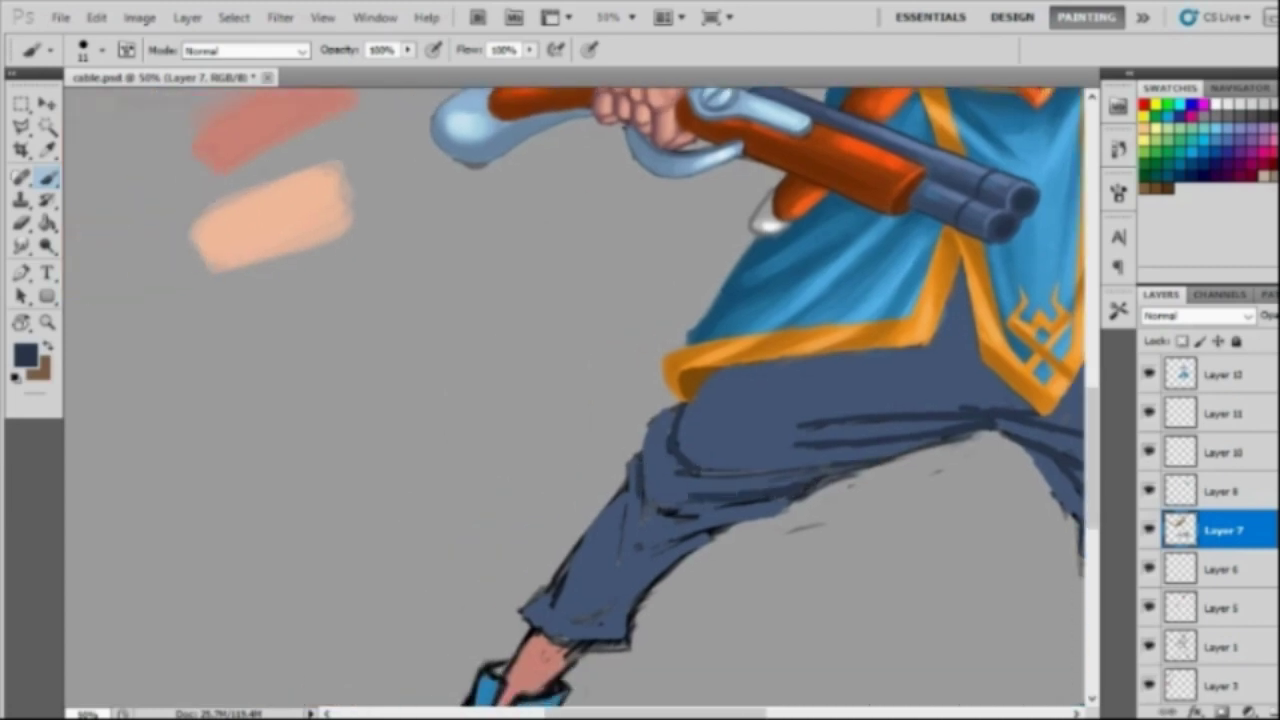
drag(722, 534, 654, 554)
drag(684, 510, 612, 548)
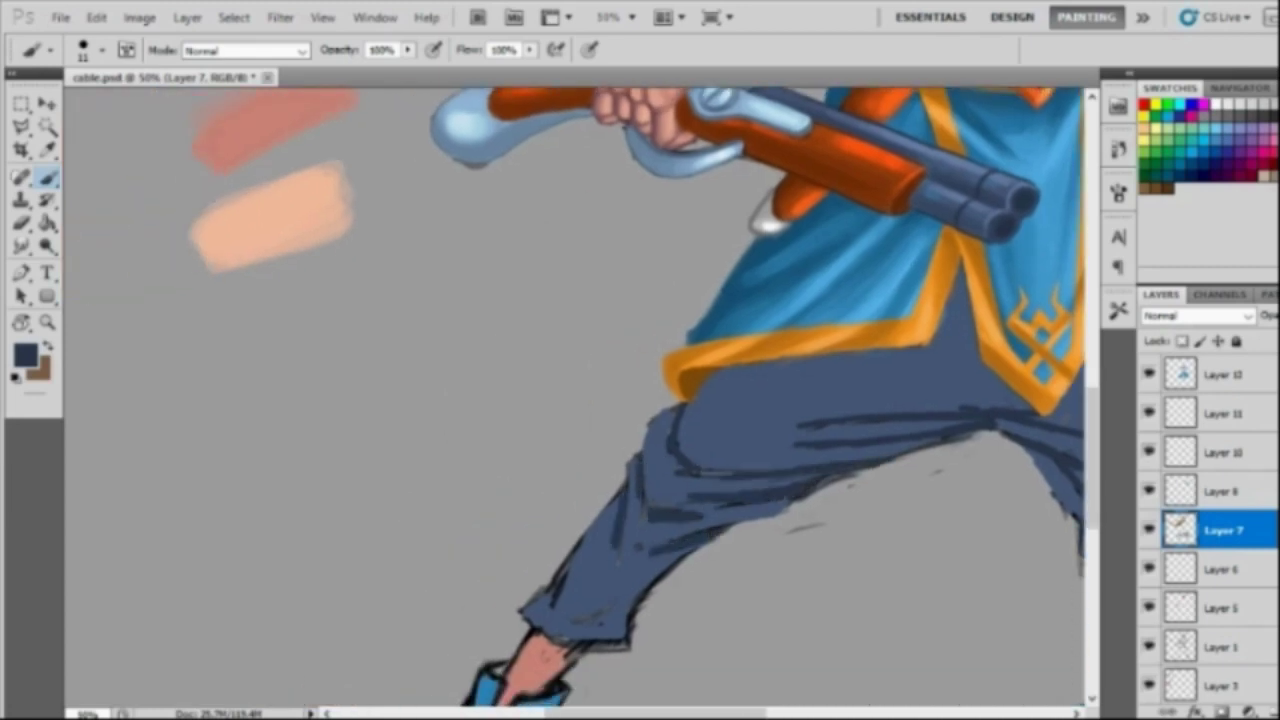
drag(552, 594, 546, 614)
drag(628, 608, 576, 622)
Step: Shade the trousers beneath the tunic's gold trim and along the left leg
key(z)
key(ctrl+0)
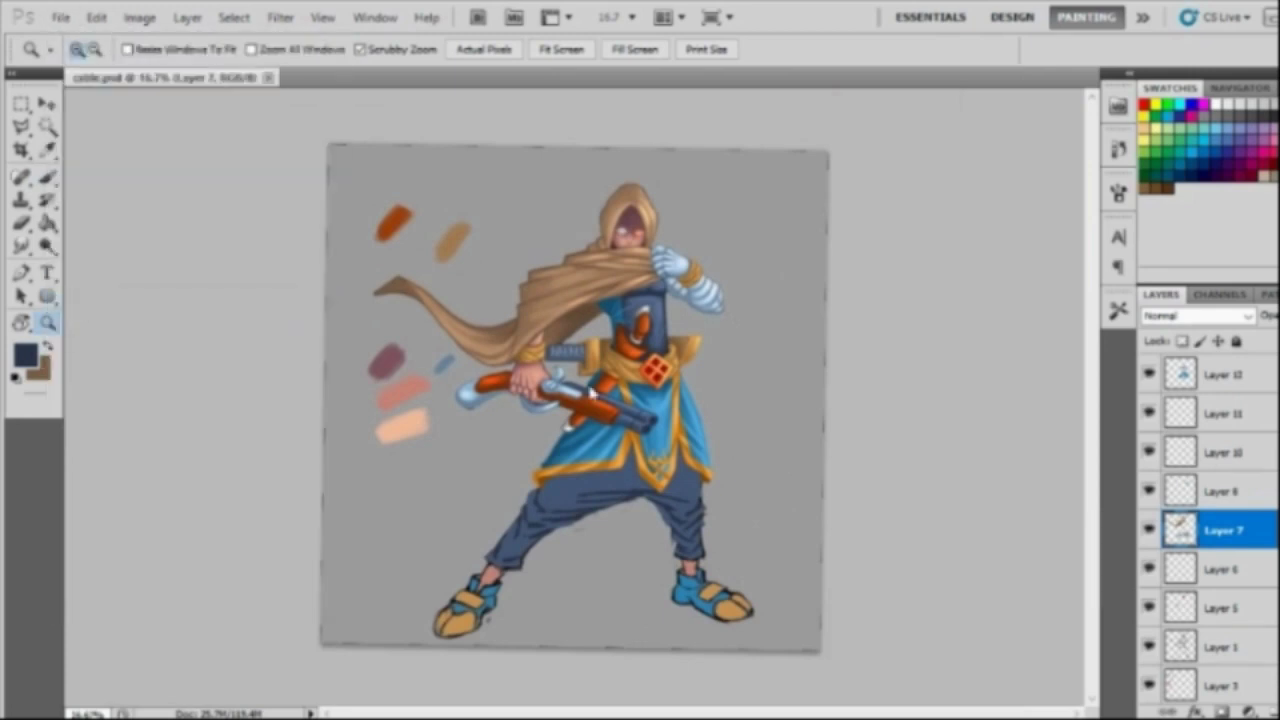
click(507, 578)
key(b)
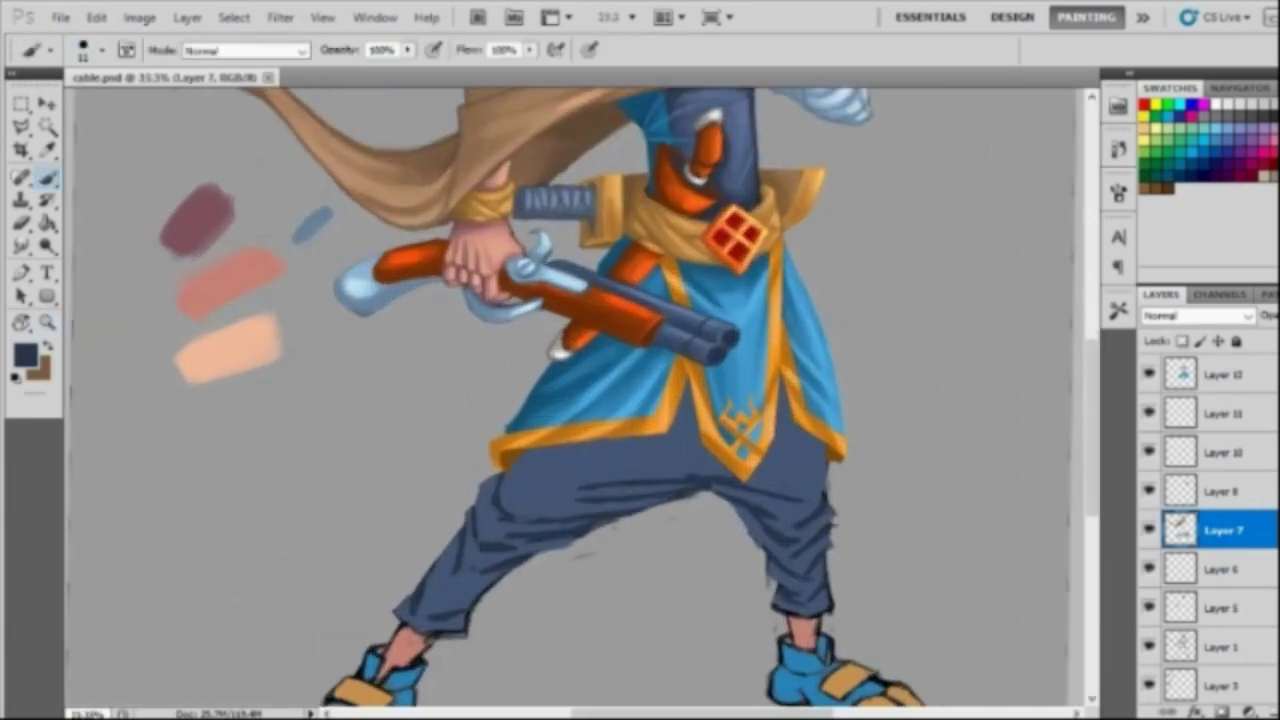
mouse_move(600, 445)
mouse_down()
mouse_move(678, 430)
mouse_move(690, 412)
mouse_move(710, 440)
mouse_up()
drag(784, 385, 815, 480)
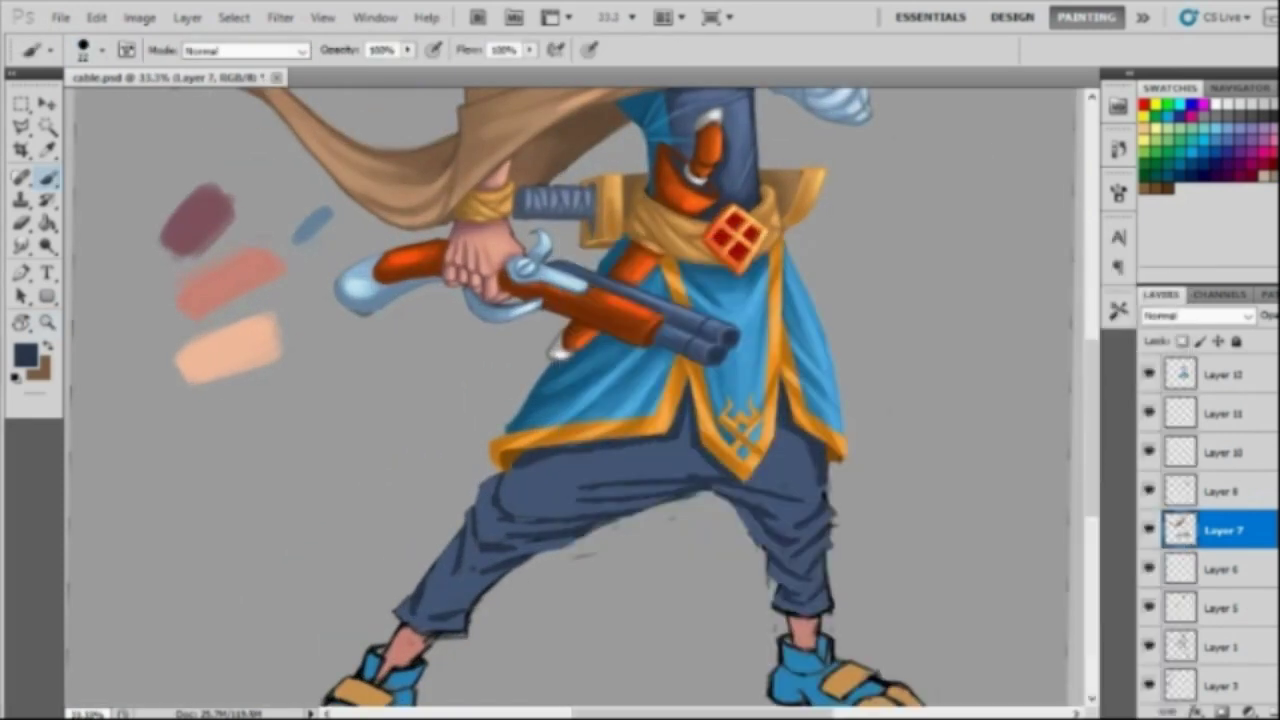
mouse_move(565, 458)
mouse_down()
mouse_move(500, 476)
mouse_move(400, 626)
mouse_up()
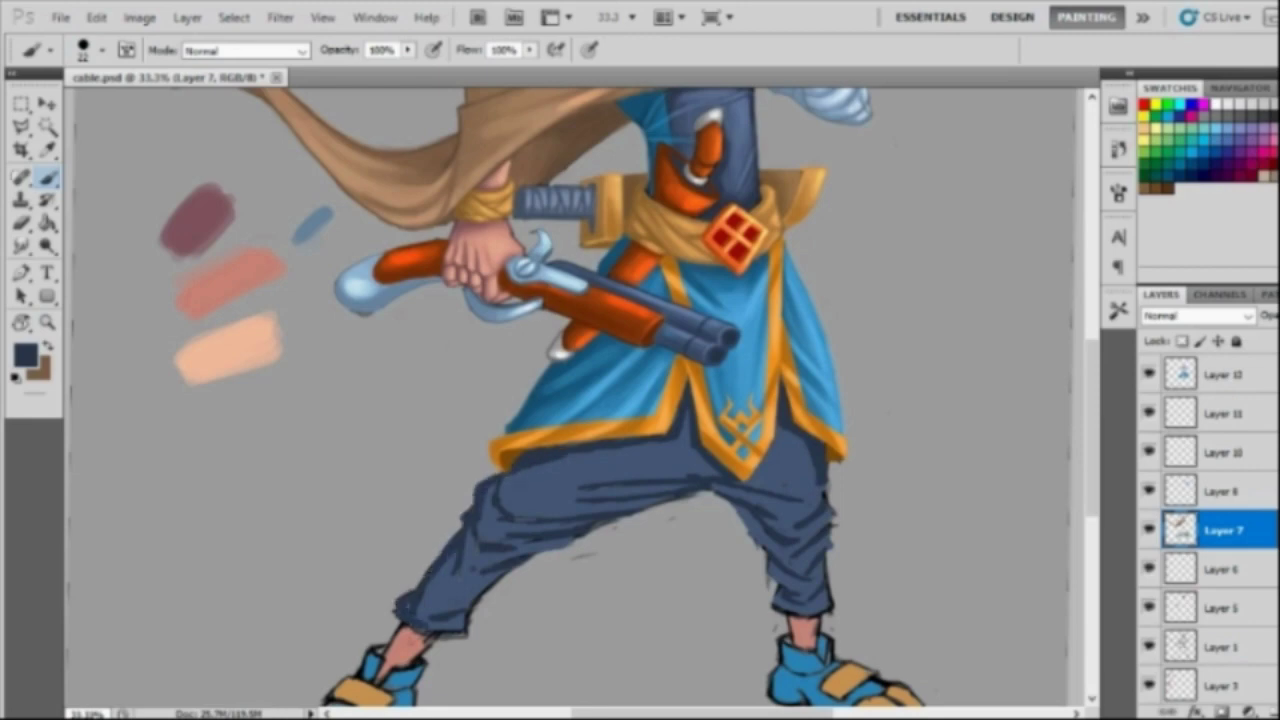
drag(492, 490, 478, 532)
drag(588, 455, 510, 482)
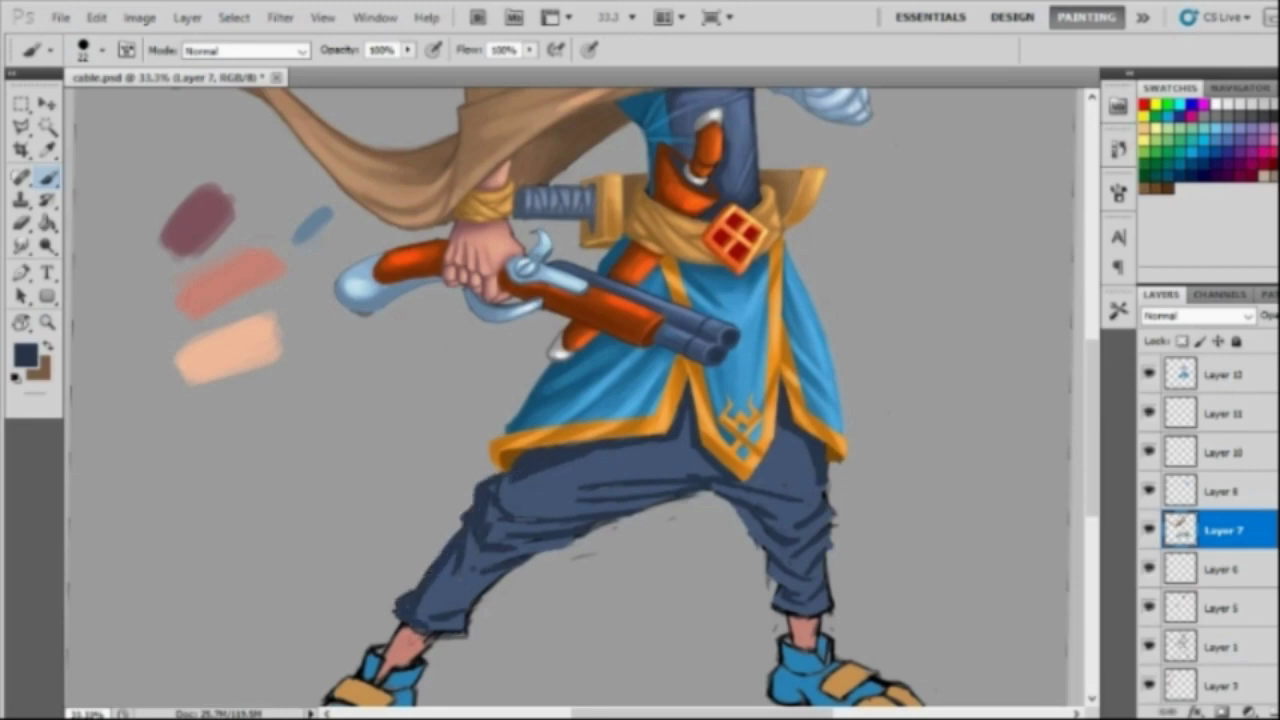
drag(520, 526, 470, 556)
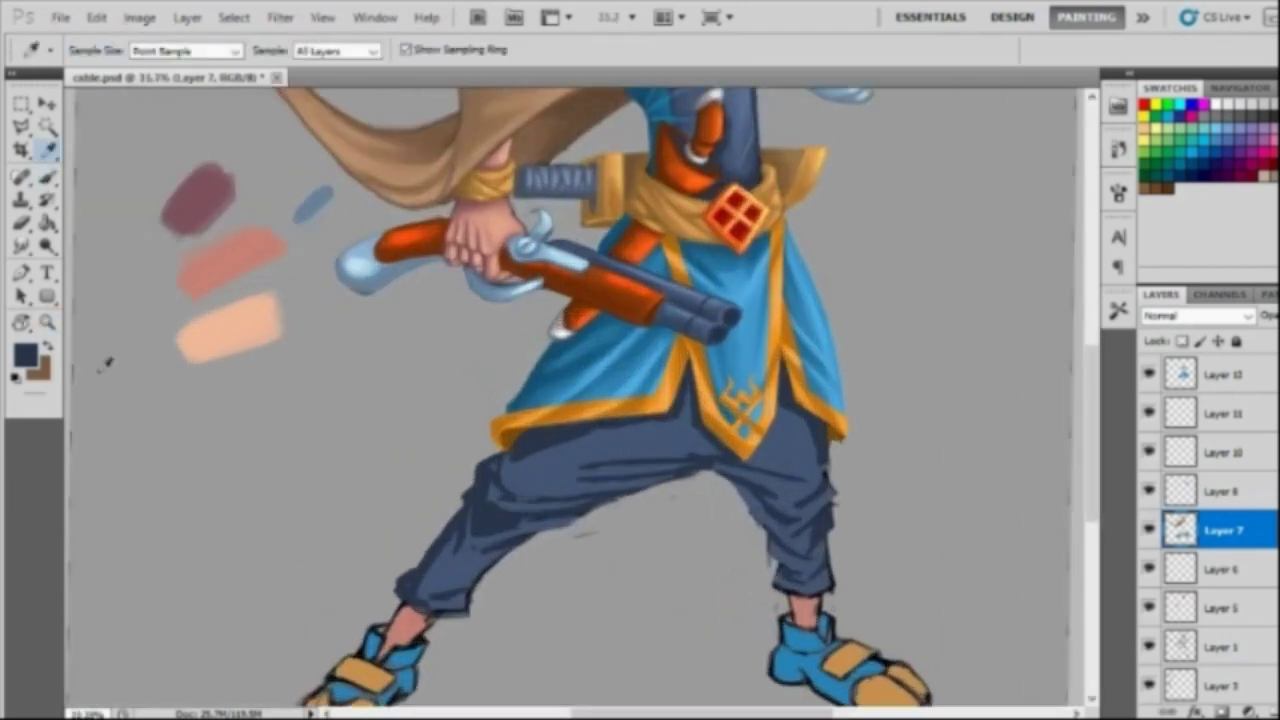
Step: Paint light-blue highlight strokes across the thighs and down the left leg
alt+click(768, 97)
right_click(715, 285)
key(Return)
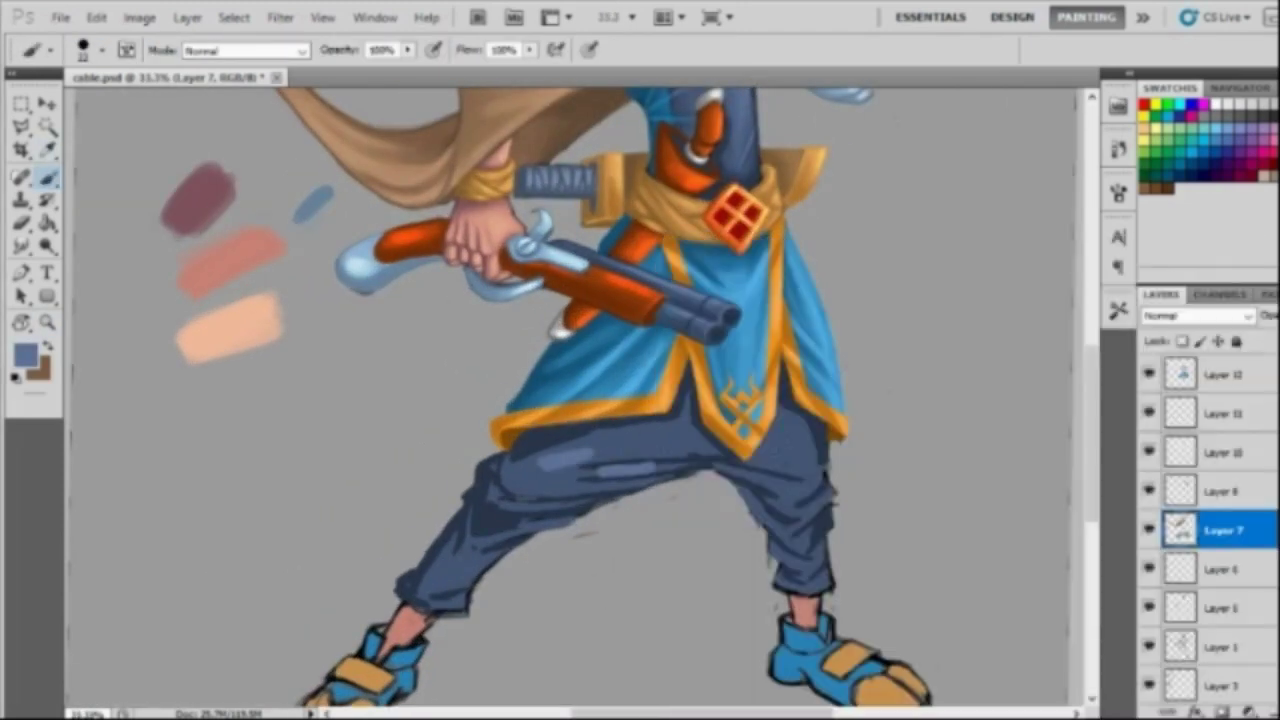
drag(560, 466, 515, 494)
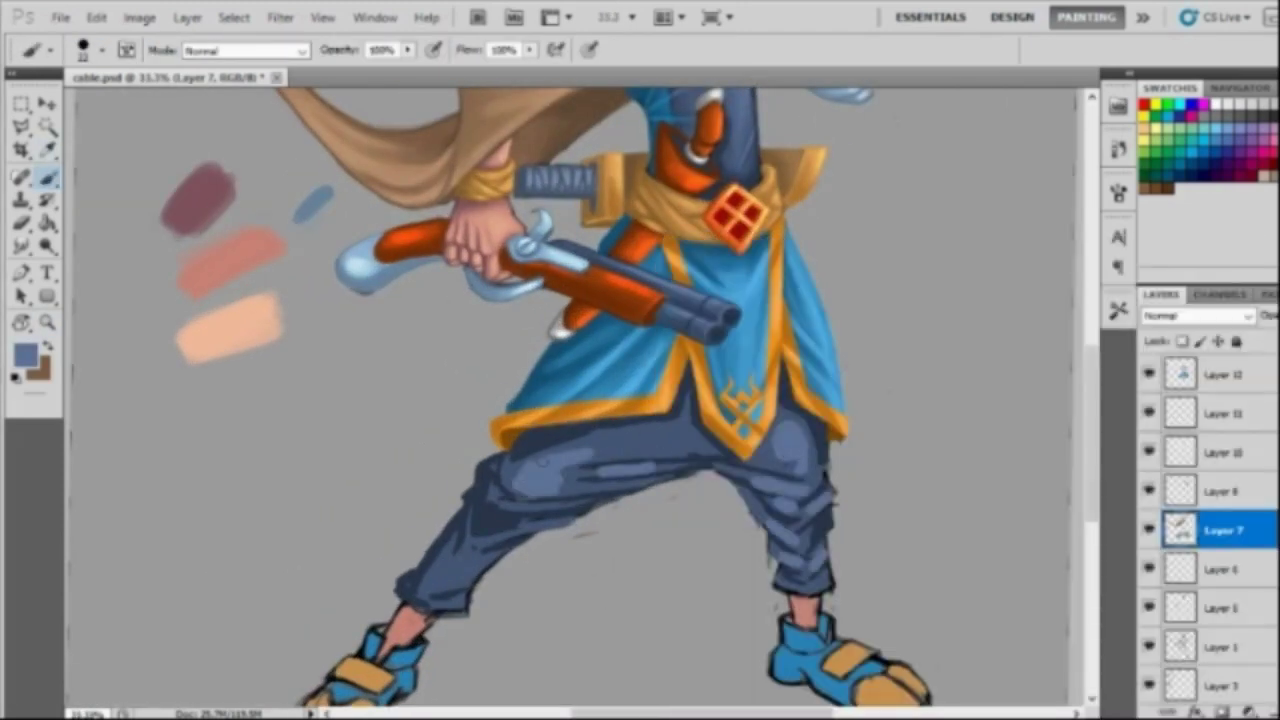
drag(680, 428, 592, 456)
drag(526, 495, 454, 578)
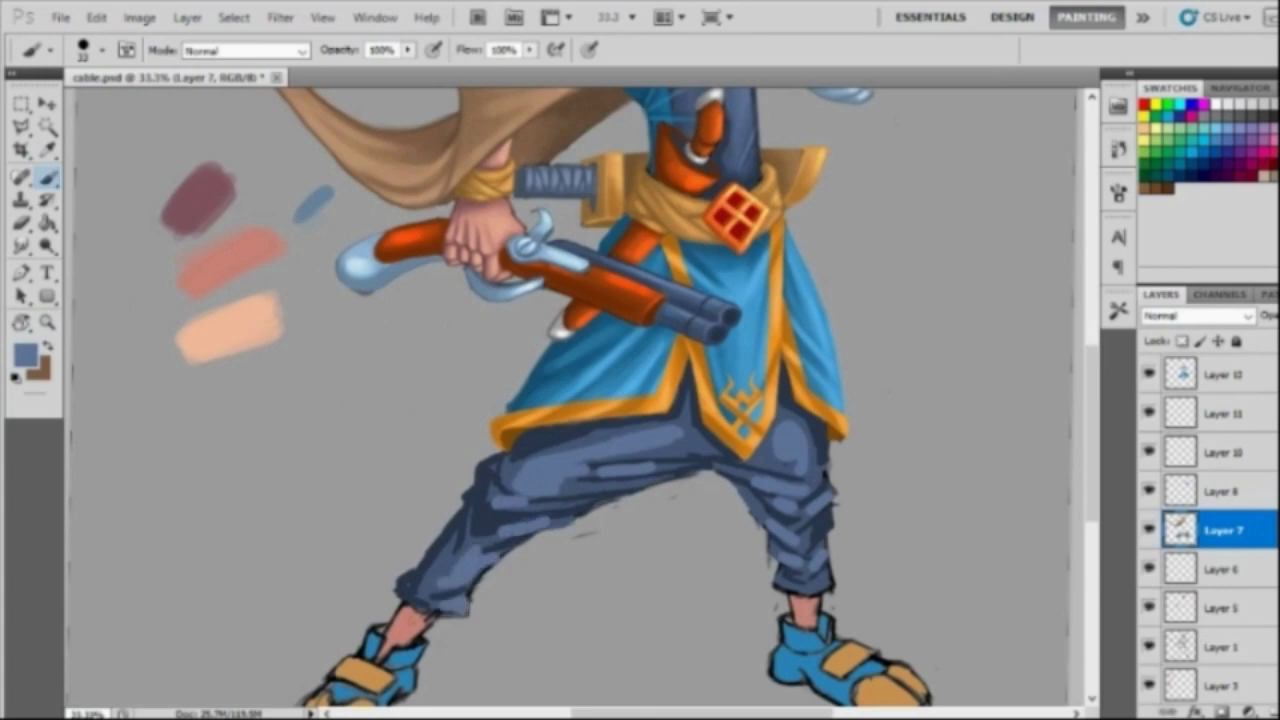
alt+click(836, 496)
right_click(722, 234)
Step: Zoom in on the trousers and lower the brush opacity and flow
key(Return)
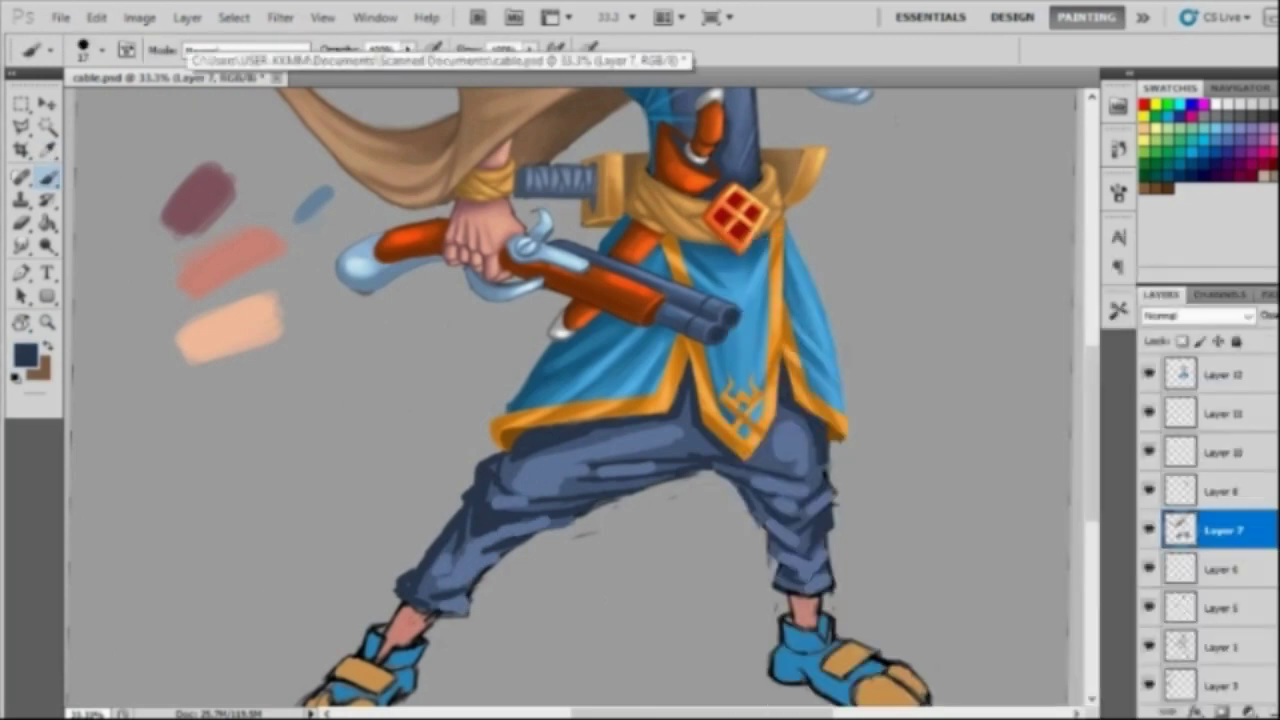
key(z)
alt+click(629, 537)
click(580, 525)
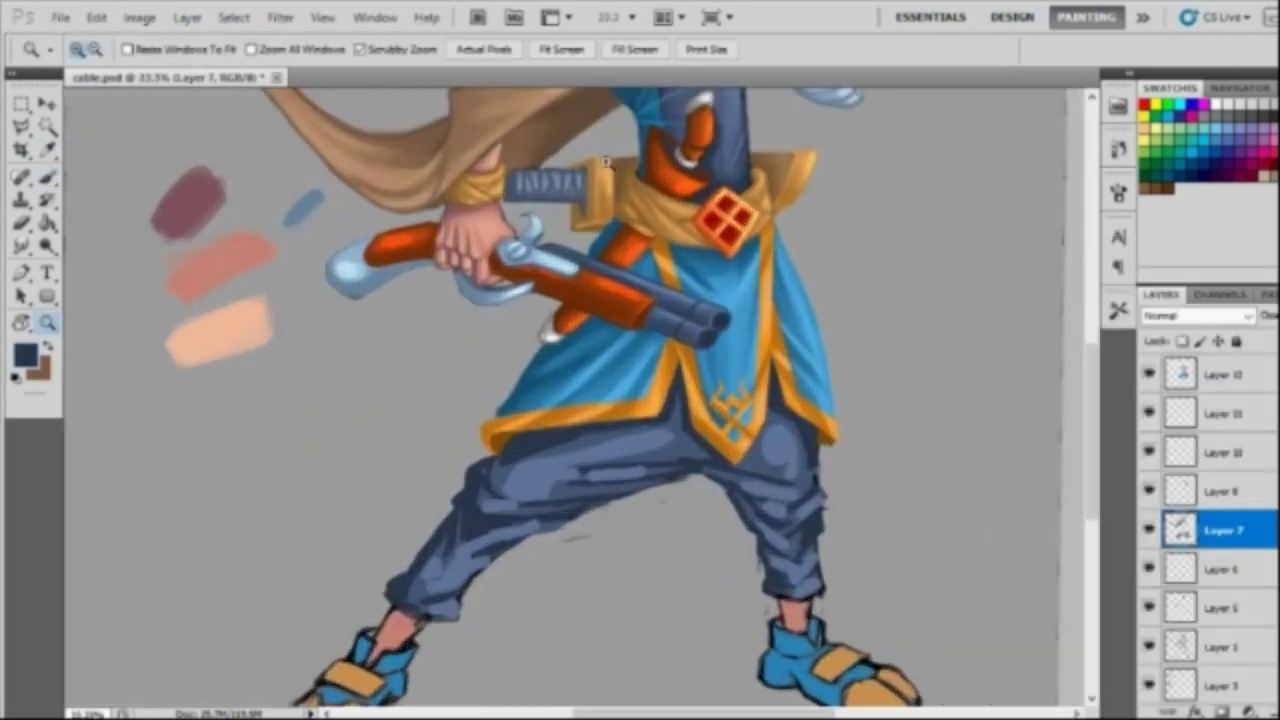
key(b)
click(407, 49)
drag(408, 70, 410, 82)
click(1120, 200)
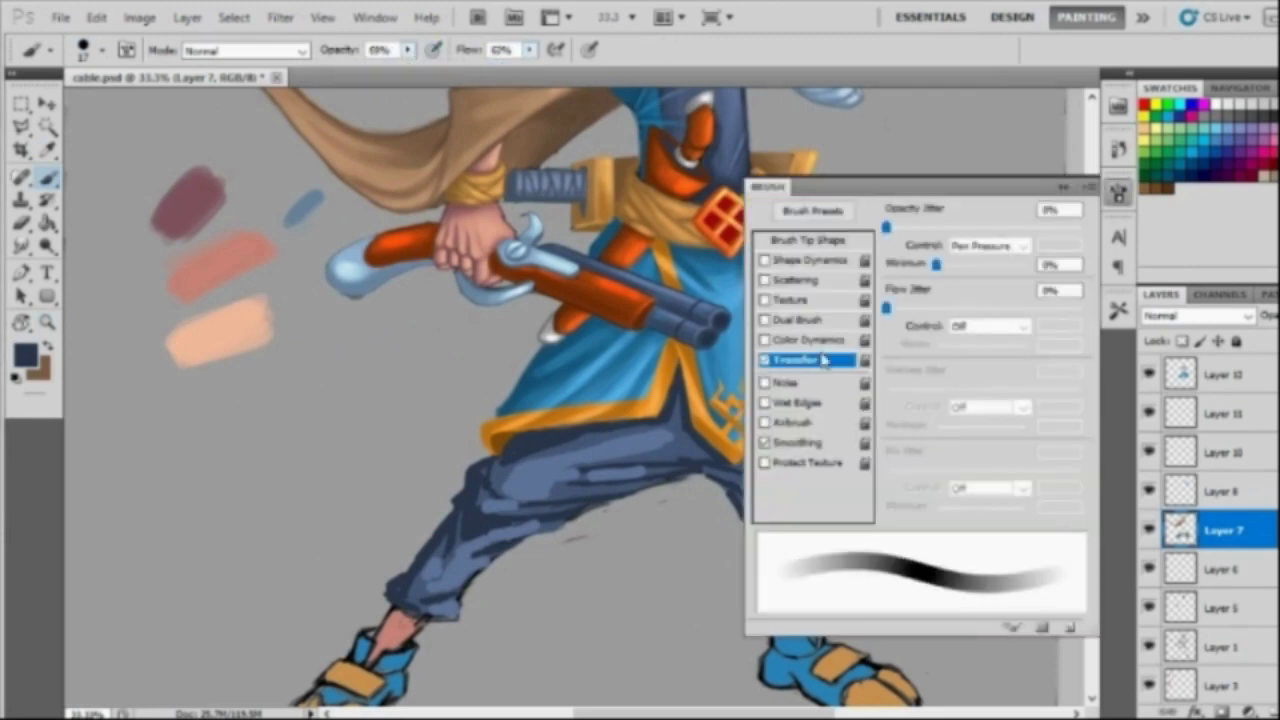
Step: Resize the brush and sample a lighter blue from the trousers
right_click(605, 236)
key(Return)
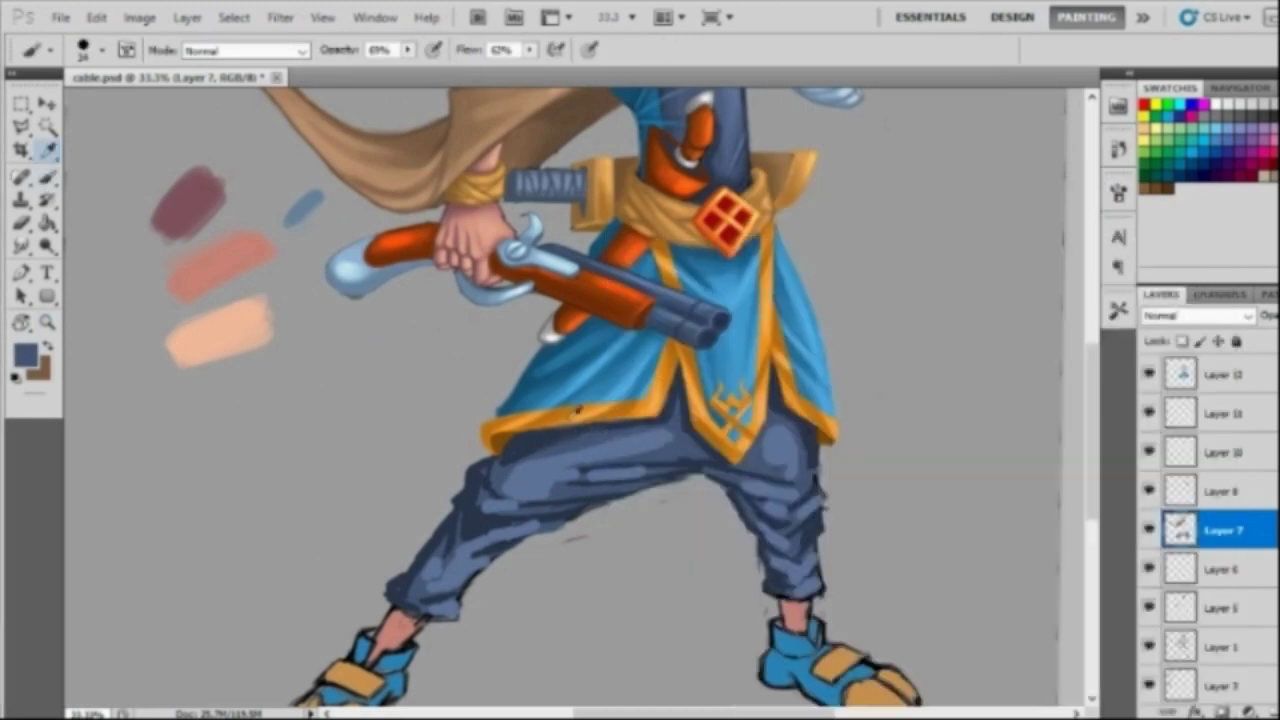
alt+click(582, 447)
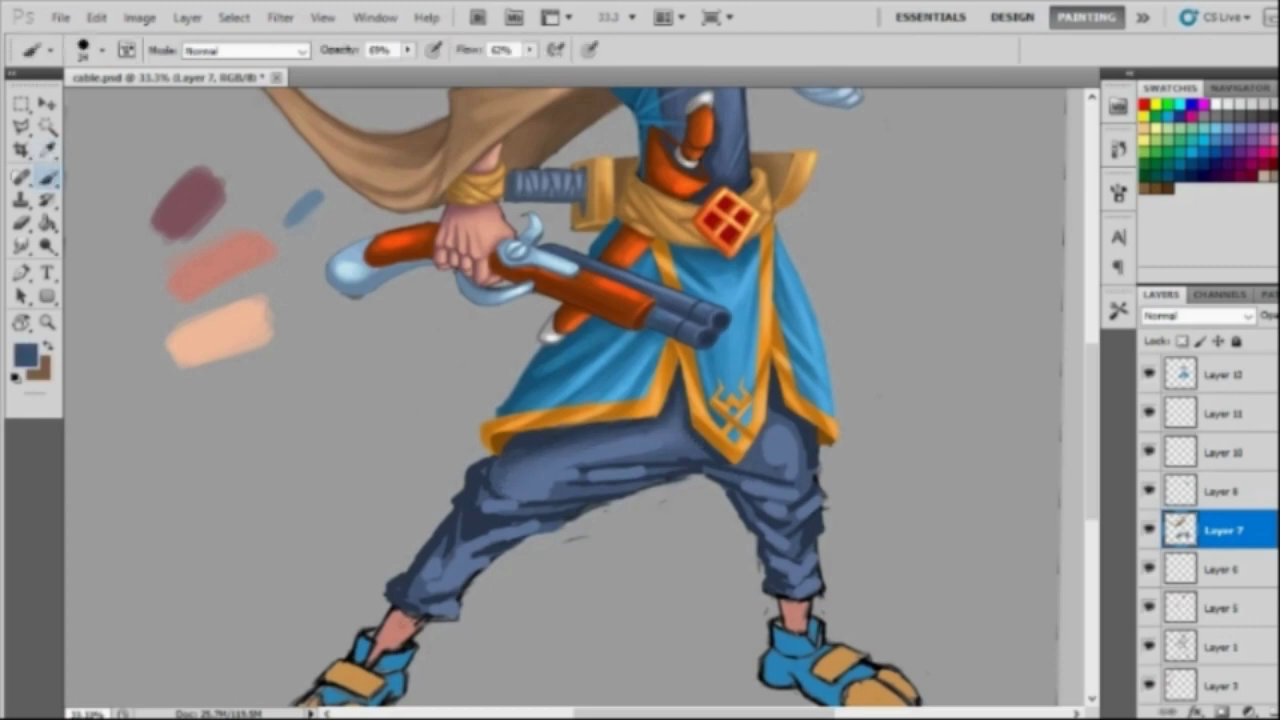
alt+click(815, 430)
alt+click(792, 440)
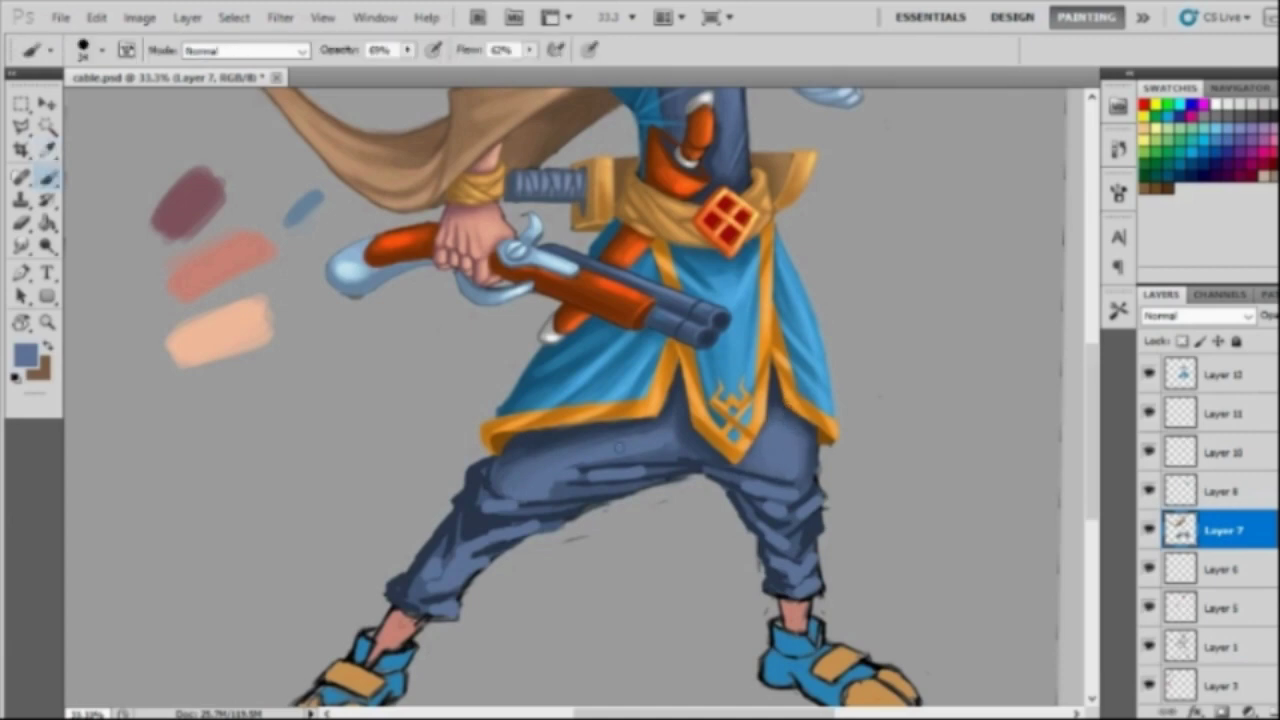
mouse_move(620, 448)
mouse_down()
mouse_move(557, 545)
mouse_move(737, 548)
mouse_move(787, 478)
mouse_up()
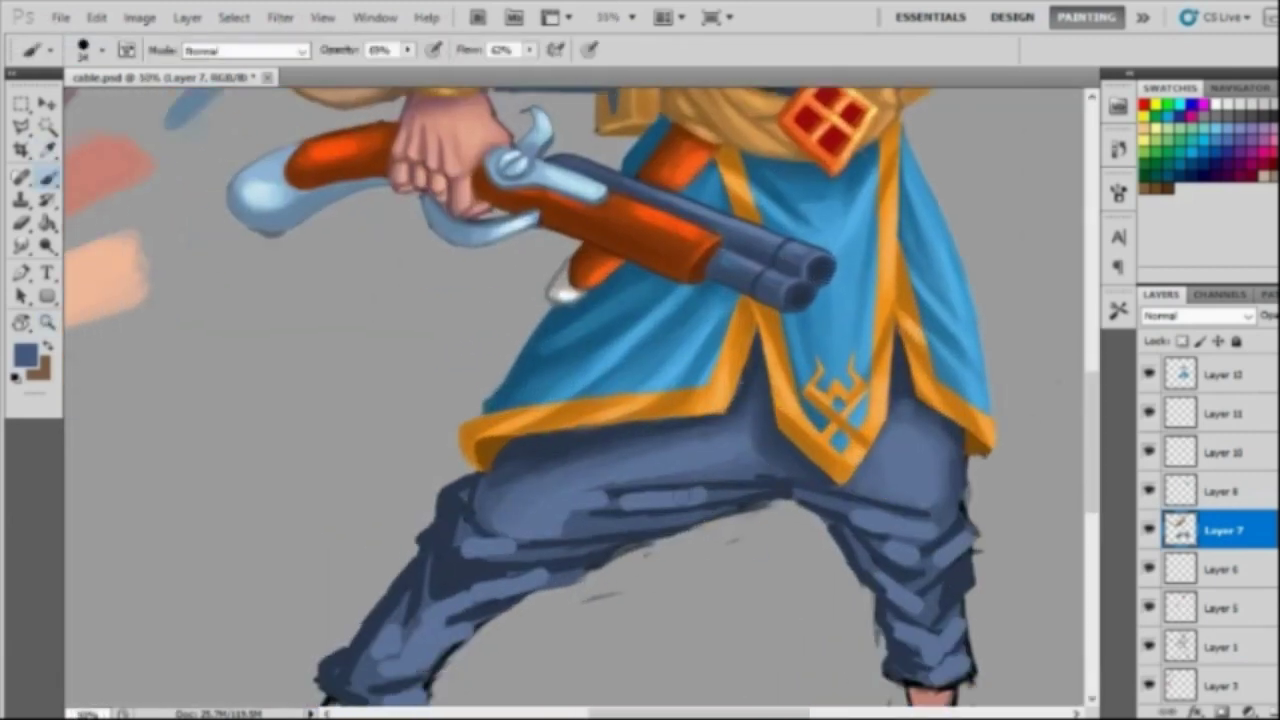
Step: Resize the brush and sample navy and lighter blue tones from the trousers
right_click(725, 466)
key(Return)
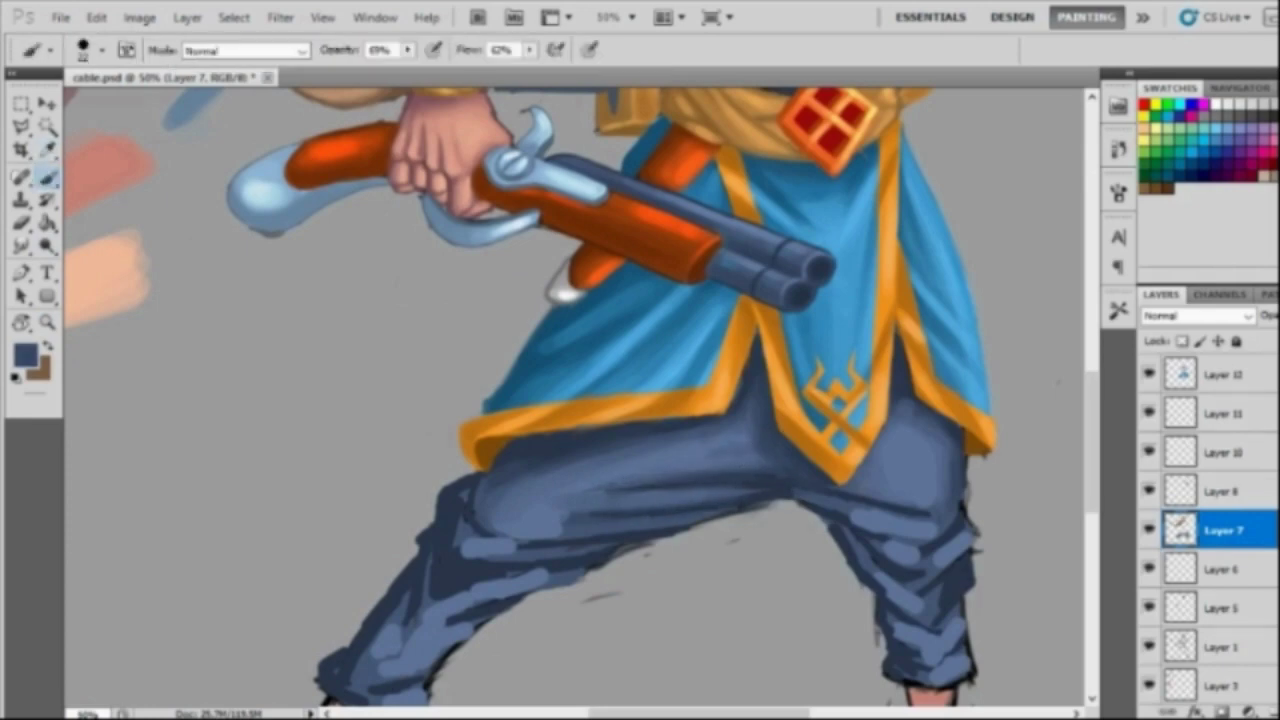
alt+click(770, 460)
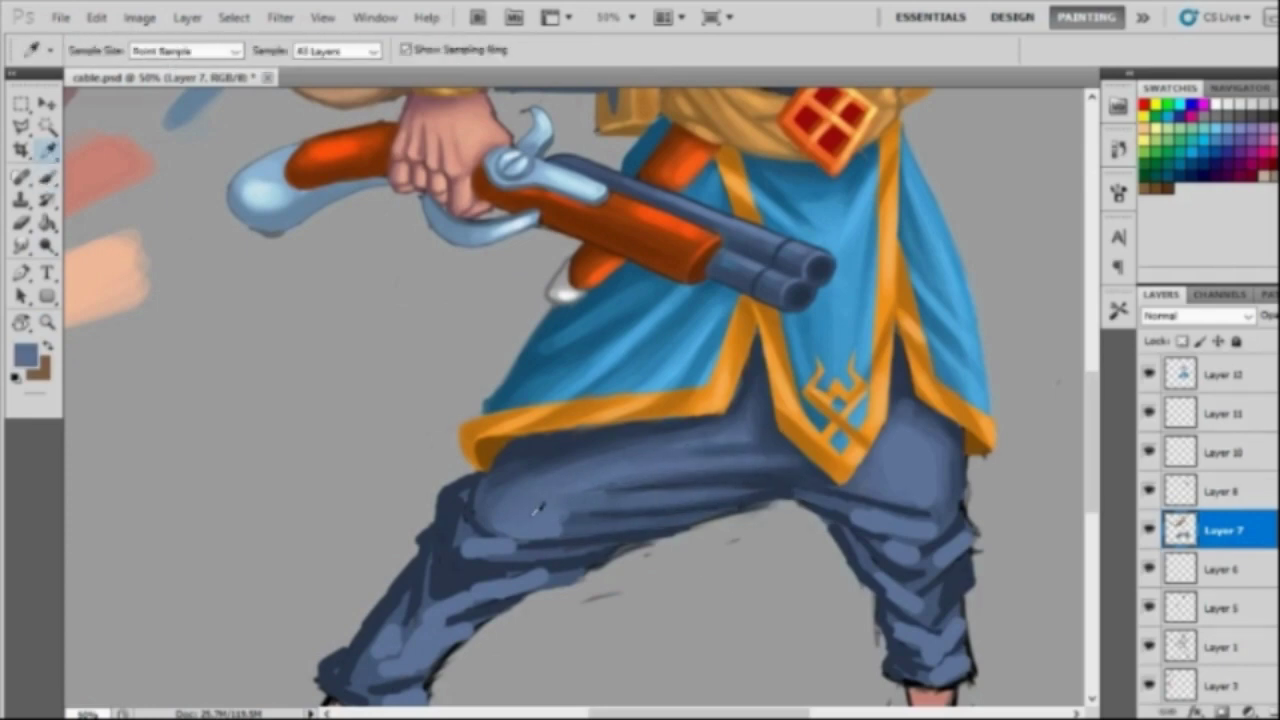
alt+click(600, 505)
right_click(560, 505)
key(Return)
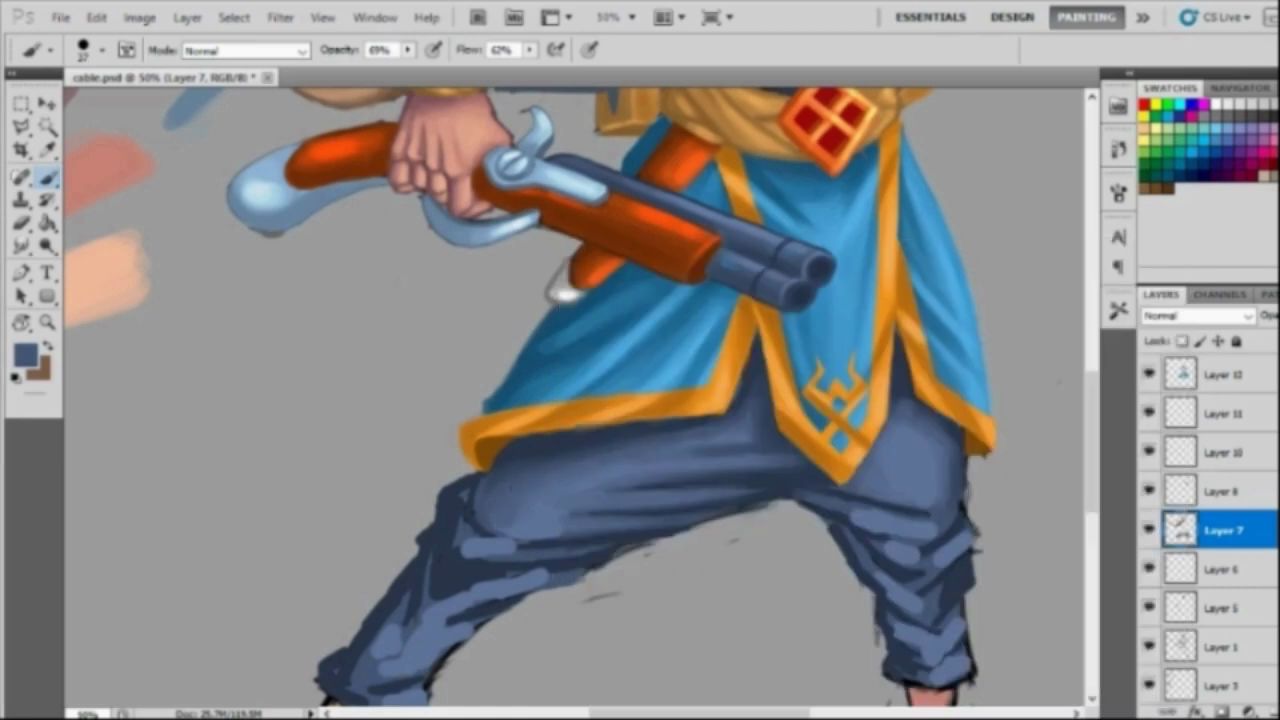
alt+click(497, 517)
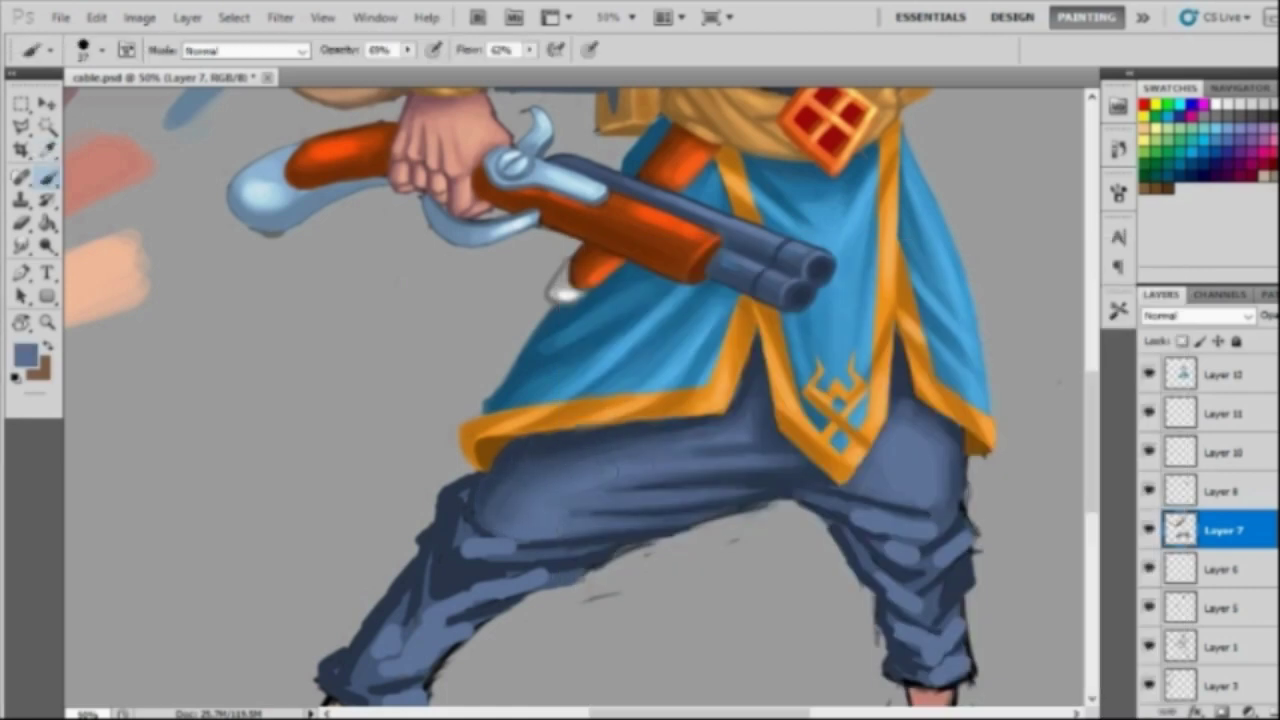
Step: Shade the left thigh with darker navy, then resample lighter blues for blending
drag(540, 400, 495, 388)
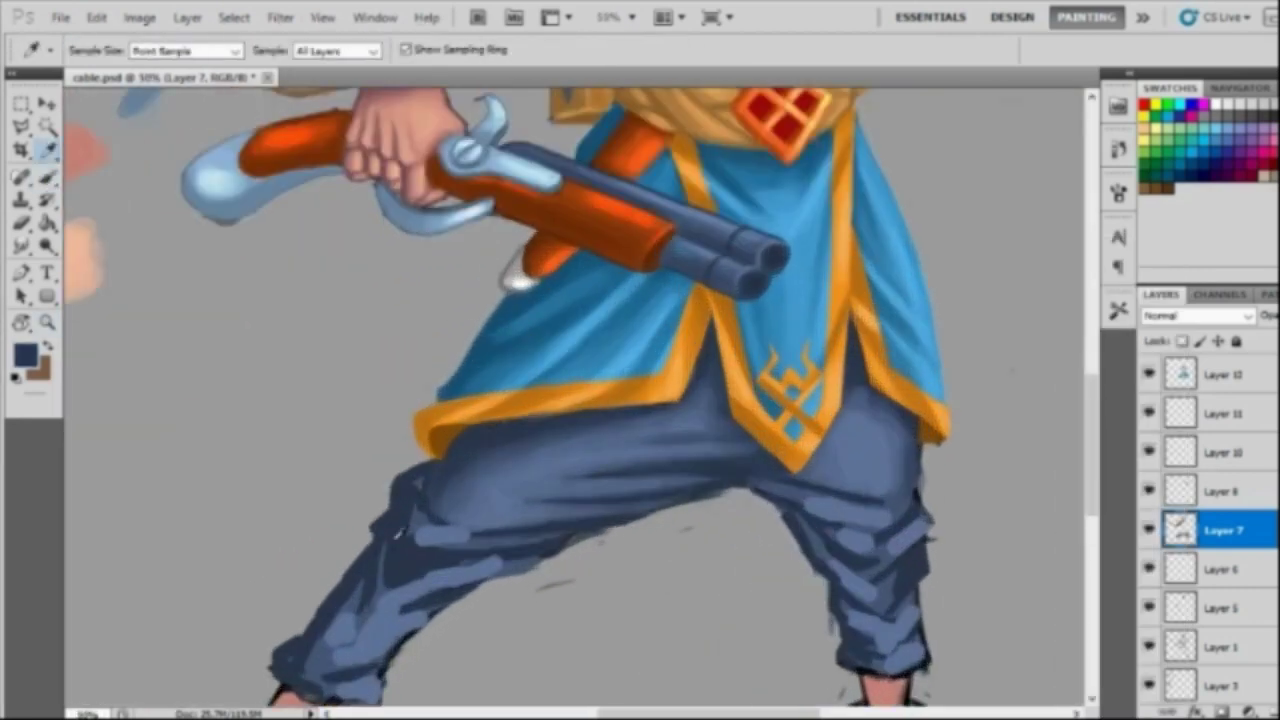
alt+click(415, 505)
mouse_move(420, 510)
mouse_down()
mouse_move(460, 540)
mouse_move(510, 535)
mouse_up()
alt+click(450, 500)
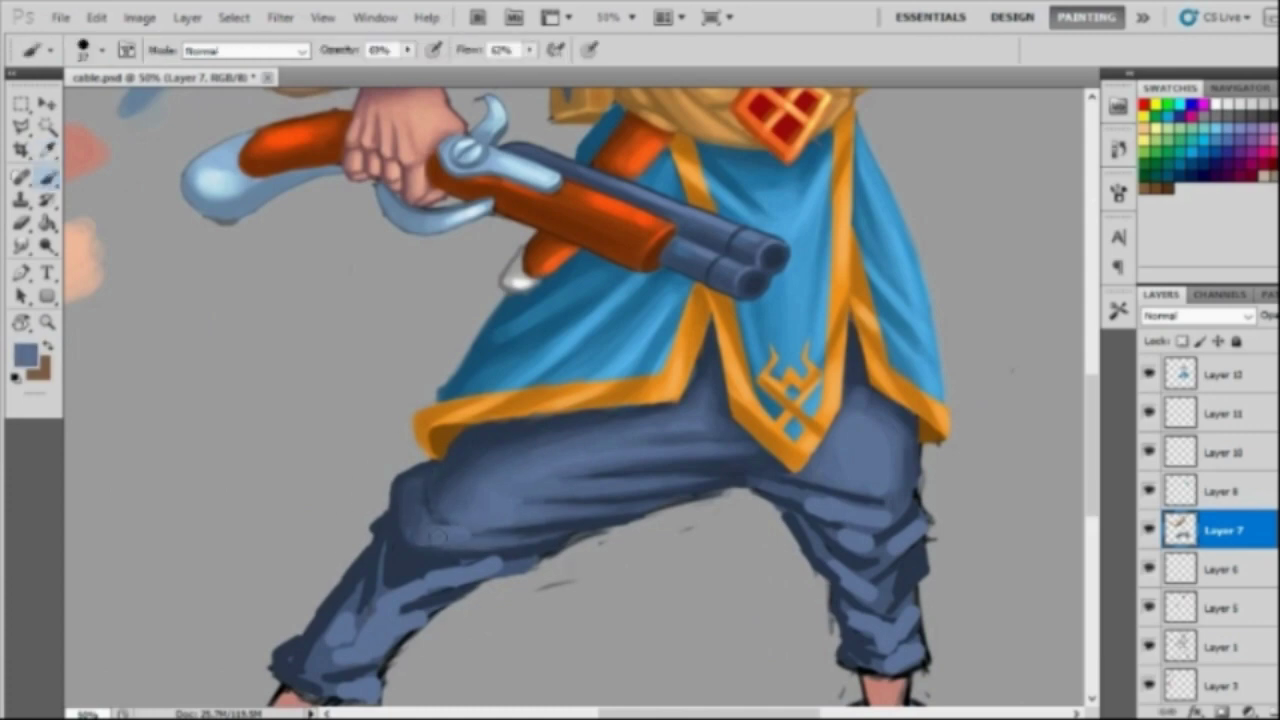
alt+click(458, 440)
right_click(450, 234)
key(Return)
alt+click(459, 524)
Step: Make Layer 23 visible again and return to the trousers layer, Layer 7
key(e)
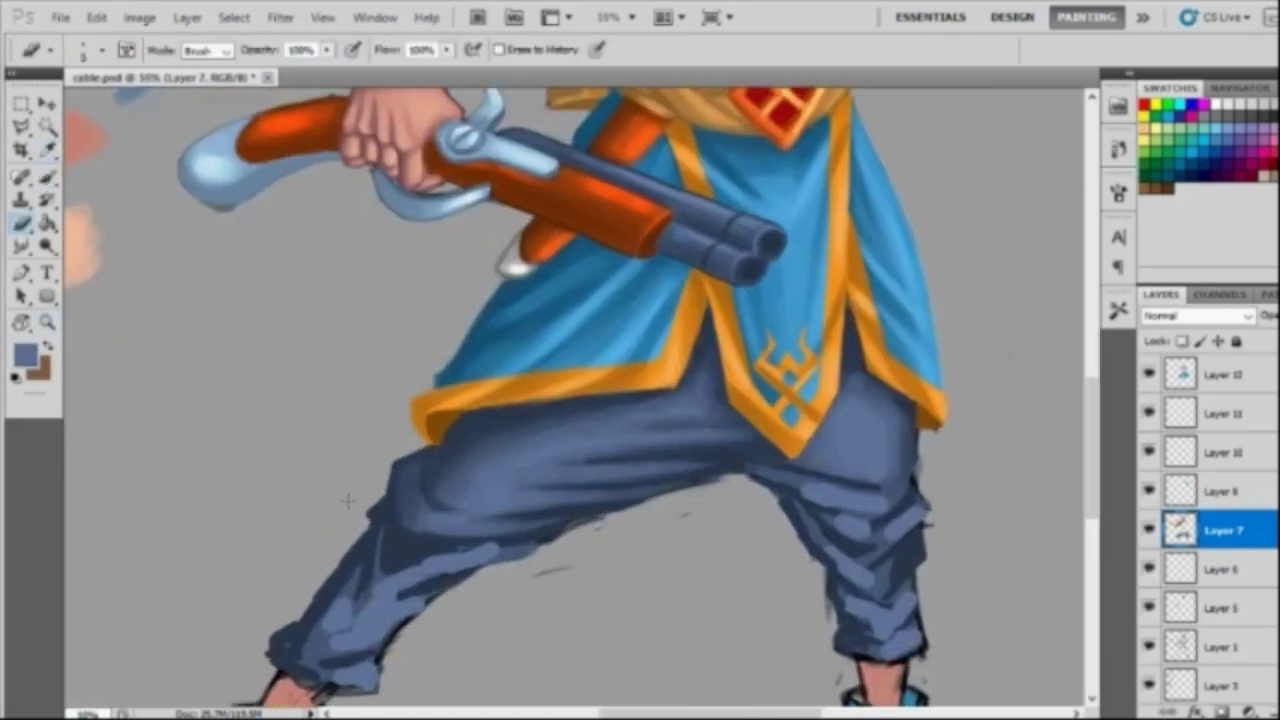
key(i)
scroll(1150, 380, up, 3)
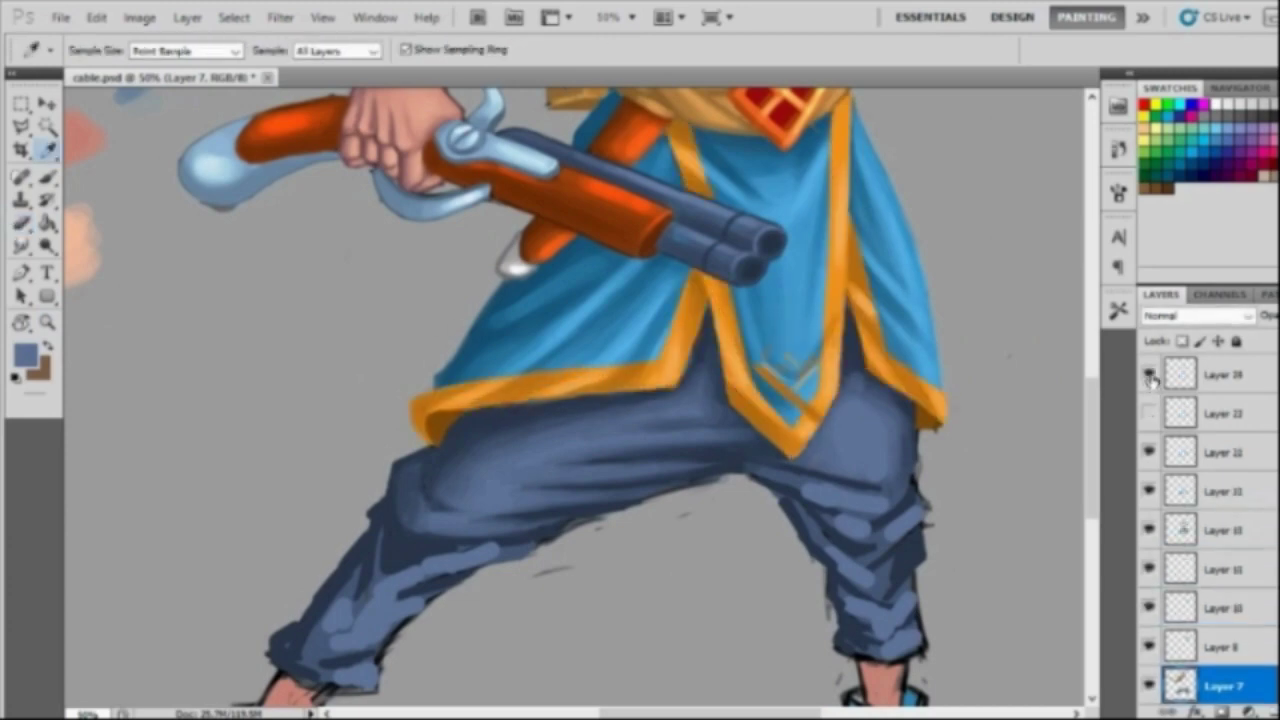
click(1150, 413)
key(b)
key(alt+bracketleft)
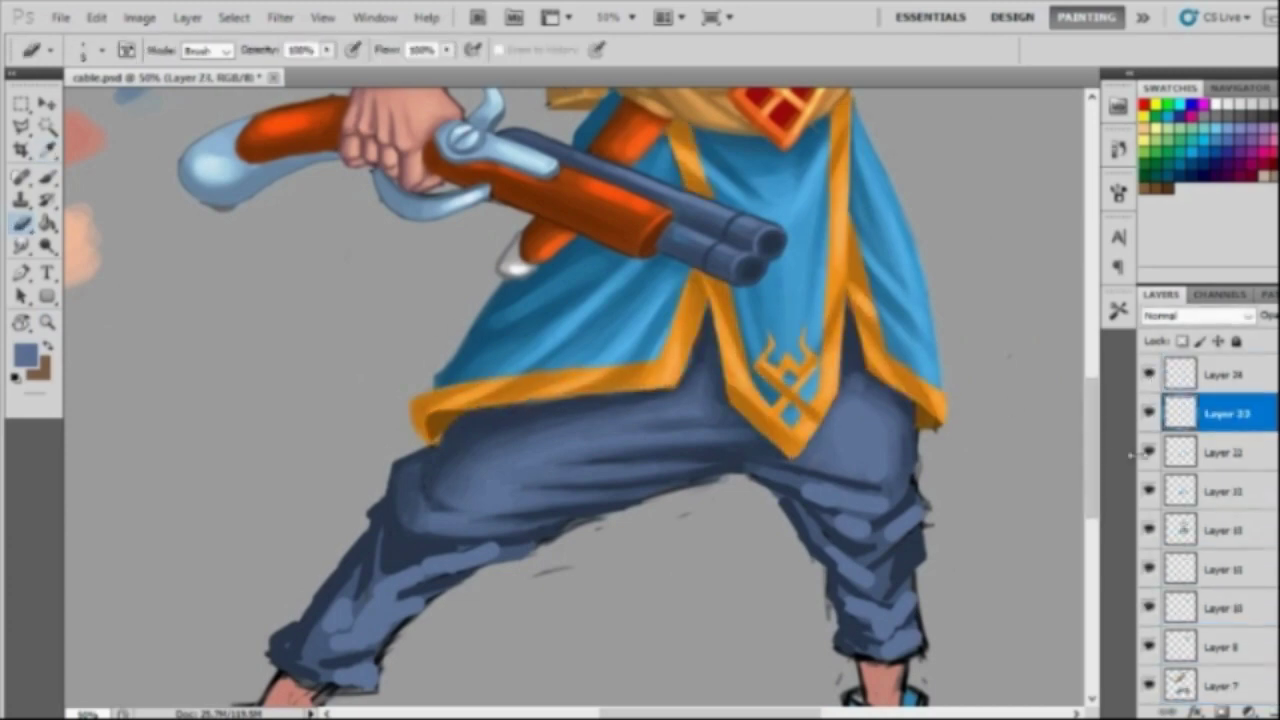
key(alt+bracketleft)
key(alt+bracketleft)
key(alt+bracketleft)
key(alt+bracketleft)
key(b)
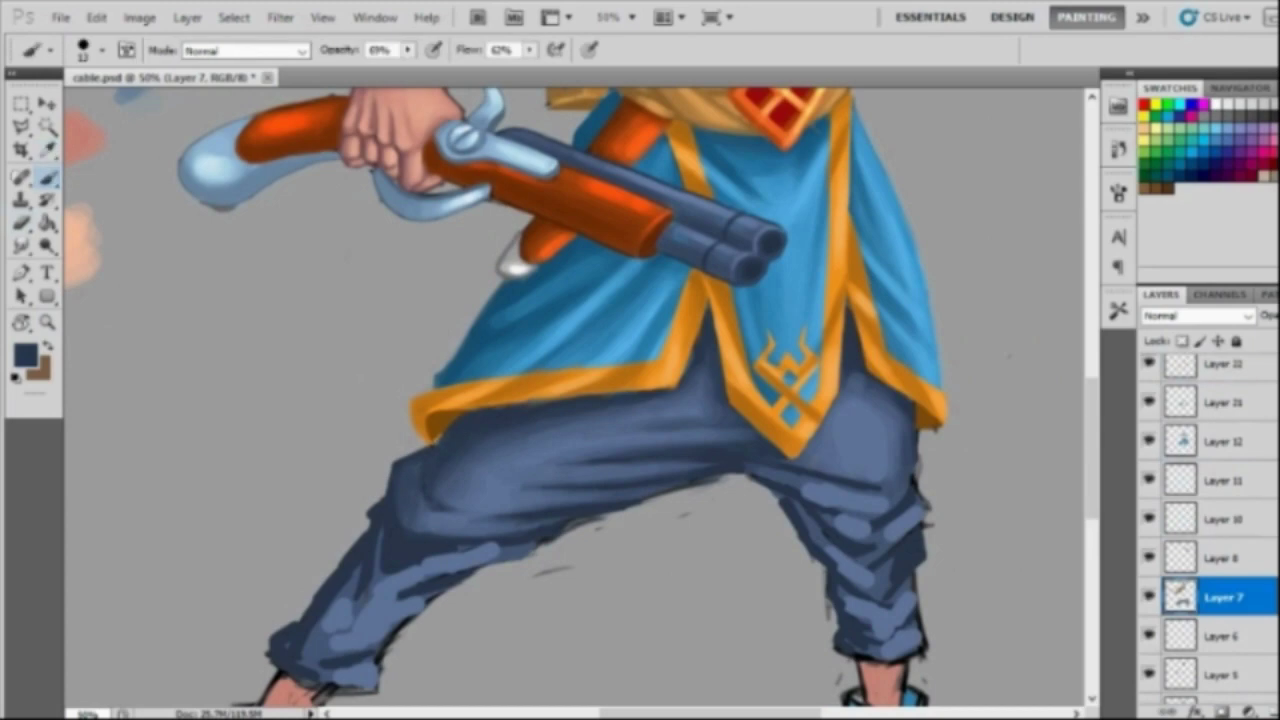
key(alt+bracketright)
key(alt+bracketright)
key(alt+bracketright)
key(e)
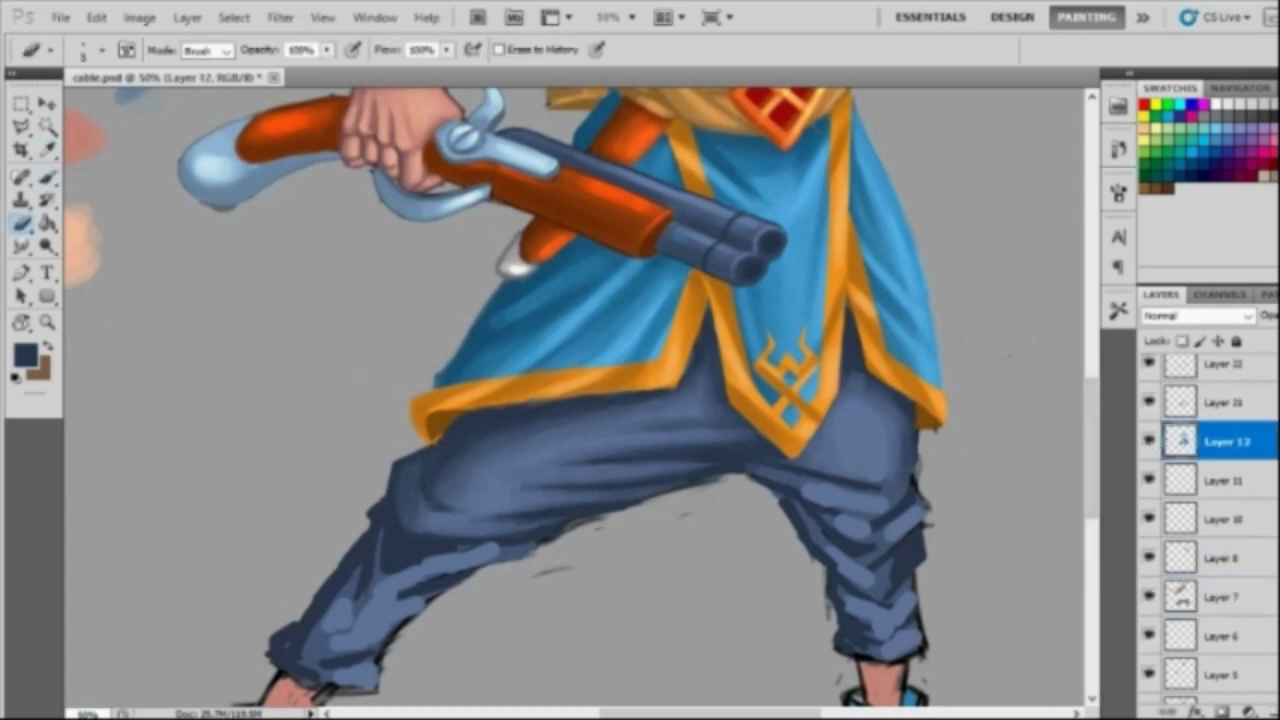
key(b)
Step: Resize the brush and sample lighter blues from the lower trouser folds
alt+click(452, 540)
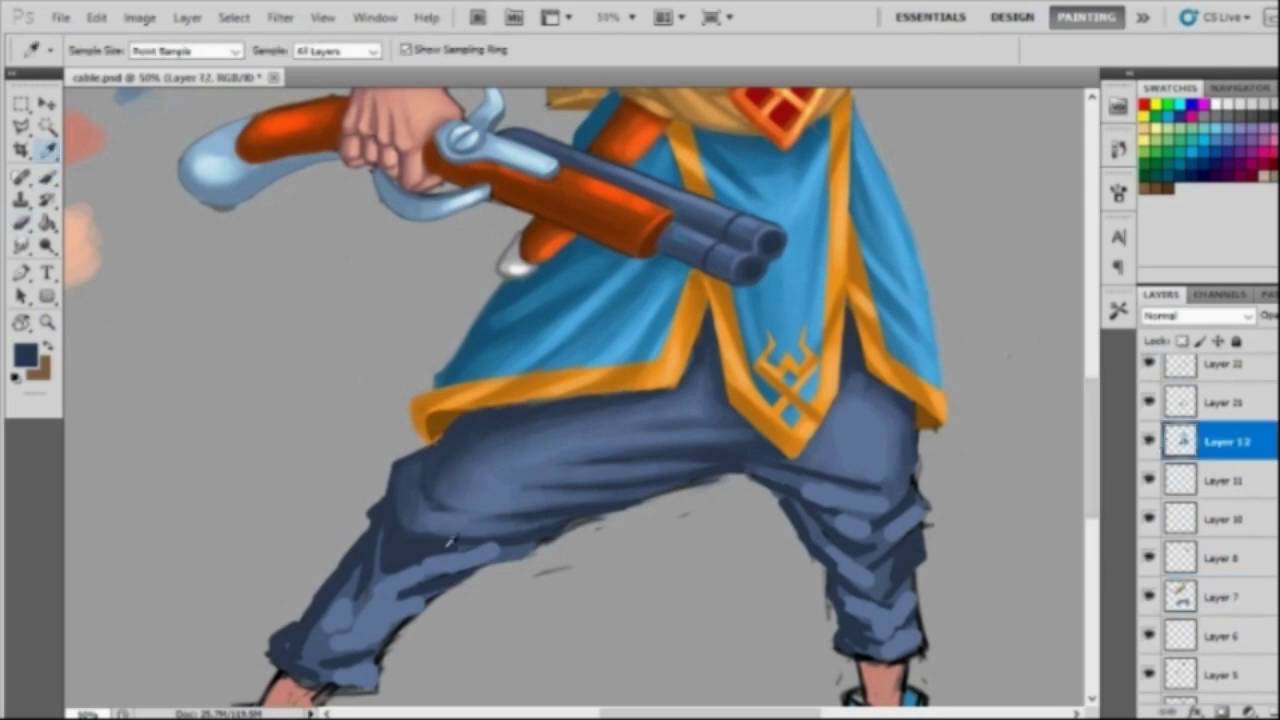
right_click(450, 540)
key(Escape)
key(alt+bracketleft)
key(alt+bracketleft)
key(alt+bracketleft)
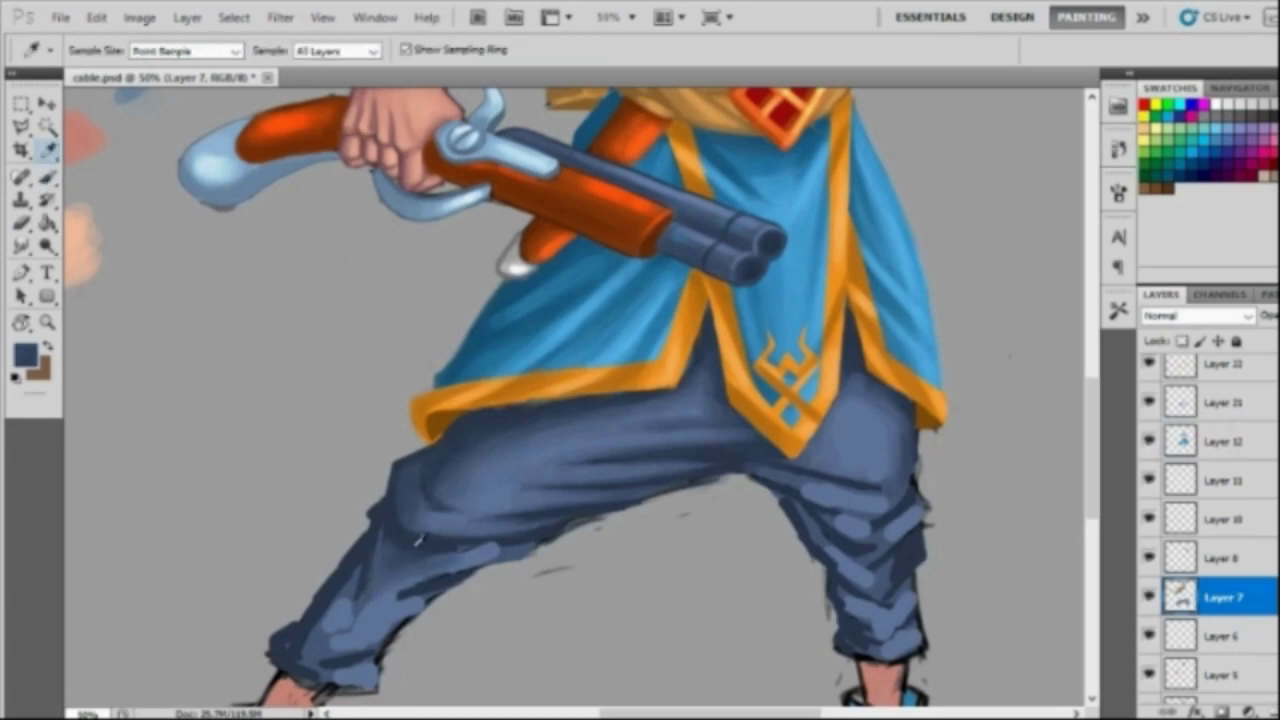
alt+click(390, 600)
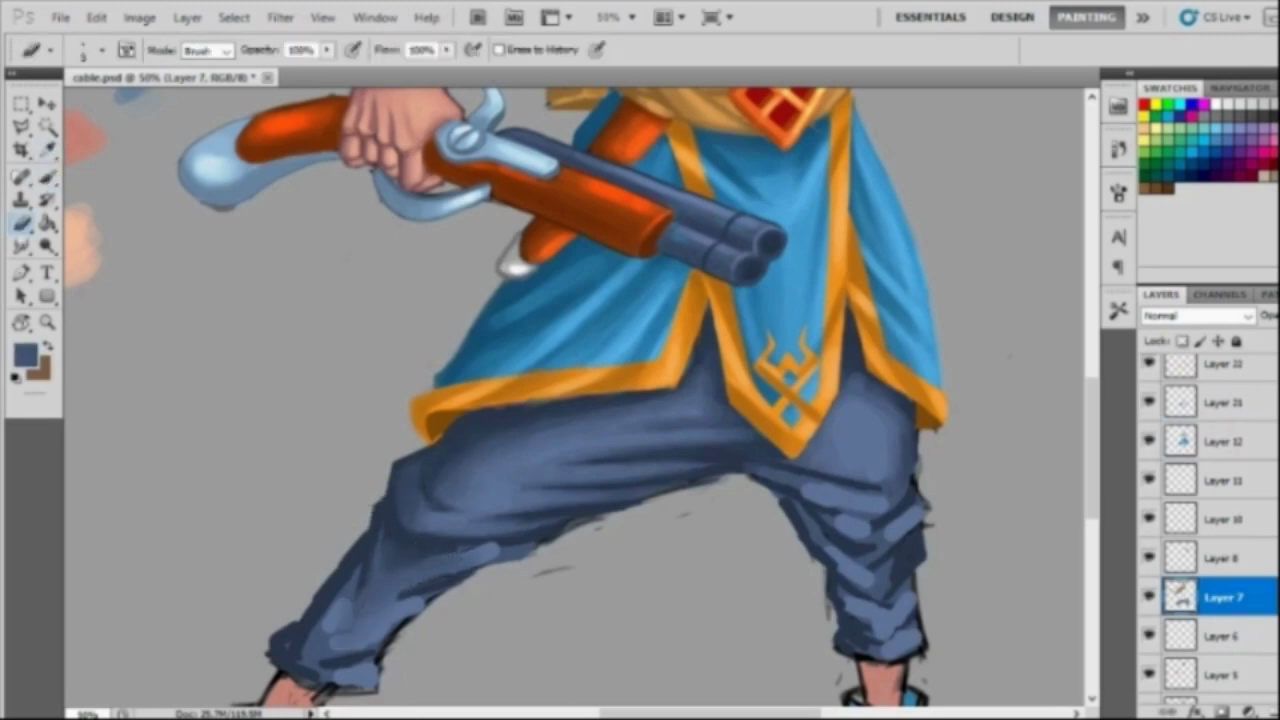
alt+click(343, 610)
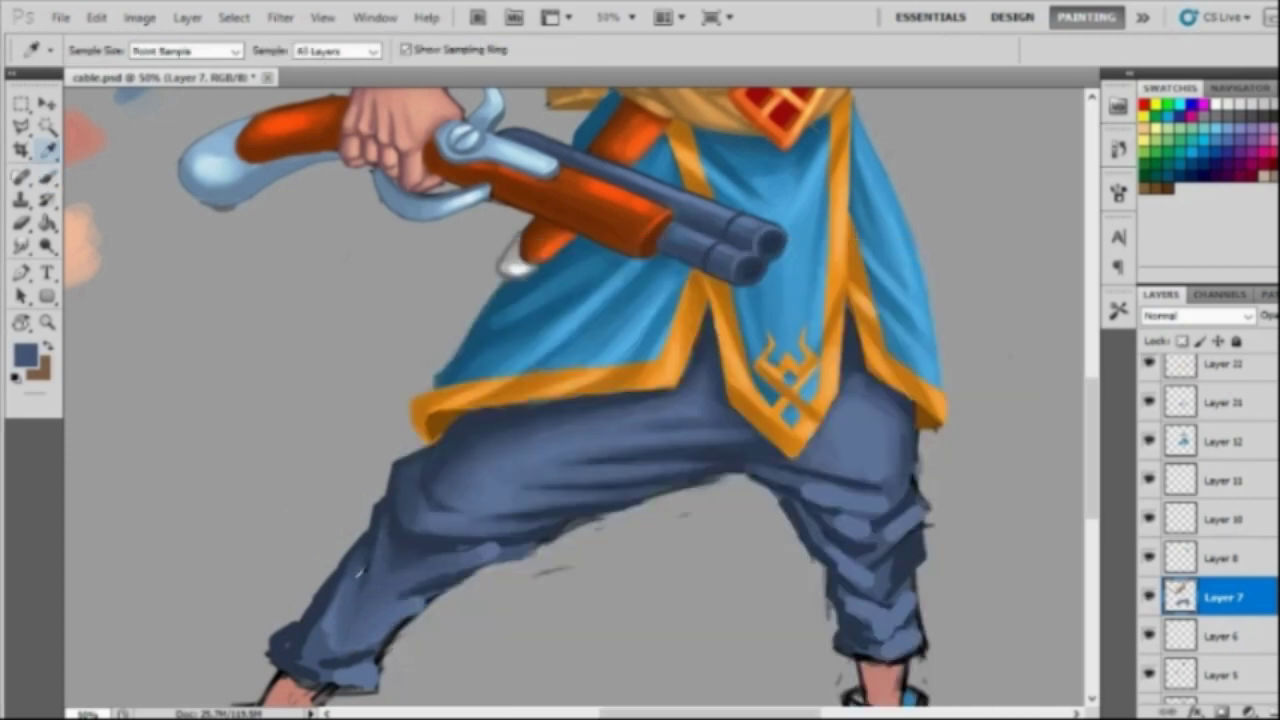
alt+click(340, 588)
scroll(597, 541, down, 2)
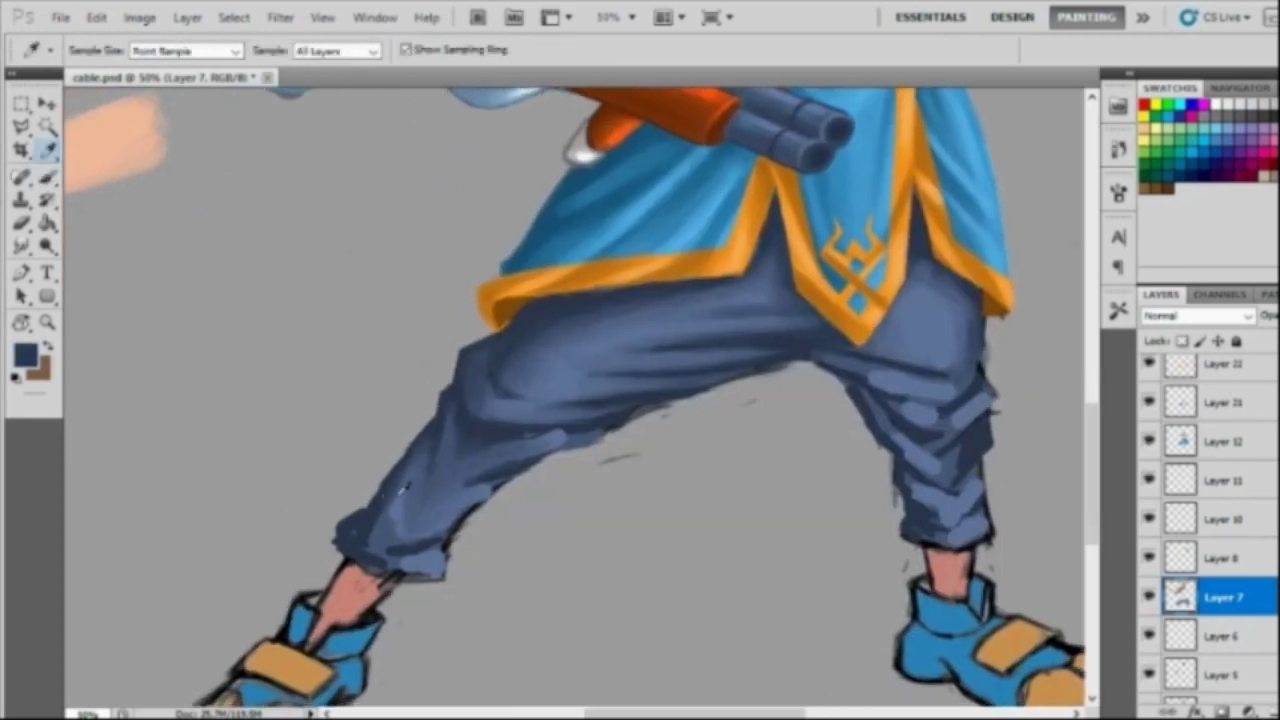
scroll(597, 541, down, 2)
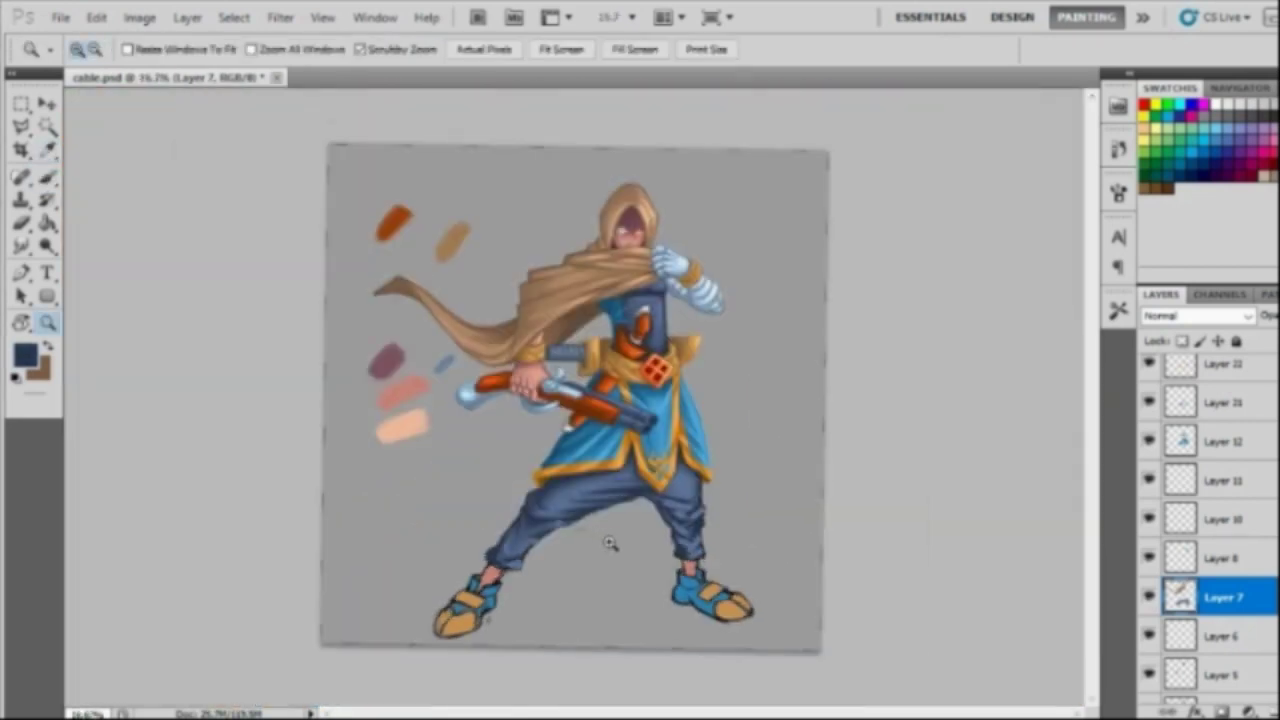
Step: Sample dark navy and steel blue from the trousers and resize the brush
scroll(552, 473, up, 2)
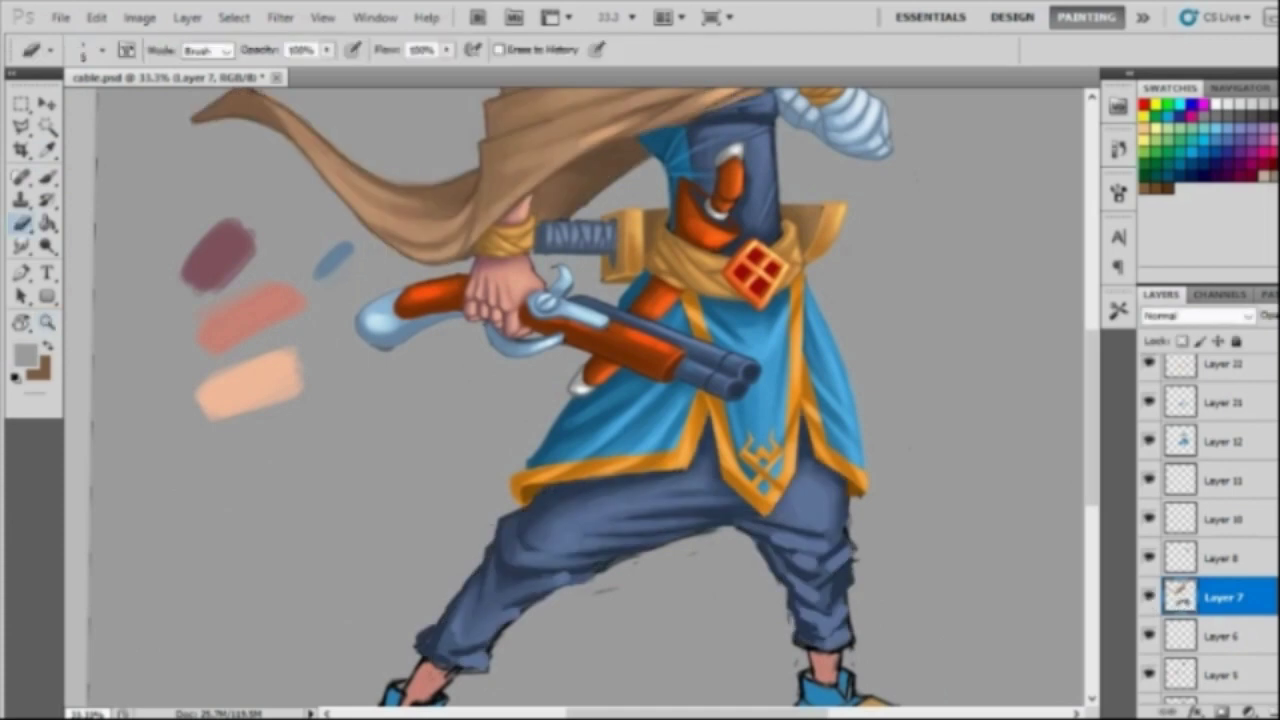
key(alt)
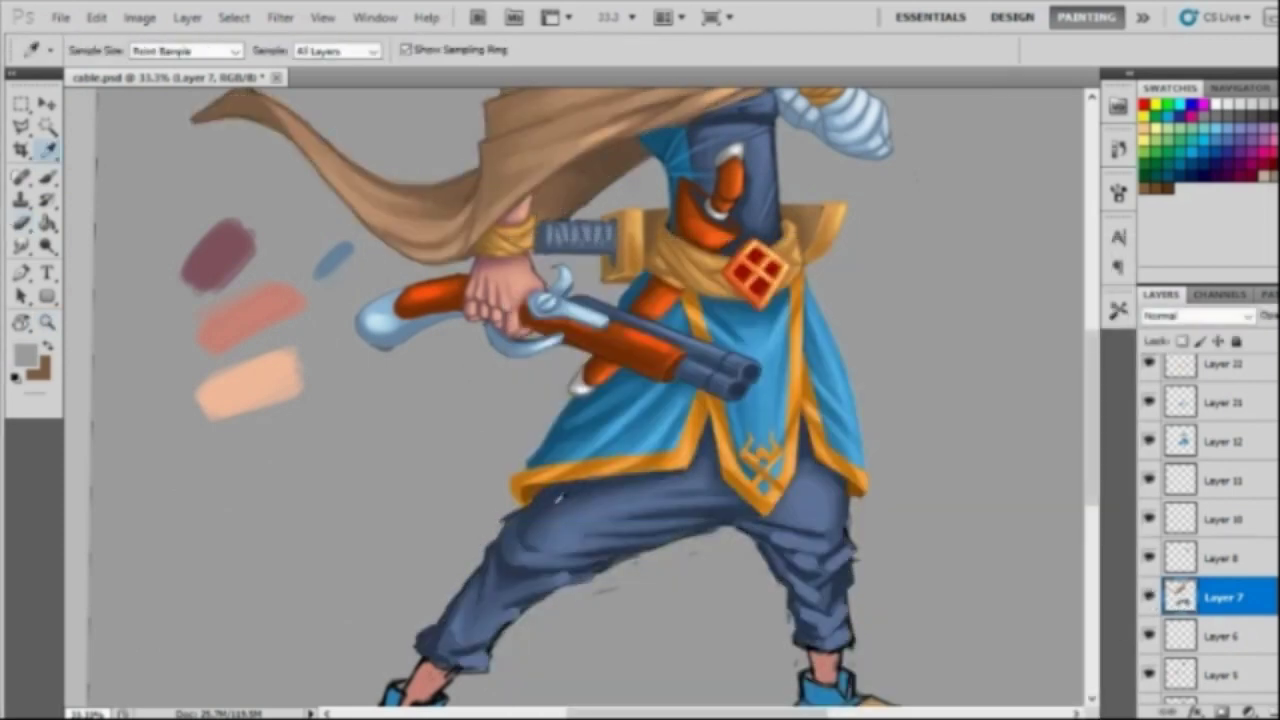
alt+click(558, 497)
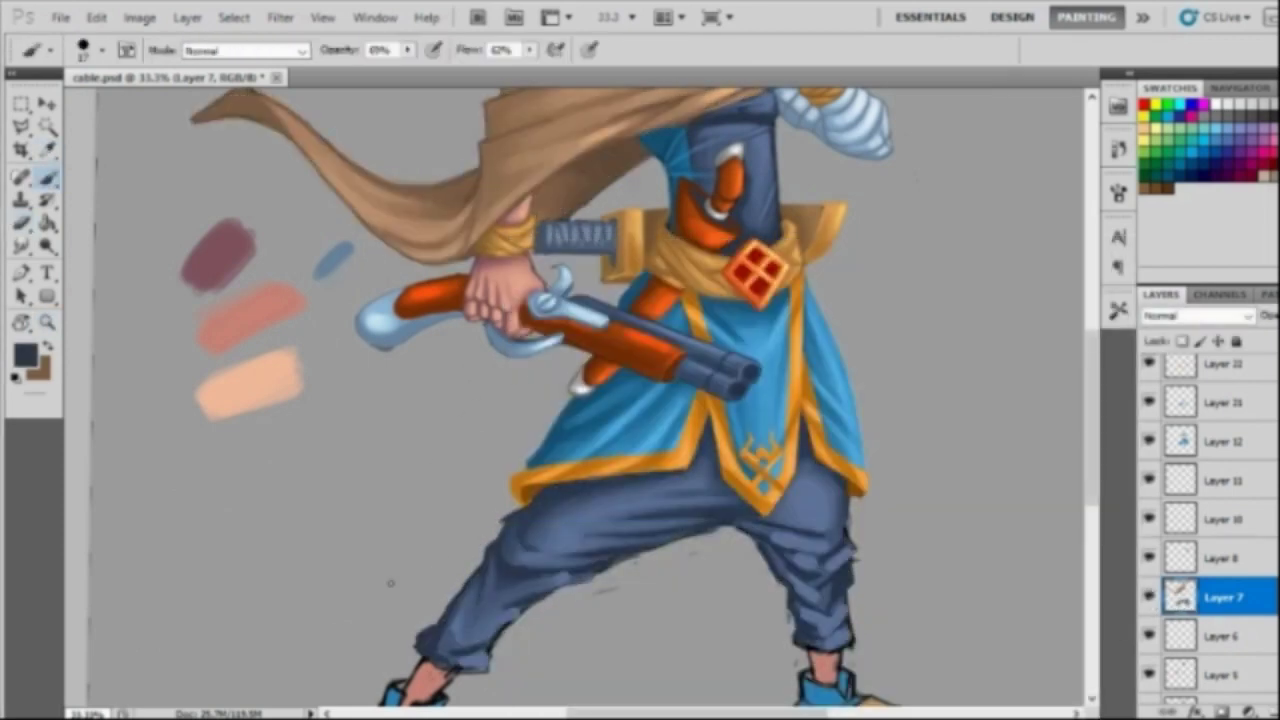
right_click(458, 632)
key(Return)
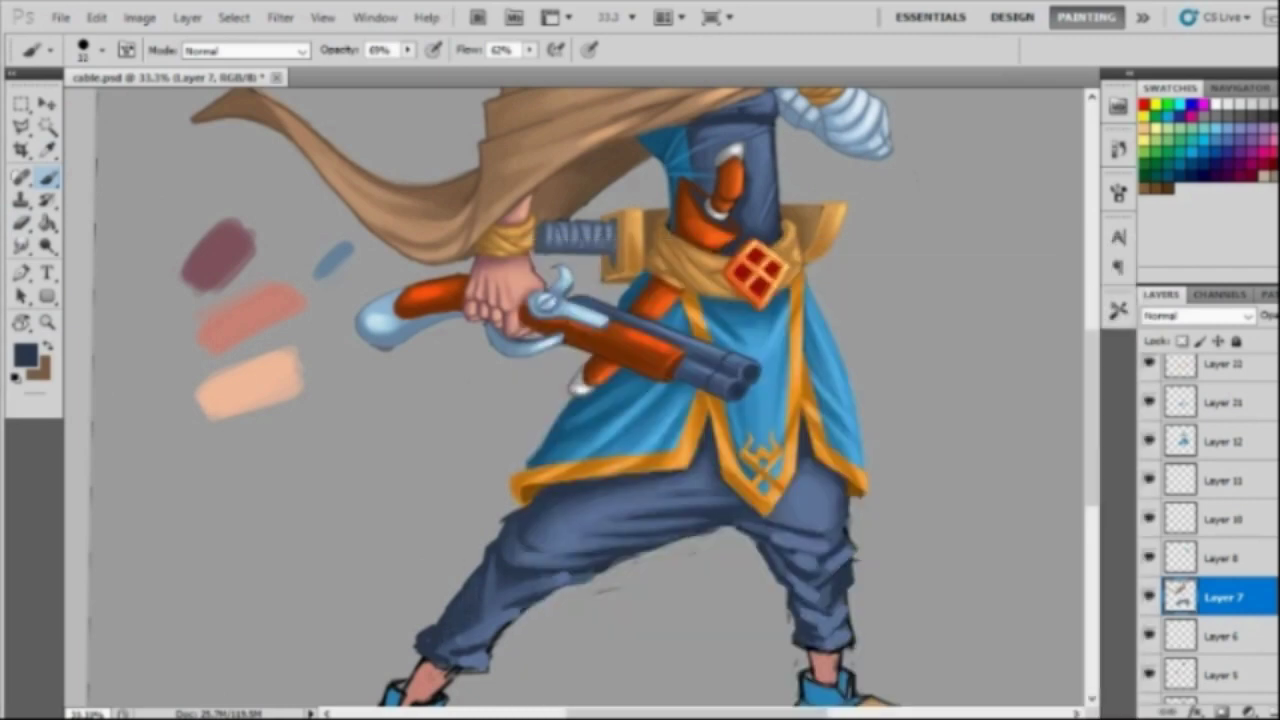
alt+click(476, 625)
right_click(440, 597)
key(Return)
key(e)
key(b)
Step: Erase stray strokes and paint dark navy folds on the upper trouser legs
scroll(416, 567, down, 2)
key(e)
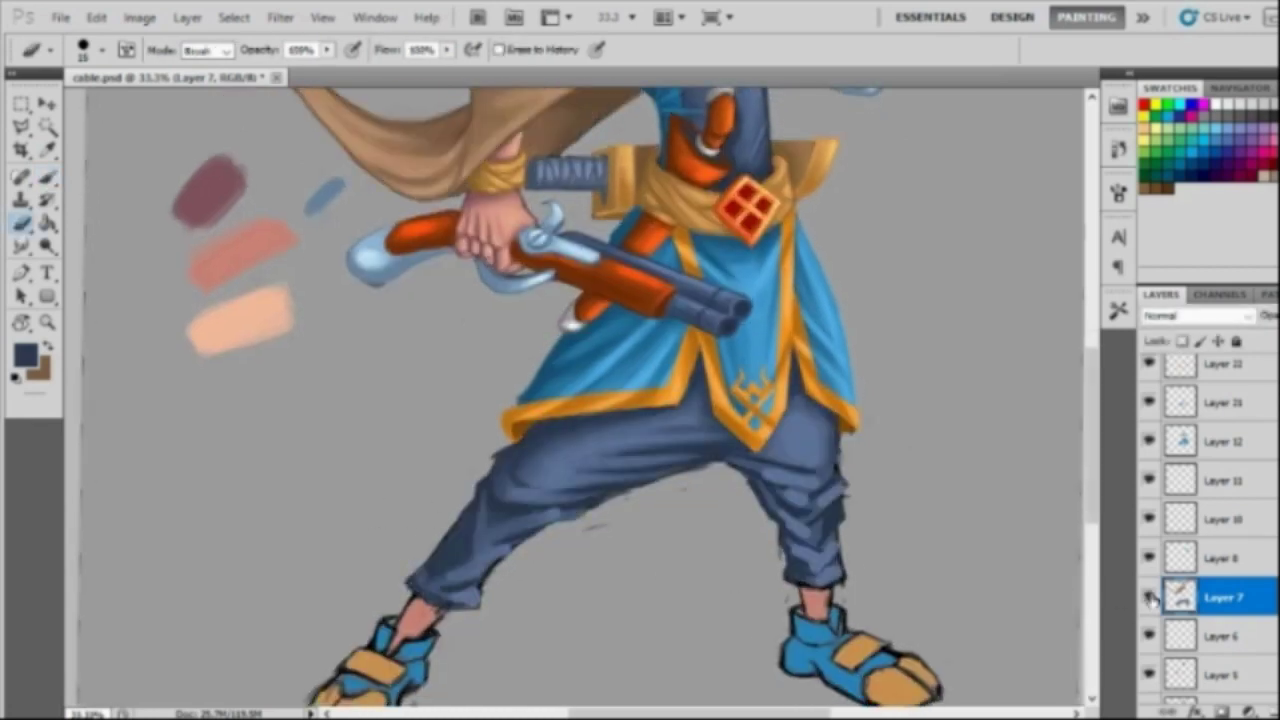
key(z)
alt+click(571, 651)
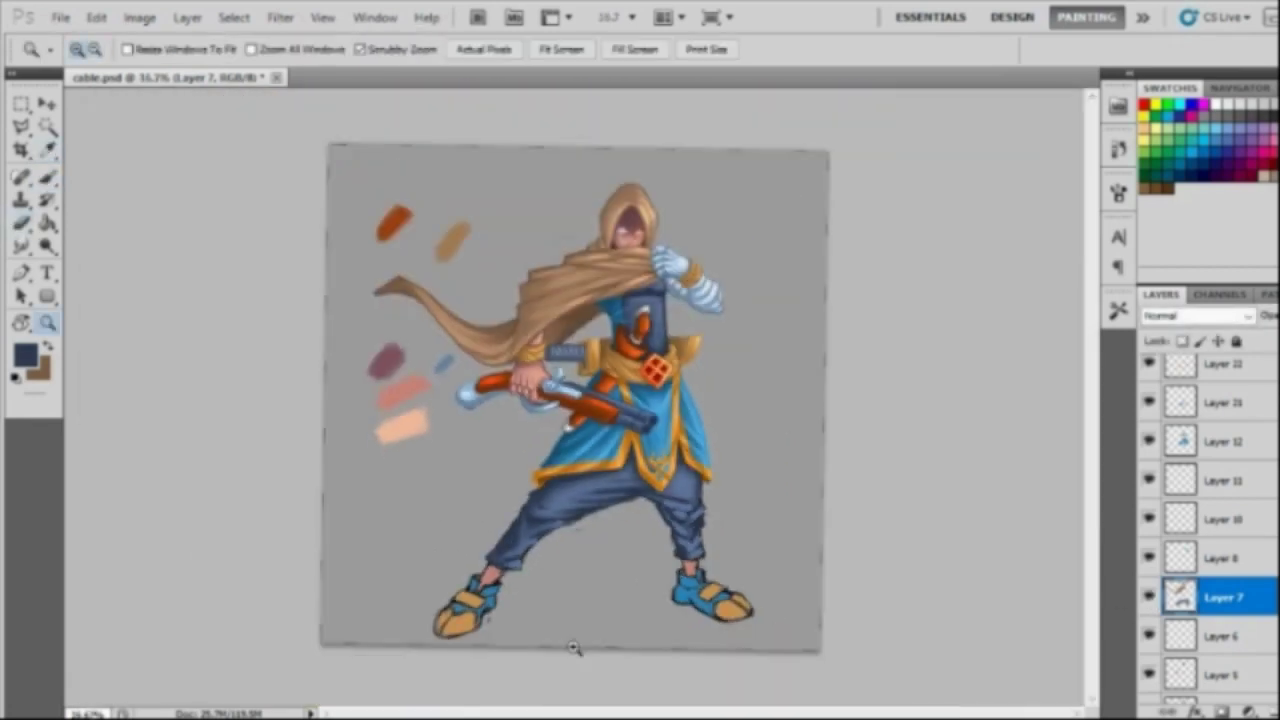
click(553, 604)
key(b)
alt+click(600, 480)
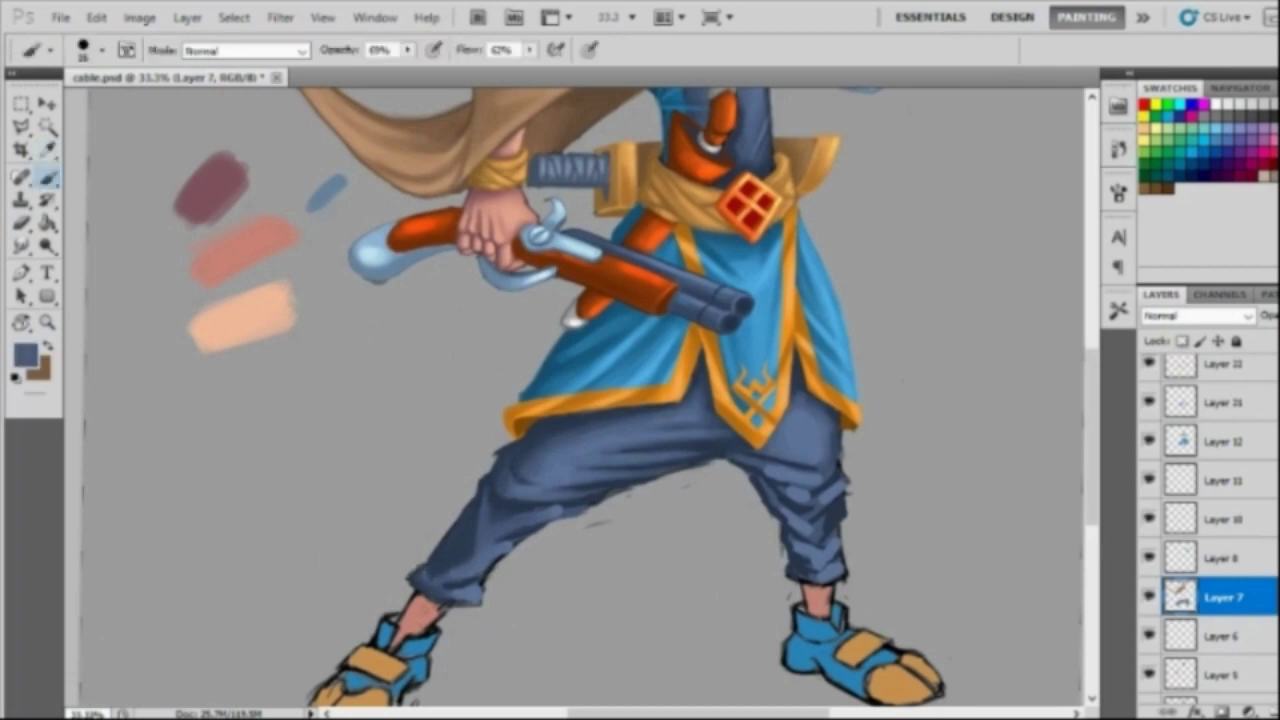
alt+click(429, 589)
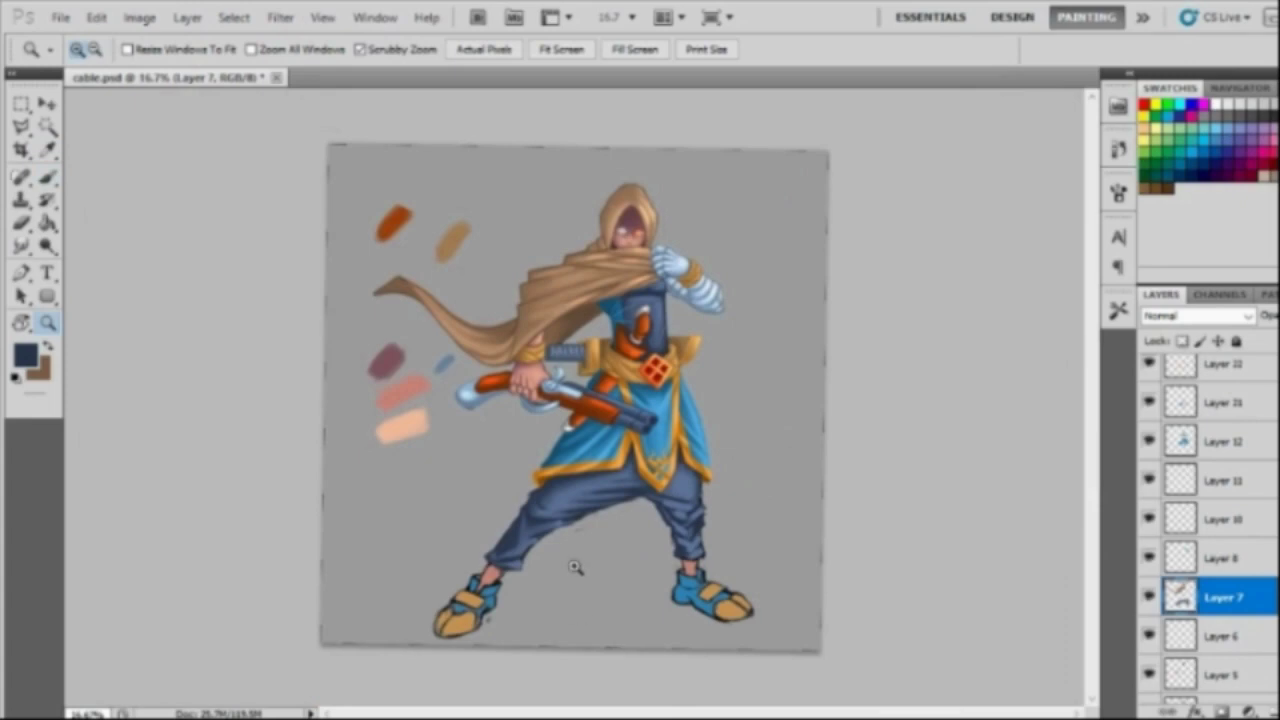
drag(577, 567, 443, 577)
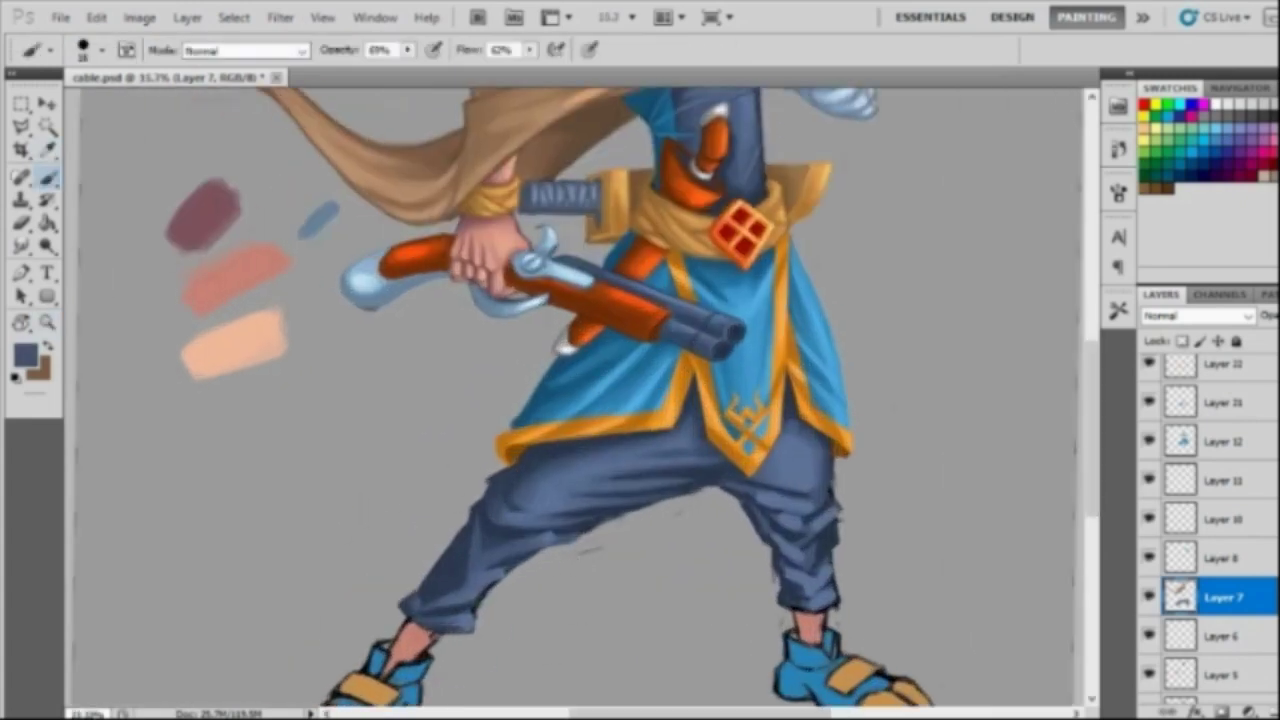
Step: Paint alternating navy and slate blue fold strokes down the mid and lower legs
key(b)
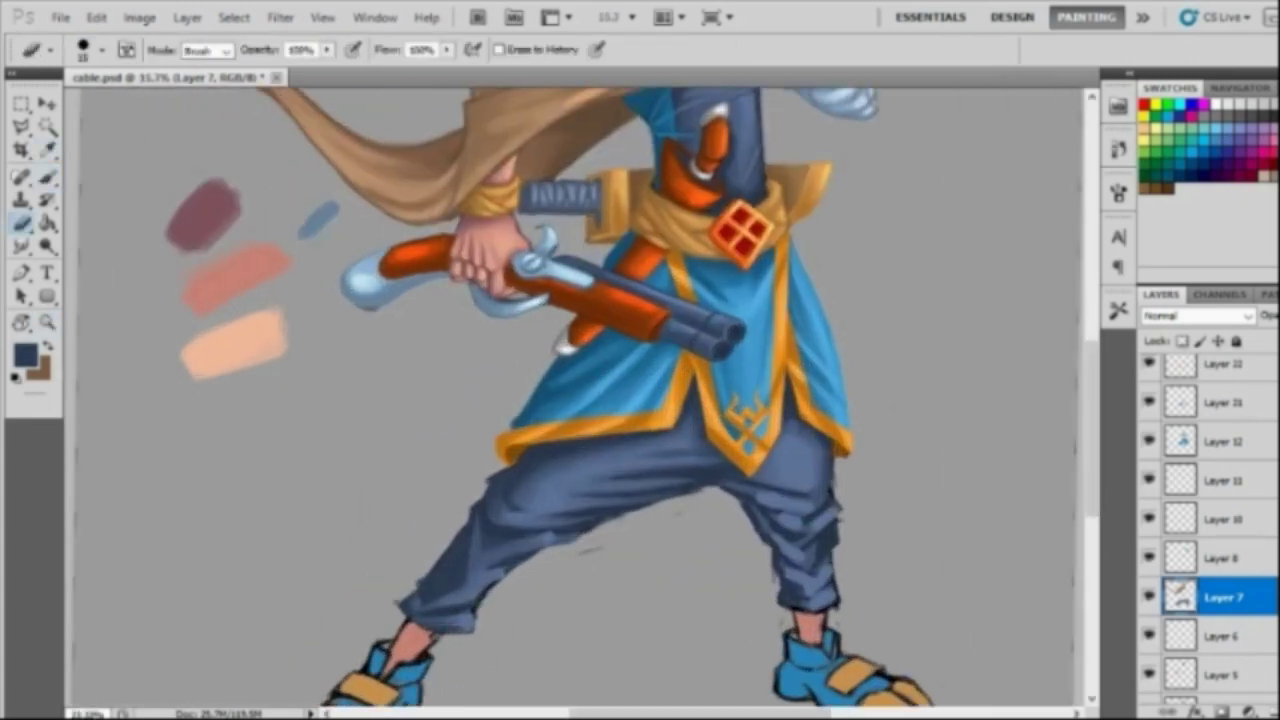
drag(458, 532, 571, 609)
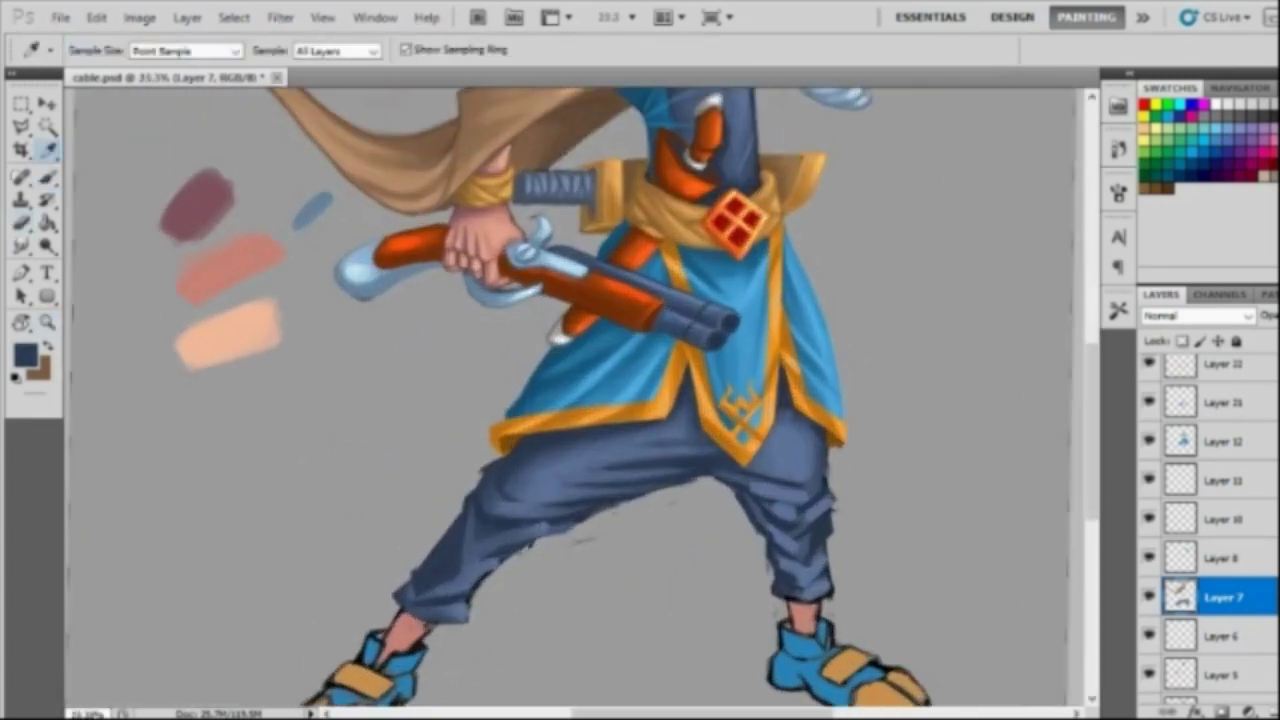
alt+click(545, 522)
alt+click(555, 527)
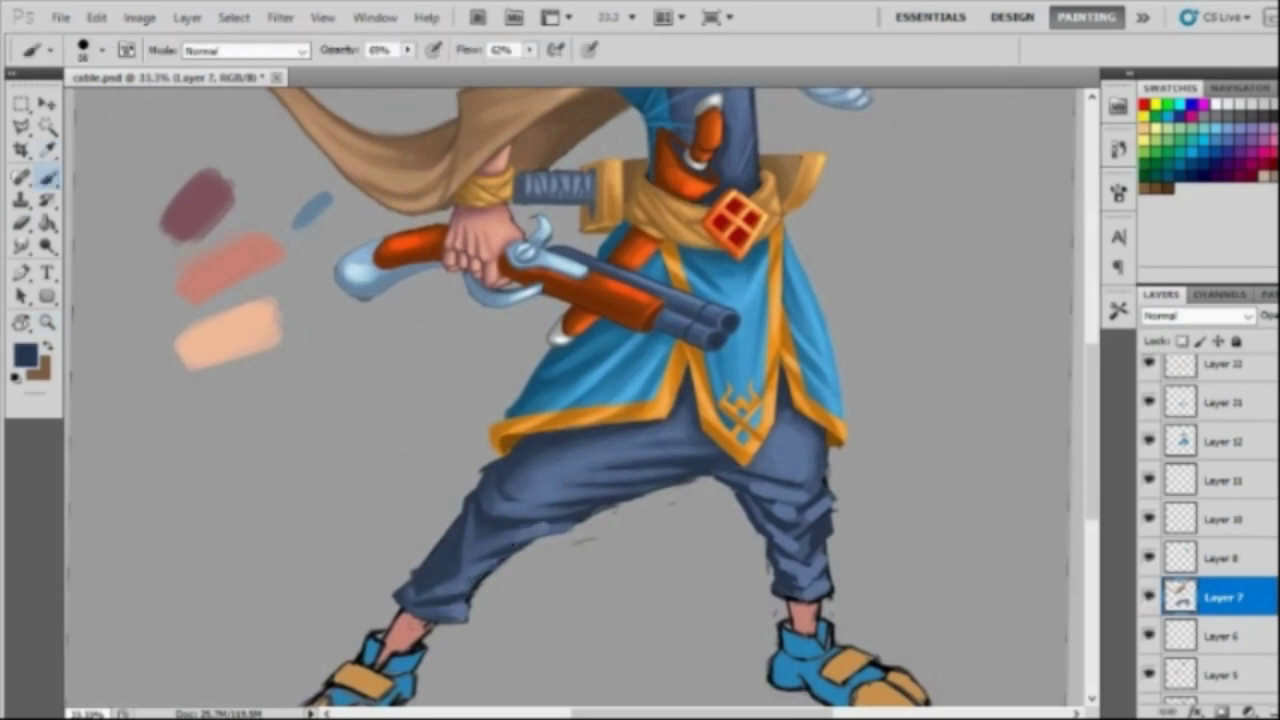
alt+click(470, 612)
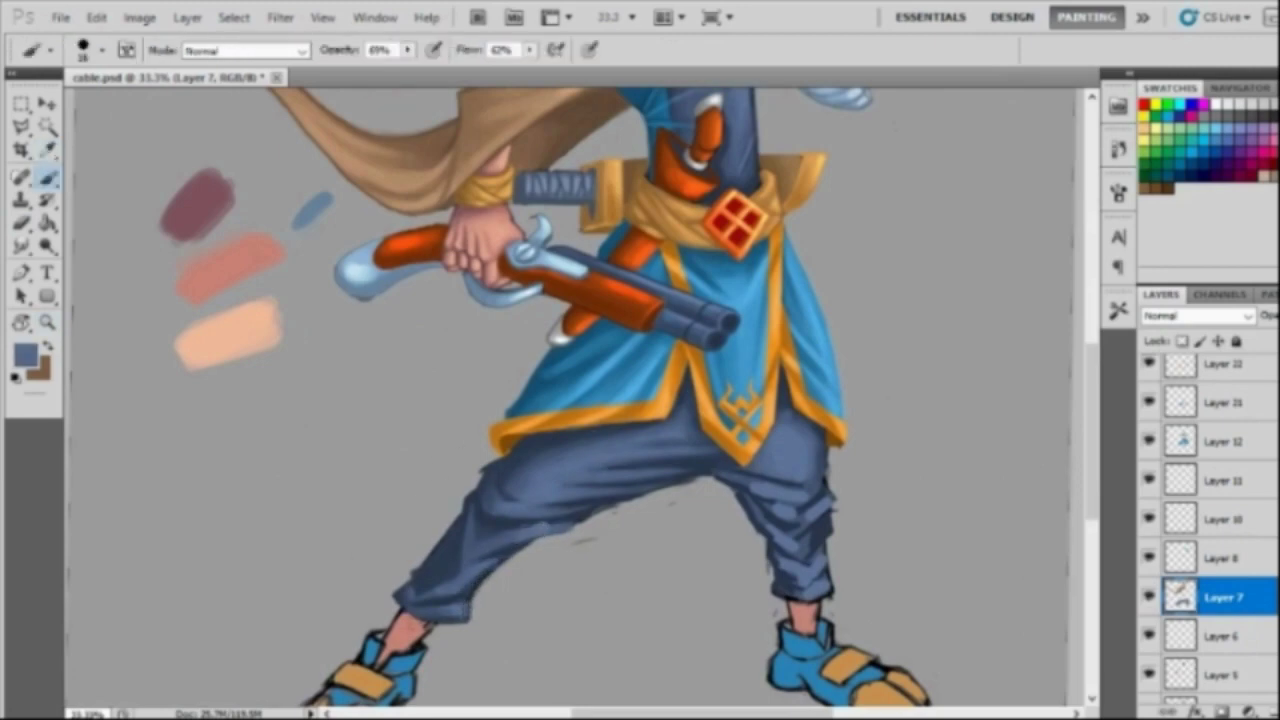
drag(400, 624, 600, 586)
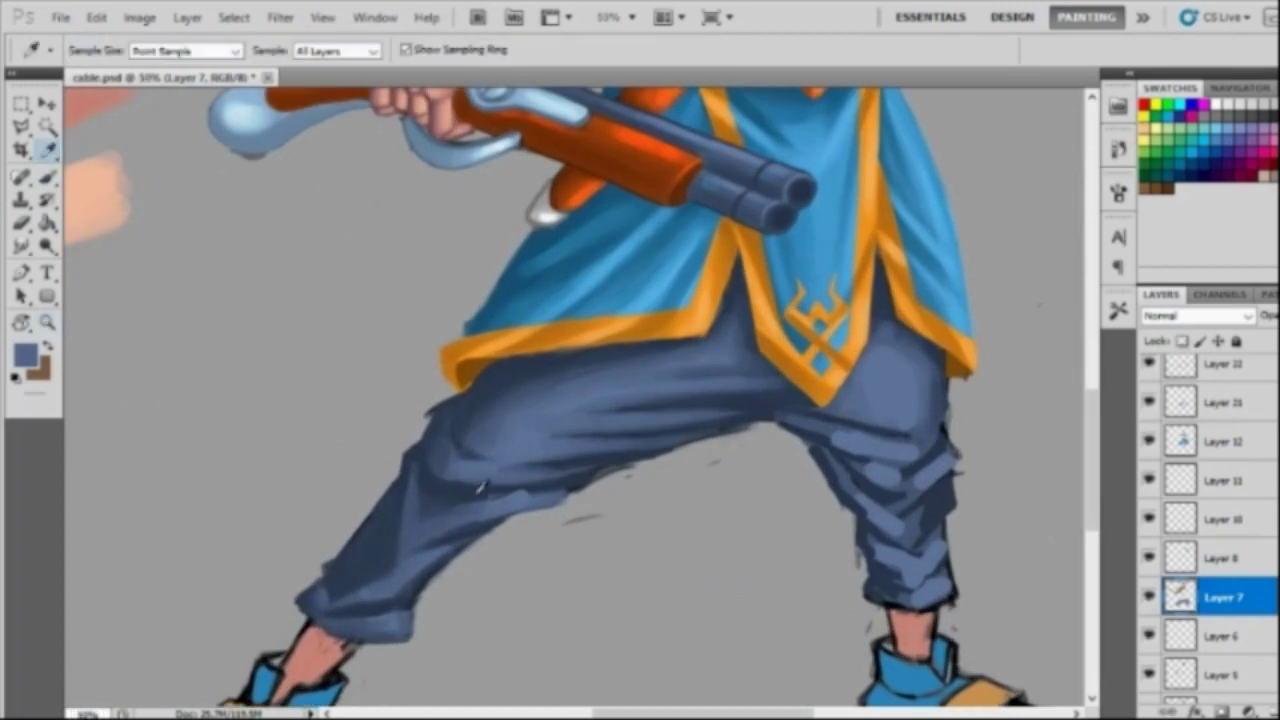
alt+click(700, 440)
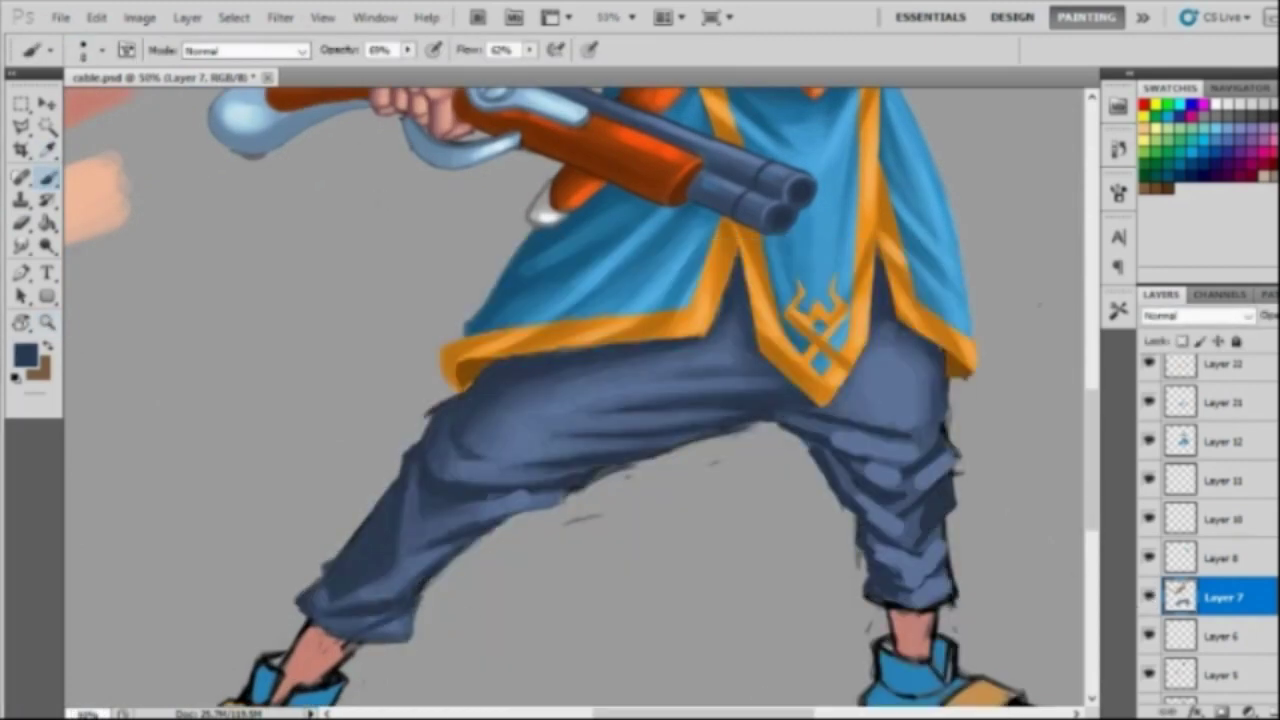
alt+click(400, 520)
Step: Resize the brush and refine knee folds in navy and slate blue, erasing stray marks
right_click(380, 500)
key(Escape)
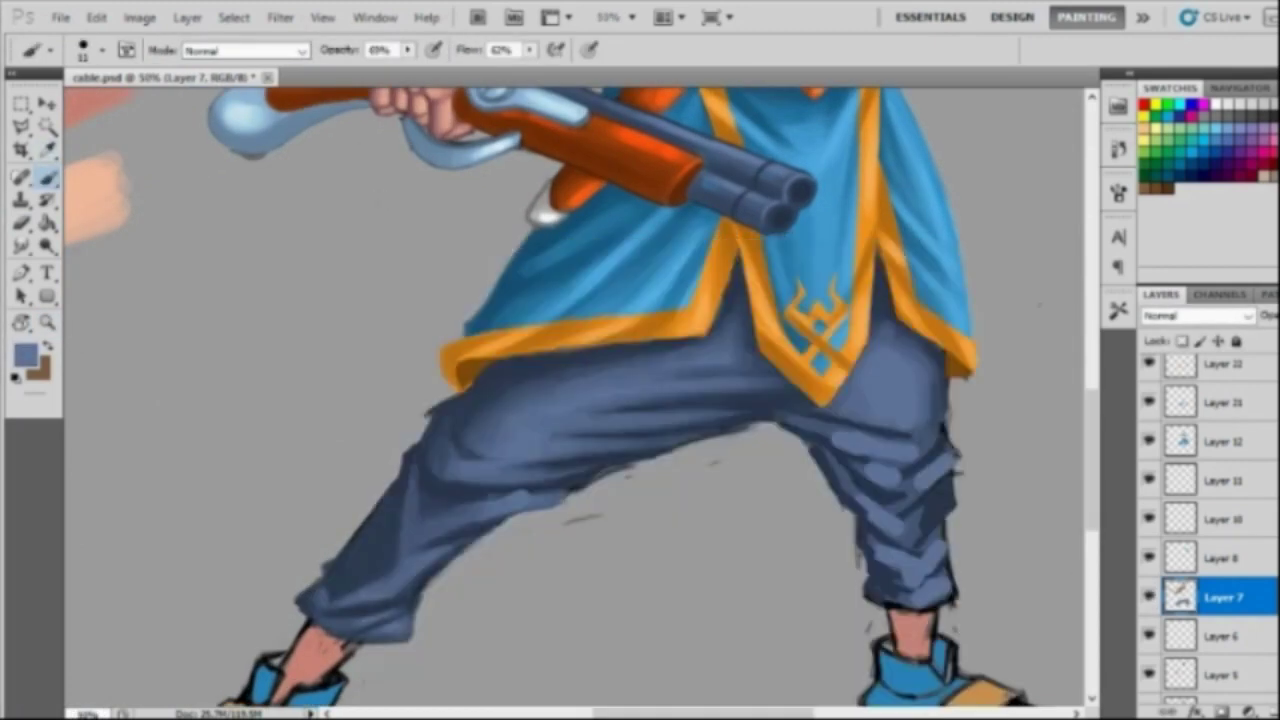
alt+click(516, 515)
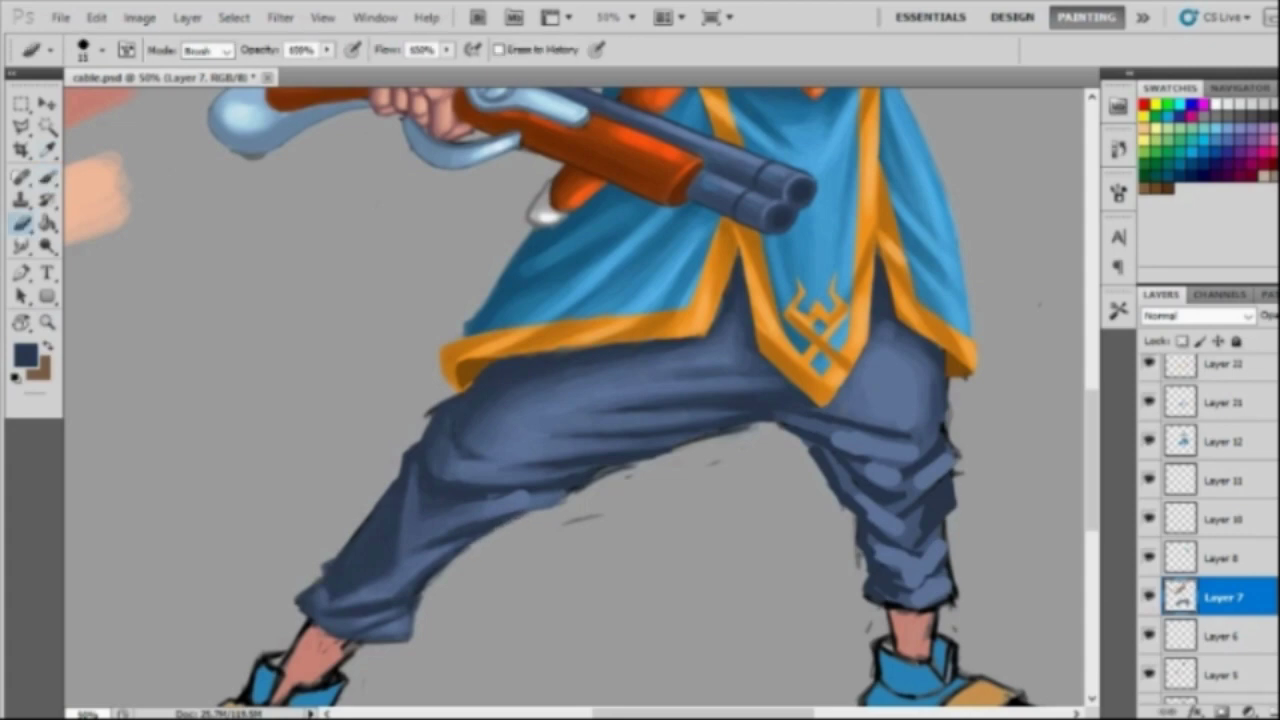
alt+click(522, 519)
alt+click(516, 515)
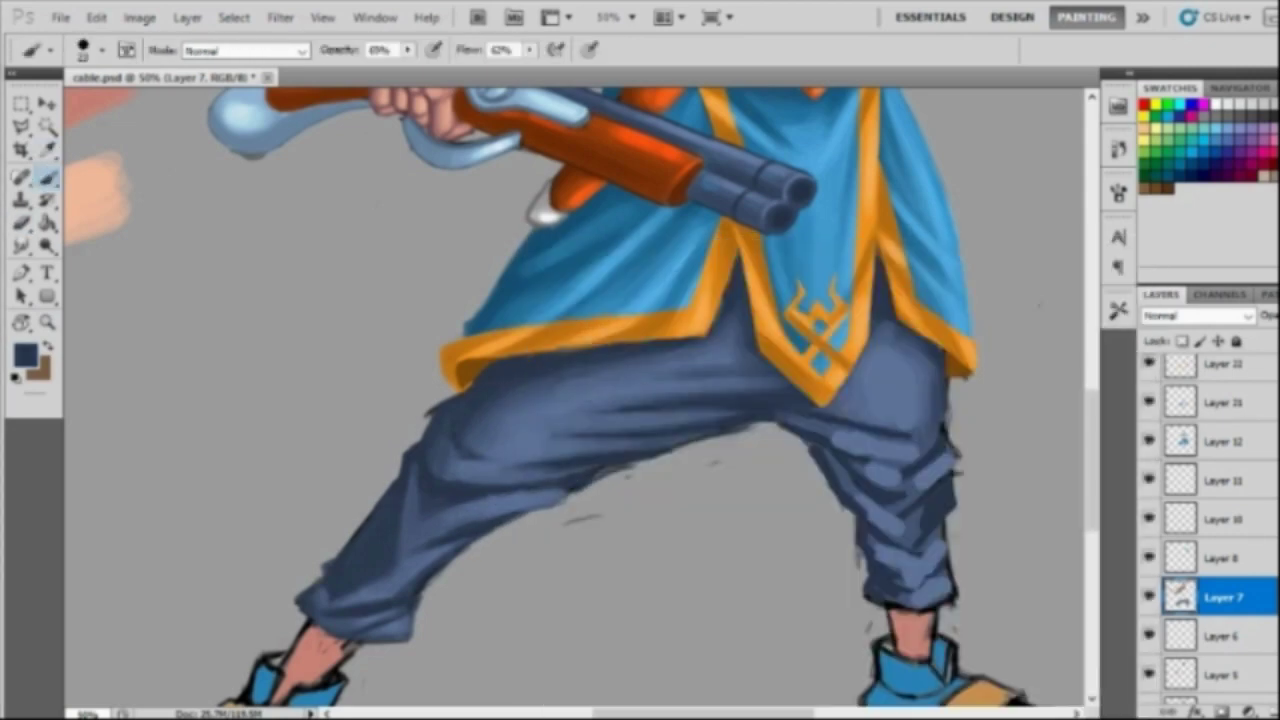
alt+click(525, 470)
key(e)
ctrl+click(588, 492)
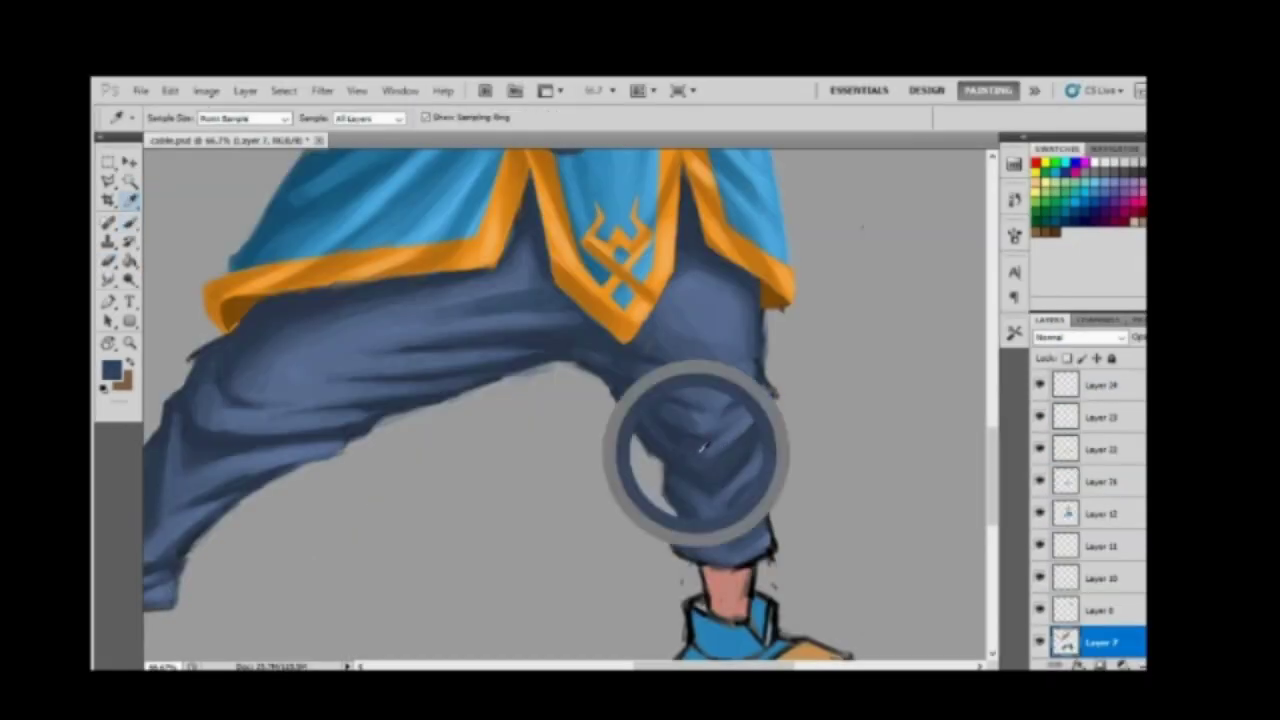
Step: Sample knee-shadow navy tones and repaint the folds from the knees to the cuffs
alt+click(700, 455)
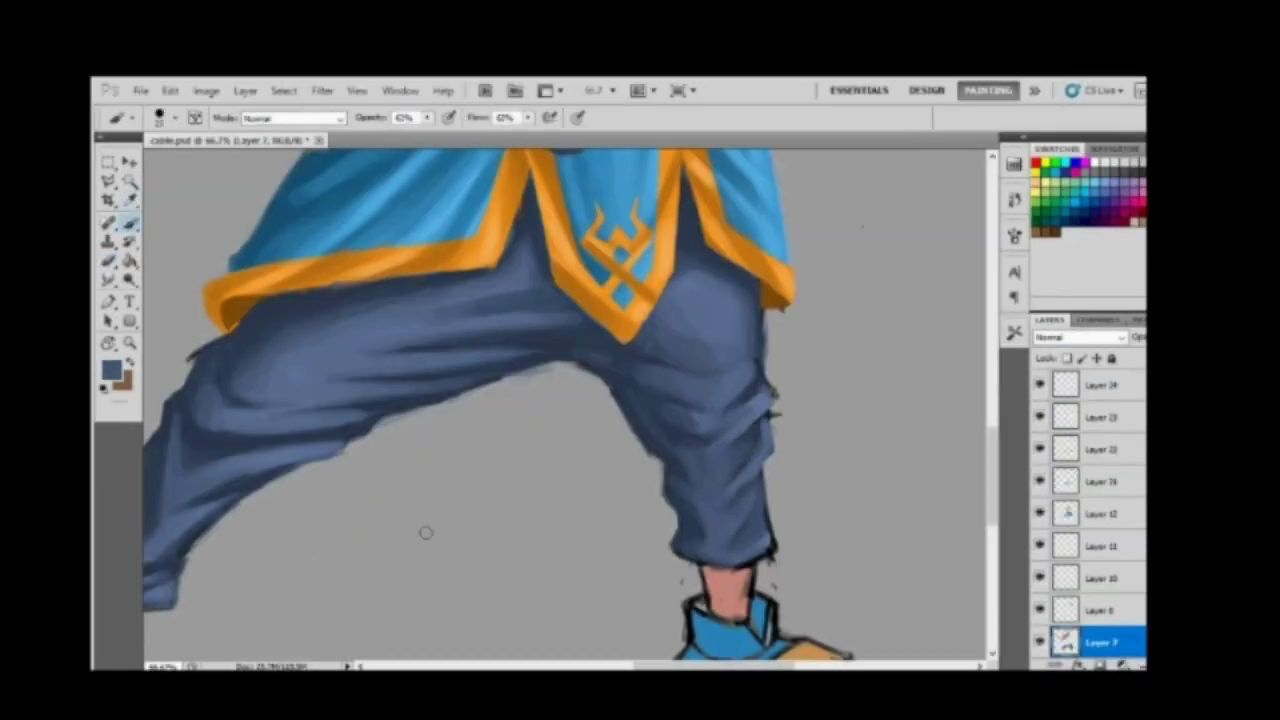
key(ctrl+0)
scroll(662, 447, up, 3)
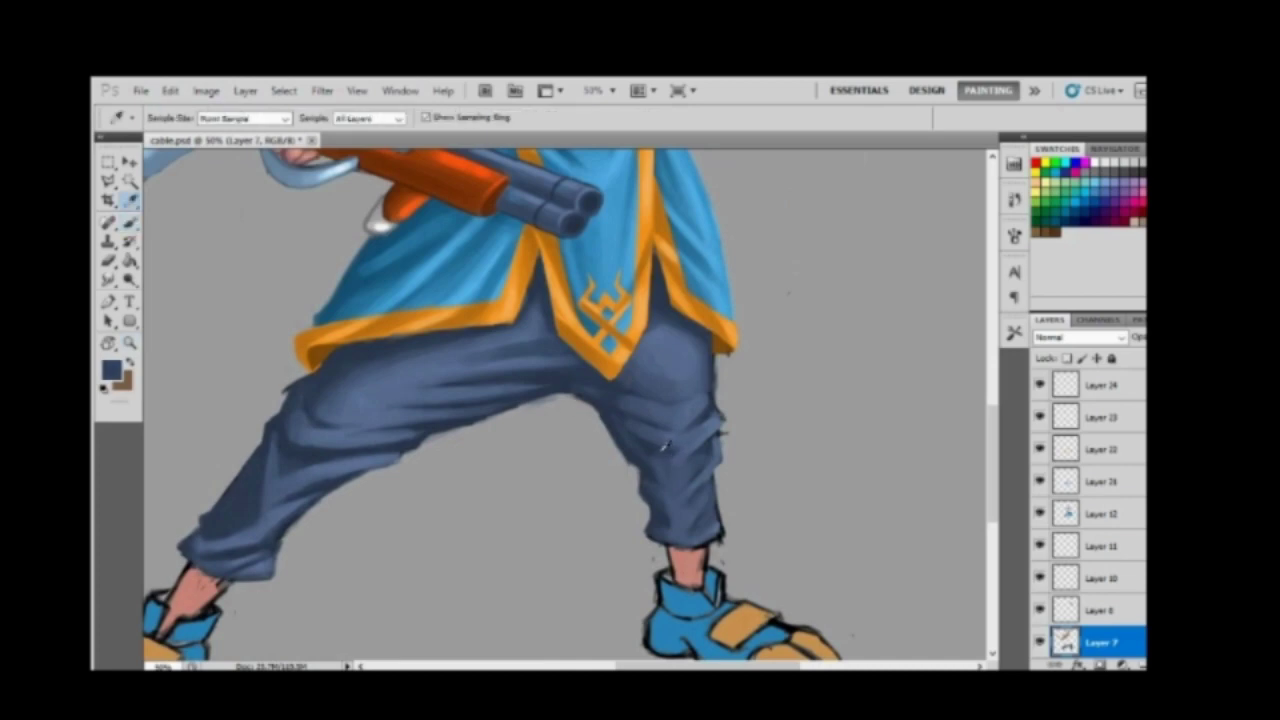
key(b)
alt+click(601, 403)
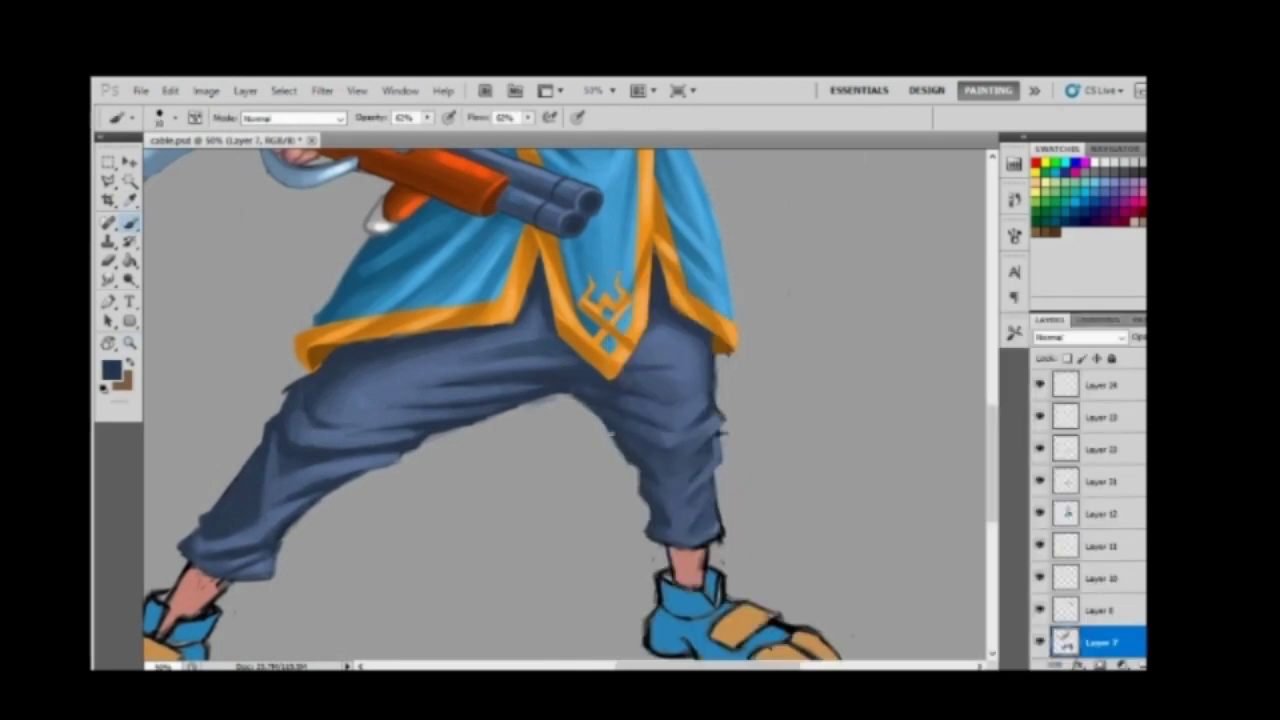
alt+click(663, 474)
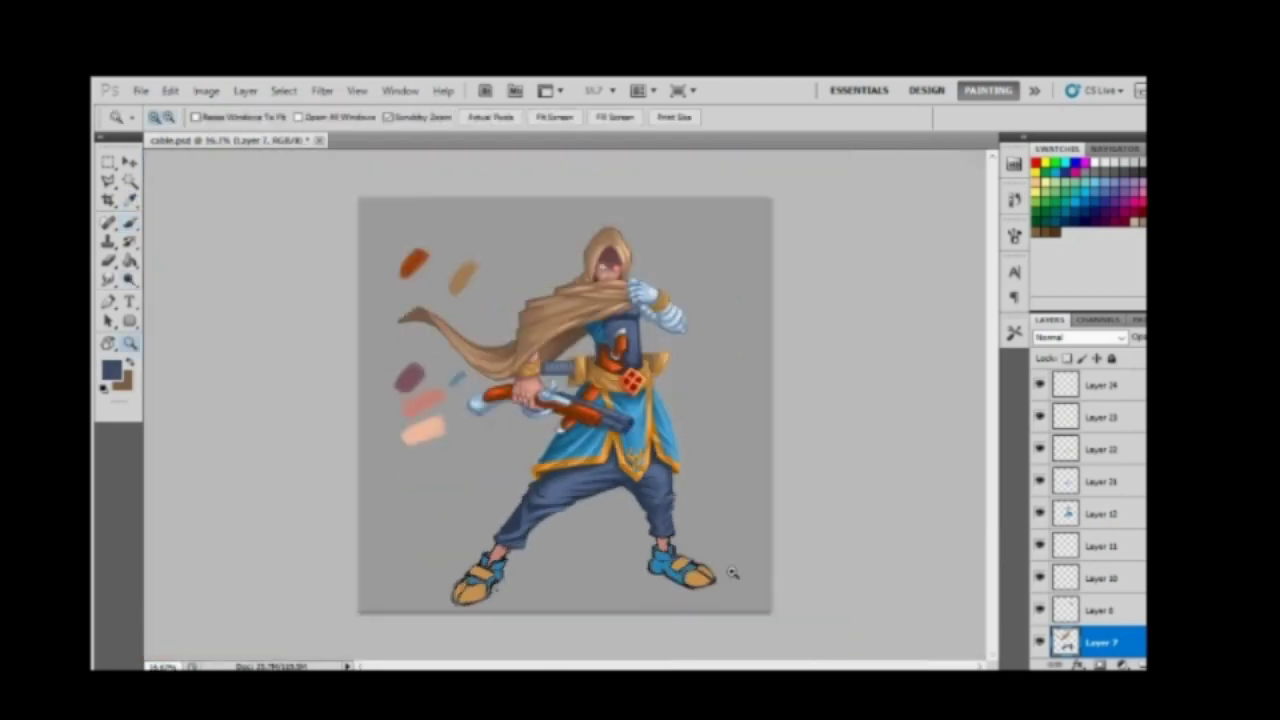
drag(632, 540, 782, 522)
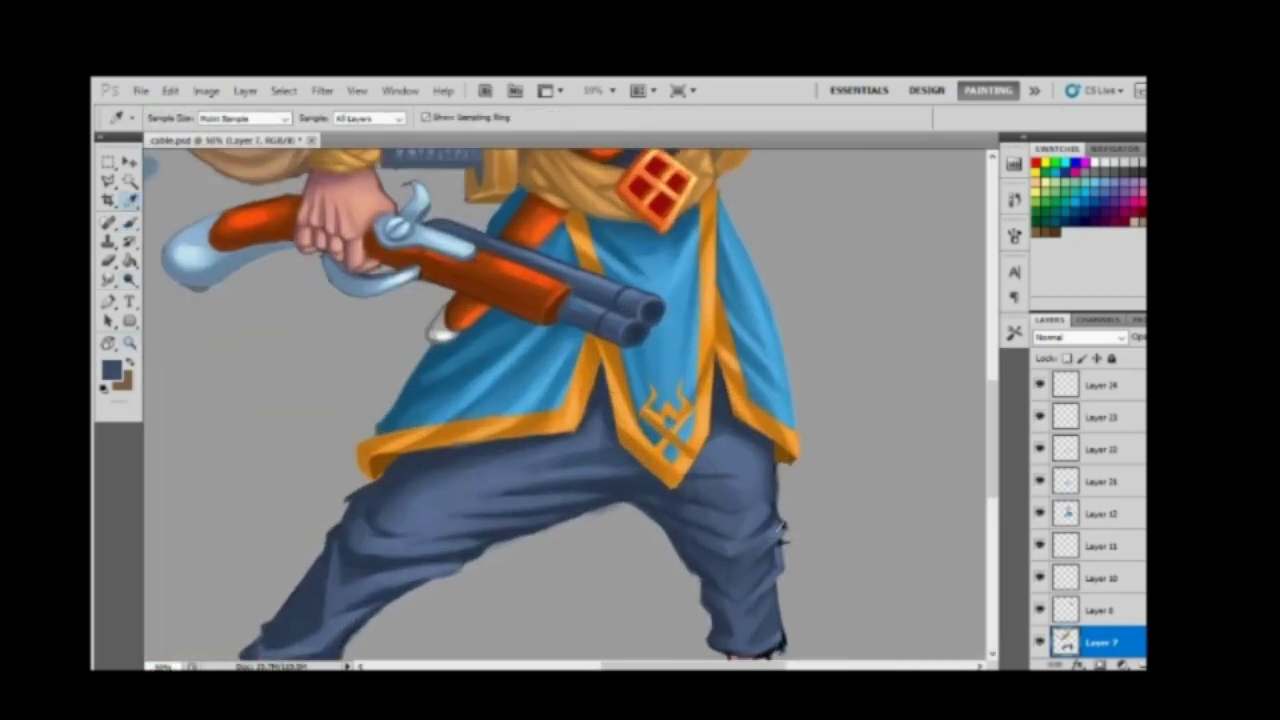
alt+click(741, 425)
drag(690, 497, 740, 455)
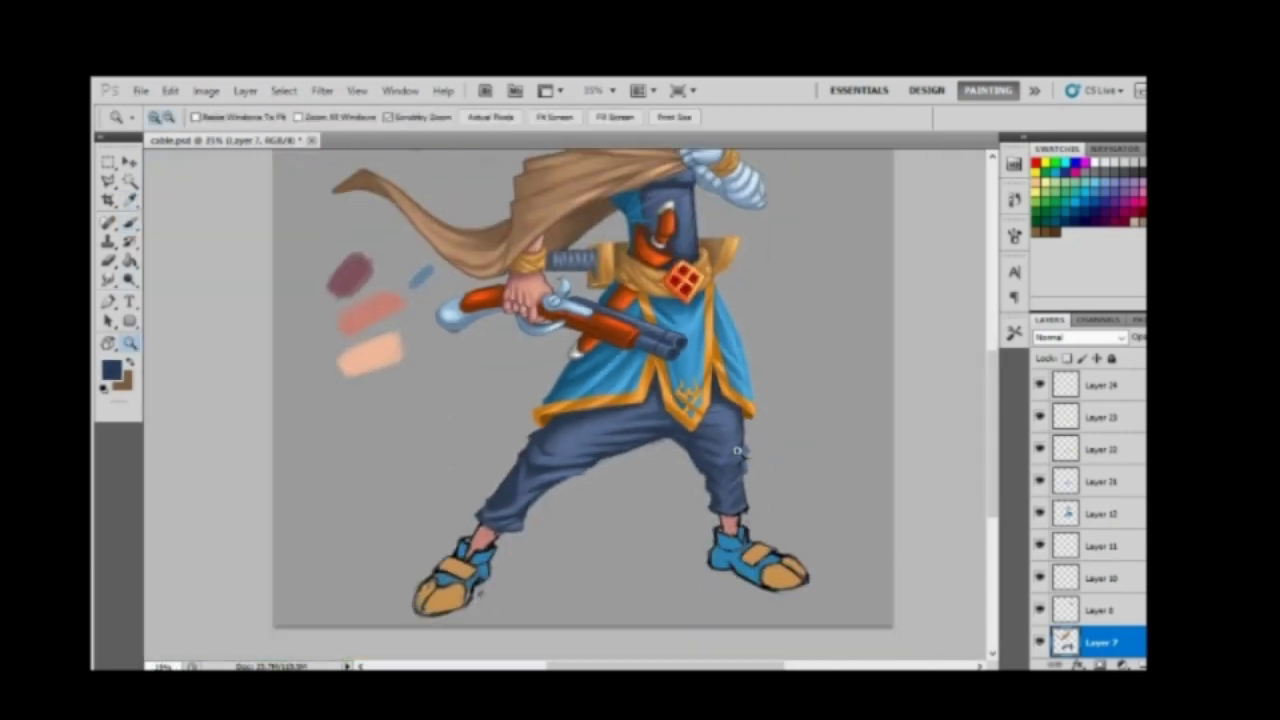
right_click(690, 270)
Step: Paint dark navy creases into the trousers at about 62% opacity, erasing the edges
key(Return)
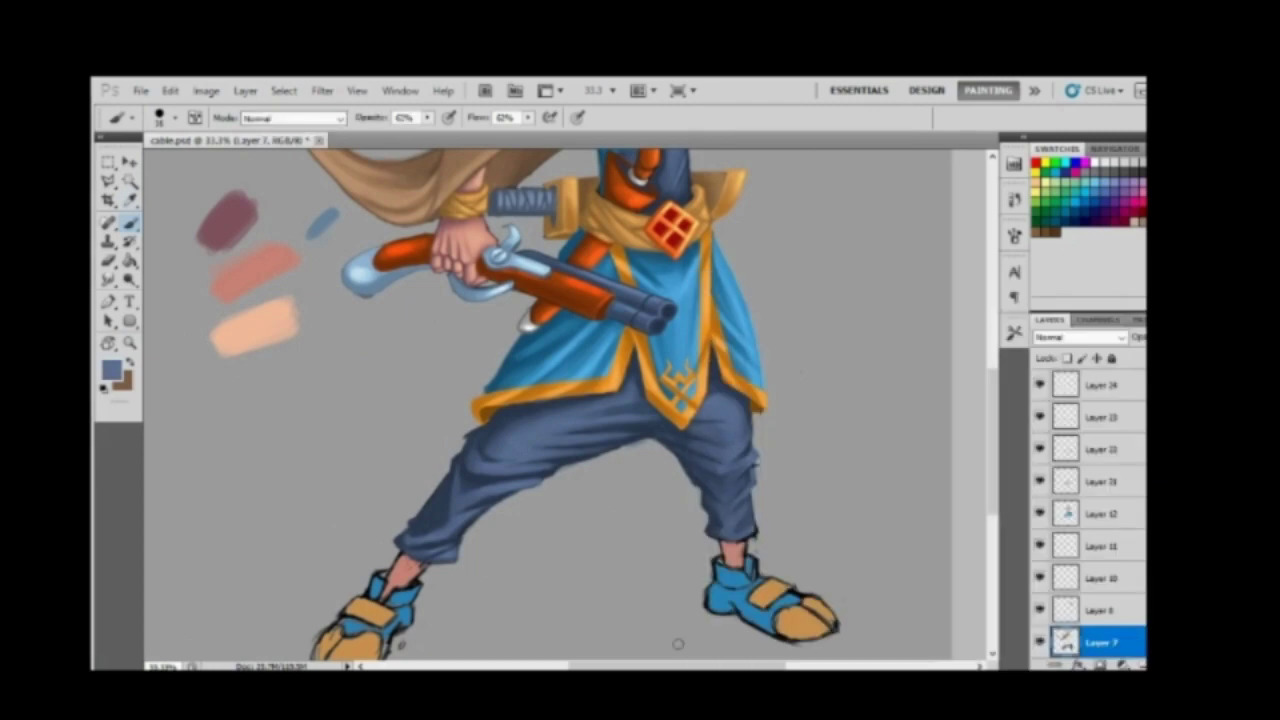
alt+click(698, 425)
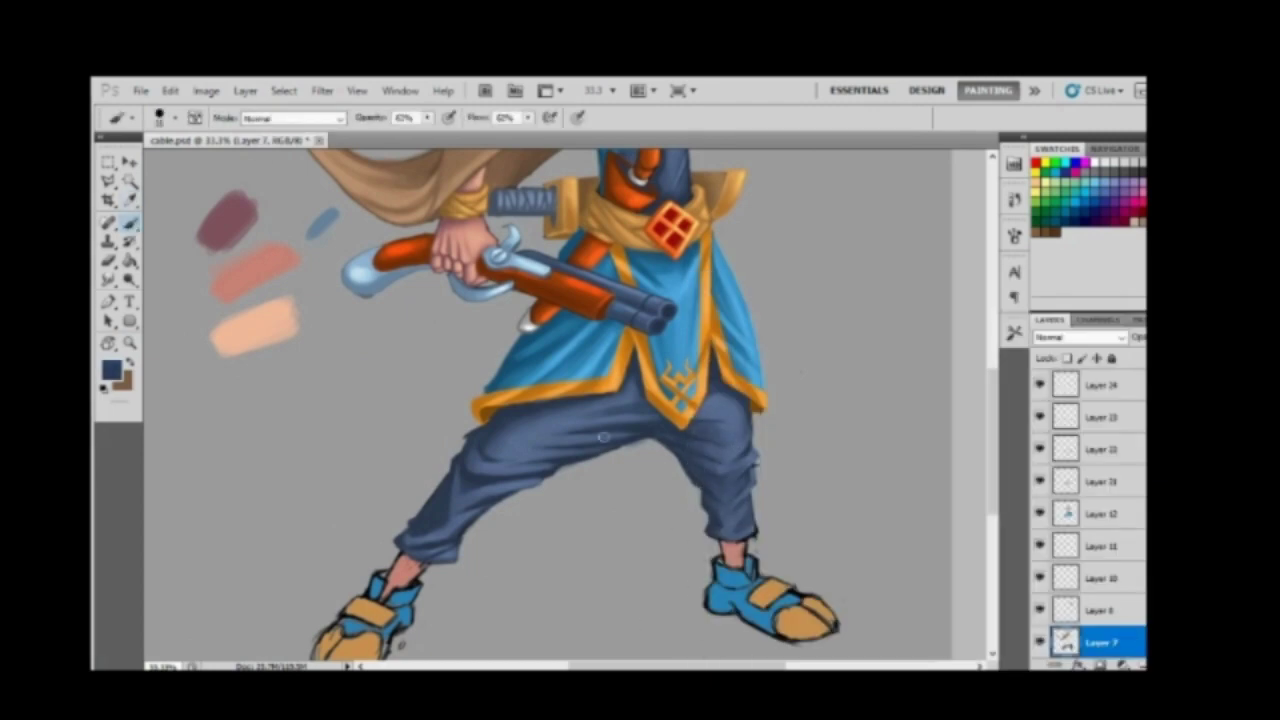
key(e)
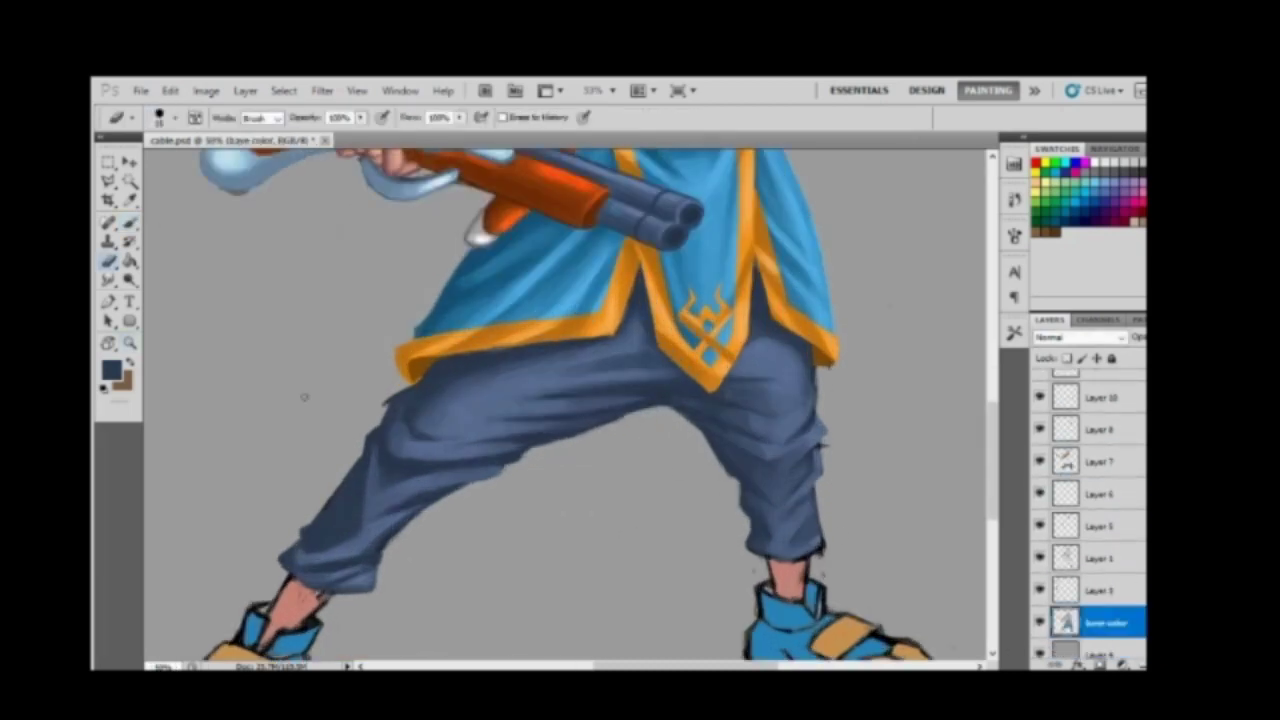
click(1068, 548)
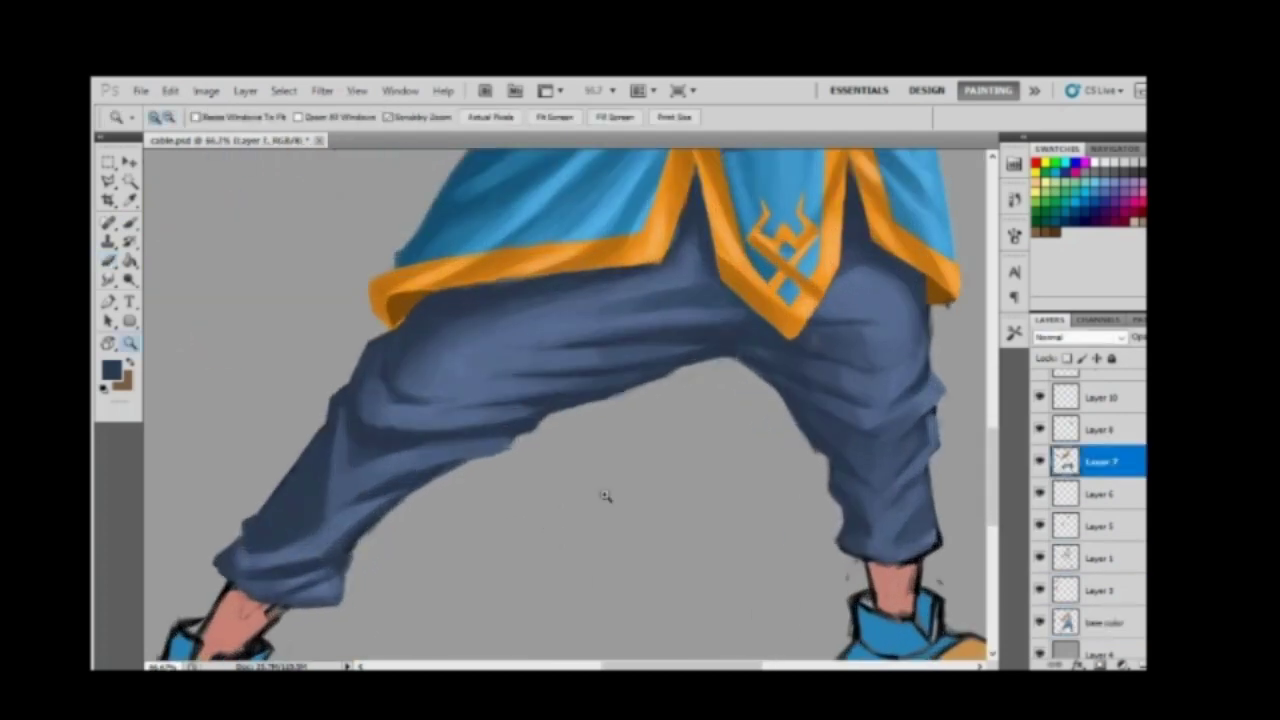
key(b)
right_click(505, 443)
key(Escape)
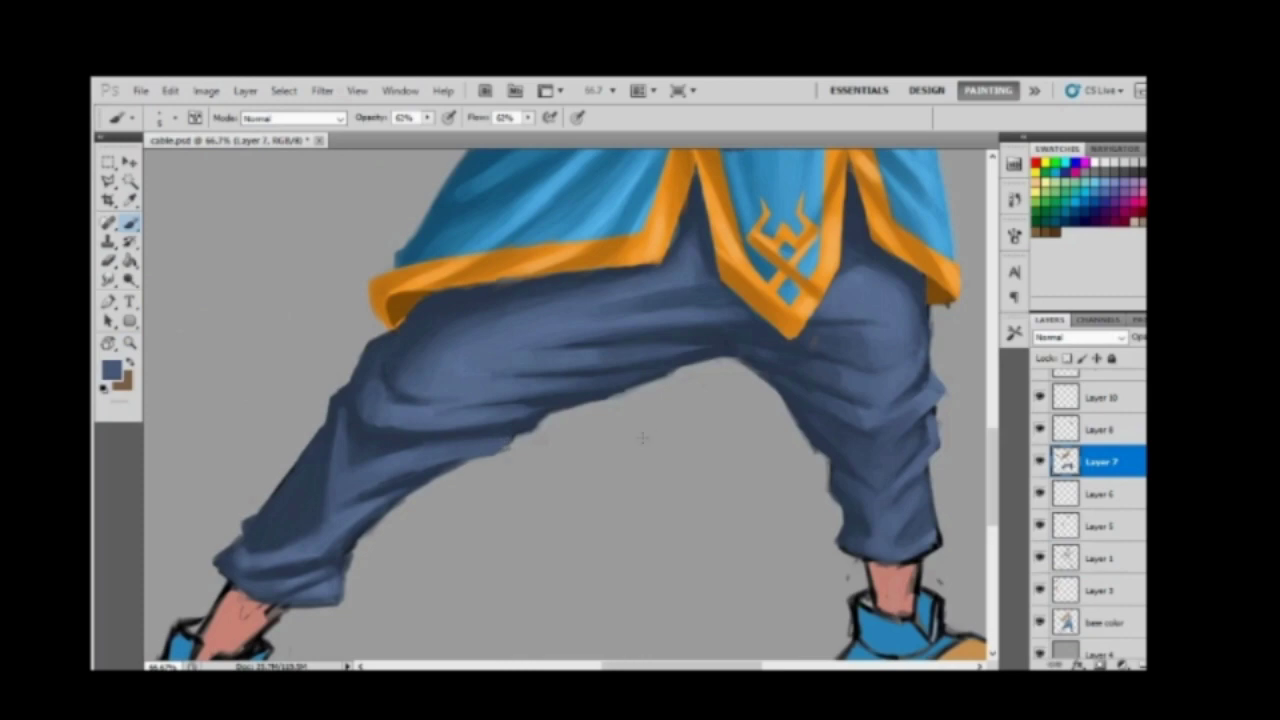
key(e)
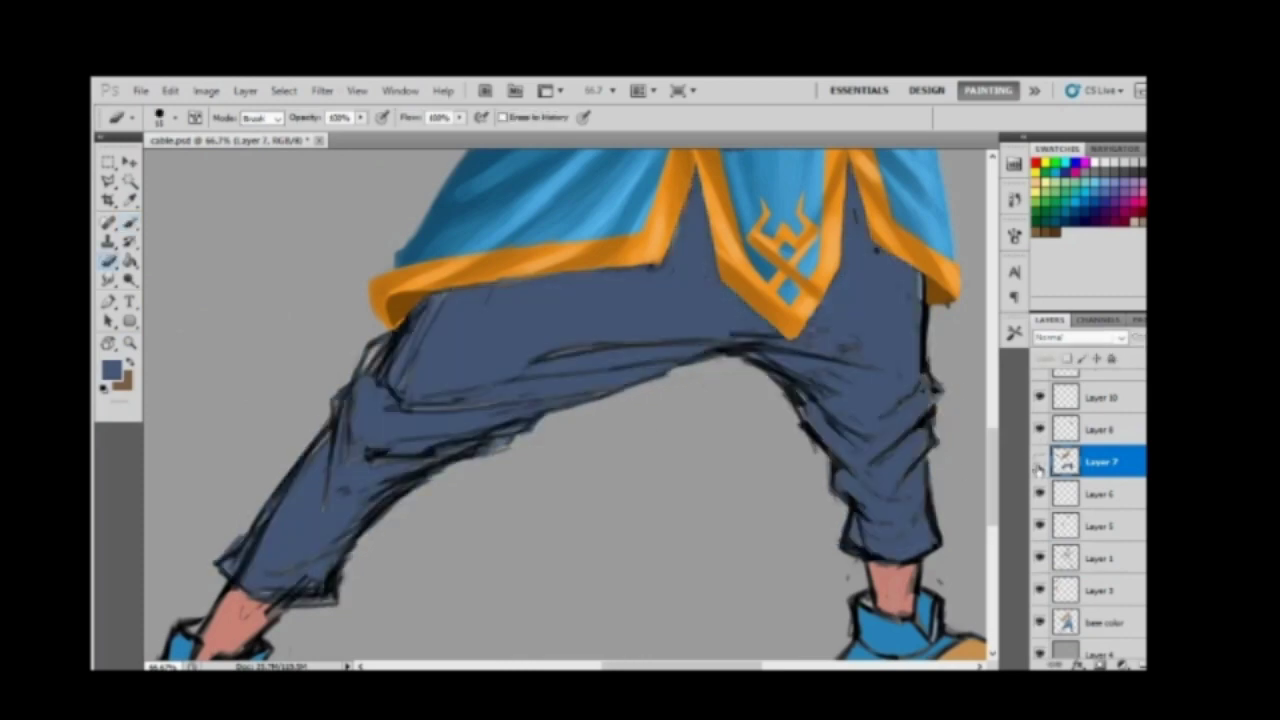
key(b)
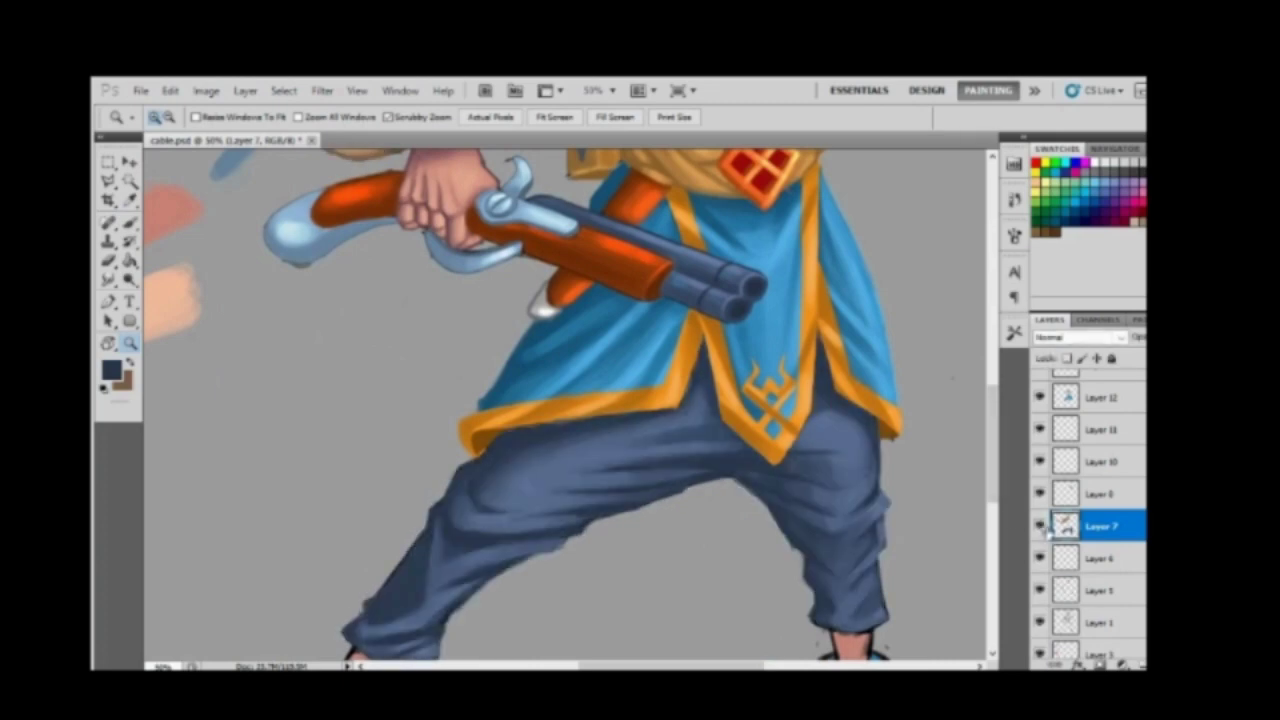
key(b)
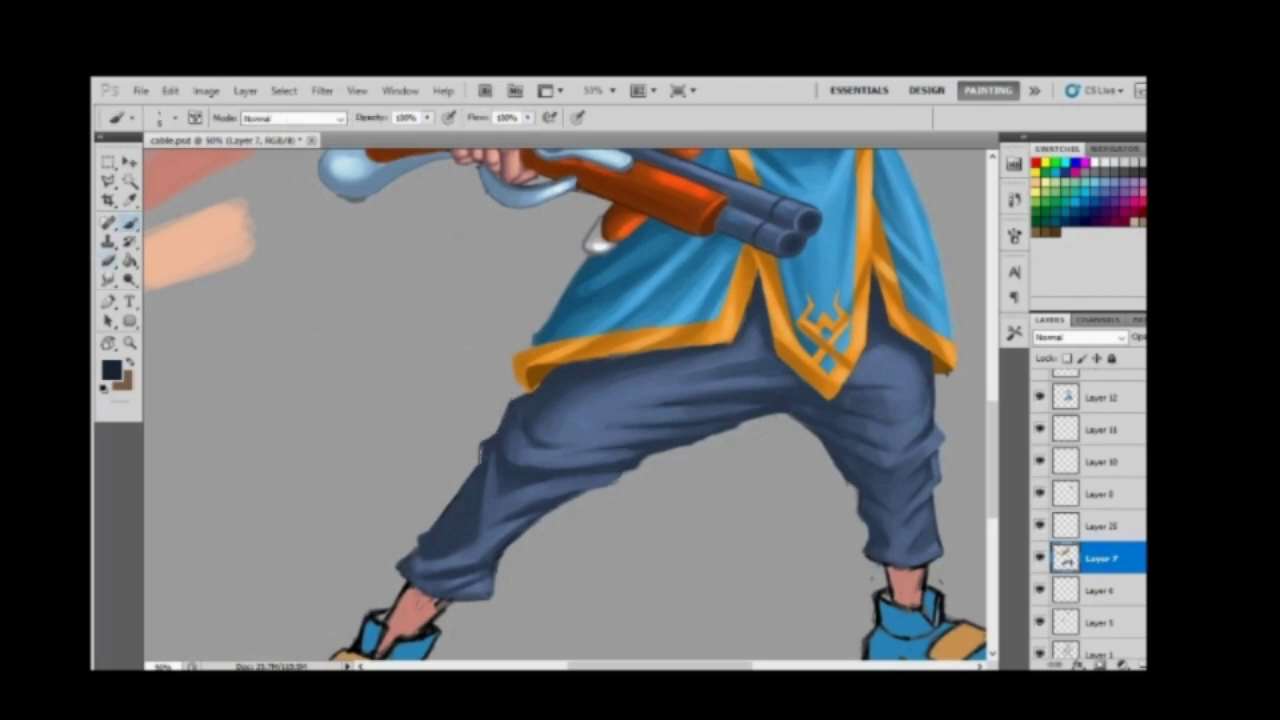
Step: Zoom in on the left trouser leg and resize the brush
key(z)
click(376, 590)
key(b)
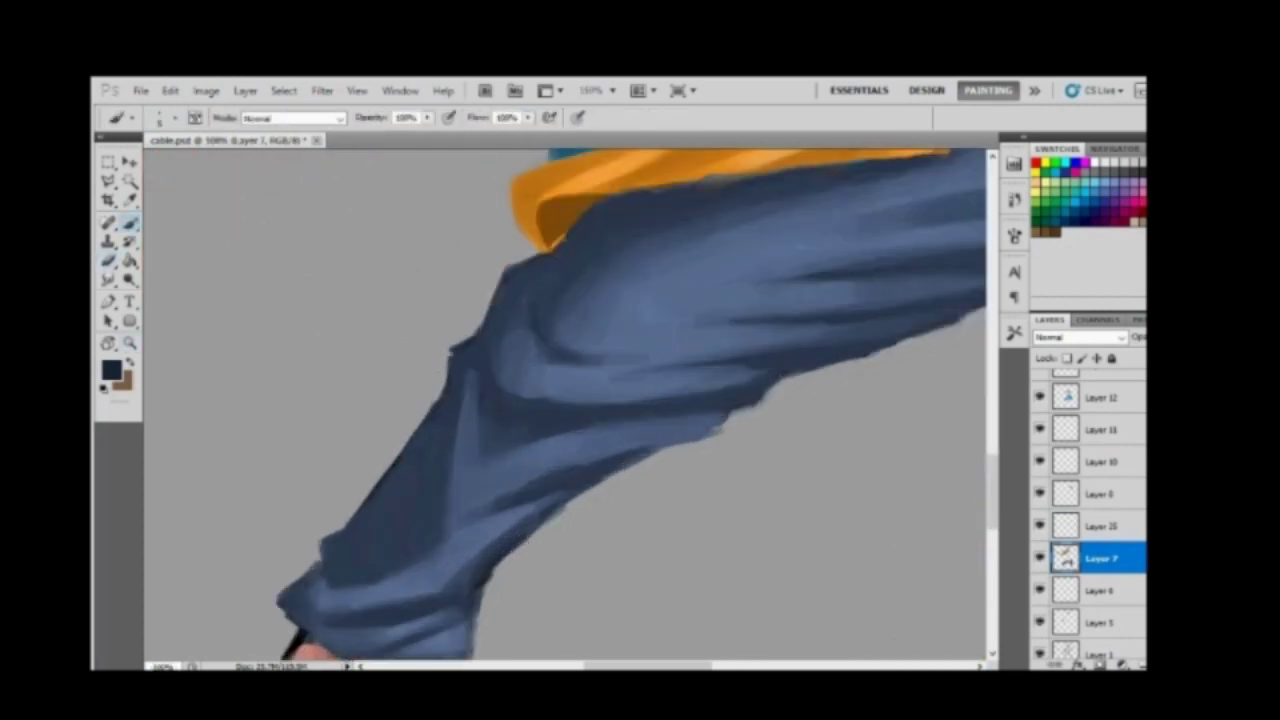
right_click(458, 272)
right_click(475, 272)
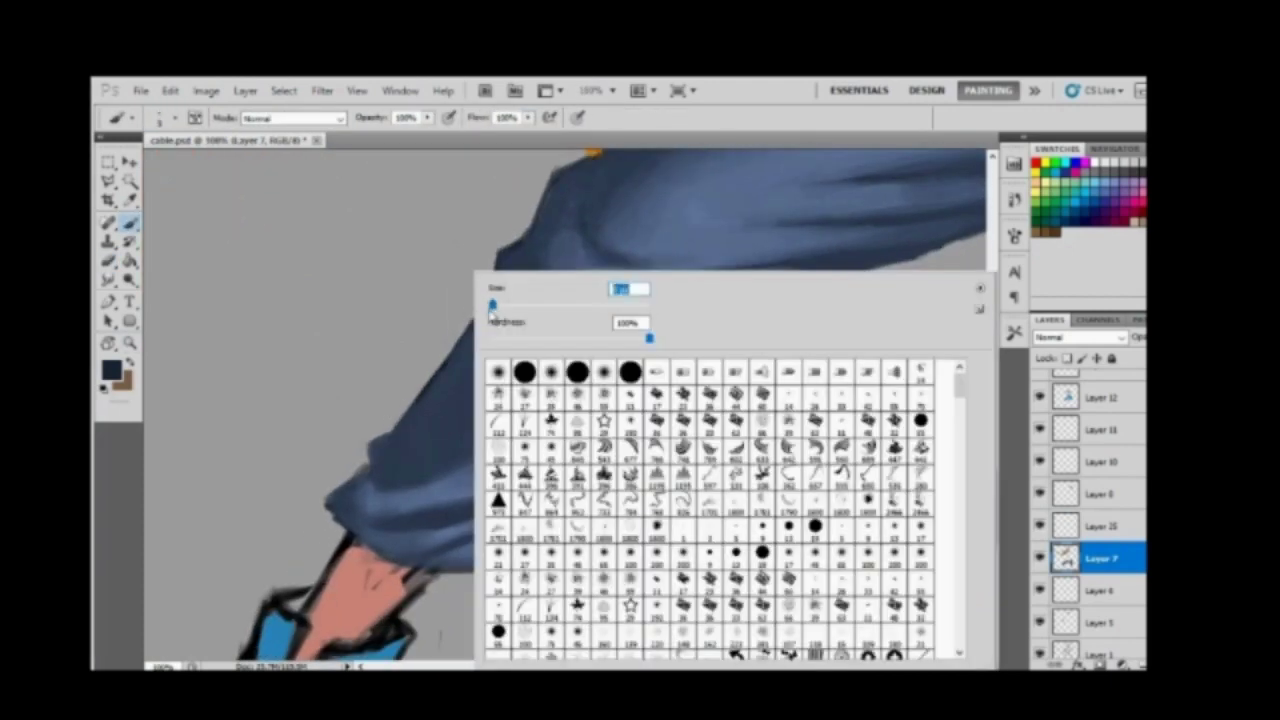
Step: Darken the left leg's upper edge and cuff with dark blue strokes
key(Return)
key(e)
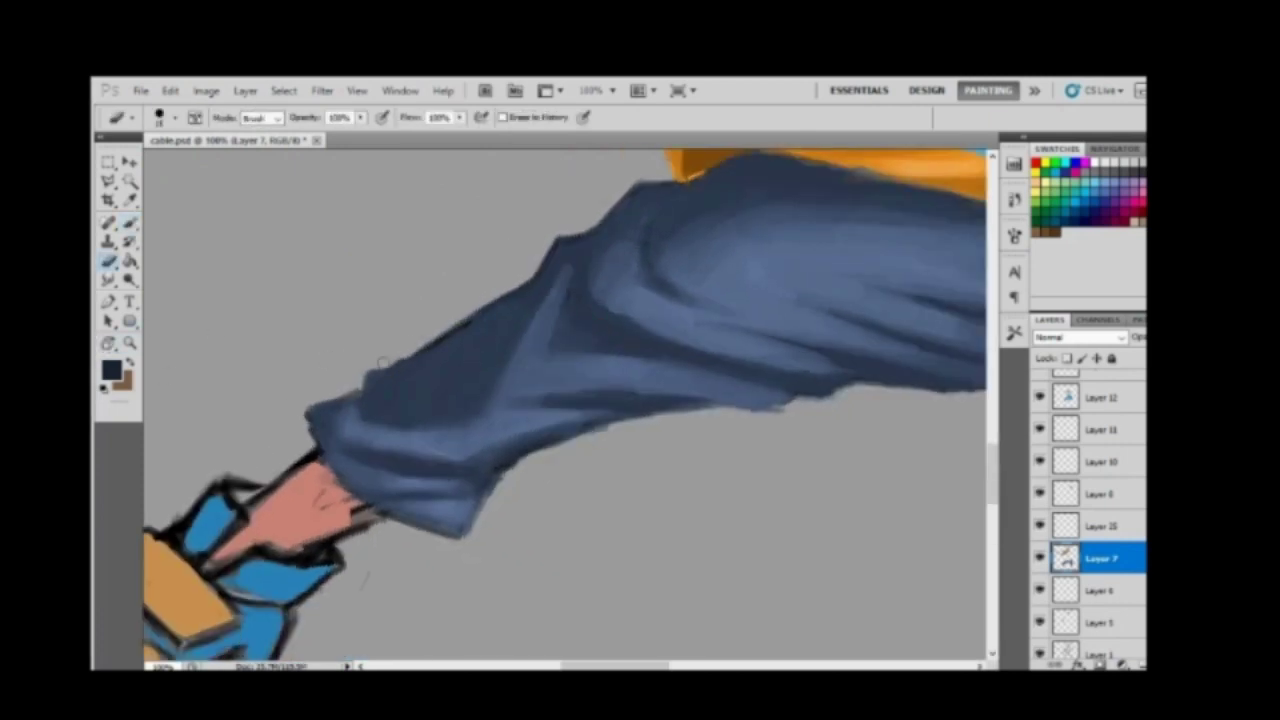
key(b)
drag(392, 372, 320, 398)
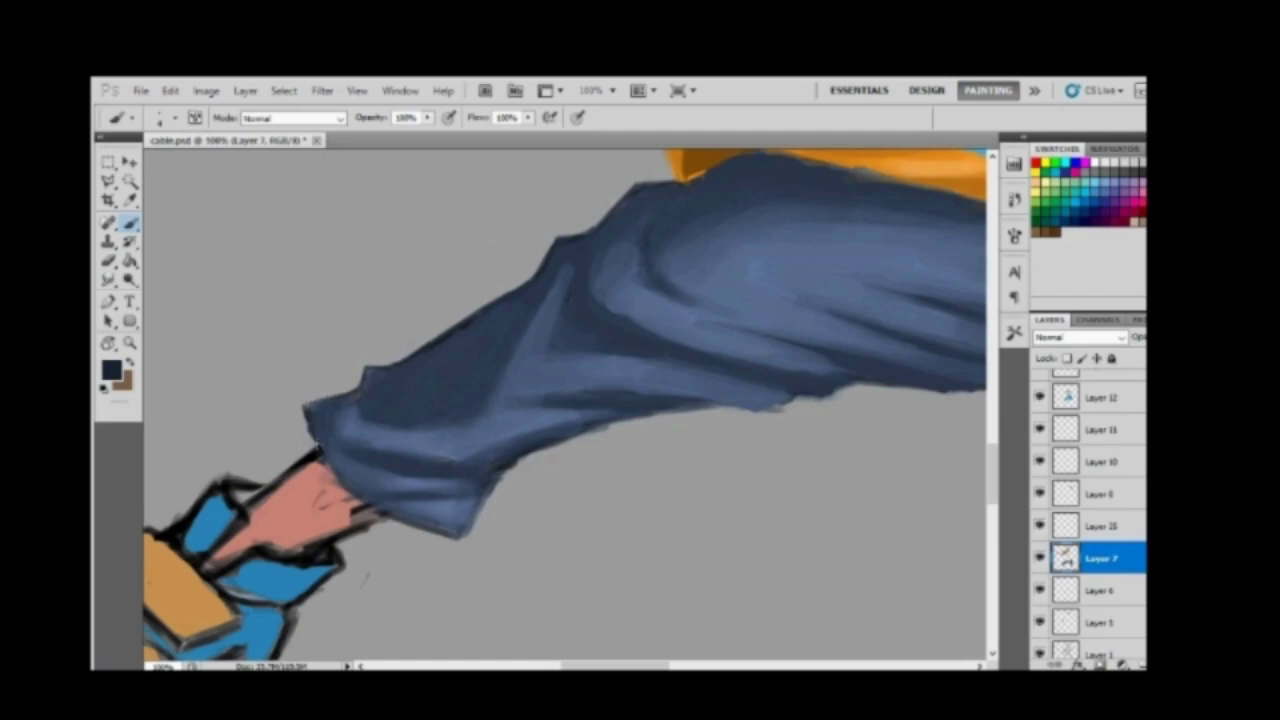
drag(334, 470, 446, 535)
drag(518, 462, 462, 530)
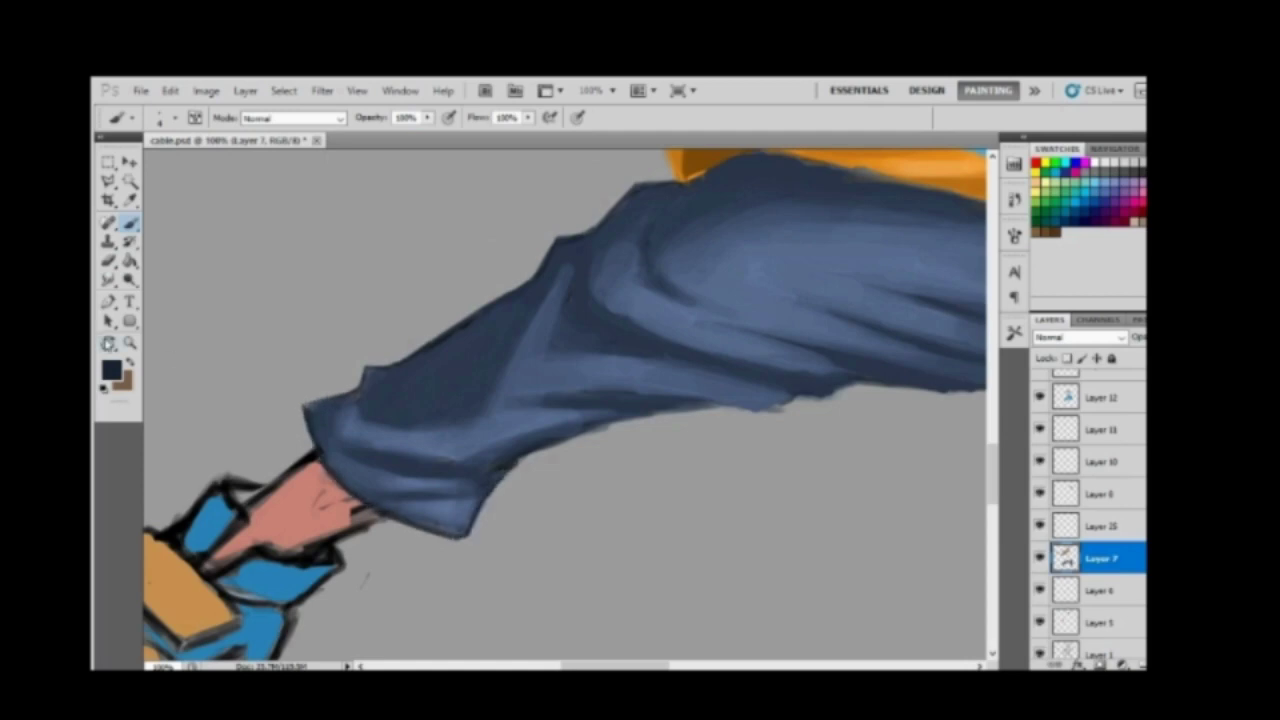
Step: Alternate erasing and painting to trim the trouser edges
key(e)
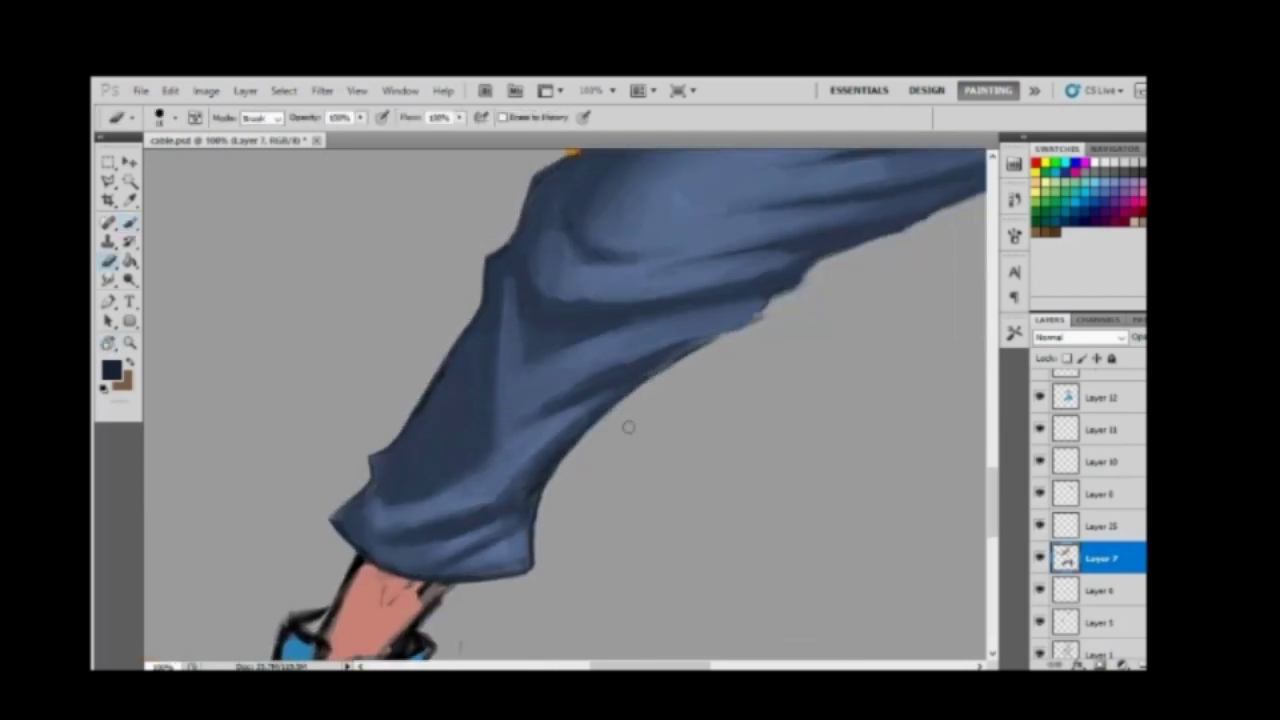
key(b)
key(e)
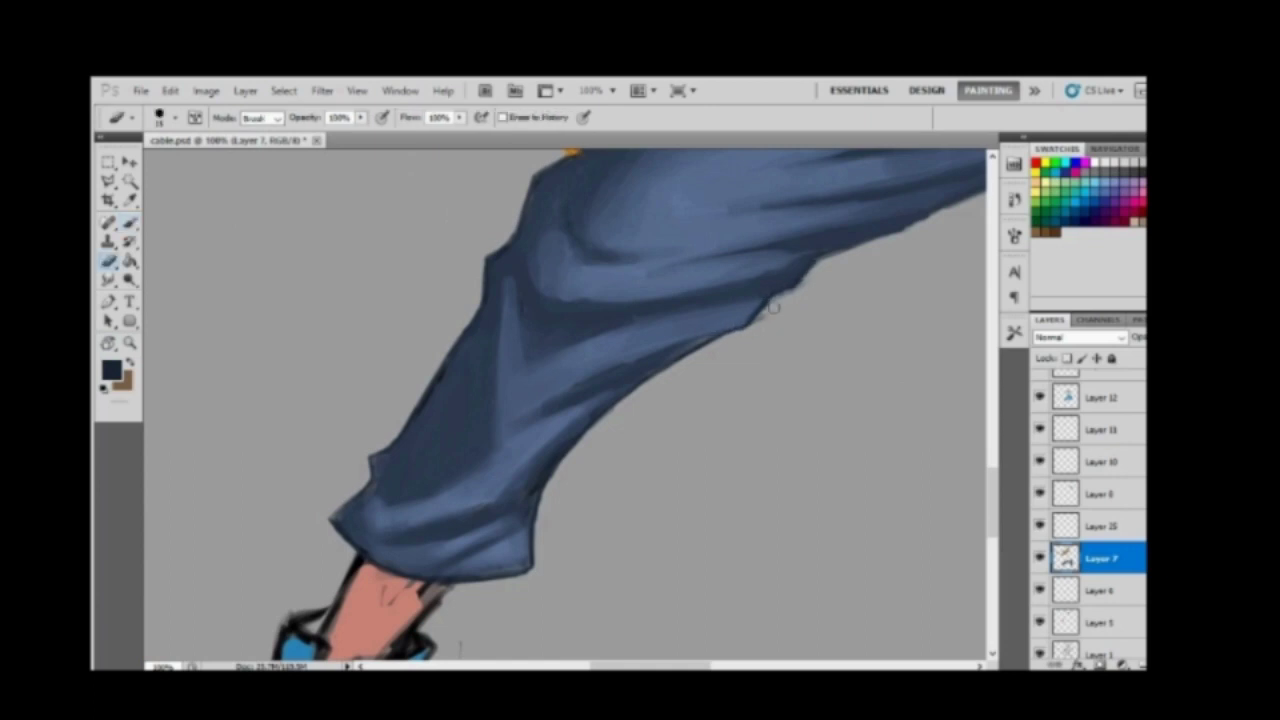
key(b)
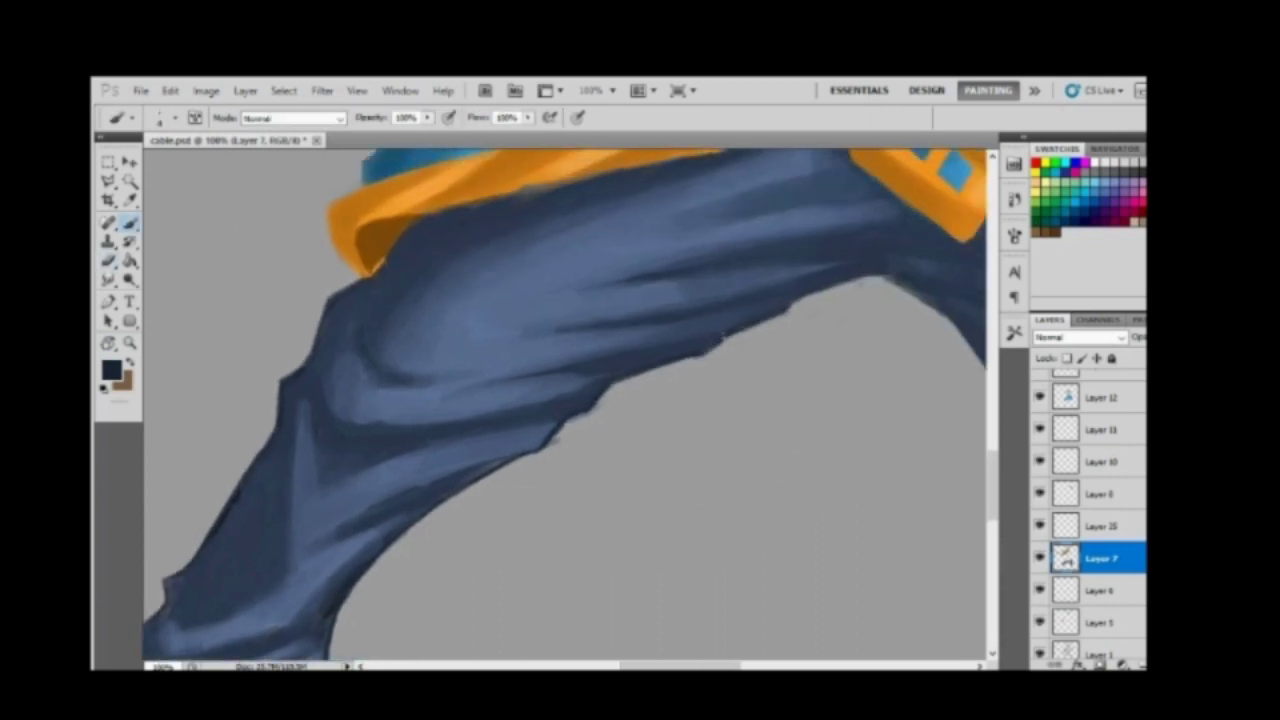
key(e)
key(b)
key(e)
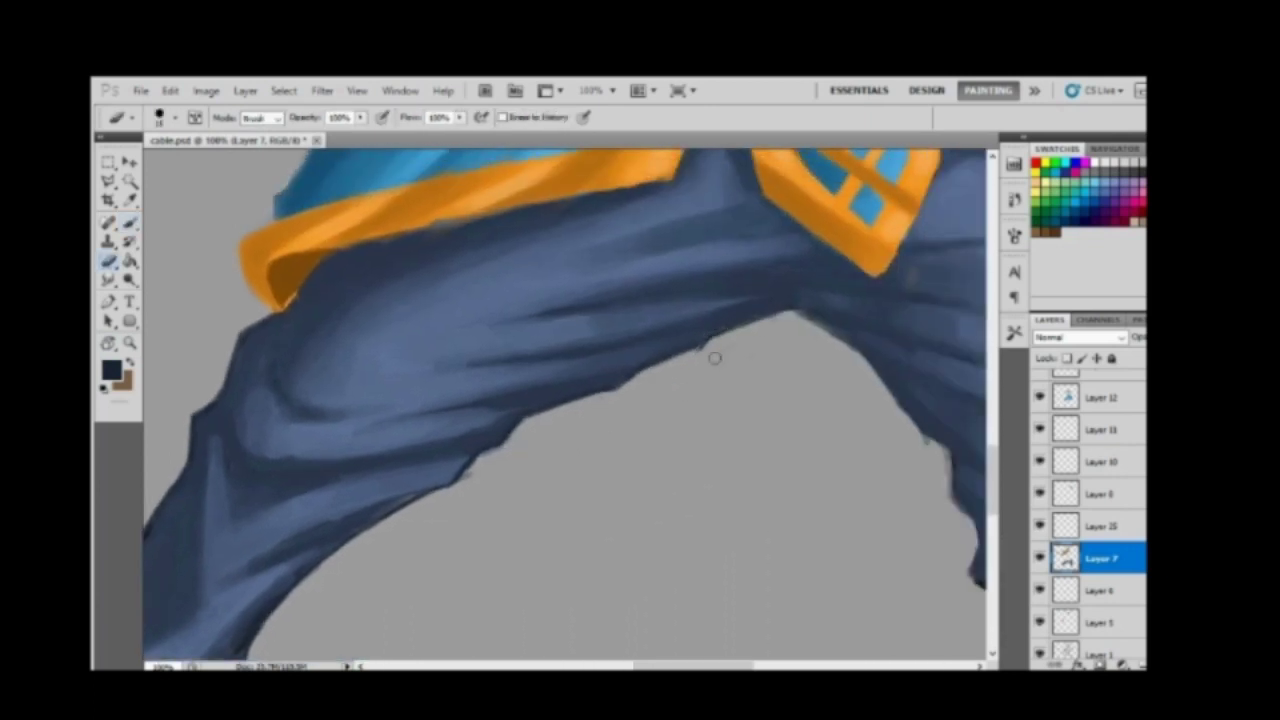
key(b)
key(e)
key(b)
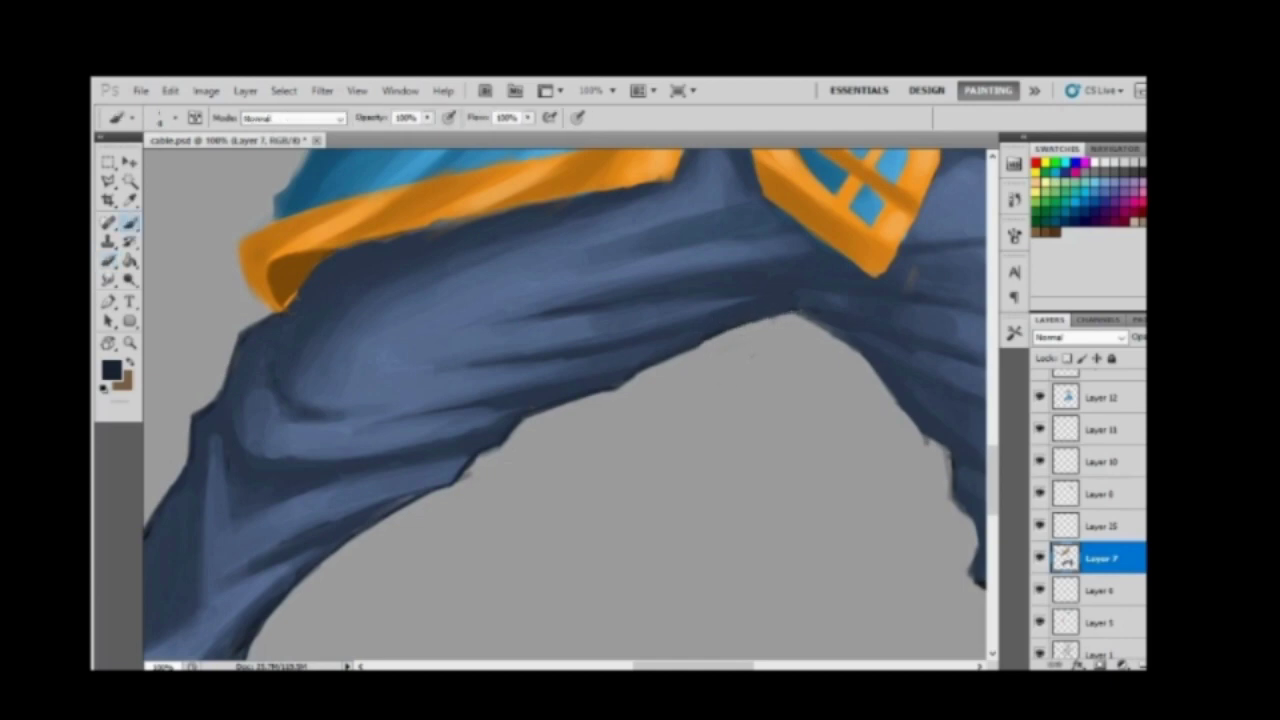
Step: Zoom in on the trousers, tidy the edges, and pan to the lower right leg
key(z)
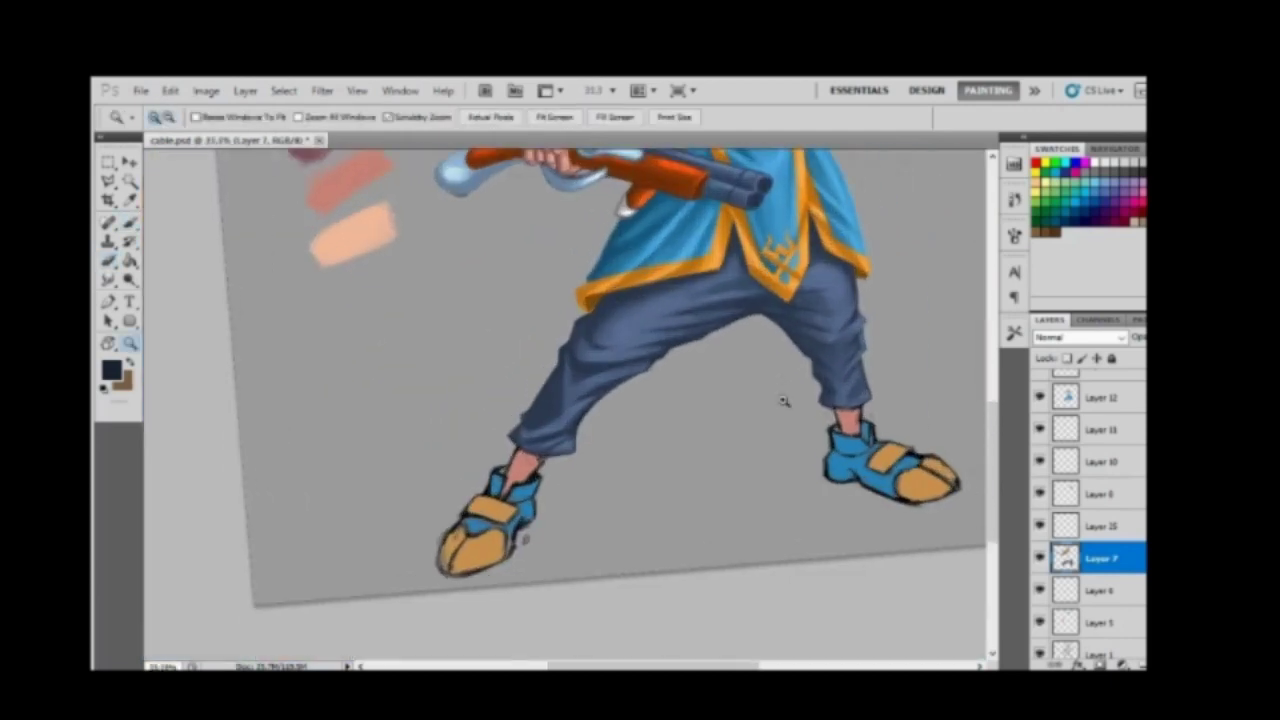
drag(786, 400, 681, 490)
key(b)
key(e)
key(b)
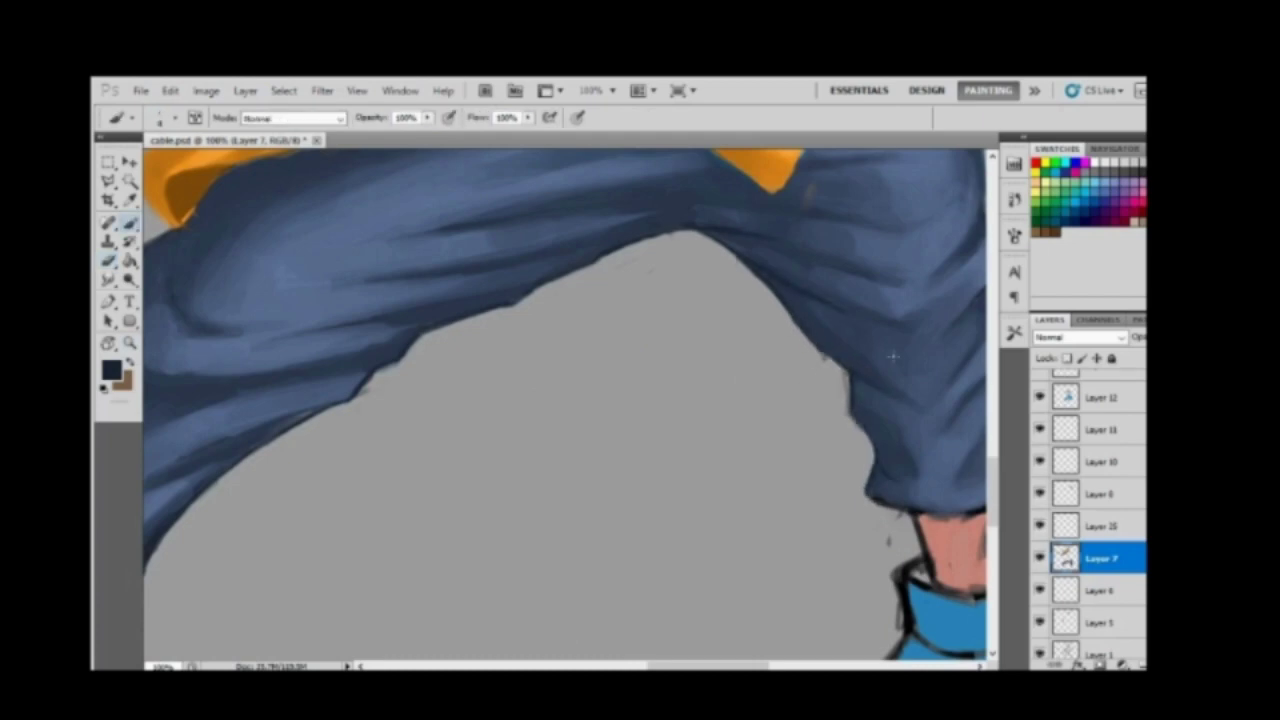
key(h)
drag(893, 355, 826, 396)
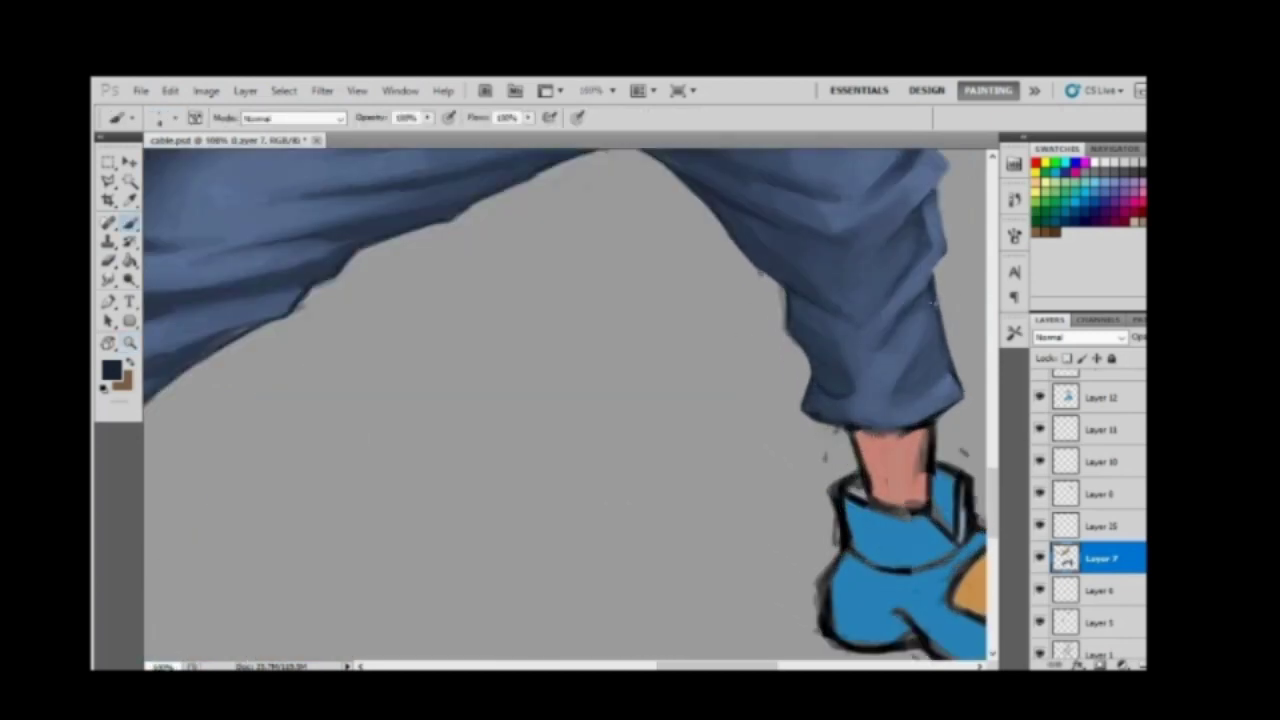
Step: Paint dark strokes down the right leg's outer edge and erase any overspill
key(z)
drag(895, 400, 849, 540)
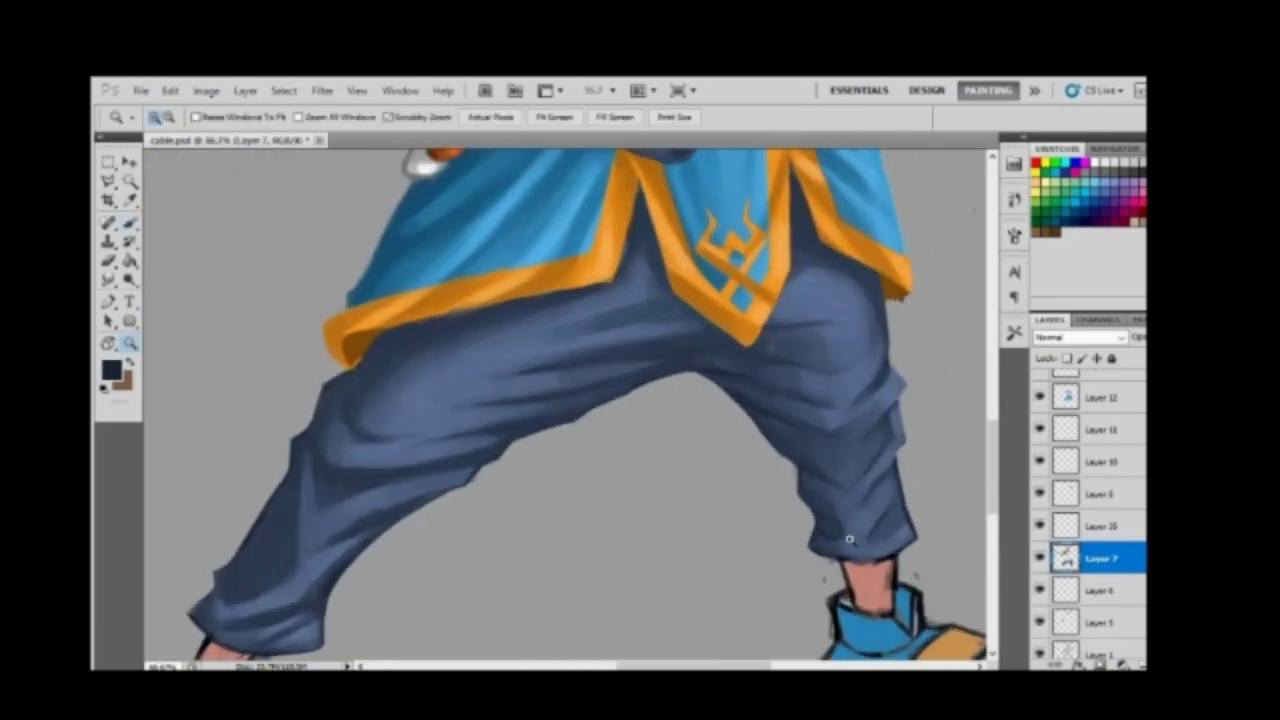
click(849, 540)
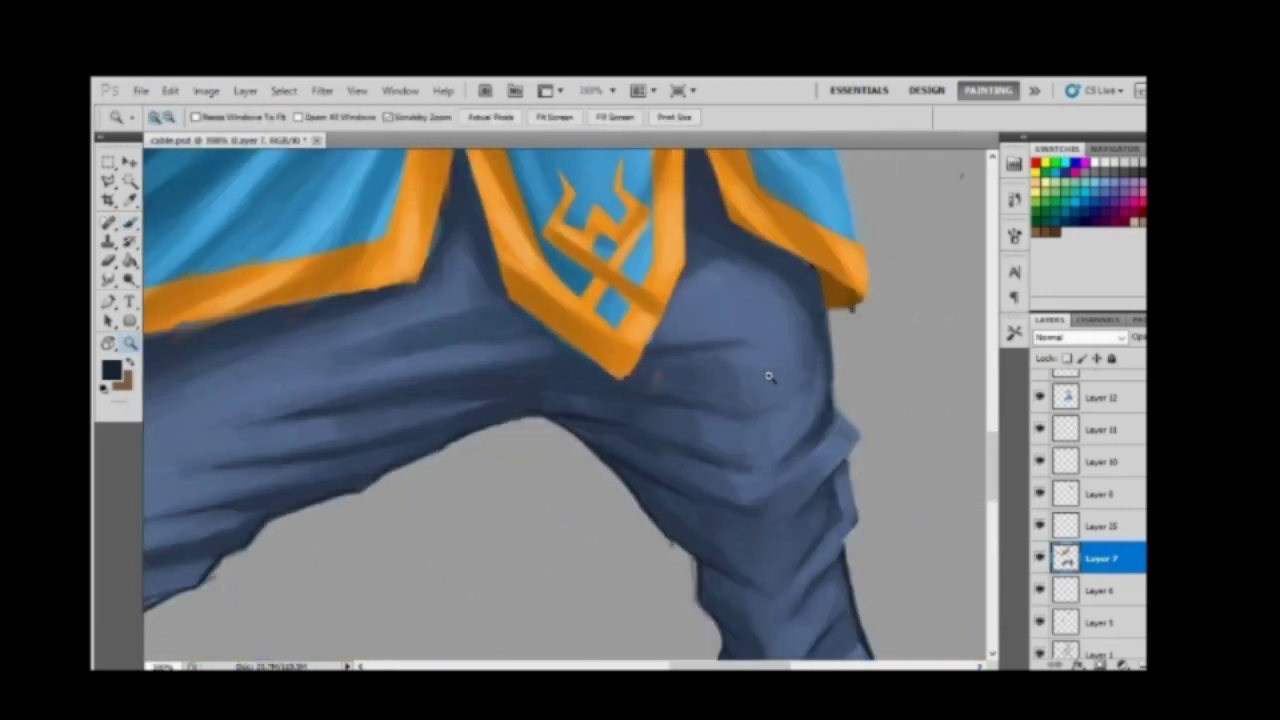
key(b)
drag(832, 312, 836, 398)
key(b)
drag(832, 338, 852, 425)
key(e)
key(b)
key(e)
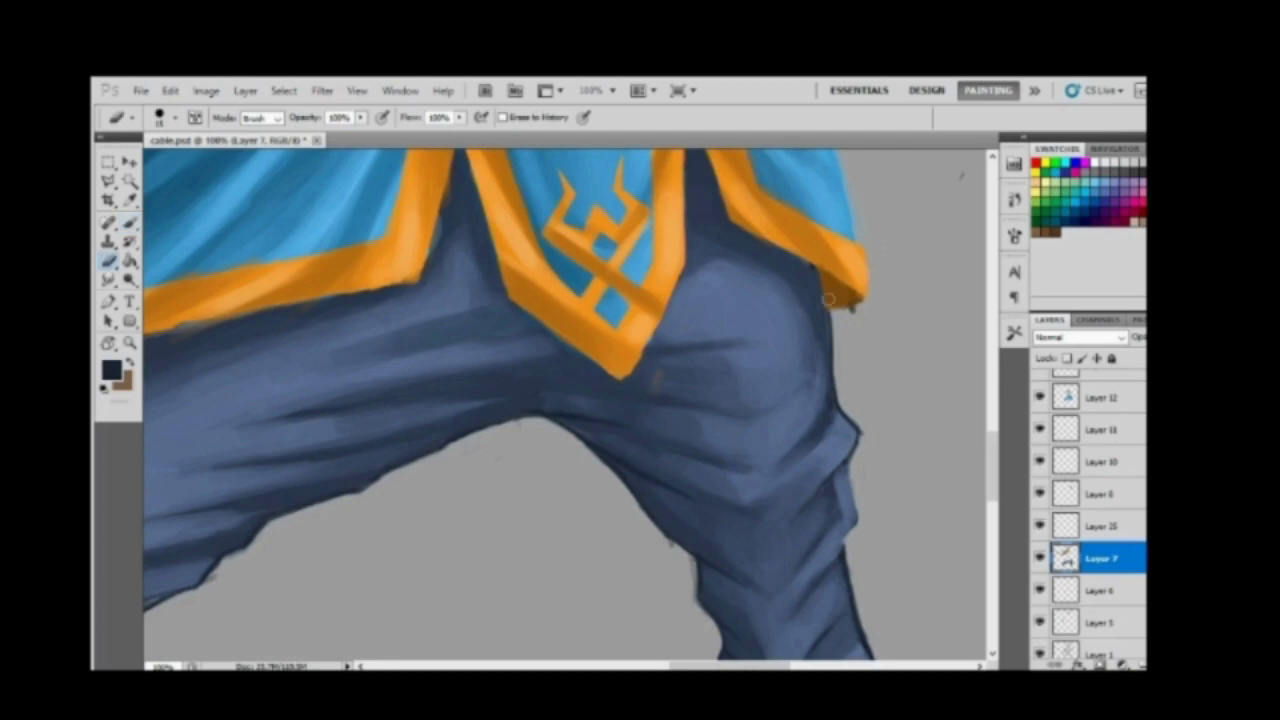
key(b)
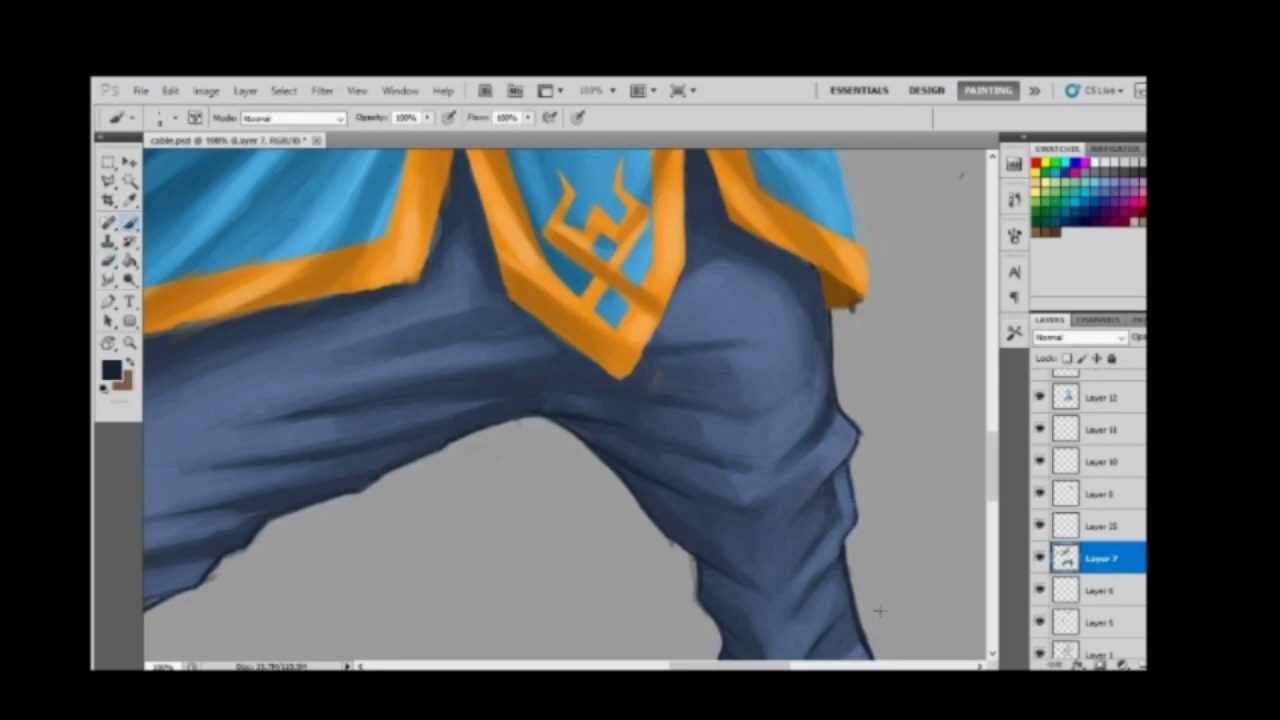
key(z)
drag(880, 610, 859, 560)
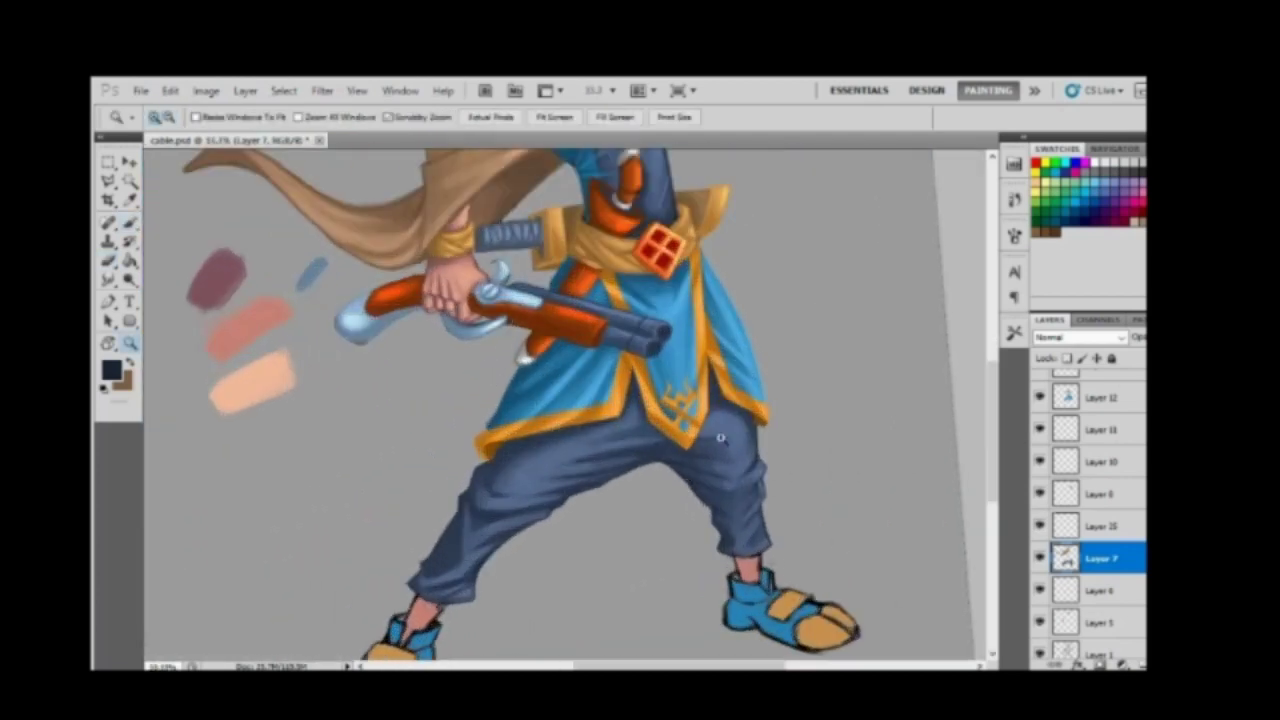
Step: Sample the trouser slate blue, check Layer 25's contents, and select it for painting
key(i)
click(720, 437)
click(111, 370)
key(Return)
click(1041, 526)
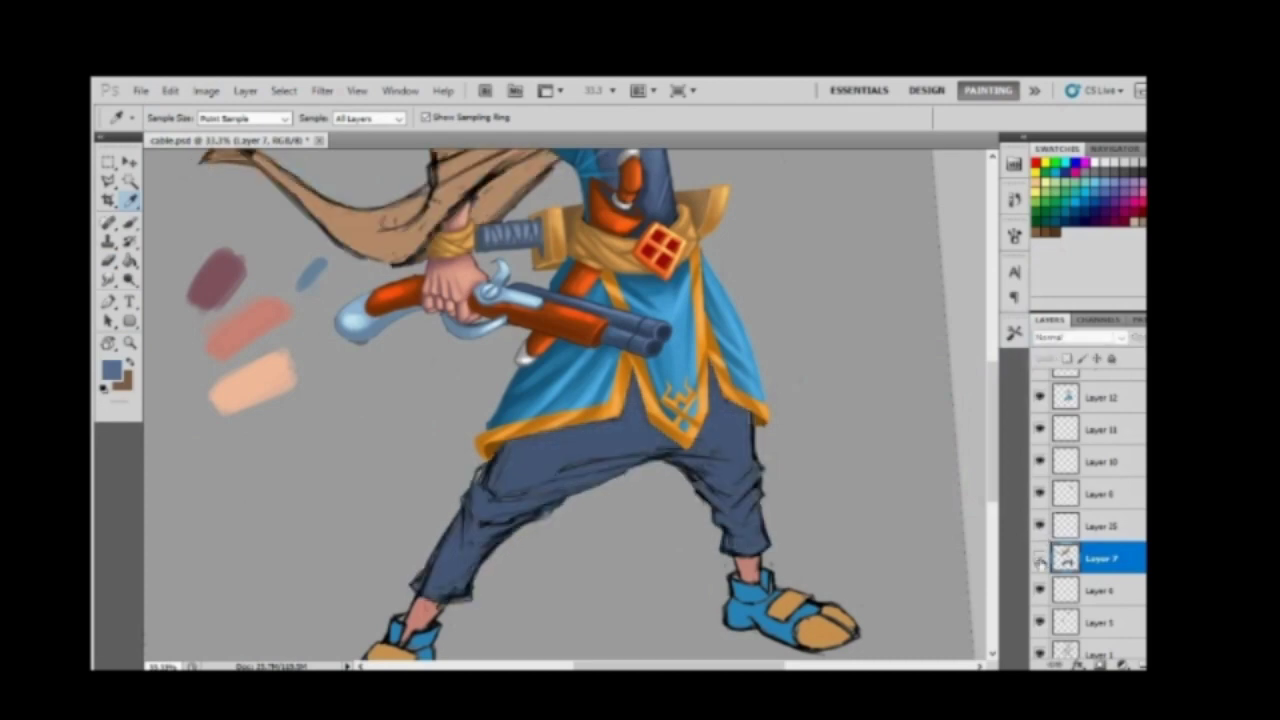
click(1095, 526)
key(z)
click(782, 448)
key(b)
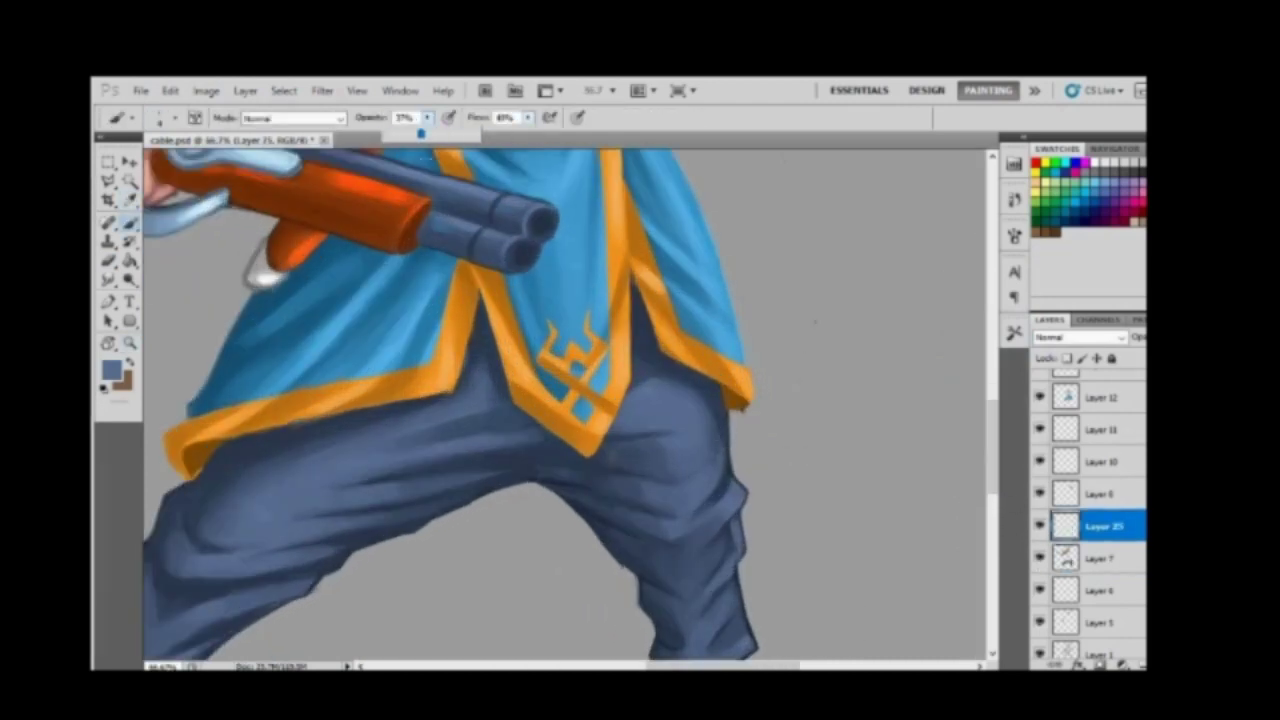
Step: Set the brush mode to Color Dodge and paint soft highlights on the thighs
click(290, 118)
click(286, 306)
right_click(690, 272)
click(674, 414)
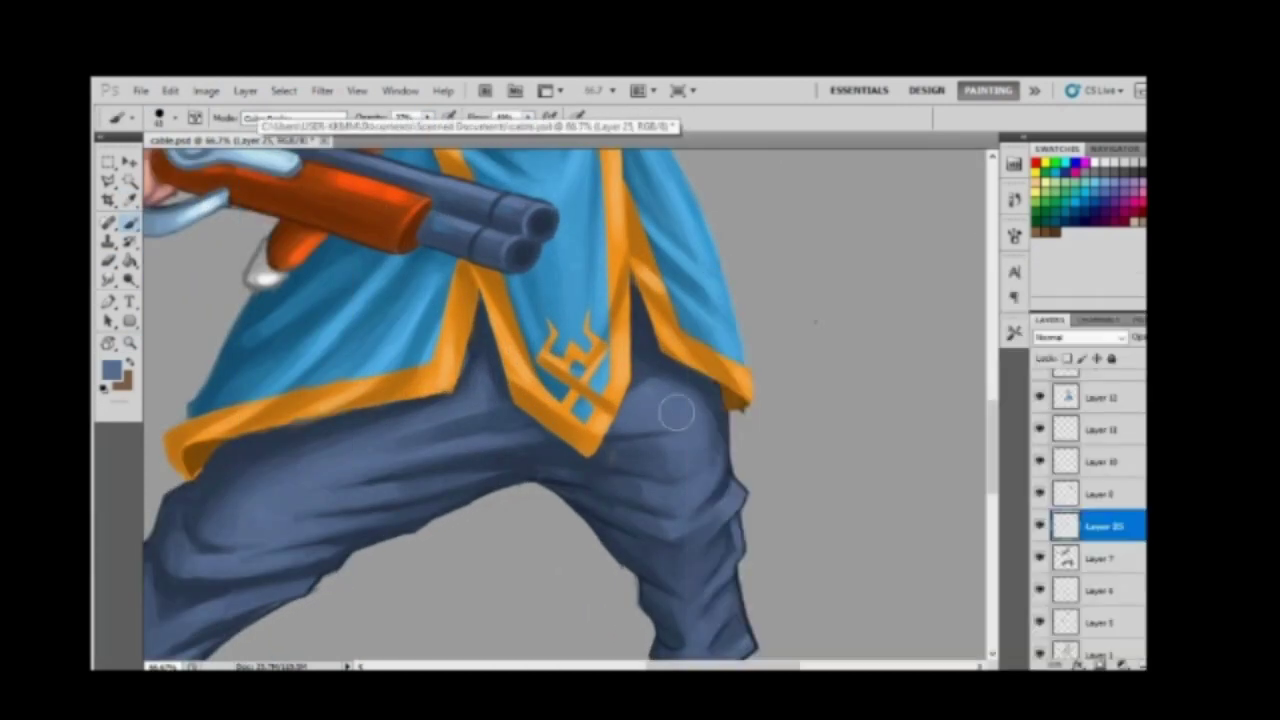
scroll(660, 430, down, 3)
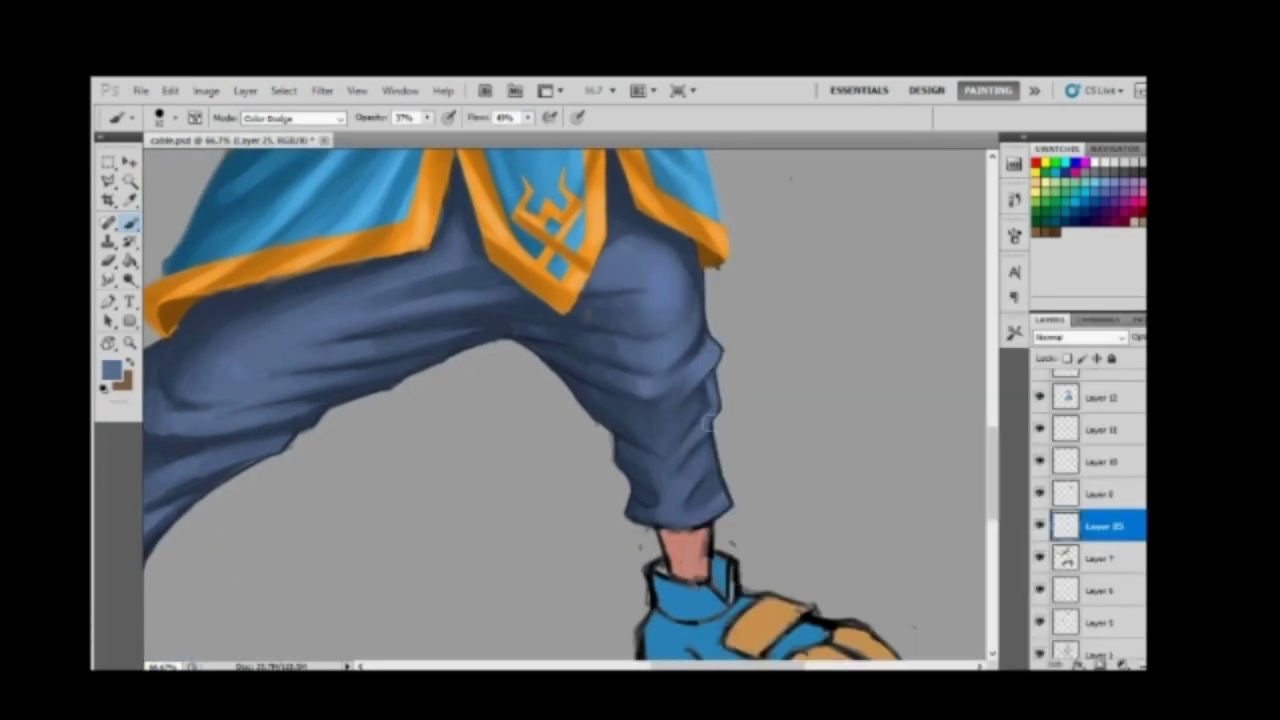
right_click(690, 272)
click(664, 510)
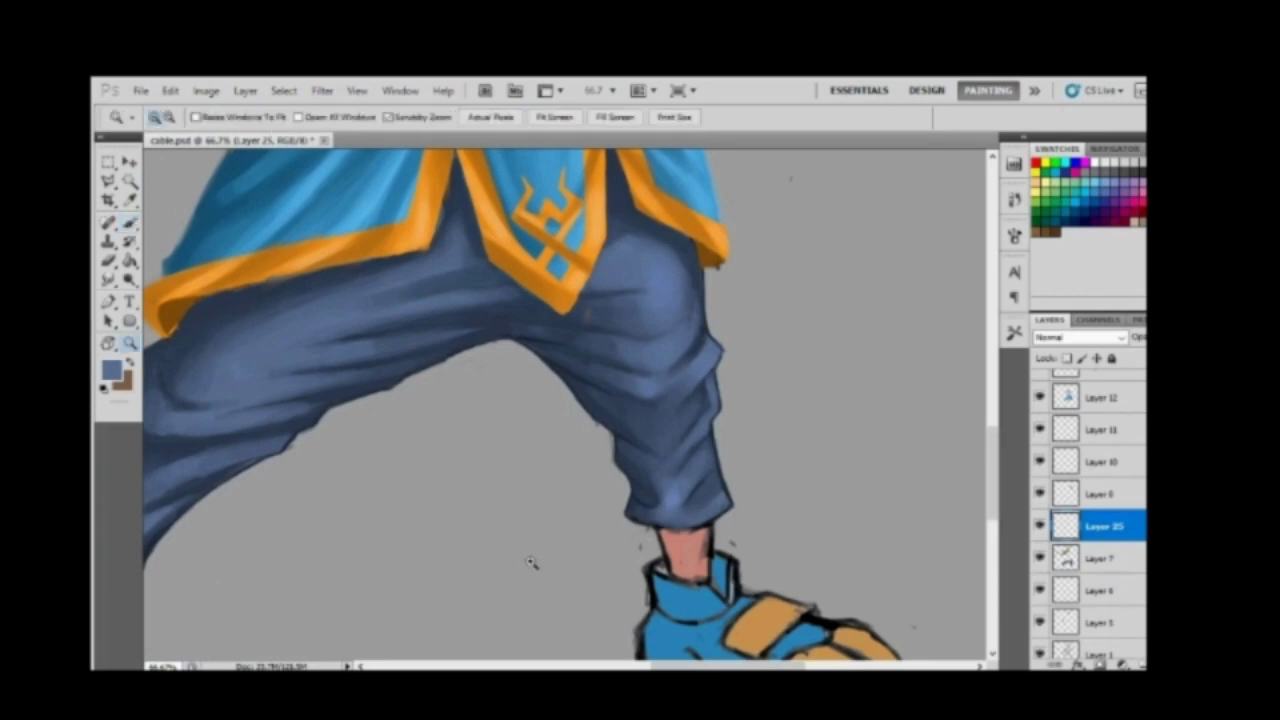
alt+click(629, 543)
Step: Continue the dodged thigh highlights, then sample darker trouser blues
right_click(580, 508)
key(Escape)
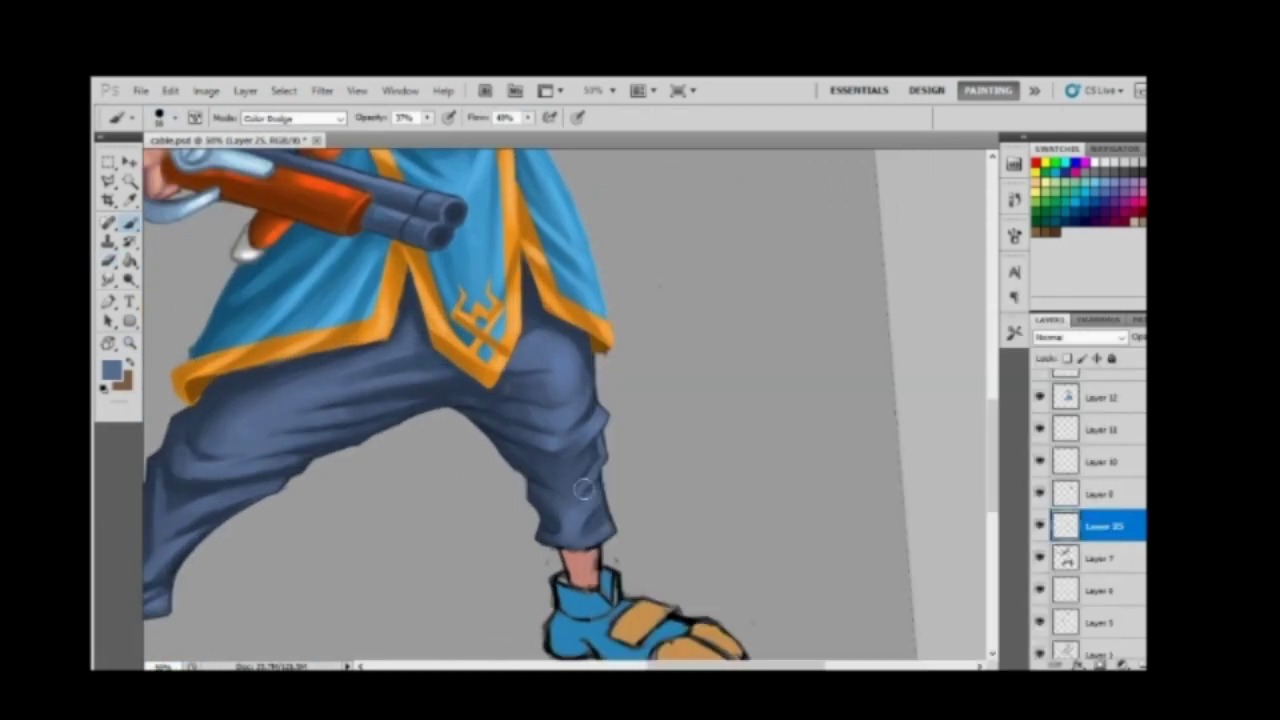
alt+click(601, 496)
right_click(601, 496)
key(Escape)
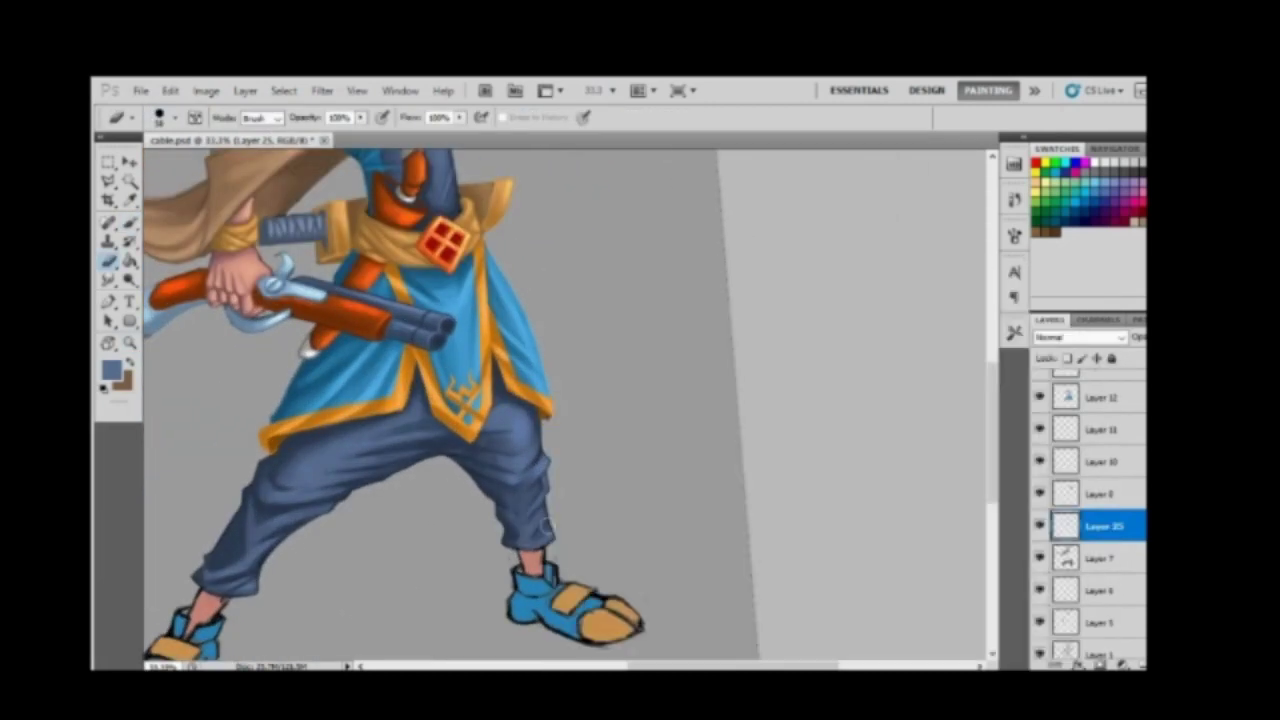
key(b)
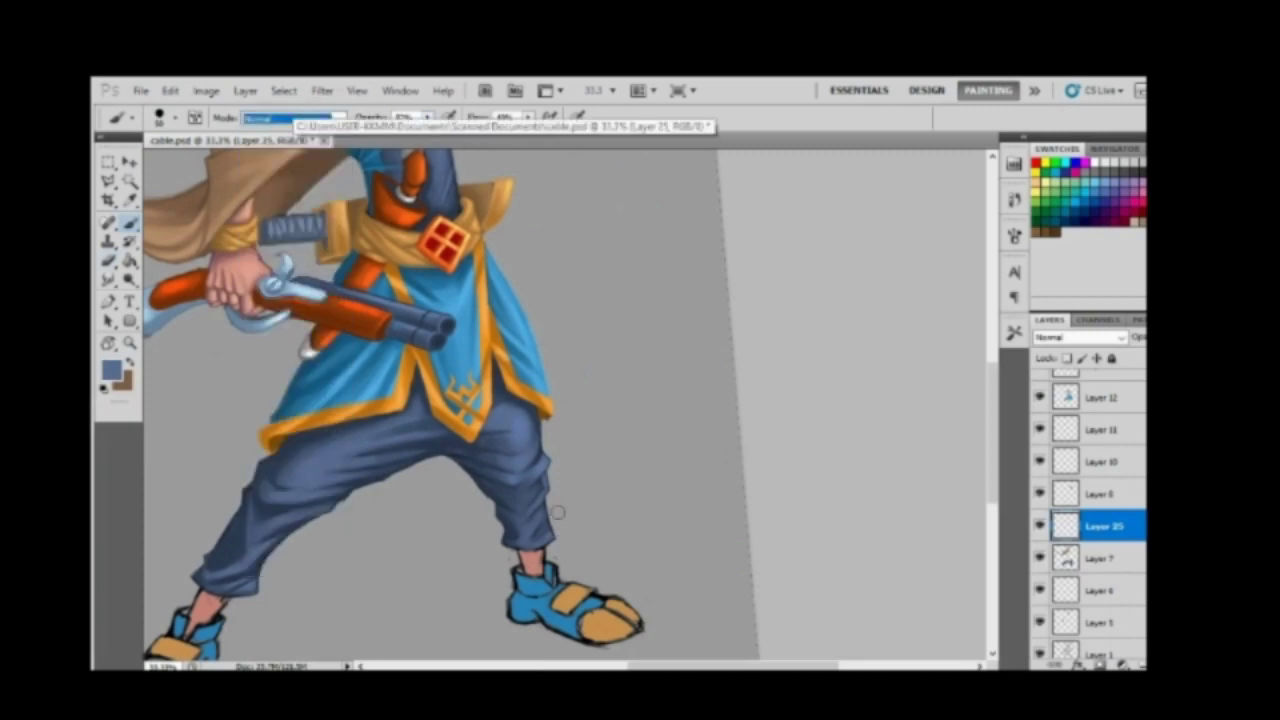
right_click(557, 509)
key(Escape)
alt+click(522, 535)
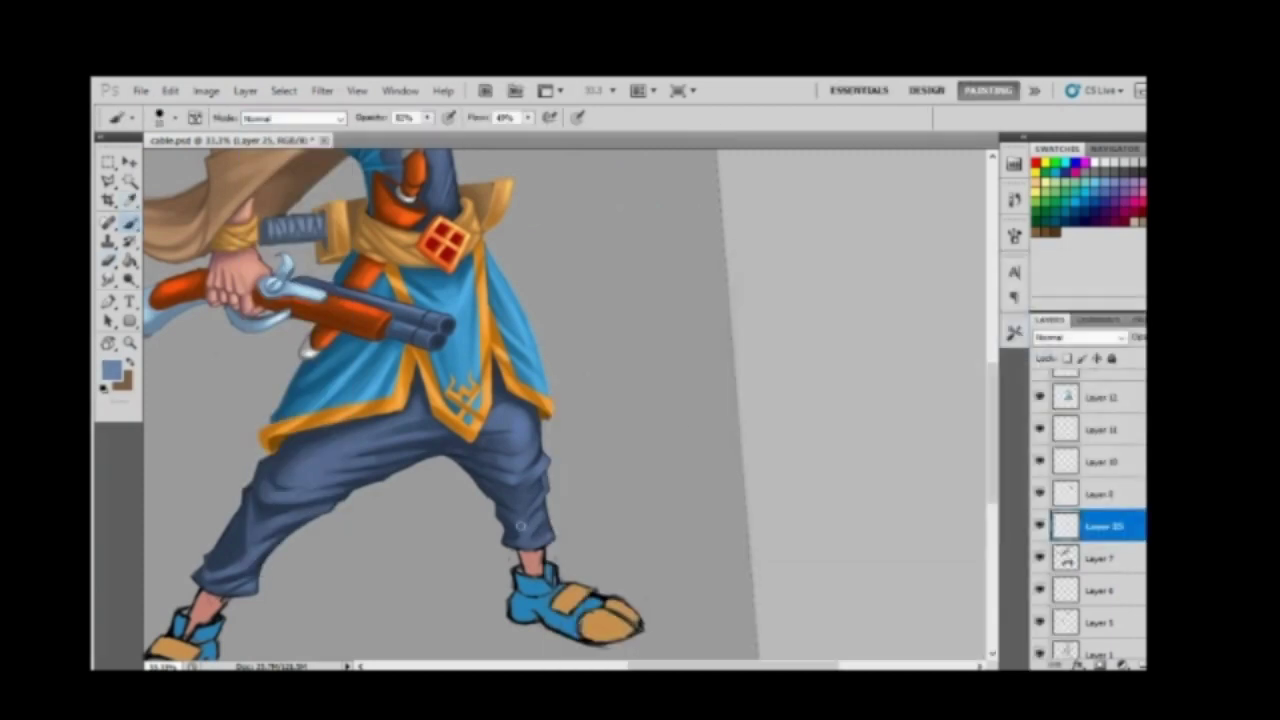
drag(520, 520, 575, 507)
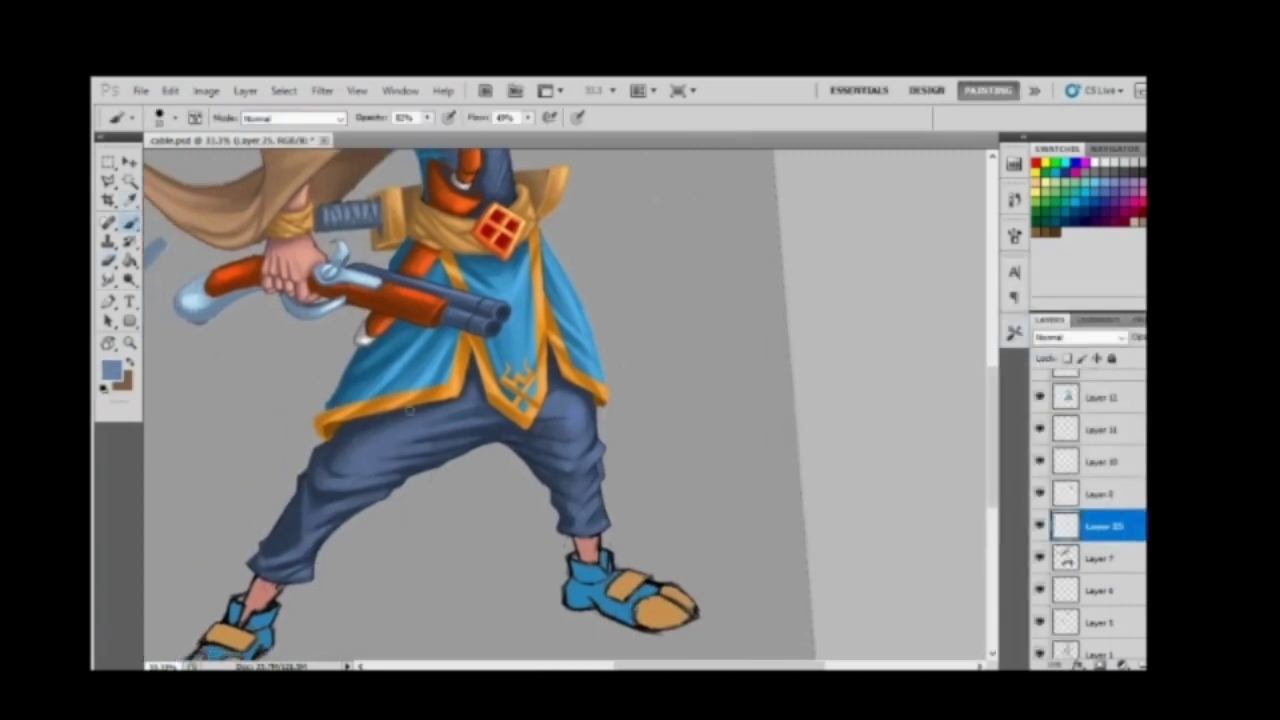
ctrl+click(508, 600)
alt+click(600, 467)
Step: Zoom in on the lower figure and select Layer 5 for brush painting
key(z)
alt+click(727, 620)
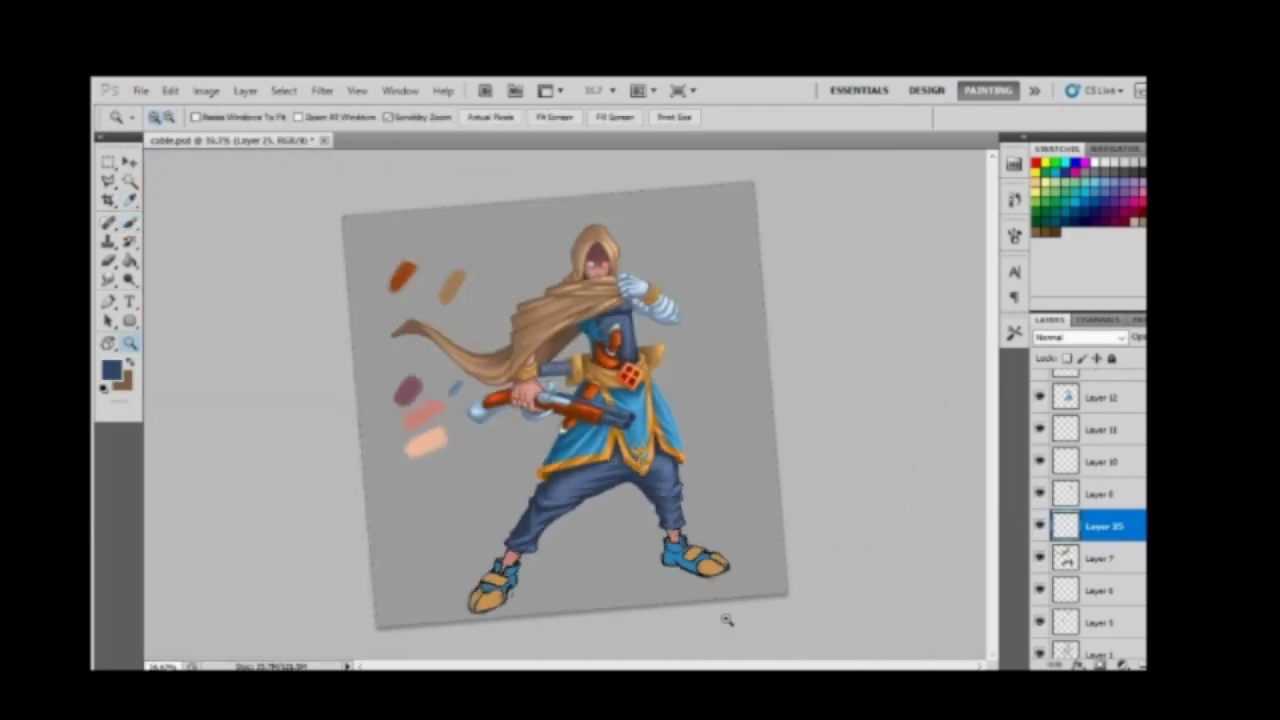
key(alt+f)
key(Escape)
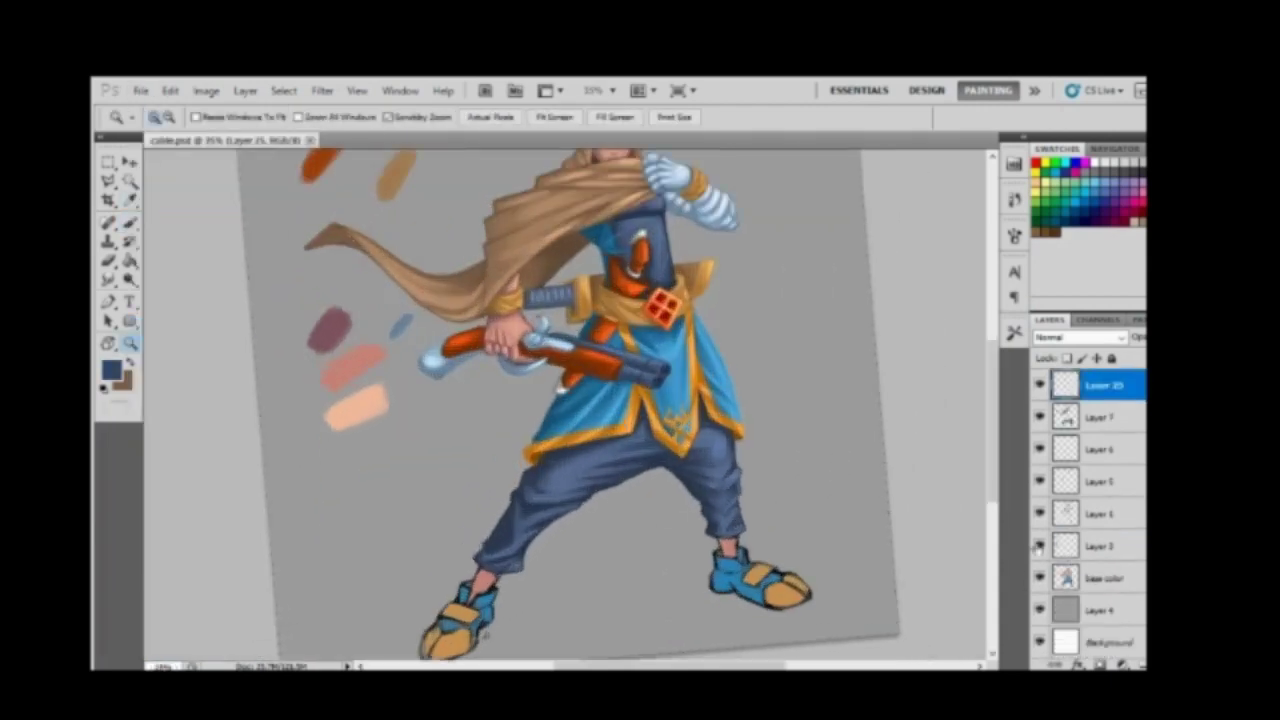
click(518, 477)
scroll(1043, 513, up, 3)
scroll(1043, 540, down, 3)
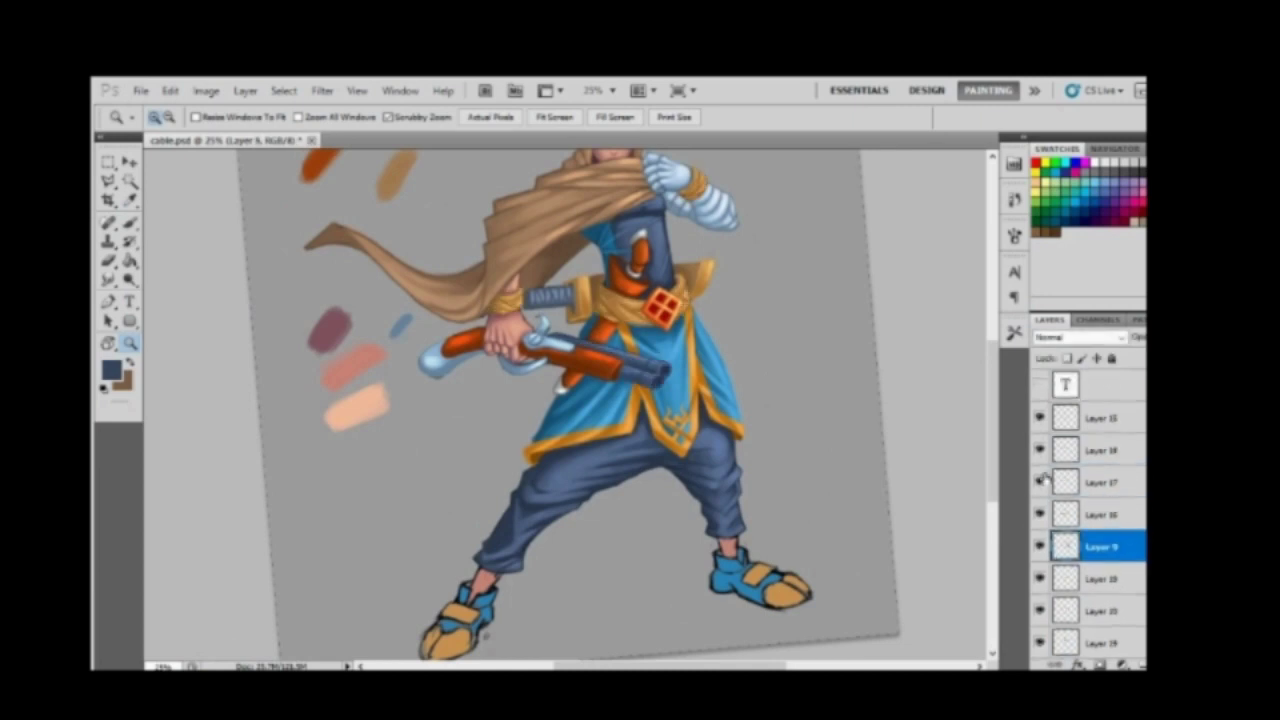
click(1080, 610)
key(b)
Step: Paint mauve skin shadow on both ankles with the brush at 100% opacity and flow
alt+click(518, 509)
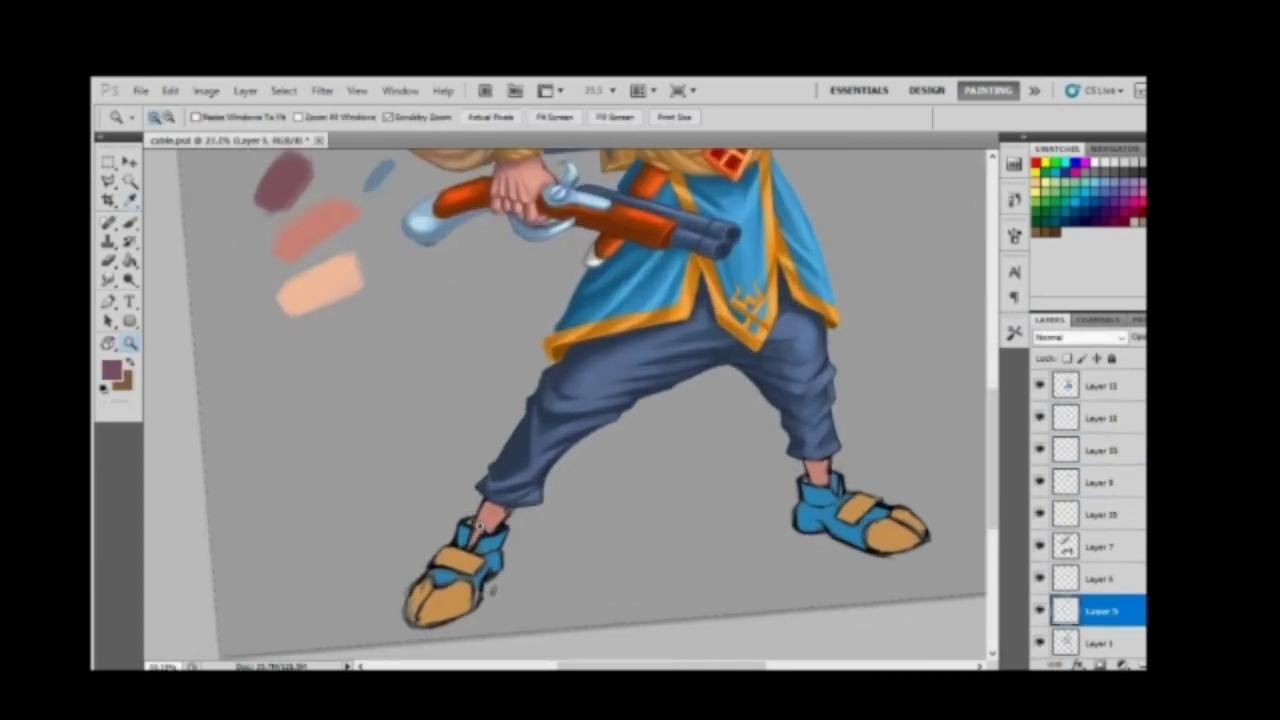
scroll(517, 460, up, 2)
key(0)
key(shift+0)
right_click(495, 512)
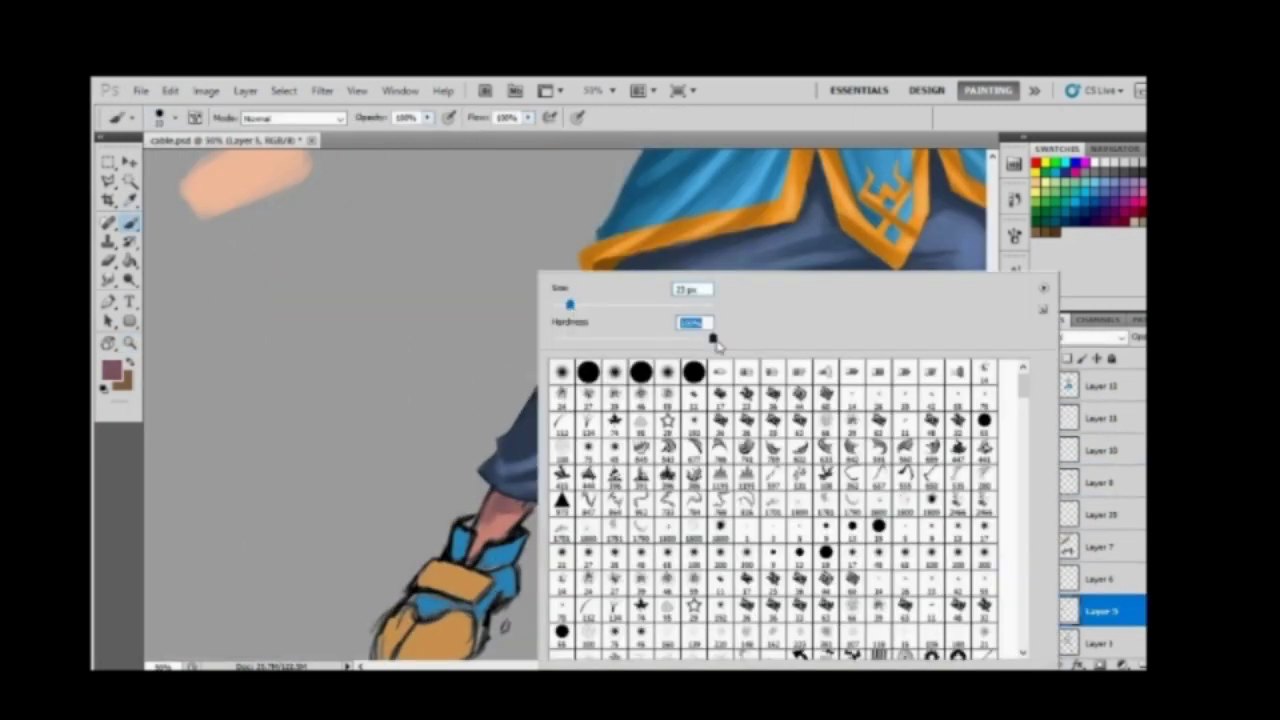
key(Escape)
drag(497, 500, 485, 535)
drag(800, 480, 487, 517)
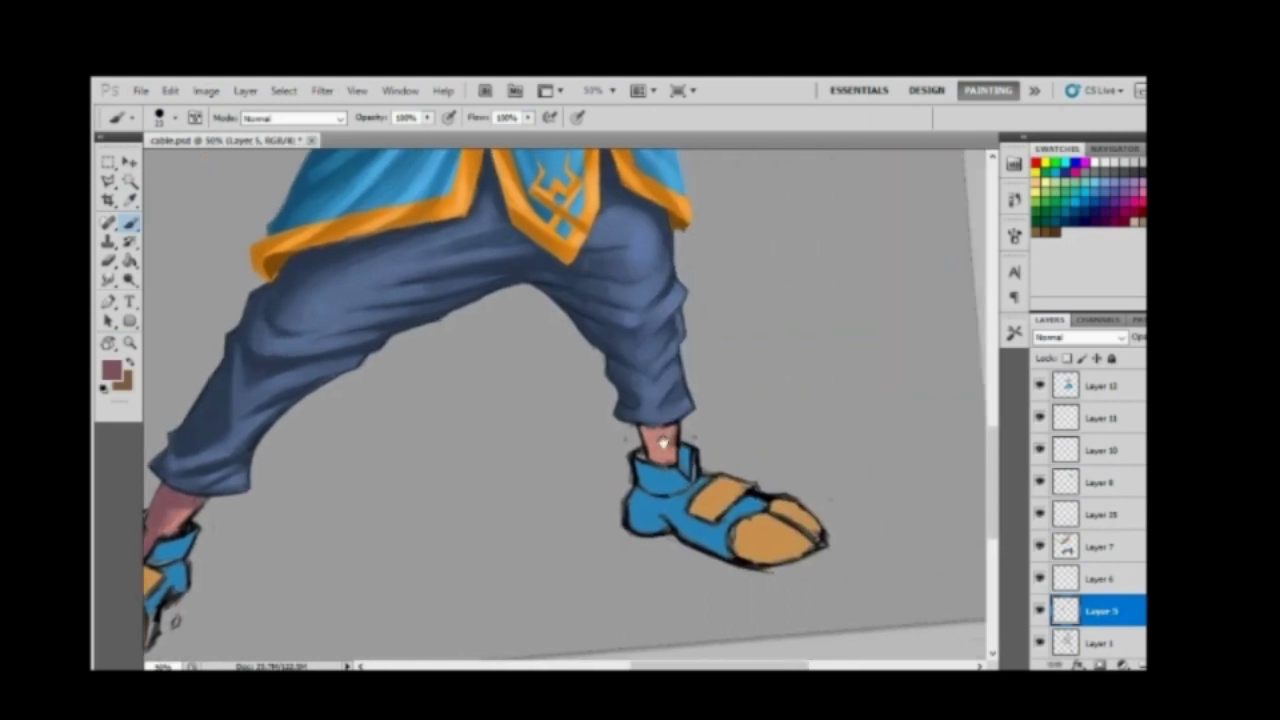
drag(660, 428, 655, 462)
mouse_move(466, 505)
mouse_down()
mouse_move(549, 482)
mouse_move(721, 542)
mouse_up()
Step: Add light peach skin highlights to both ankles, then zoom in on the left ankle
alt+click(190, 190)
drag(437, 545, 430, 580)
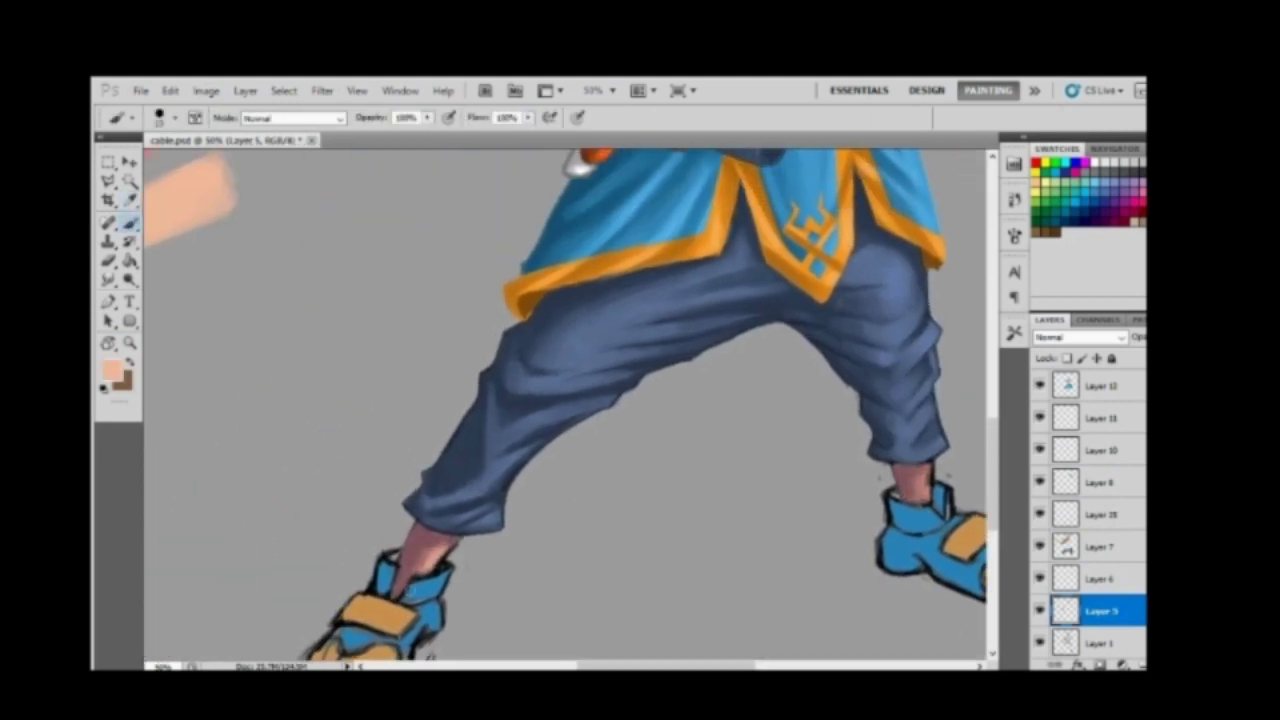
mouse_move(930, 470)
mouse_down()
mouse_move(925, 495)
mouse_move(910, 495)
mouse_up()
drag(430, 545, 415, 580)
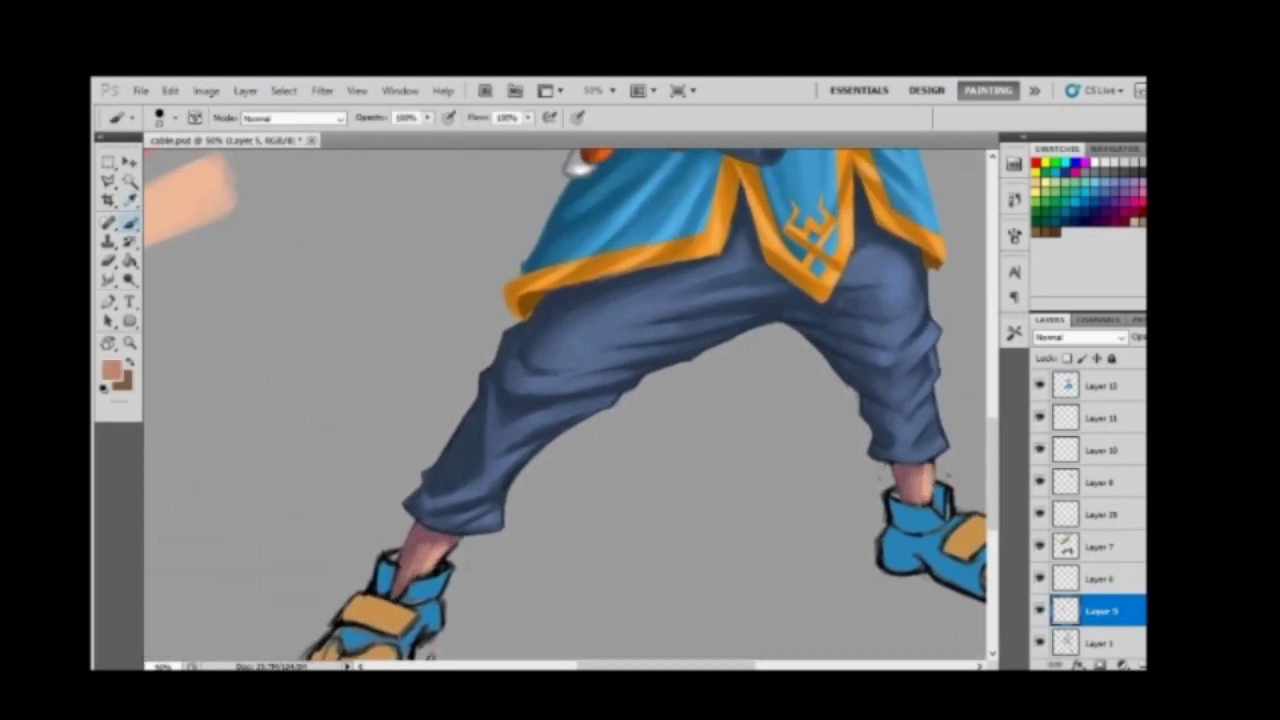
alt+click(483, 575)
click(470, 550)
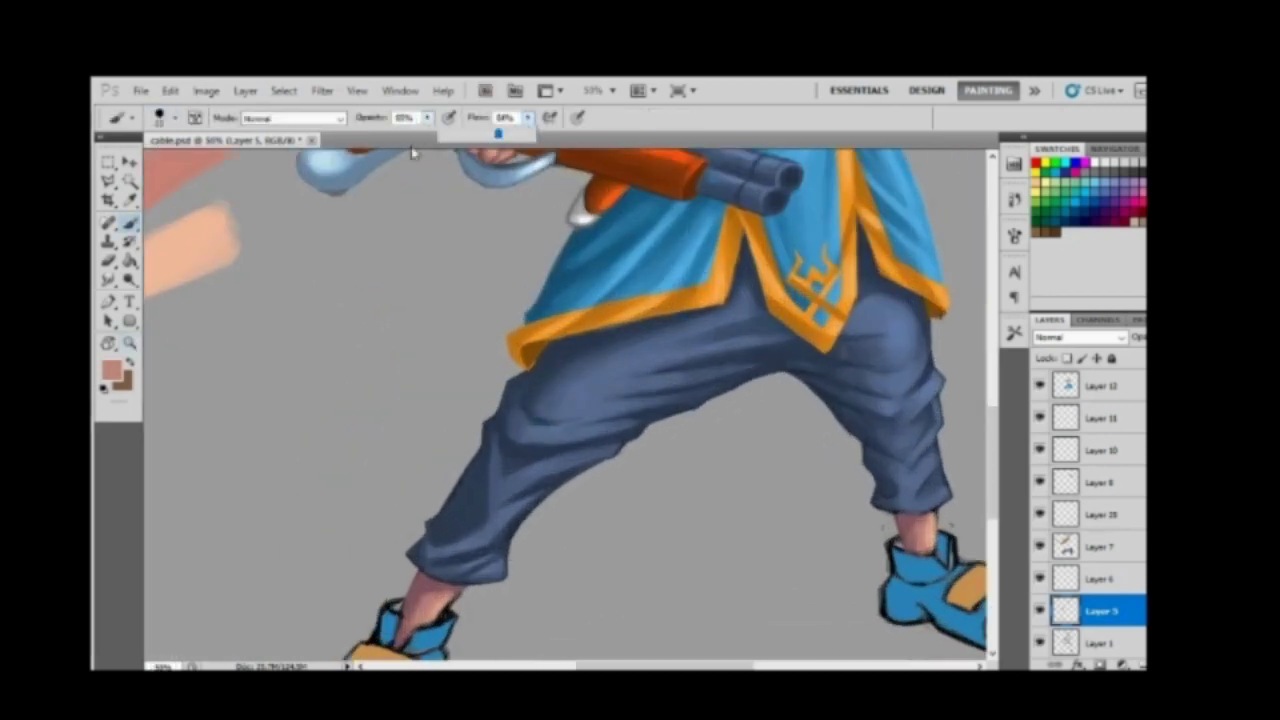
click(522, 617)
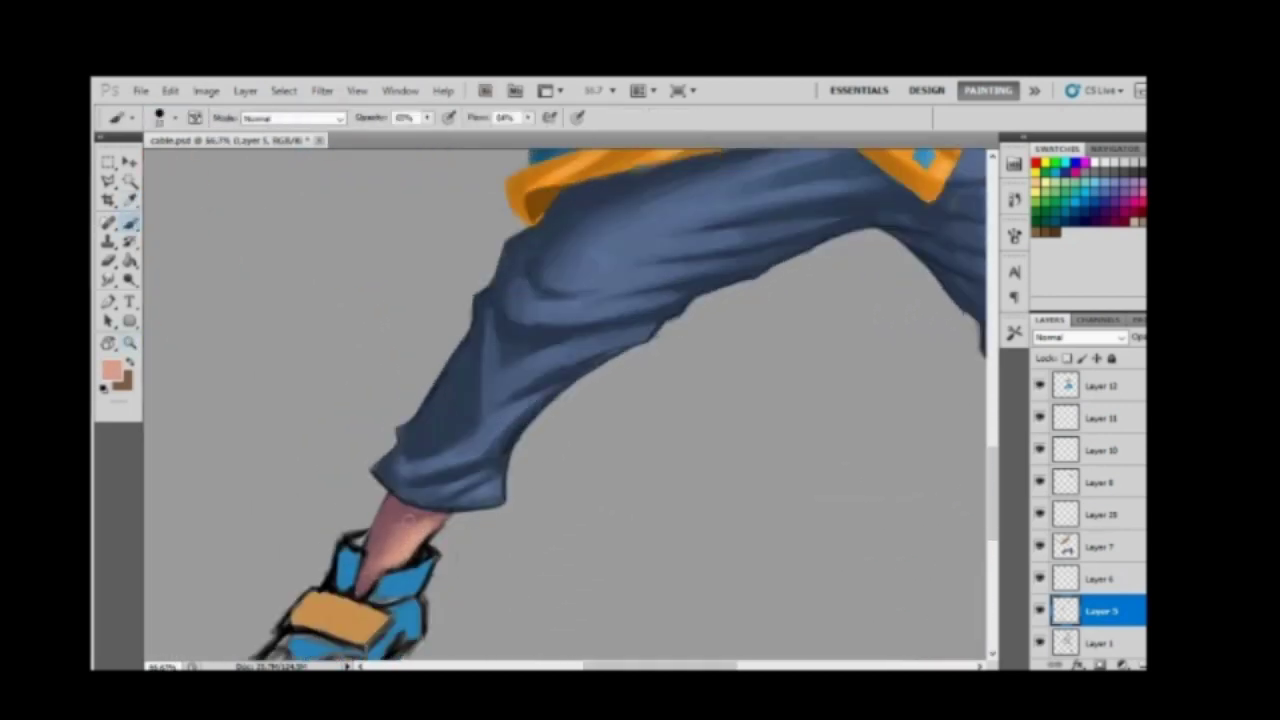
Step: Sample a darker brown-red and a lighter pink skin tone near the right ankle
drag(700, 450, 450, 350)
alt+click(770, 378)
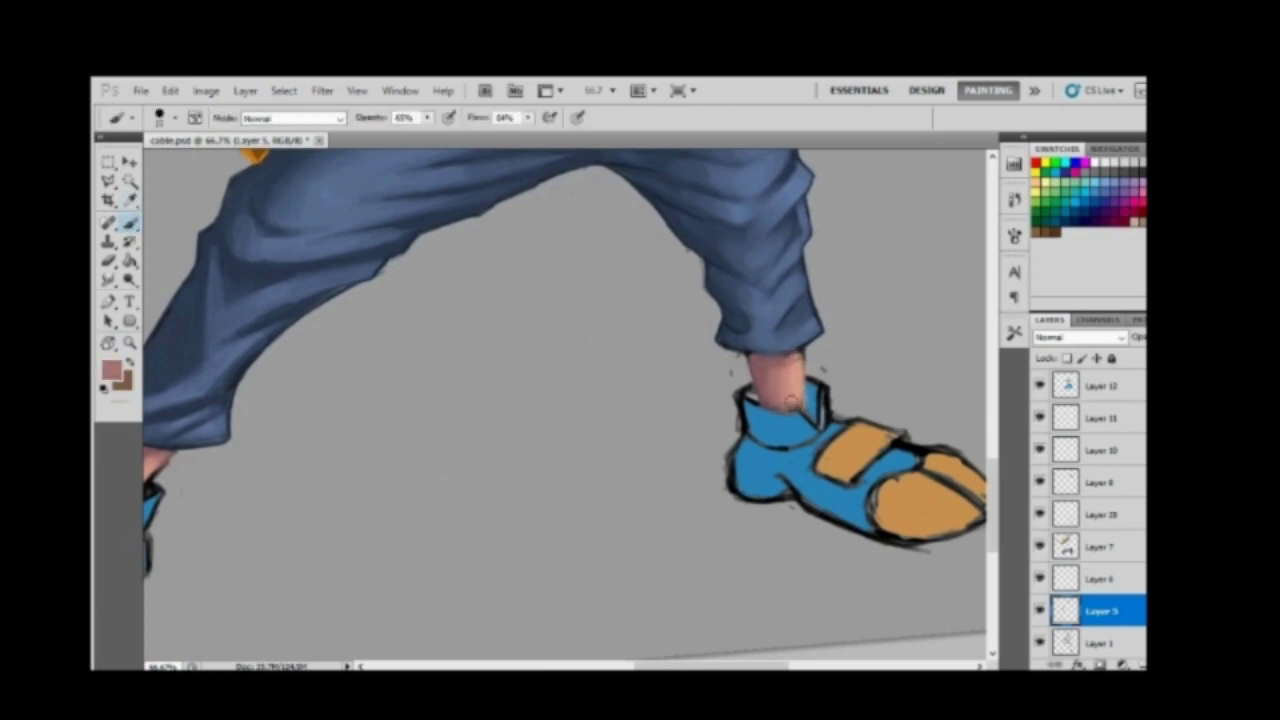
alt+click(791, 381)
alt+click(676, 362)
alt+click(607, 563)
click(530, 578)
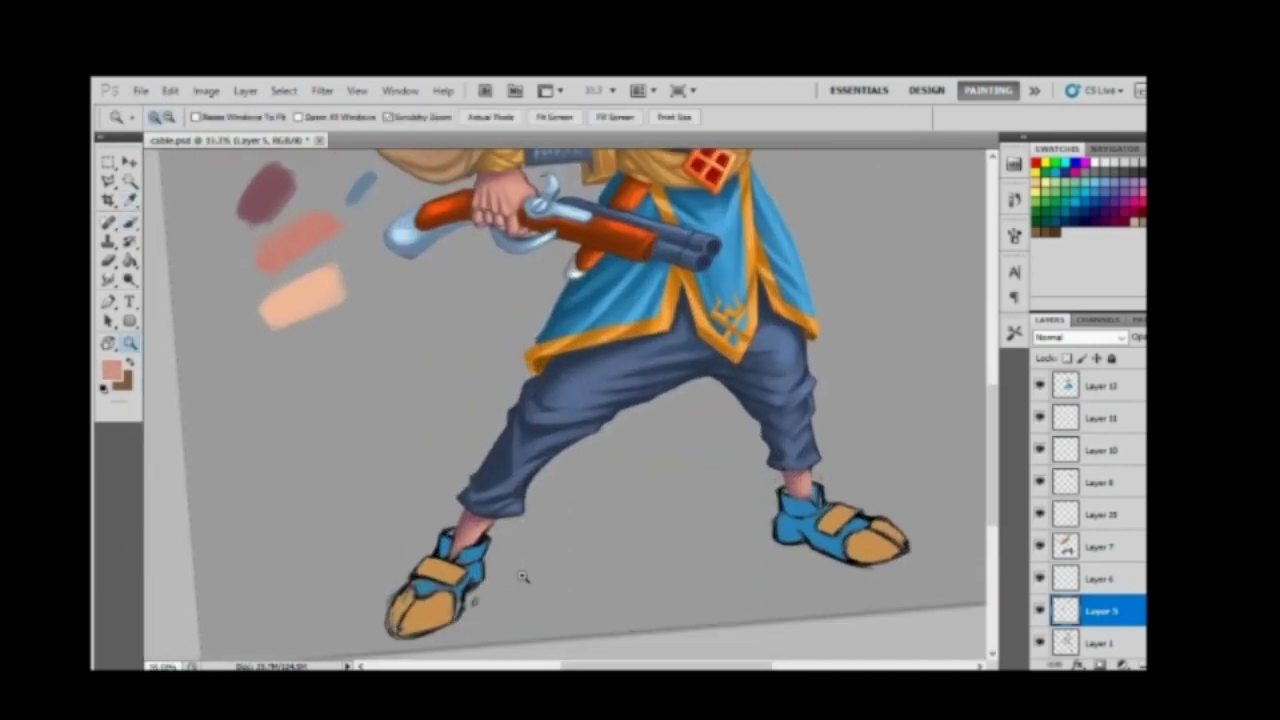
Step: Sample the shoe's blue, adjust it in the Color Picker, and resize the brush
key(i)
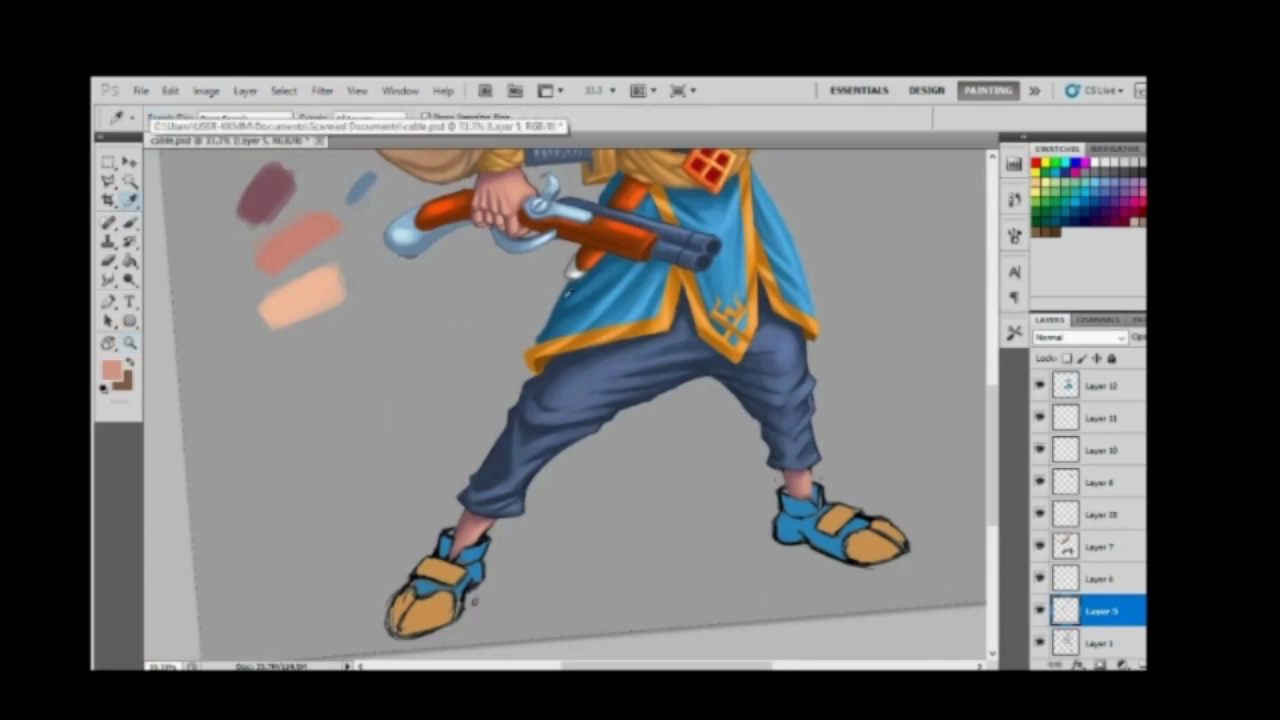
click(578, 309)
click(597, 280)
key(z)
click(490, 440)
click(470, 470)
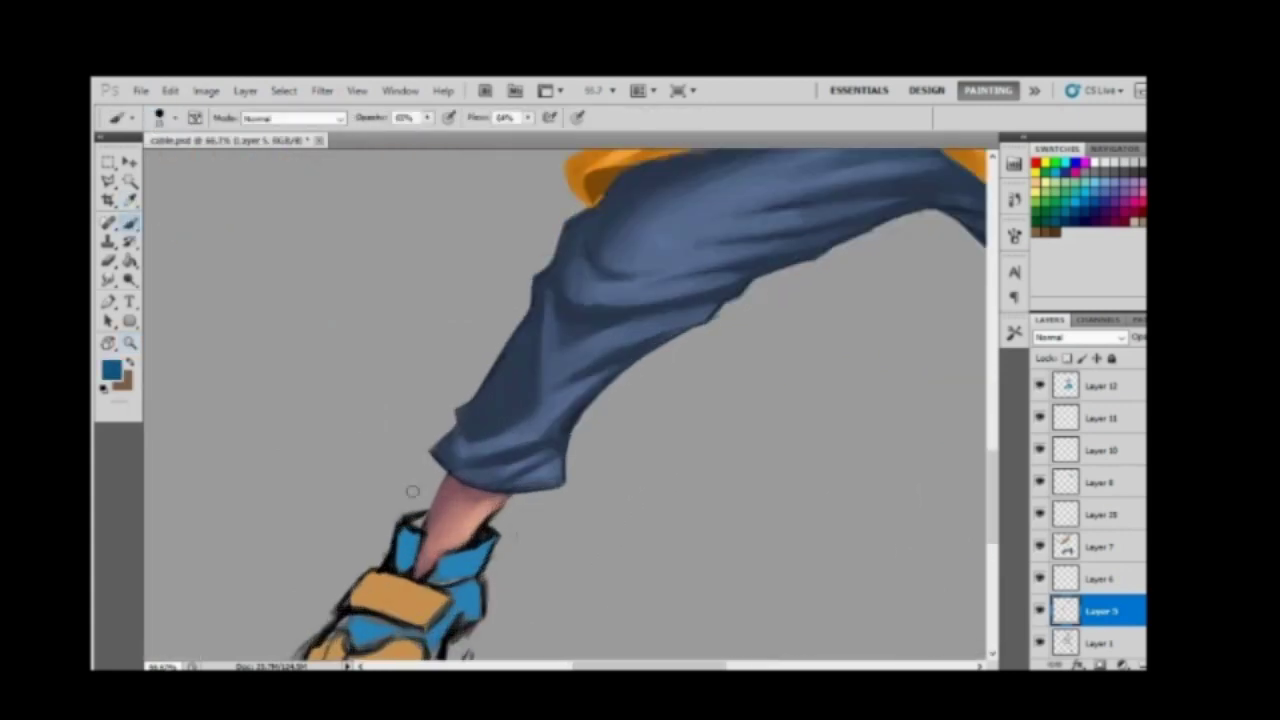
click(120, 380)
key(Escape)
key(b)
right_click(485, 270)
key(Return)
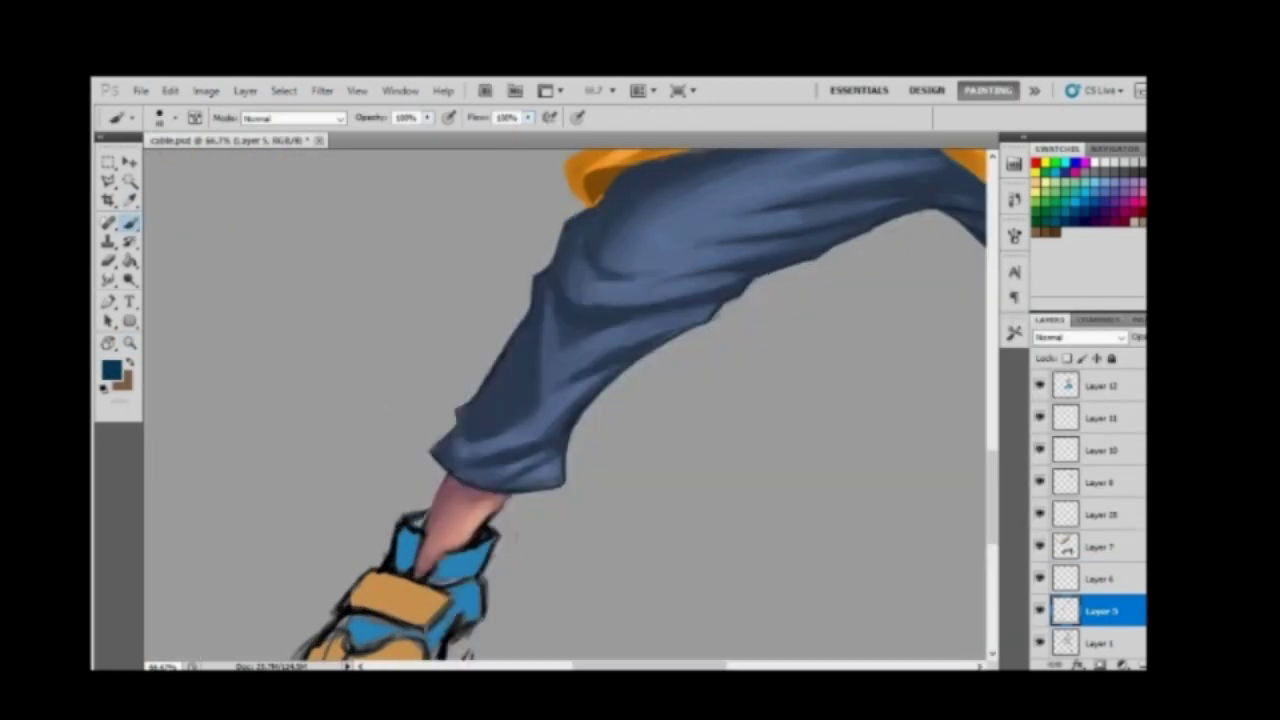
drag(473, 545, 715, 236)
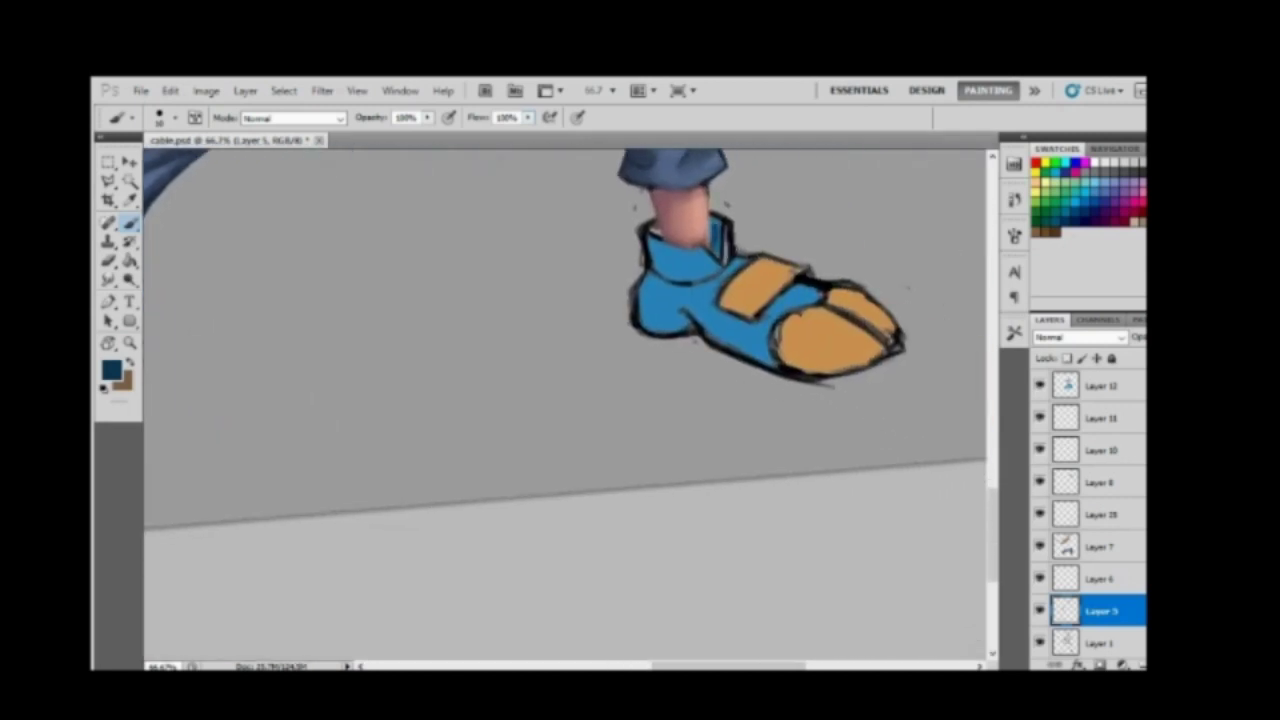
Step: Set the eraser size, then sample the ankle skin tone and a dark reddish-brown
key(e)
right_click(636, 210)
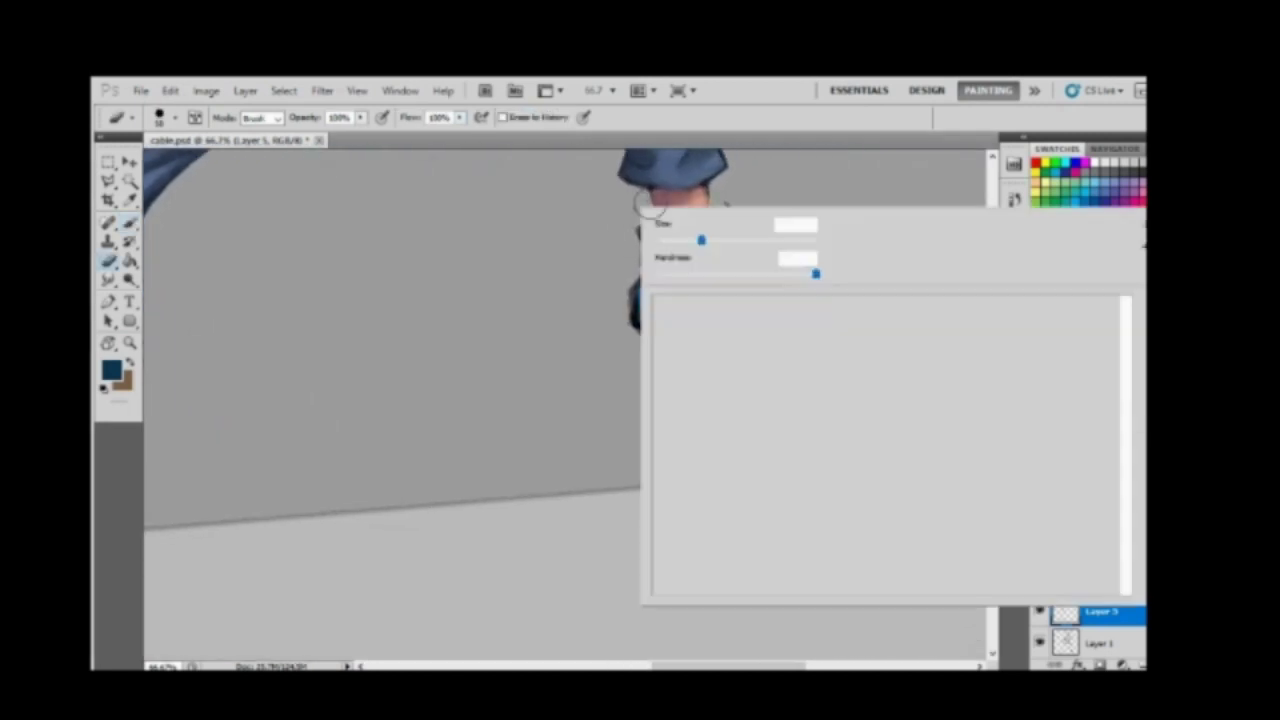
key(Return)
scroll(700, 350, down, 3)
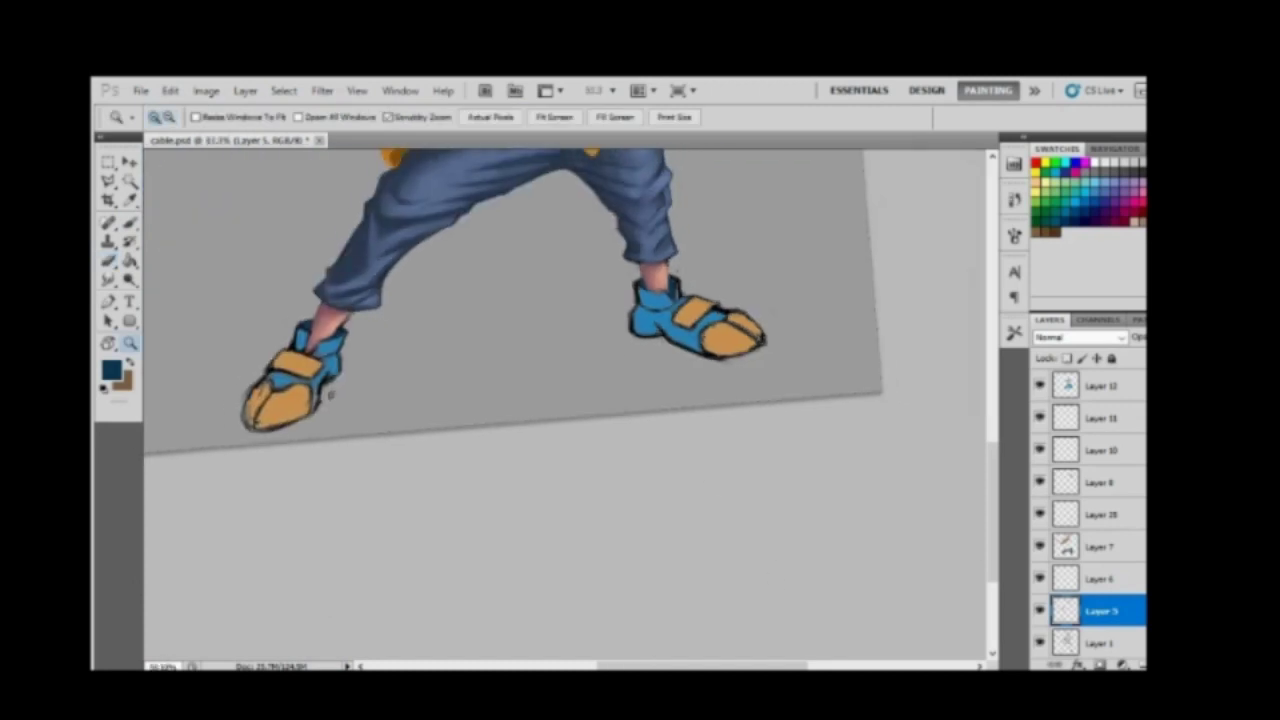
scroll(300, 380, up, 4)
key(b)
alt+click(280, 230)
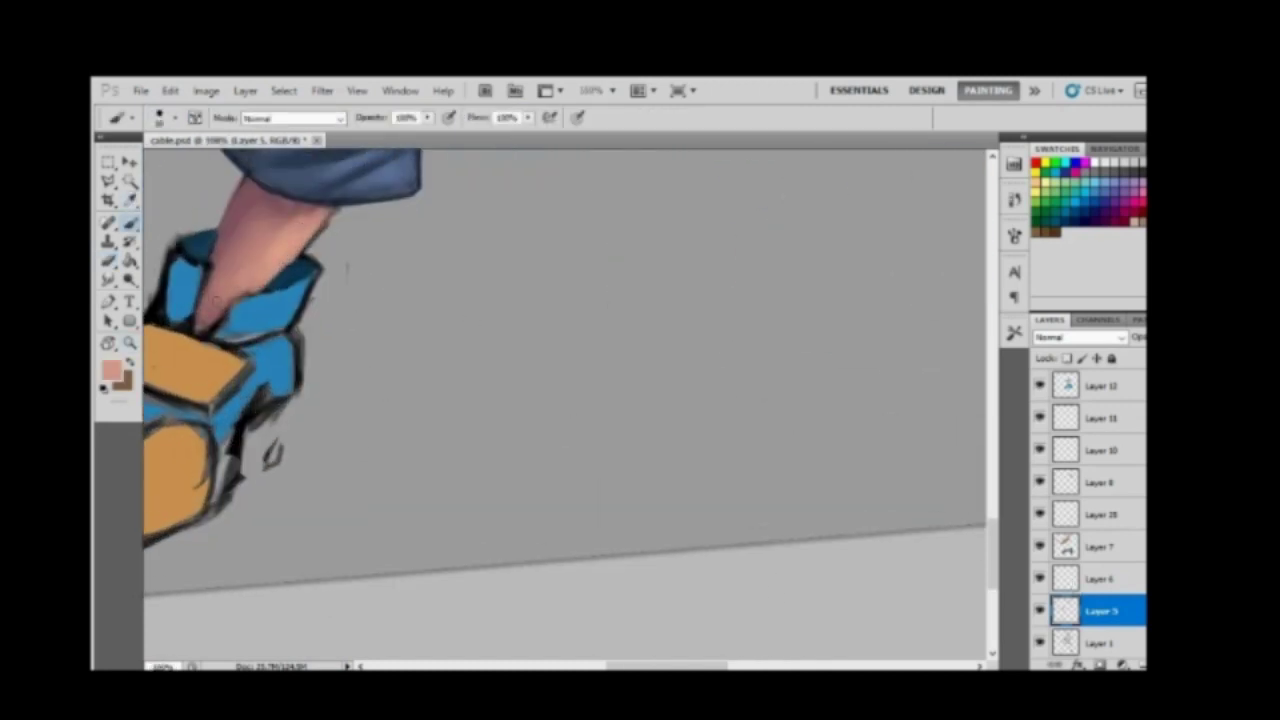
alt+click(228, 358)
Step: Zoom out and select Layer 6
key(z)
scroll(610, 415, down, 3)
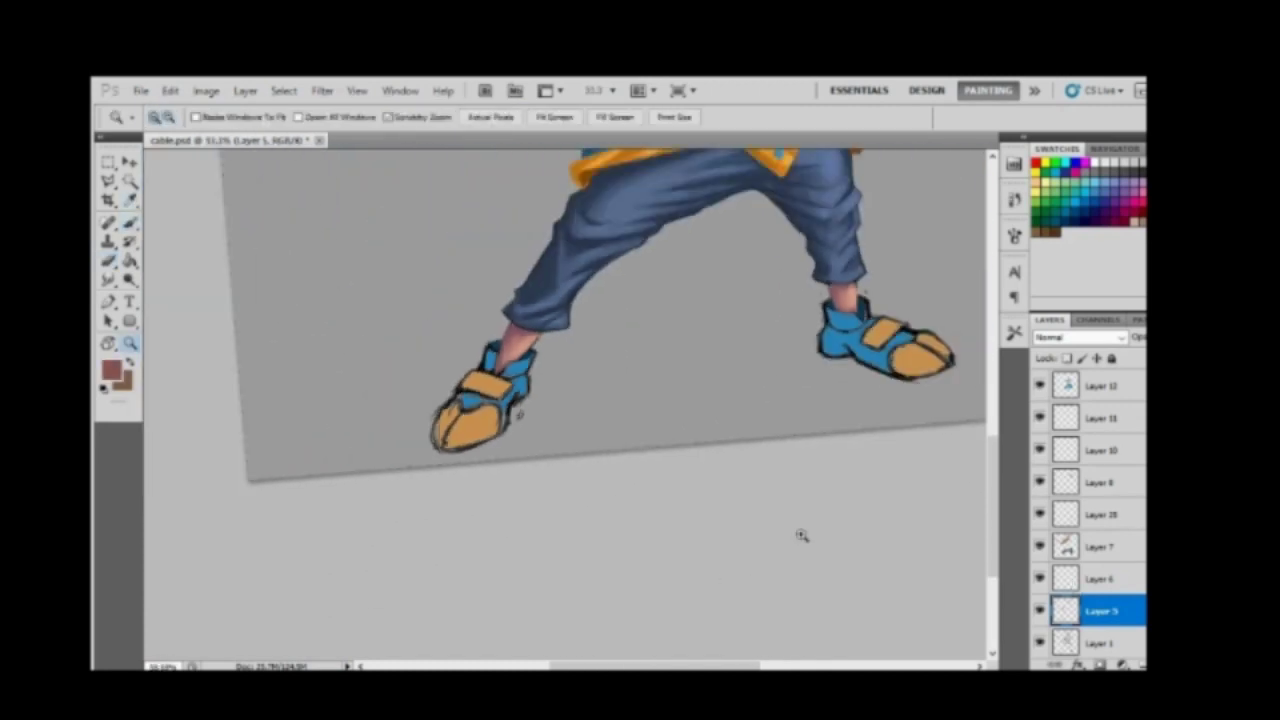
scroll(1080, 535, down, 1)
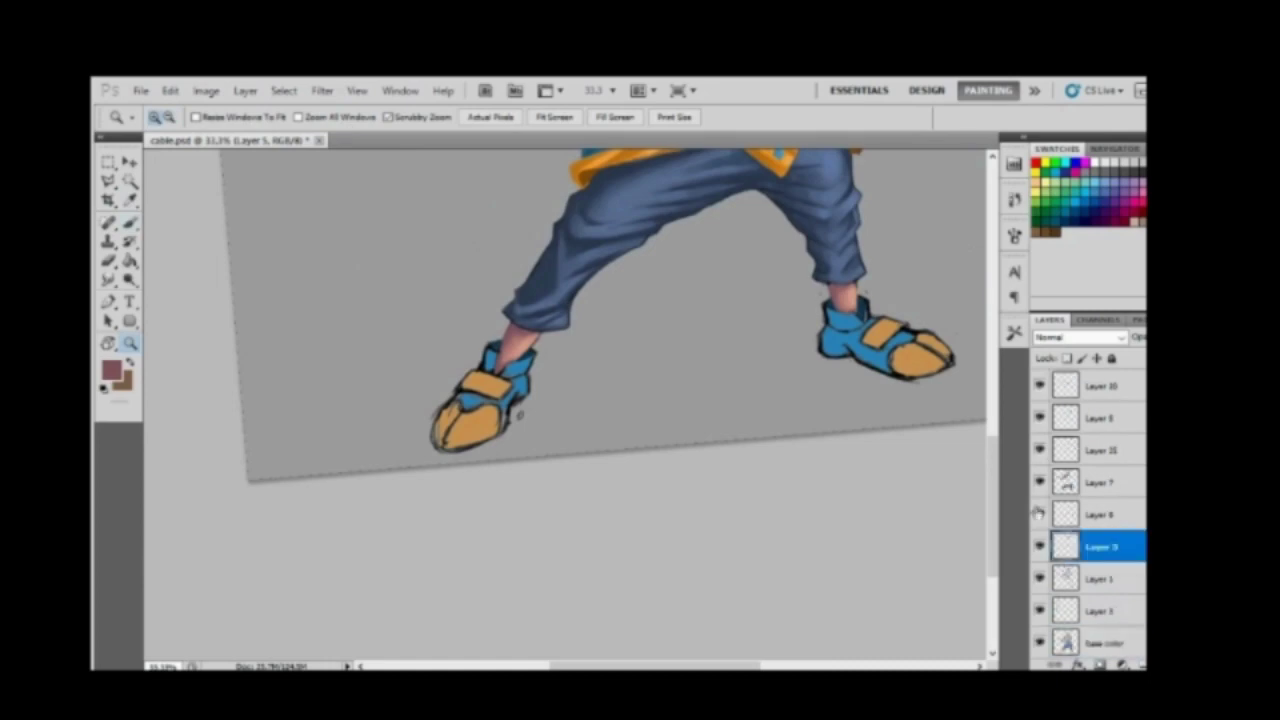
scroll(889, 460, down, 2)
double_click(1066, 514)
Step: Dismiss the layer style dialog and sample the shoe's blue for painting on Layer 6
key(Escape)
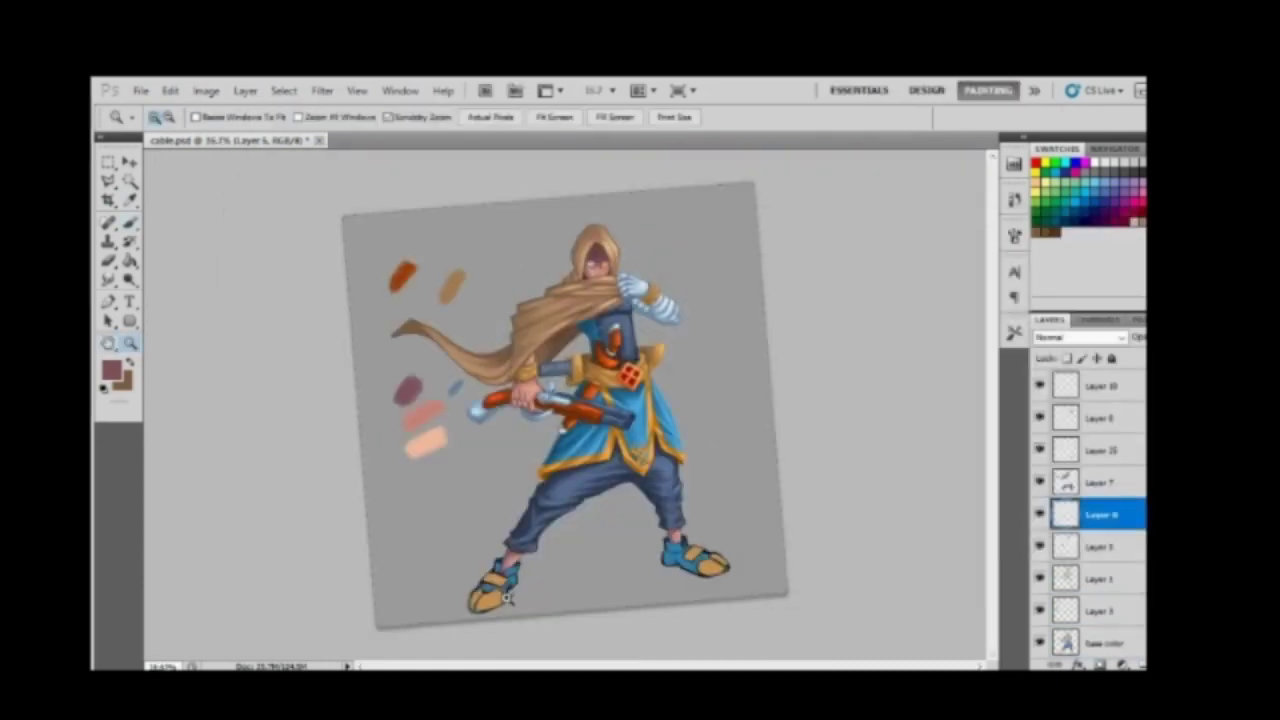
scroll(474, 590, up, 4)
scroll(474, 590, down, 2)
key(b)
alt+click(518, 442)
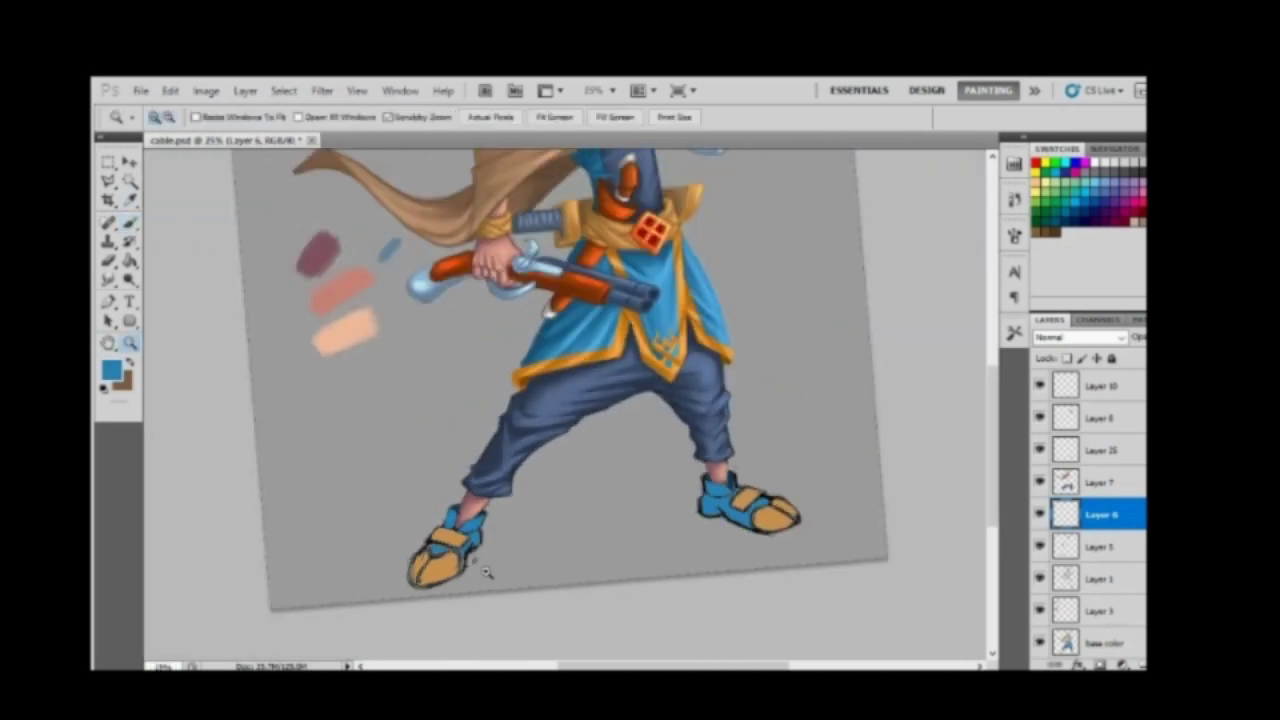
drag(436, 490, 394, 564)
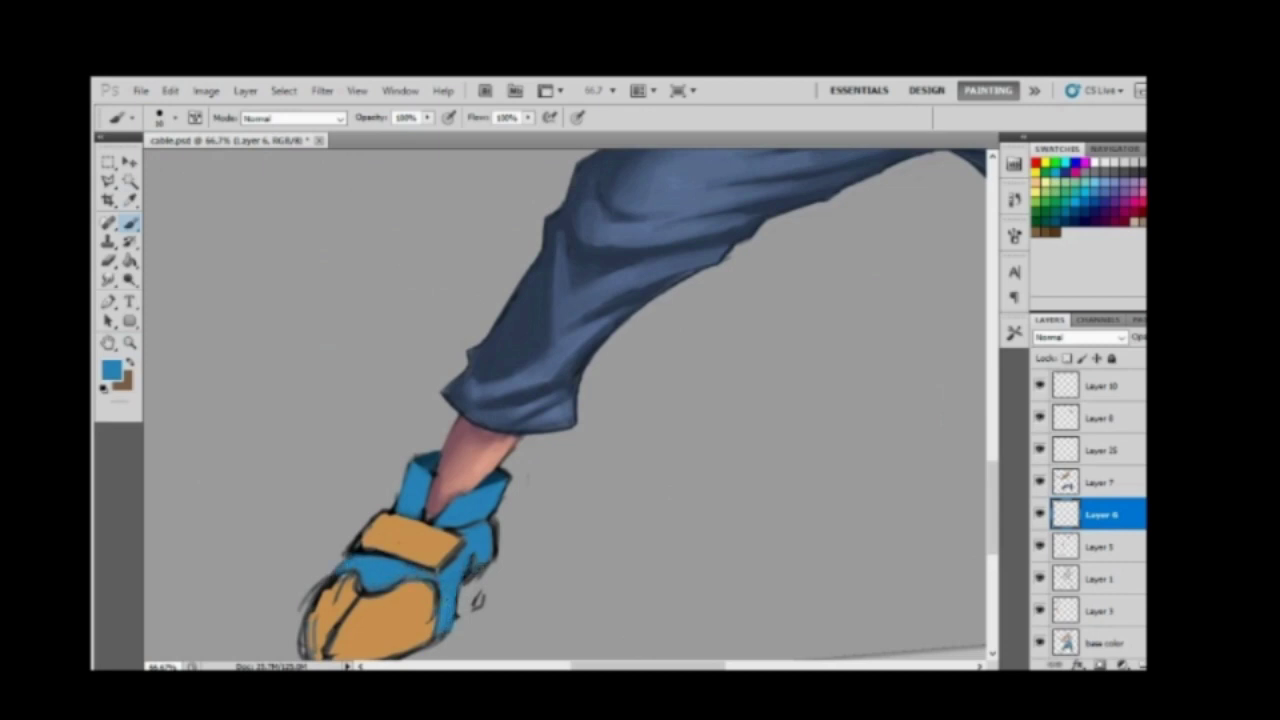
scroll(565, 400, down, 2)
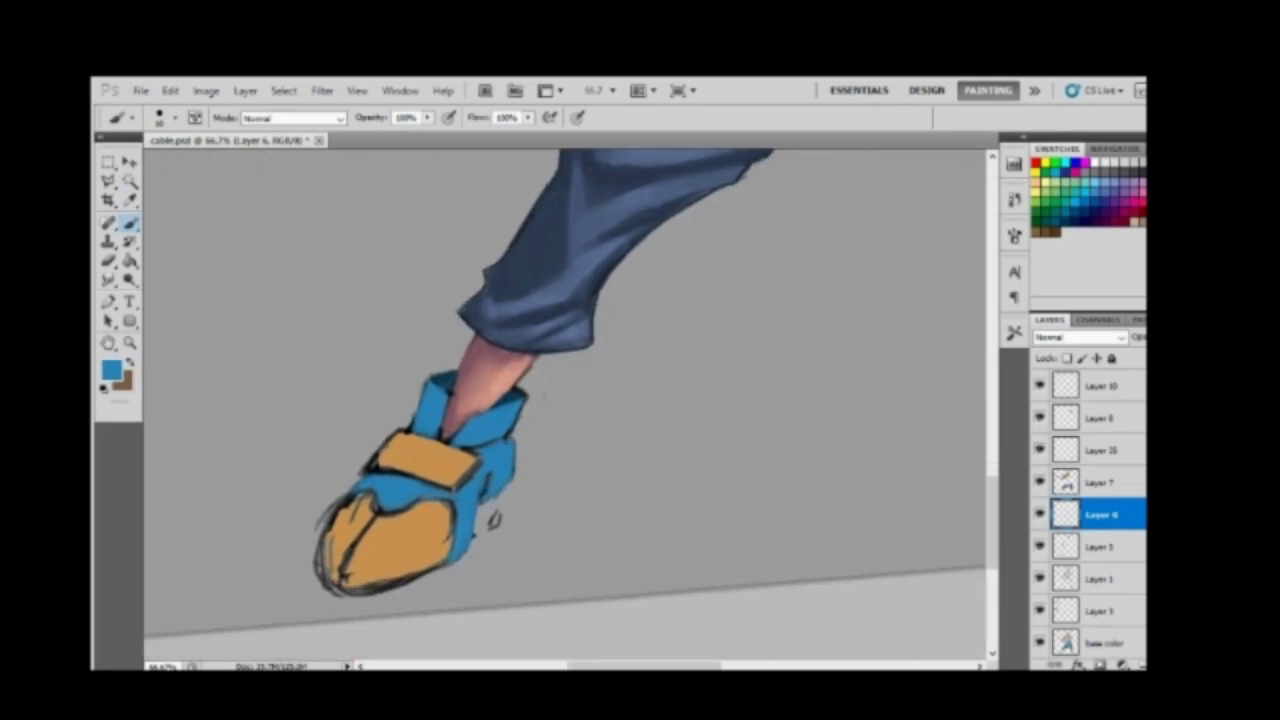
key(i)
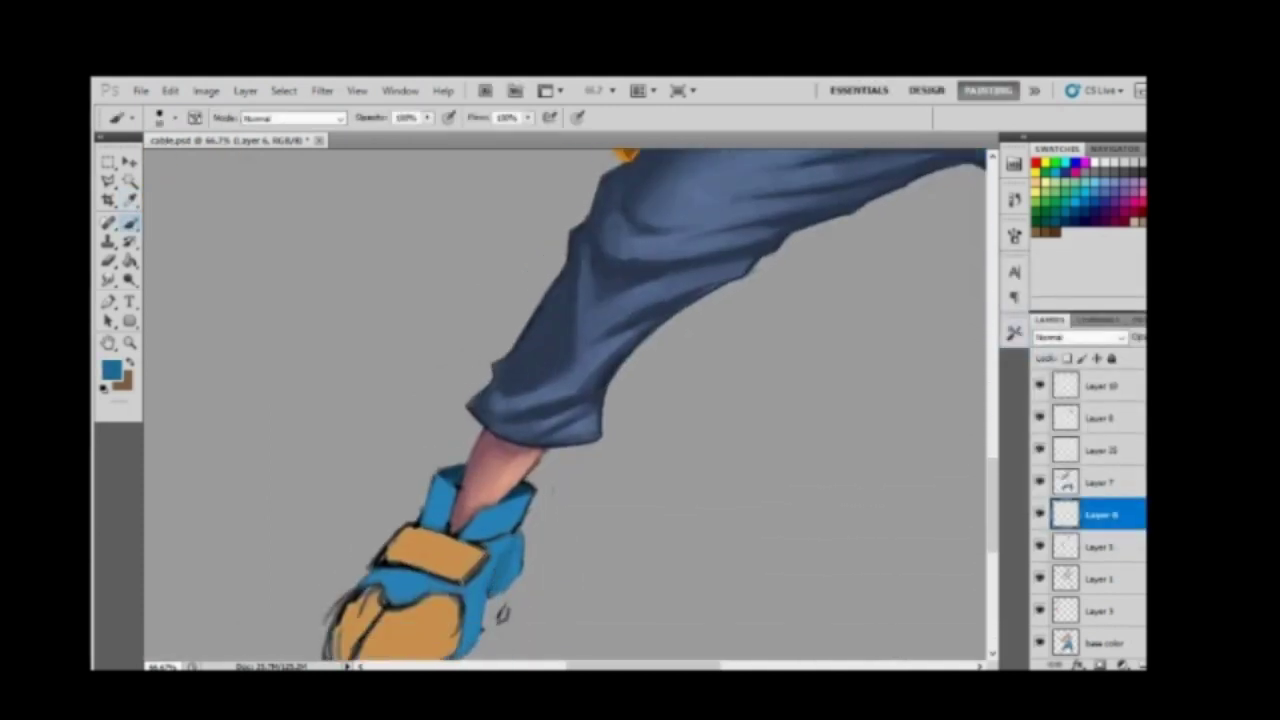
scroll(372, 336, down, 3)
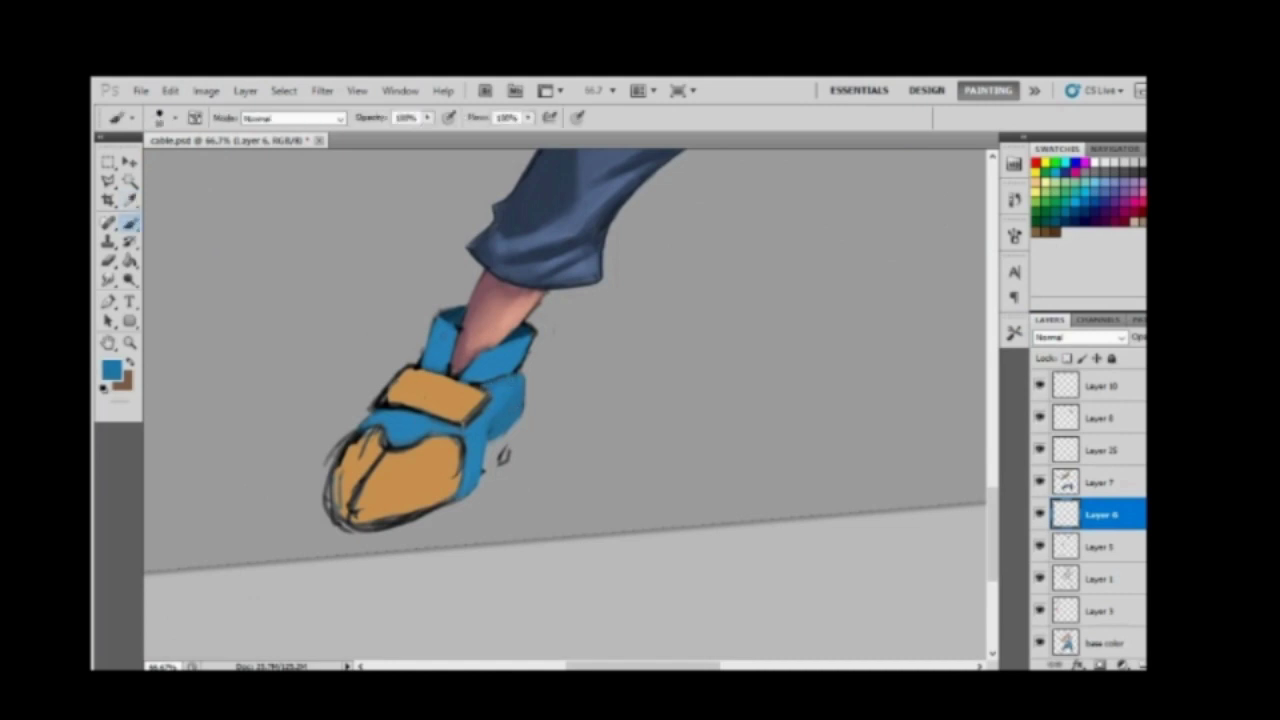
scroll(550, 350, up, 5)
key(i)
scroll(597, 280, down, 5)
key(b)
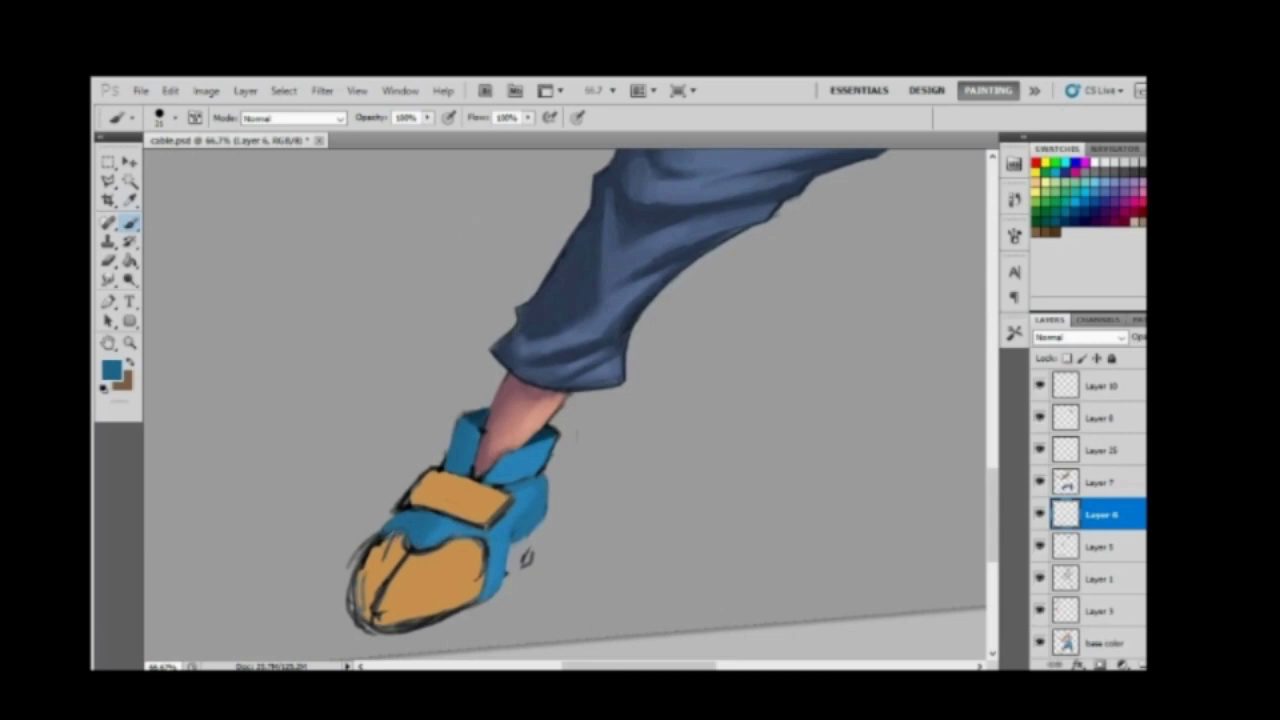
key(i)
key(b)
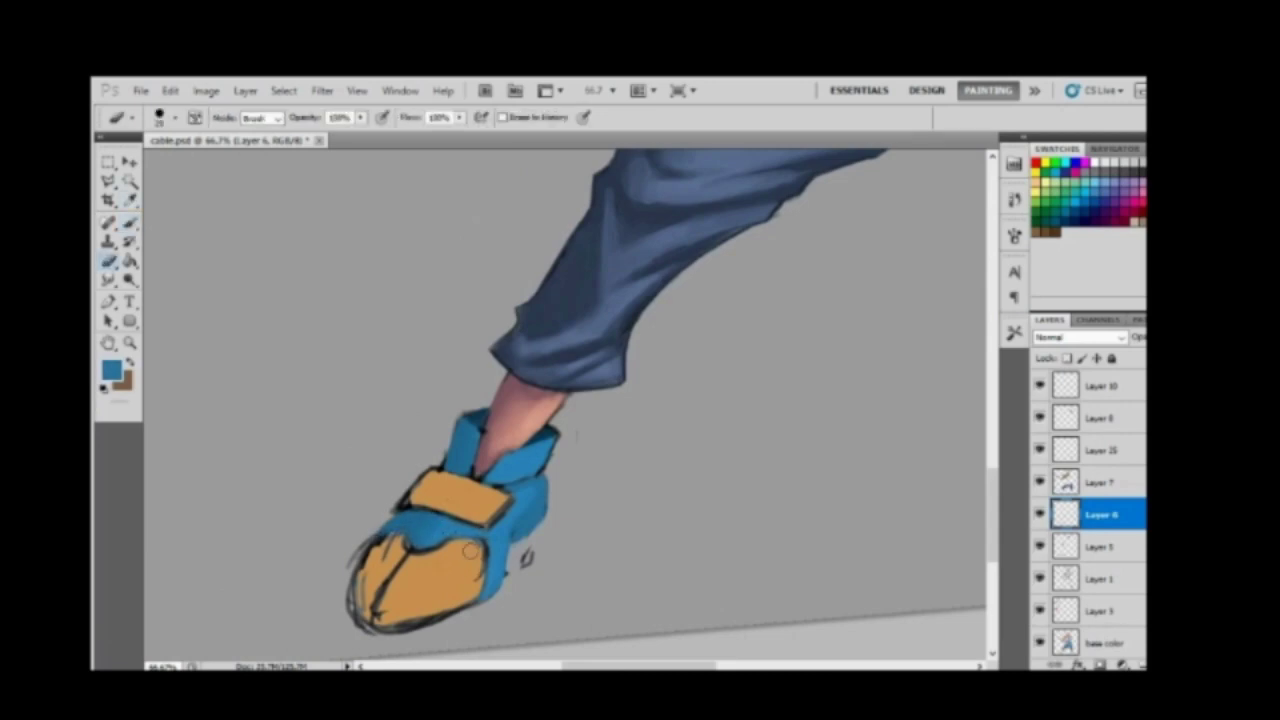
Step: Frame the view on the left shoe, sample its blue, and adjust the brush size
alt+click(522, 557)
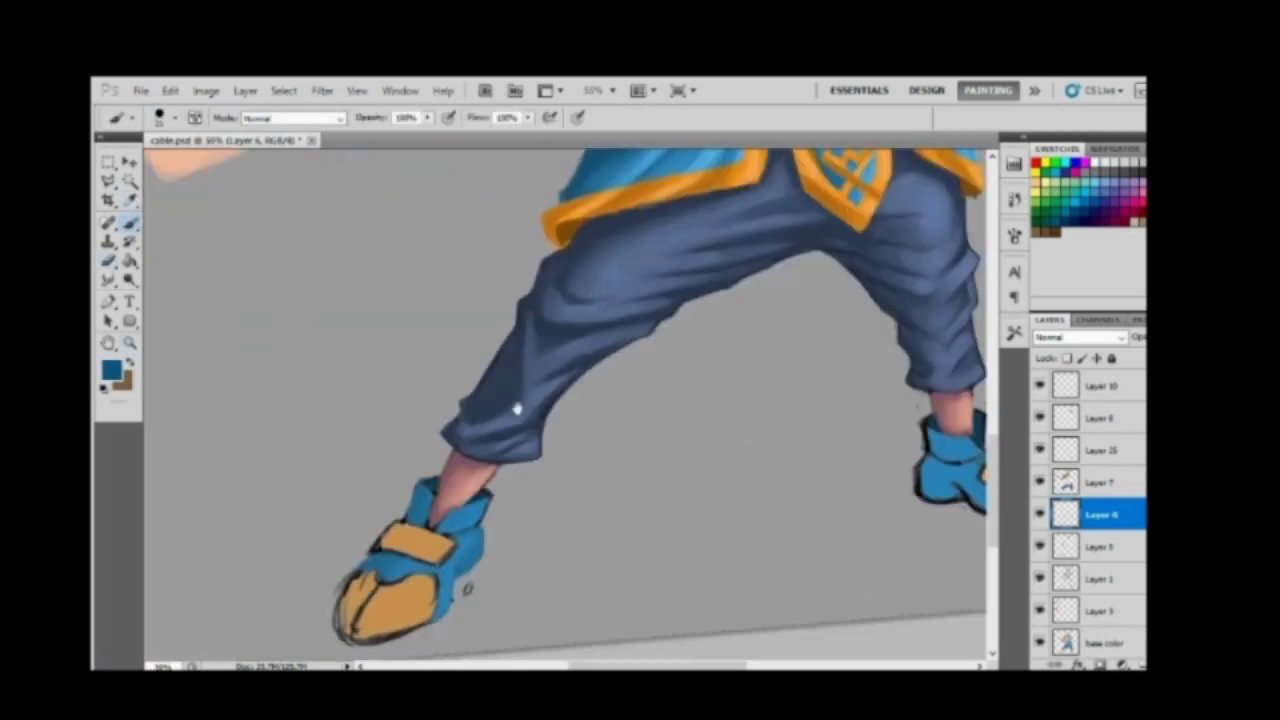
drag(485, 575, 507, 373)
alt+click(507, 373)
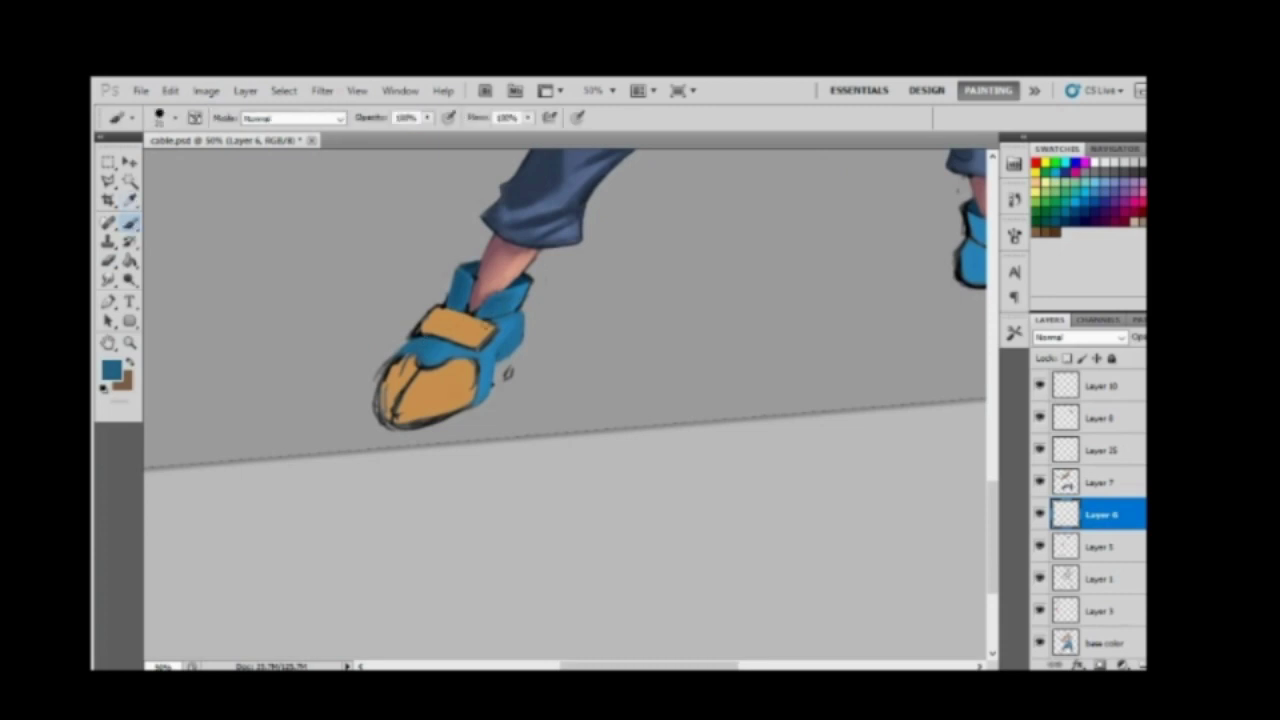
alt+click(507, 373)
key(z)
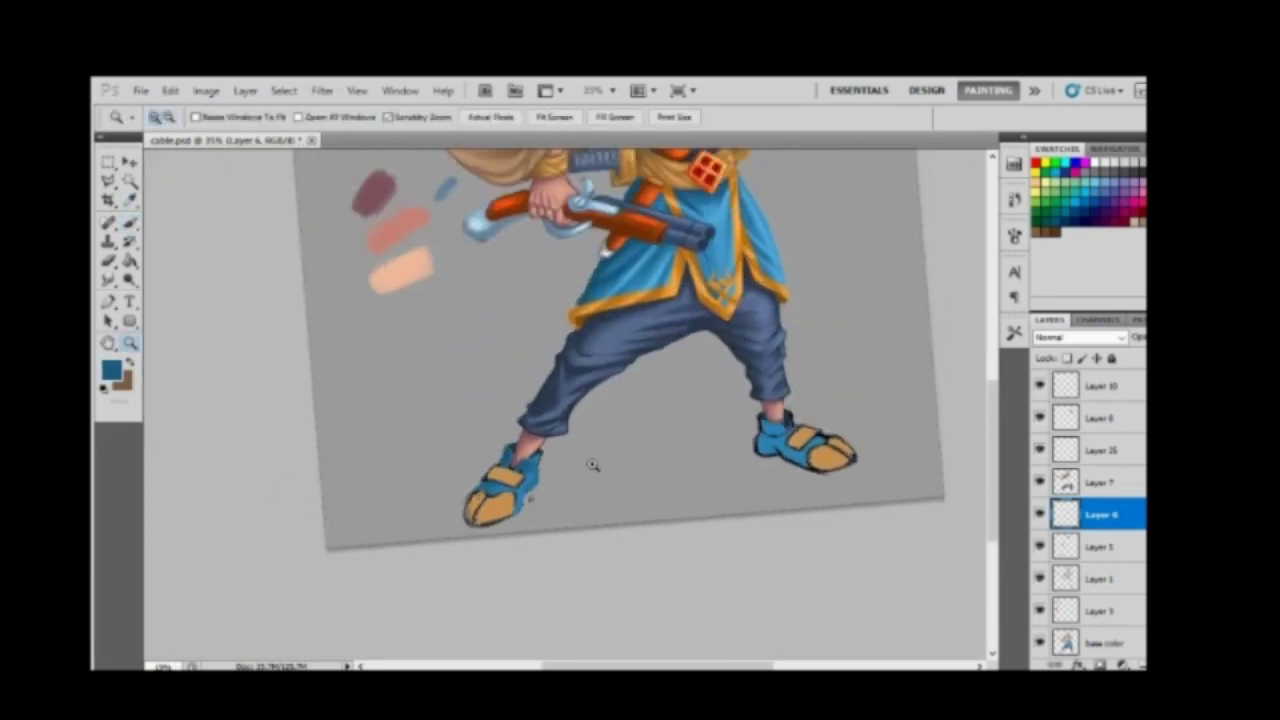
click(565, 527)
key(b)
right_click(556, 272)
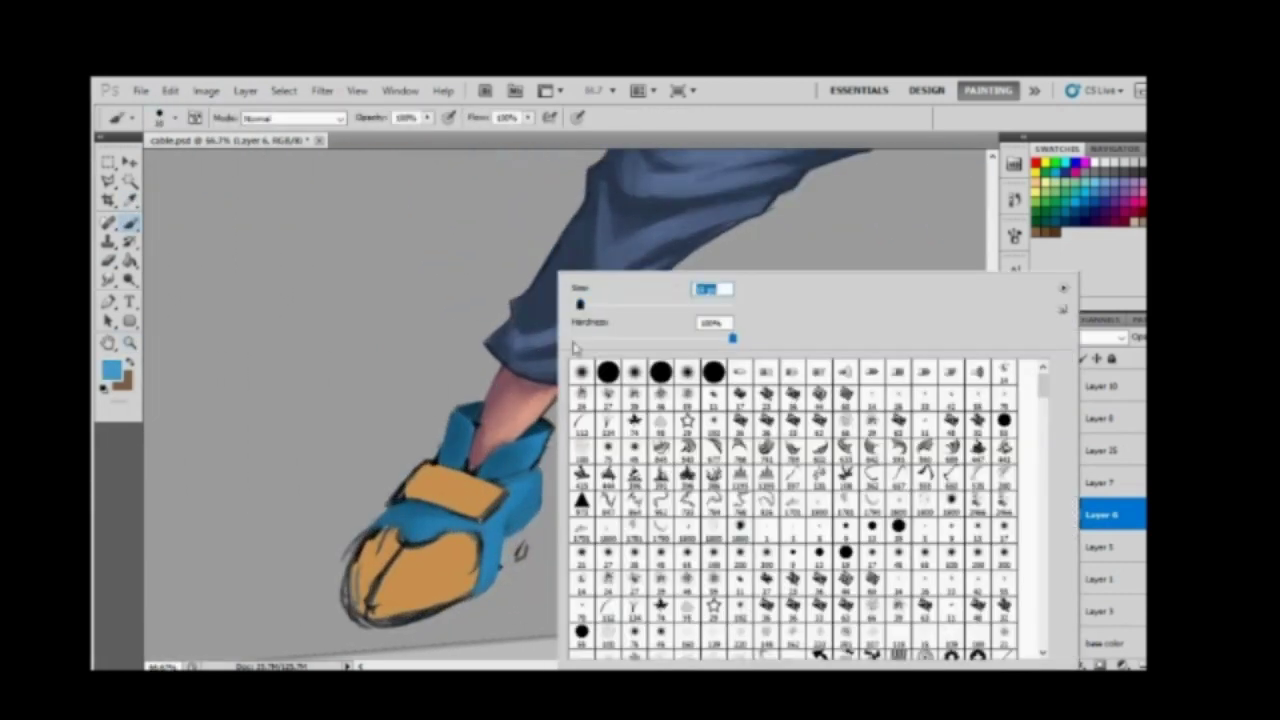
key(Escape)
alt+click(440, 445)
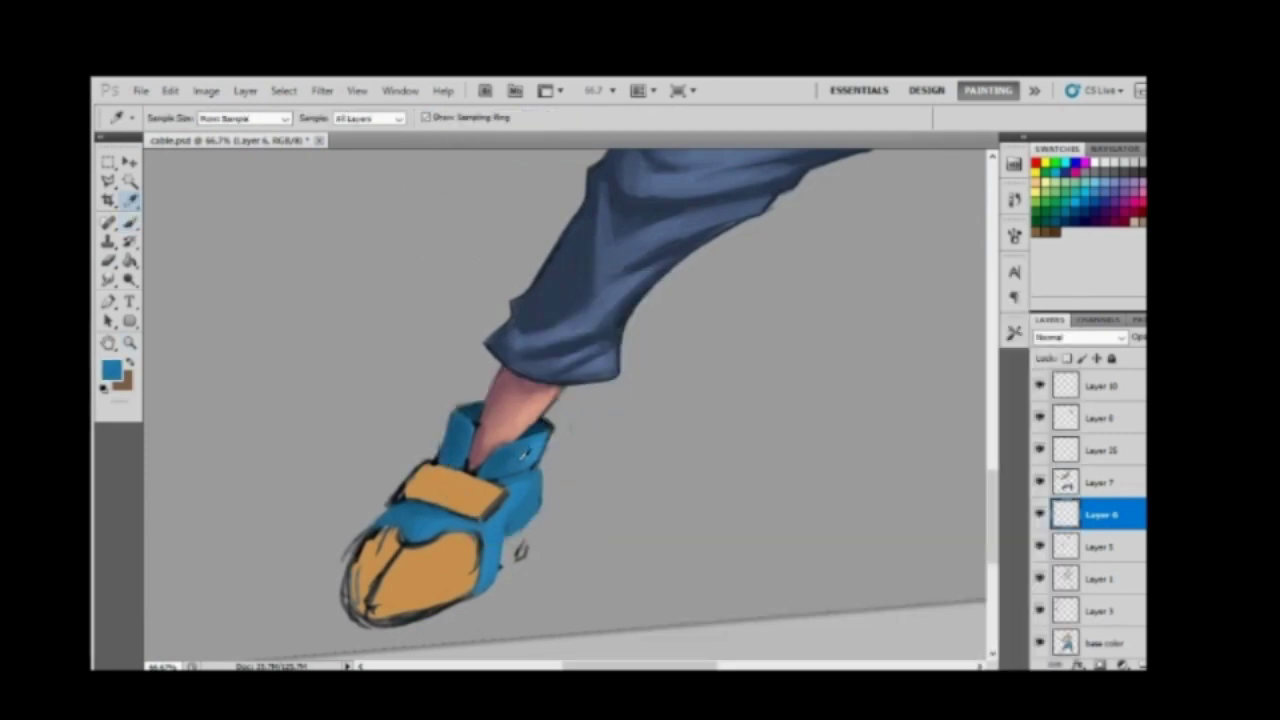
right_click(502, 268)
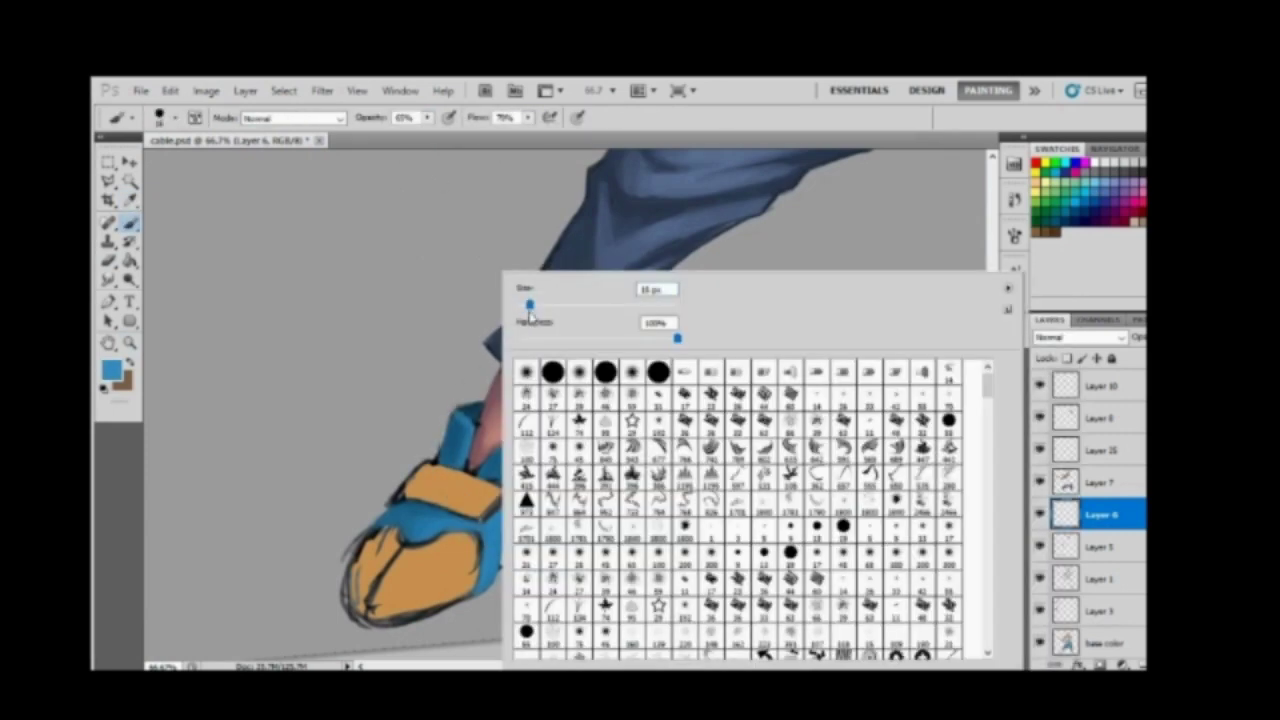
key(Escape)
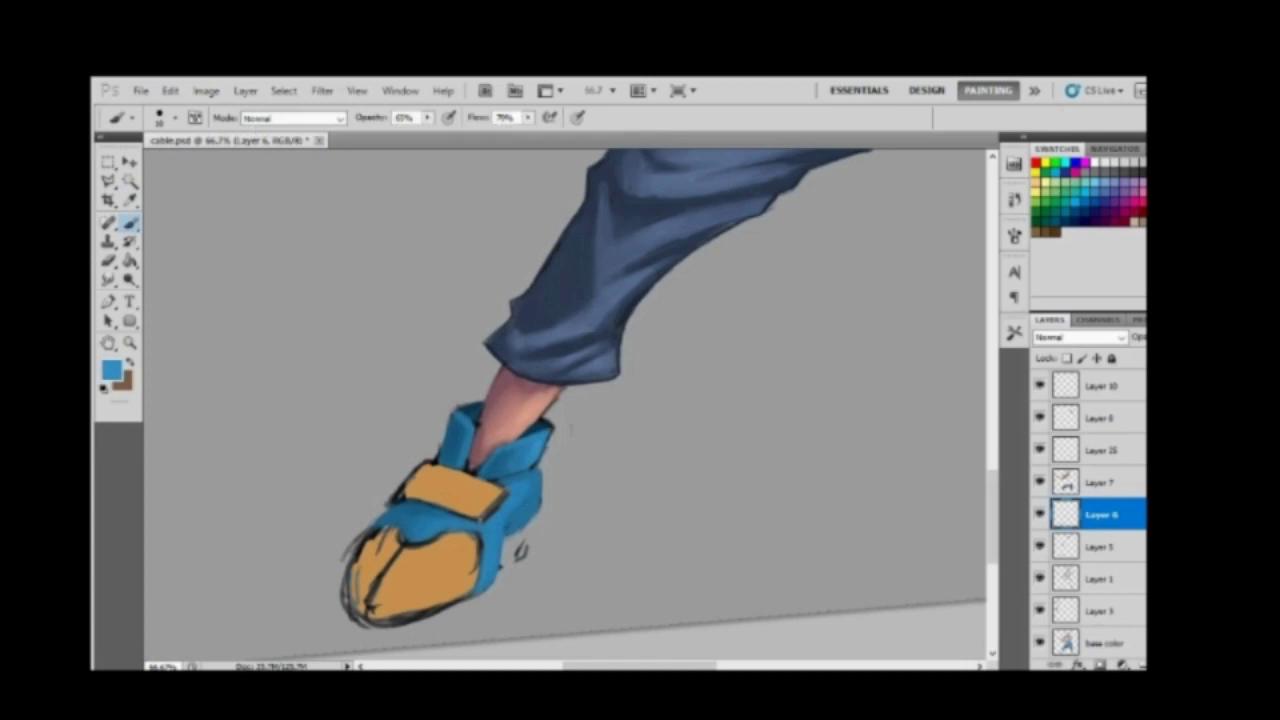
right_click(535, 270)
key(Escape)
Step: Paint darker shoe blue along the left shoe's lower-right edge and zoom out to review
alt+click(455, 441)
drag(488, 595, 502, 566)
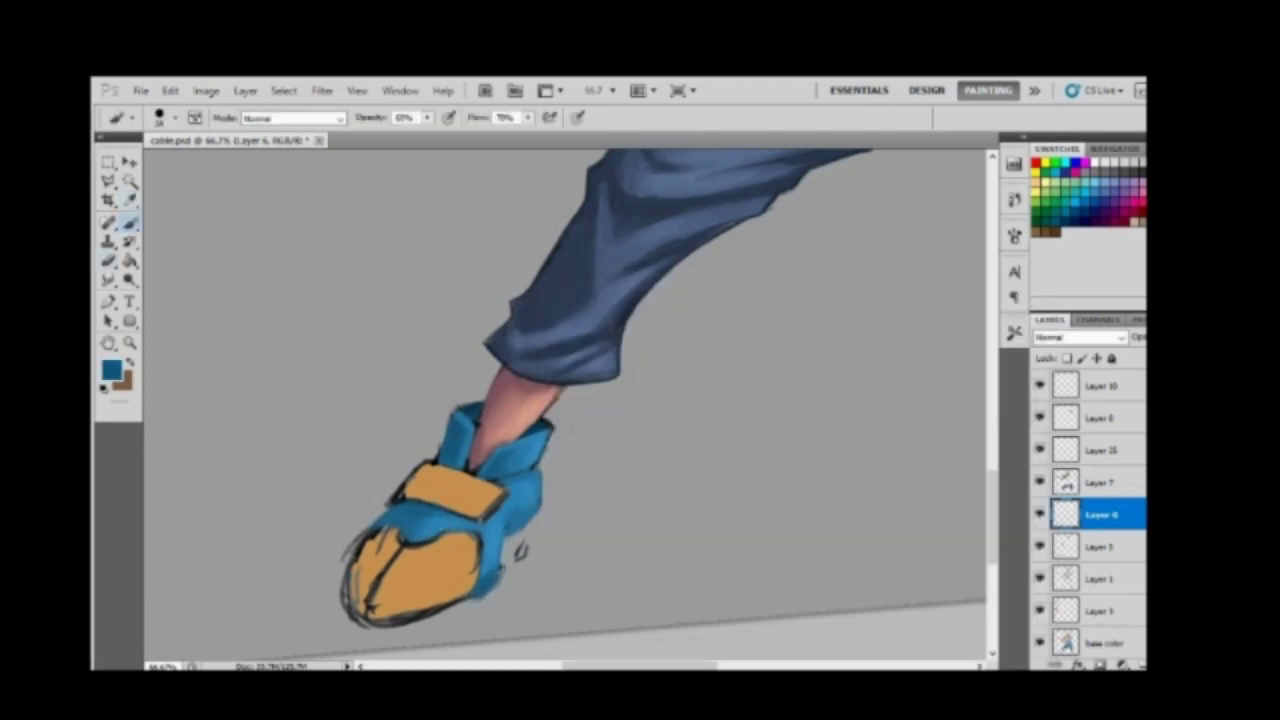
key(e)
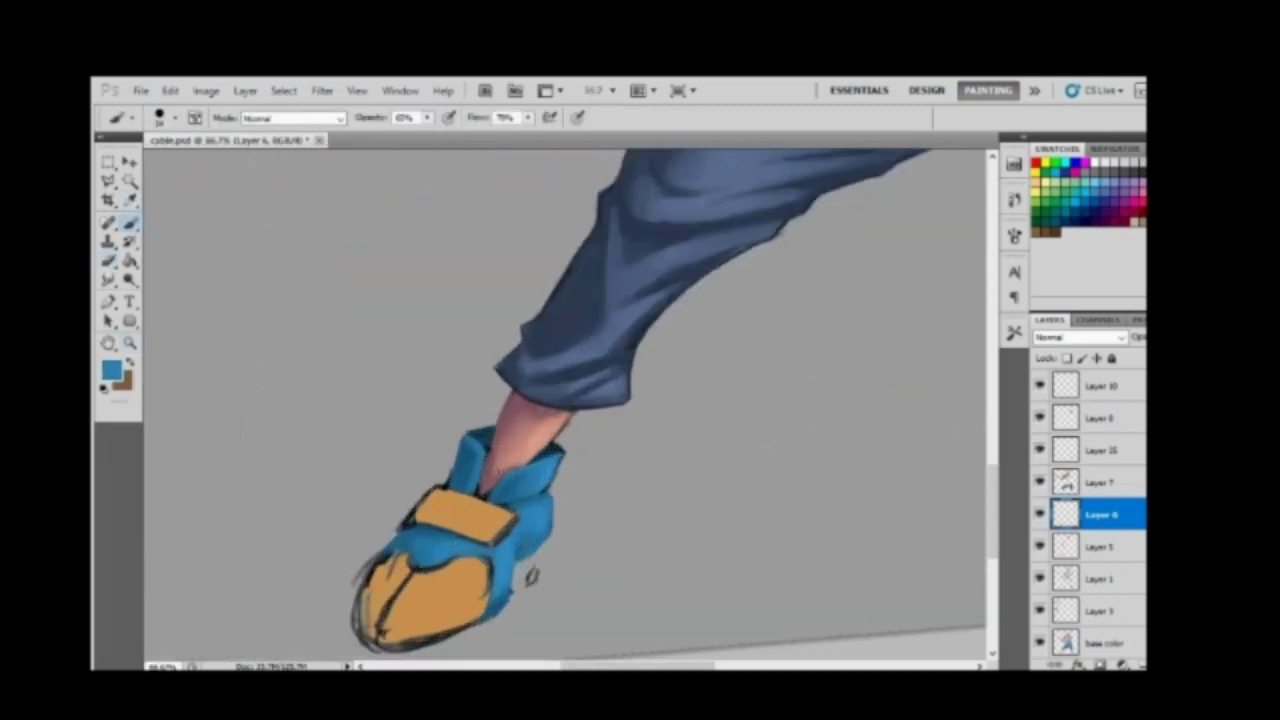
key(z)
alt+click(523, 580)
alt+click(589, 587)
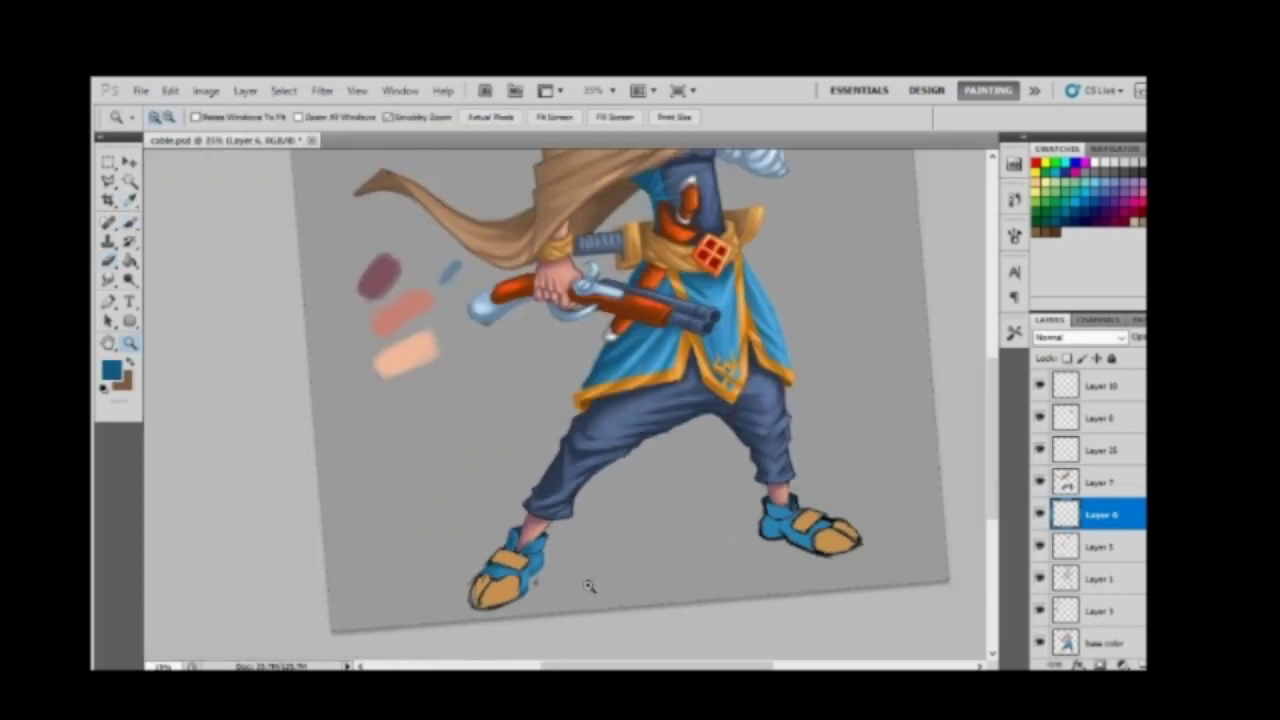
click(474, 577)
Step: On new Layer 26, paint the left shoe's toe and strap with the collar orange
key(ctrl+alt+shift+n)
key(i)
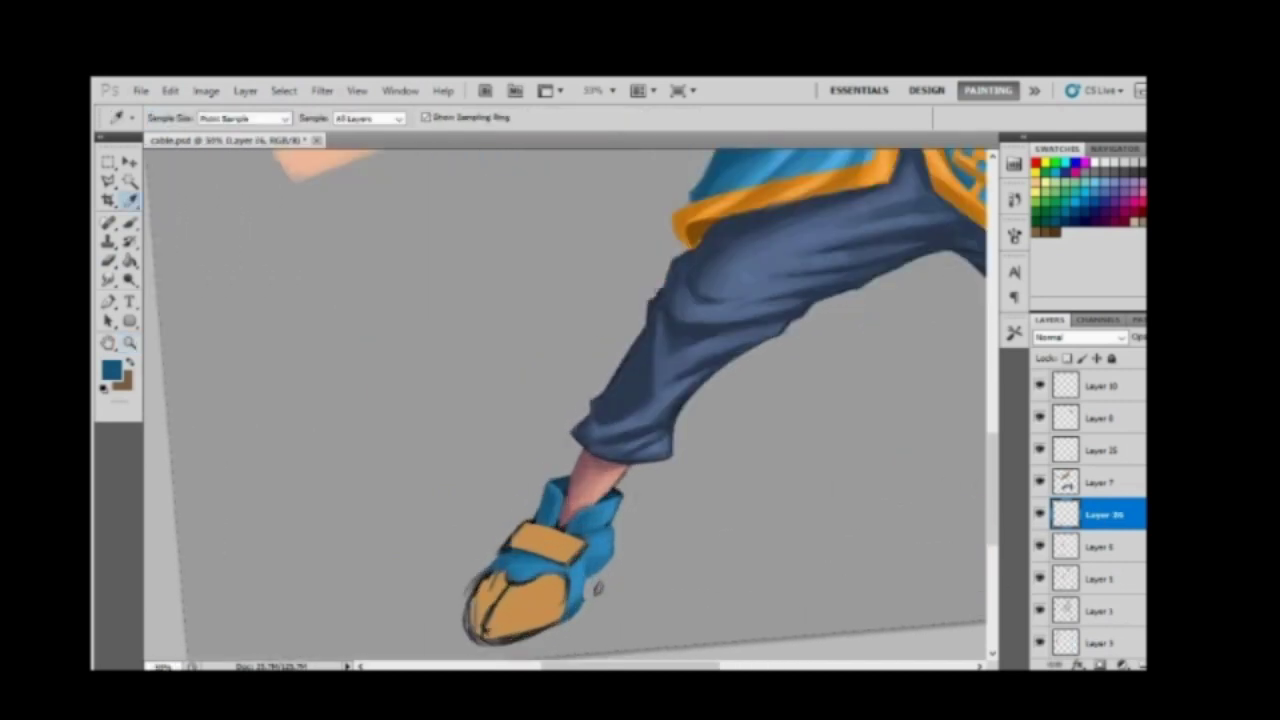
click(710, 203)
key(b)
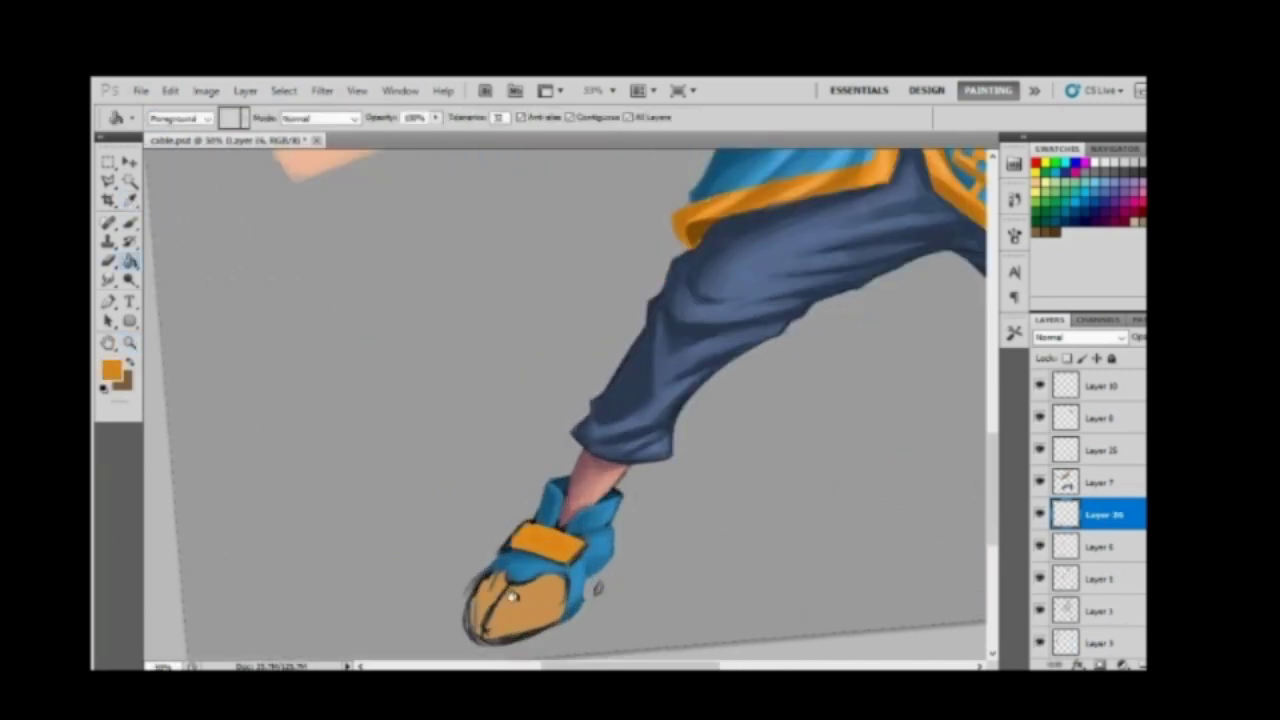
mouse_move(480, 585)
mouse_down()
mouse_move(515, 600)
mouse_move(472, 625)
mouse_move(518, 600)
mouse_move(497, 586)
mouse_move(481, 601)
mouse_move(553, 630)
mouse_up()
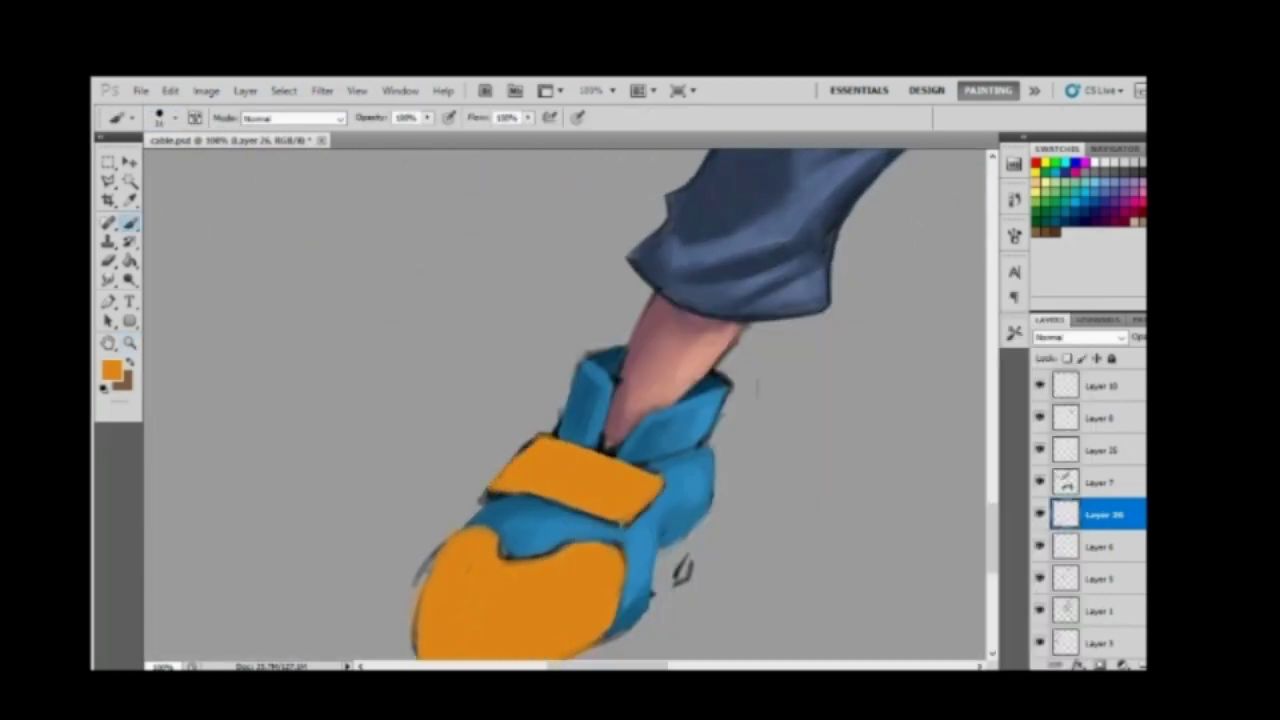
alt+click(676, 578)
alt+click(565, 470)
drag(627, 514, 540, 502)
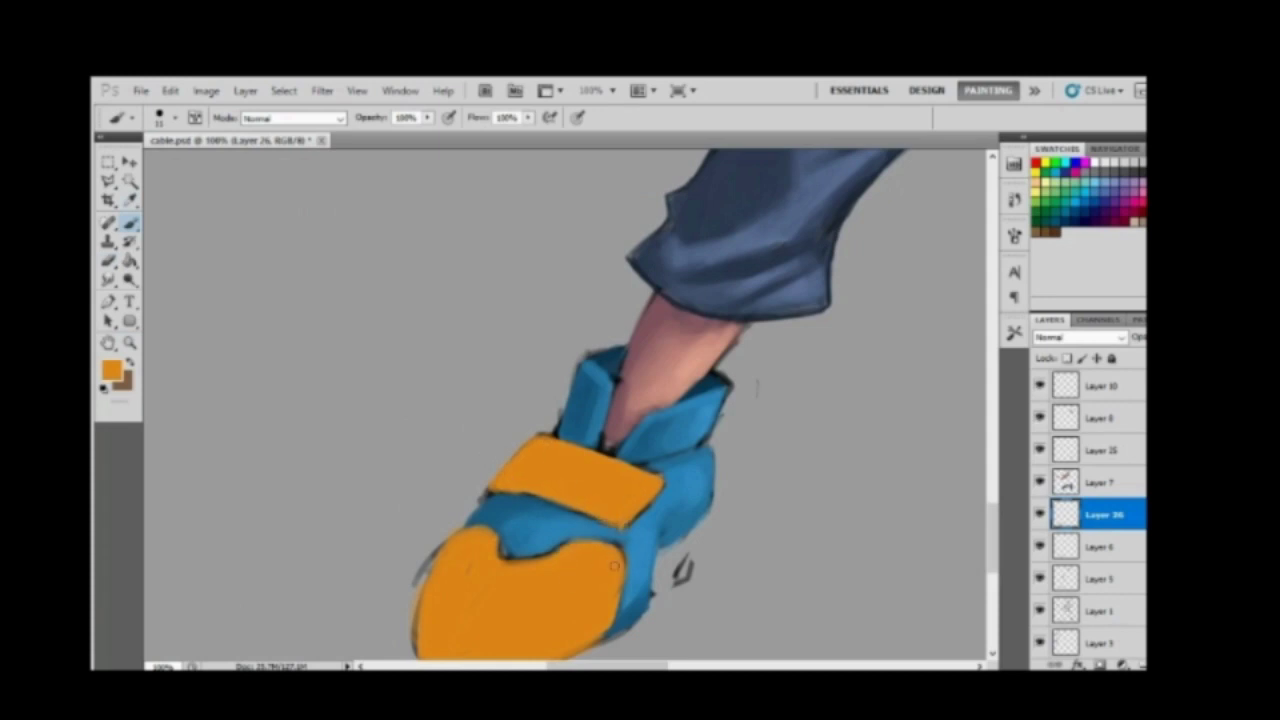
Step: Review the figure, then add orange along the shoe's left edge
key(z)
alt+click(715, 546)
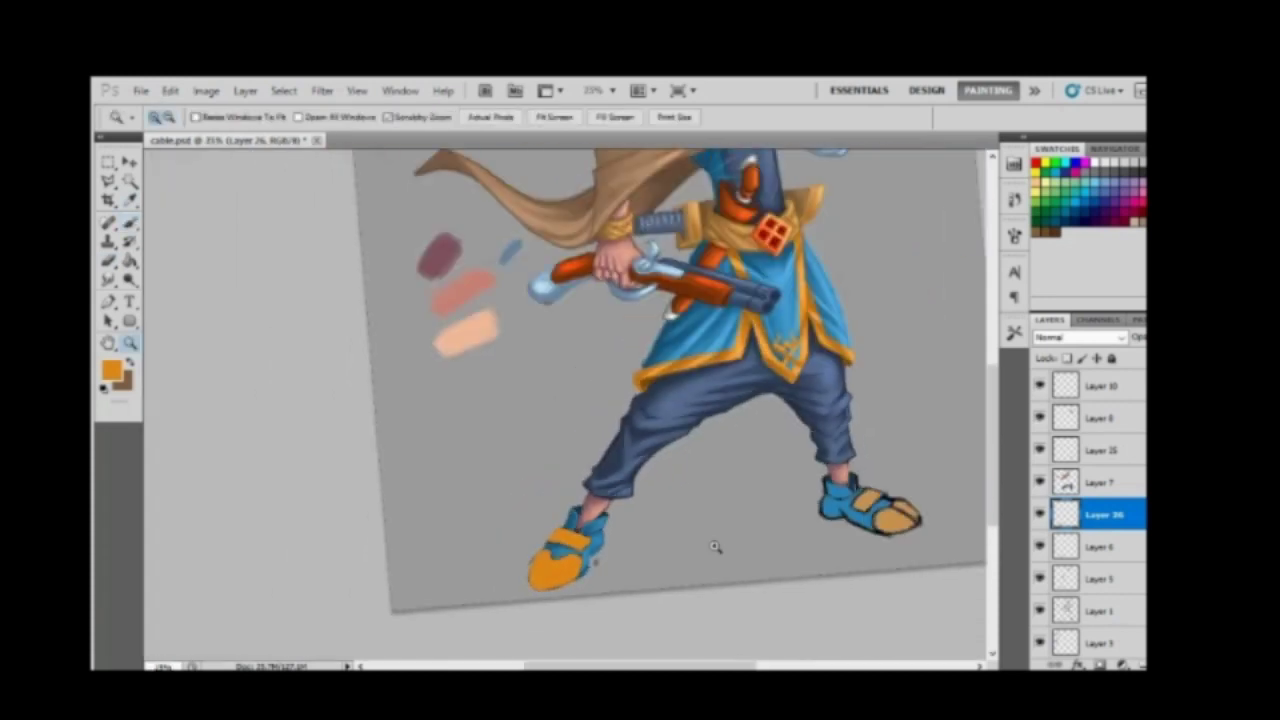
click(575, 552)
key(i)
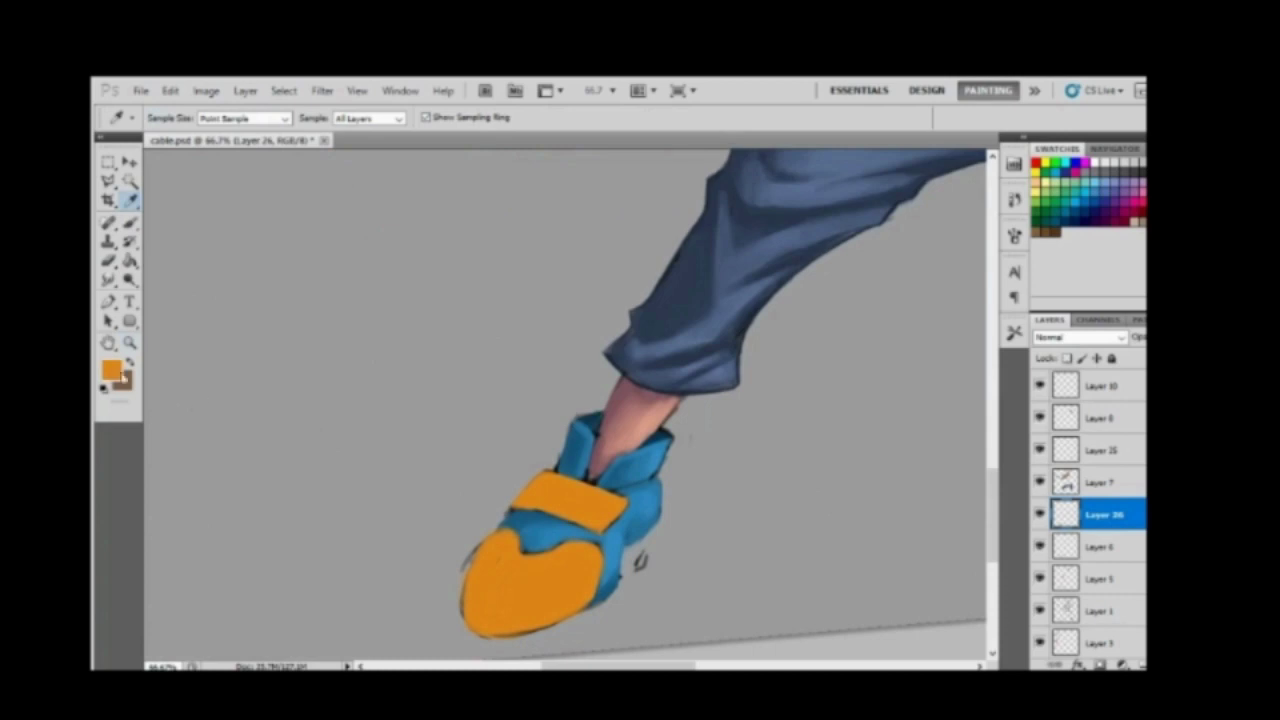
key(b)
drag(470, 610, 540, 565)
right_click(443, 575)
key(Escape)
key(i)
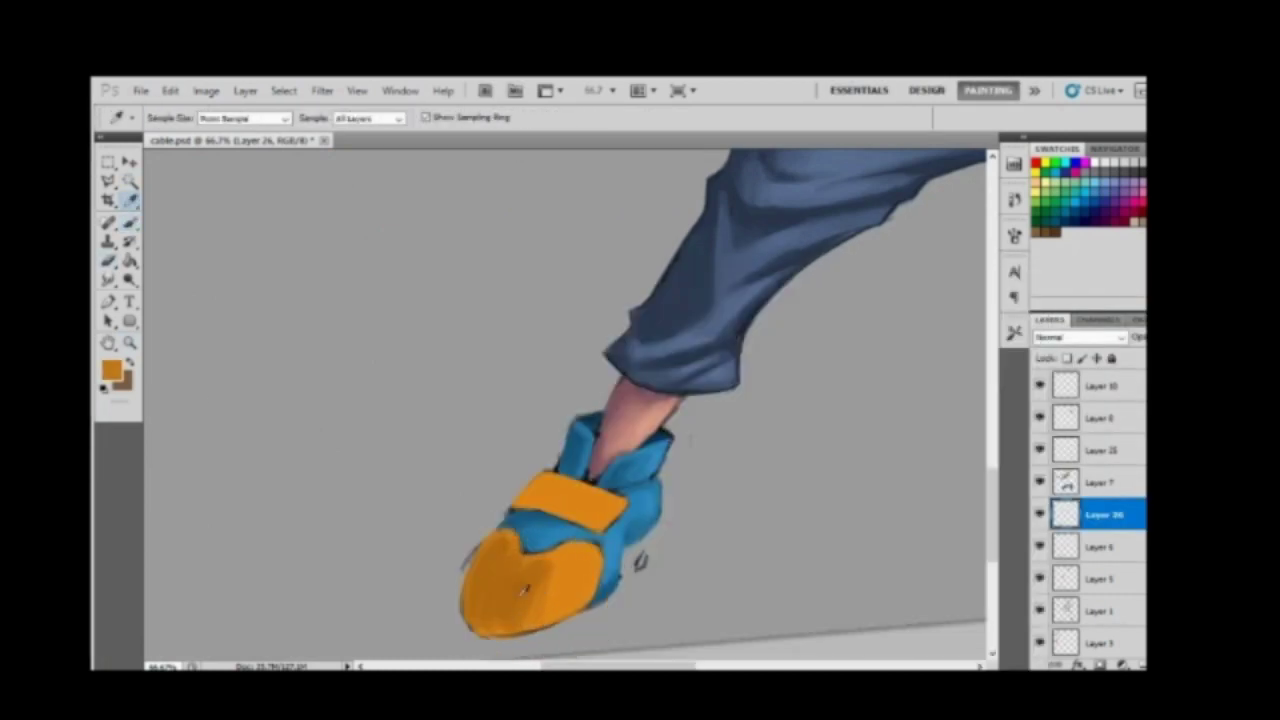
key(b)
key(i)
key(b)
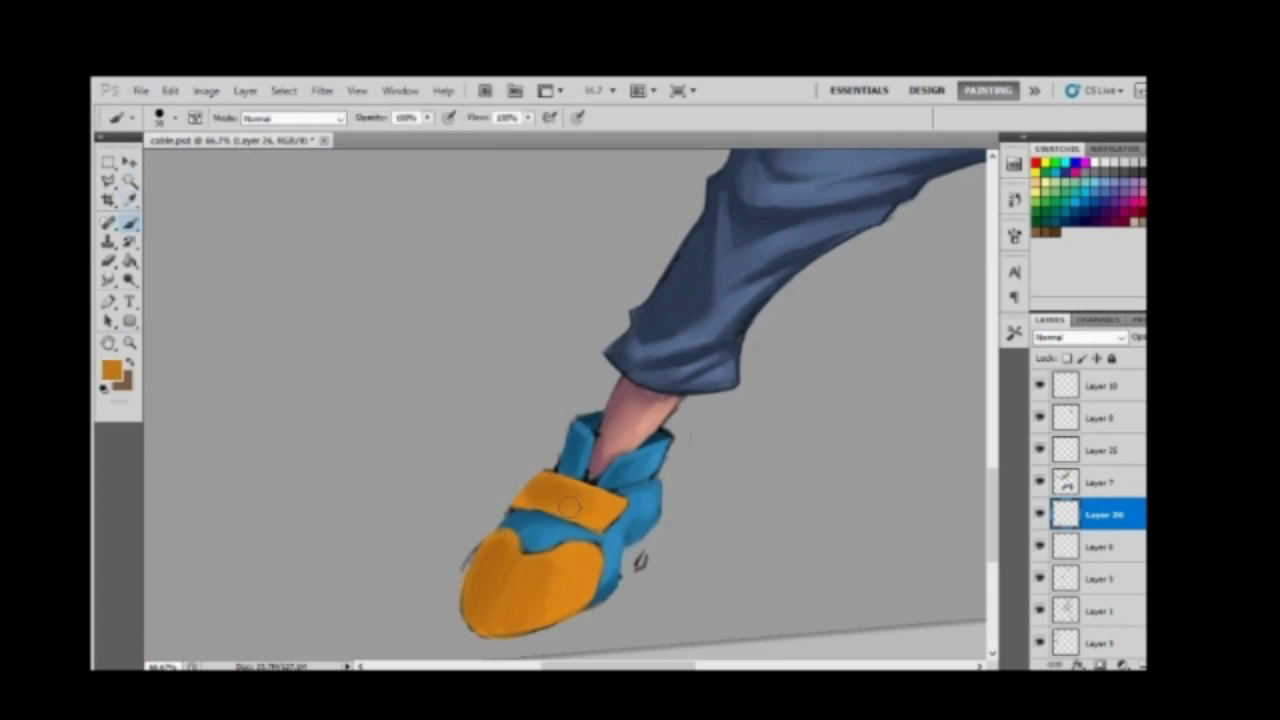
key(i)
key(b)
key(i)
Step: Choose a darker orange in the Color Picker and shade the shoe toe with it
click(111, 371)
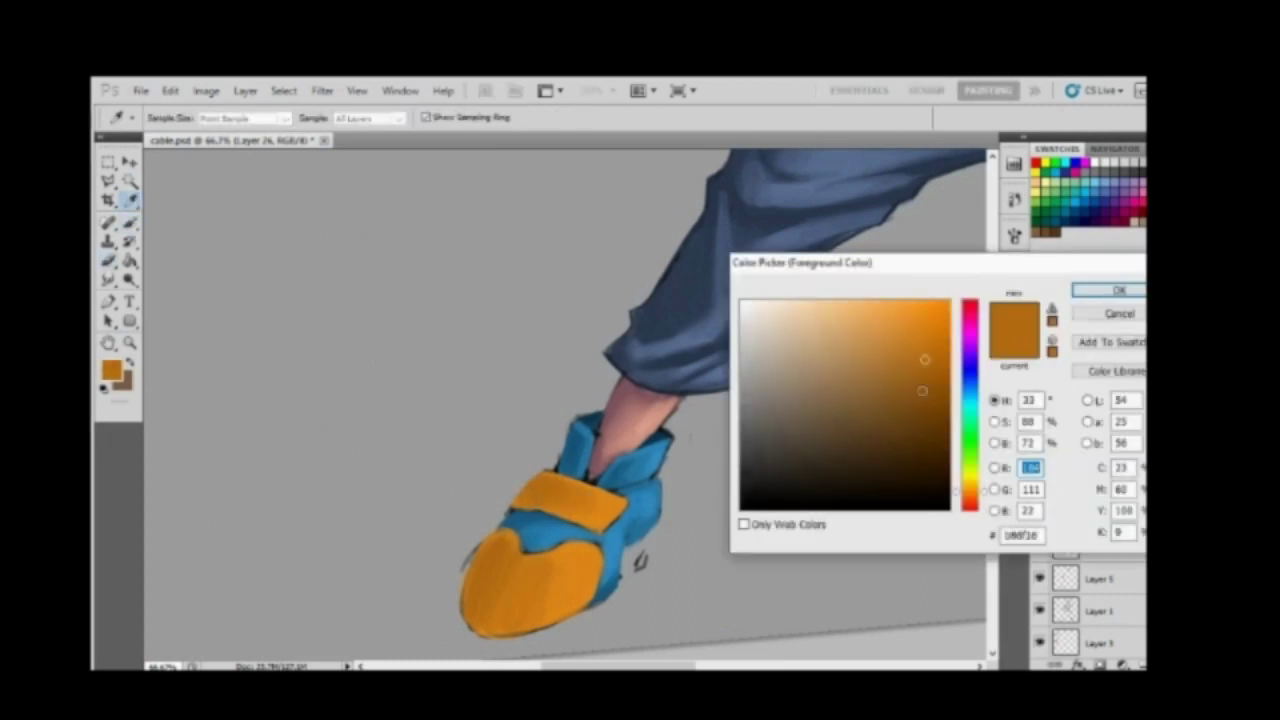
key(Return)
key(b)
right_click(514, 431)
key(Escape)
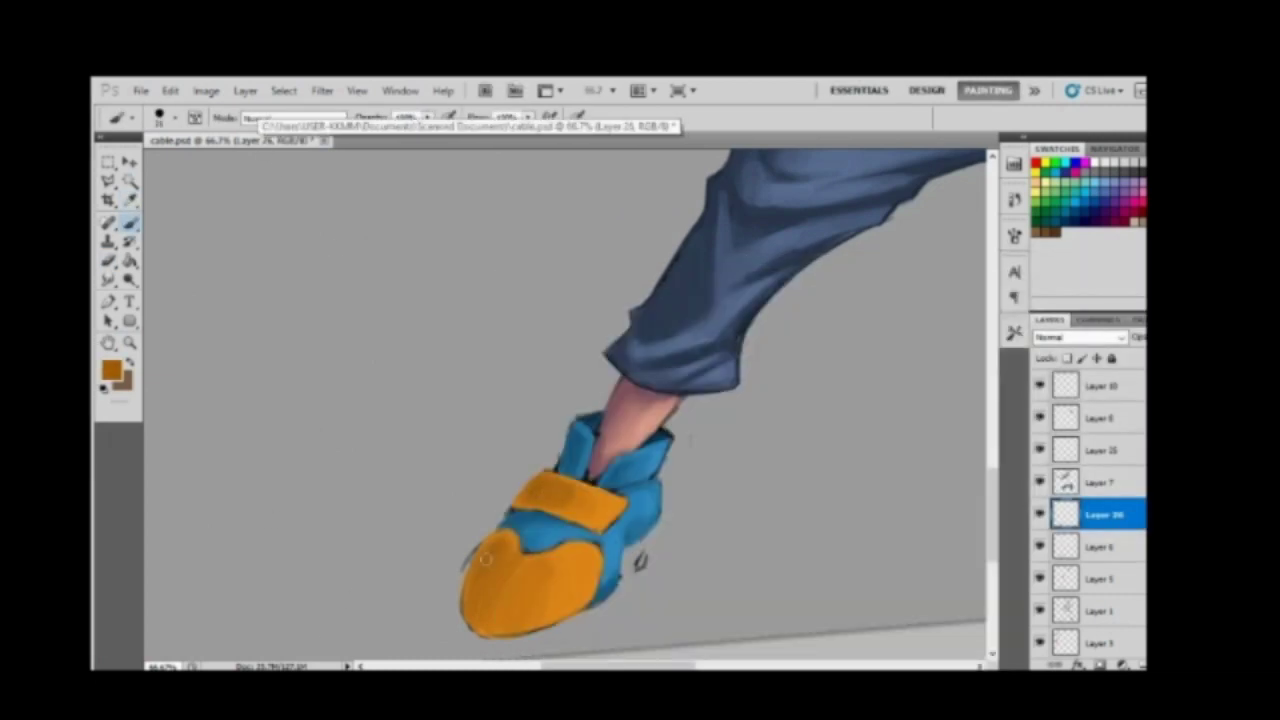
drag(488, 580, 482, 626)
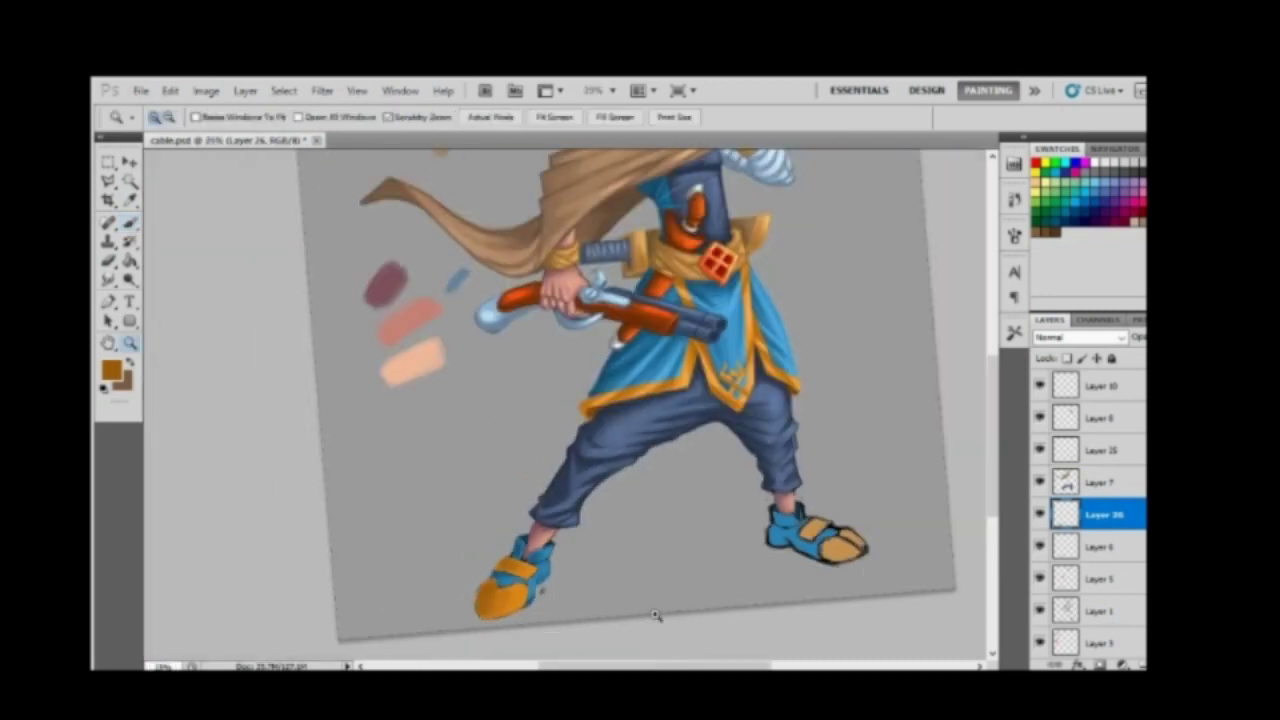
Step: Re-sample the strap and toe oranges and zoom out to check the legs and feet
mouse_move(640, 561)
mouse_down()
mouse_move(466, 537)
mouse_move(404, 574)
mouse_up()
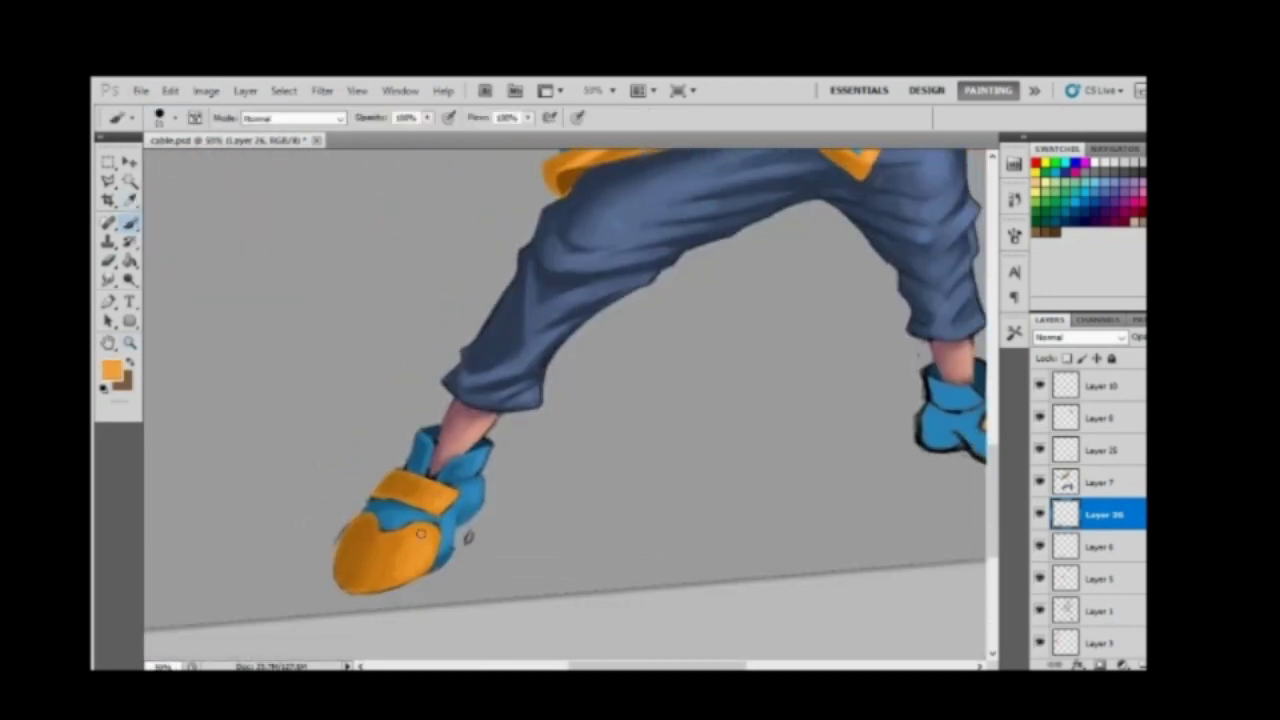
alt+click(421, 483)
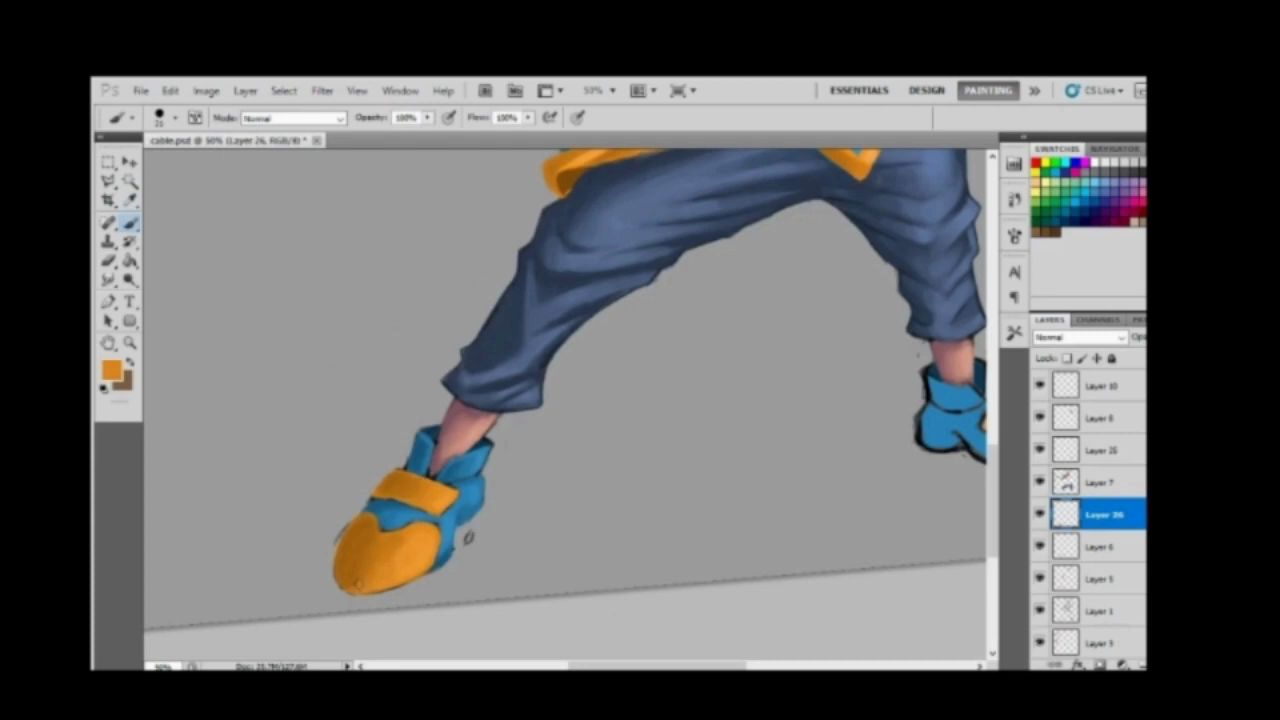
alt+click(400, 555)
key(z)
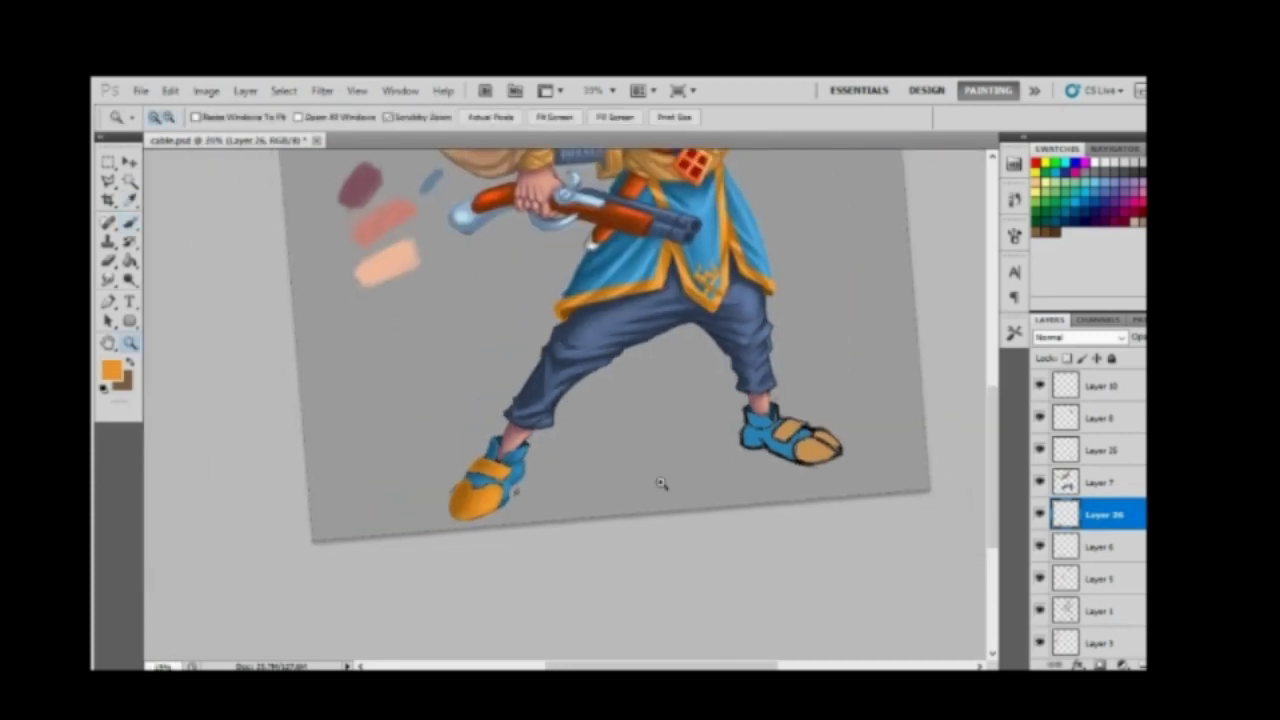
drag(663, 486, 677, 530)
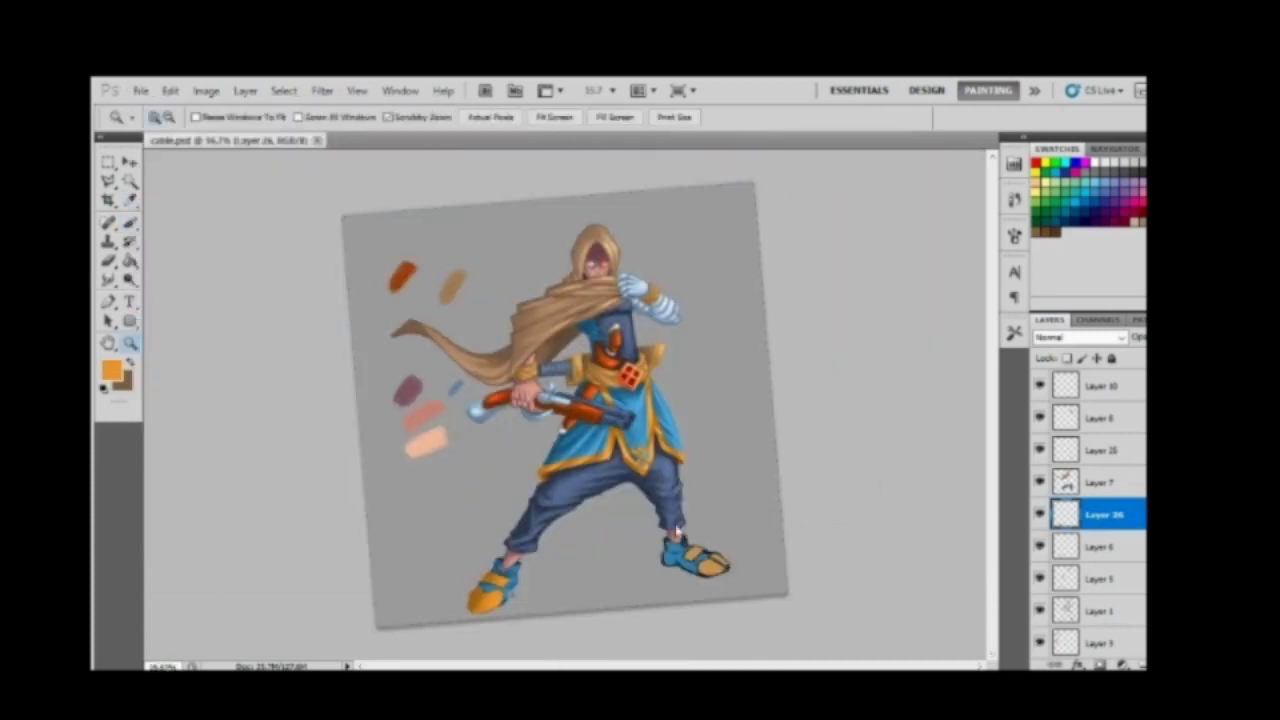
click(677, 530)
Step: Sample the shoe's blue, select Layer 6 and set the brush size for the right shoe
key(alt+bracketleft)
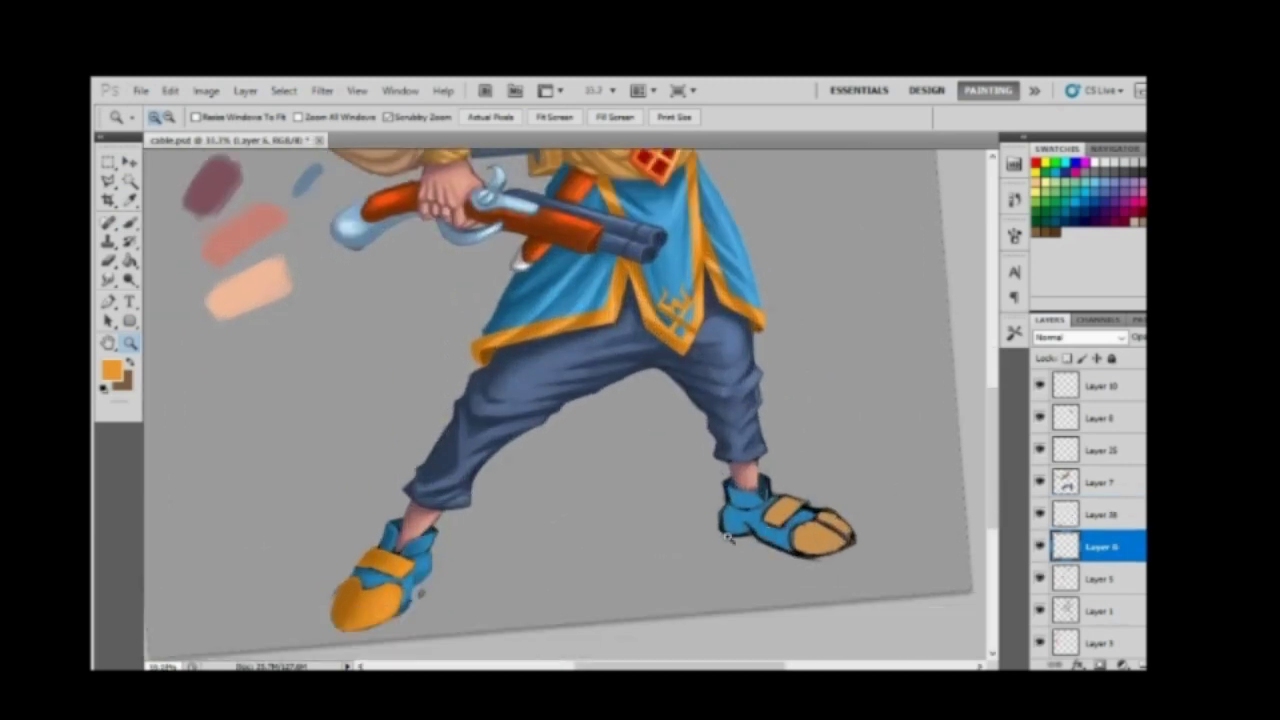
key(b)
alt+click(791, 541)
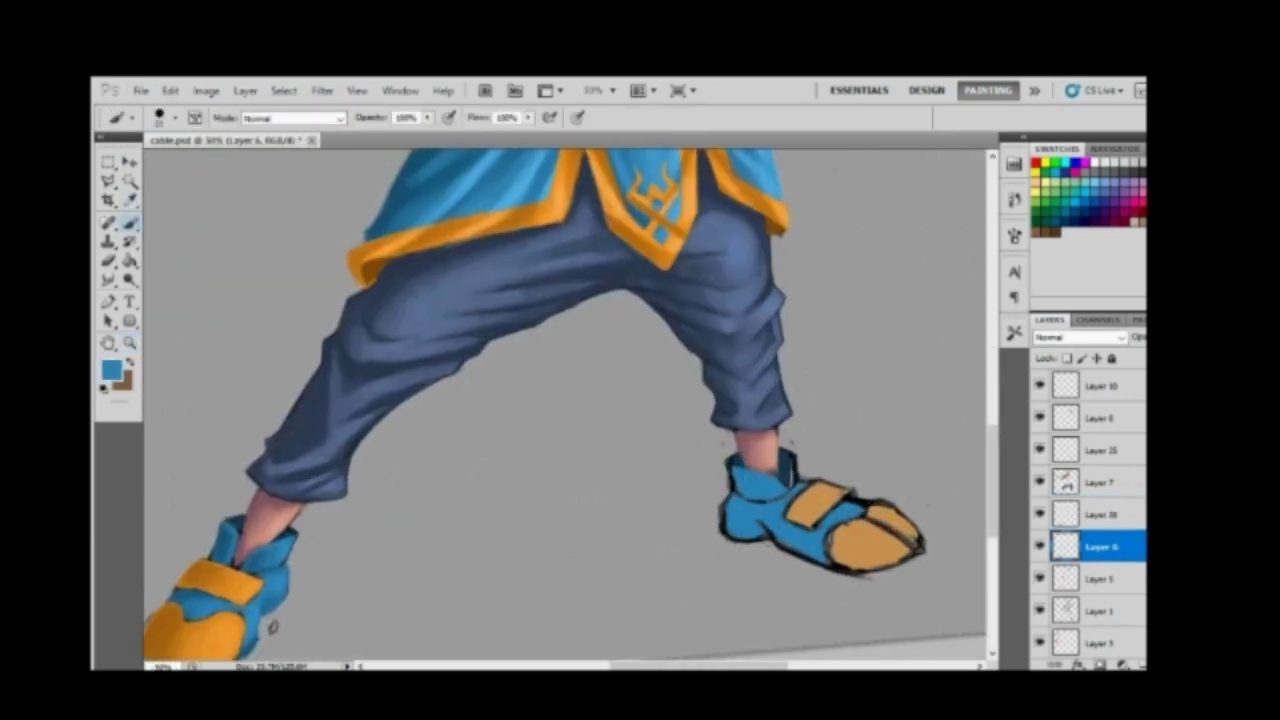
right_click(695, 275)
key(Return)
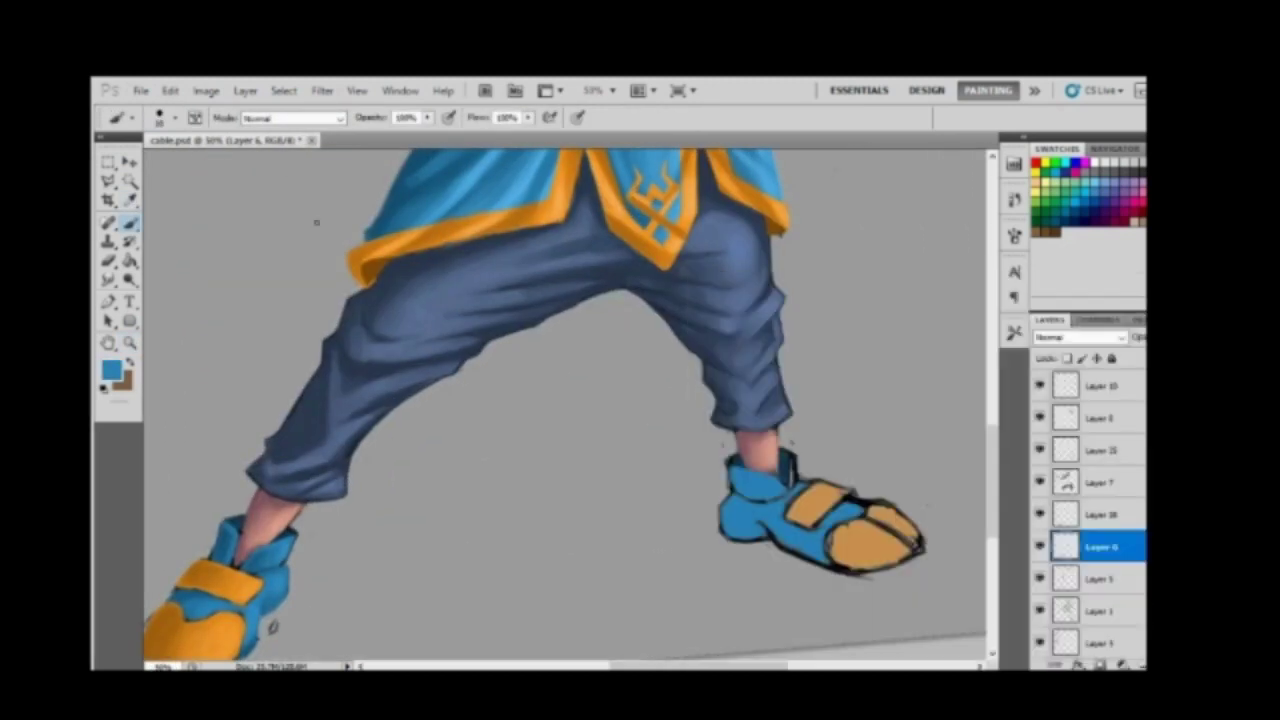
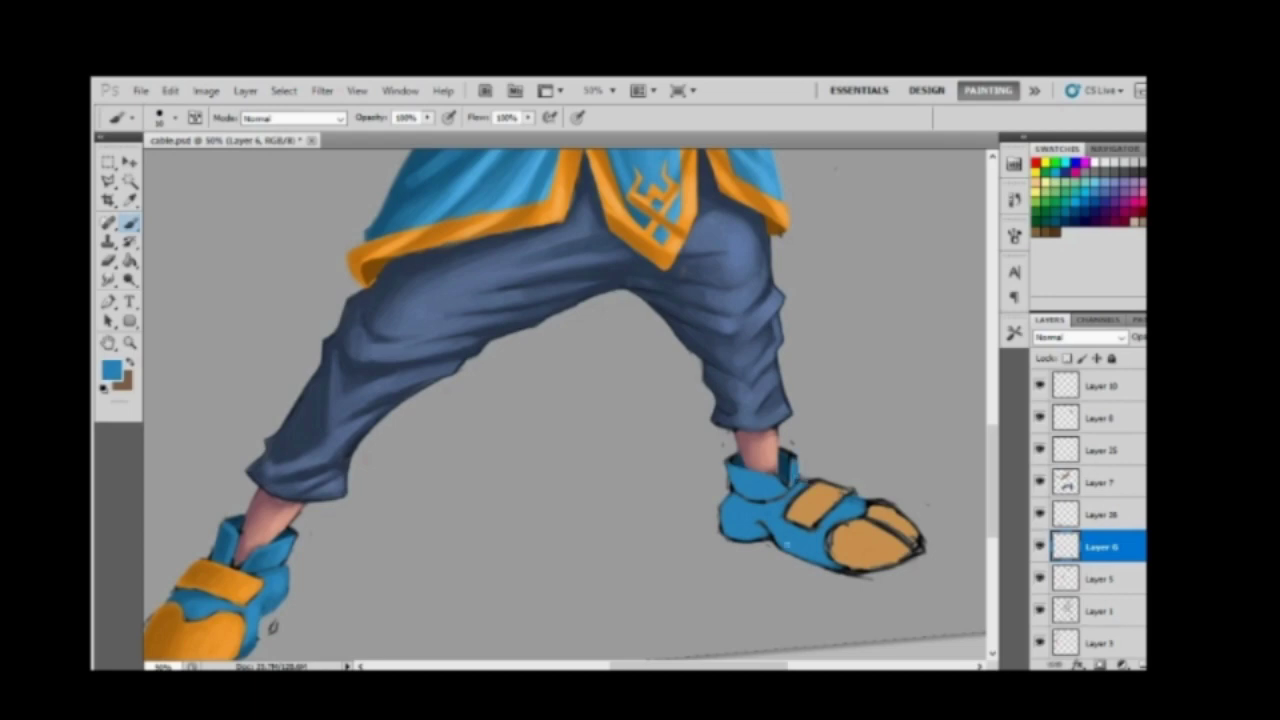
Step: Zoom in on the right shoe and pick a different brush preset for cleanup
key(e)
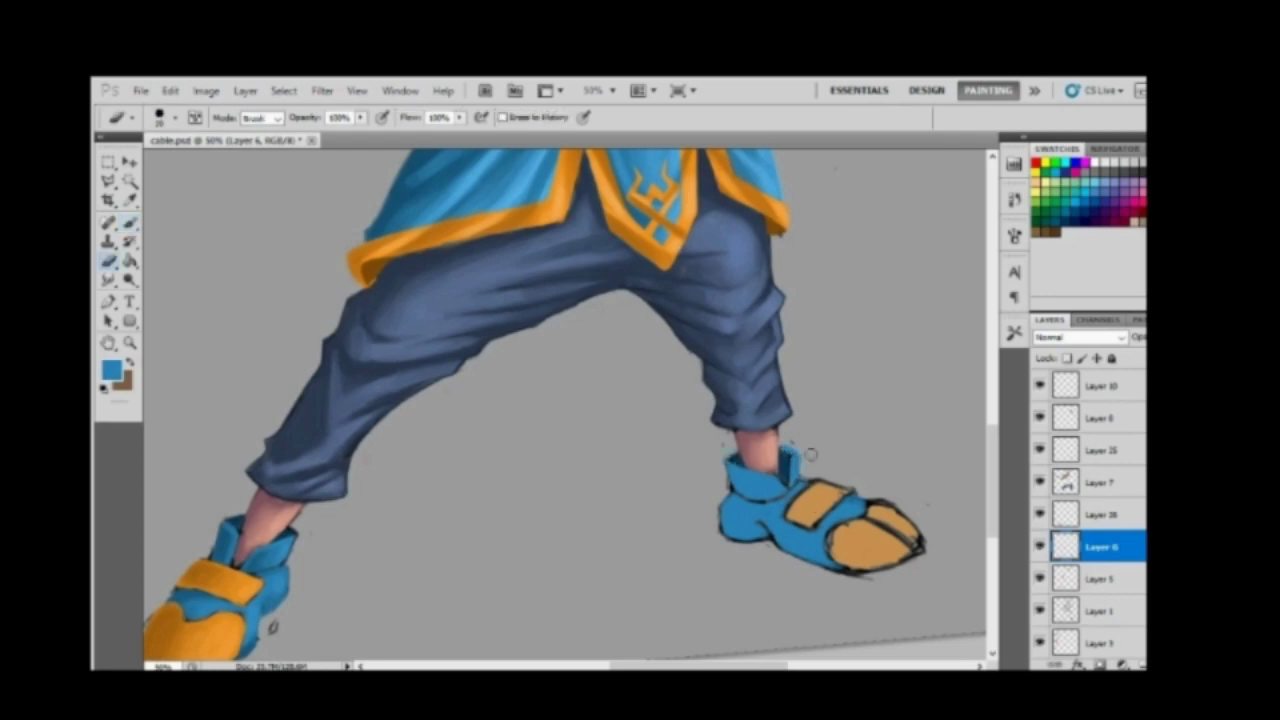
drag(822, 549, 718, 474)
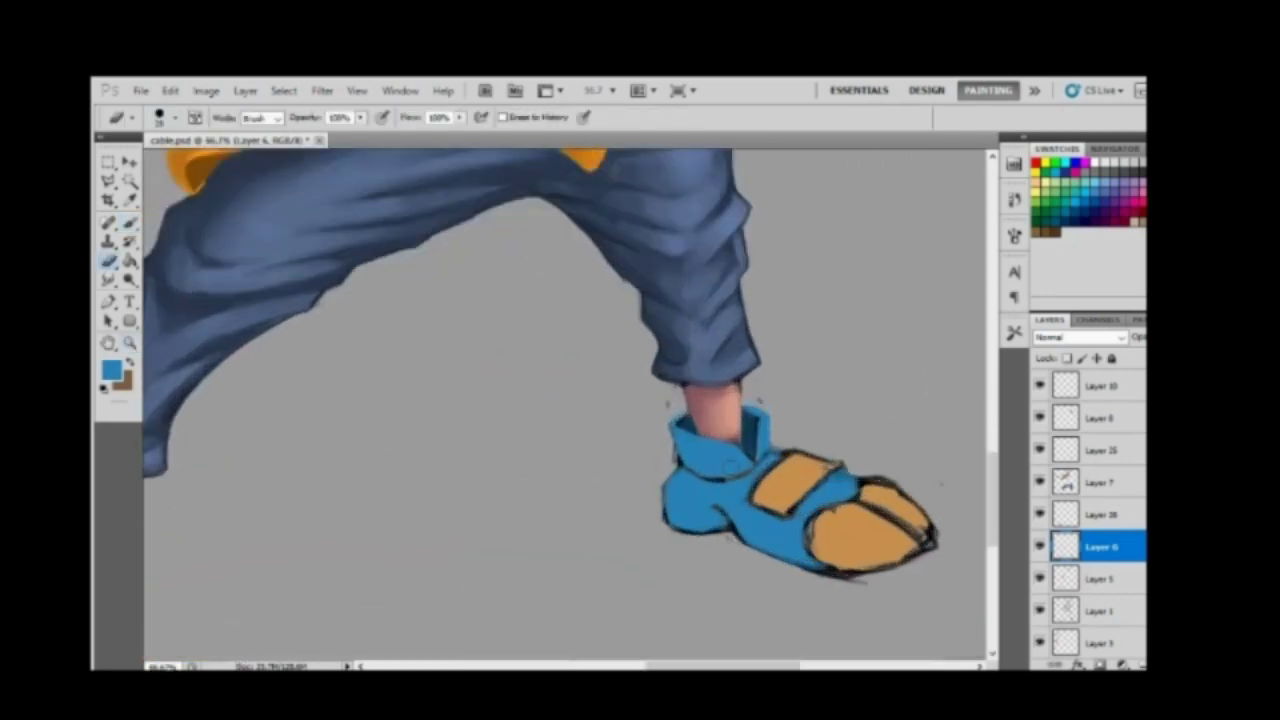
key(b)
drag(397, 489, 774, 428)
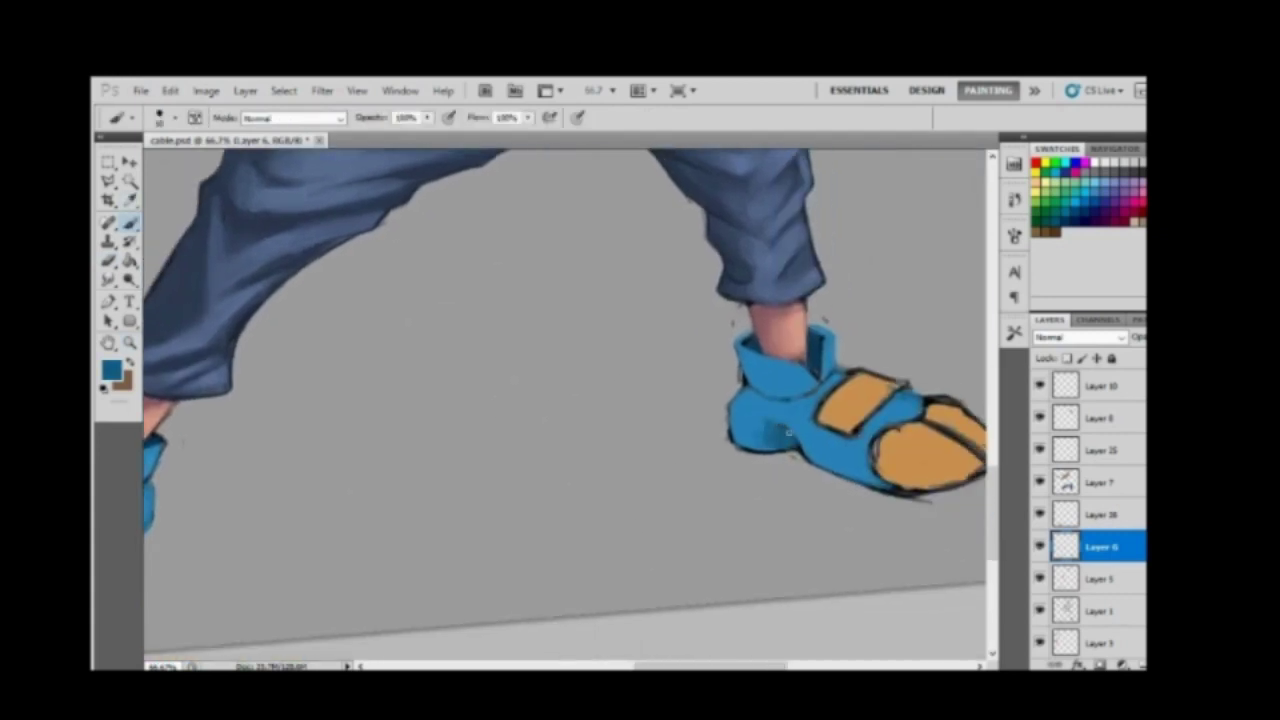
right_click(764, 422)
double_click(764, 425)
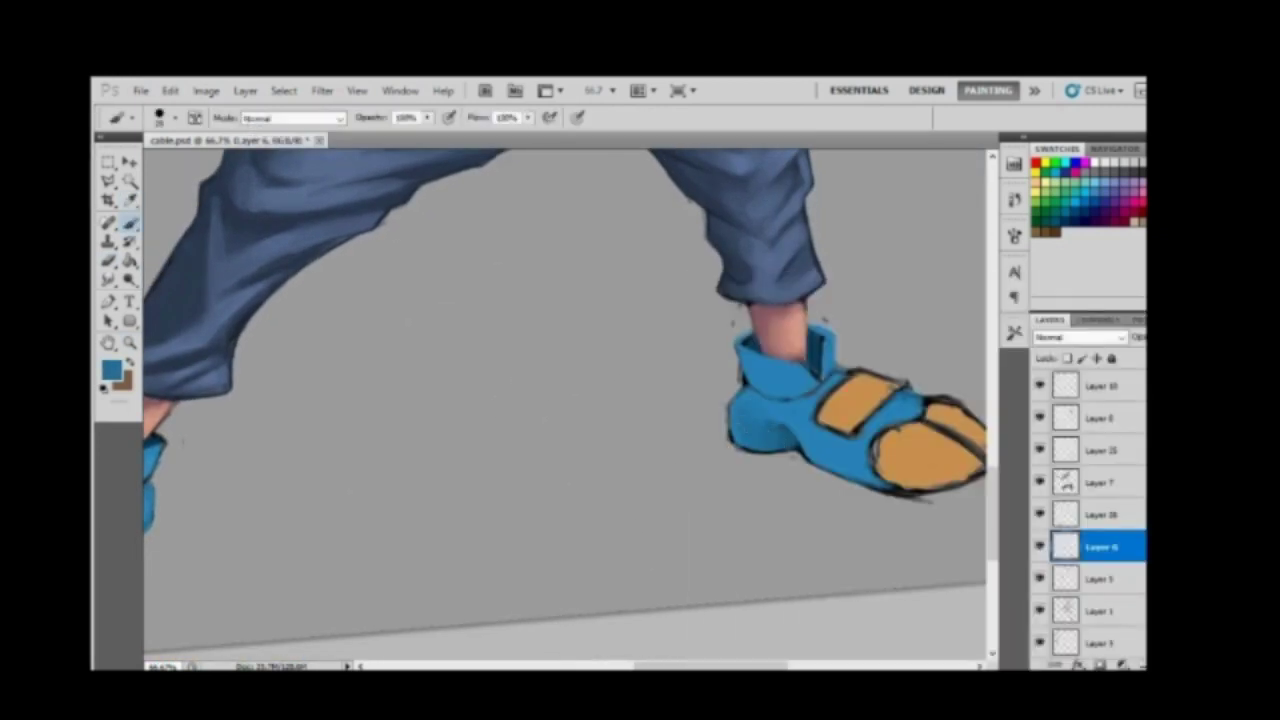
Step: Zoom to 50% around the shoes and sample the shoe's blue as the painting colour
key(e)
key(b)
key(e)
key(b)
key(e)
key(b)
key(z)
drag(800, 509, 808, 487)
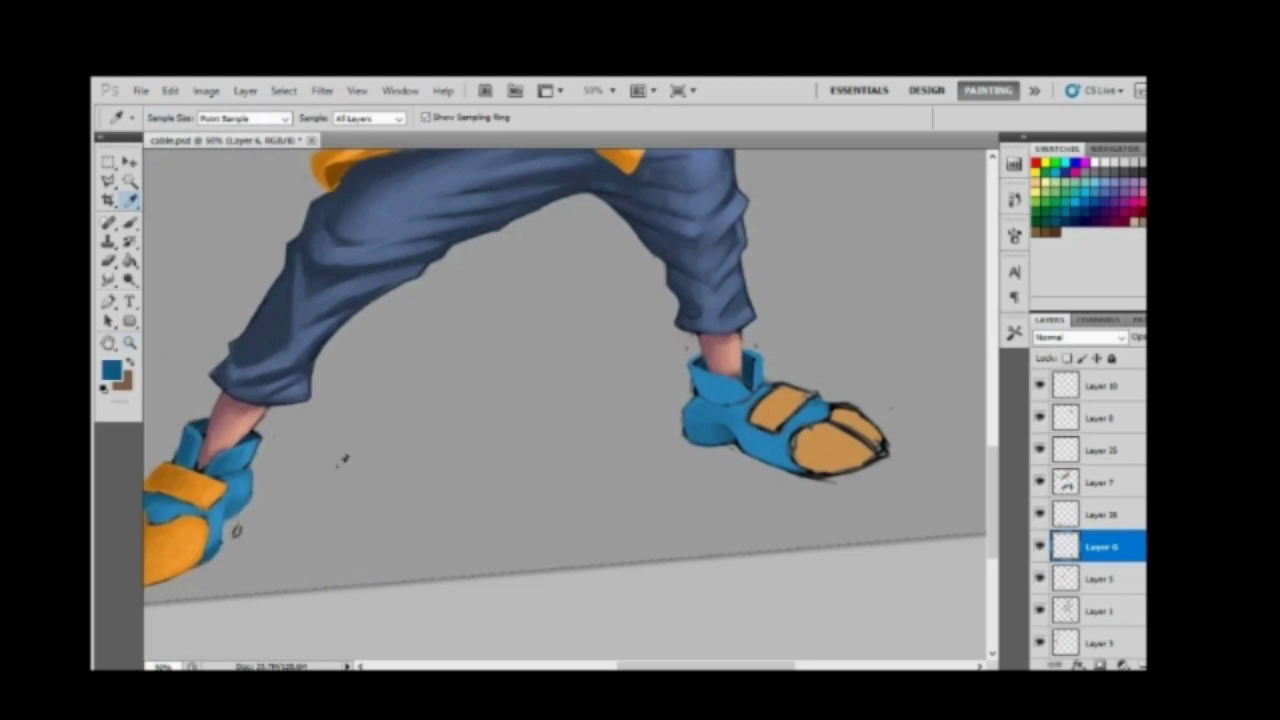
key(b)
key(b)
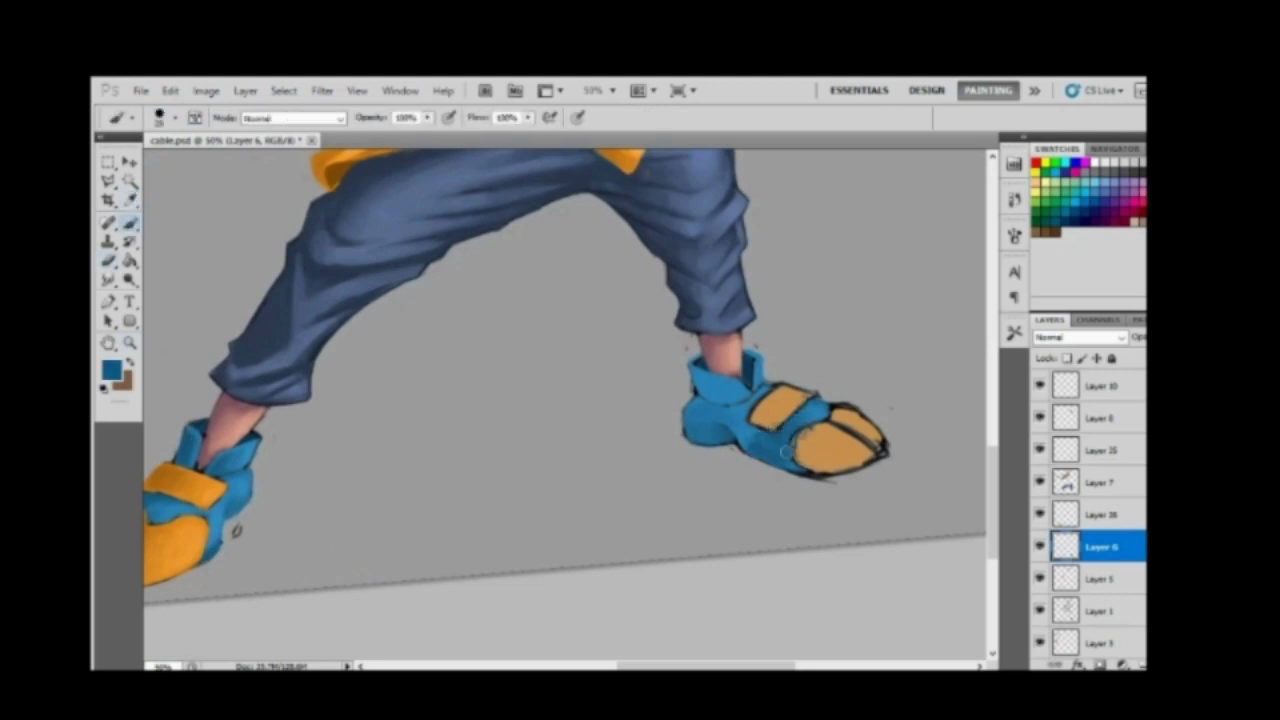
alt+click(737, 414)
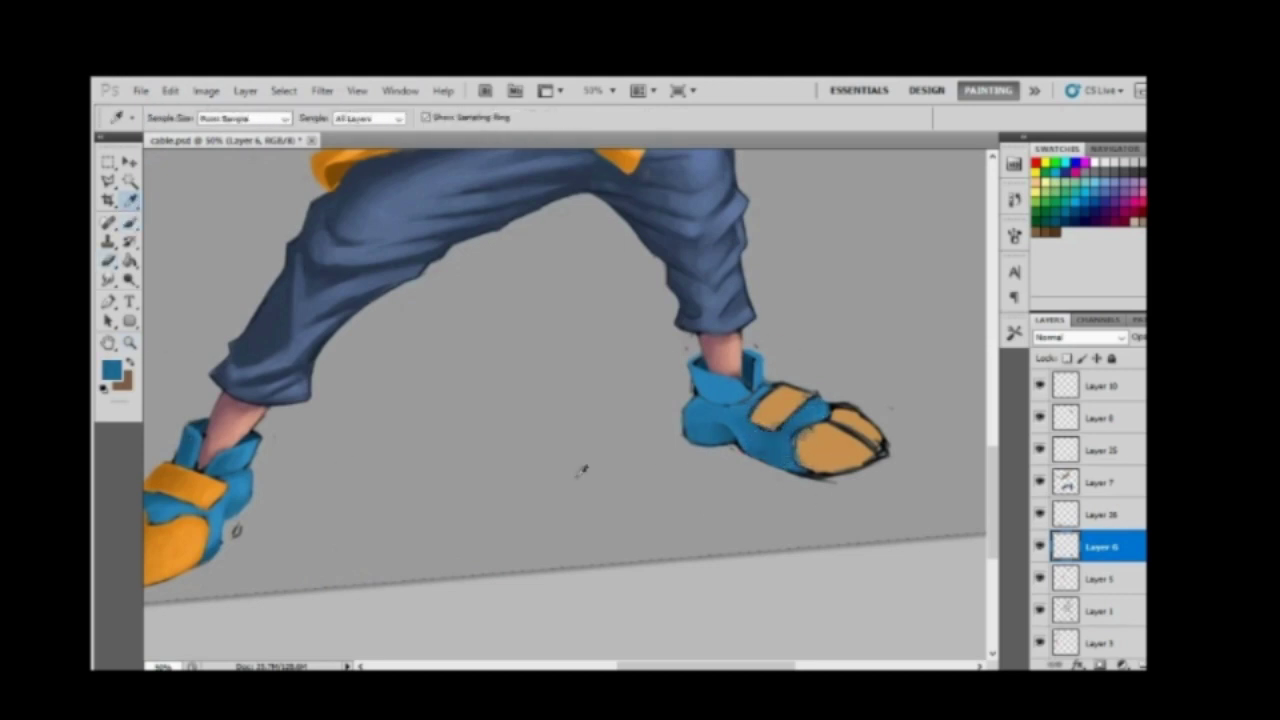
Step: Bring the torso and legs into view at 33.3% zoom, checking the brush presets
key(alt)
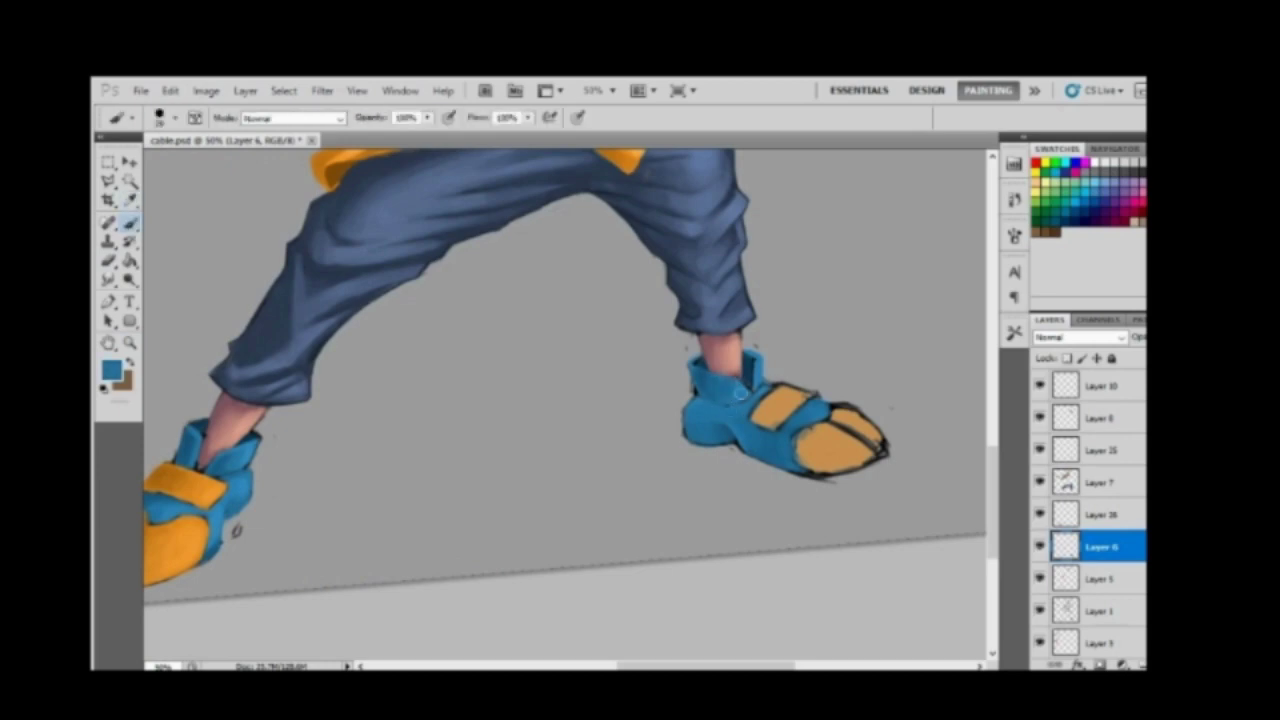
drag(740, 390, 486, 290)
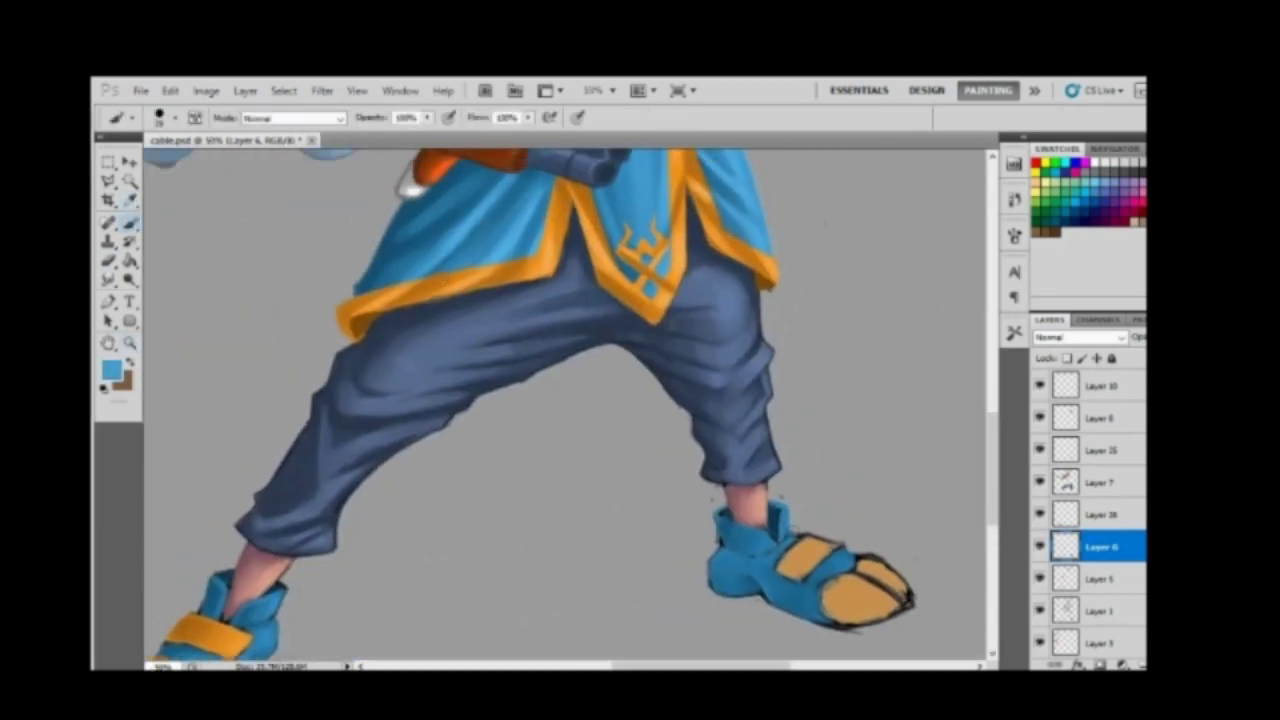
right_click(690, 270)
key(Escape)
right_click(690, 270)
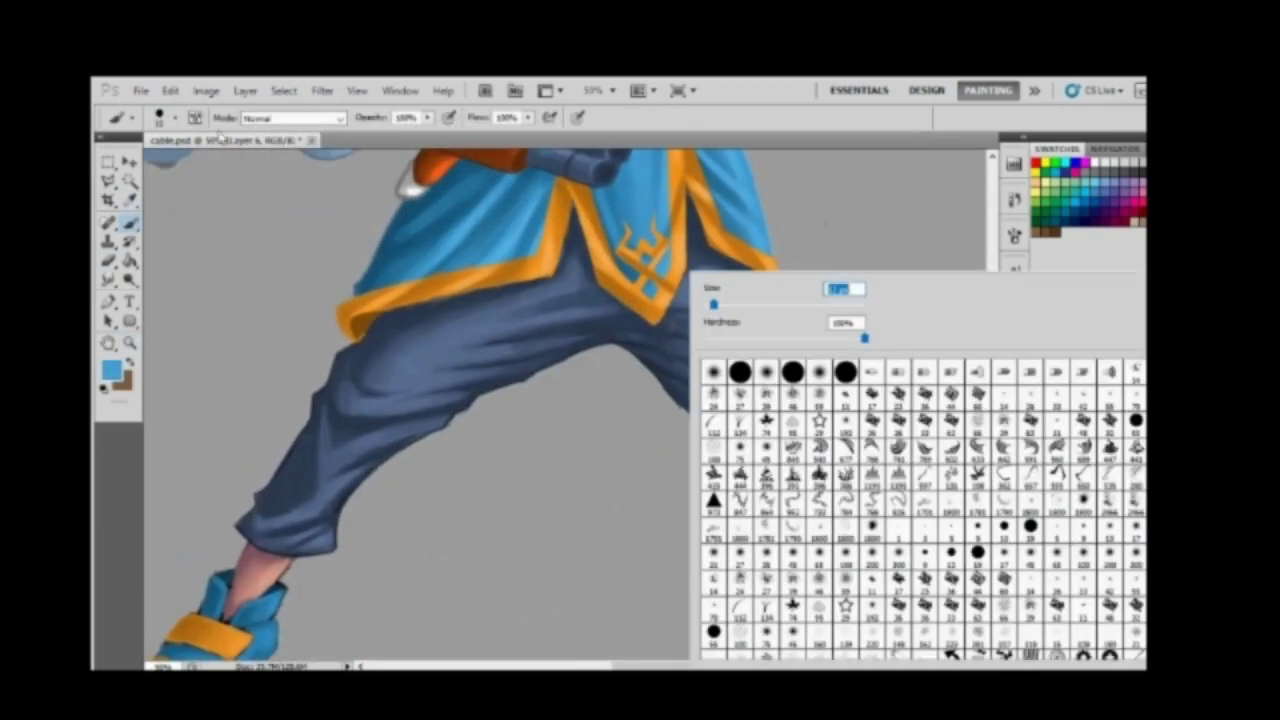
key(Escape)
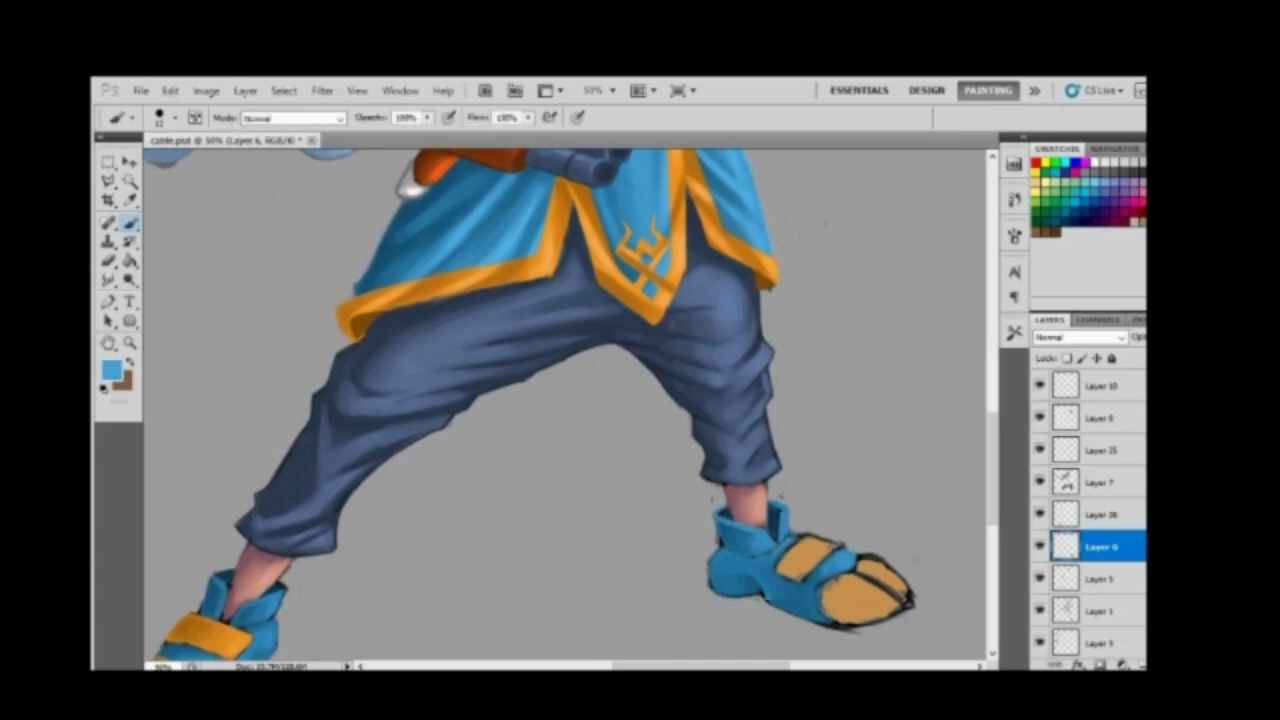
right_click(764, 577)
key(Escape)
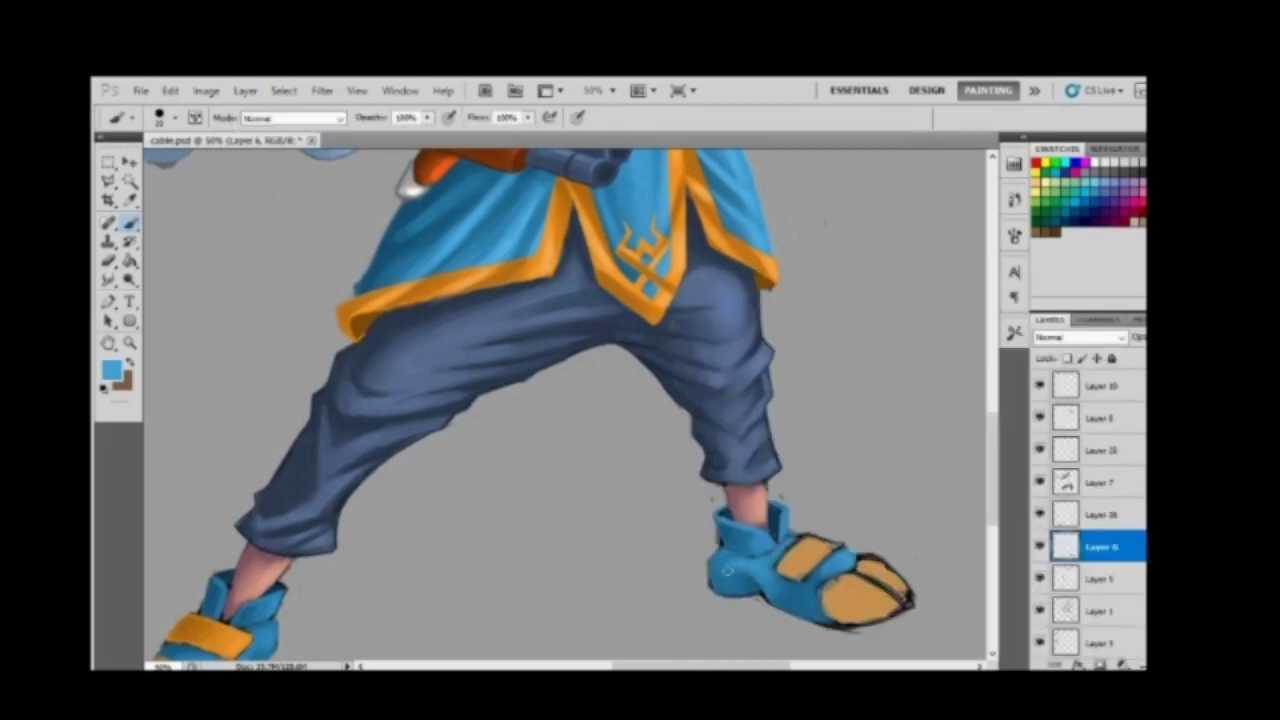
key(ctrl+minus)
key(ctrl+minus)
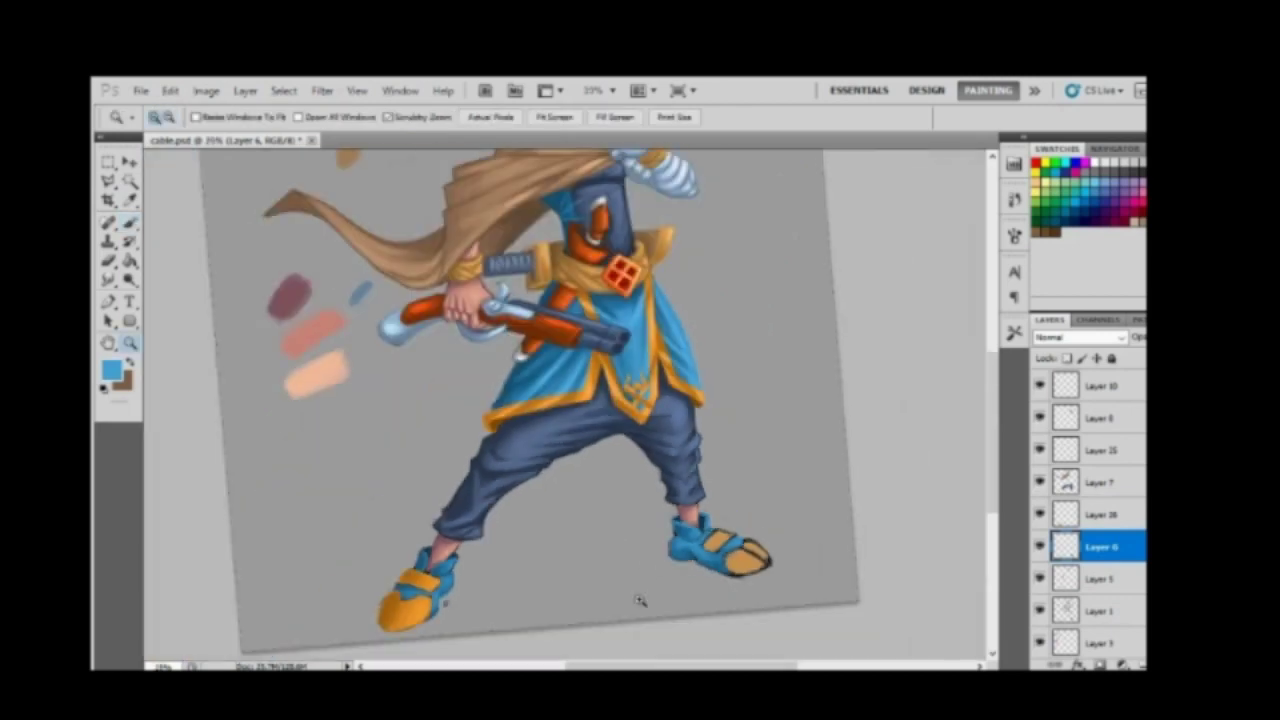
key(ctrl+plus)
Step: Set brush opacity to 71%, lower the flow, and sample a darker blue
click(427, 117)
click(403, 133)
click(527, 117)
drag(516, 133, 500, 133)
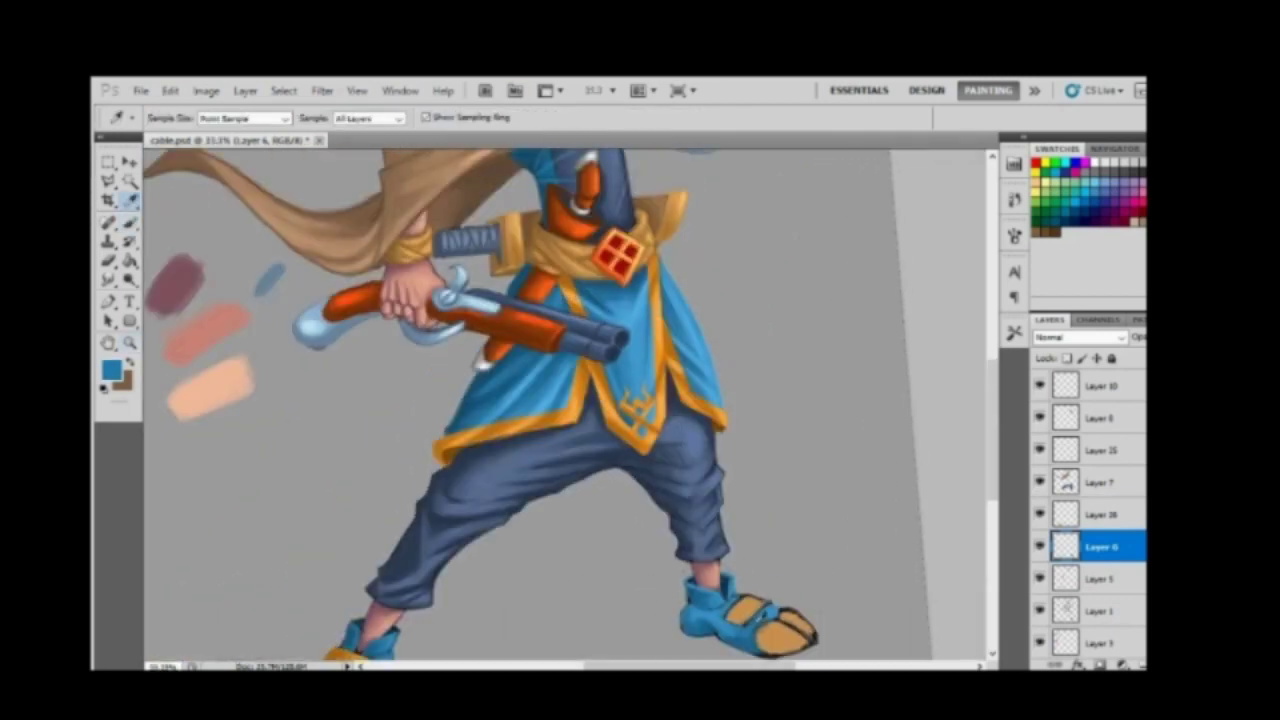
alt+click(744, 629)
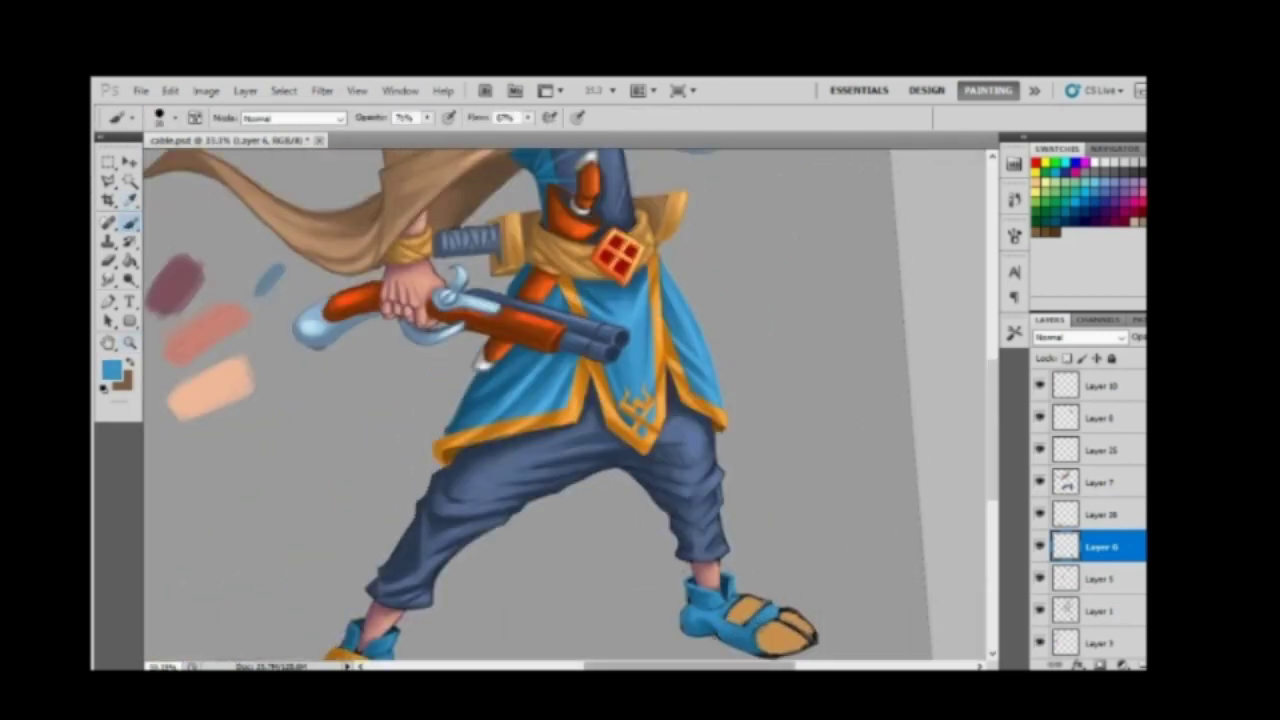
Step: Zoom in on the shoes and sample the shoe's orange as the painting colour
key(z)
alt+click(729, 652)
click(780, 563)
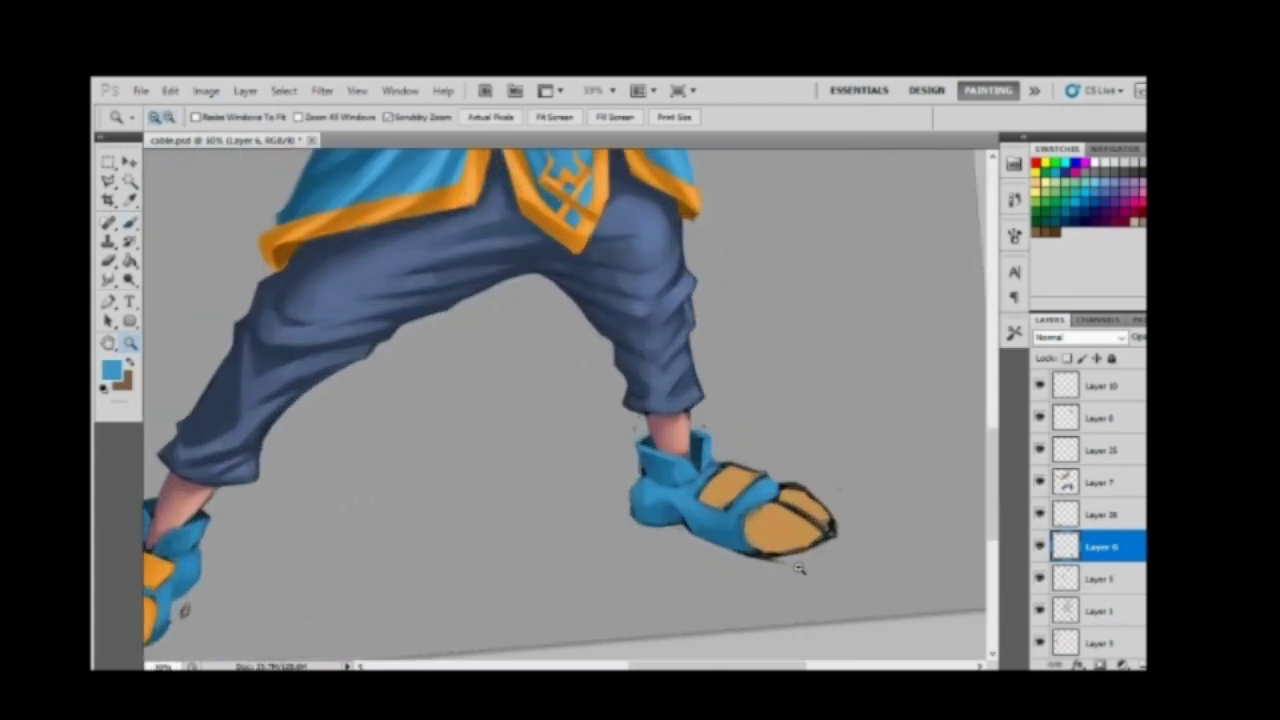
key(i)
click(339, 586)
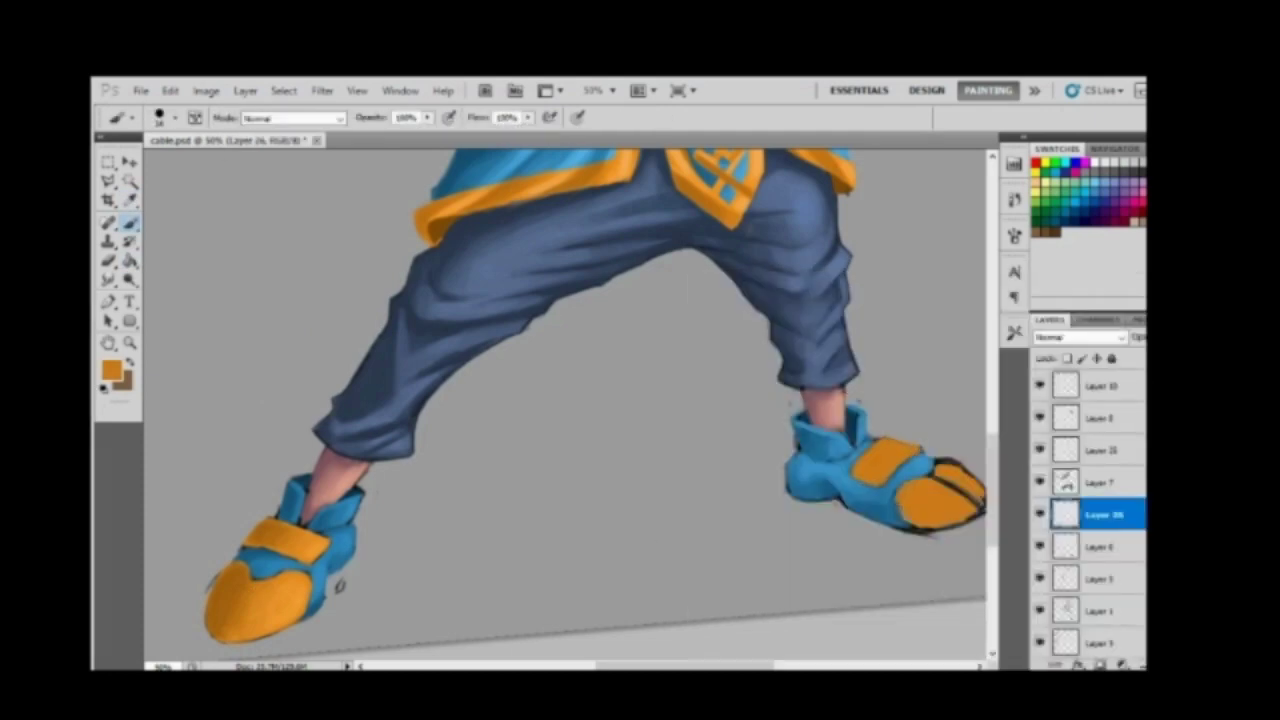
Step: Paint orange over the right toe's dark outline and dab in darker orange shading
drag(338, 586, 311, 569)
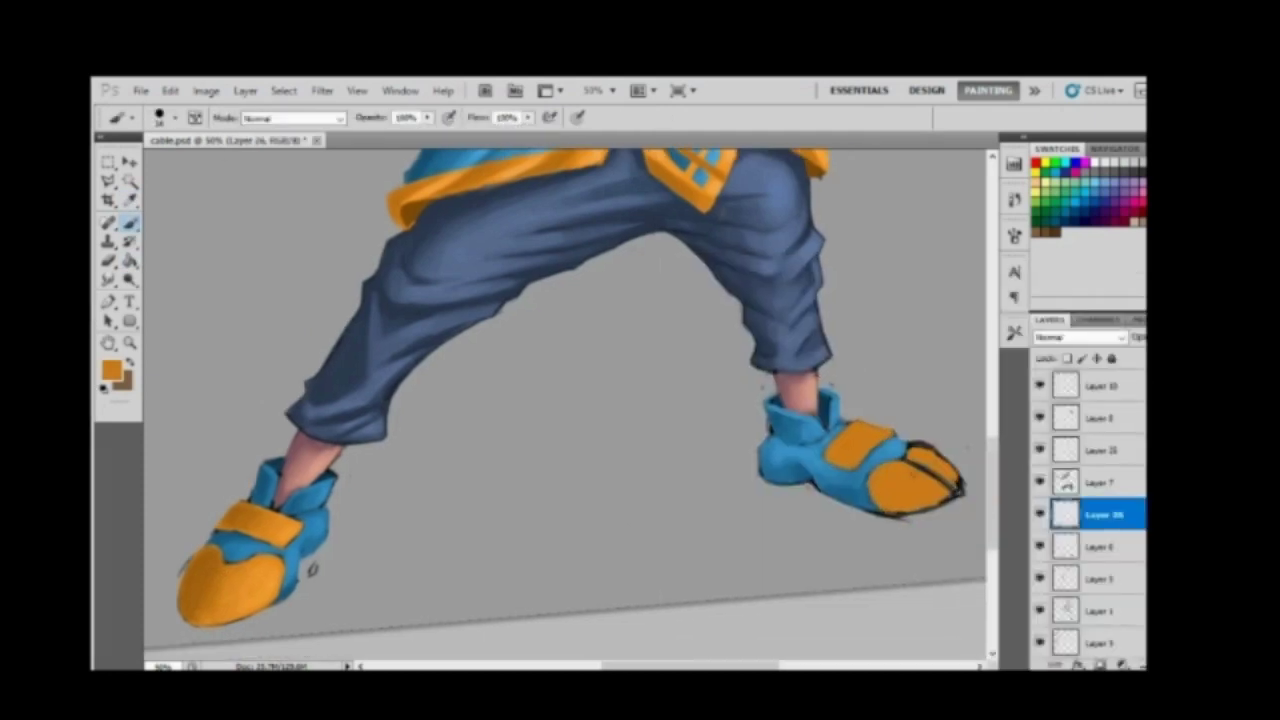
drag(950, 484, 898, 515)
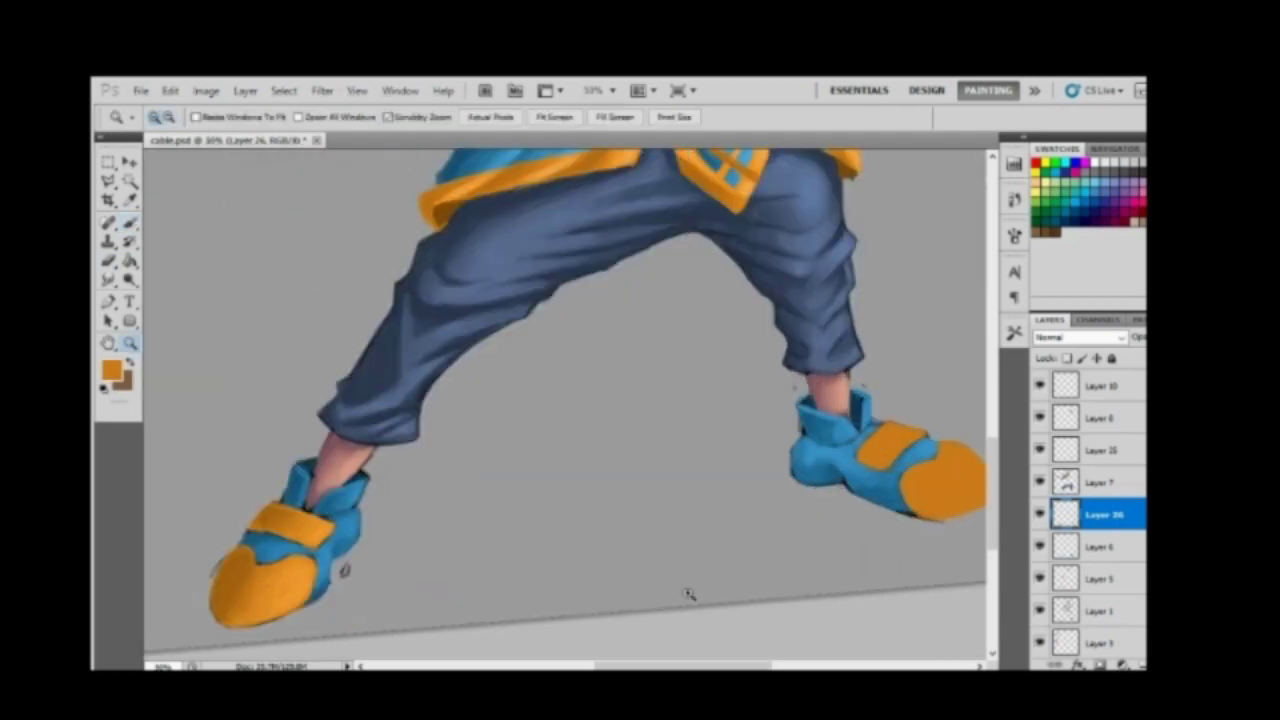
key(i)
key(b)
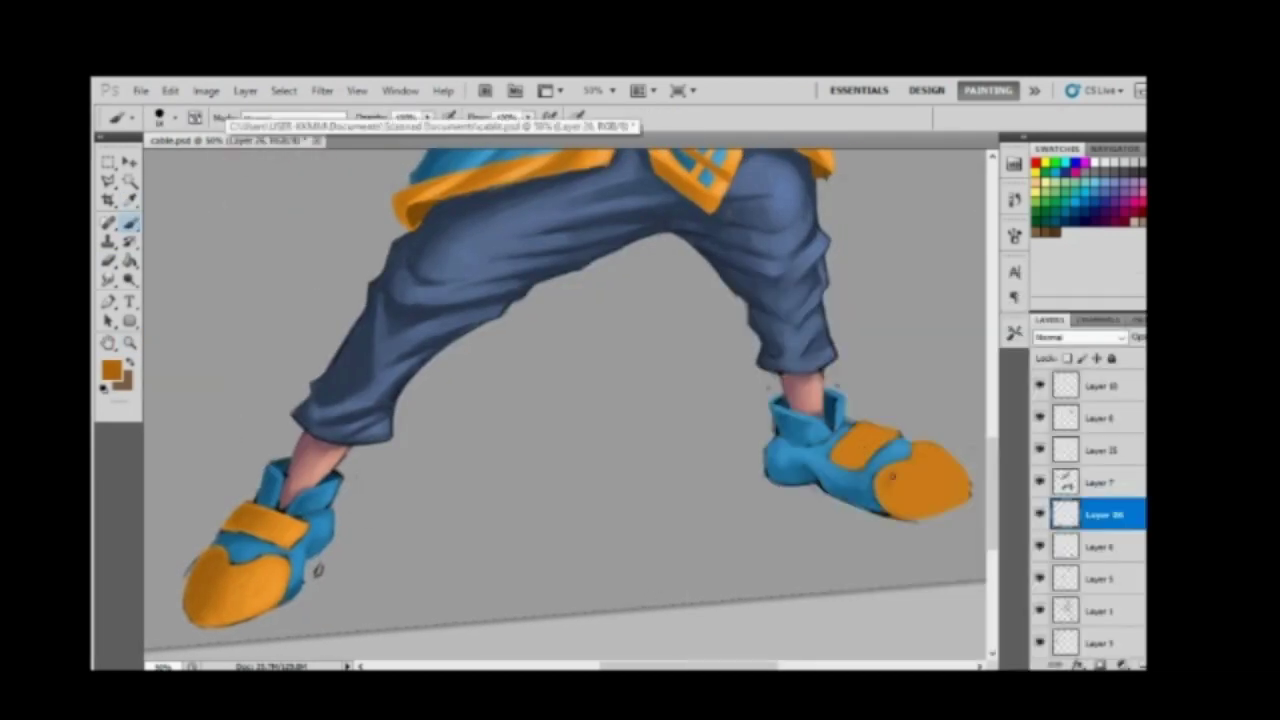
drag(890, 478, 897, 506)
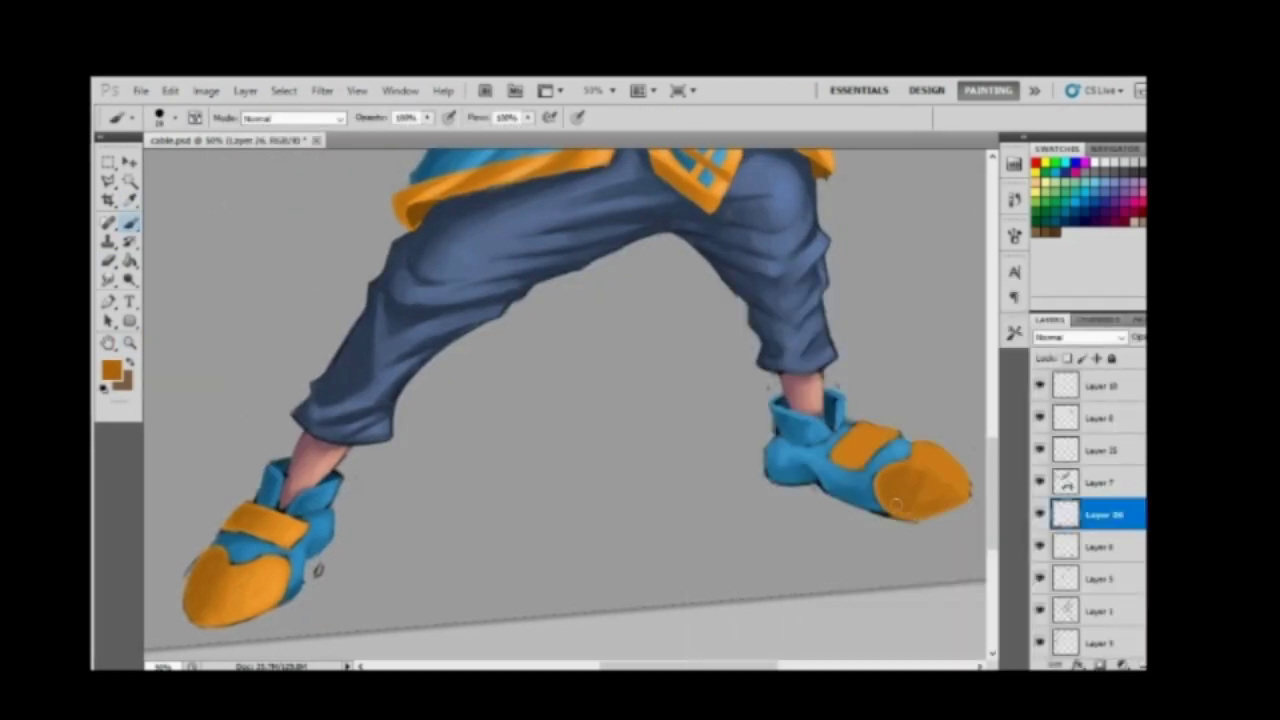
alt+click(885, 483)
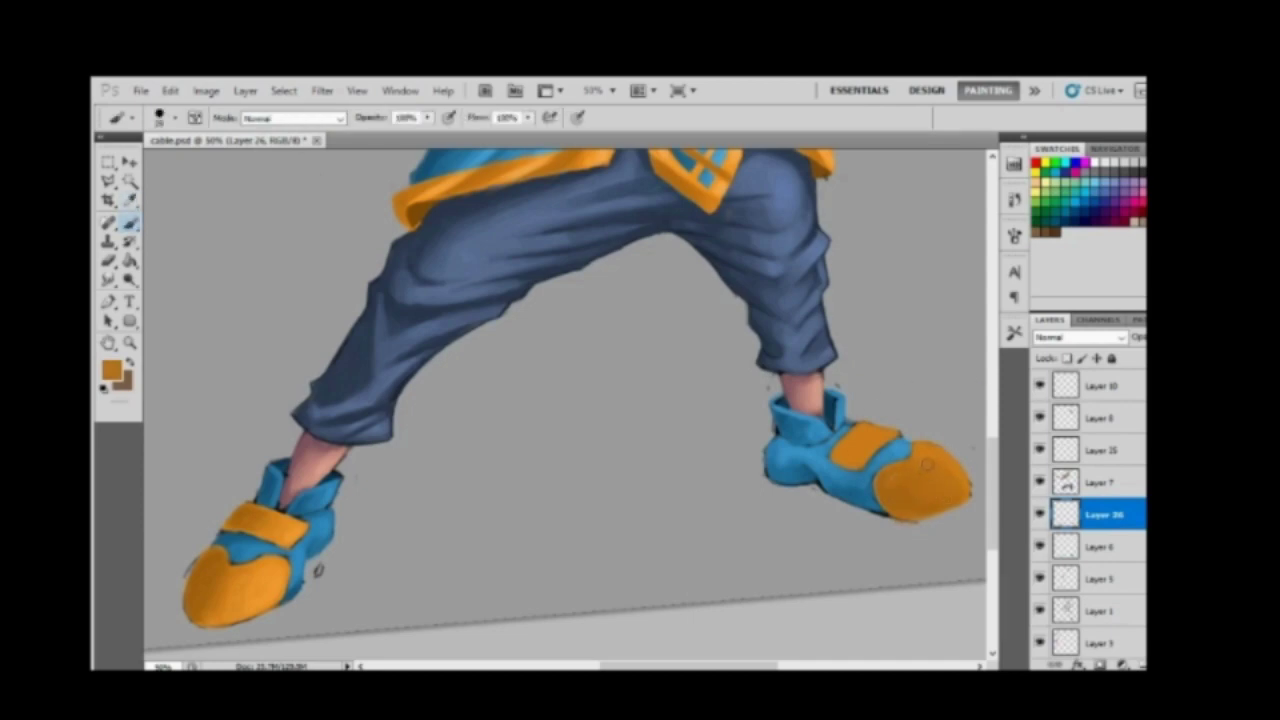
alt+click(842, 452)
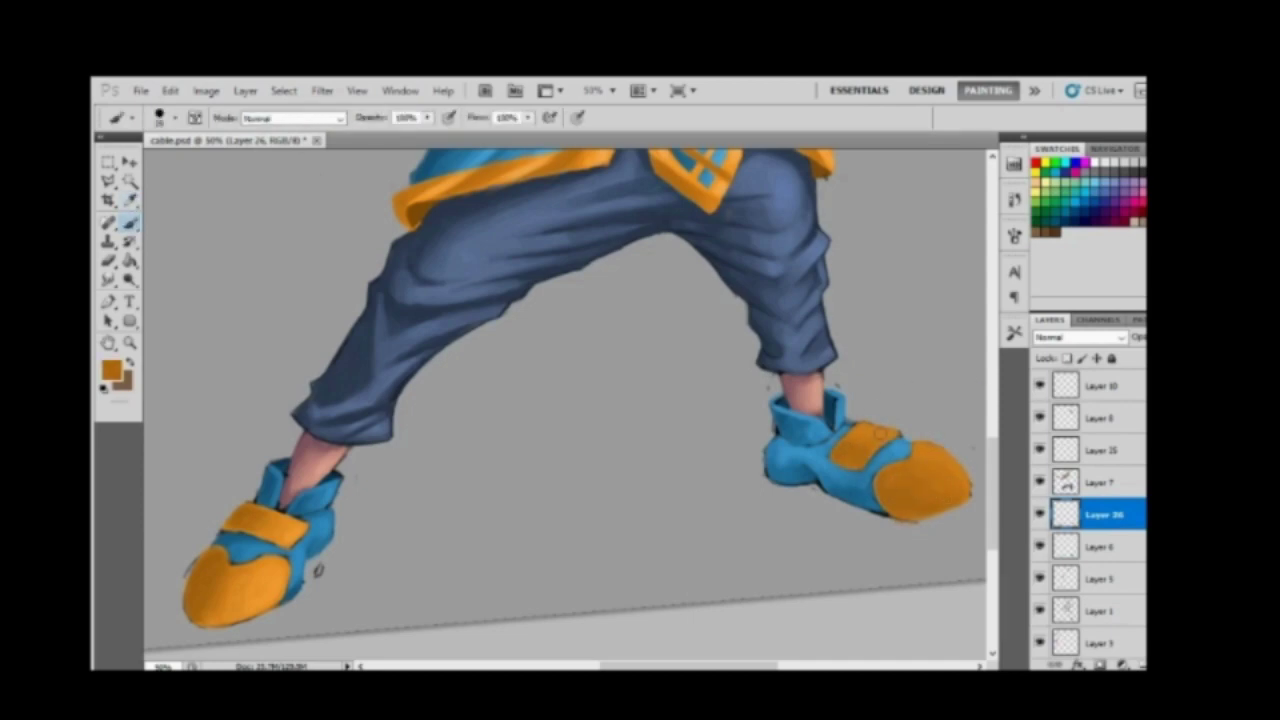
Step: Sample a darker orange from the right shoe and zoom back in on it
key(ctrl+minus)
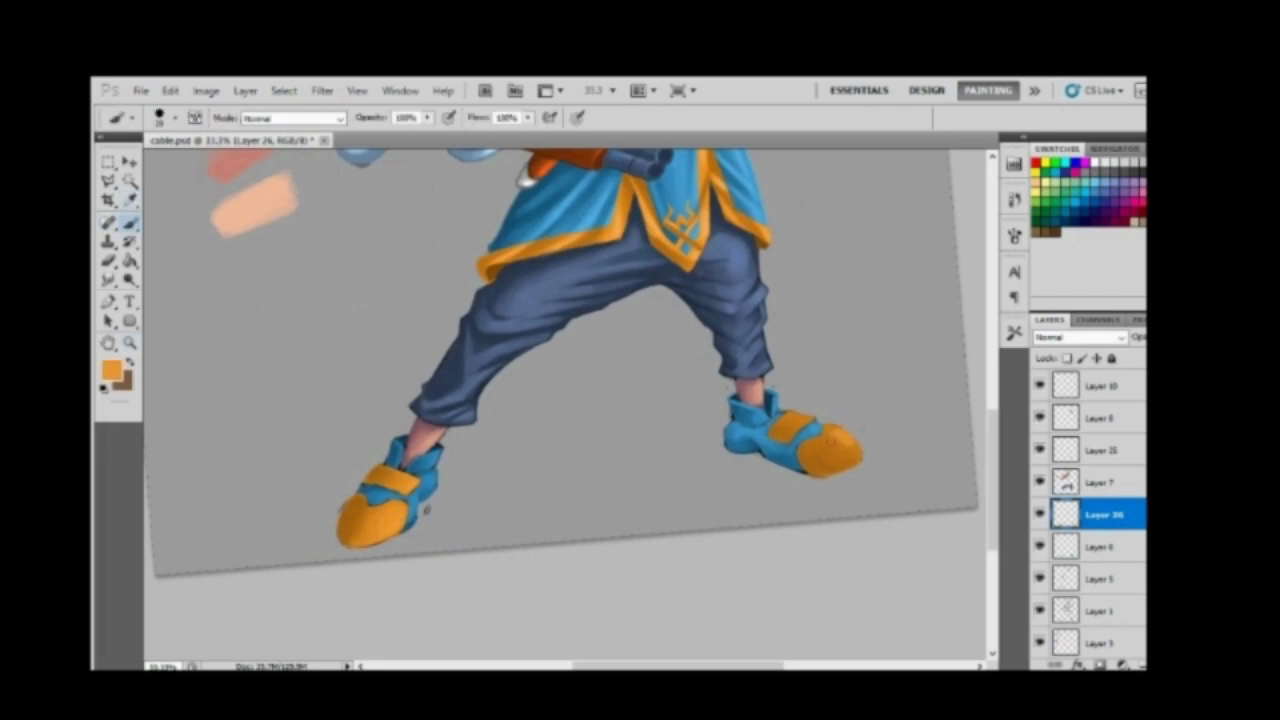
right_click(850, 455)
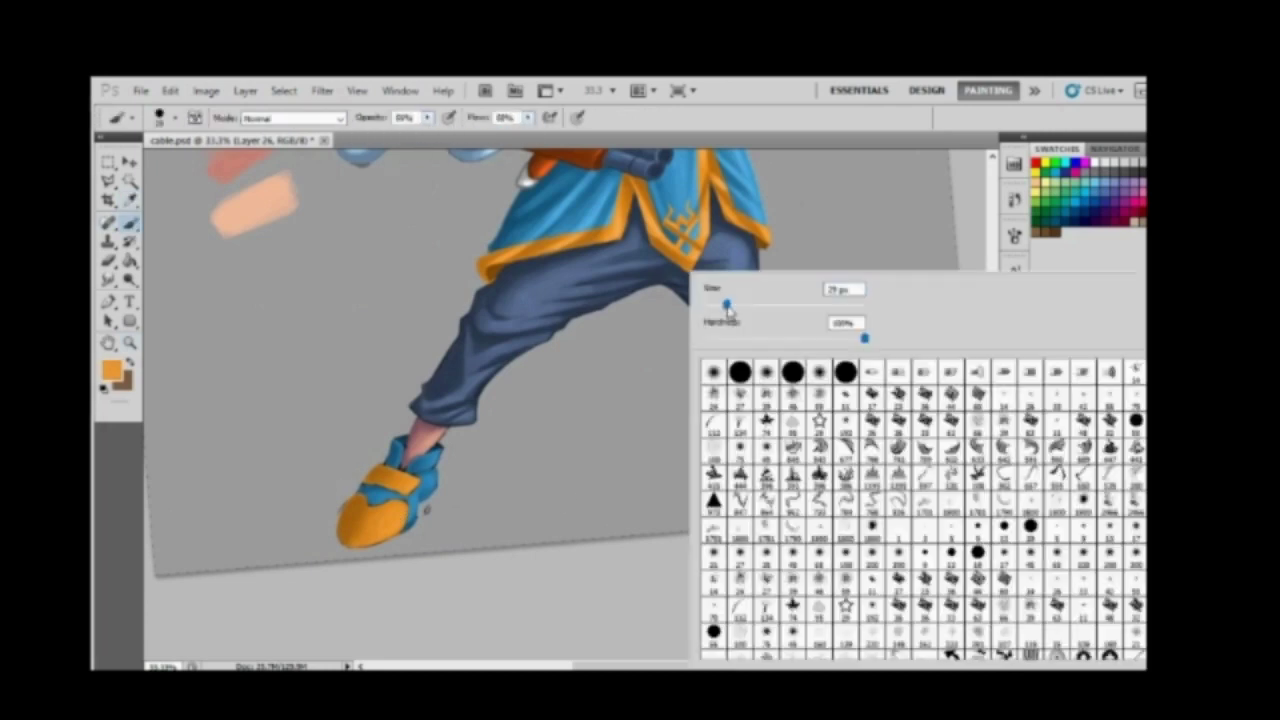
key(Return)
key(i)
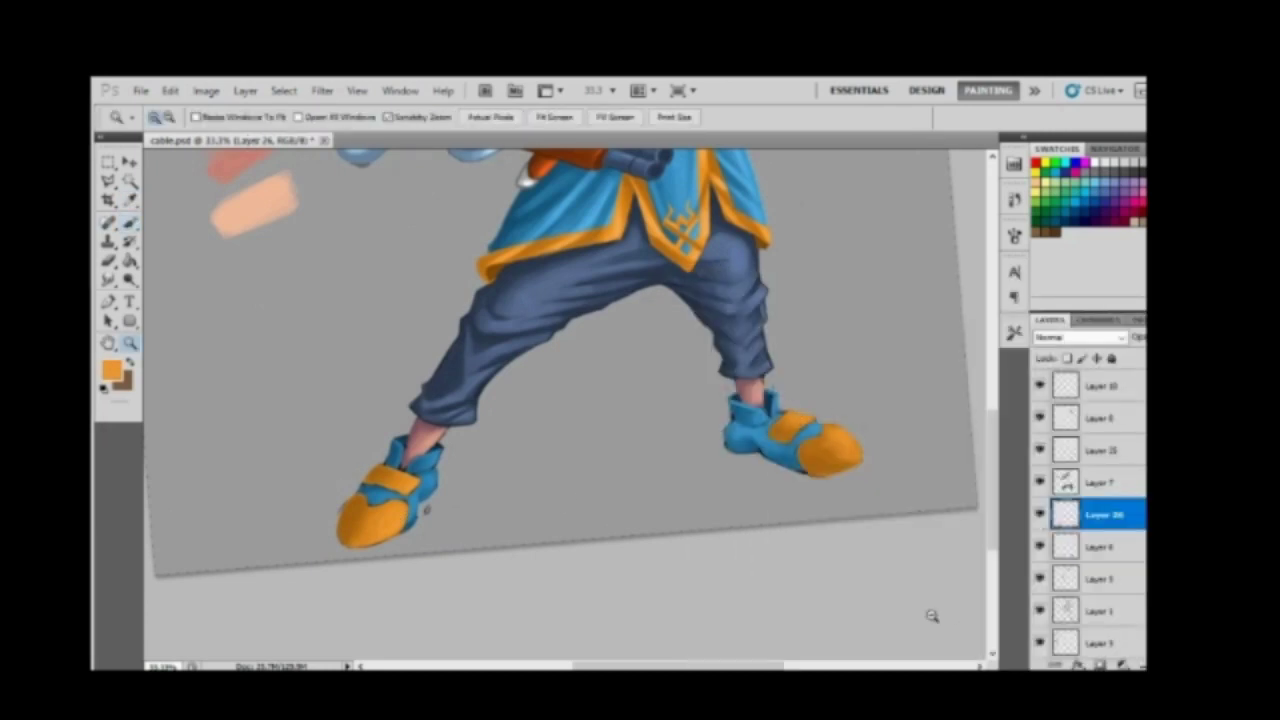
scroll(806, 520, up, 2)
click(785, 418)
key(b)
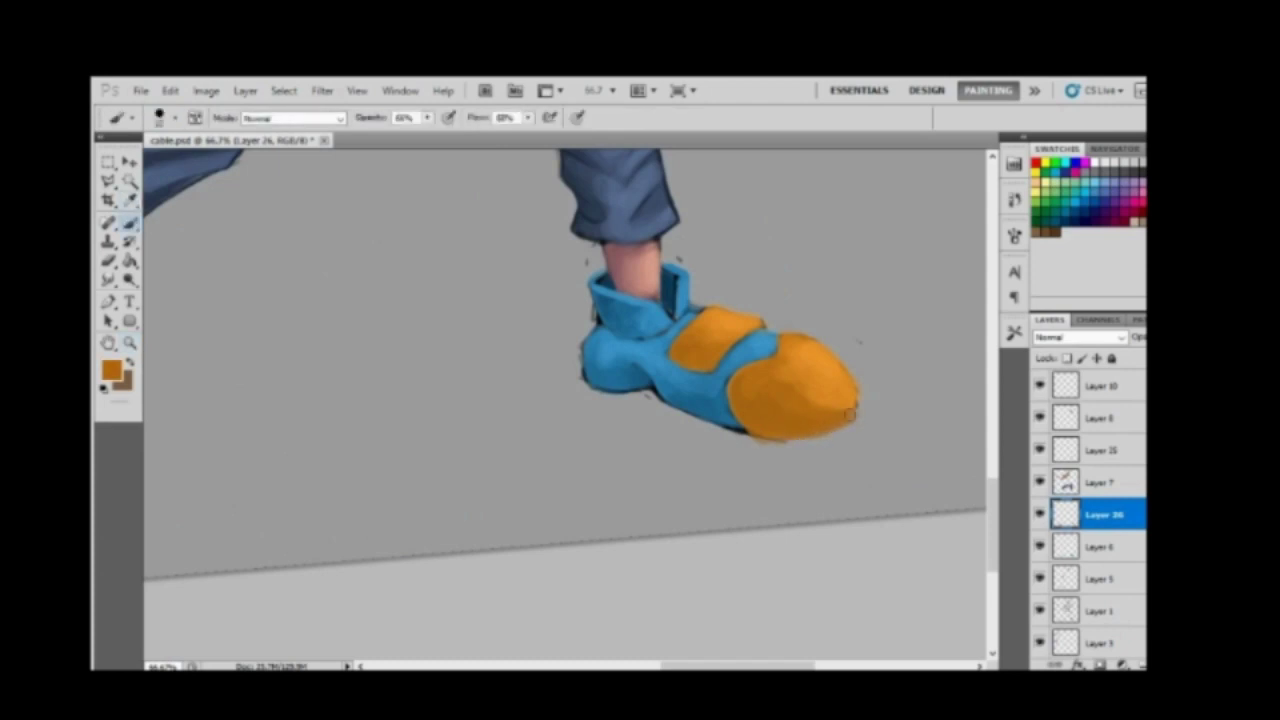
key(e)
key(z)
alt+click(856, 651)
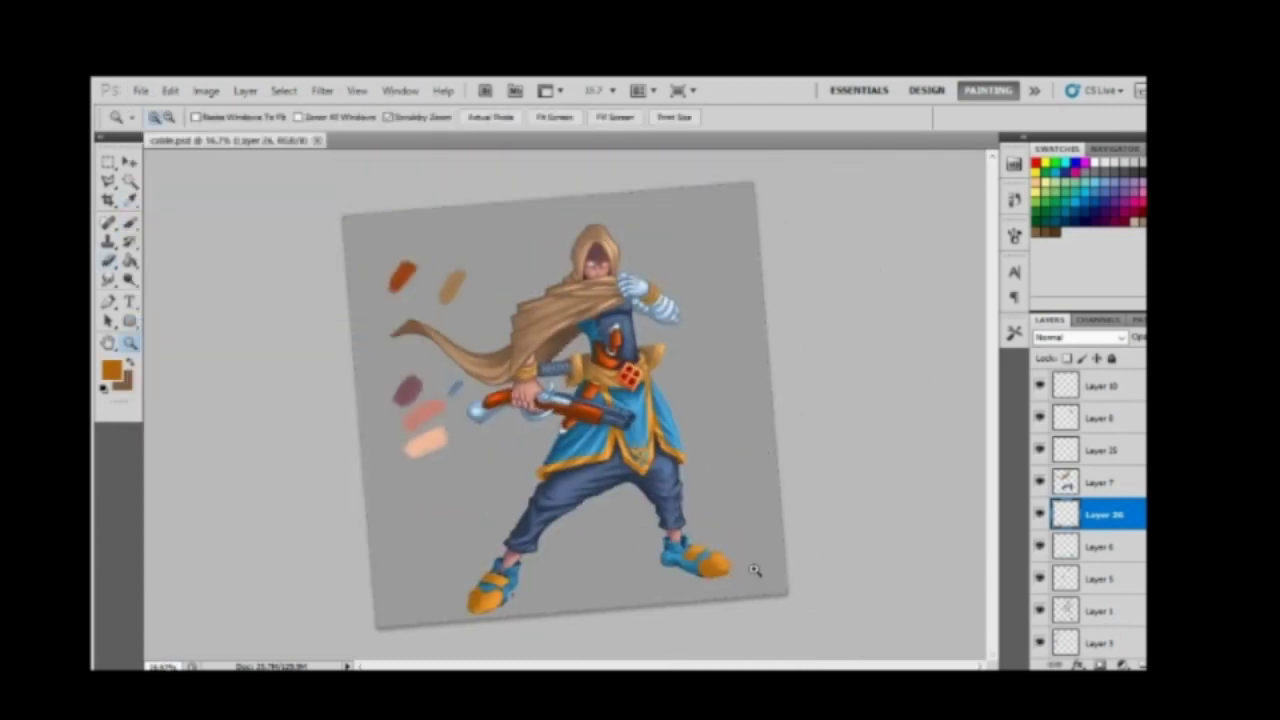
click(700, 562)
Step: Pick a darker orange and paint dark shading strokes on the orange toe
key(b)
click(111, 370)
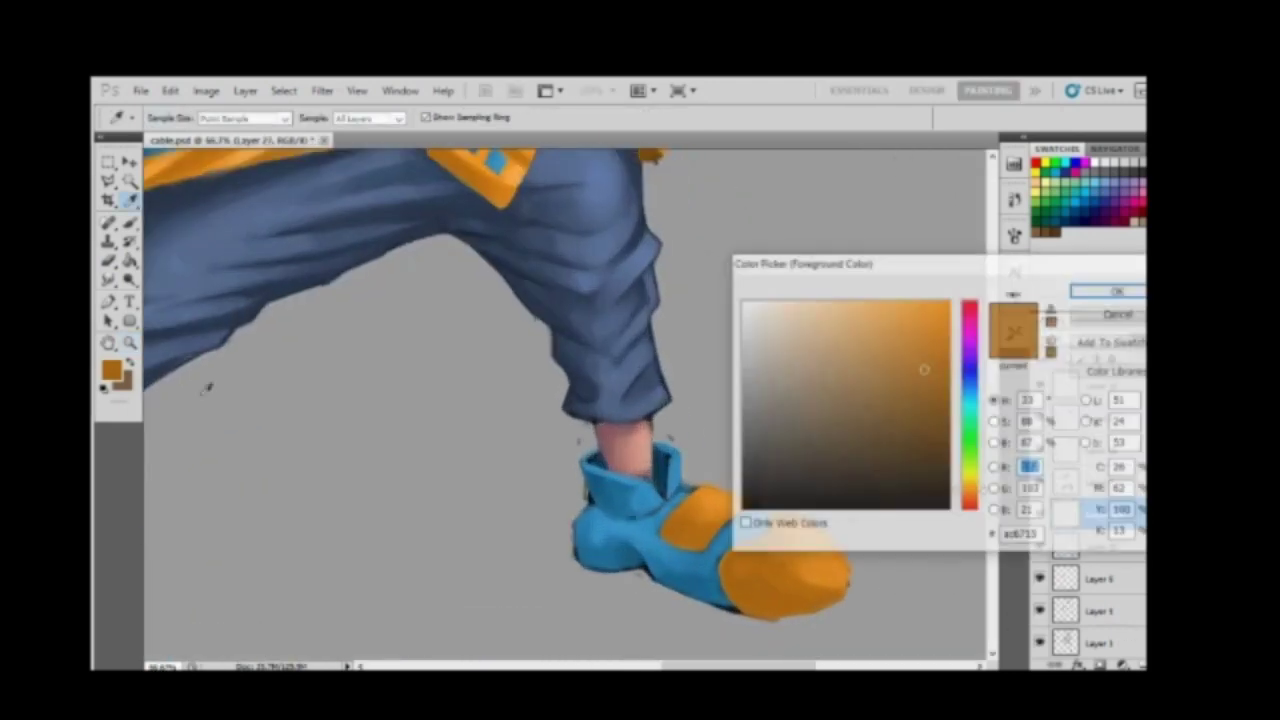
key(Return)
right_click(784, 508)
key(Return)
drag(768, 534, 822, 568)
drag(794, 548, 848, 590)
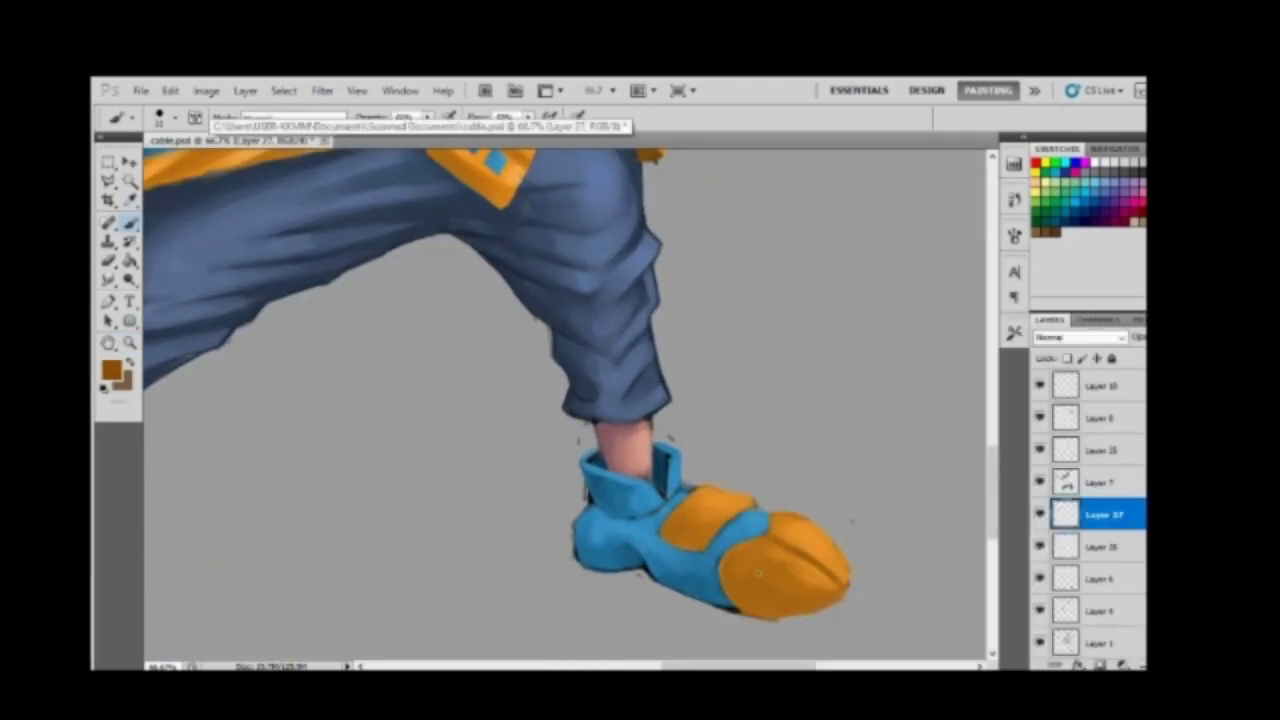
mouse_move(491, 539)
mouse_down()
mouse_move(521, 531)
mouse_move(386, 505)
mouse_move(790, 463)
mouse_up()
Step: Sample brown and blue shades from the shoes for the cleanup strokes
right_click(660, 311)
key(Return)
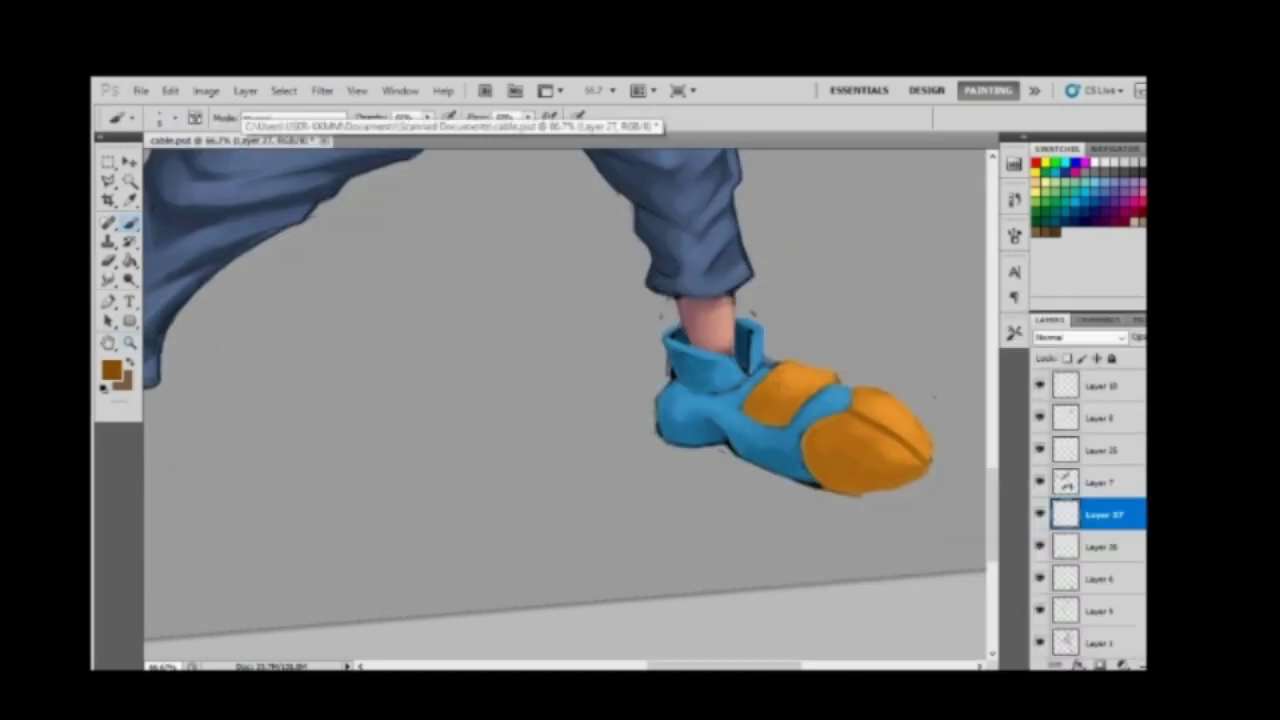
click(111, 370)
click(809, 414)
click(1123, 289)
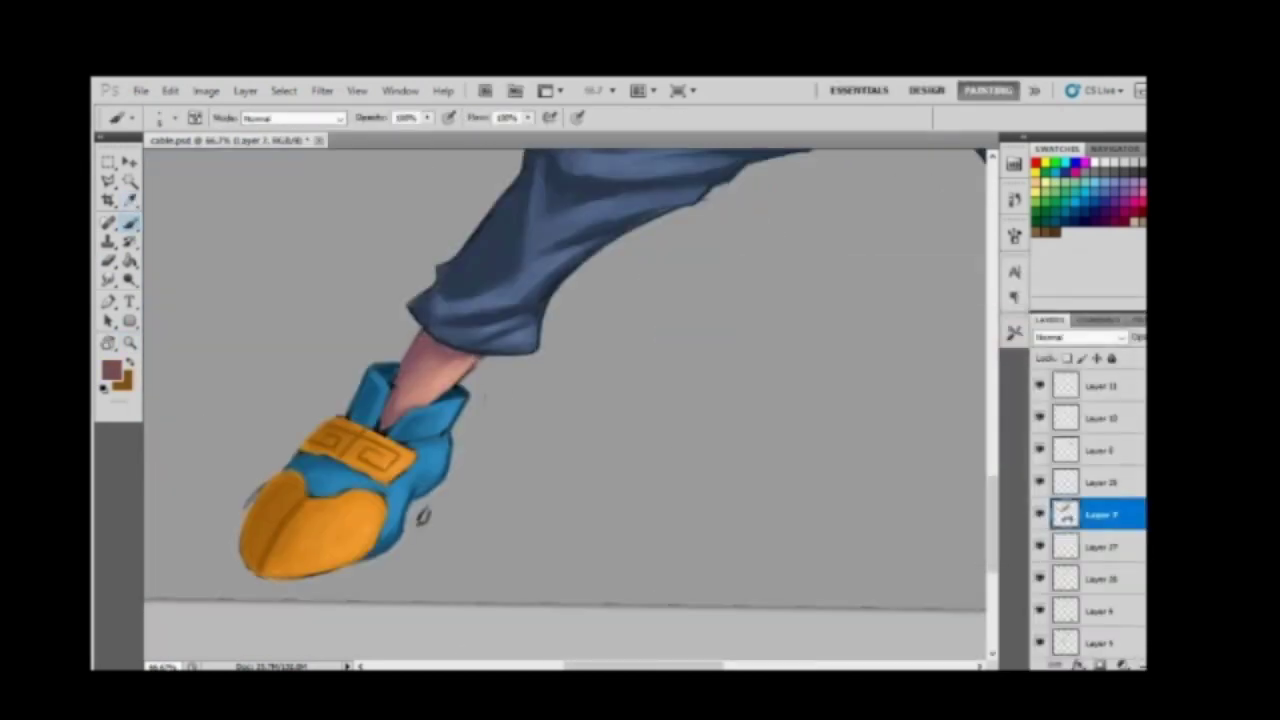
mouse_move(422, 515)
mouse_down()
mouse_move(155, 505)
mouse_move(422, 432)
mouse_move(160, 430)
mouse_up()
right_click(652, 276)
key(Return)
alt+click(422, 432)
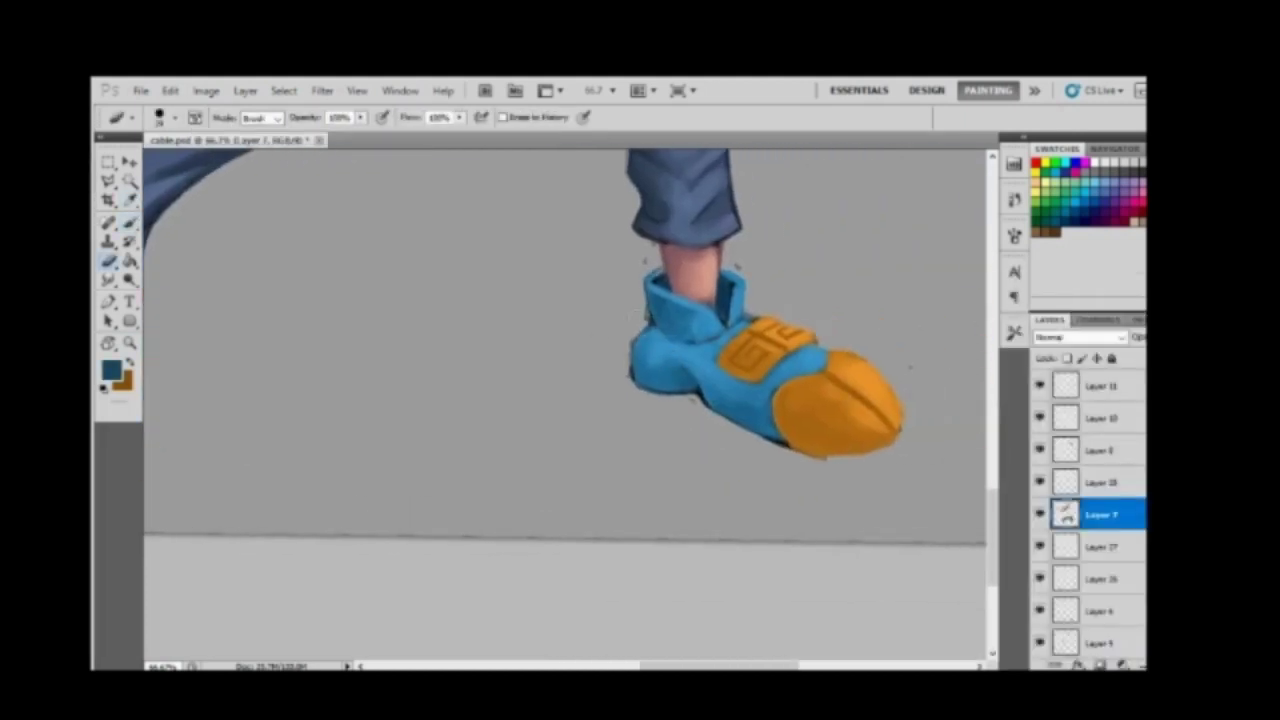
Step: Centre and zoom in on each shoe in turn, ready to keep painting
drag(697, 396, 598, 396)
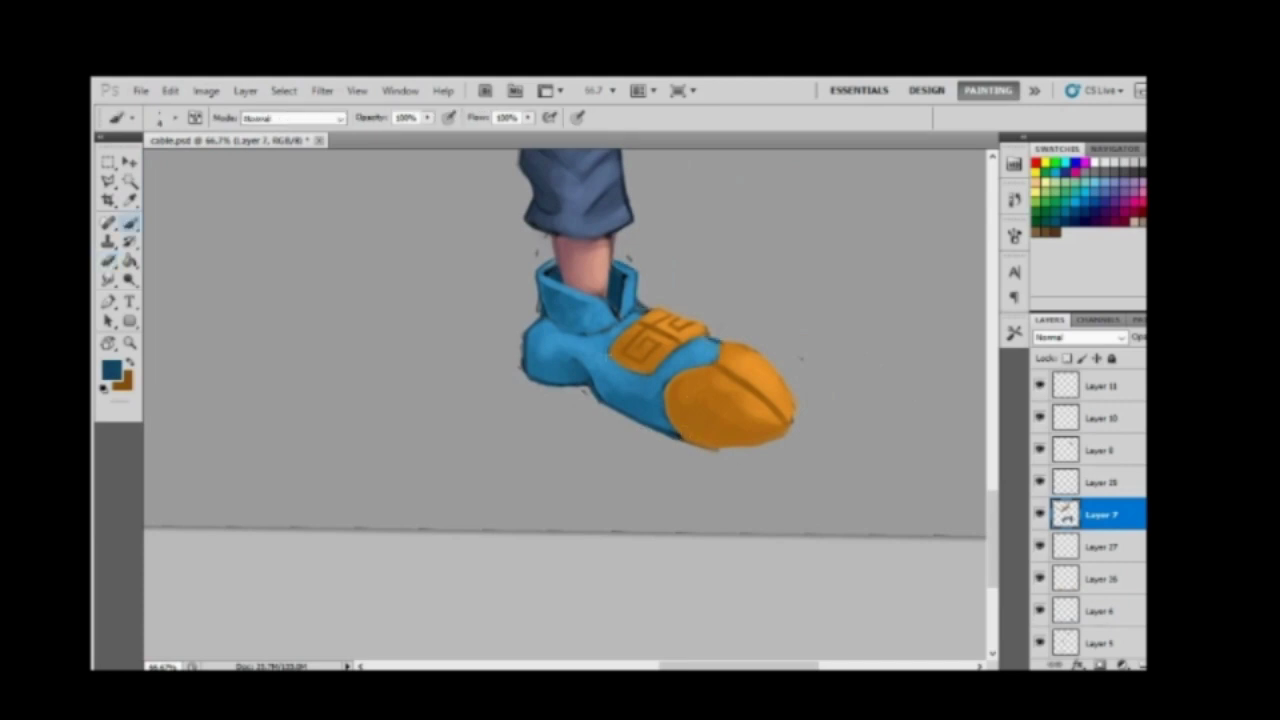
mouse_move(504, 383)
mouse_down()
mouse_move(329, 429)
mouse_move(375, 471)
mouse_up()
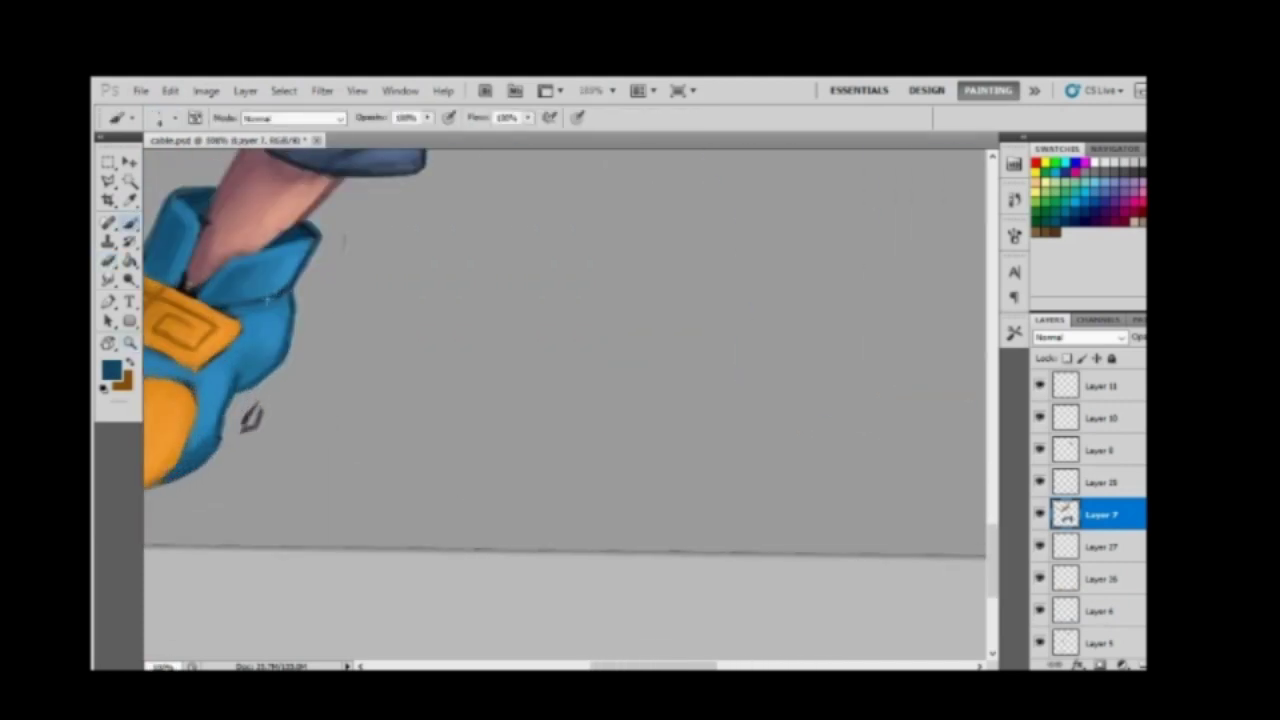
mouse_move(250, 418)
mouse_down()
mouse_move(346, 360)
mouse_move(423, 386)
mouse_move(443, 508)
mouse_up()
click(111, 370)
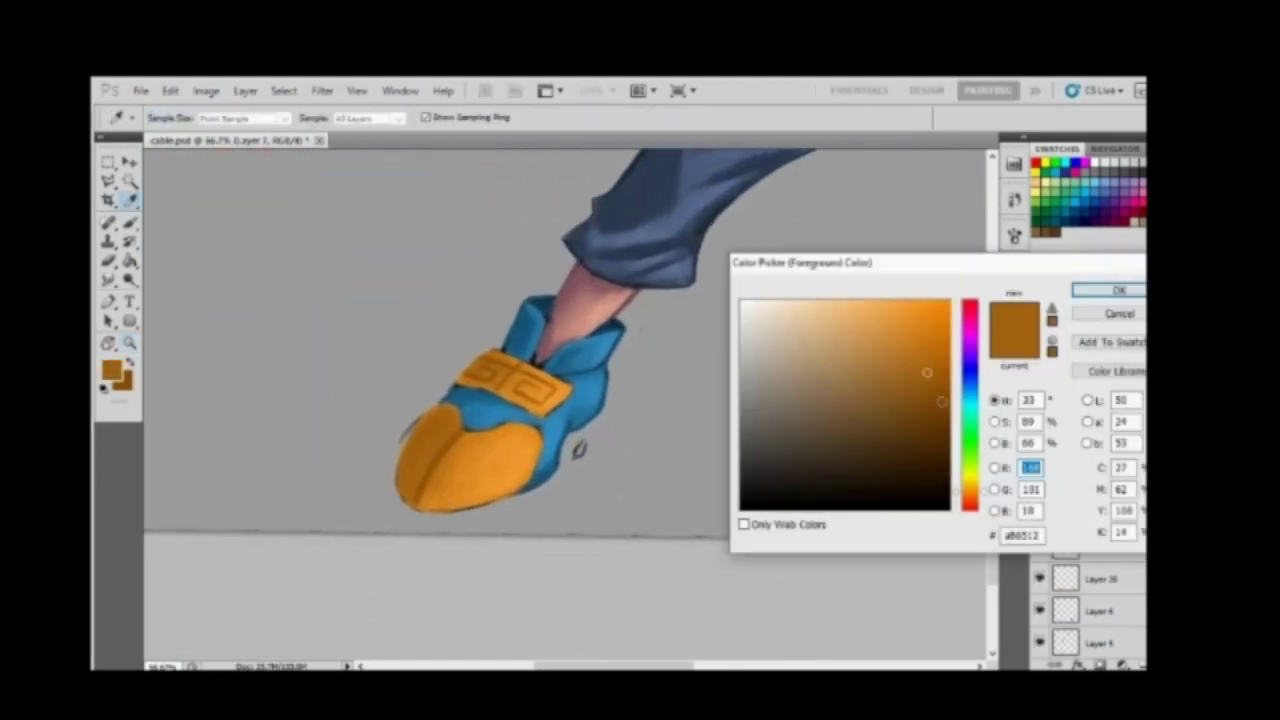
key(Return)
key(b)
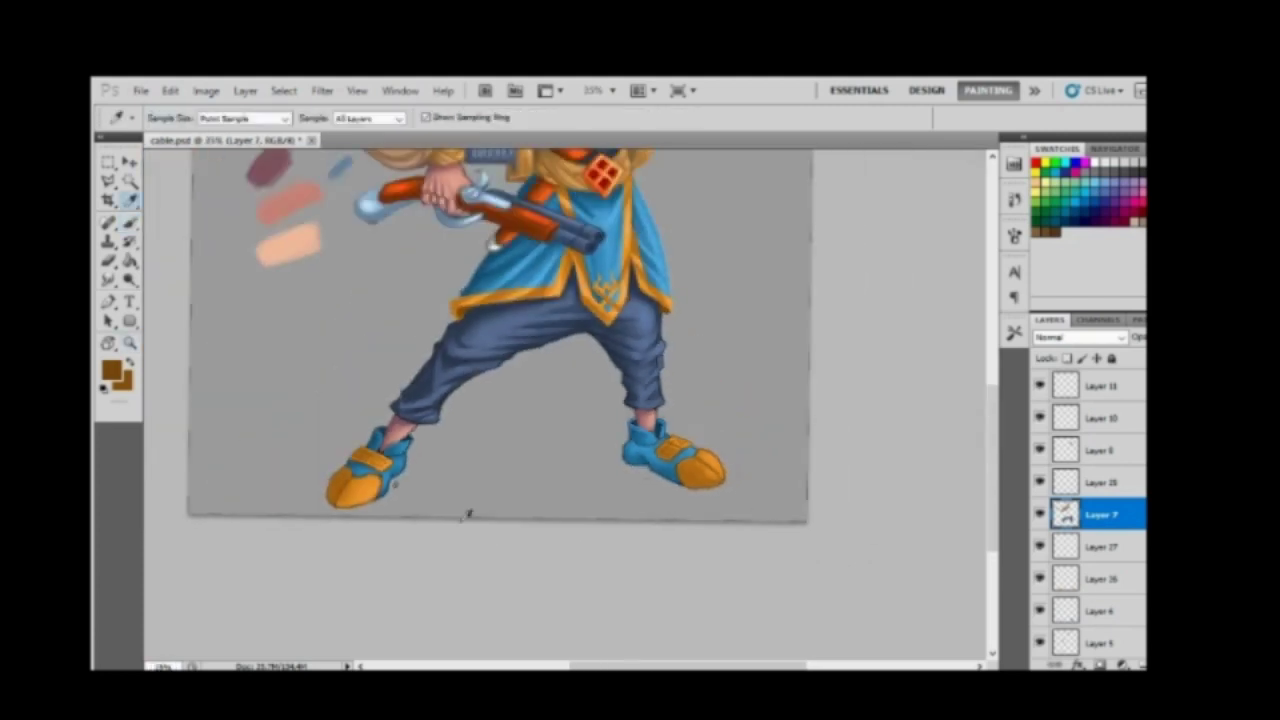
Step: Zoom in on the feet and make Layer 1 the working layer with the eraser
right_click(619, 400)
key(Escape)
right_click(619, 400)
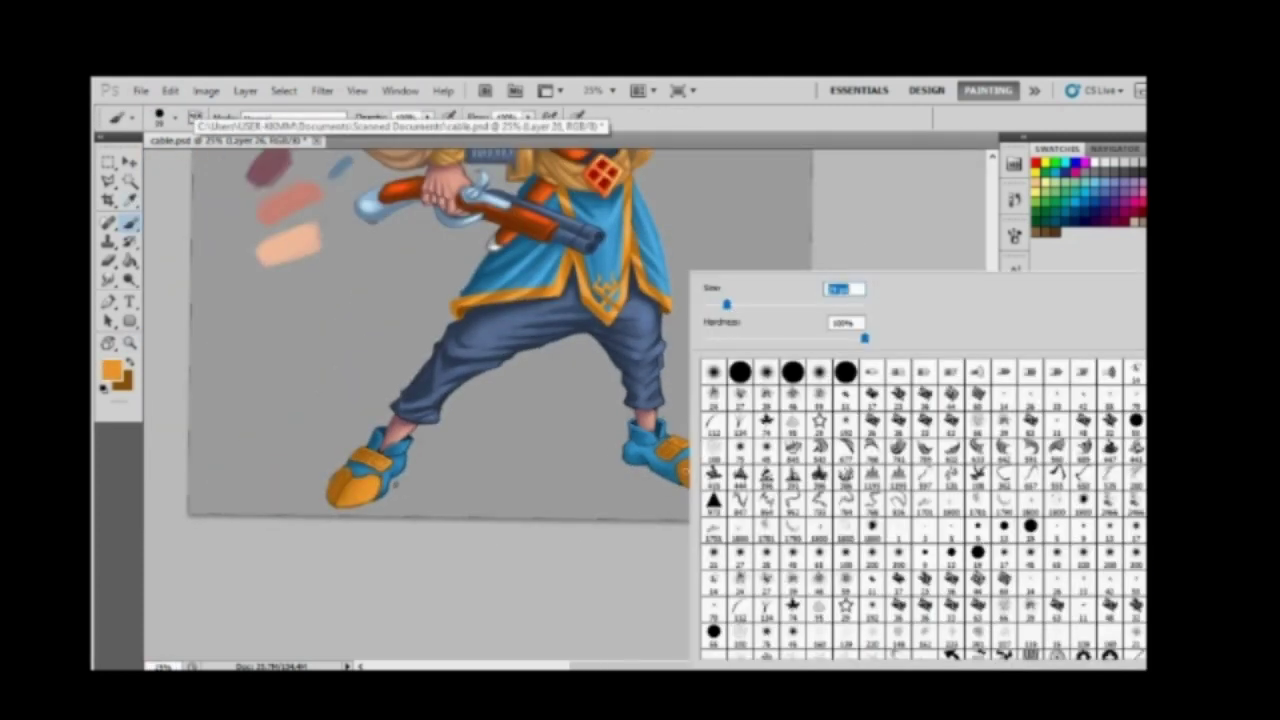
key(Escape)
key(z)
alt+click(461, 465)
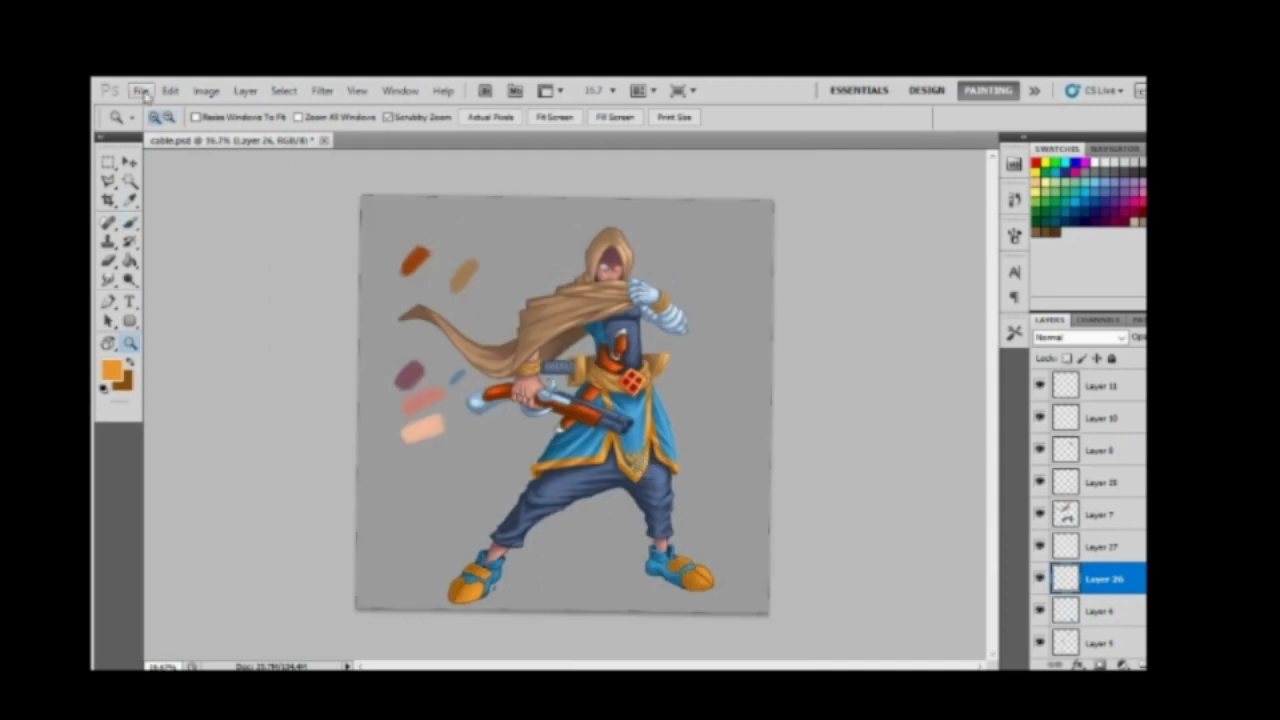
click(547, 539)
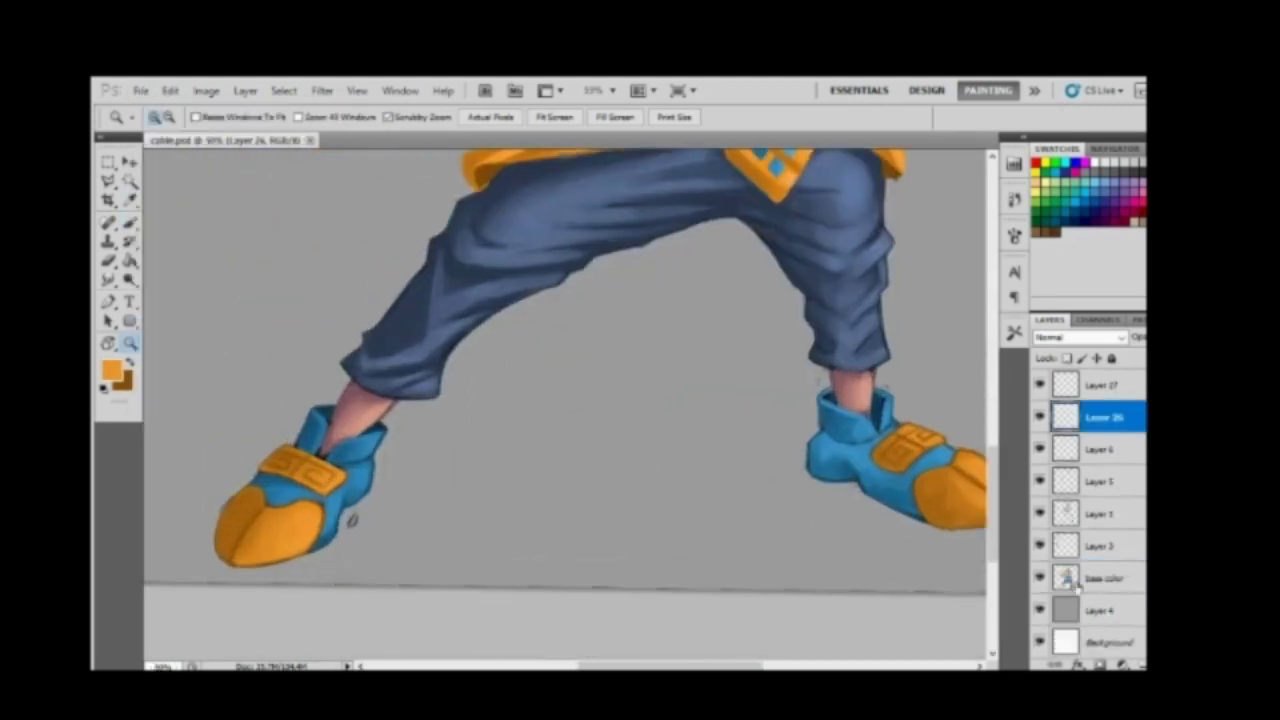
key(alt+bracketleft)
key(alt+bracketleft)
key(alt+bracketleft)
key(e)
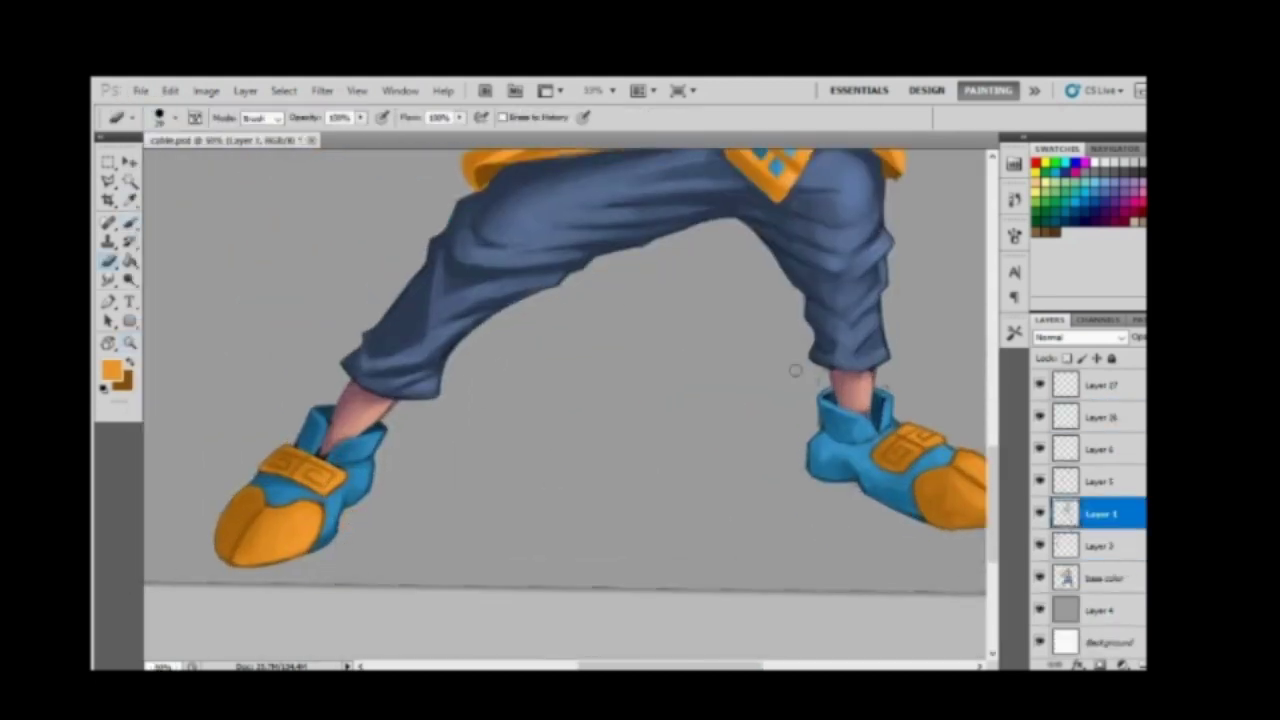
Step: Scroll through the Layers panel and select the base color layer
scroll(780, 380, up, 5)
scroll(714, 400, up, 2)
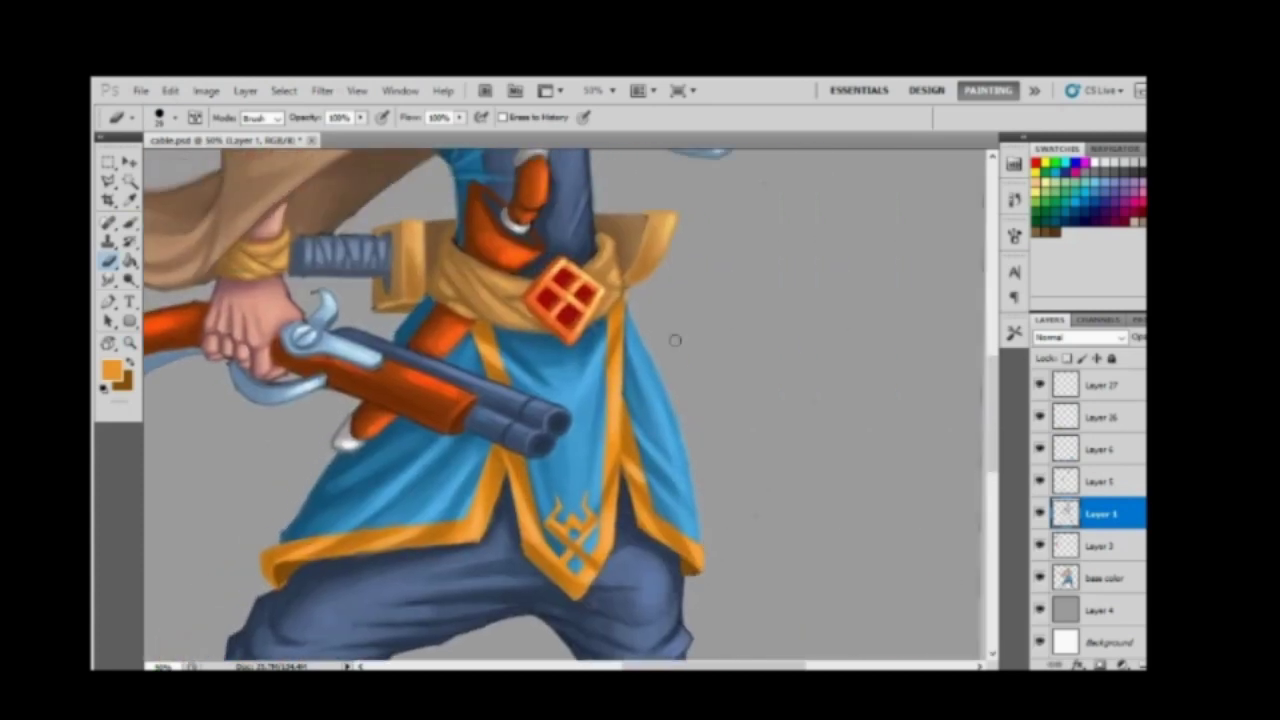
scroll(600, 380, up, 3)
scroll(600, 380, left, 3)
scroll(877, 443, up, 5)
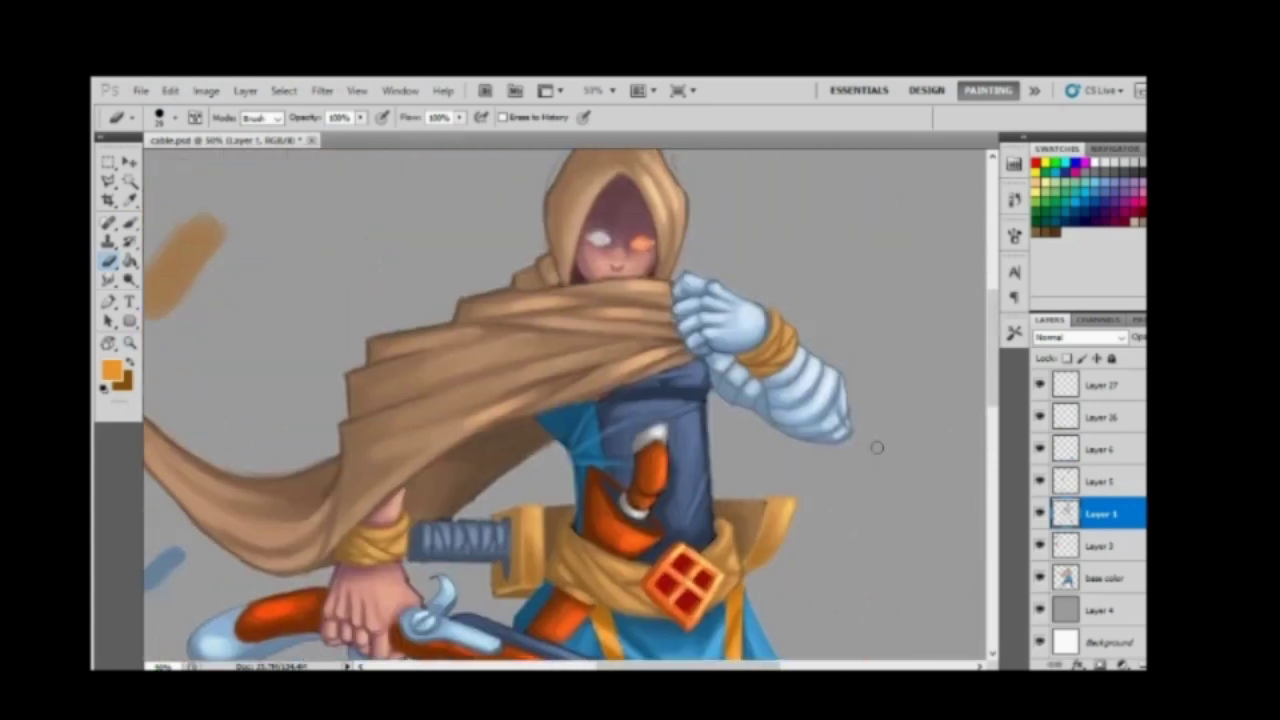
scroll(594, 260, up, 3)
scroll(508, 392, down, 2)
click(1100, 578)
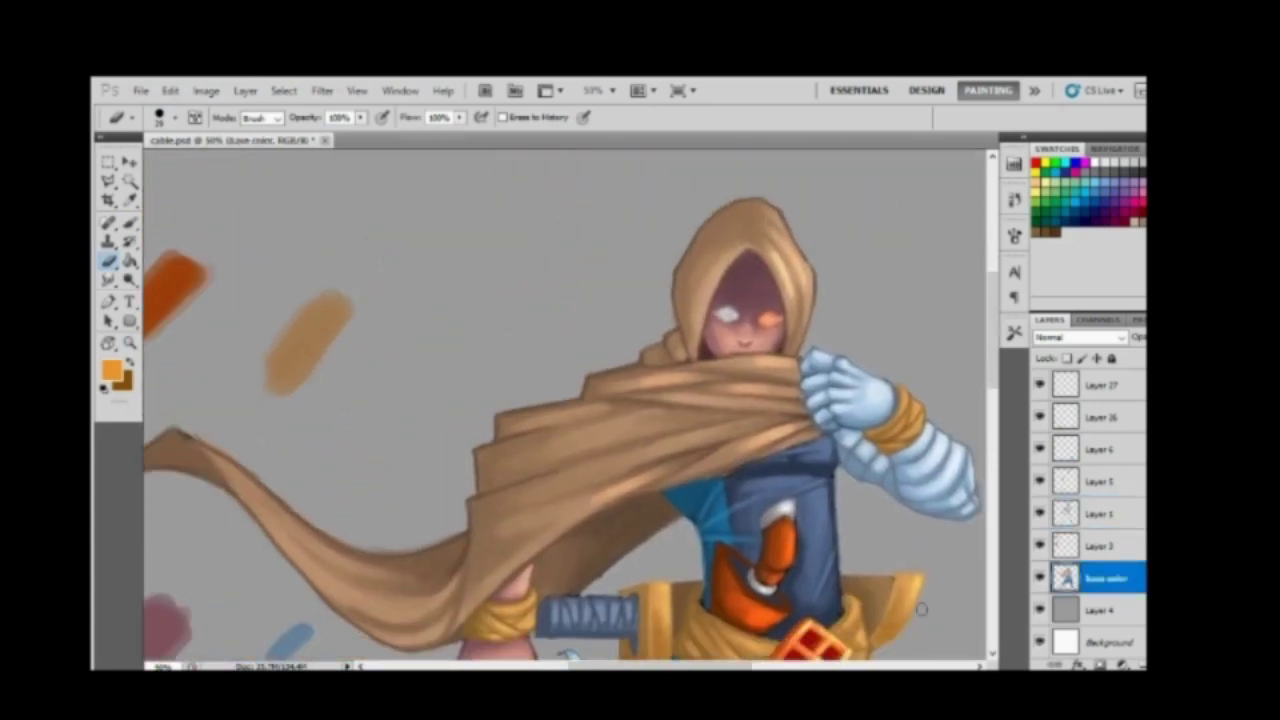
Step: Zoom out to fit the whole character, then zoom in on the upper body
key(z)
alt+click(652, 537)
scroll(652, 530, down, 3)
scroll(652, 520, up, 4)
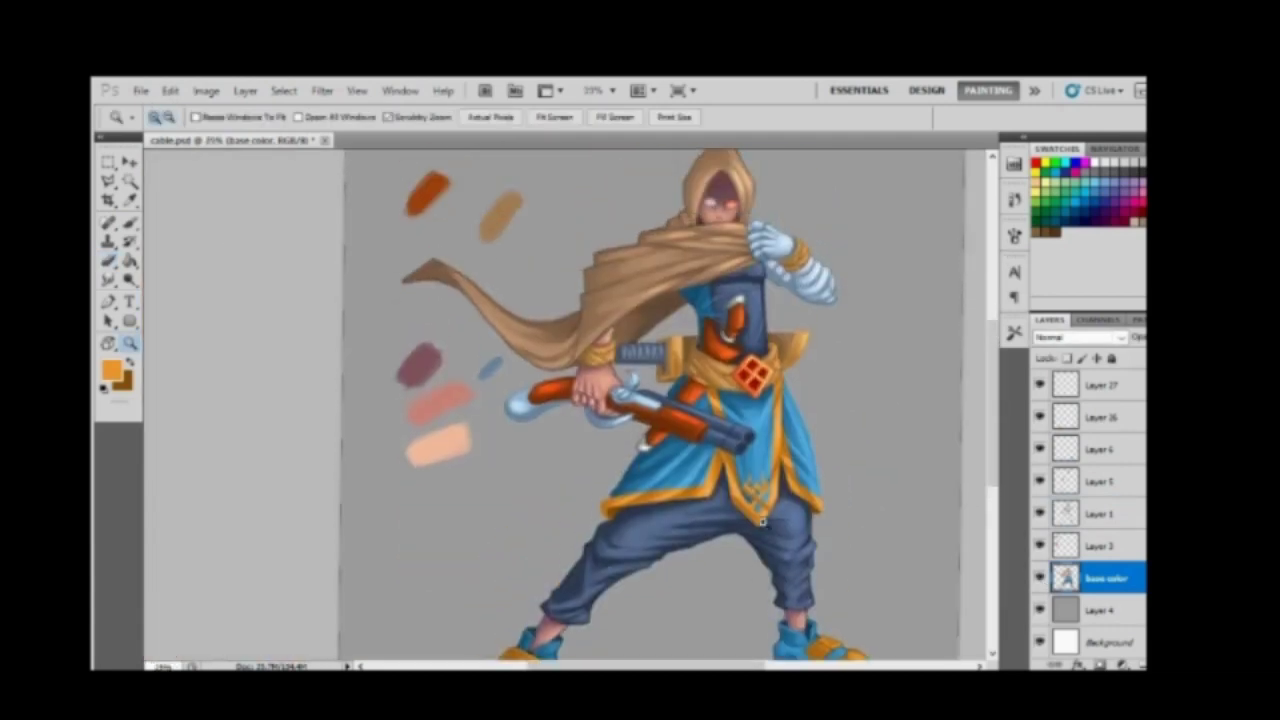
alt+click(652, 515)
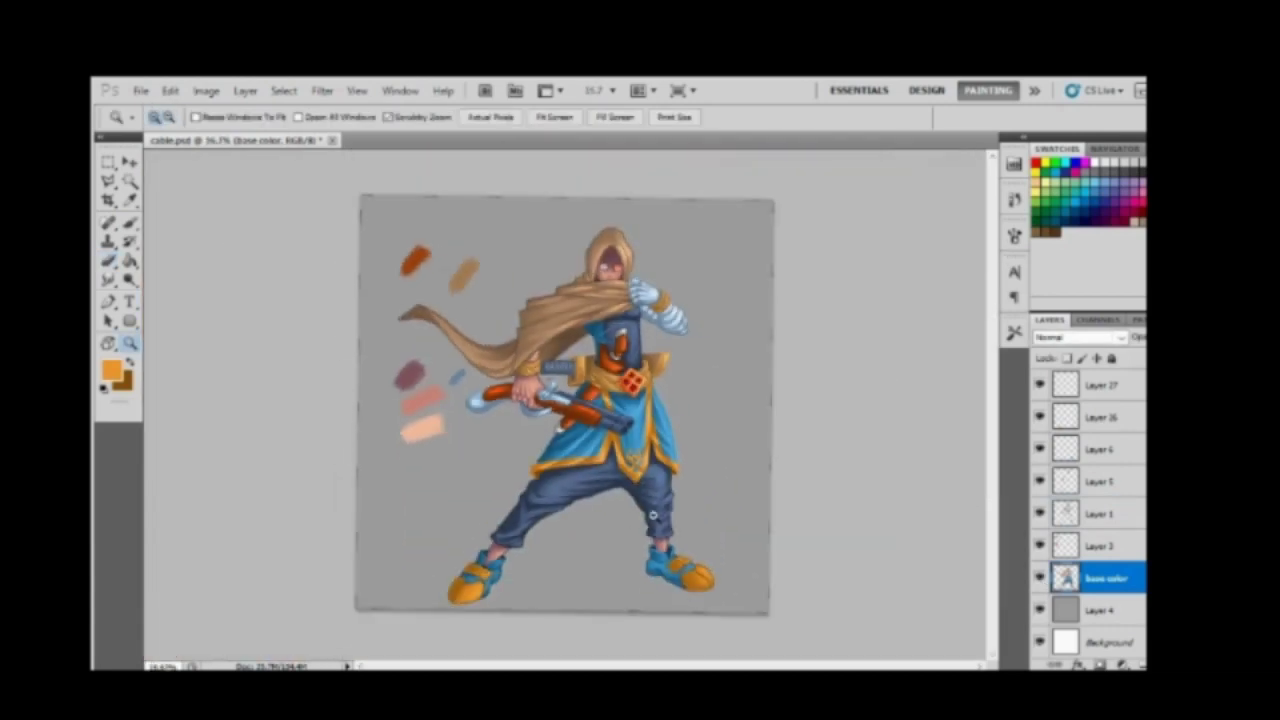
click(565, 467)
scroll(1090, 500, up, 5)
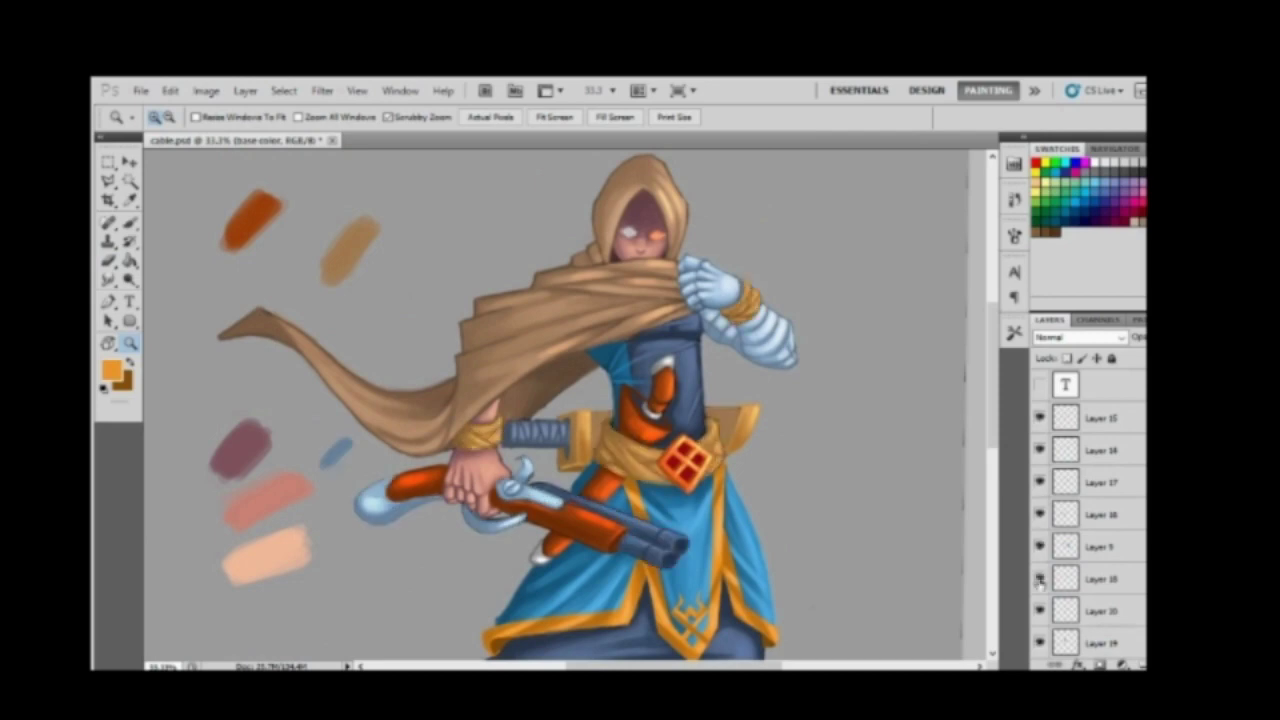
scroll(1040, 580, down, 3)
Step: Toggle a layer off to locate the gold trim, select Layer 5, and sample salmon skin
click(1040, 643)
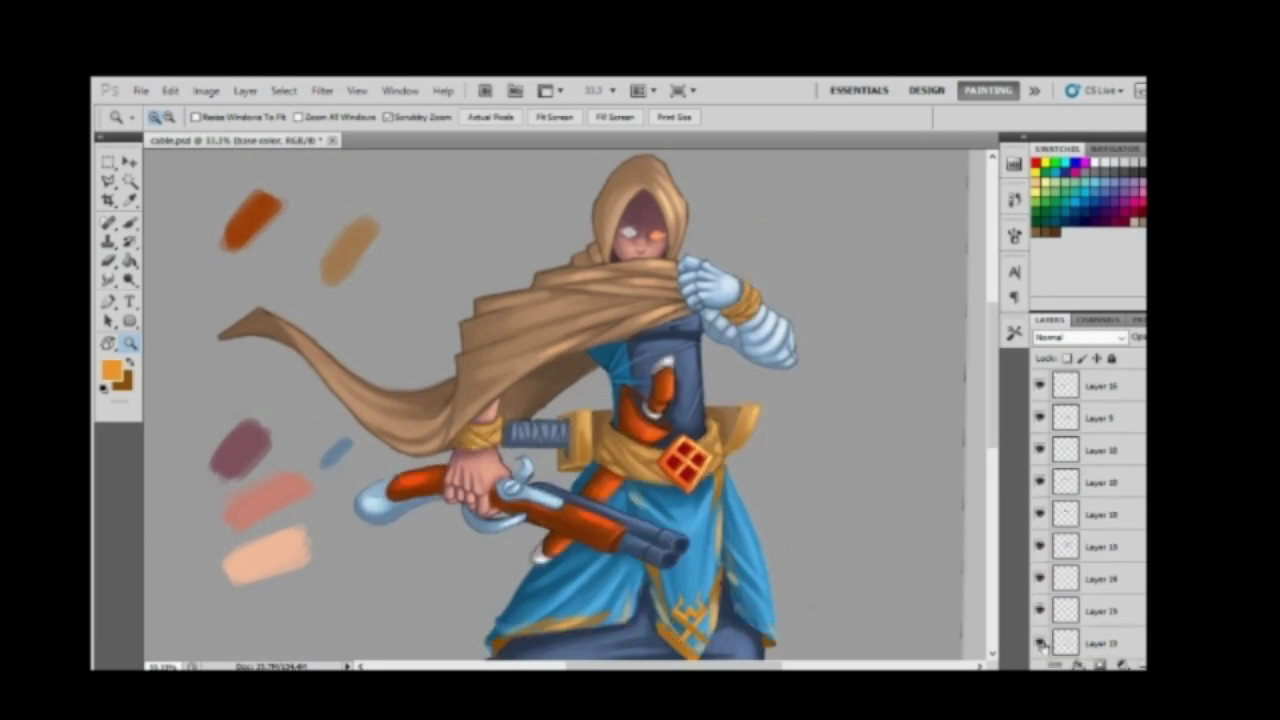
scroll(1060, 620, down, 3)
click(1055, 610)
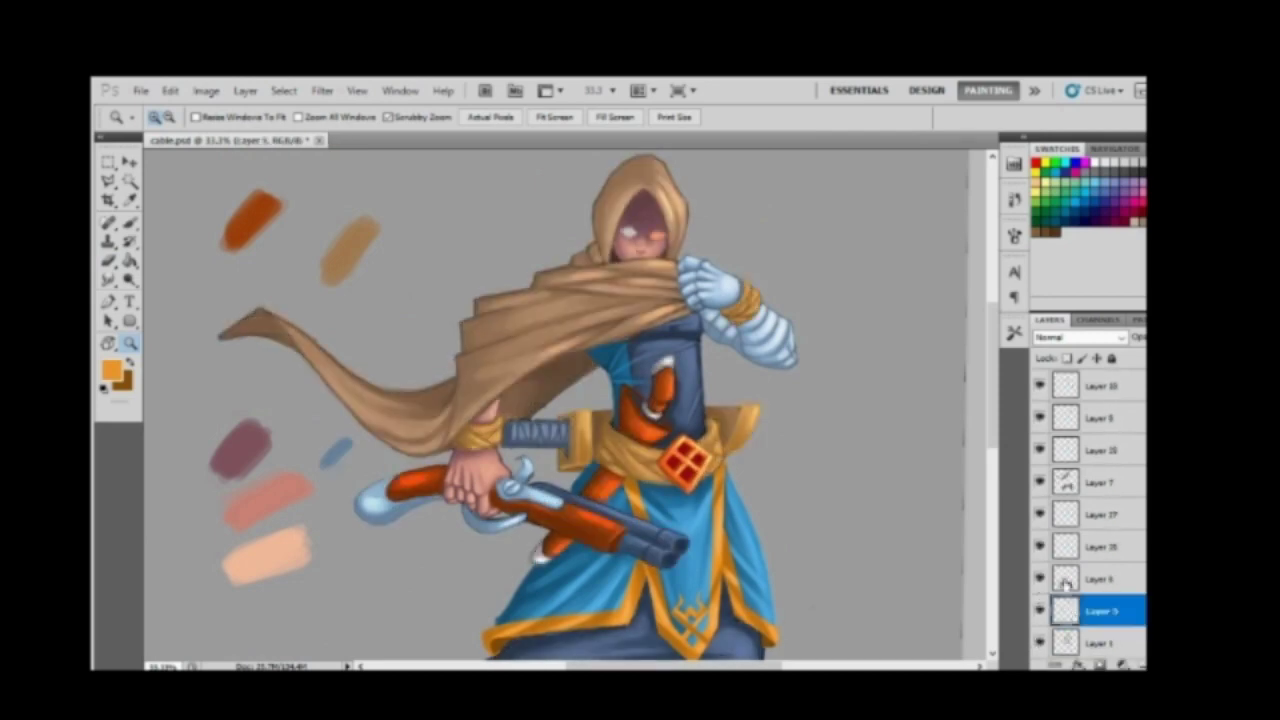
drag(686, 457, 603, 451)
key(i)
click(485, 250)
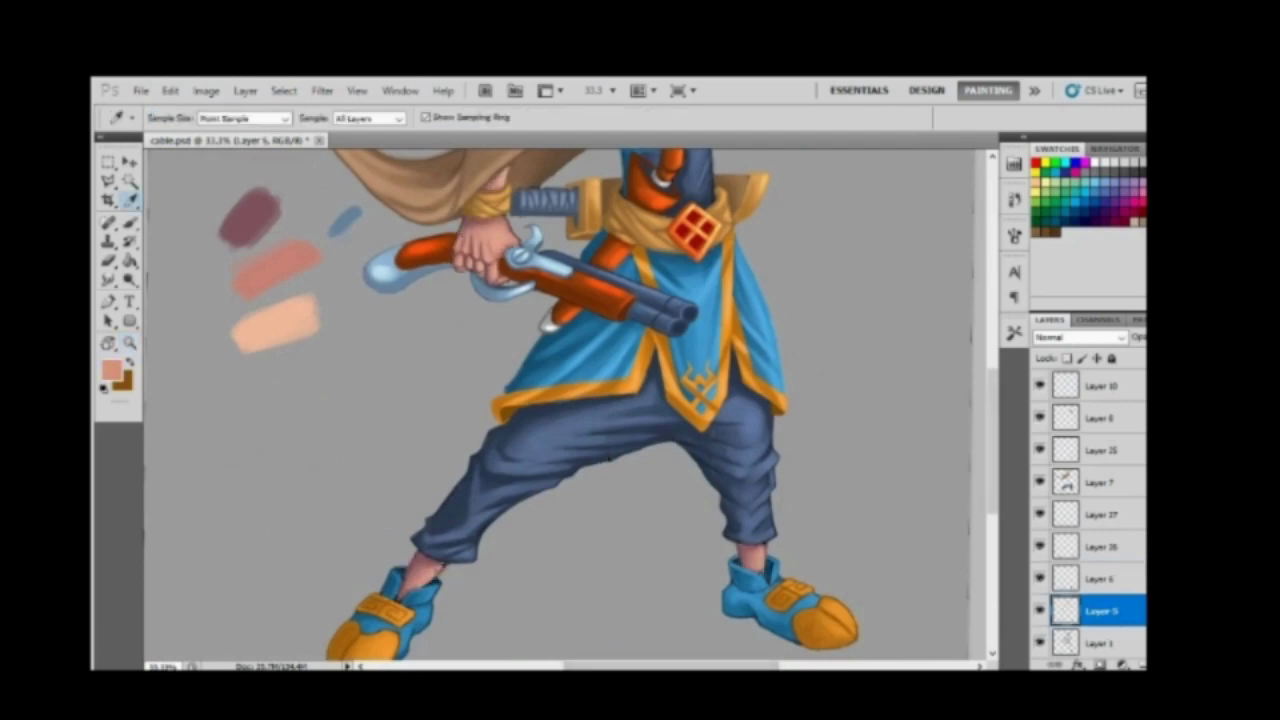
Step: Zoom in on the face and set the brush to 64% opacity and size 10
key(b)
drag(659, 564, 640, 700)
click(500, 286)
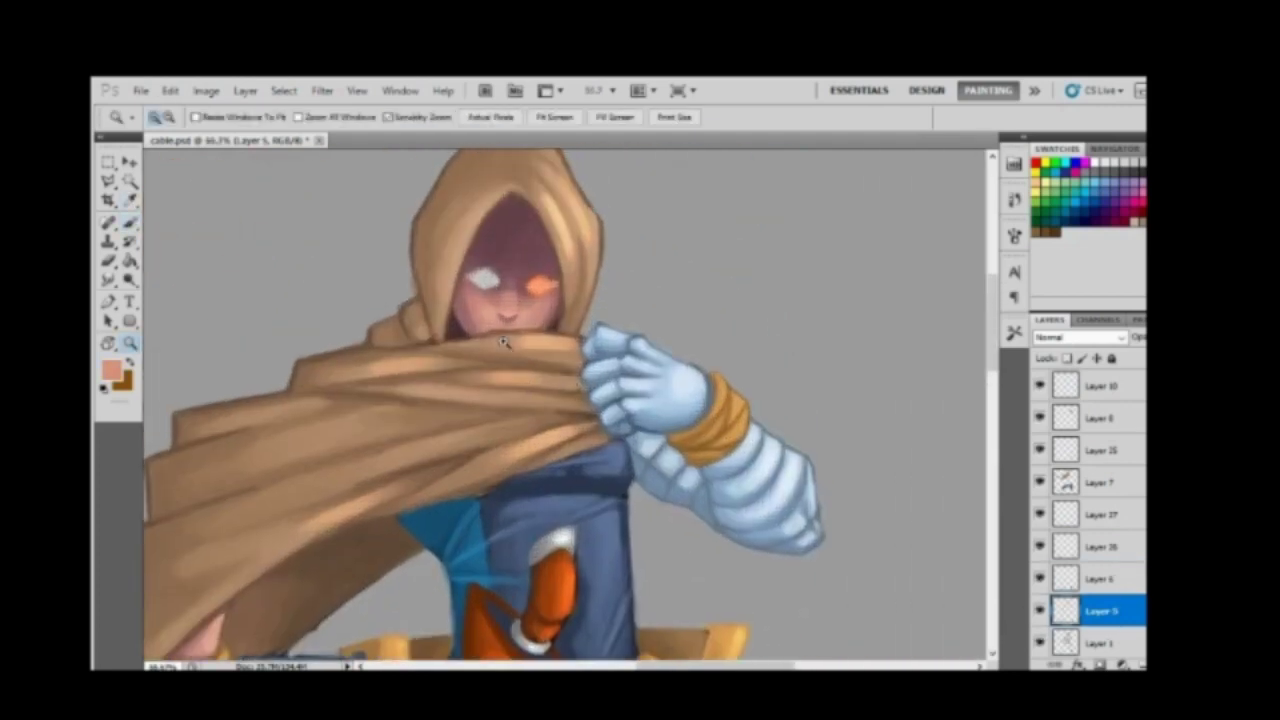
click(430, 120)
click(549, 300)
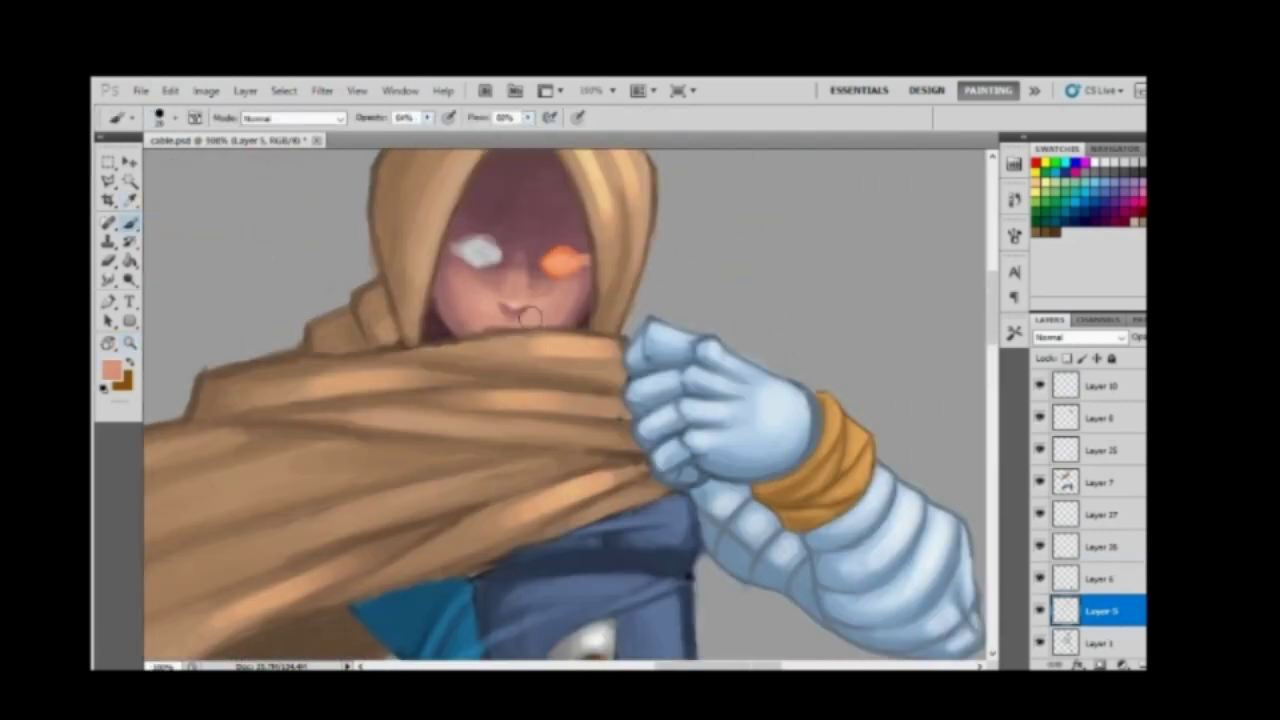
right_click(512, 302)
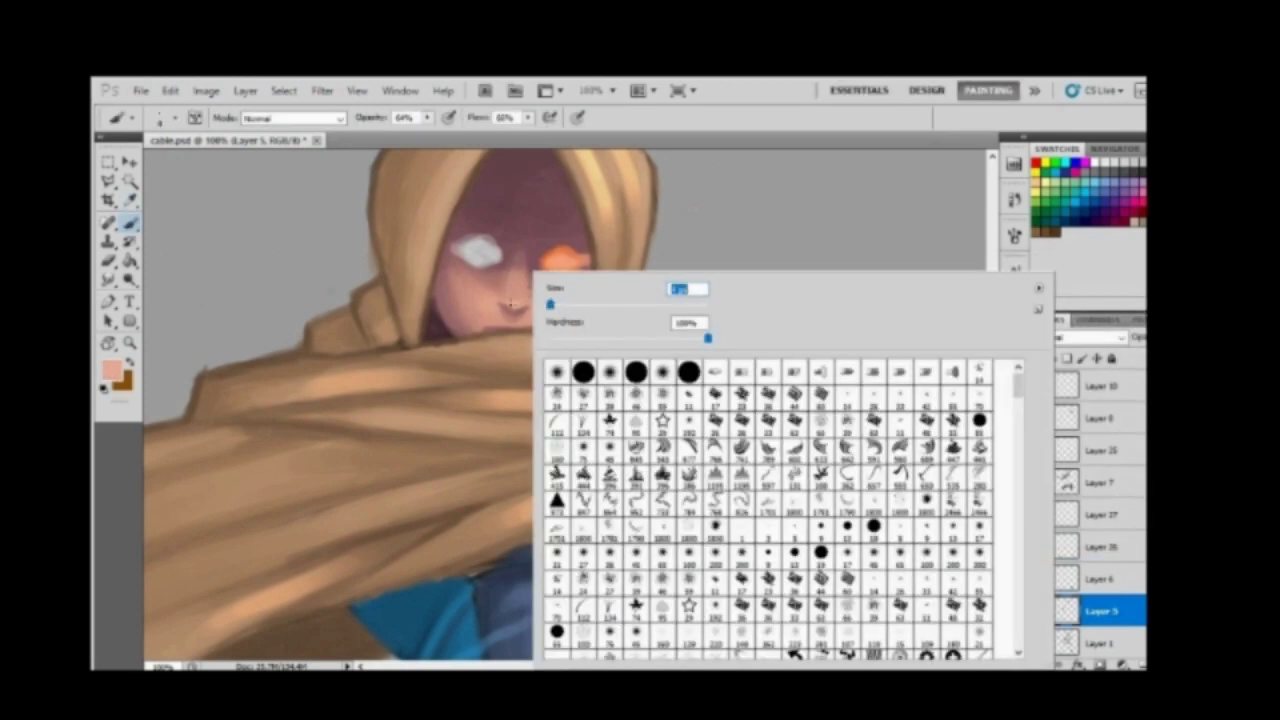
text(10)
key(Return)
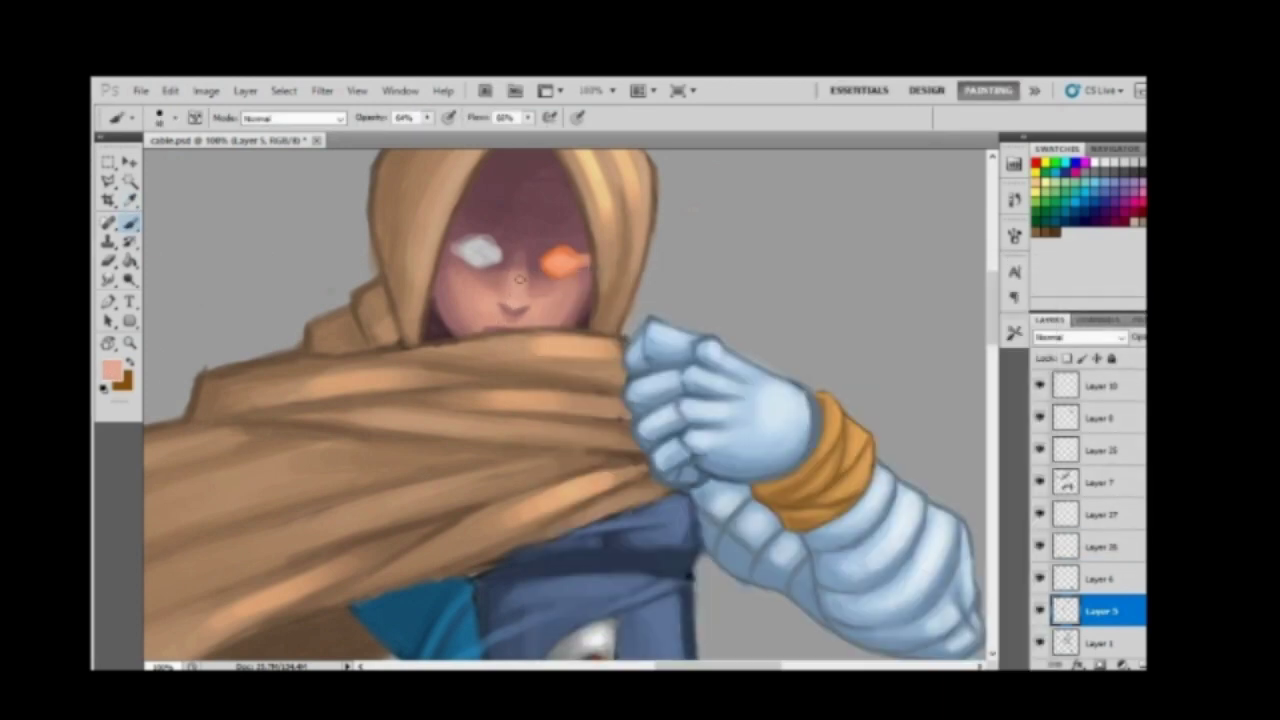
Step: Zoom in on the hooded face and sample its pink skin tone
drag(519, 280, 600, 466)
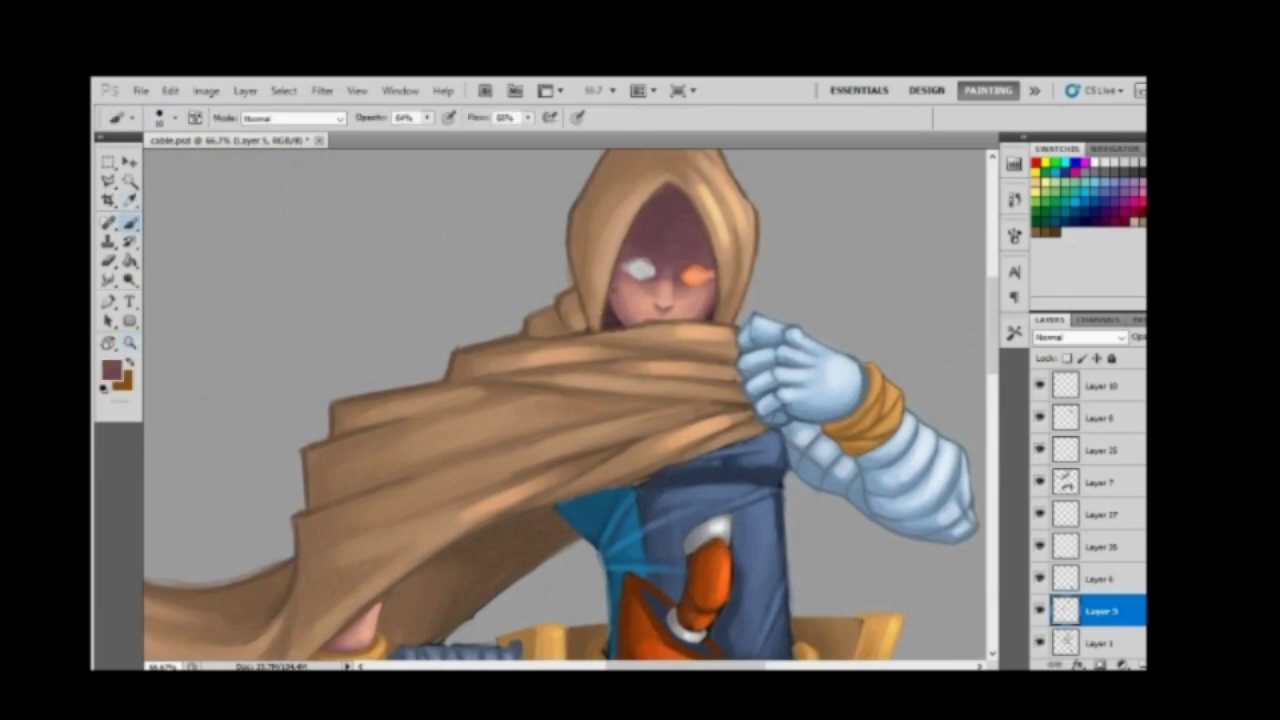
key(z)
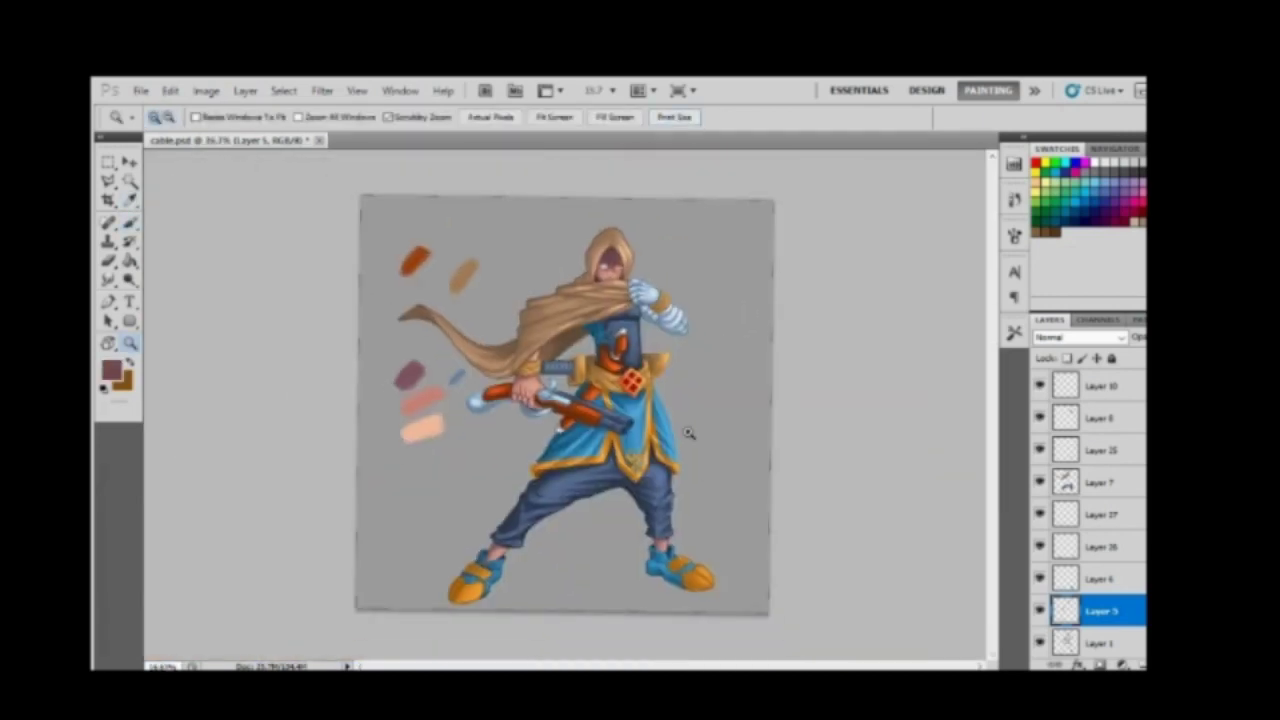
drag(660, 341, 686, 429)
click(660, 255)
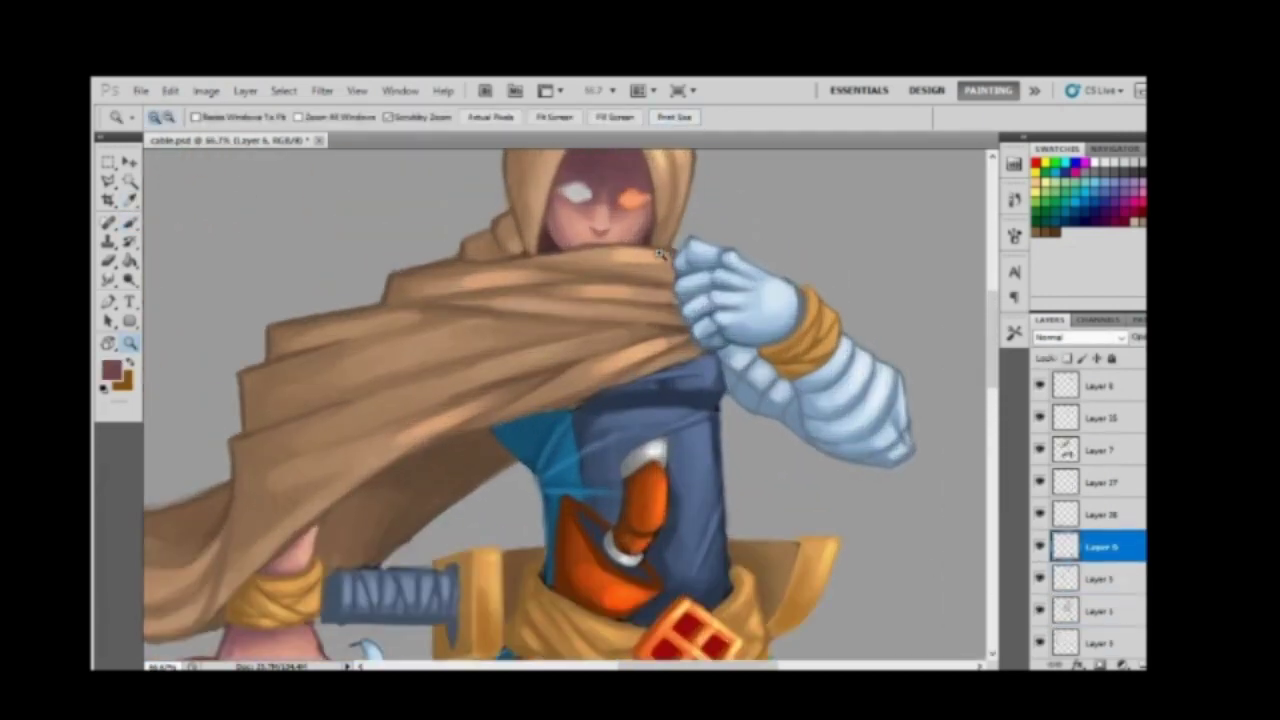
key(b)
alt+click(632, 232)
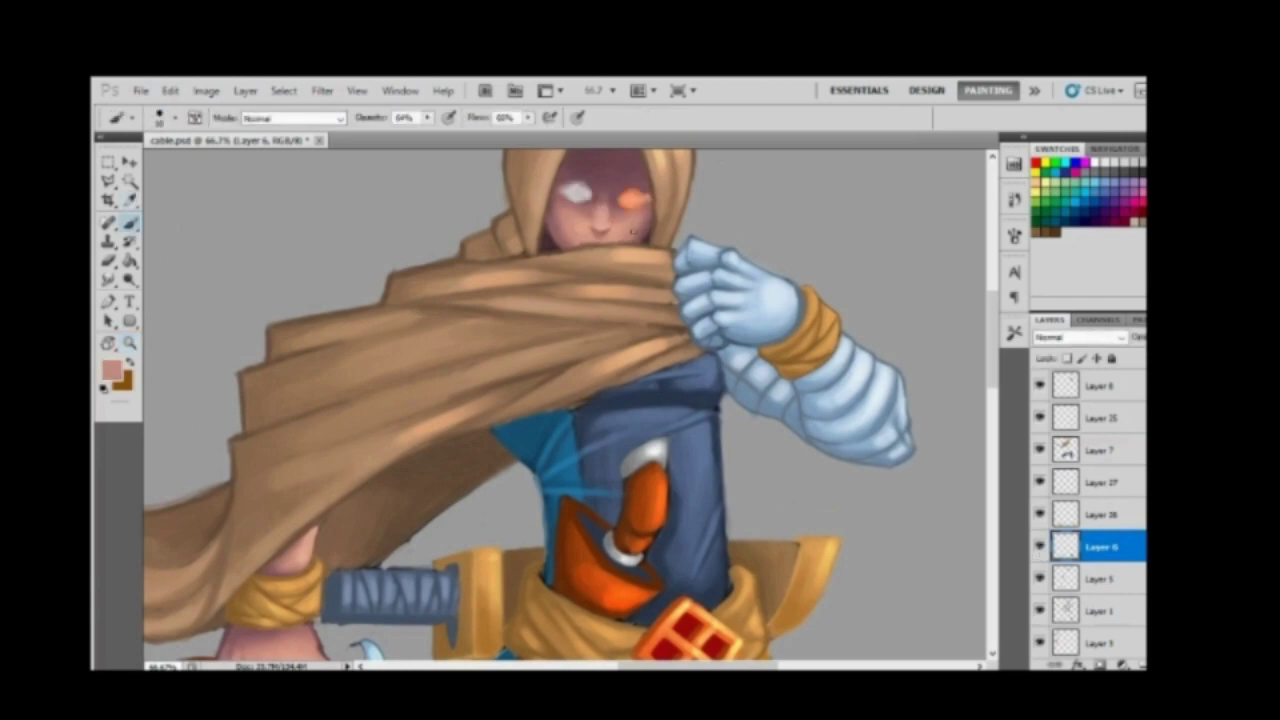
Step: Sample the glowing eye's orange and shift it toward yellow-orange in the Color Picker
right_click(632, 220)
key(Escape)
key(z)
alt+click(953, 444)
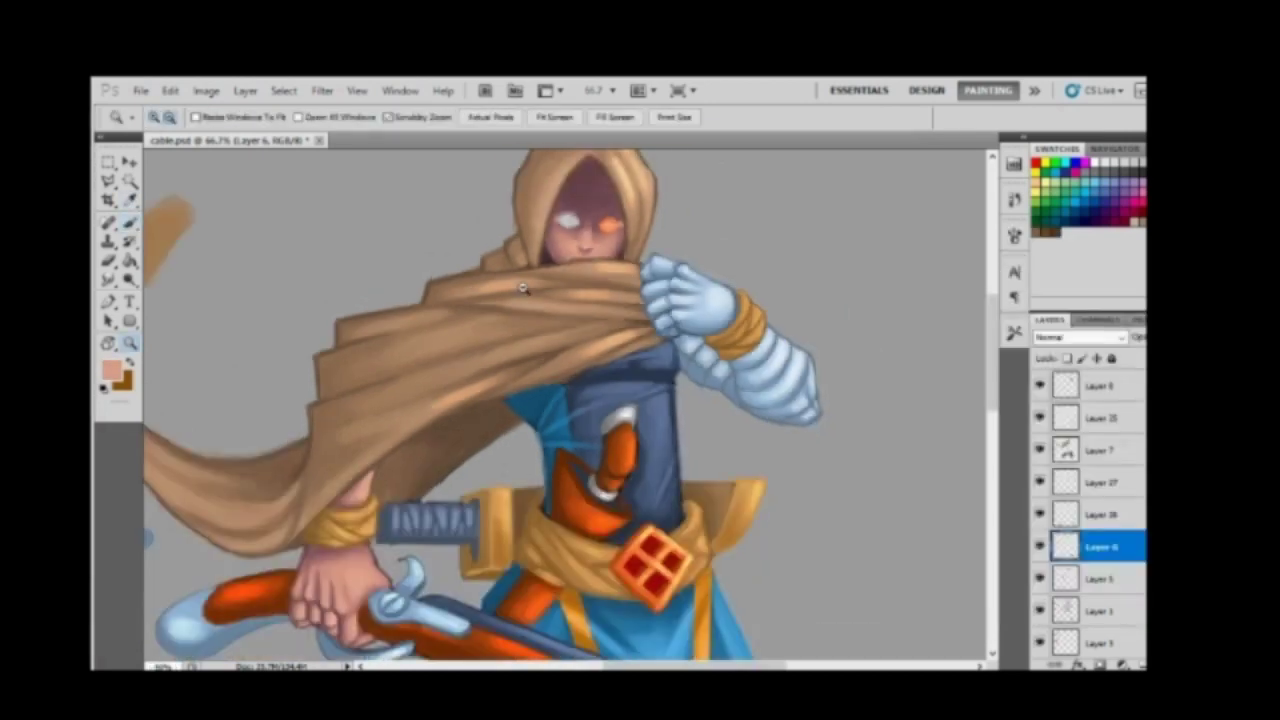
click(630, 200)
key(i)
click(643, 236)
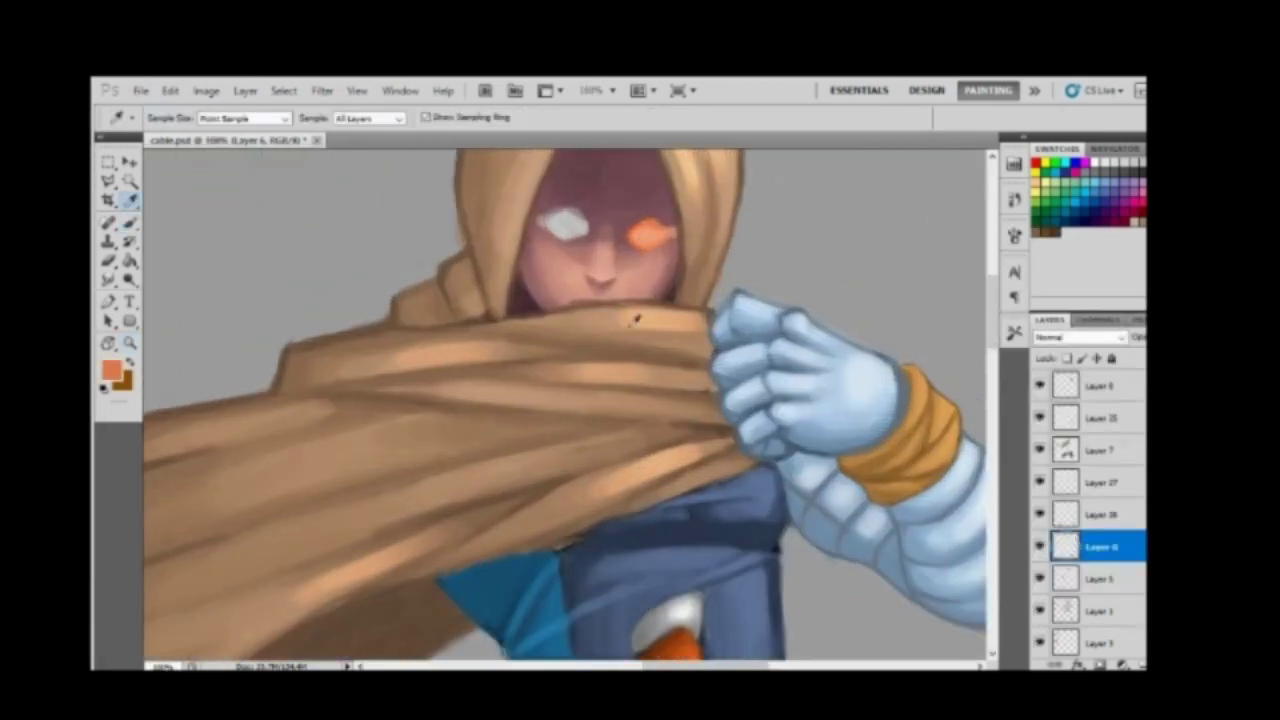
drag(975, 500, 975, 492)
Step: Confirm the orange colour and add a new layer with a Color Dodge brush at 38% opacity
click(1108, 290)
key(b)
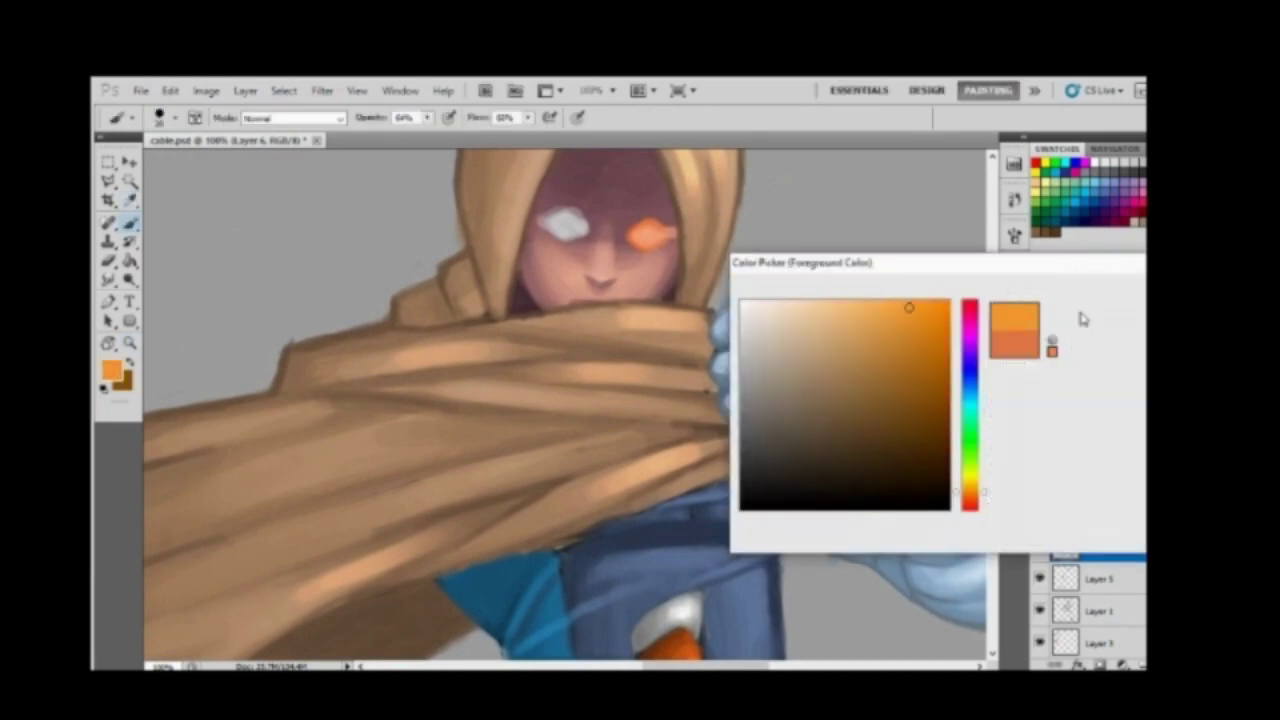
click(300, 118)
click(290, 300)
key(ctrl+shift+alt+n)
drag(427, 117, 404, 140)
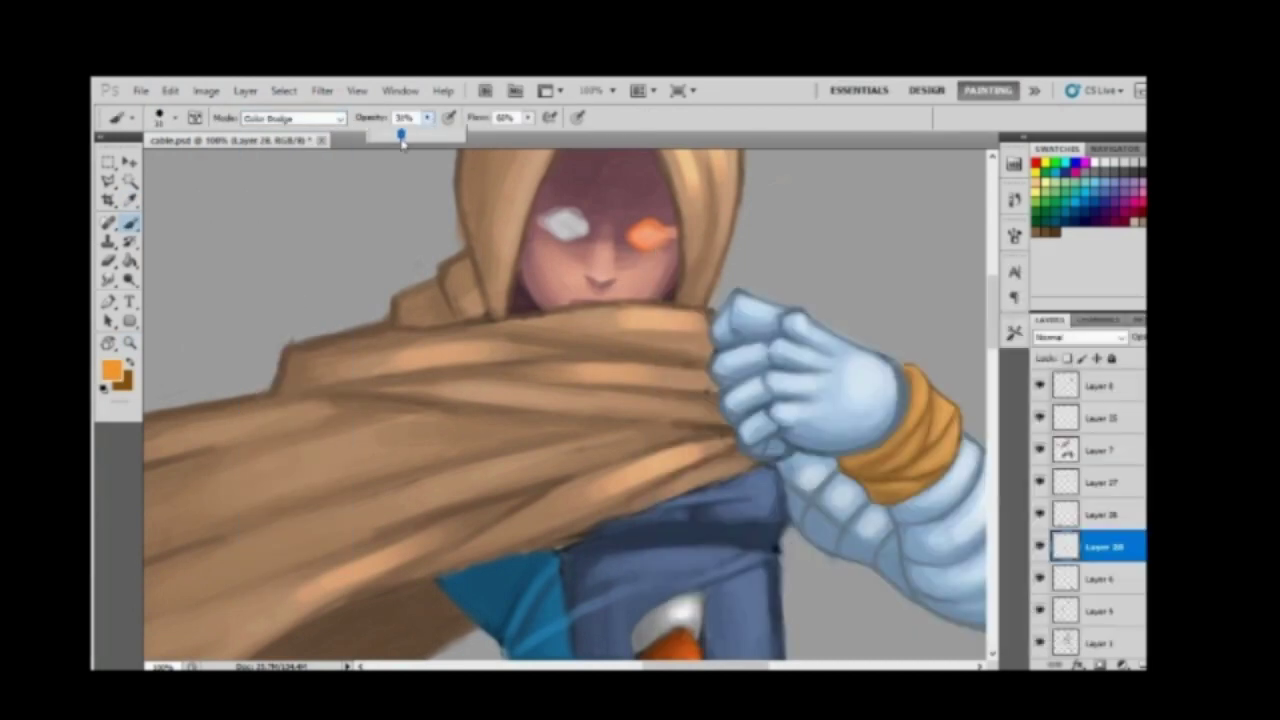
Step: Dab an orange glow around the eye, check the brush size, and switch to the eraser
mouse_move(685, 229)
mouse_down()
mouse_move(615, 232)
mouse_move(680, 236)
mouse_up()
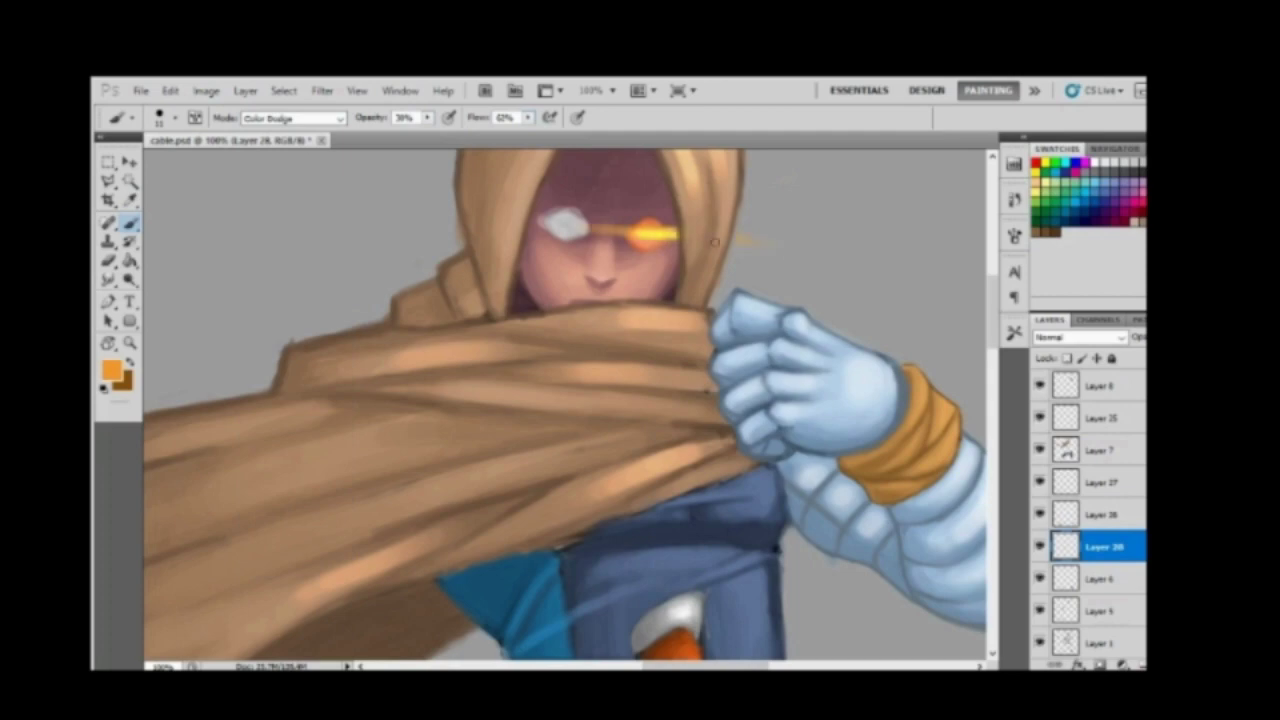
scroll(700, 250, down, 3)
right_click(690, 270)
key(Escape)
key(e)
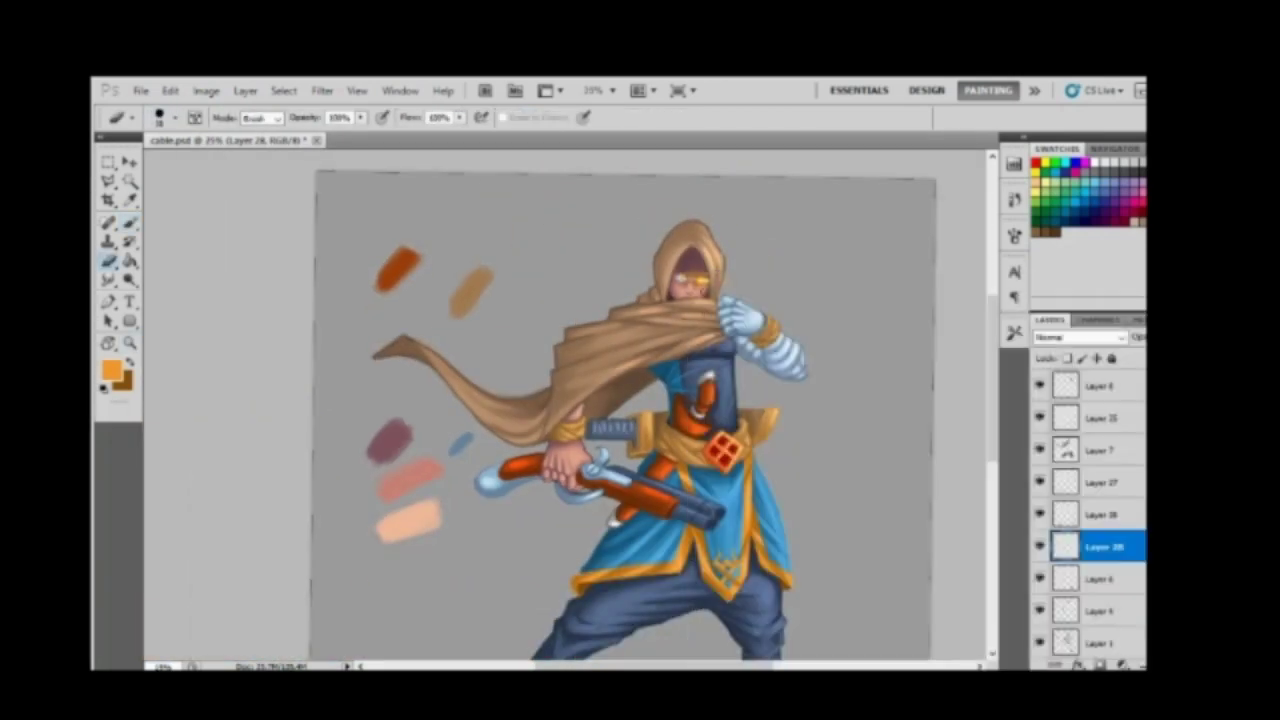
Step: Select Layer 15, zoom in on the hooded face, and sample a peach colour
click(1100, 418)
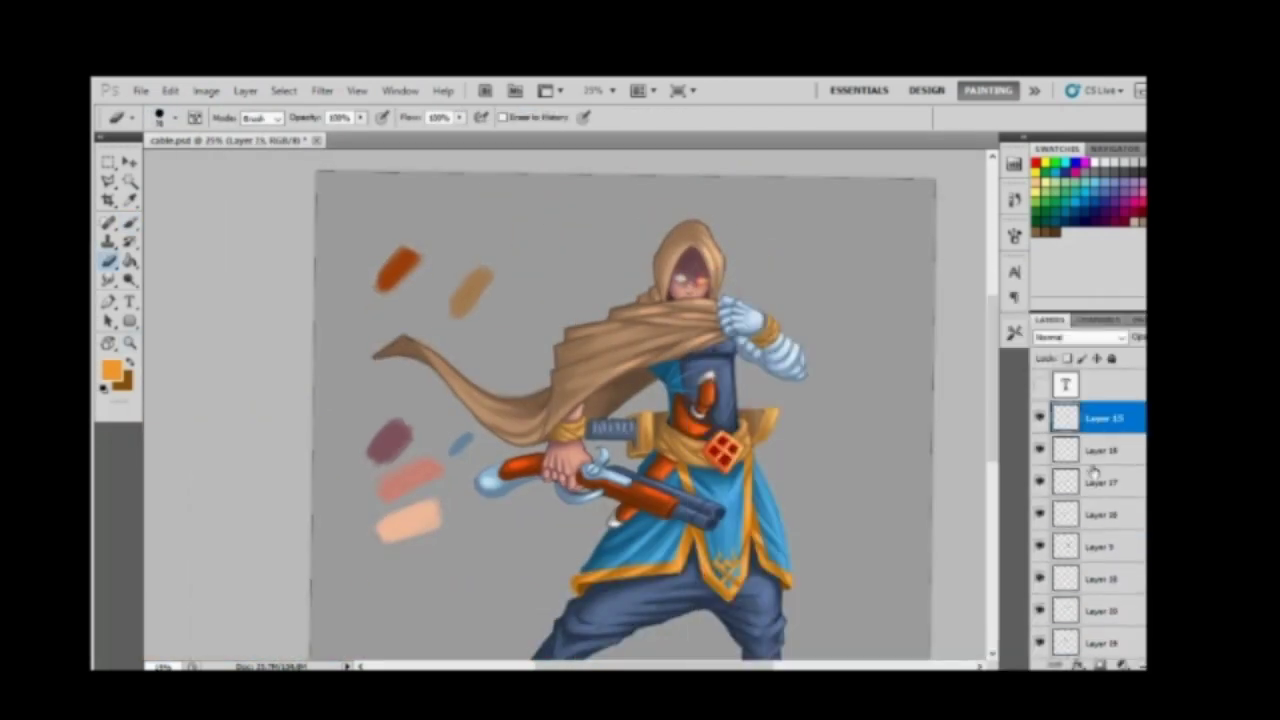
key(z)
click(312, 382)
key(i)
key(b)
click(110, 370)
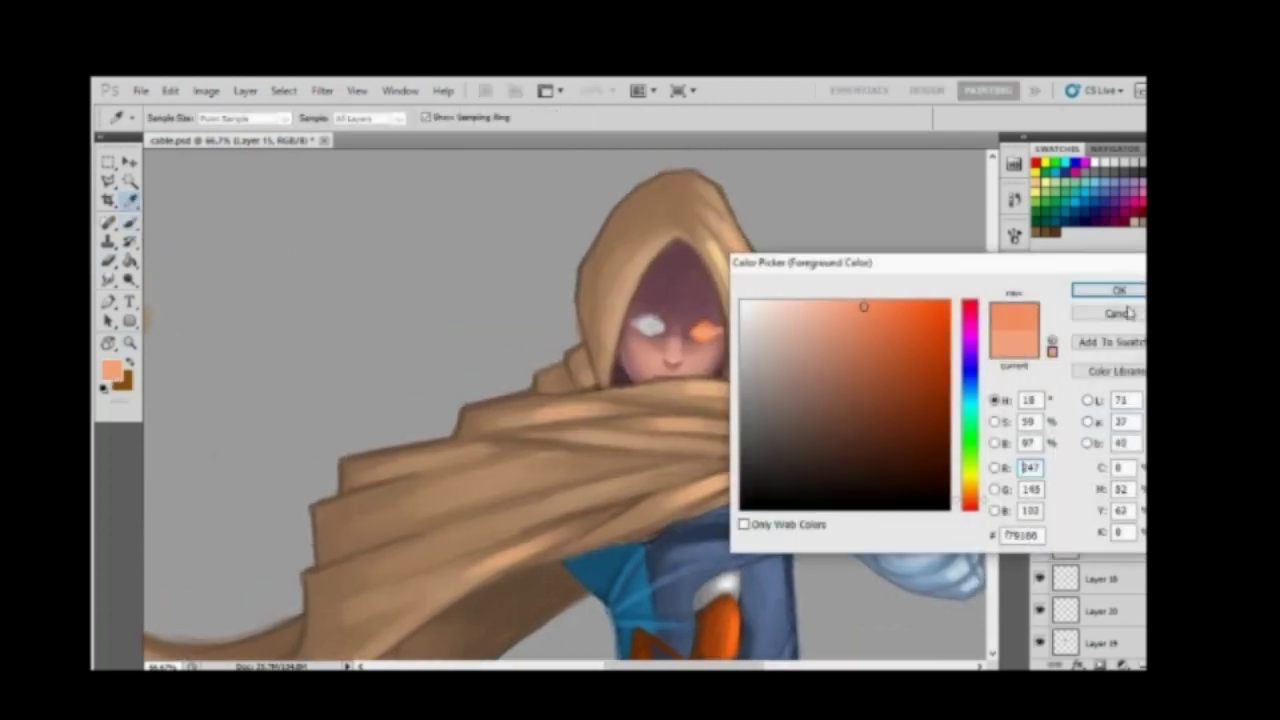
key(Return)
Step: Paint a peach glow streak trailing rightward from the eye
right_click(692, 272)
key(Escape)
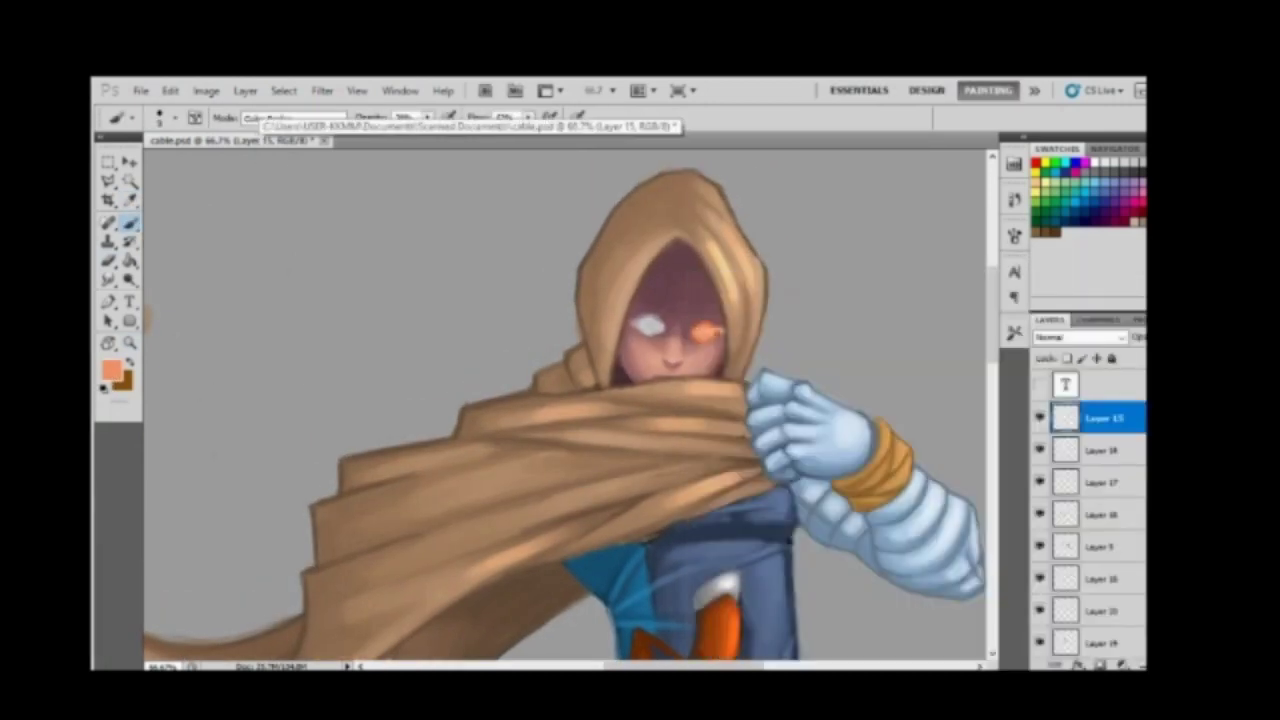
drag(706, 332, 770, 328)
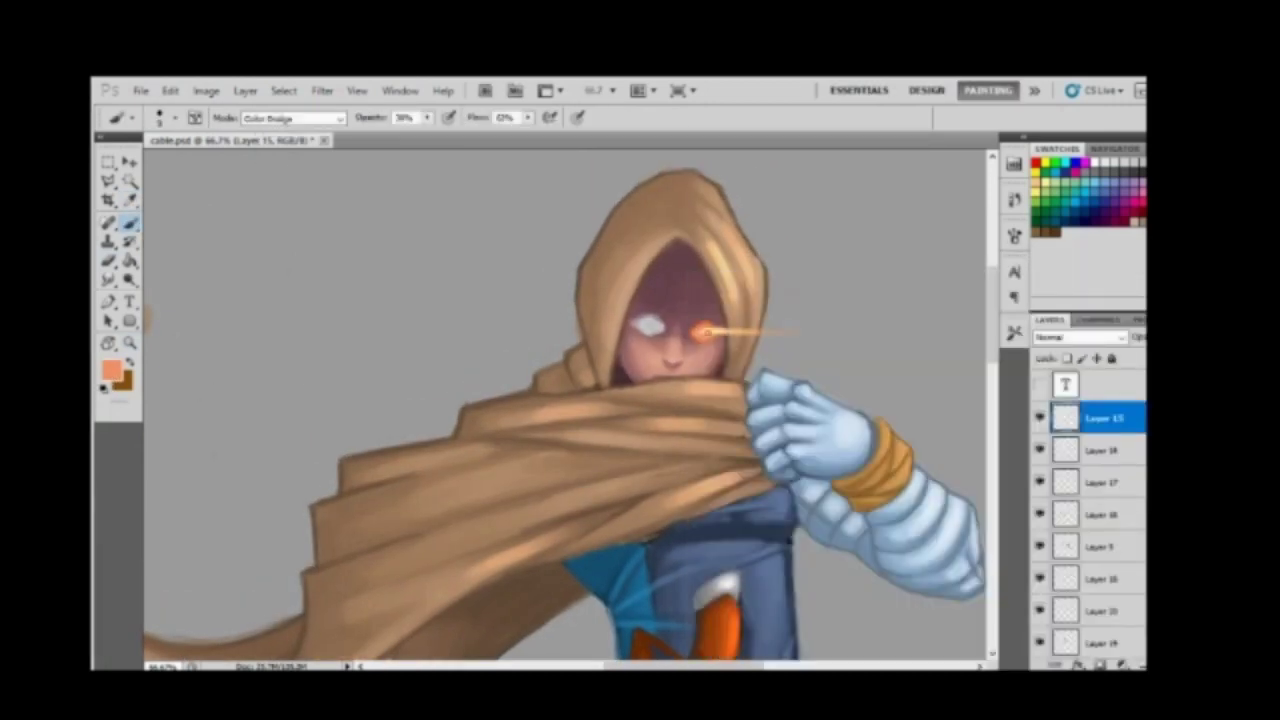
right_click(706, 330)
key(Escape)
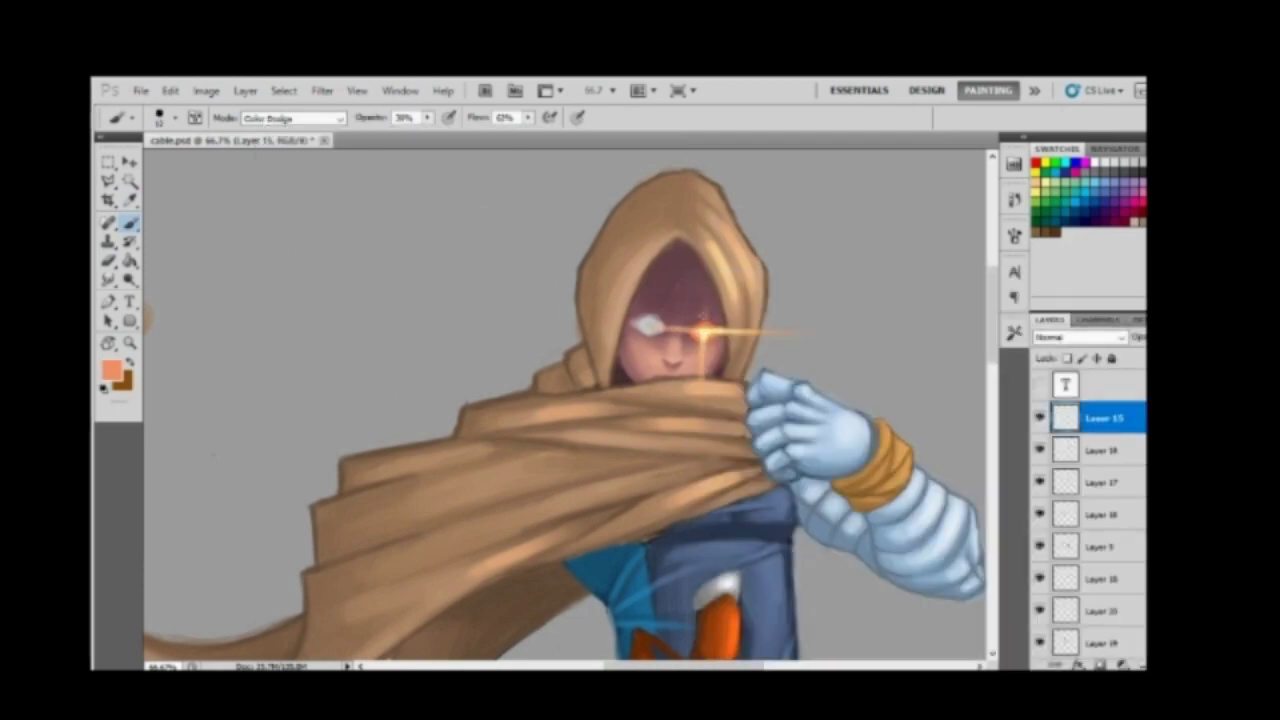
Step: Rotate the canvas upside down and zoom to 100% on the face
key(h)
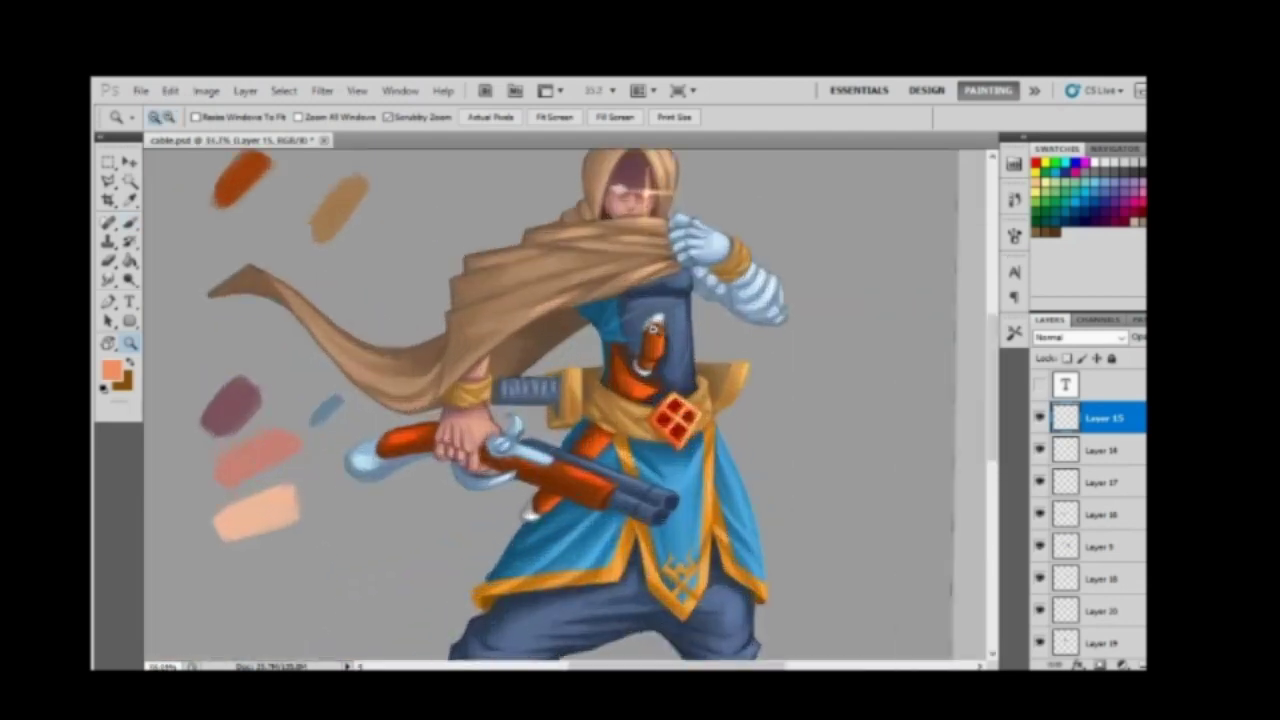
key(r)
drag(368, 257, 762, 553)
key(z)
mouse_move(441, 628)
mouse_down()
mouse_move(520, 628)
mouse_move(420, 470)
mouse_move(527, 412)
mouse_up()
key(b)
Step: Rotate the canvas back nearly upright and zoom out to 33% to check the figure
key(r)
key(b)
key(r)
key(b)
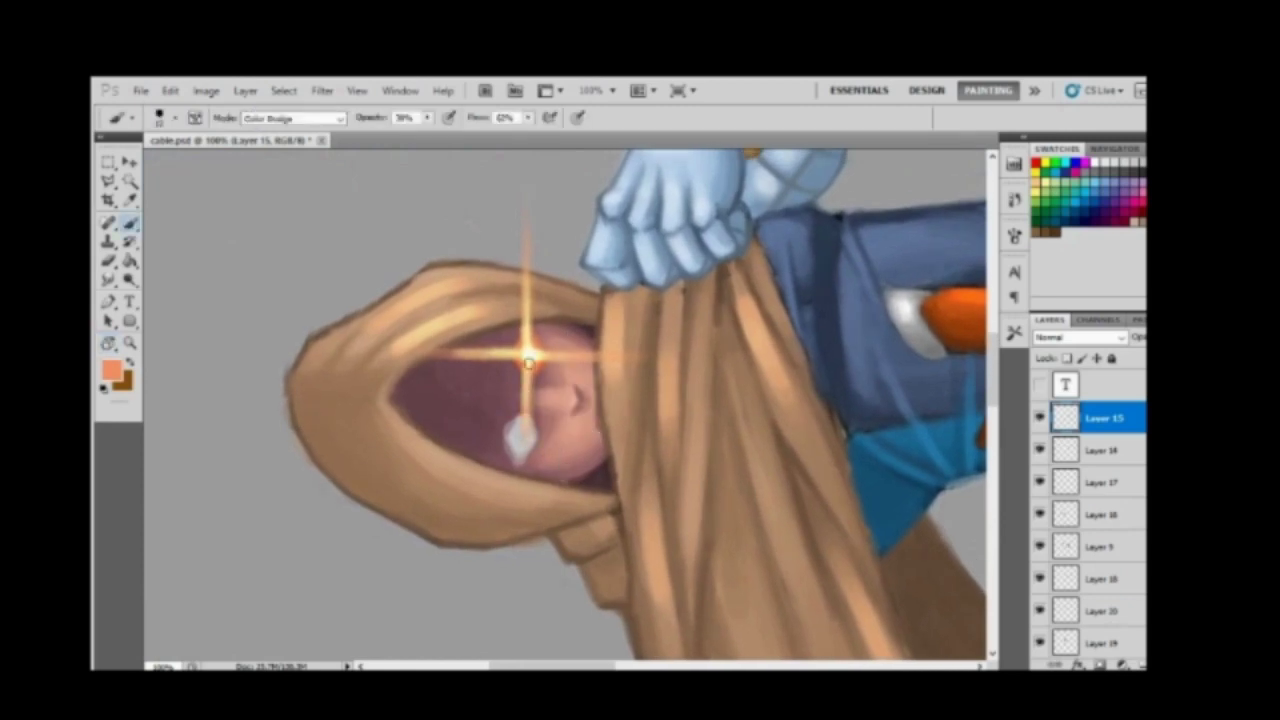
key(z)
drag(330, 341, 223, 341)
key(r)
drag(480, 450, 580, 632)
key(z)
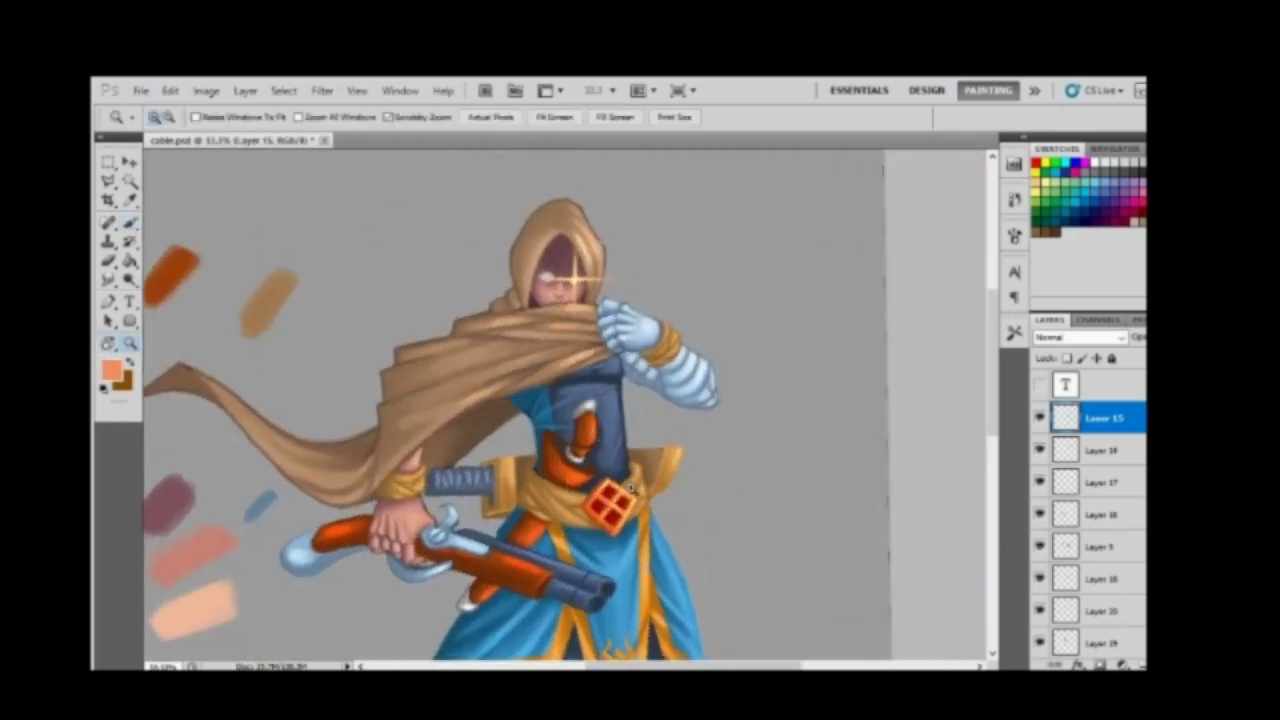
mouse_move(640, 400)
mouse_down()
mouse_move(540, 400)
mouse_move(740, 396)
mouse_up()
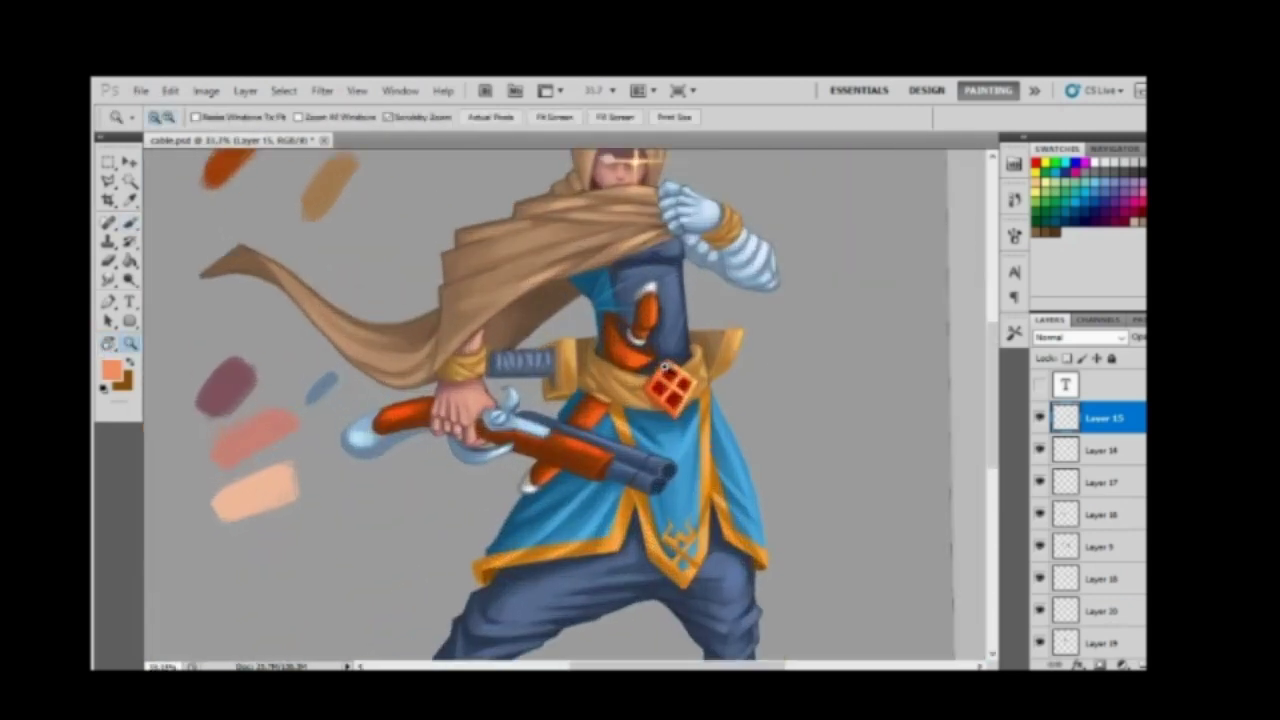
Step: Zoom back to 100% on the face and resize the brush for the flare
key(b)
mouse_move(600, 230)
mouse_down()
mouse_move(680, 230)
mouse_move(670, 253)
mouse_move(765, 224)
mouse_up()
right_click(645, 218)
key(Return)
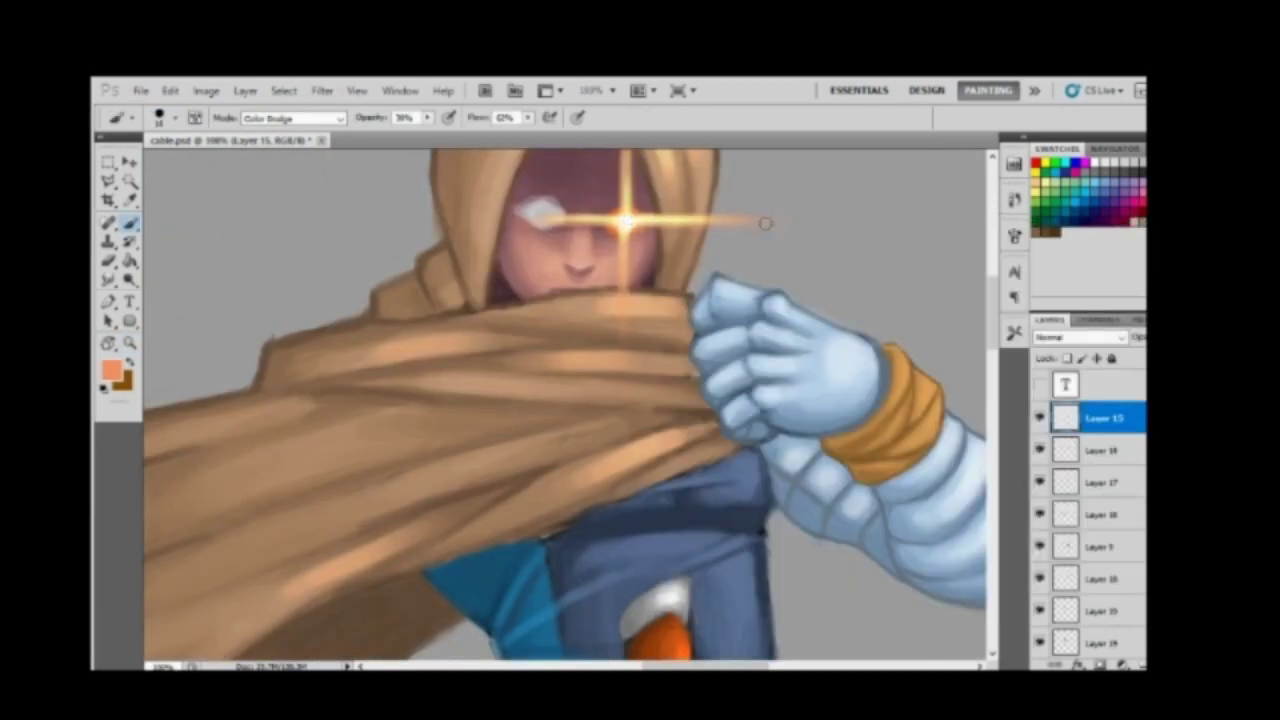
Step: Zoom out to review the whole figure, chest and scarf
key(z)
mouse_move(877, 229)
mouse_down()
mouse_move(760, 240)
mouse_move(724, 345)
mouse_up()
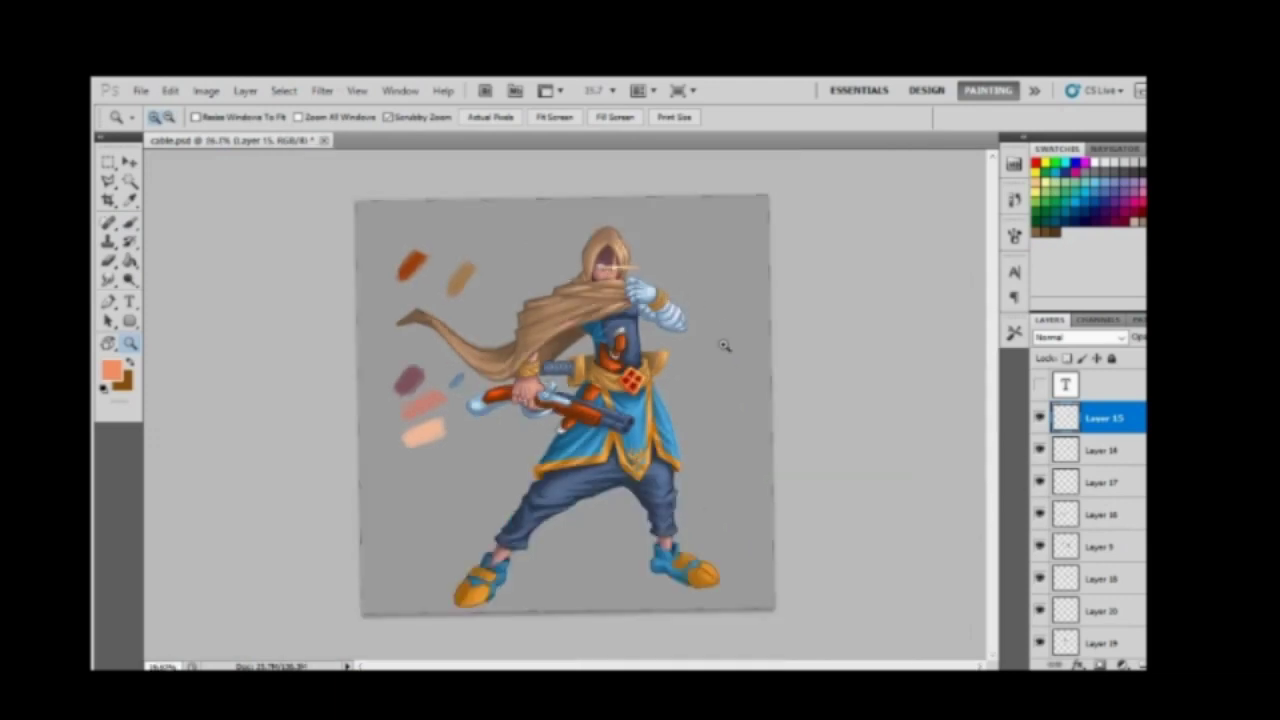
click(653, 322)
key(b)
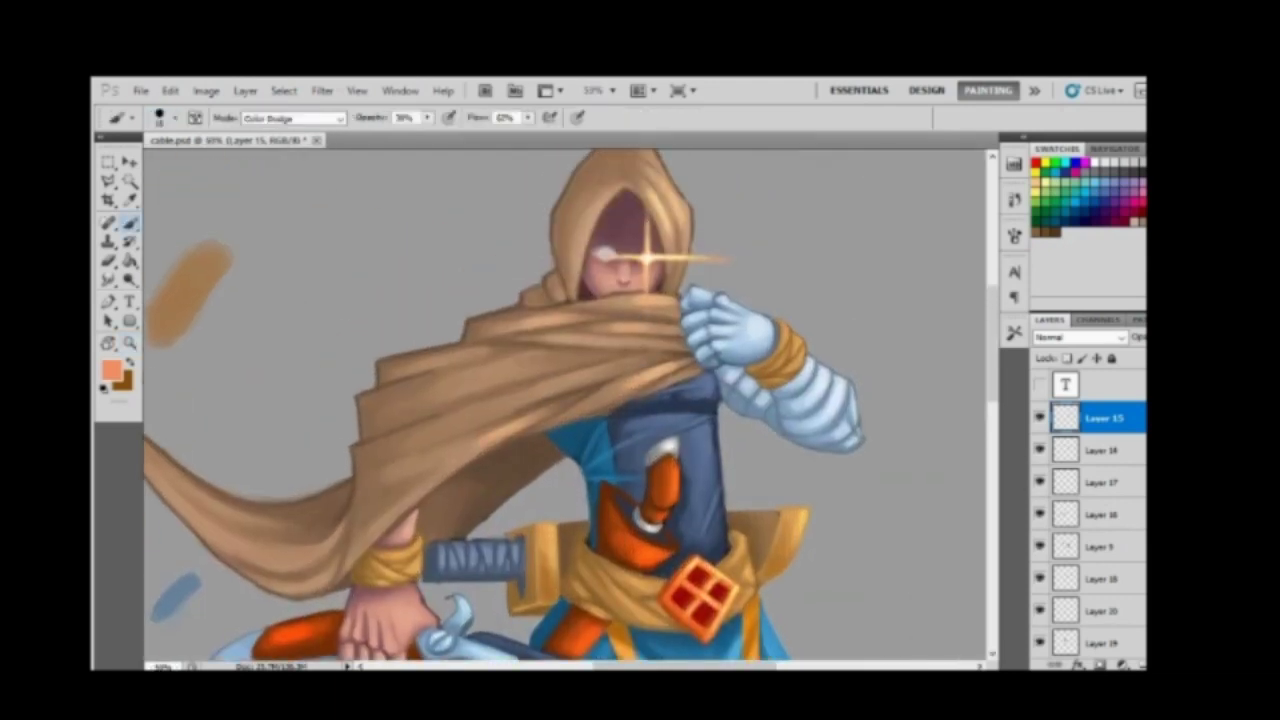
key(z)
key(ctrl+minus)
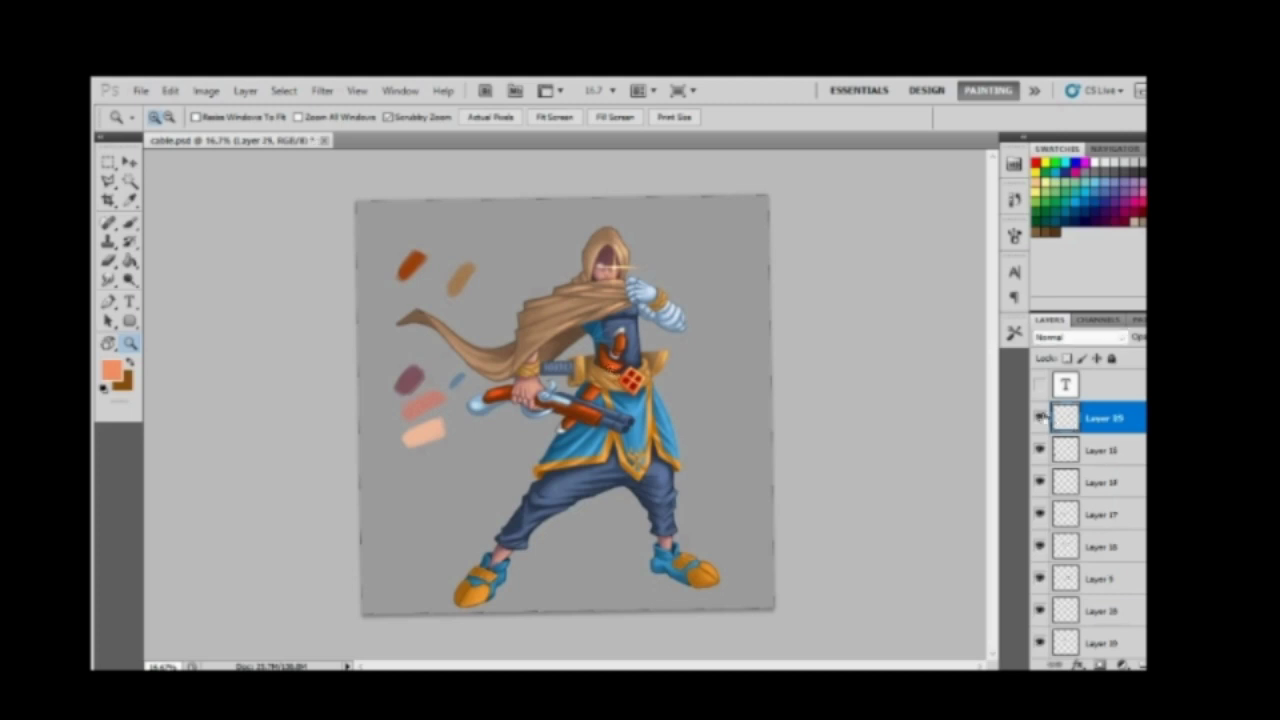
Step: Zoom to 33.3%, pick a light blue painting colour, and adjust the brush opacity
click(734, 420)
key(i)
click(111, 370)
click(821, 322)
key(Return)
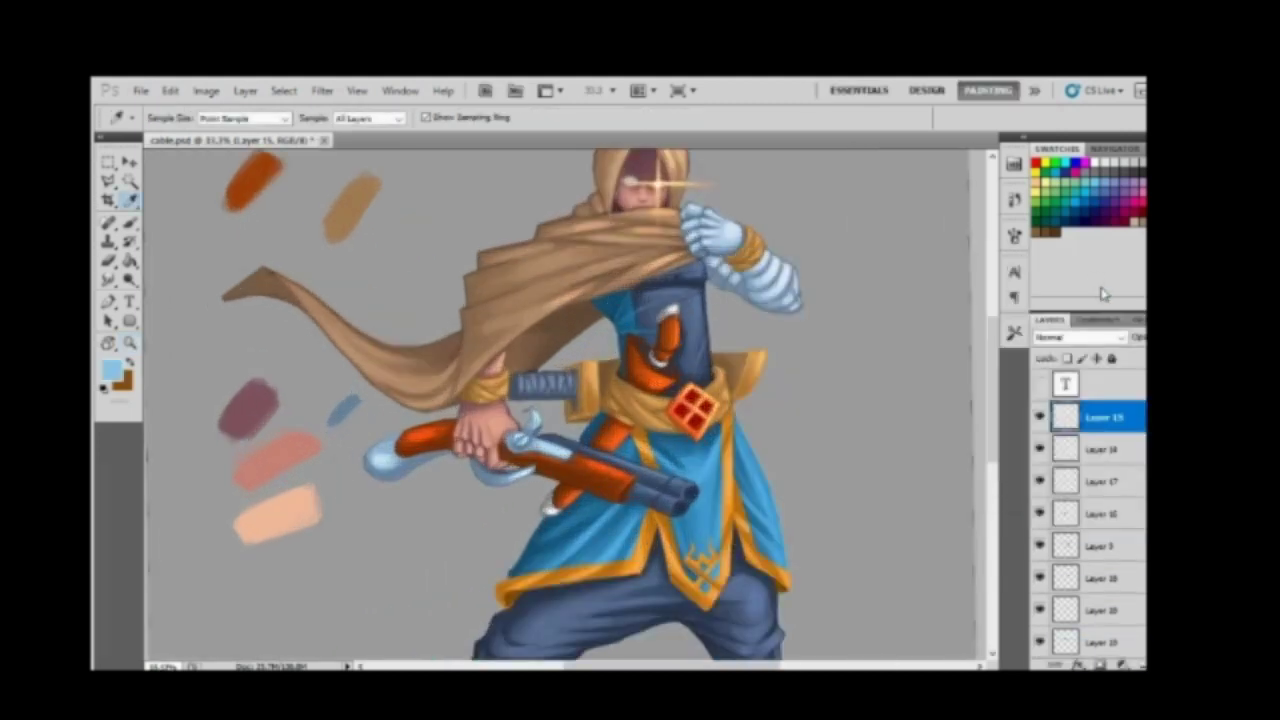
key(b)
click(427, 117)
click(602, 311)
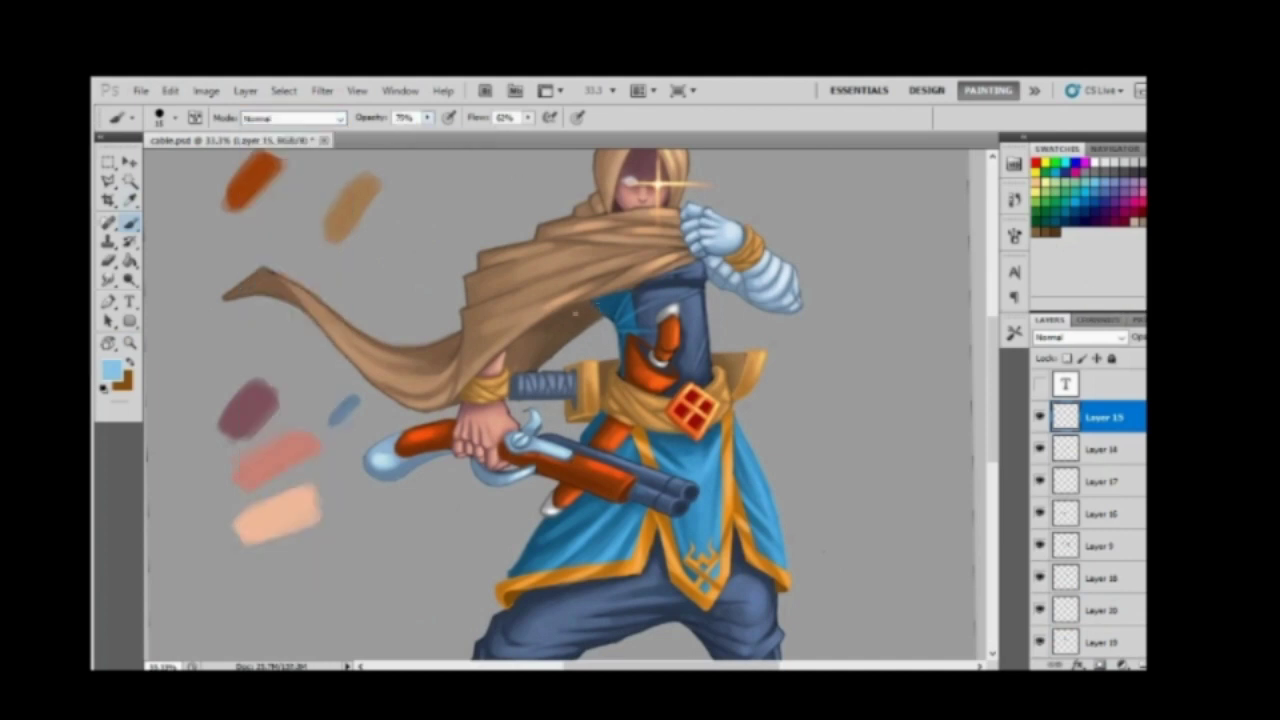
Step: Paint light blue rim light along the cloak edge, the tunic, and both trouser legs
mouse_move(586, 326)
mouse_down()
mouse_move(546, 356)
mouse_move(549, 320)
mouse_up()
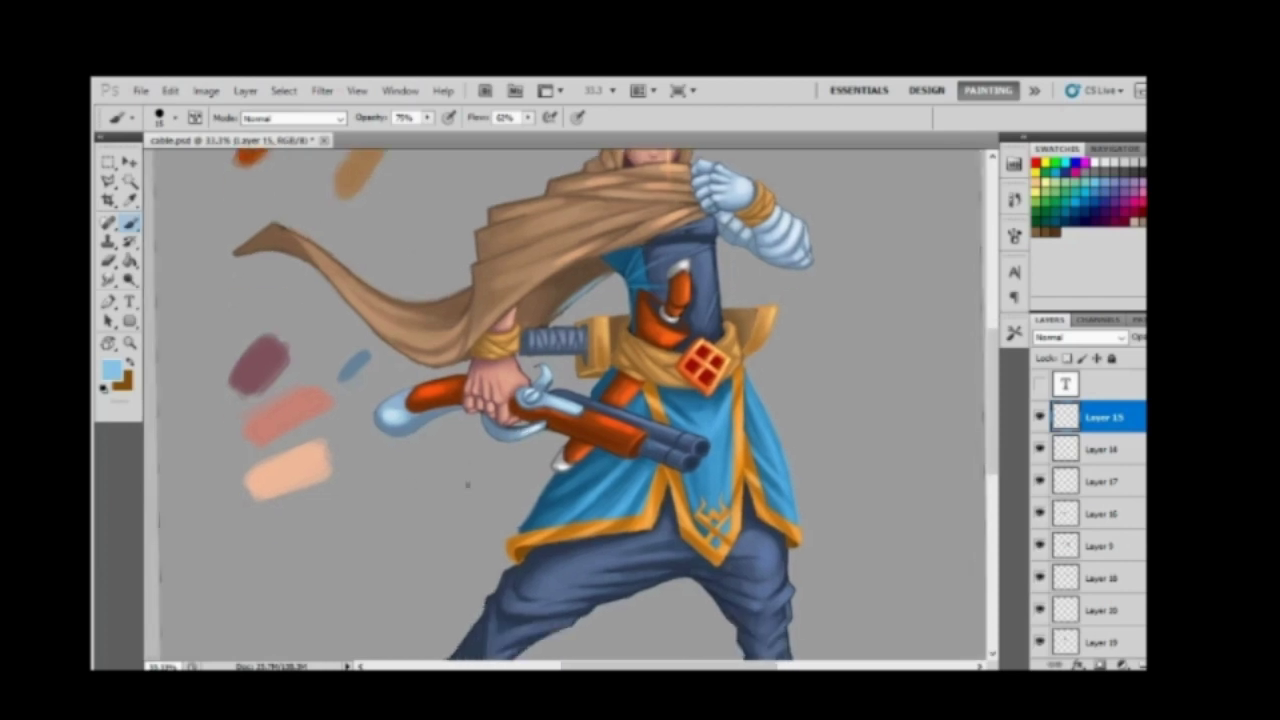
drag(554, 482, 522, 522)
drag(703, 588, 843, 368)
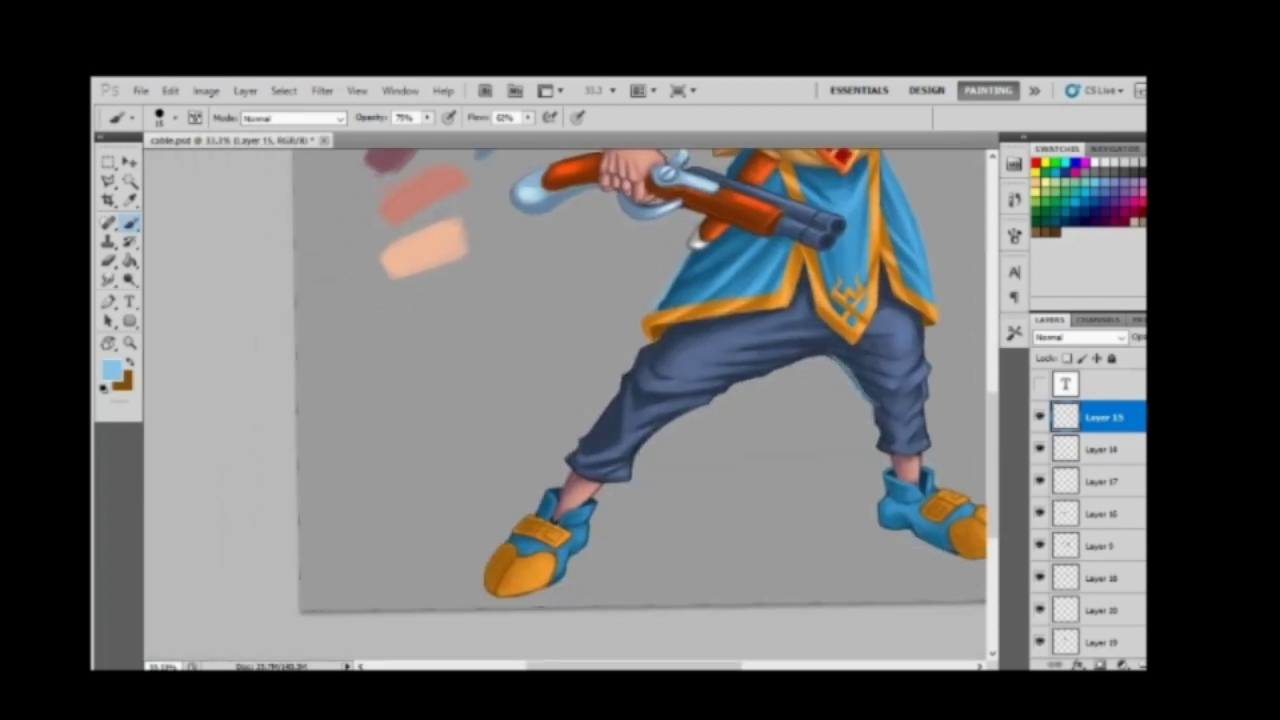
drag(876, 414, 882, 448)
drag(622, 377, 590, 433)
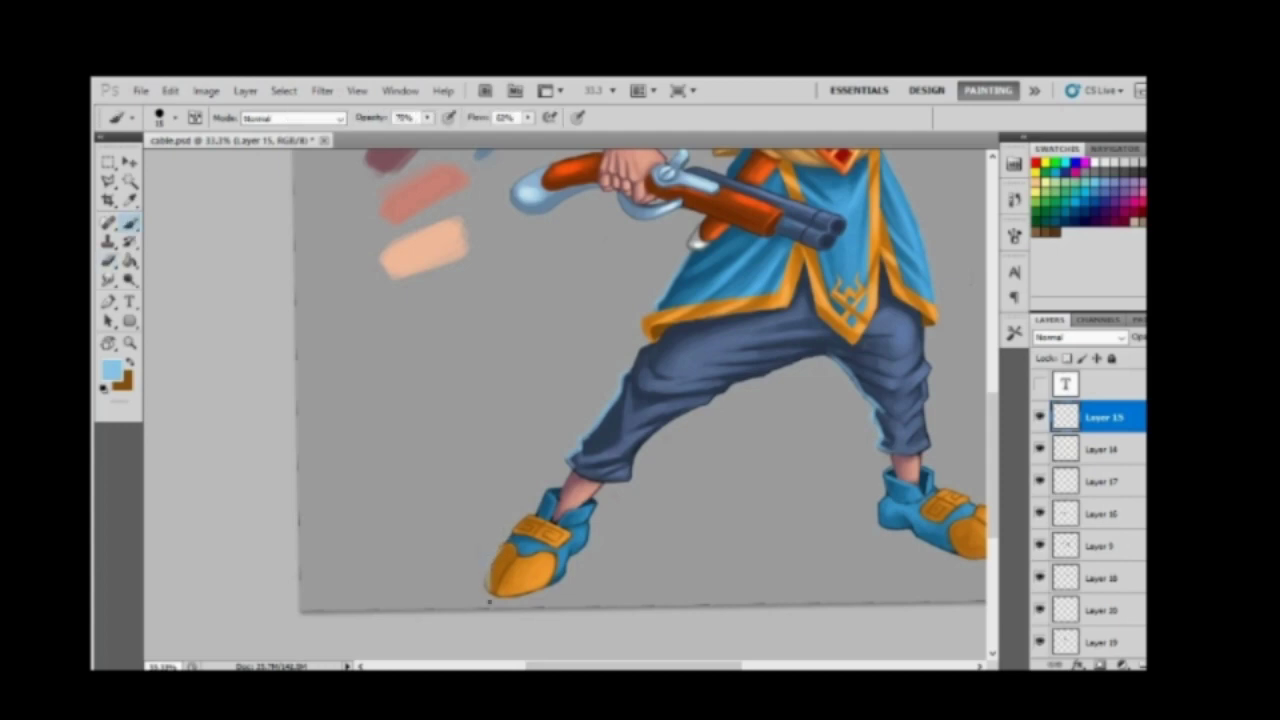
Step: Zoom back to the upper body and adjust the brush size, zooming out to 25%
key(z)
alt+click(545, 388)
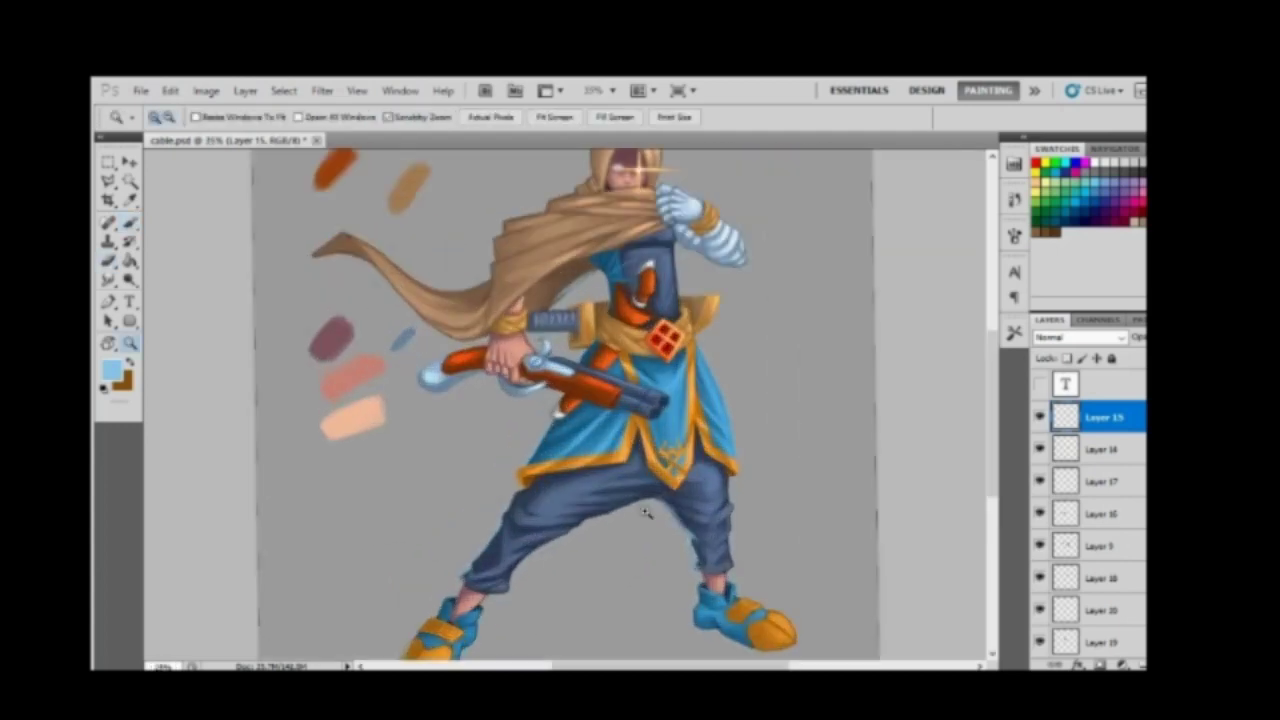
key(b)
right_click(471, 333)
key(Escape)
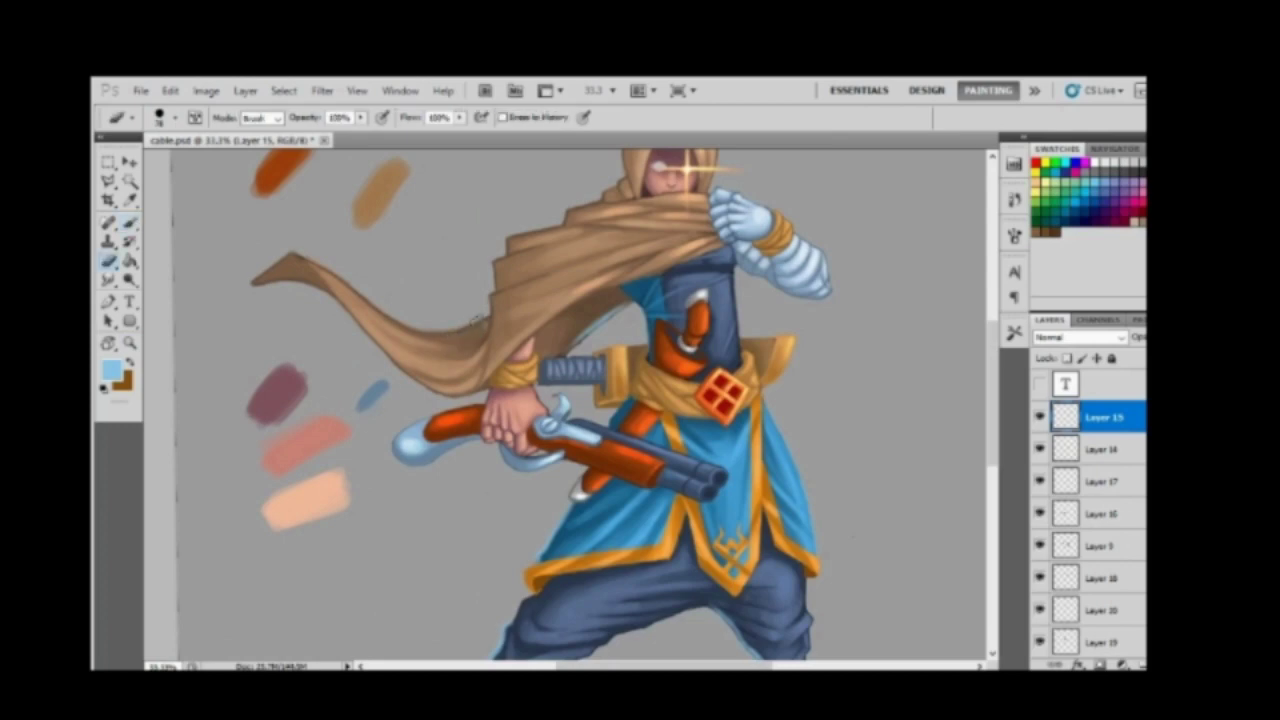
right_click(471, 333)
key(Escape)
key(z)
alt+click(570, 303)
key(b)
right_click(570, 303)
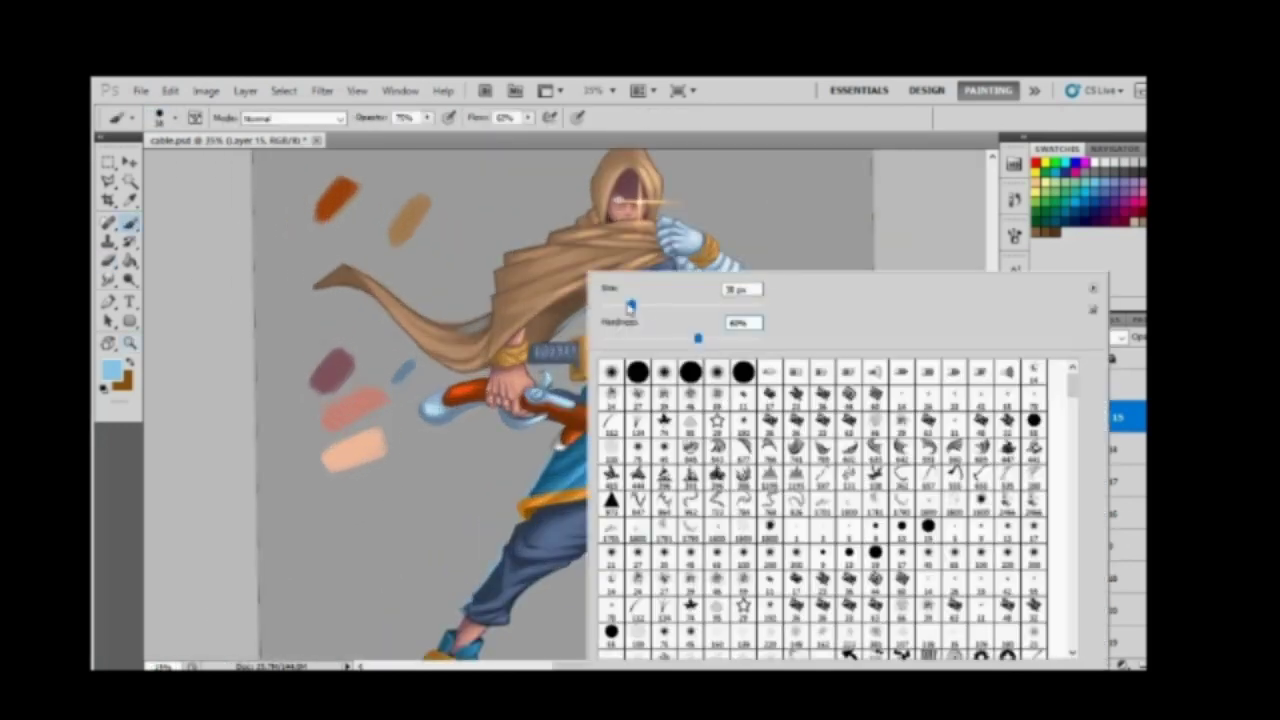
key(Escape)
Step: Zoom to 50% on the torso and resize the brush
key(z)
alt+click(563, 290)
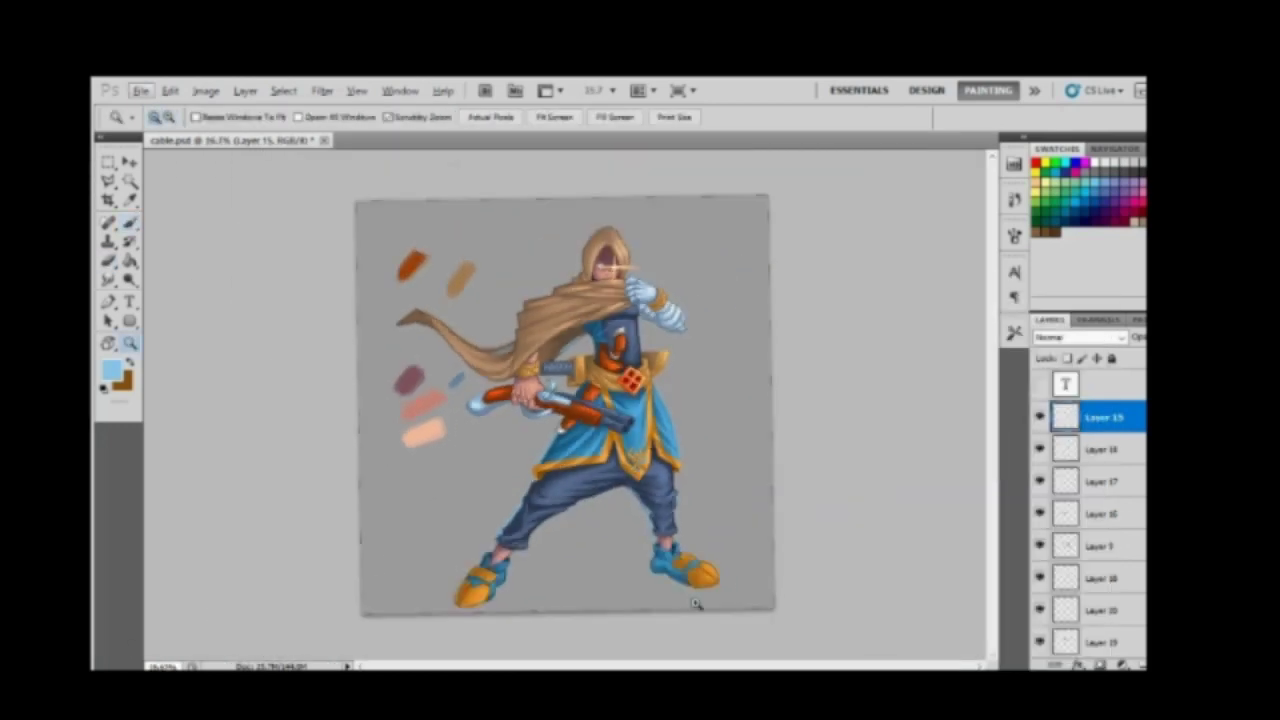
click(648, 351)
key(b)
scroll(600, 320, up, 3)
right_click(560, 290)
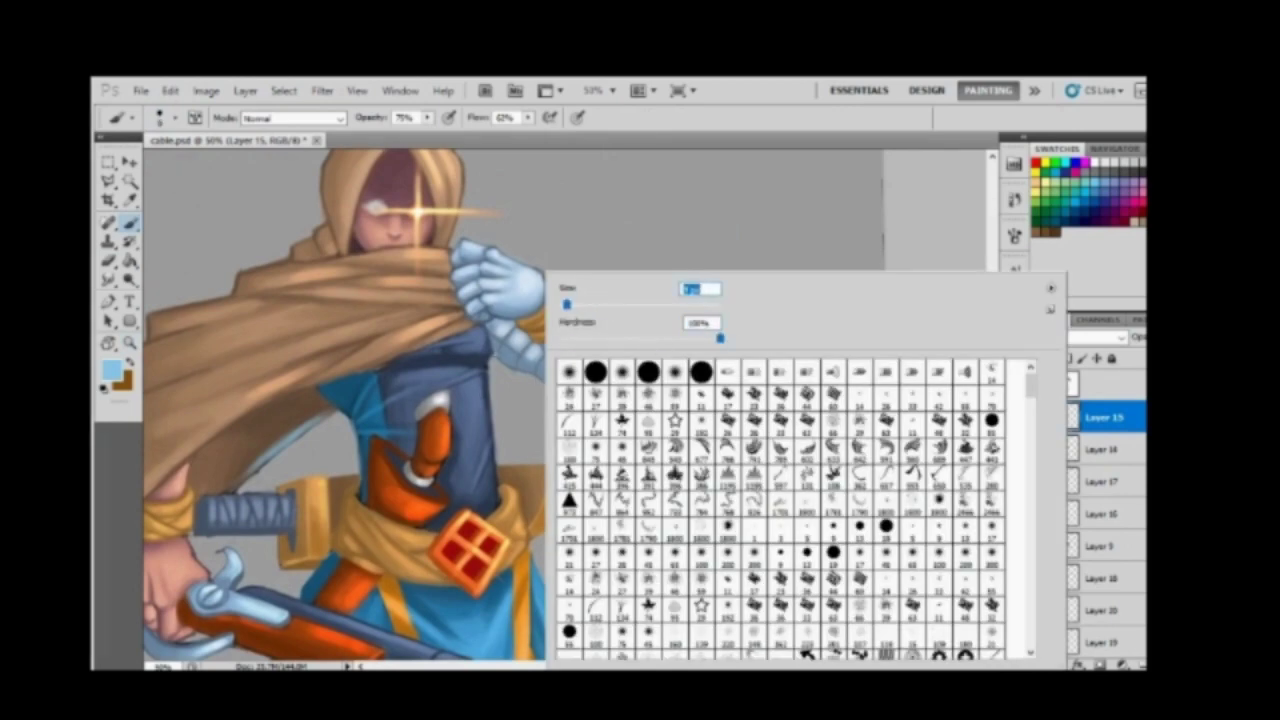
key(Return)
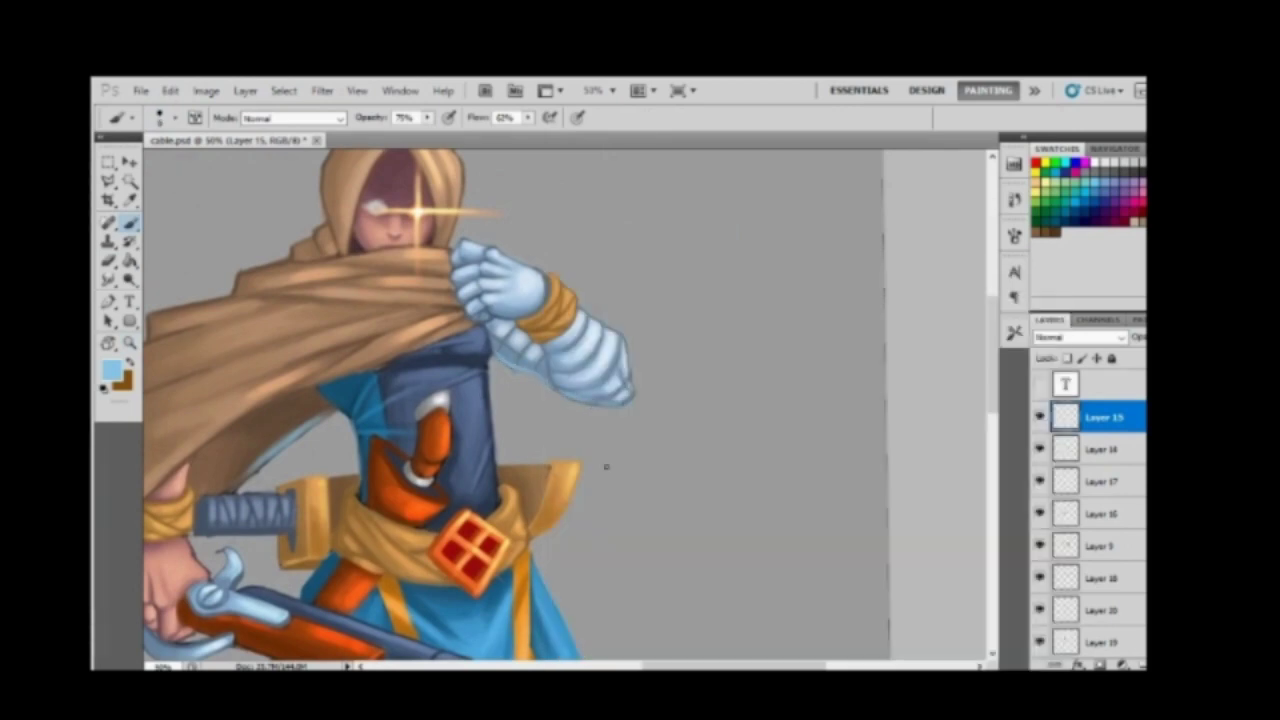
Step: Check the whole figure at 33.3%, using the history eraser and resizing the brush
key(z)
alt+click(606, 466)
click(530, 350)
key(b)
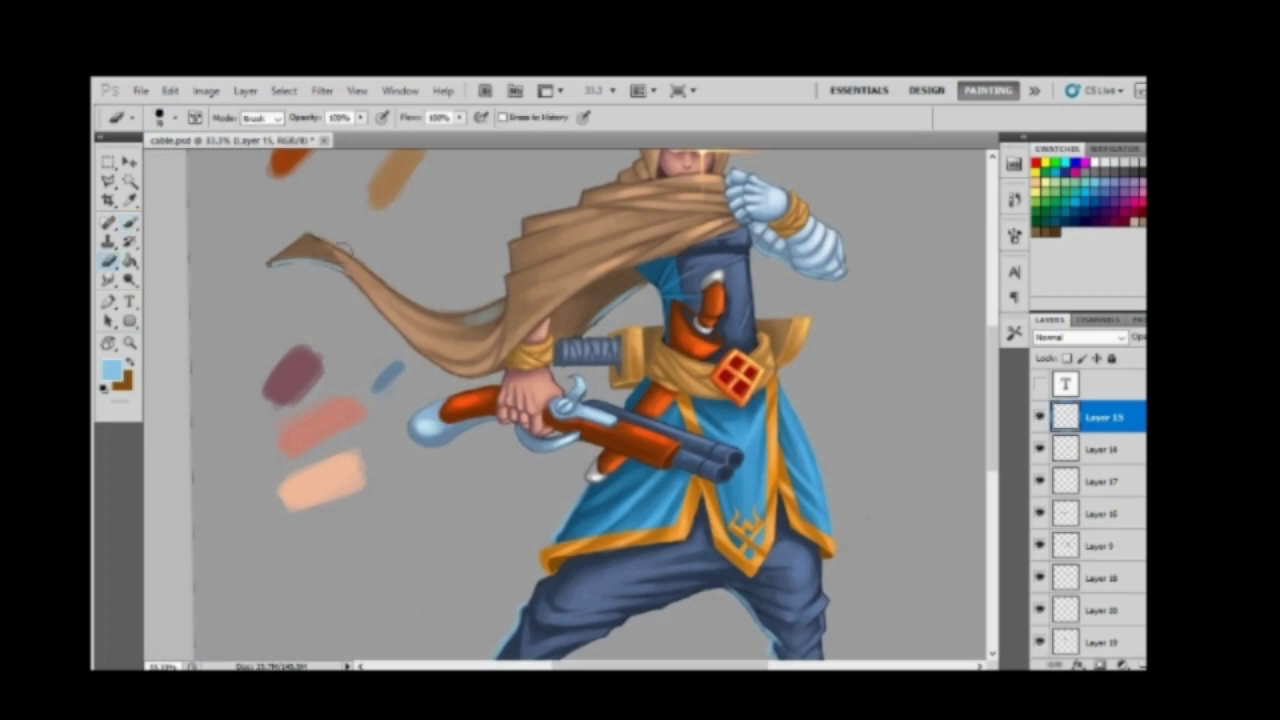
key(z)
alt+click(420, 375)
key(e)
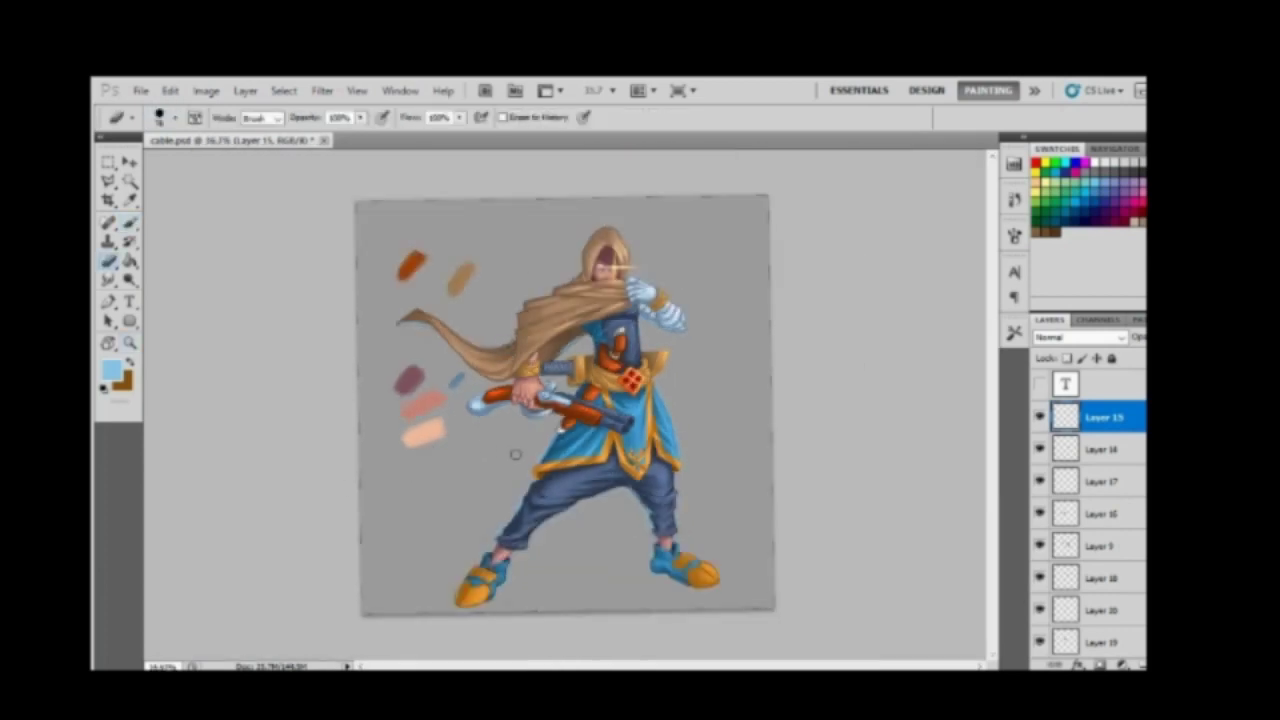
key(z)
click(525, 395)
key(b)
right_click(515, 278)
key(Return)
Step: Zoom around the figure, legs and right shoe, resizing the brush
key(z)
alt+click(392, 366)
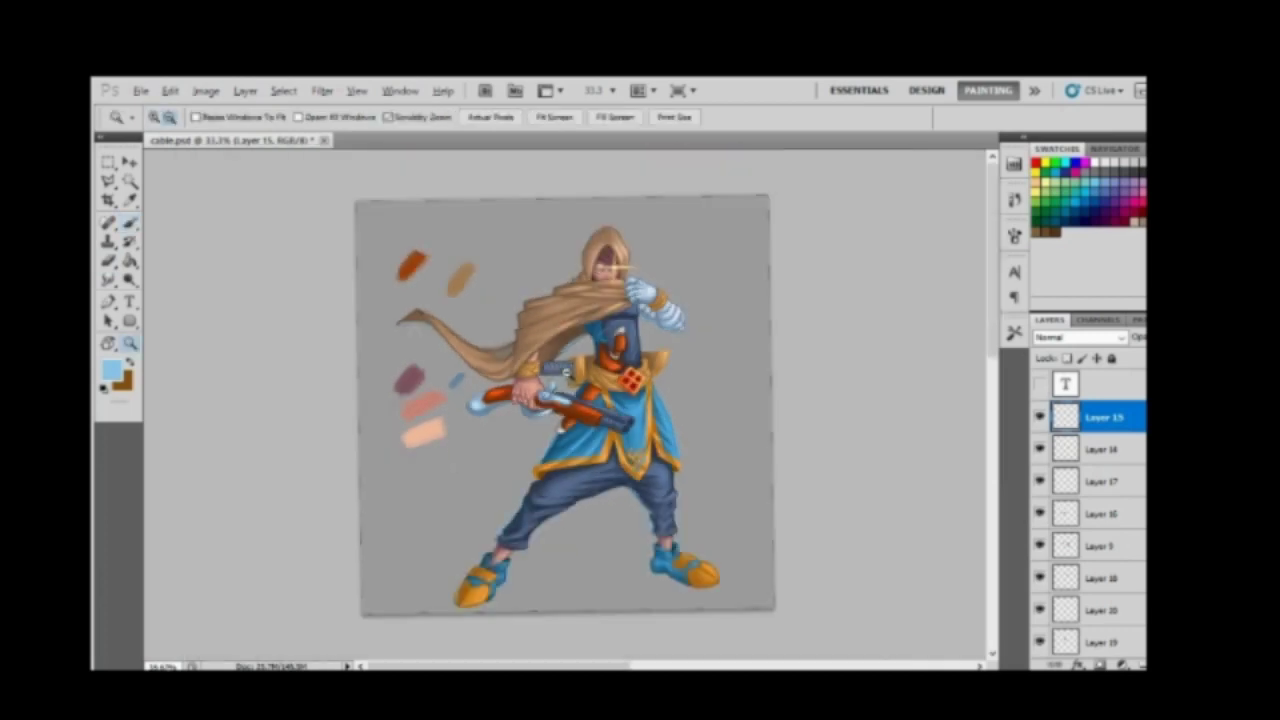
click(708, 594)
key(b)
right_click(705, 275)
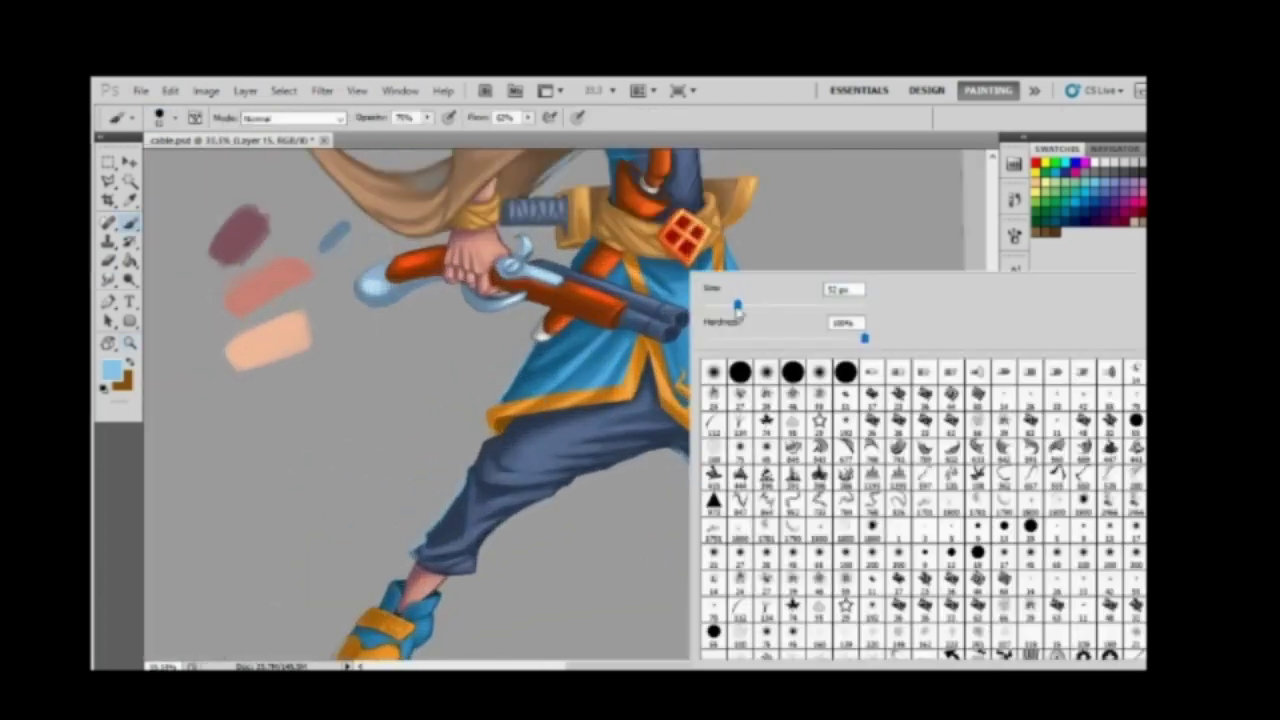
key(Return)
key(z)
click(723, 584)
click(680, 345)
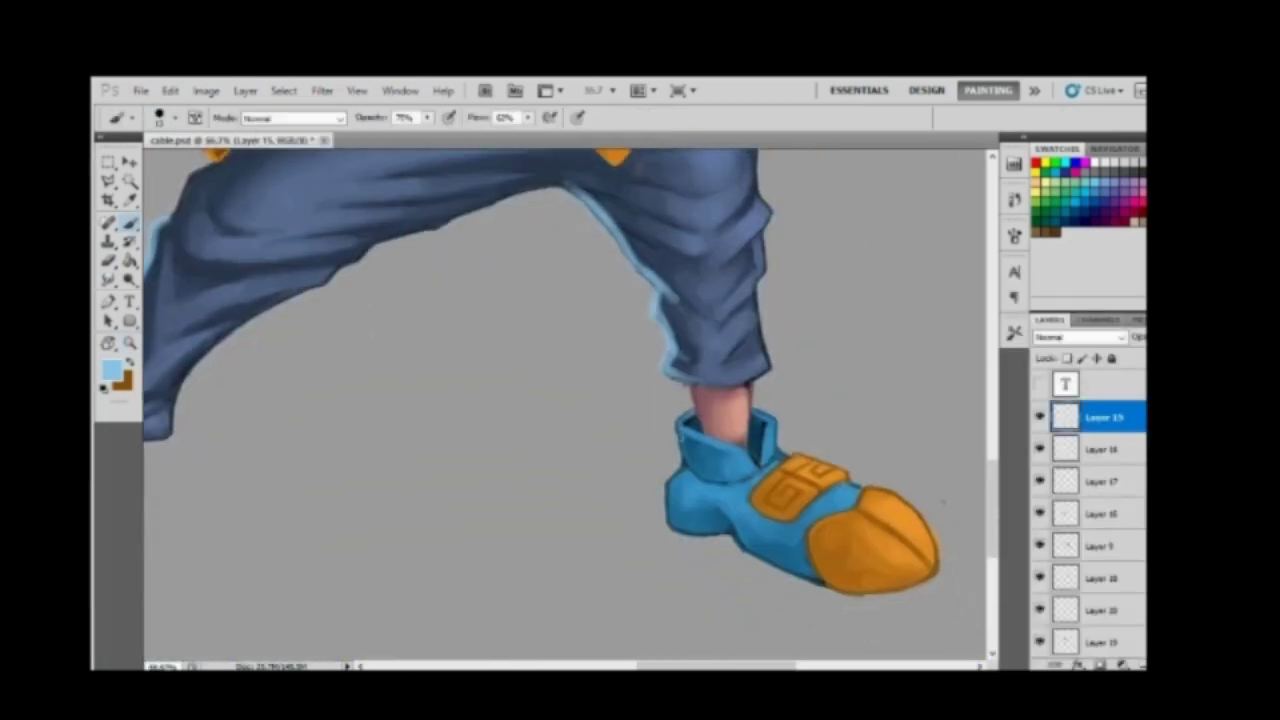
alt+click(700, 512)
Step: Zoom to 50% on the torso and touch up the rim light with brush and history eraser
scroll(700, 512, up, 3)
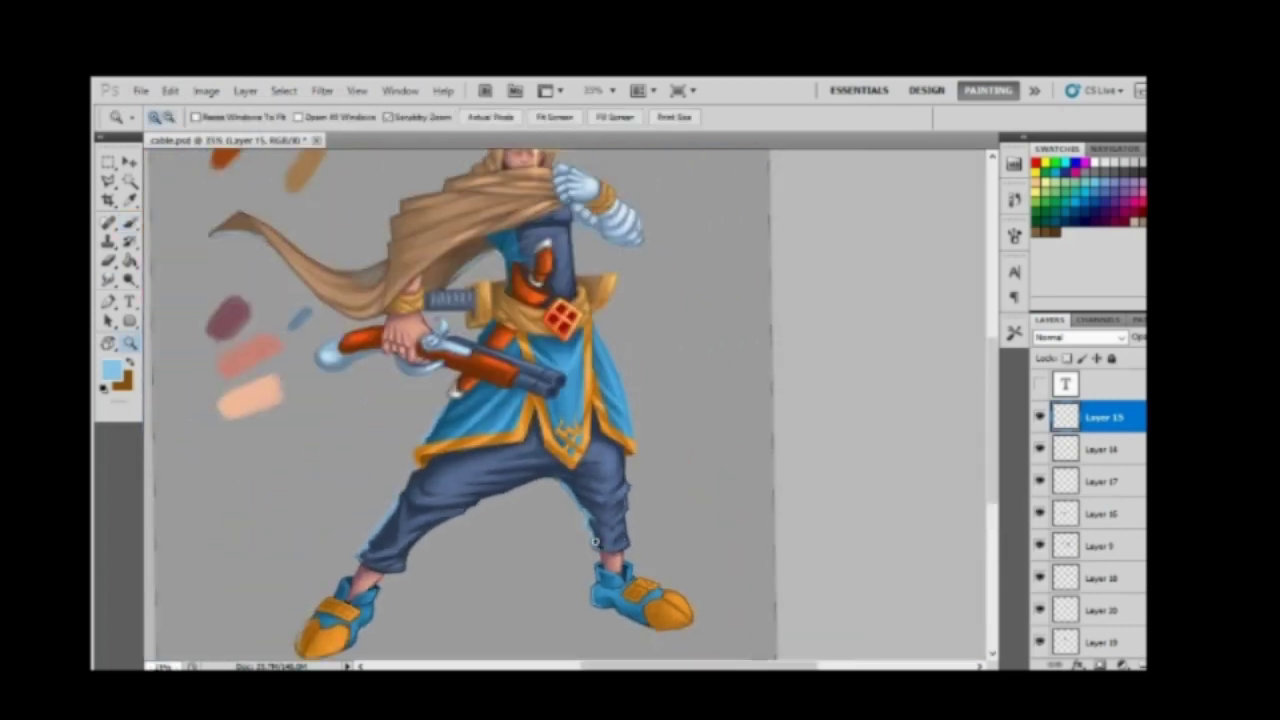
scroll(700, 512, up, 3)
click(560, 400)
key(b)
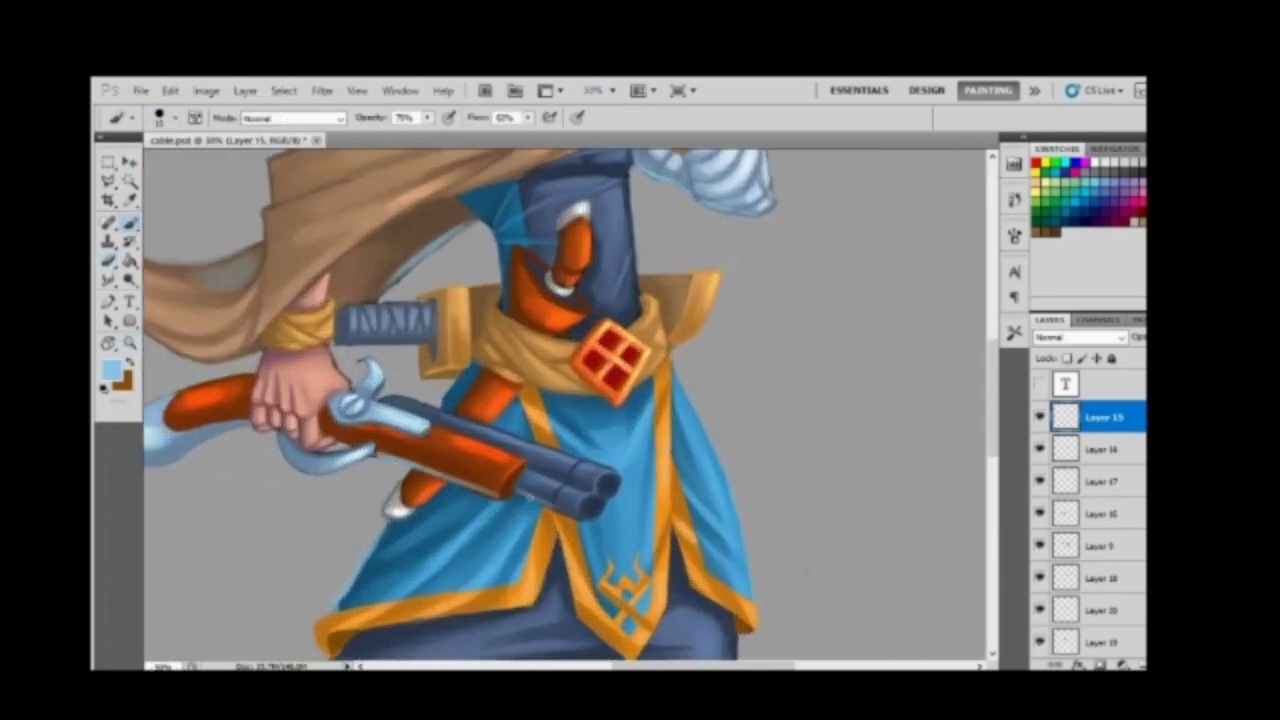
key(e)
key(b)
scroll(1100, 540, down, 3)
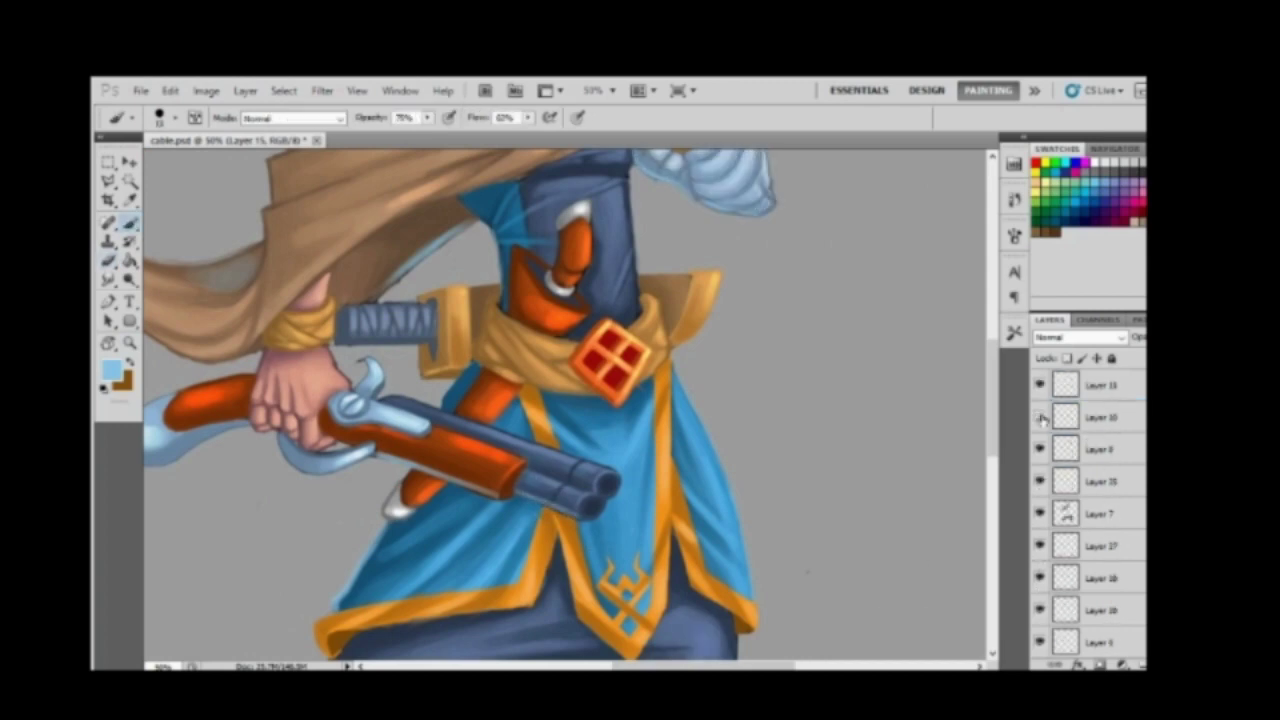
Step: Select Layer 12, zoom out to the whole figure, and save the painting
click(1077, 392)
key(z)
key(ctrl+minus)
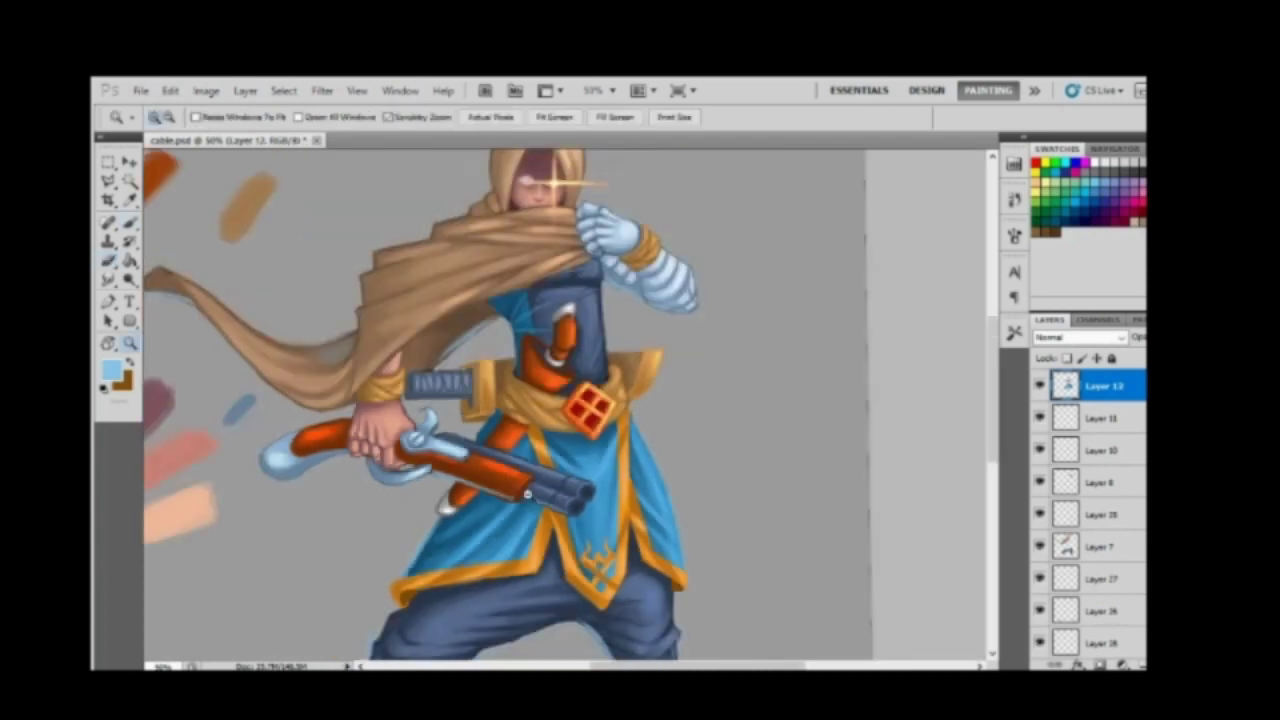
key(ctrl+minus)
key(ctrl+minus)
click(141, 90)
click(170, 335)
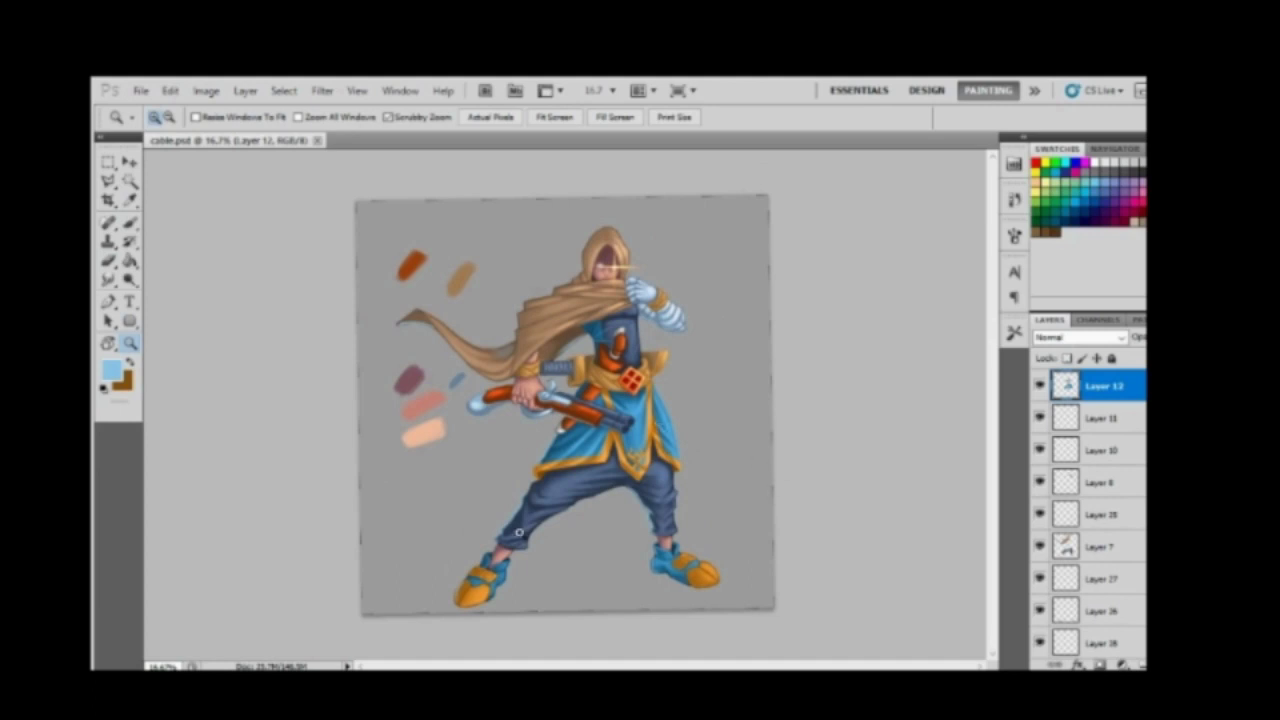
Step: Brighten the orange trim along the tunic hem with sampled orange, adjusting the eraser size
click(558, 466)
key(b)
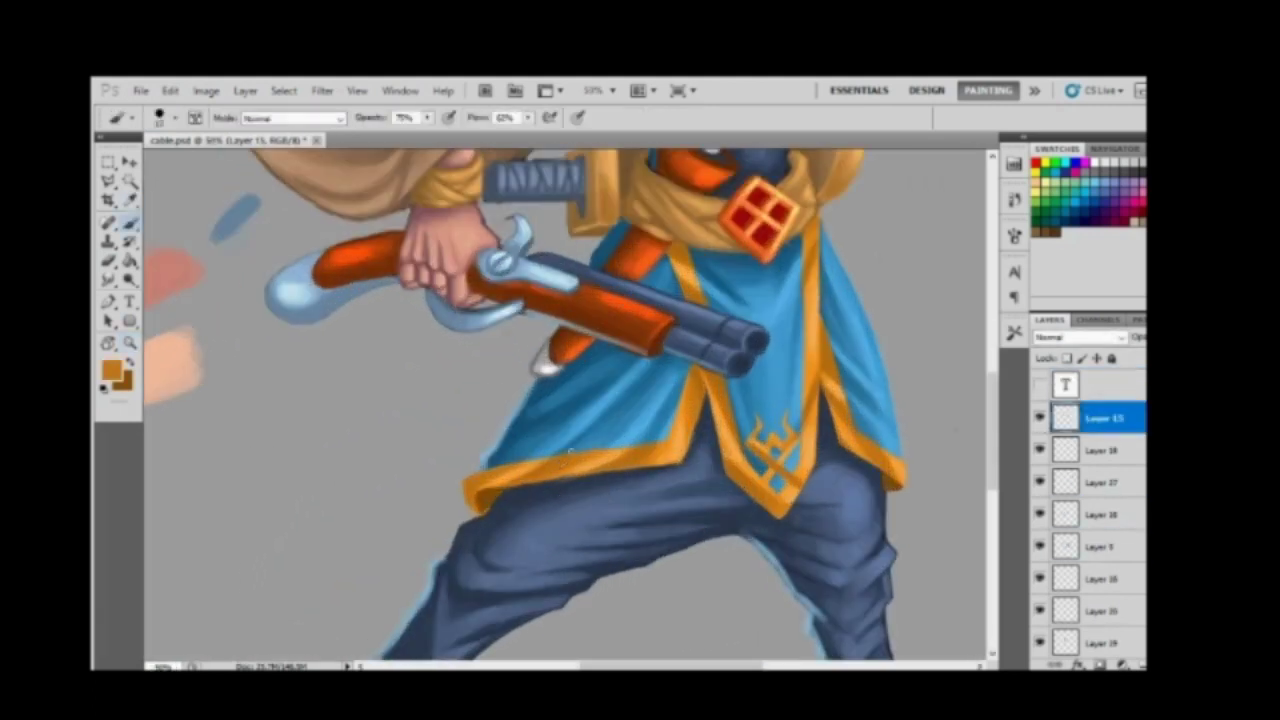
drag(502, 488, 544, 487)
alt+click(493, 492)
key(e)
right_click(613, 477)
key(Escape)
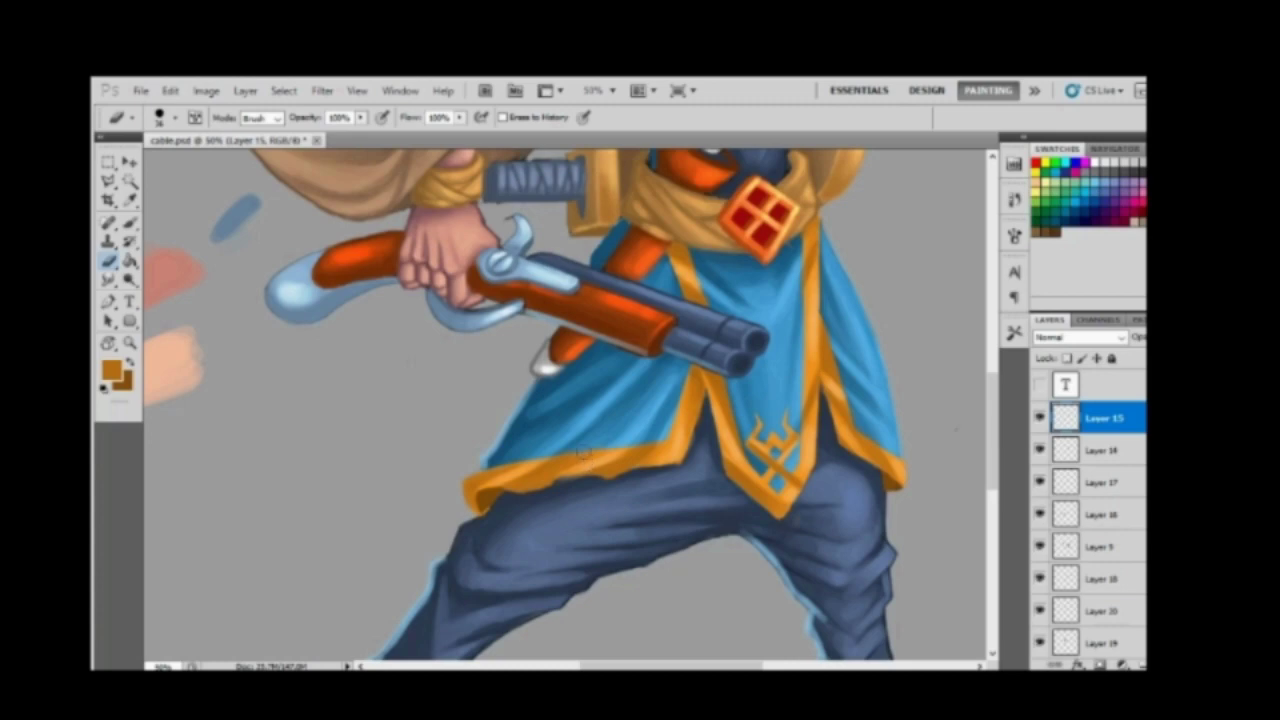
key(b)
Step: Paint dark blue shading across the top of the trousers
scroll(583, 451, down, 2)
scroll(514, 426, up, 3)
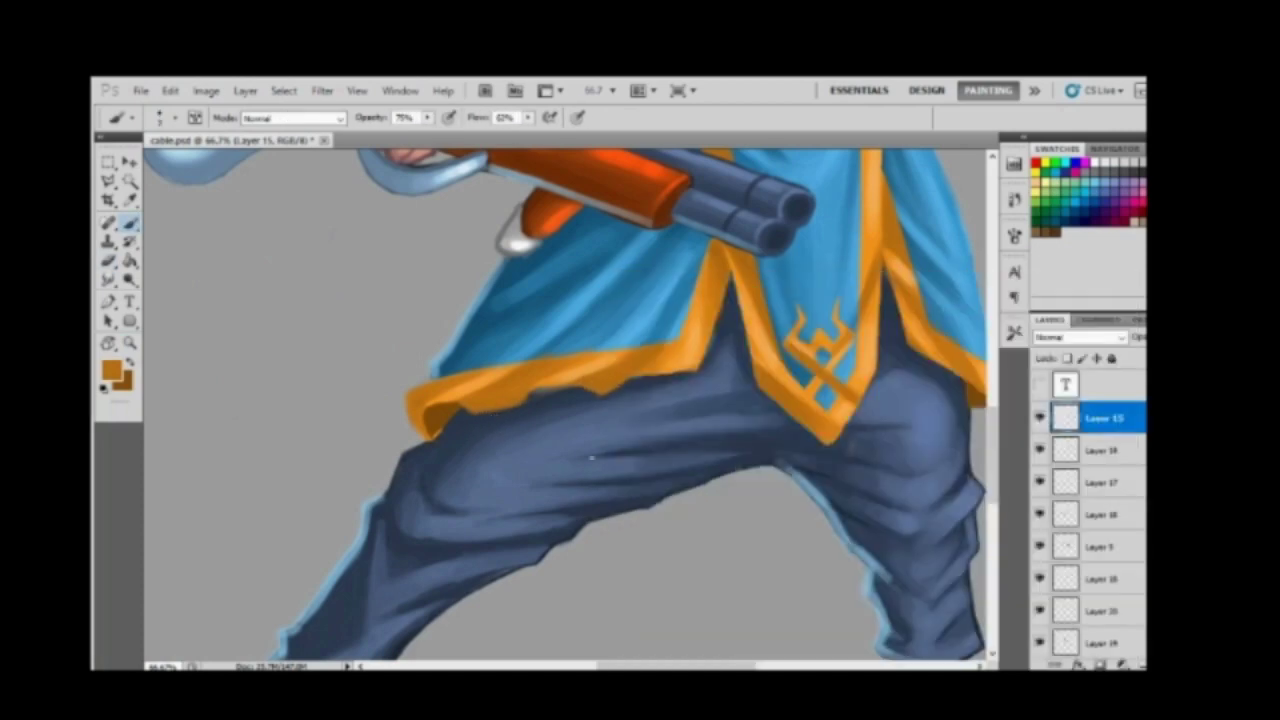
alt+click(543, 384)
drag(536, 388, 572, 390)
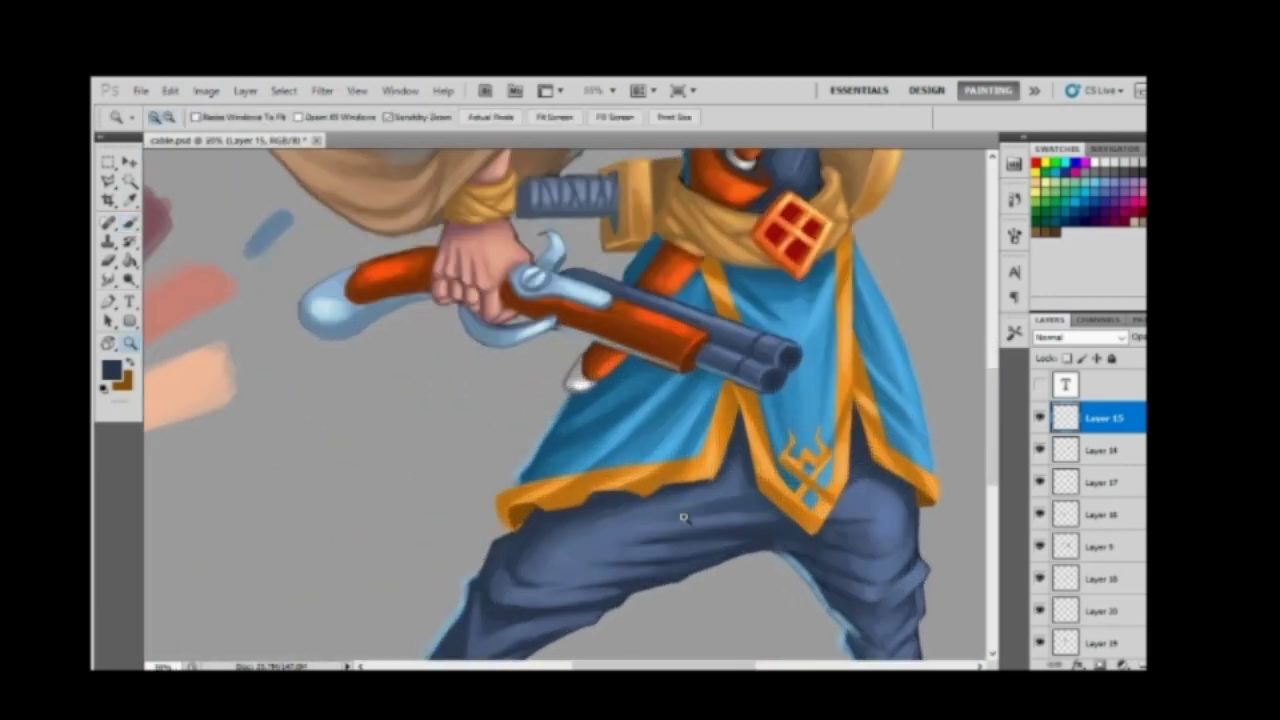
alt+click(628, 478)
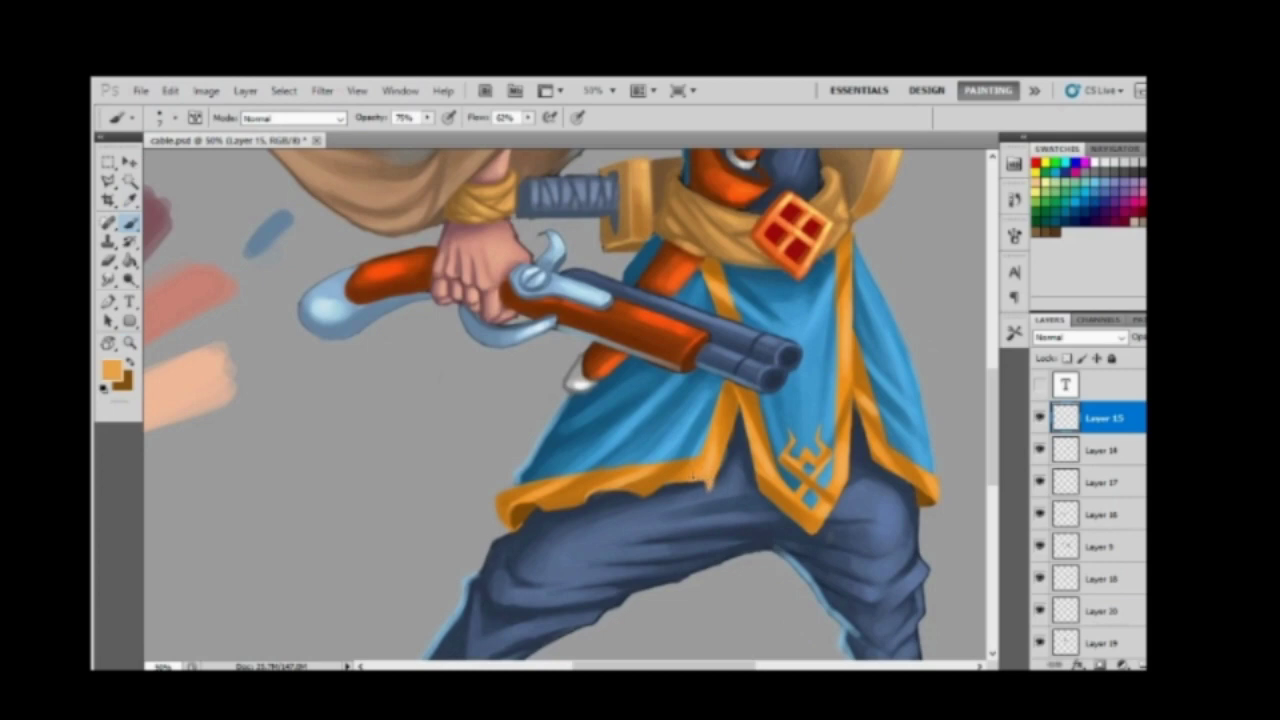
scroll(560, 400, down, 3)
scroll(843, 486, up, 3)
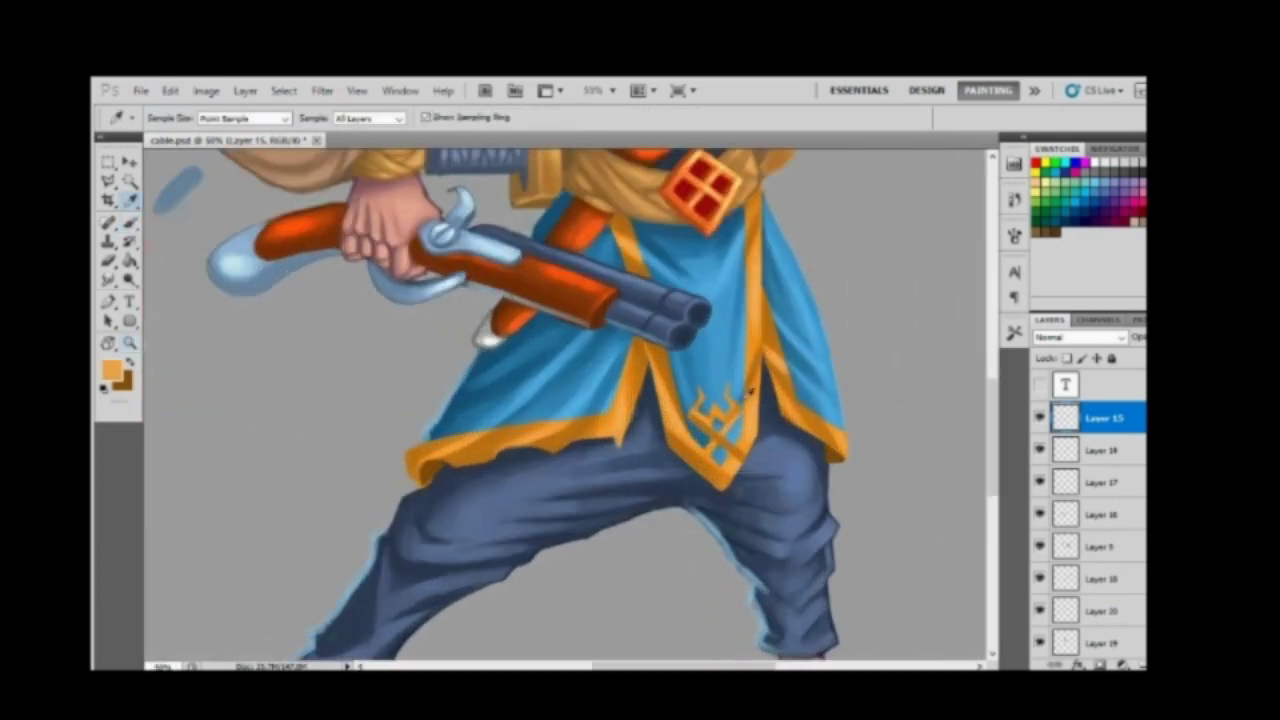
Step: Resample darker and lighter oranges along the hem and the trousers' dark blue
alt+click(835, 433)
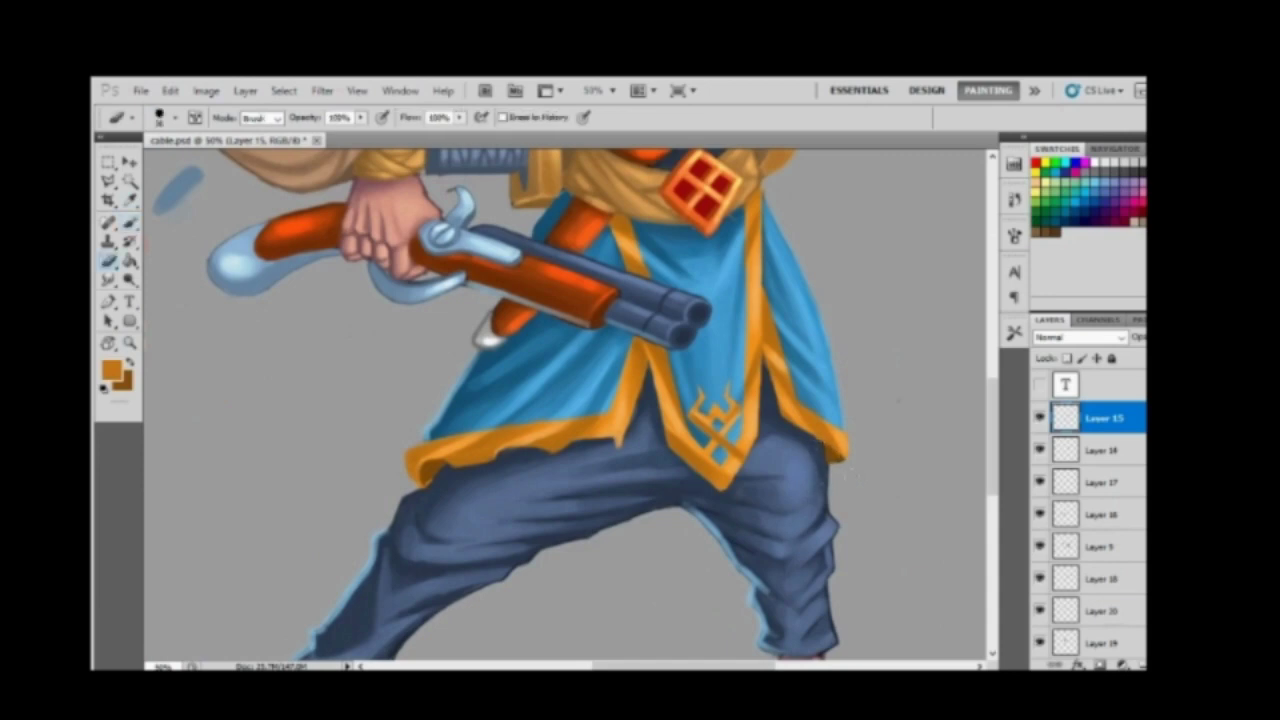
alt+click(805, 431)
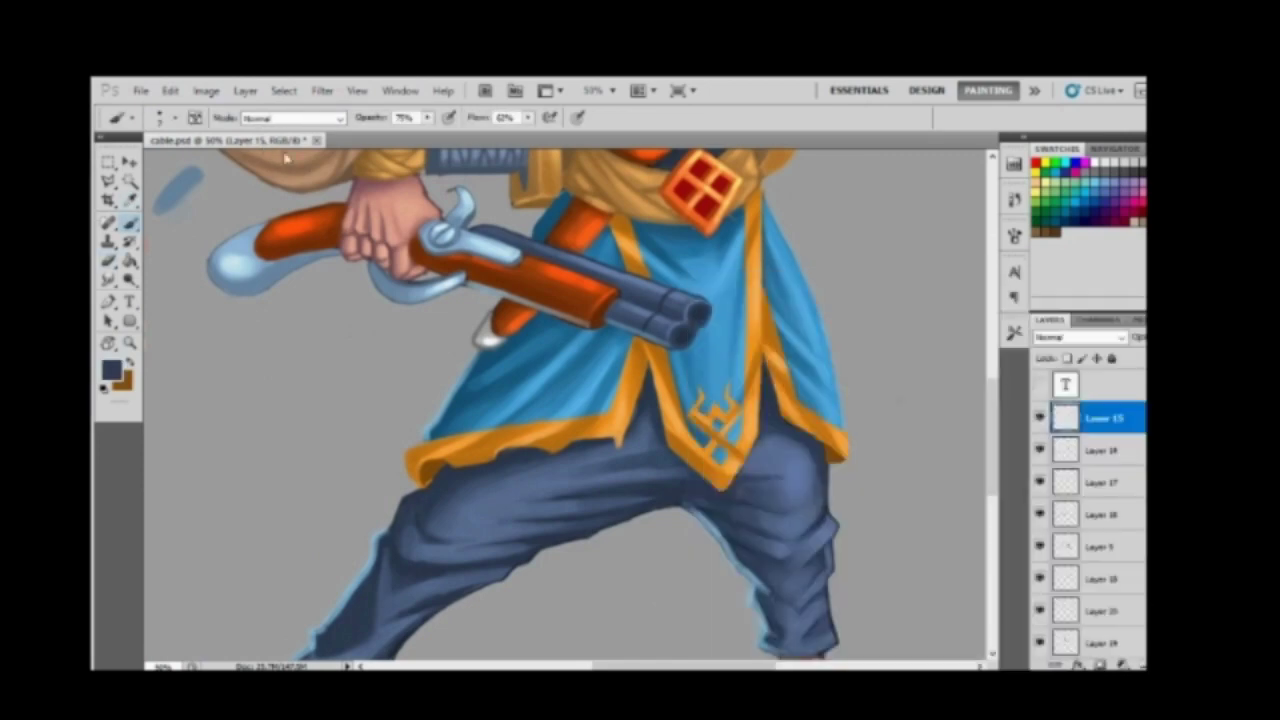
alt+click(800, 432)
alt+click(828, 392)
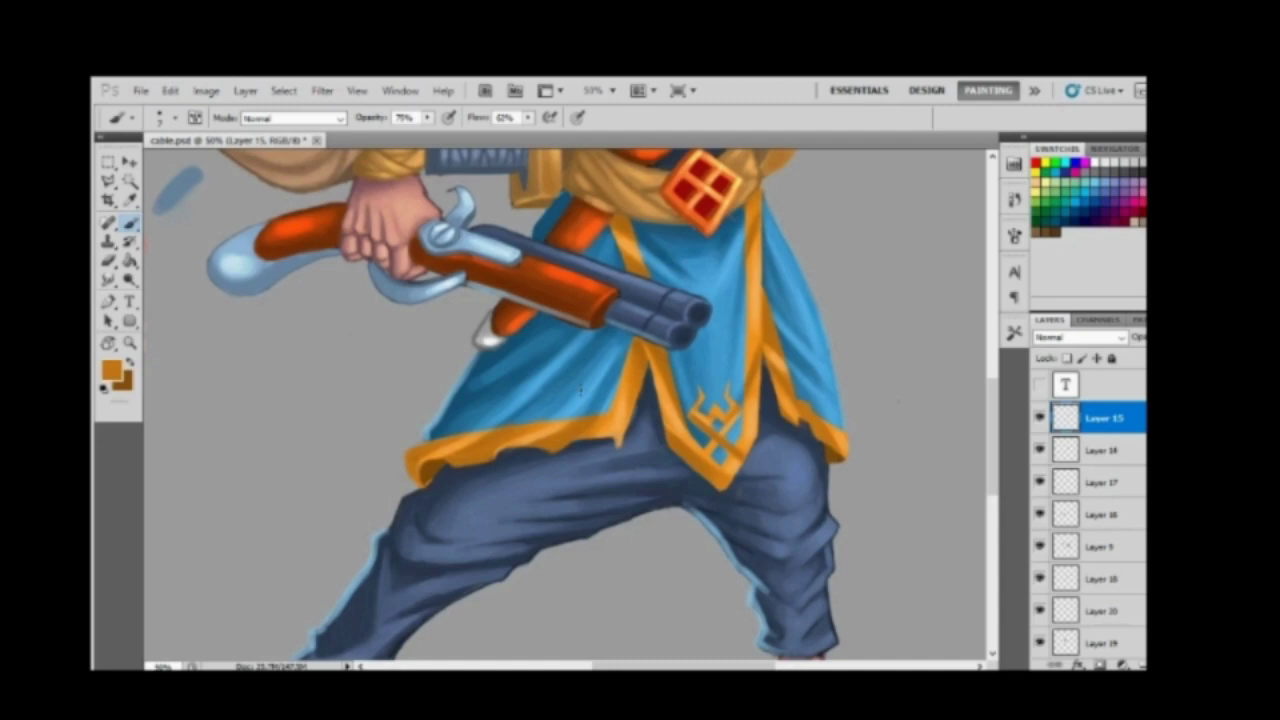
alt+click(468, 440)
alt+click(505, 425)
alt+click(570, 417)
Step: Zoom out to view the whole character, then back in on the tunic and trousers
key(z)
drag(437, 487, 409, 380)
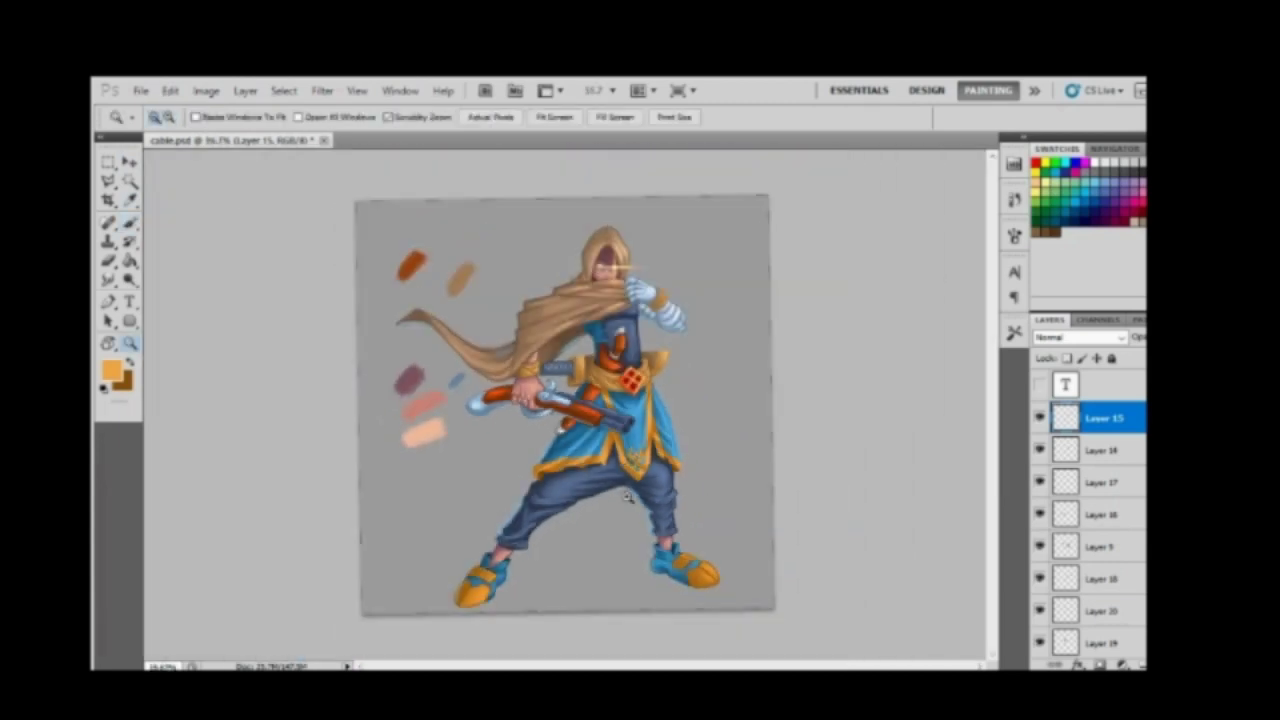
drag(630, 500, 645, 497)
key(i)
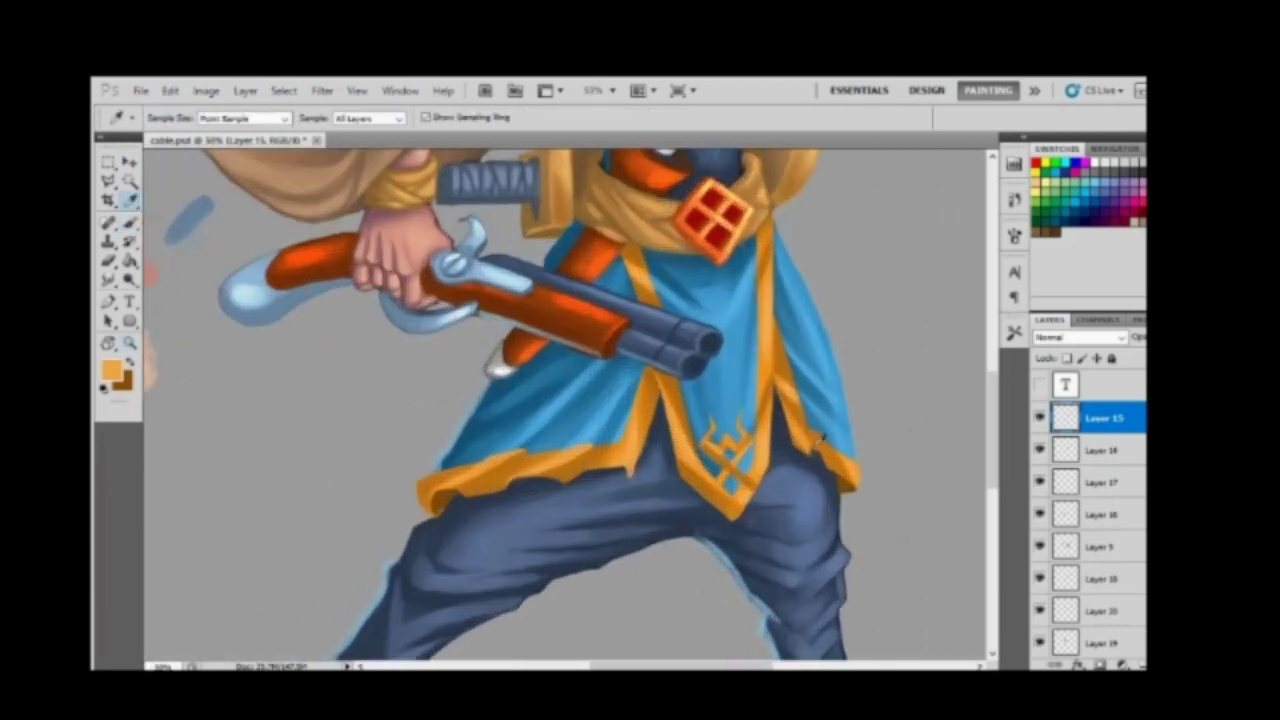
key(b)
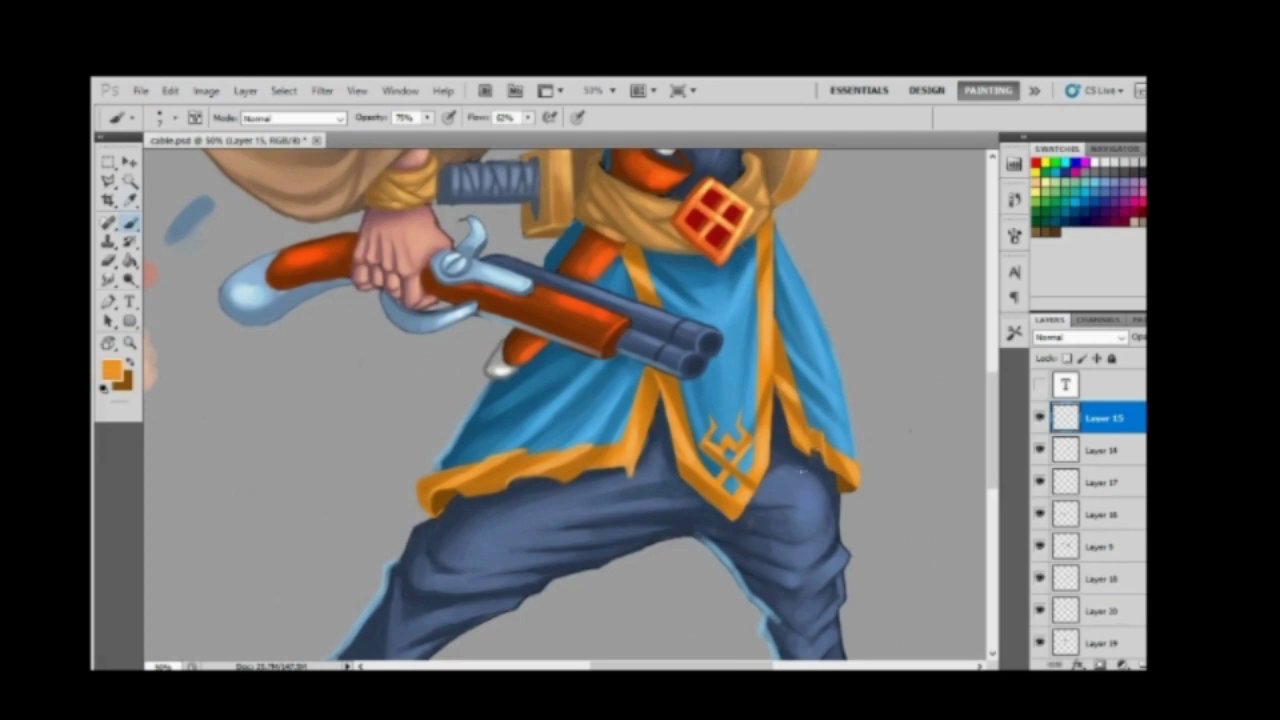
key(z)
drag(821, 383, 709, 625)
Step: Save the painting with Ctrl+S and zoom in and out on the character
key(ctrl+s)
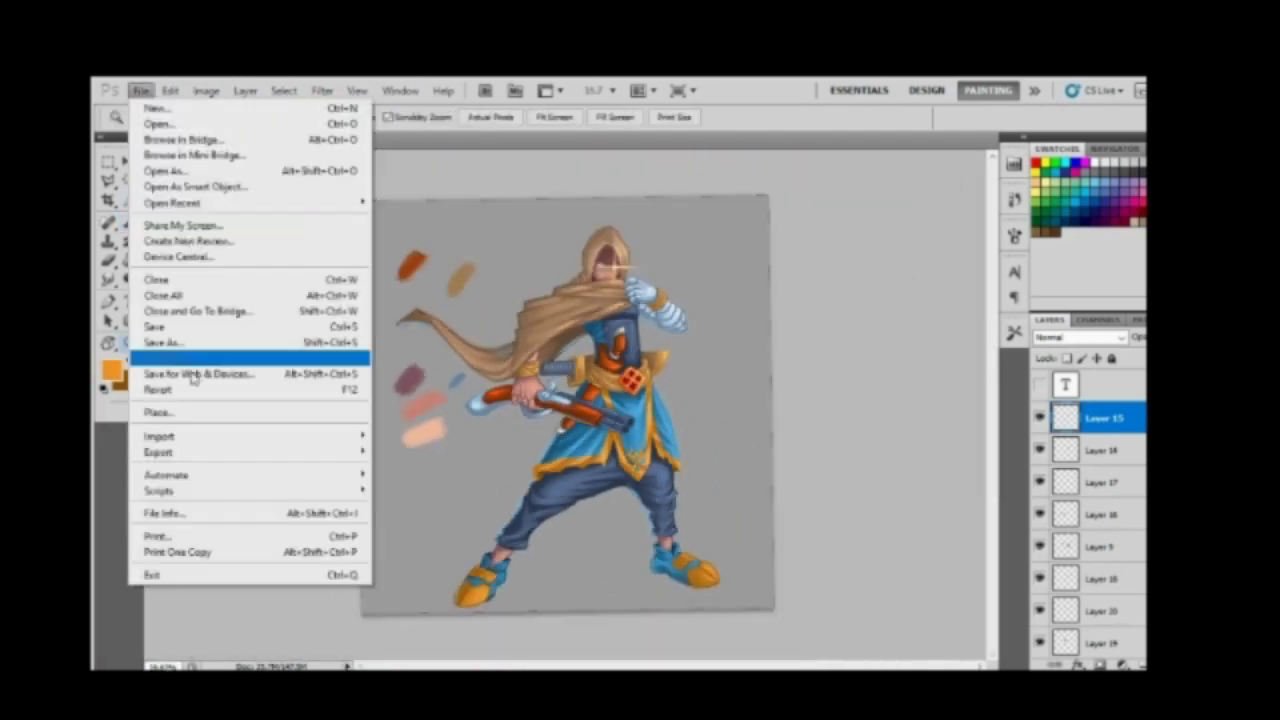
click(610, 506)
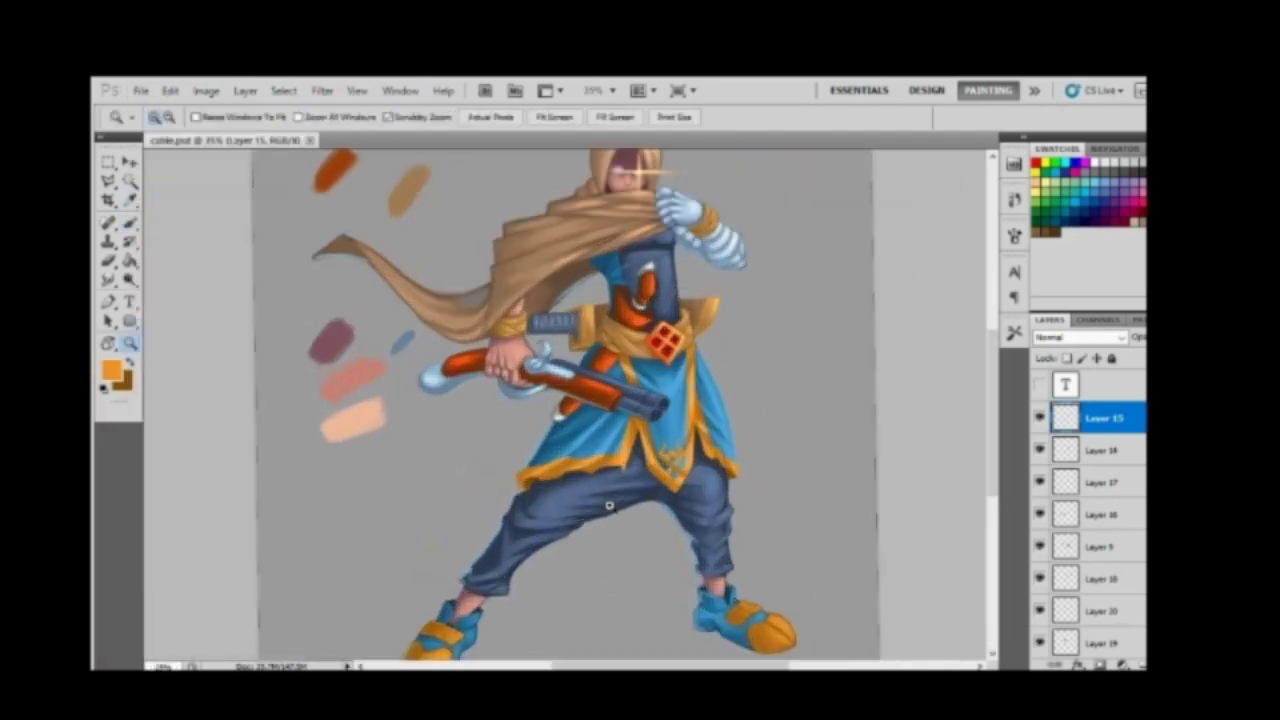
click(610, 506)
key(b)
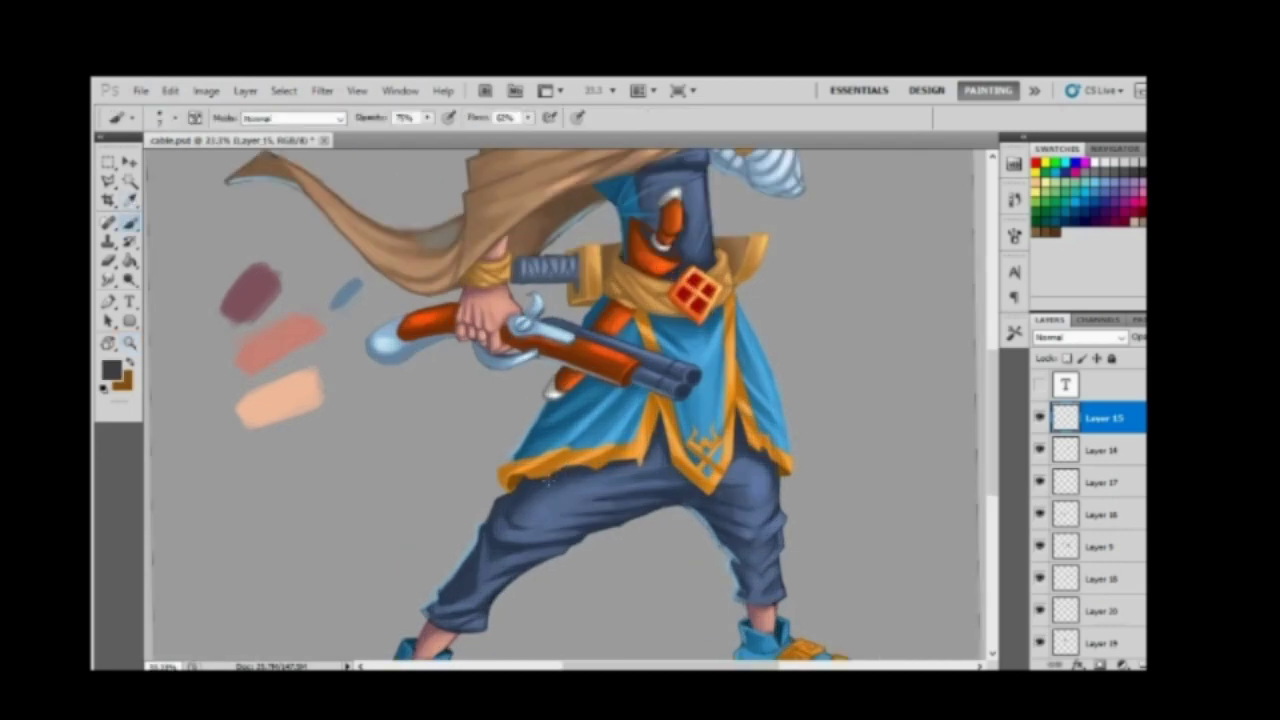
key(z)
alt+click(520, 530)
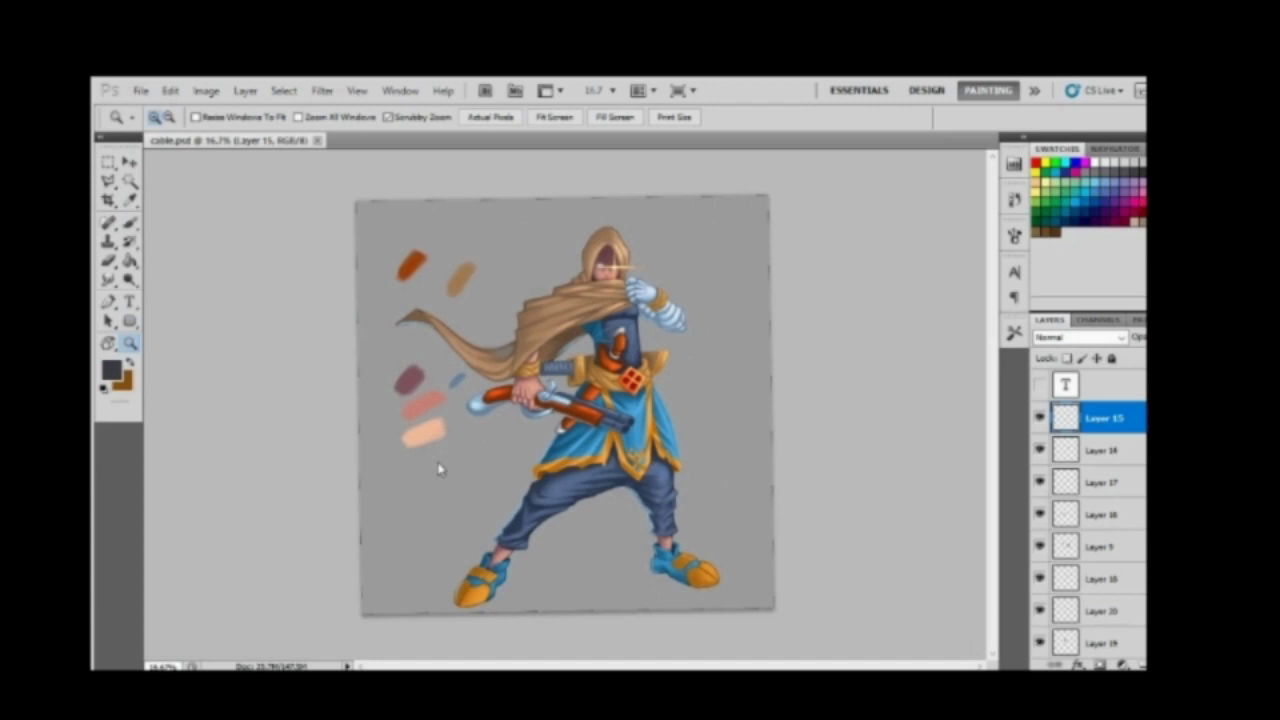
Step: Hide Layer 3's colour test swatches and toggle a shading layer to compare
scroll(1090, 500, down, 5)
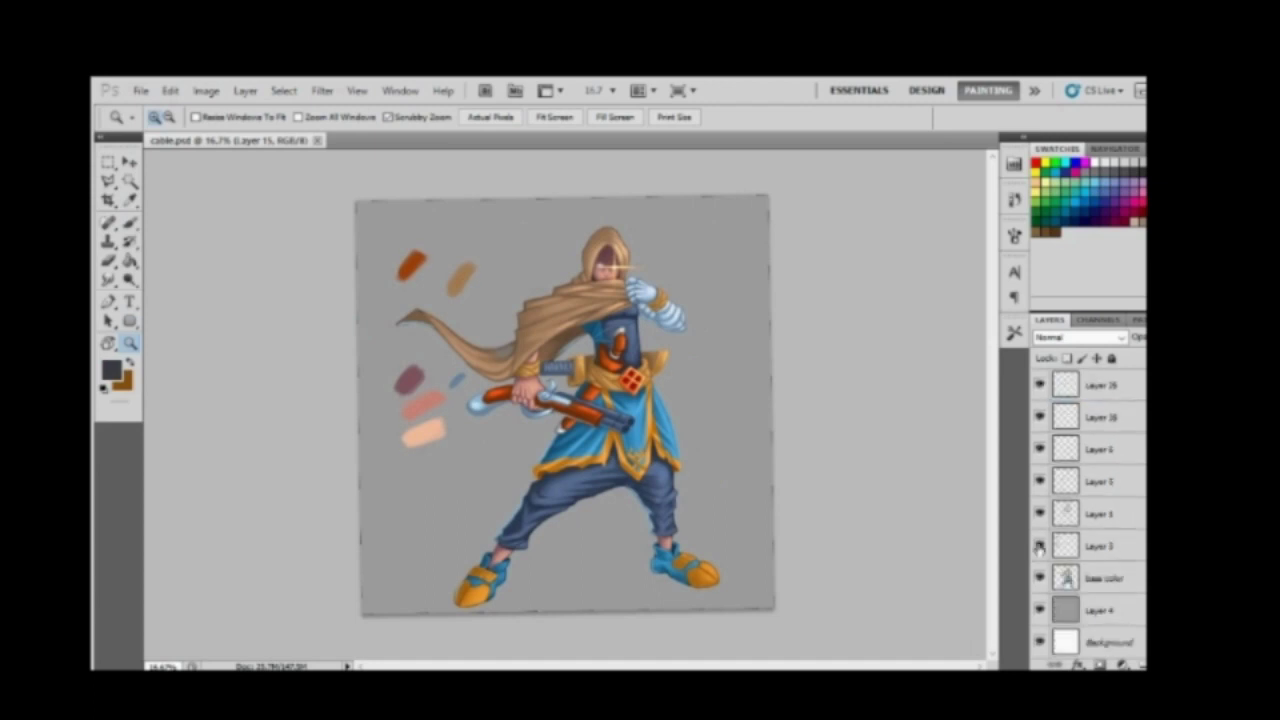
click(1039, 547)
click(1039, 547)
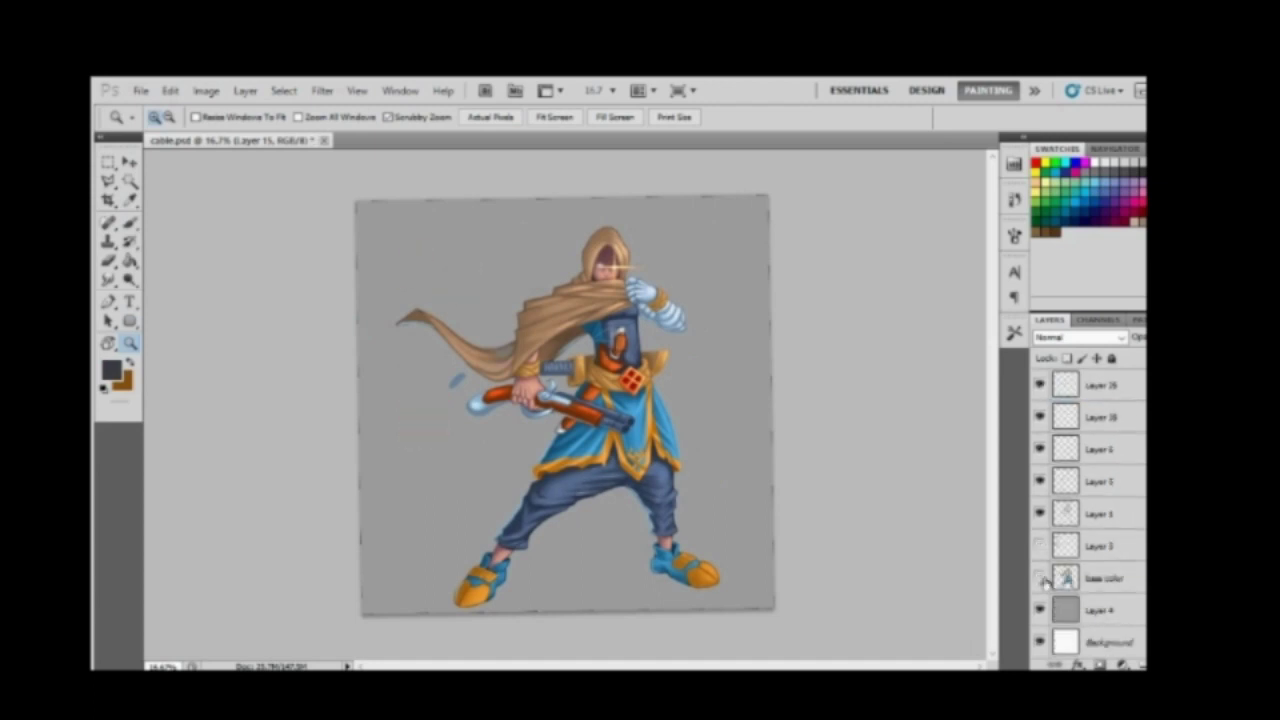
scroll(1042, 388, up, 1)
click(1042, 388)
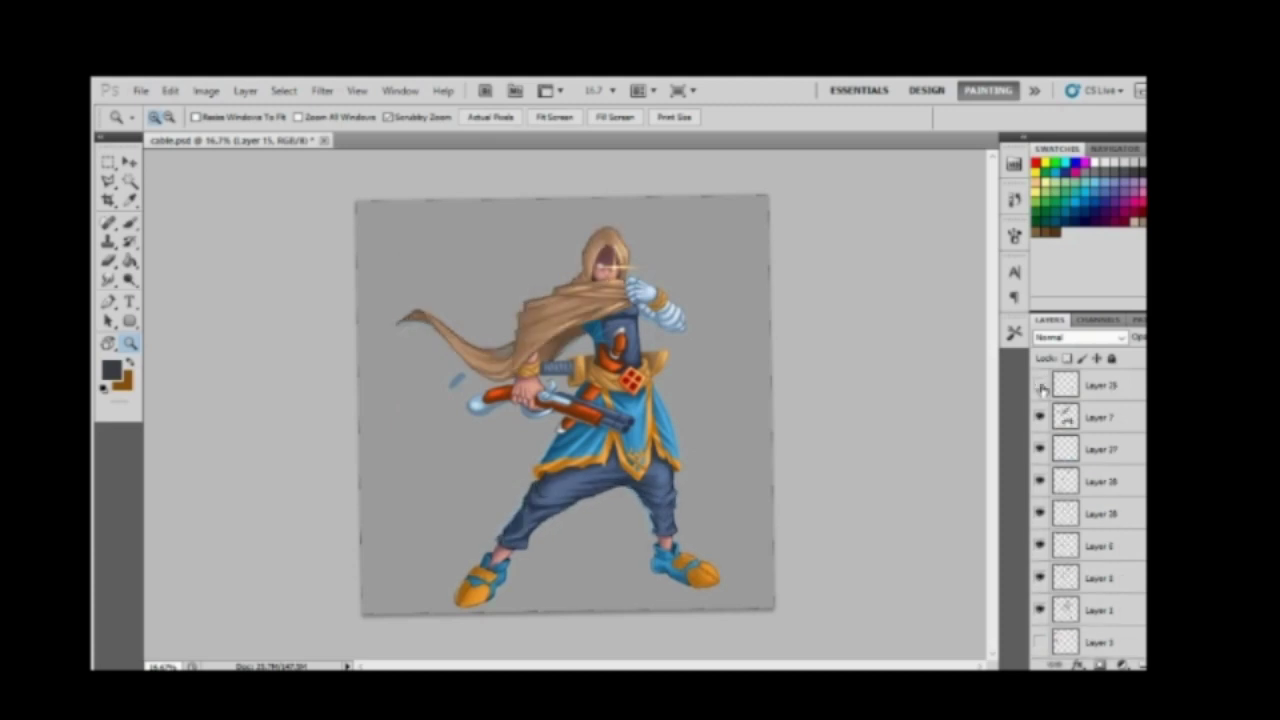
scroll(1042, 388, up, 5)
scroll(1042, 388, up, 2)
scroll(1042, 388, up, 2)
Step: Select Layer 16 and save the painting via File > Save
click(1045, 514)
key(b)
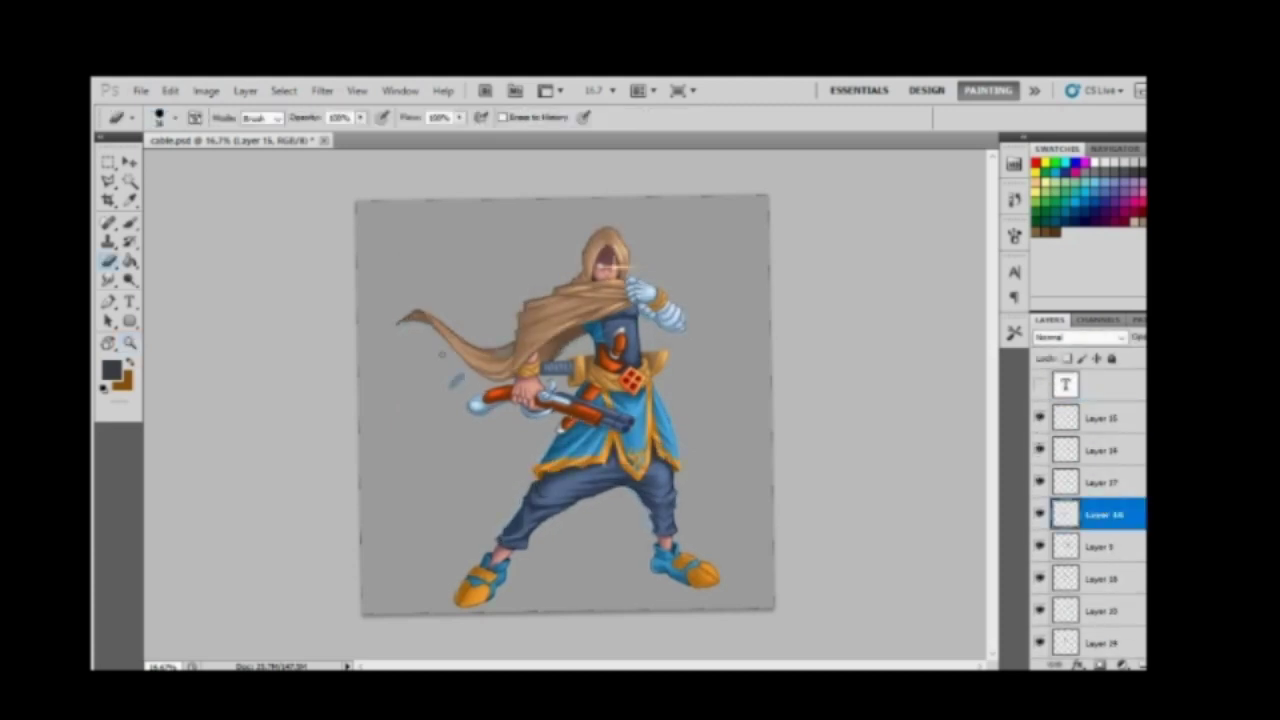
key(z)
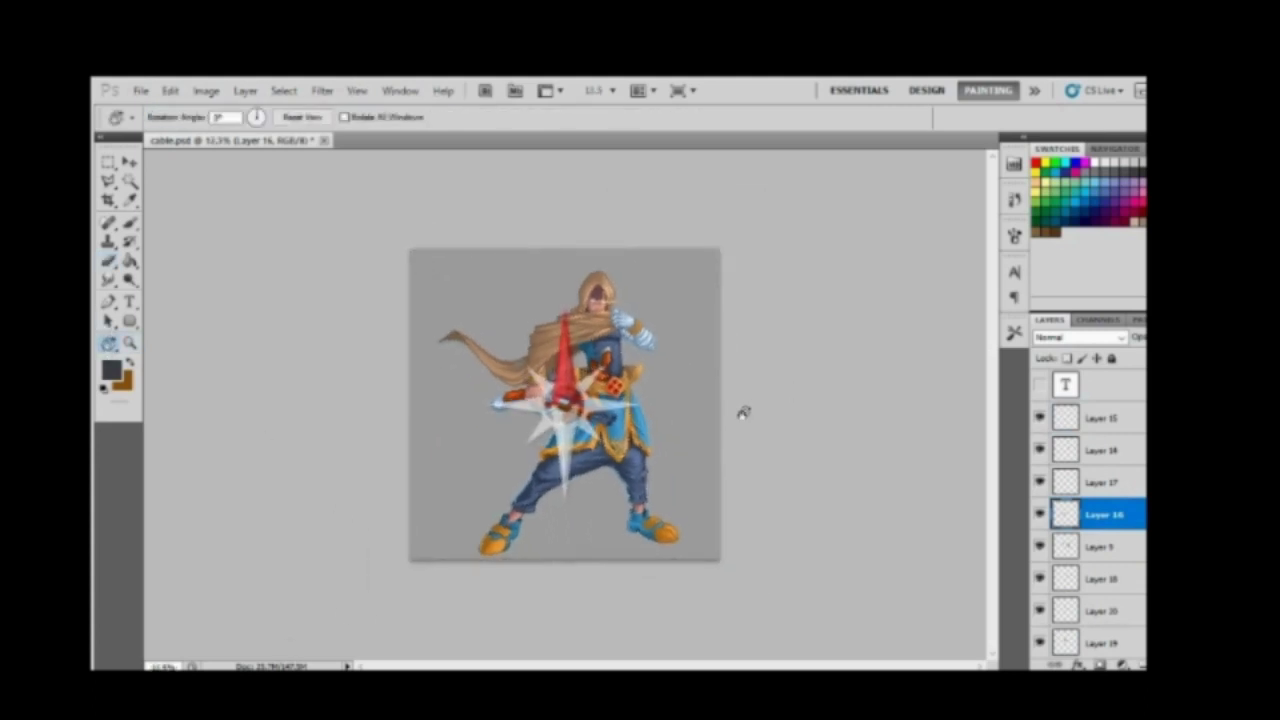
click(737, 408)
alt+click(622, 418)
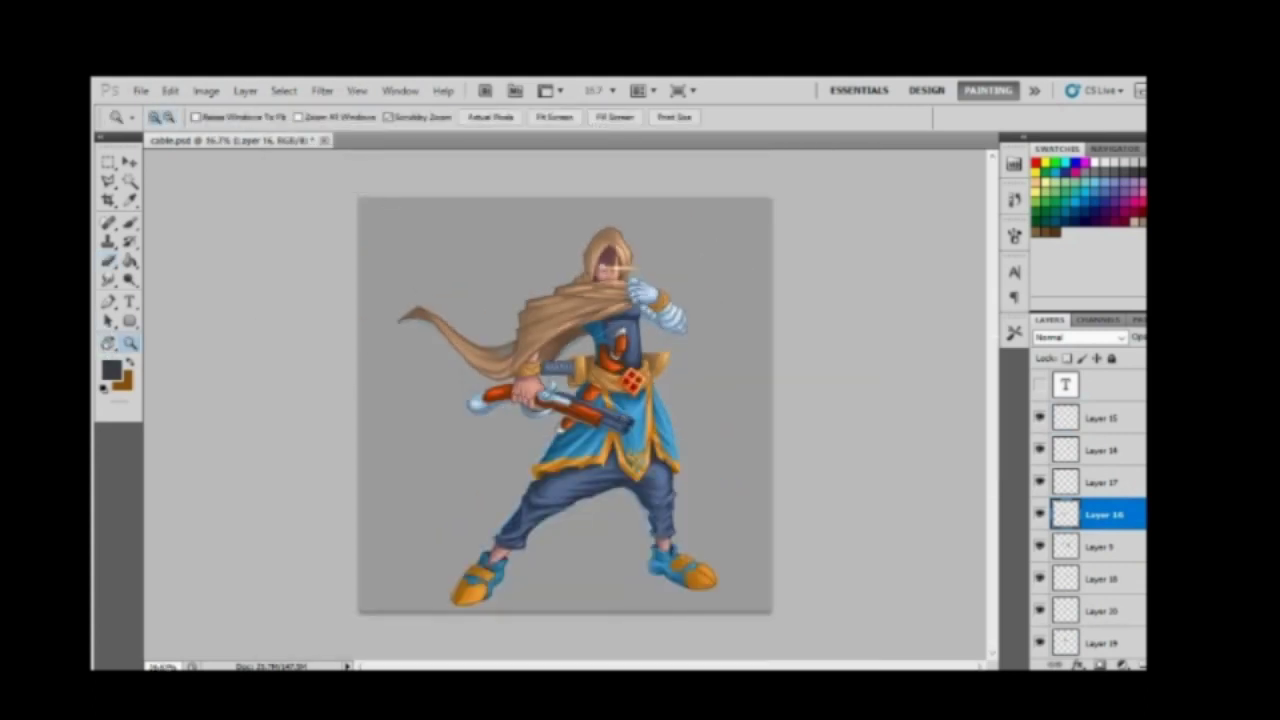
click(141, 90)
click(151, 328)
Step: Add a new layer beneath the base colours and pick a mid grey
click(535, 332)
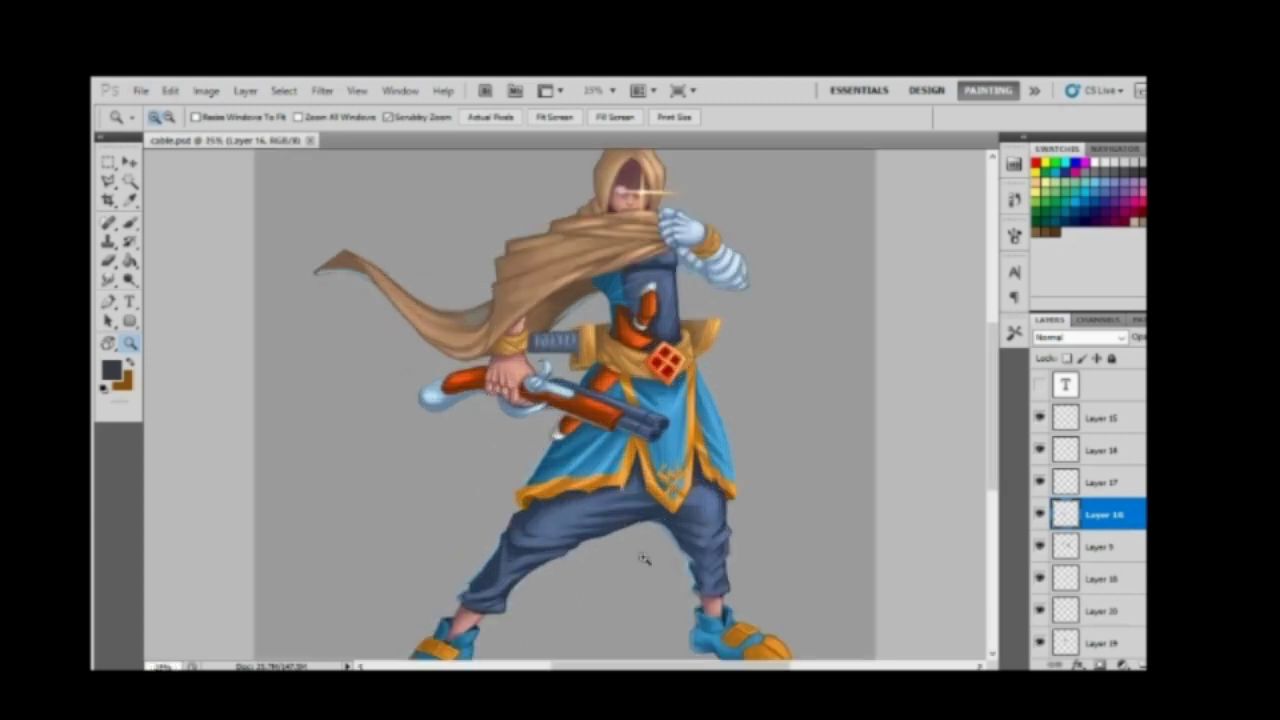
scroll(1090, 520, down, 3)
click(1100, 645)
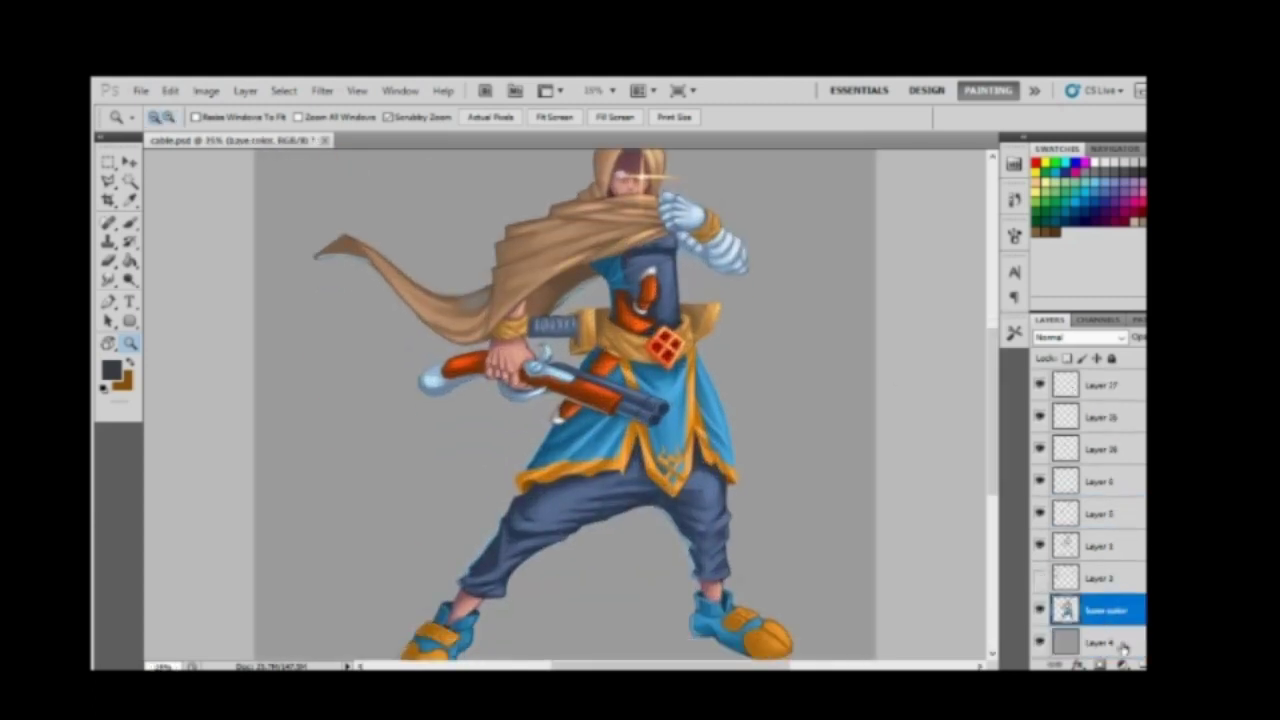
scroll(929, 543, down, 3)
key(i)
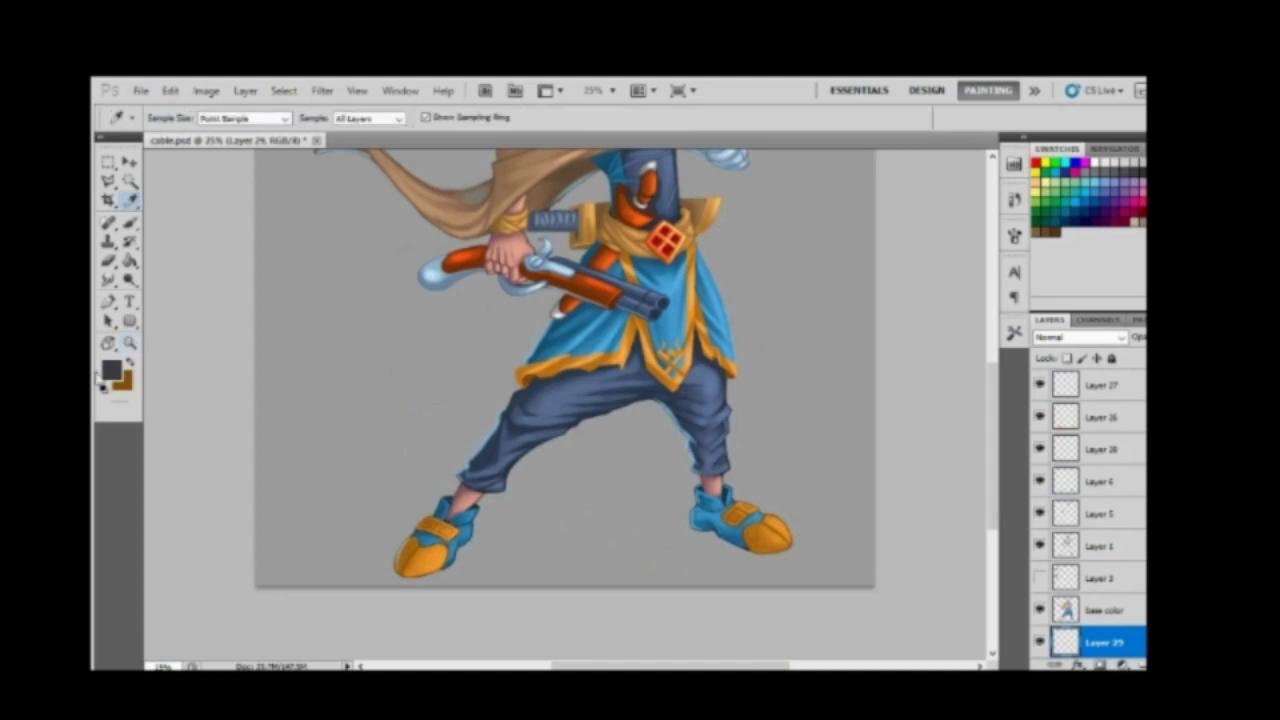
click(111, 370)
click(400, 450)
click(1100, 288)
Step: Paint a grey ground shadow under the feet with a large soft brush
key(b)
right_click(634, 270)
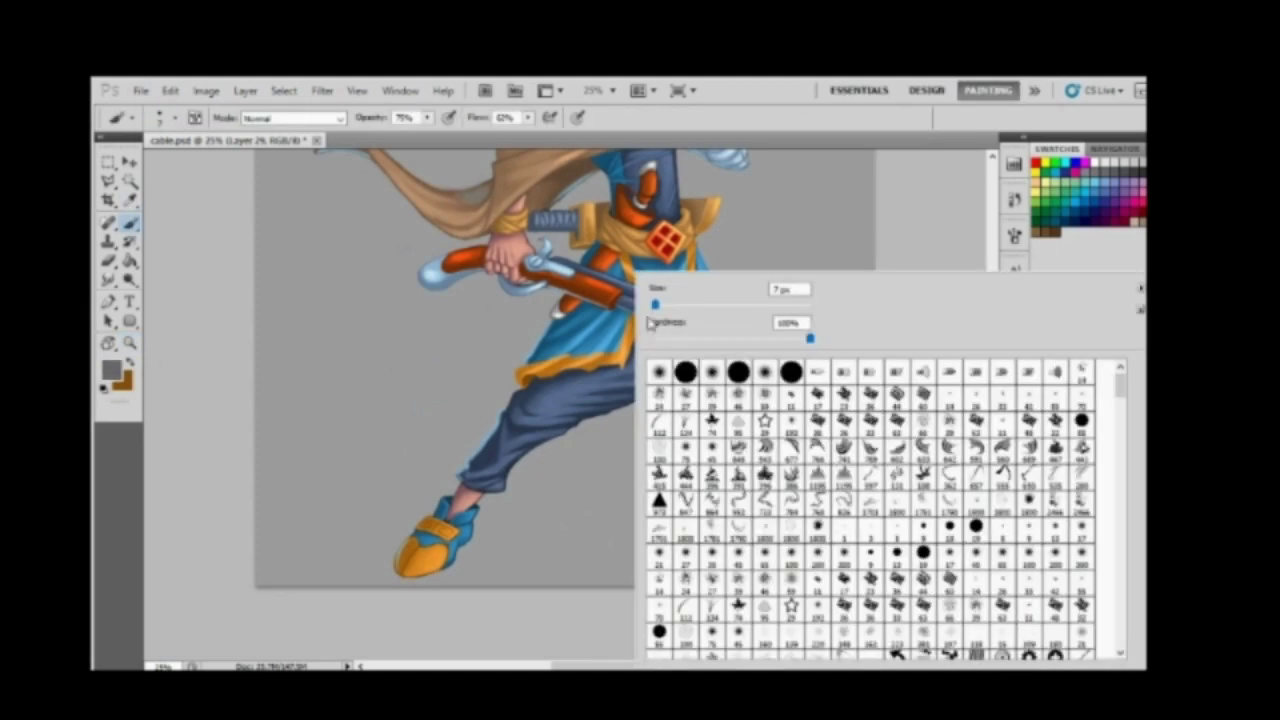
drag(690, 305, 676, 305)
mouse_move(630, 535)
mouse_down()
mouse_move(495, 545)
mouse_move(674, 537)
mouse_move(503, 532)
mouse_up()
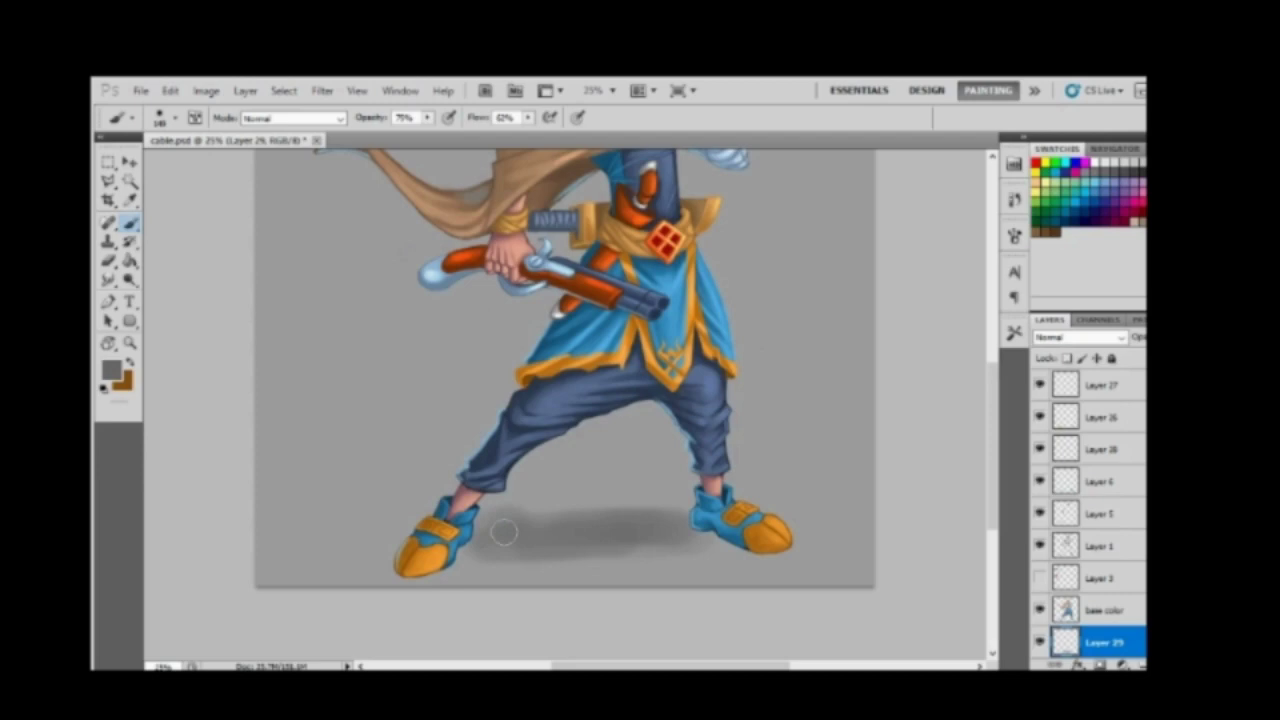
Step: Darken the shadow directly under the feet with a smaller brush
key(z)
click(530, 510)
key(b)
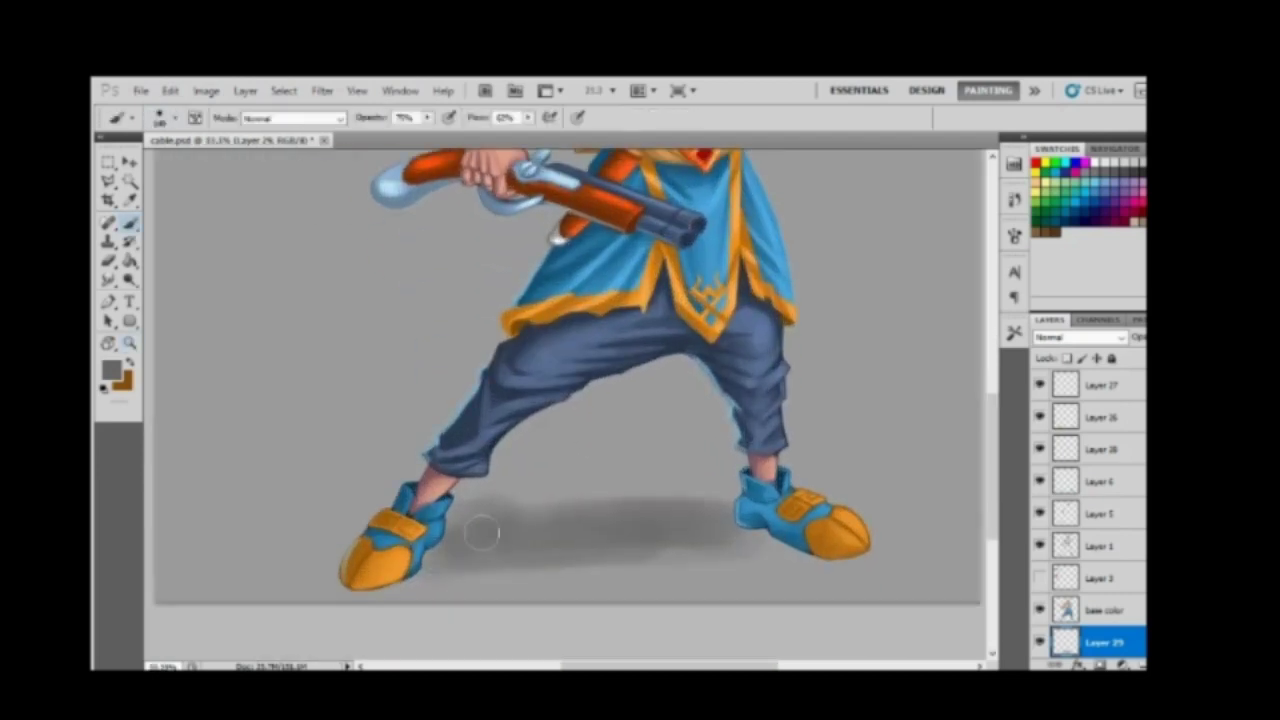
right_click(700, 278)
drag(804, 303, 768, 303)
key(Return)
mouse_move(745, 540)
mouse_down()
mouse_move(491, 509)
mouse_move(575, 492)
mouse_up()
Step: Paint dark shadow around the left-hand foot, then view the whole figure
key(z)
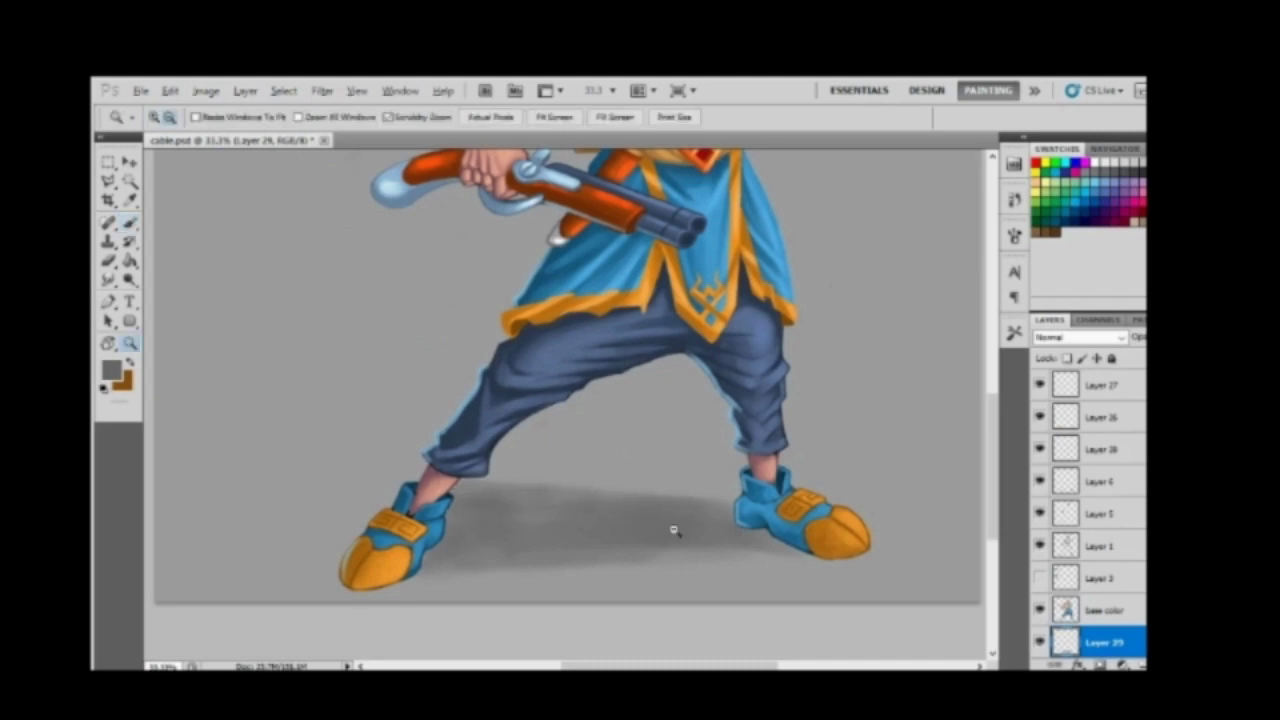
alt+click(621, 561)
key(b)
mouse_move(450, 585)
mouse_down()
mouse_move(414, 586)
mouse_move(386, 614)
mouse_move(366, 571)
mouse_up()
alt+click(344, 564)
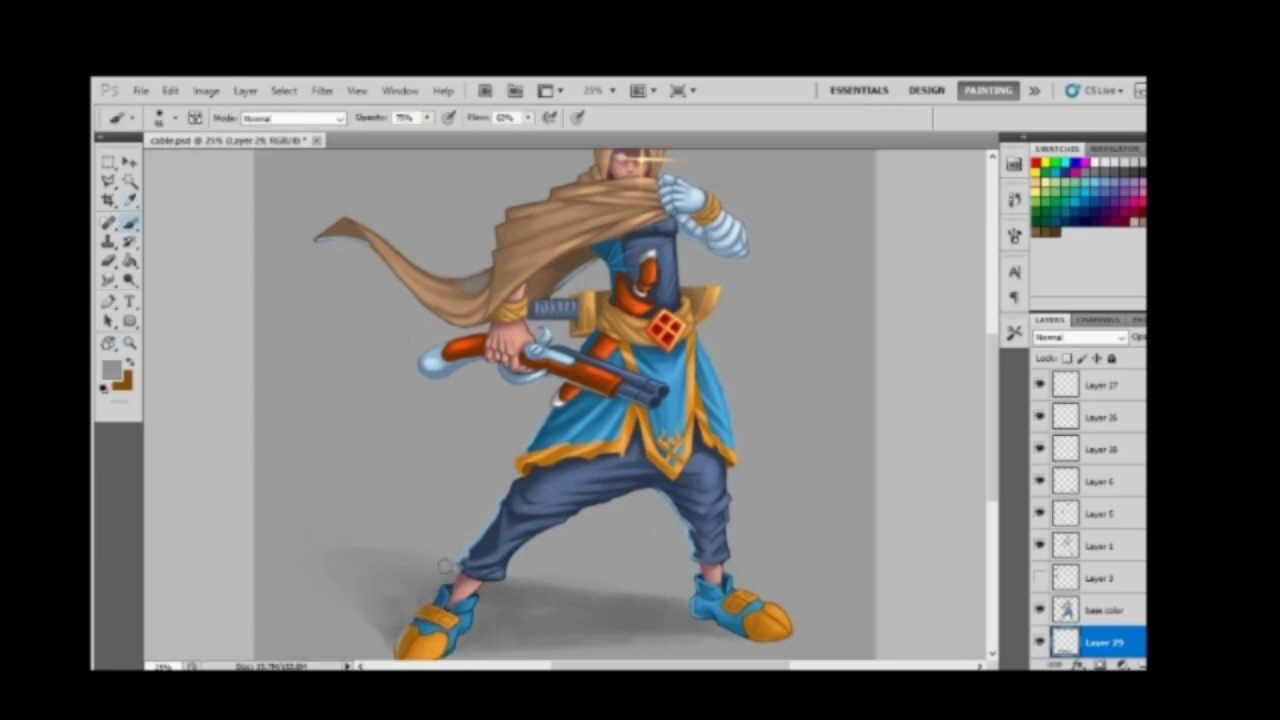
key(z)
alt+click(520, 583)
click(603, 543)
Step: Sample lighter and darker greys from the ground shadow beside the feet
key(i)
key(b)
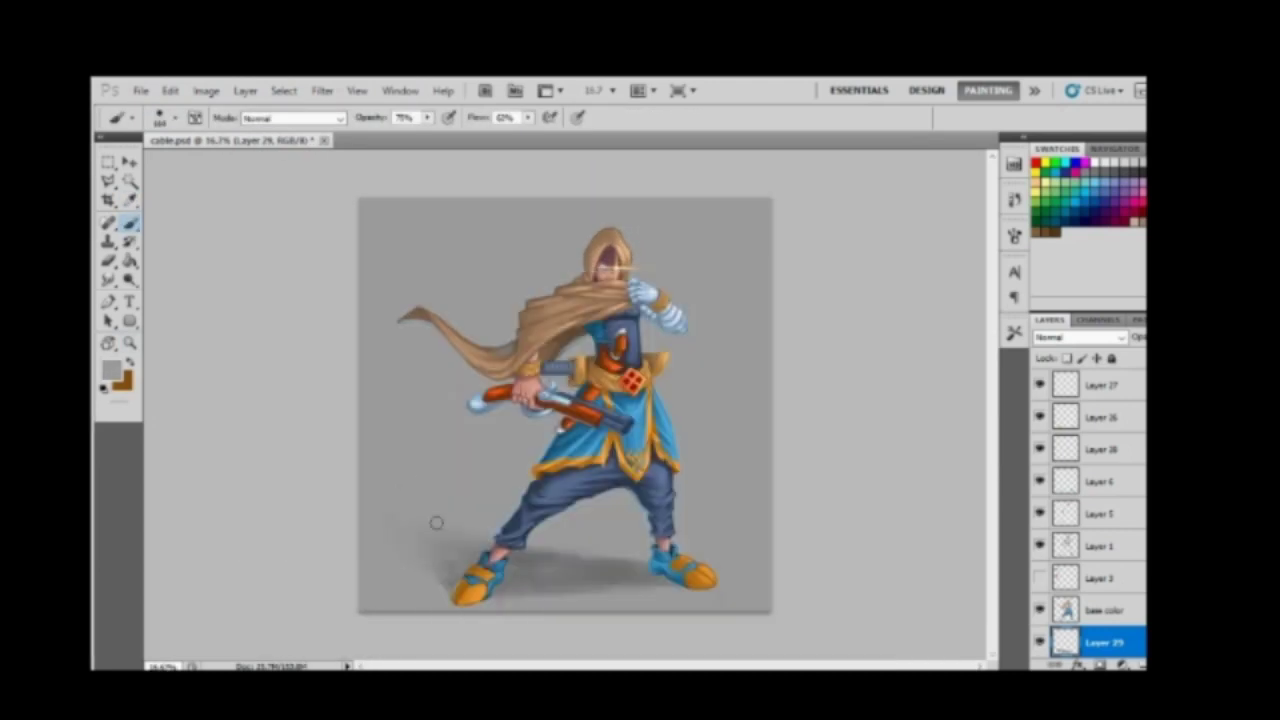
alt+click(428, 567)
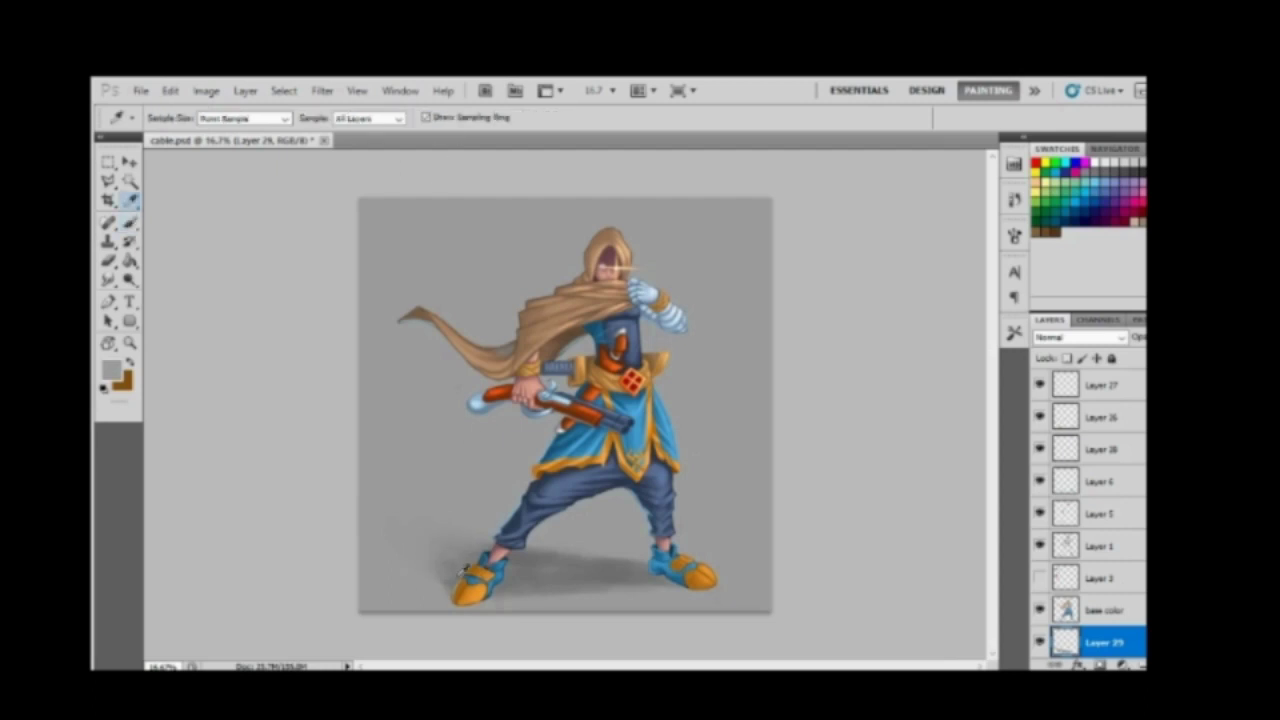
alt+click(436, 562)
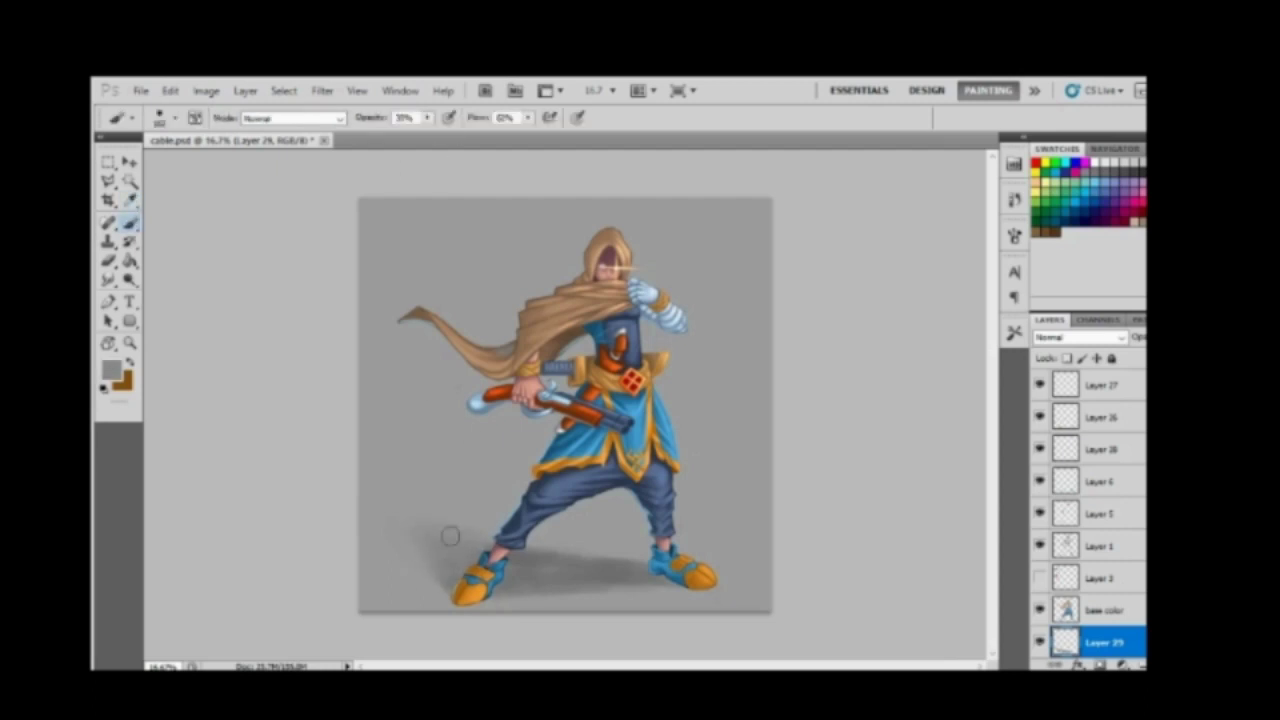
alt+click(525, 566)
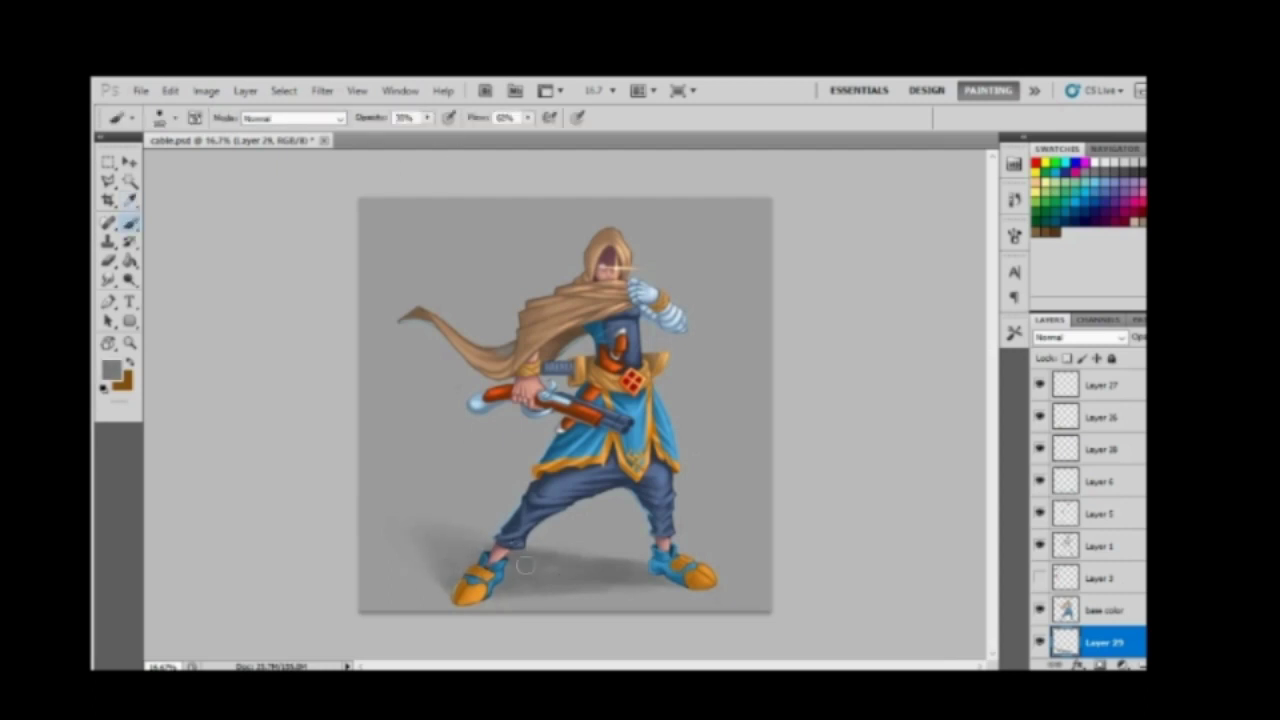
alt+click(638, 584)
Step: Set the duplicated background copy layer's blend mode to Hard Light
key(i)
key(alt+i)
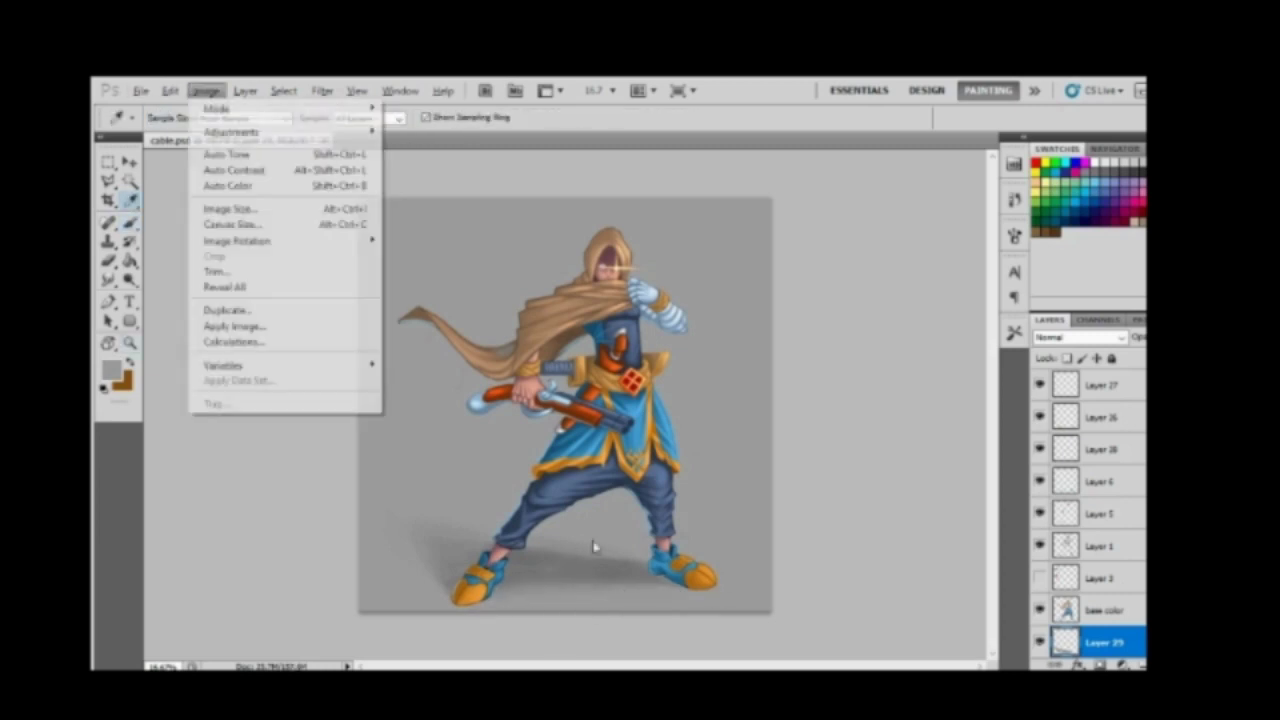
key(i)
key(Escape)
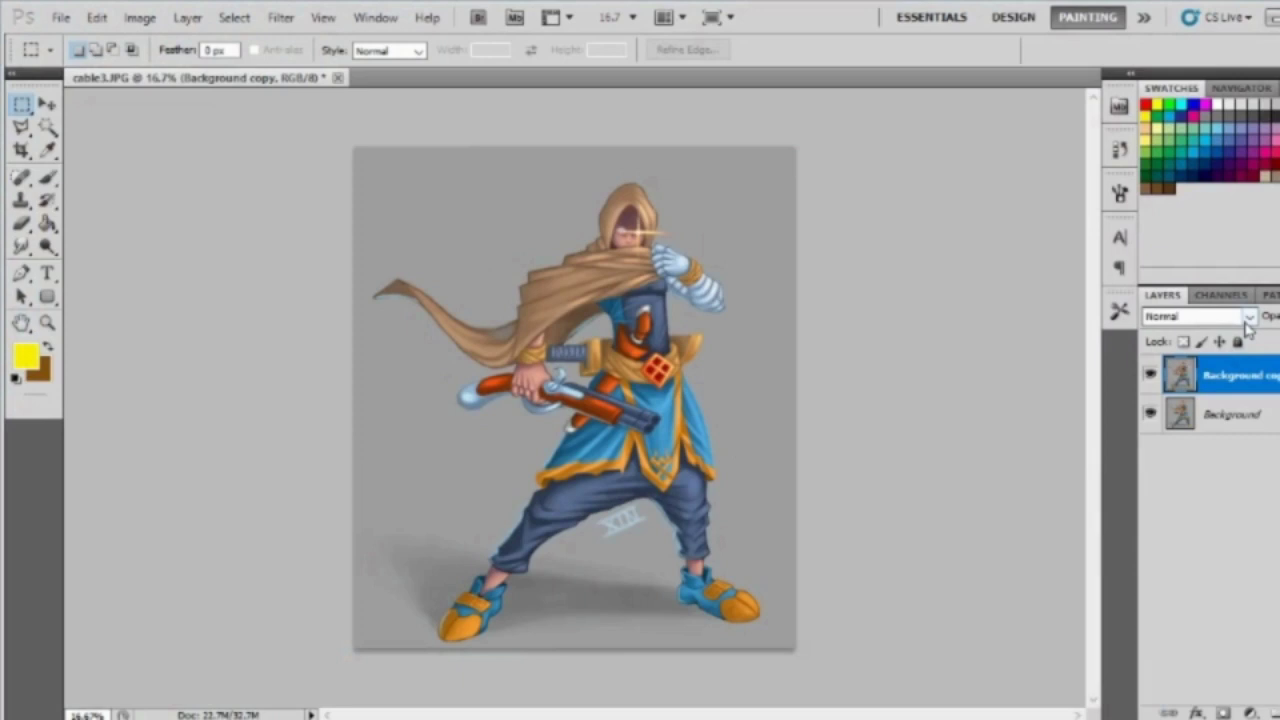
click(1248, 316)
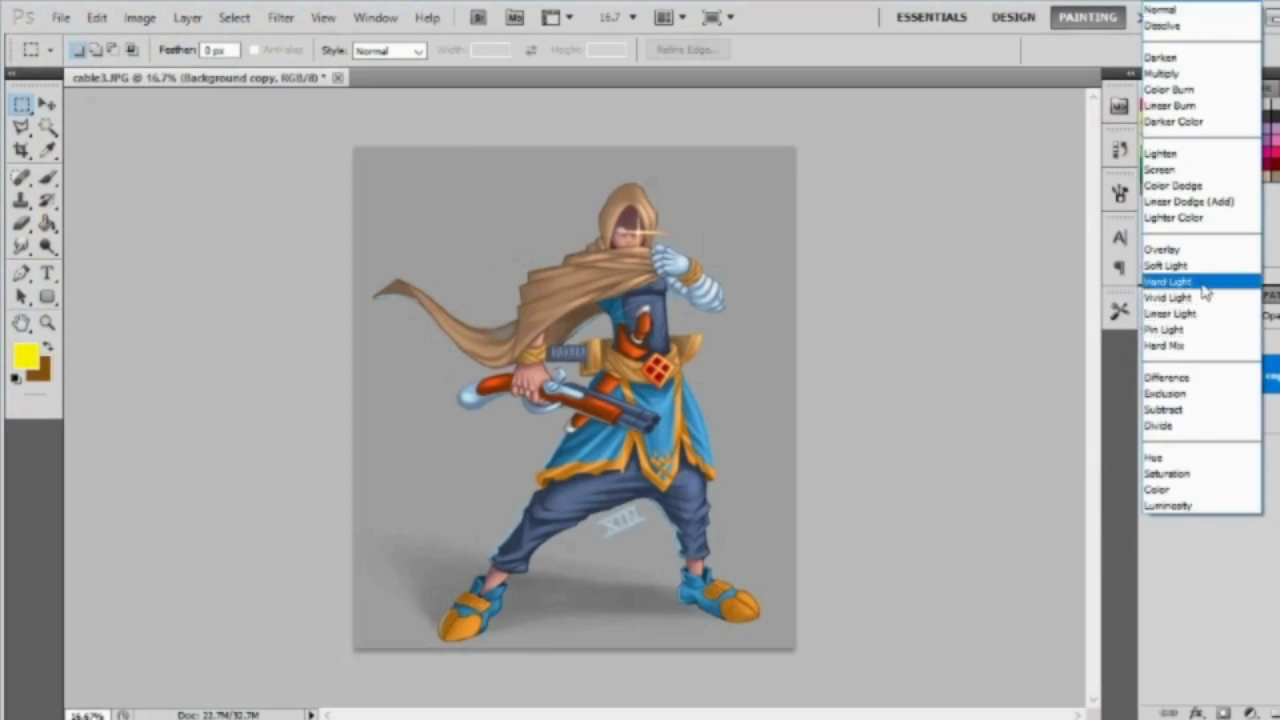
click(1190, 288)
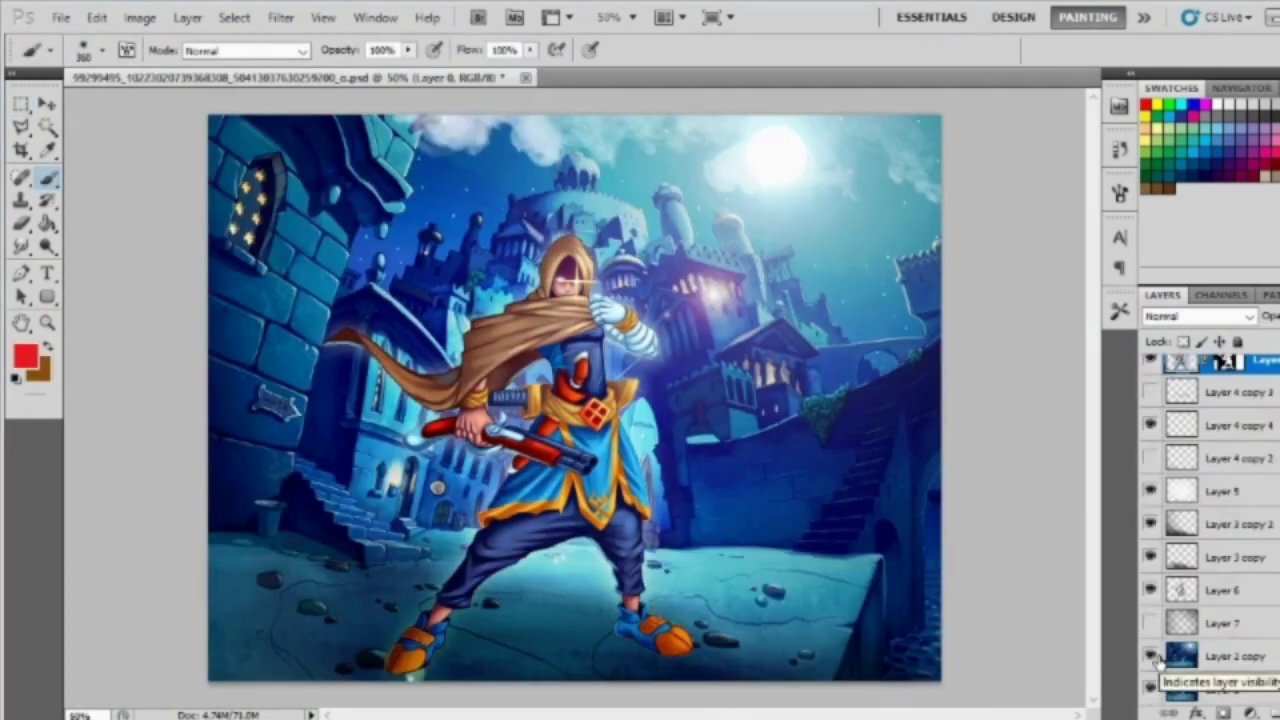
Step: Create Layer 8 and set the red brush to 71% opacity
click(1150, 689)
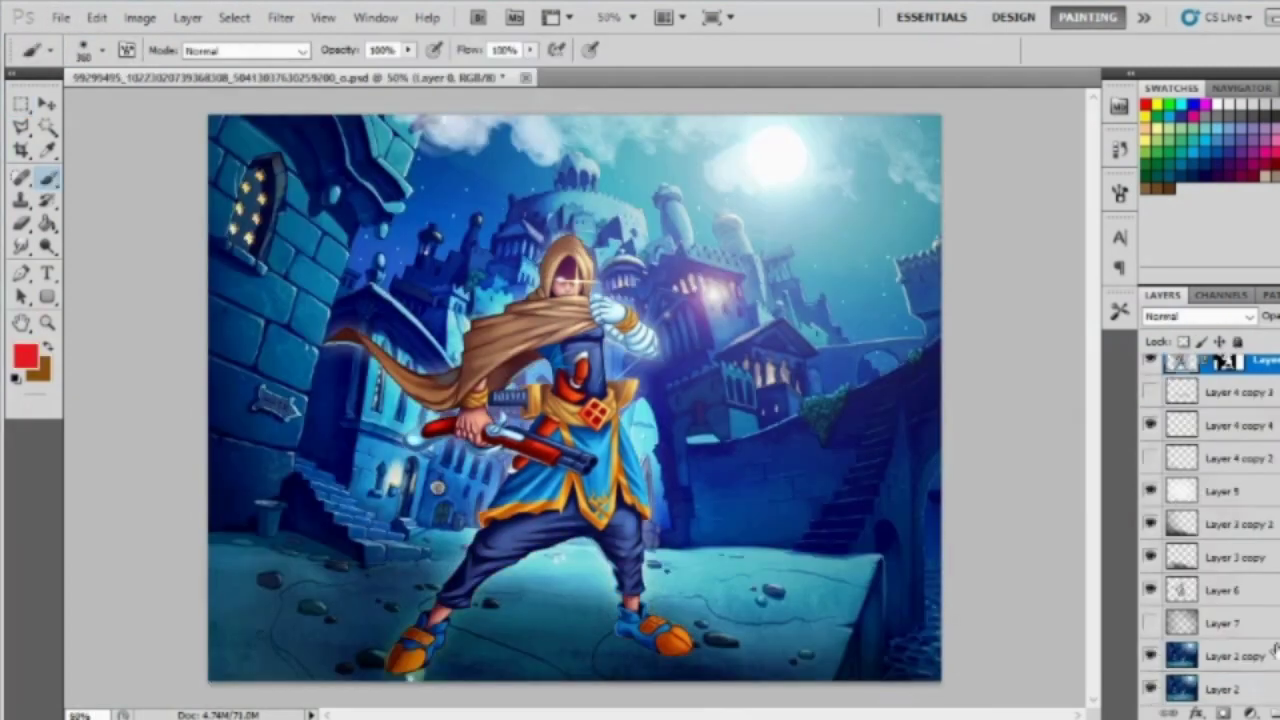
click(1236, 524)
key(ctrl+shift+alt+e)
click(1150, 524)
click(1150, 524)
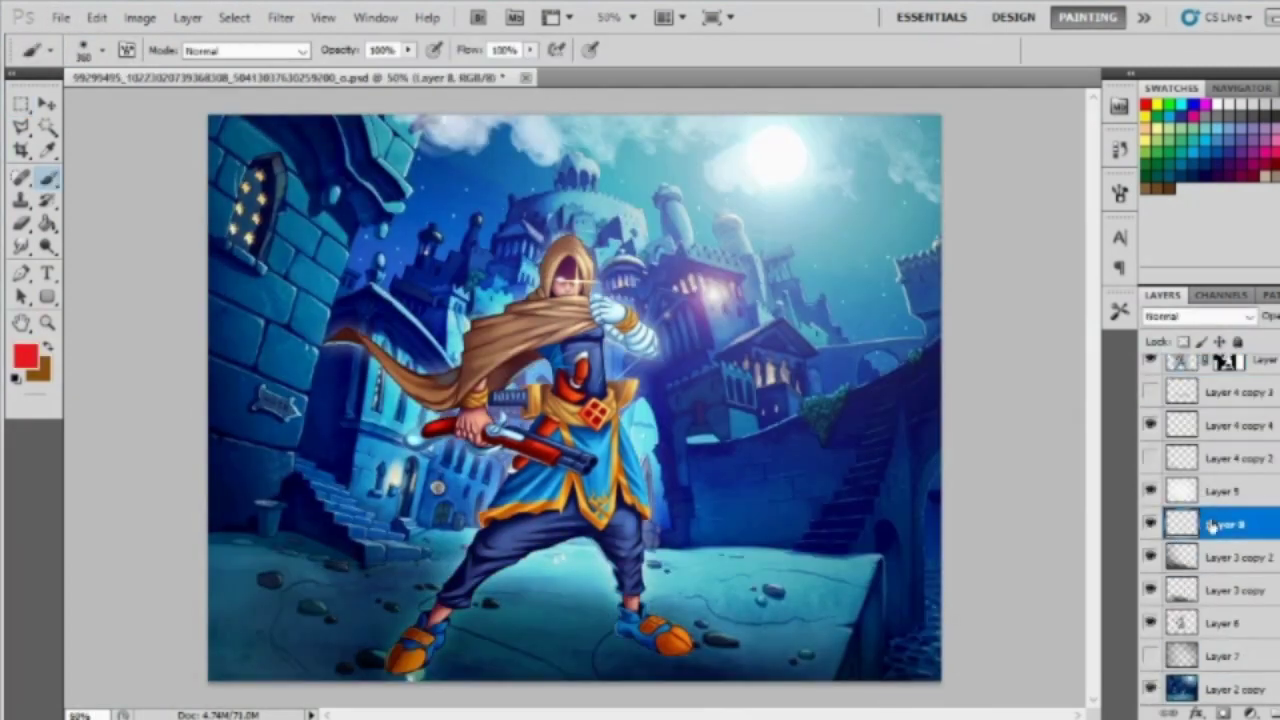
key(7)
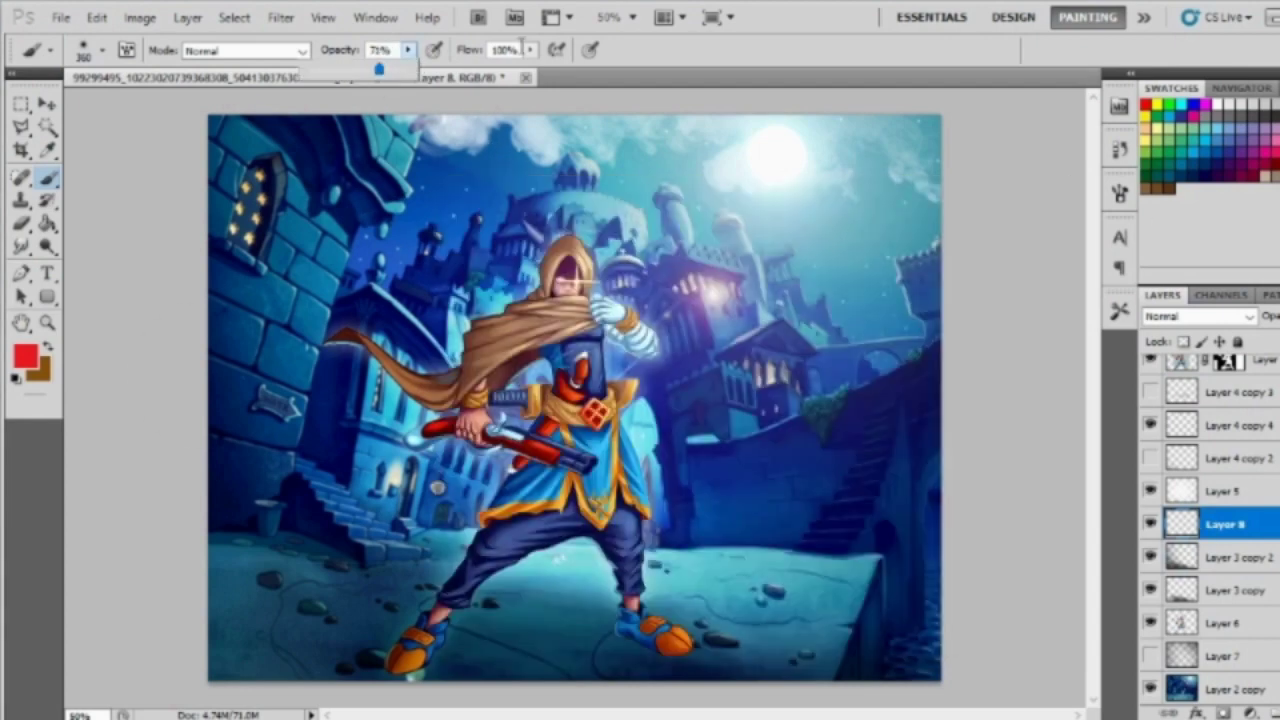
key(1)
right_click(215, 437)
key(Return)
Step: Paint red over the left wall and street bottom, erasing and repainting the wash
mouse_move(243, 329)
mouse_down()
mouse_move(271, 614)
mouse_move(240, 640)
mouse_move(218, 588)
mouse_up()
key(F5)
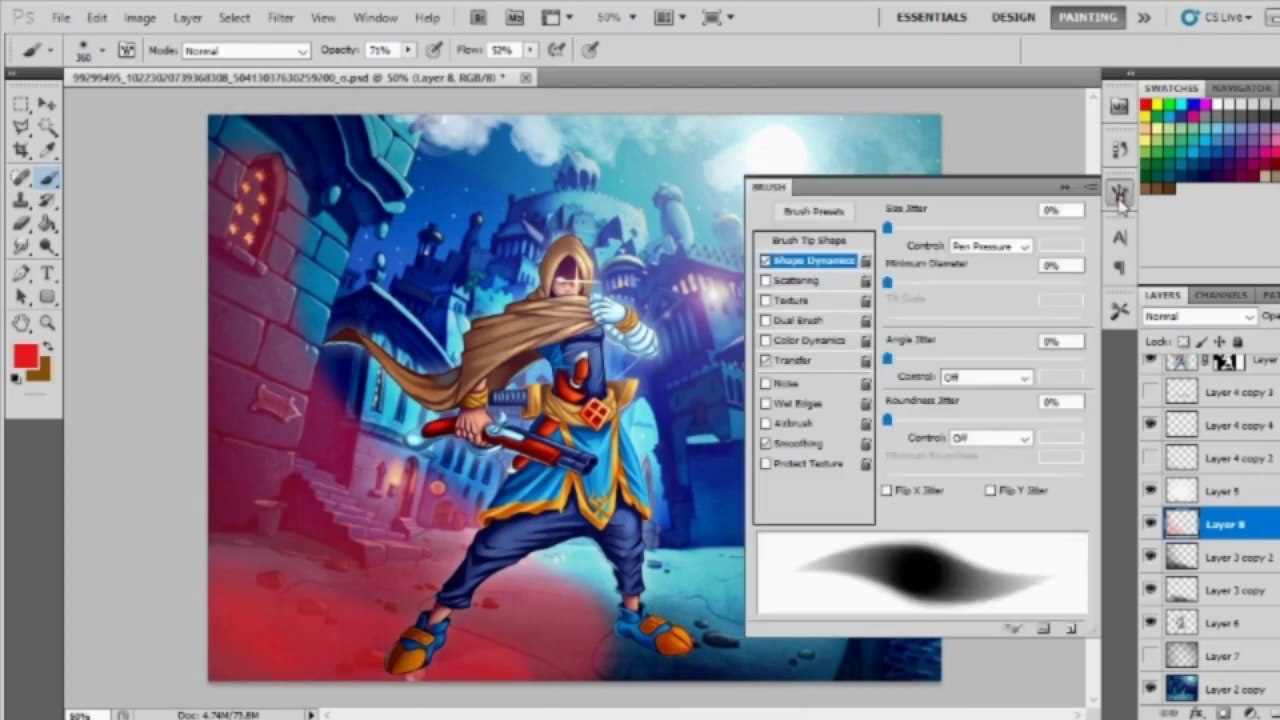
key(F5)
key(e)
drag(271, 229, 335, 340)
key(b)
key(F5)
key(F5)
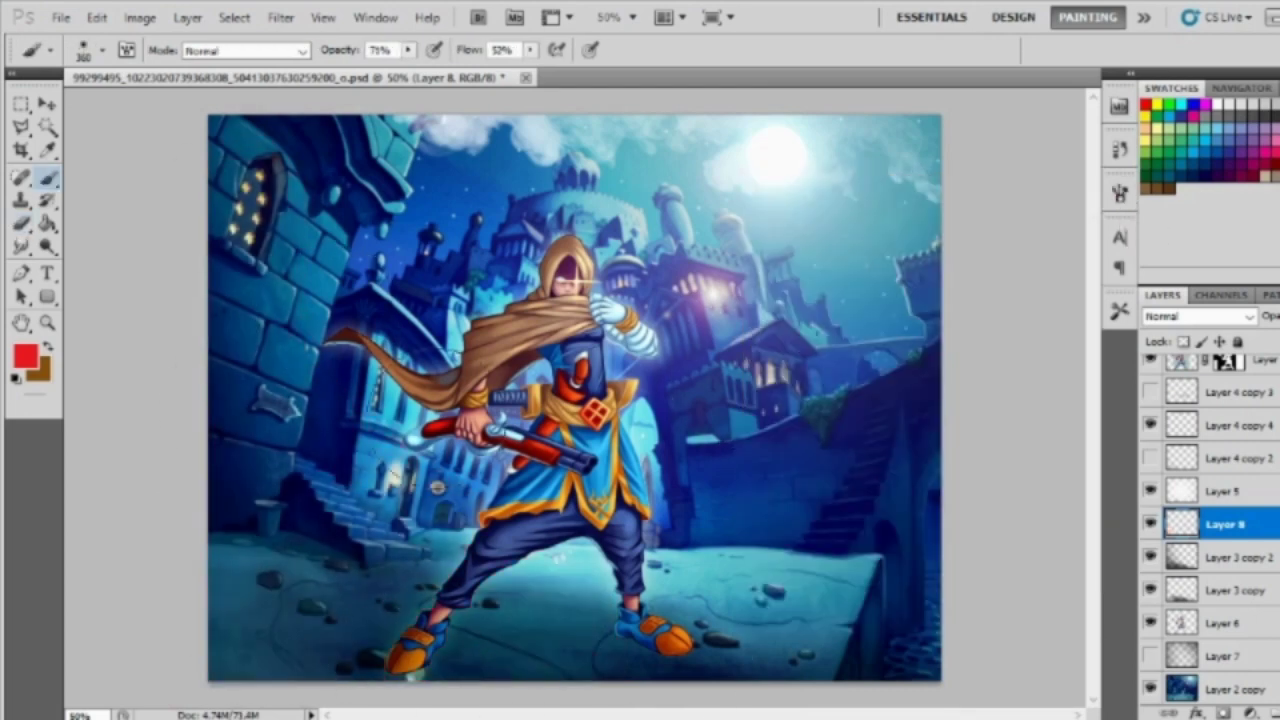
mouse_move(240, 230)
mouse_down()
mouse_move(206, 594)
mouse_move(620, 660)
mouse_up()
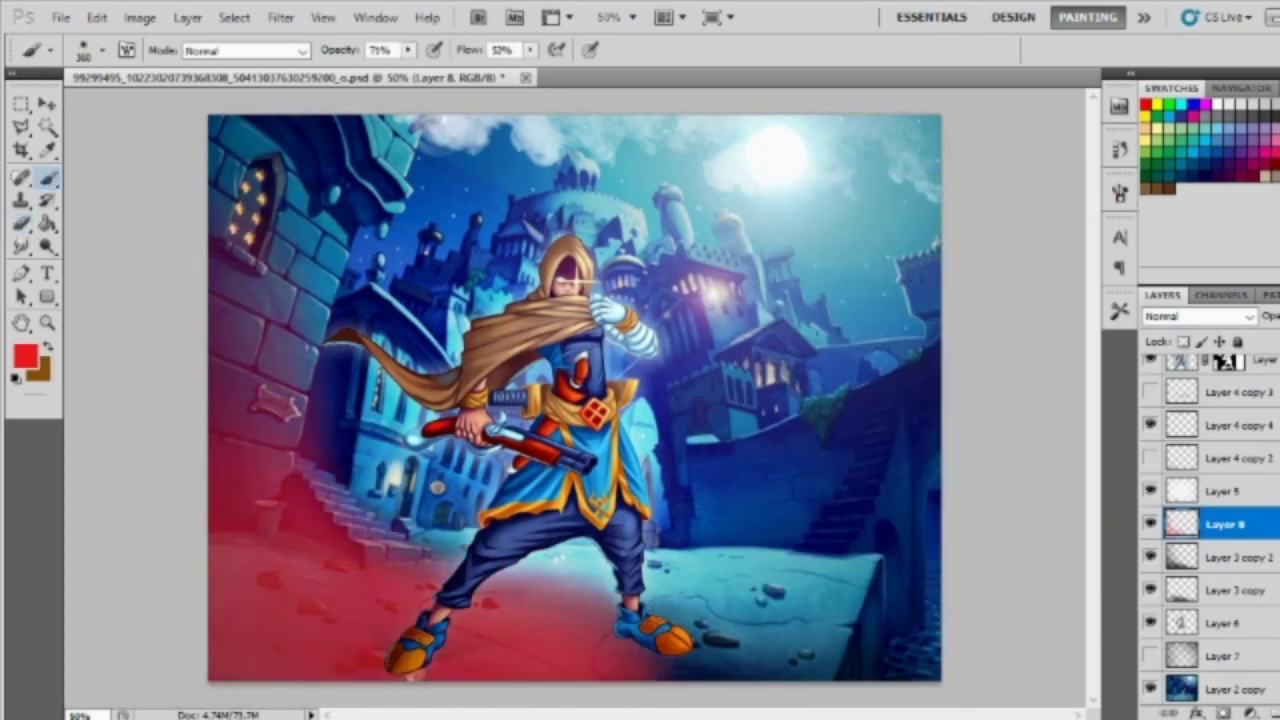
Step: Set the red layer to Color Dodge and erase part of the bottom wash
click(1197, 316)
click(1172, 186)
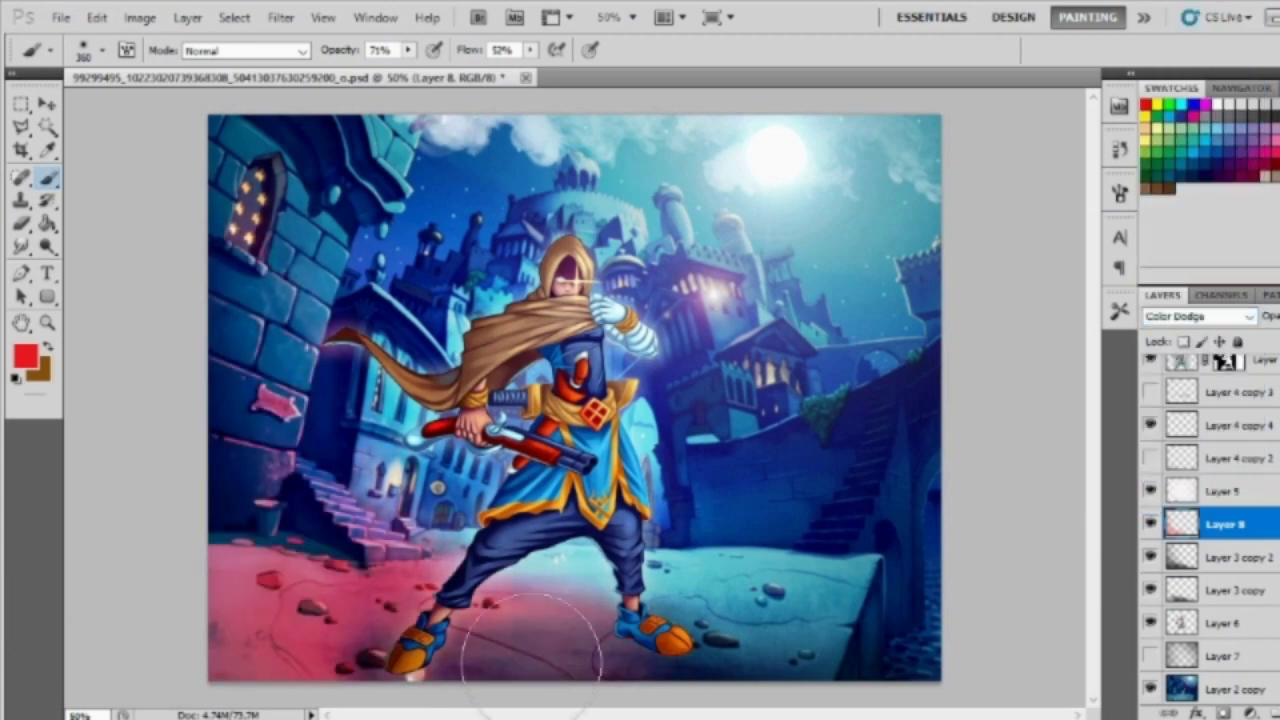
key(e)
mouse_move(600, 640)
mouse_down()
mouse_move(380, 535)
mouse_move(230, 640)
mouse_up()
key(b)
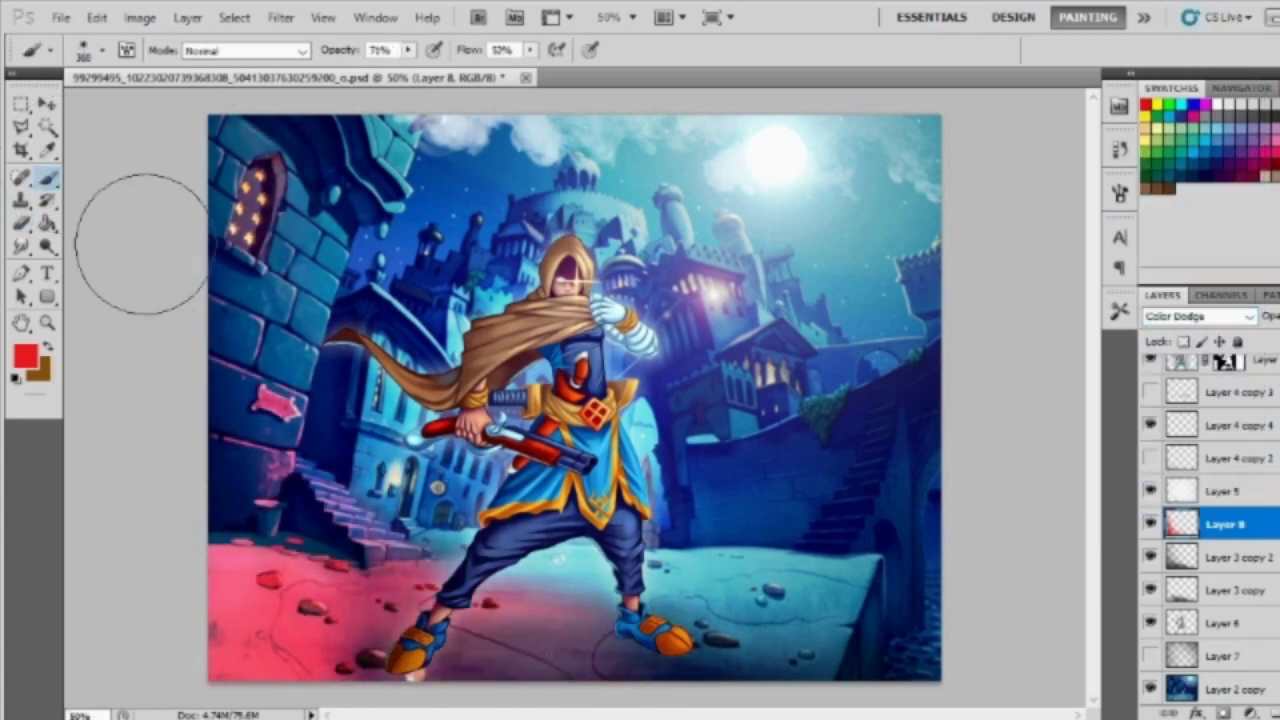
Step: Add Layer 9 above Layer 8
click(61, 17)
key(Escape)
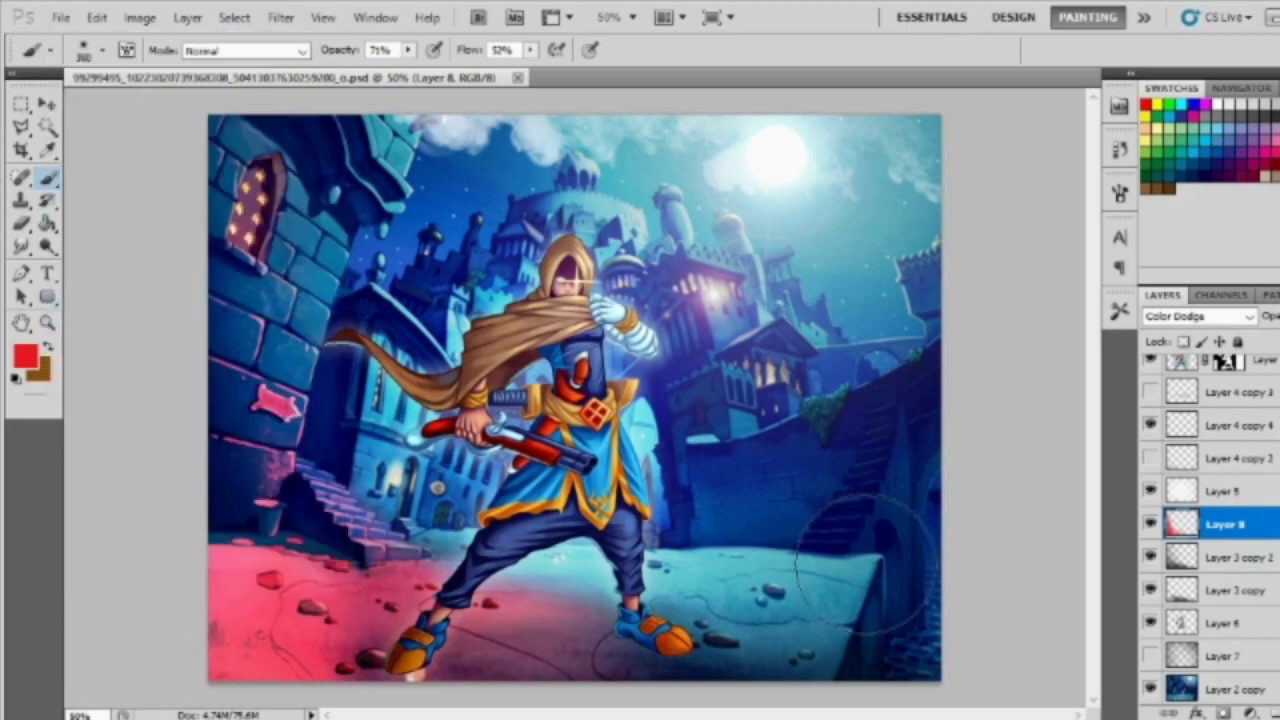
key(ctrl+shift+alt+n)
right_click(445, 547)
Step: Set up a small 14 px hard brush at 74% flow, zoomed in on the torso
text(14)
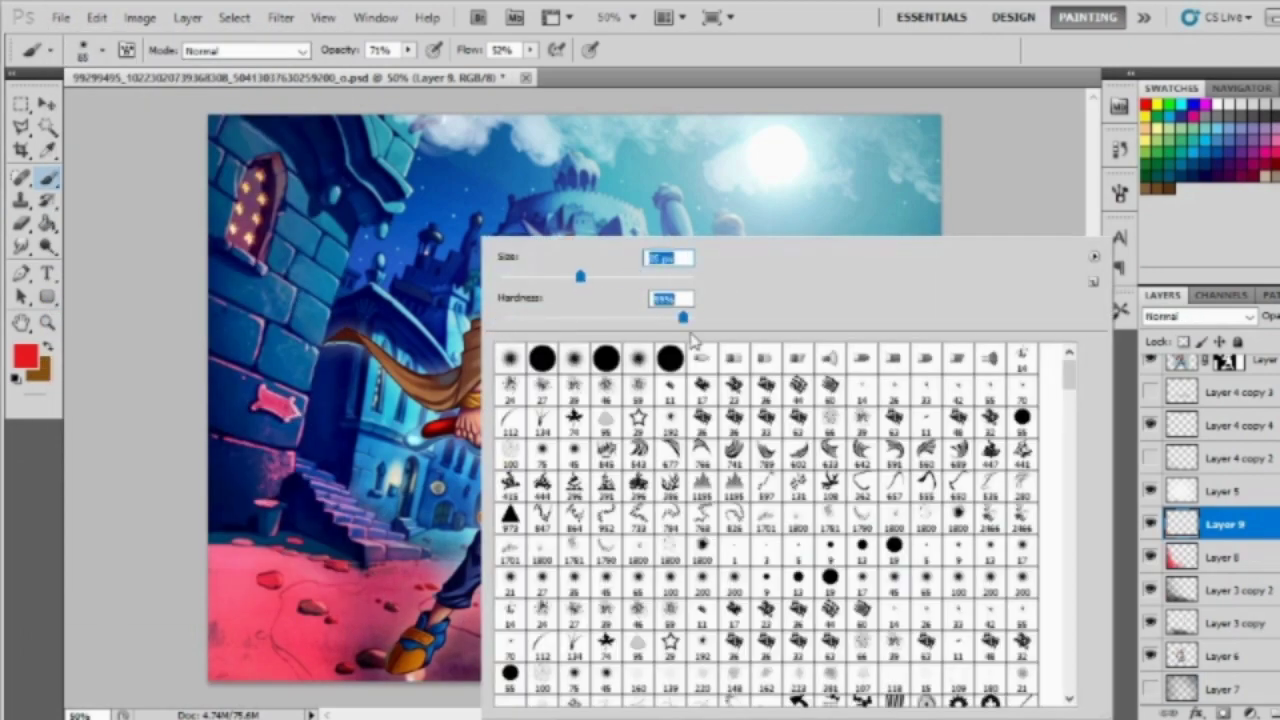
key(Return)
key(ctrl+plus)
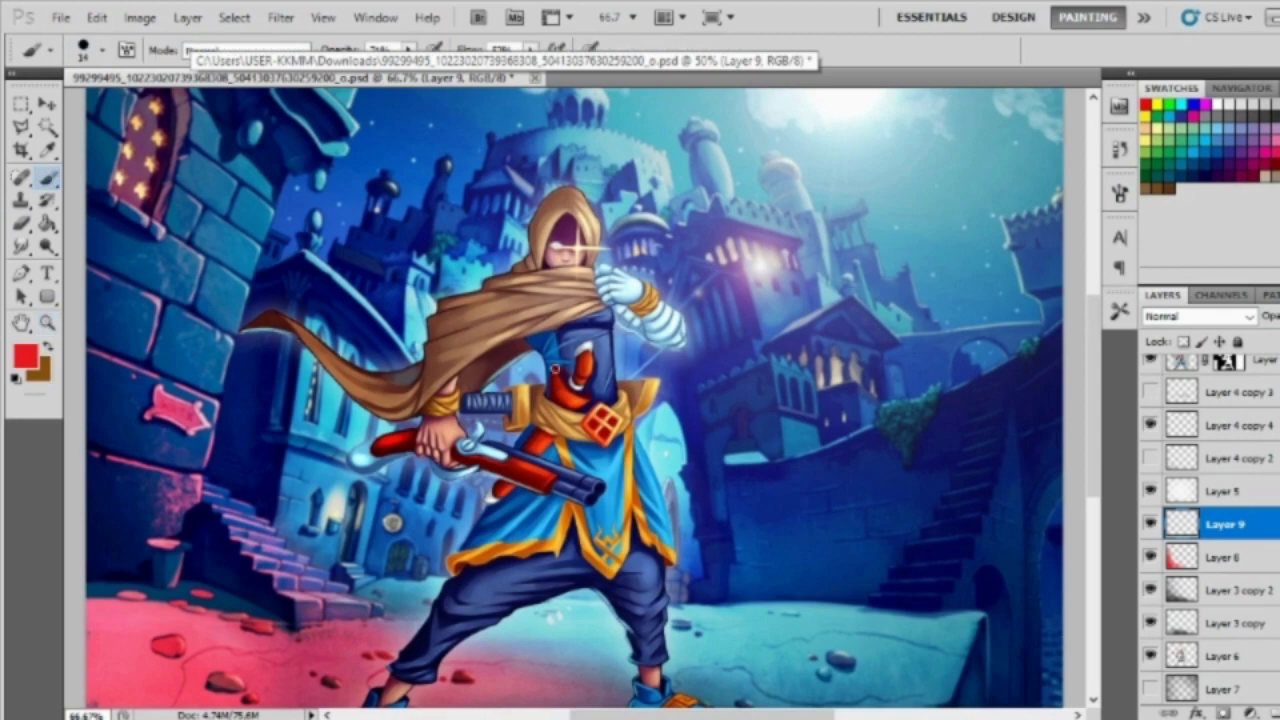
key(ctrl+plus)
right_click(601, 280)
key(Return)
key(shift+7)
key(shift+4)
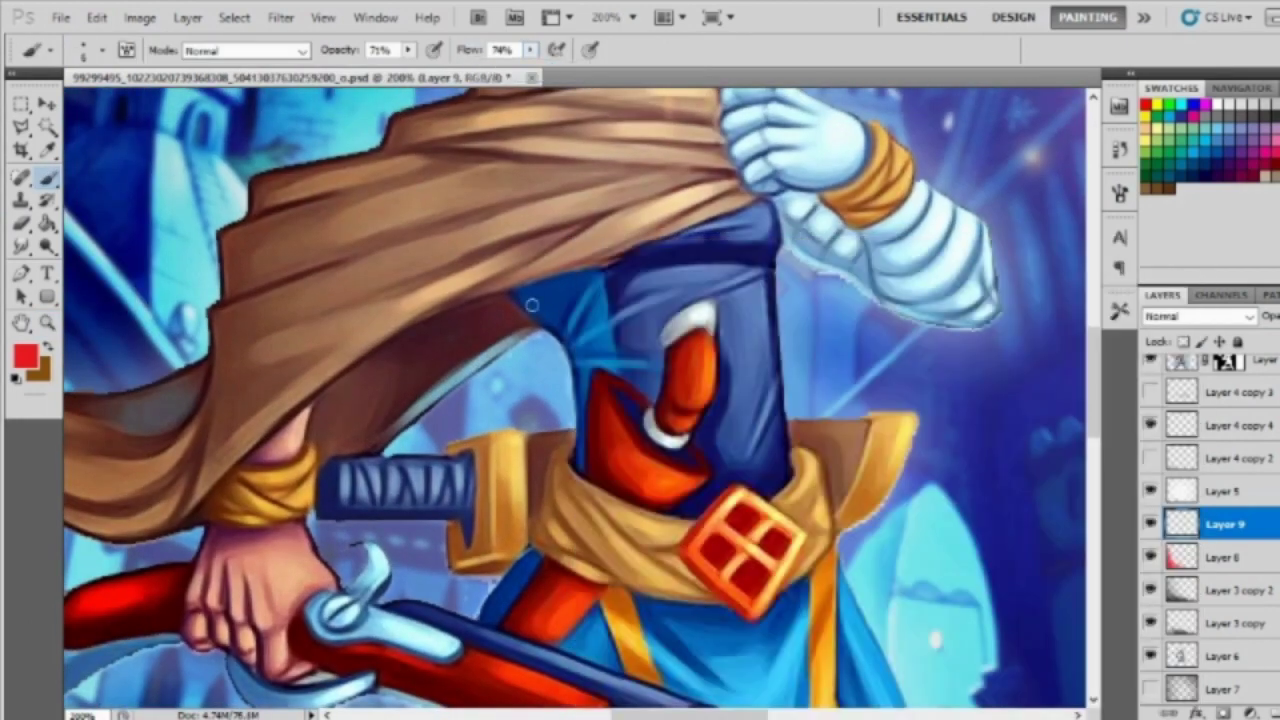
Step: Move Layer 9 above Layer 4 and paint a thin red line along the cloak edge
drag(1215, 522, 1215, 395)
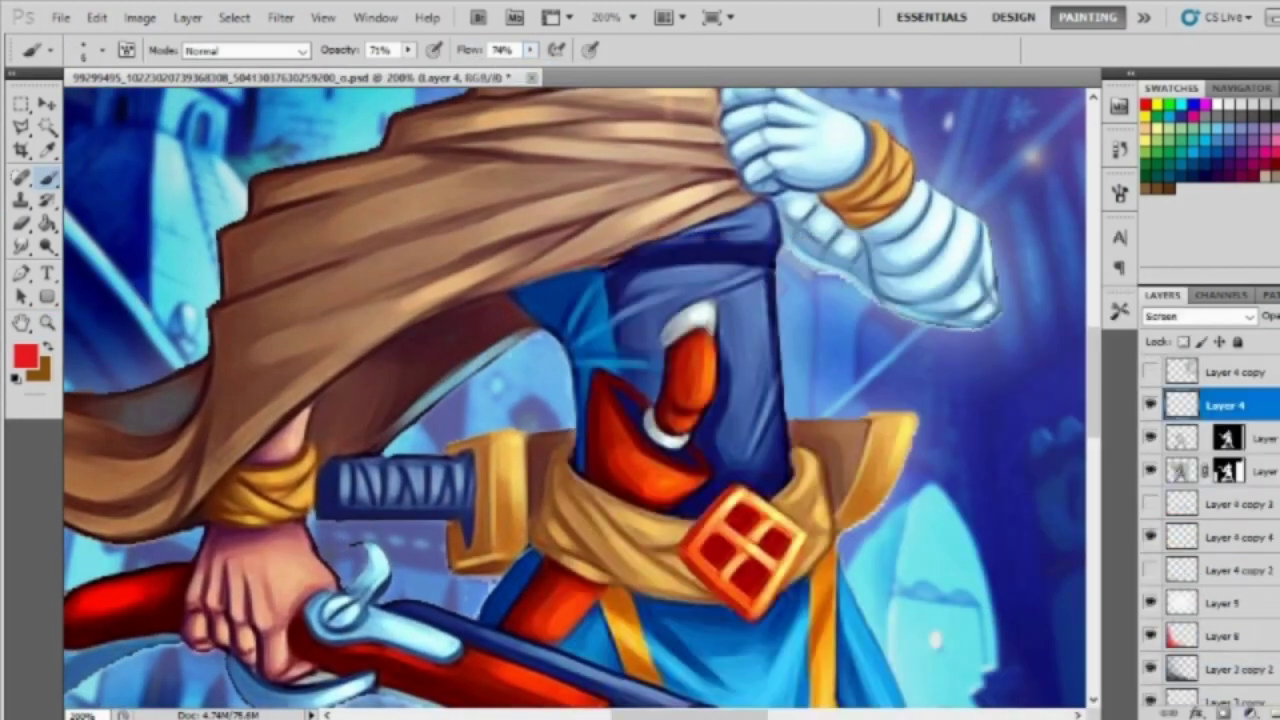
drag(523, 294, 575, 428)
key(z)
key(ctrl+0)
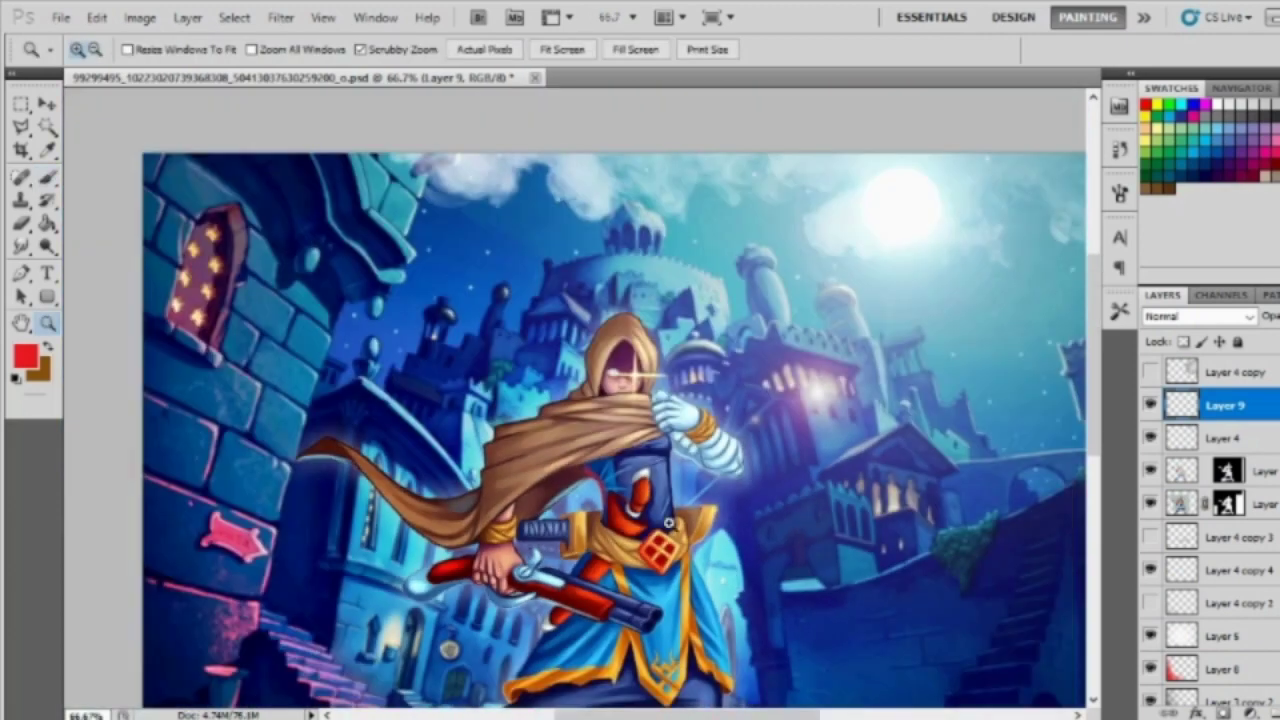
key(ctrl+plus)
key(ctrl+plus)
key(e)
Step: Resize the eraser, then paint a red rim along the cloak edge in Color Dodge mode
right_click(765, 215)
drag(700, 277, 666, 277)
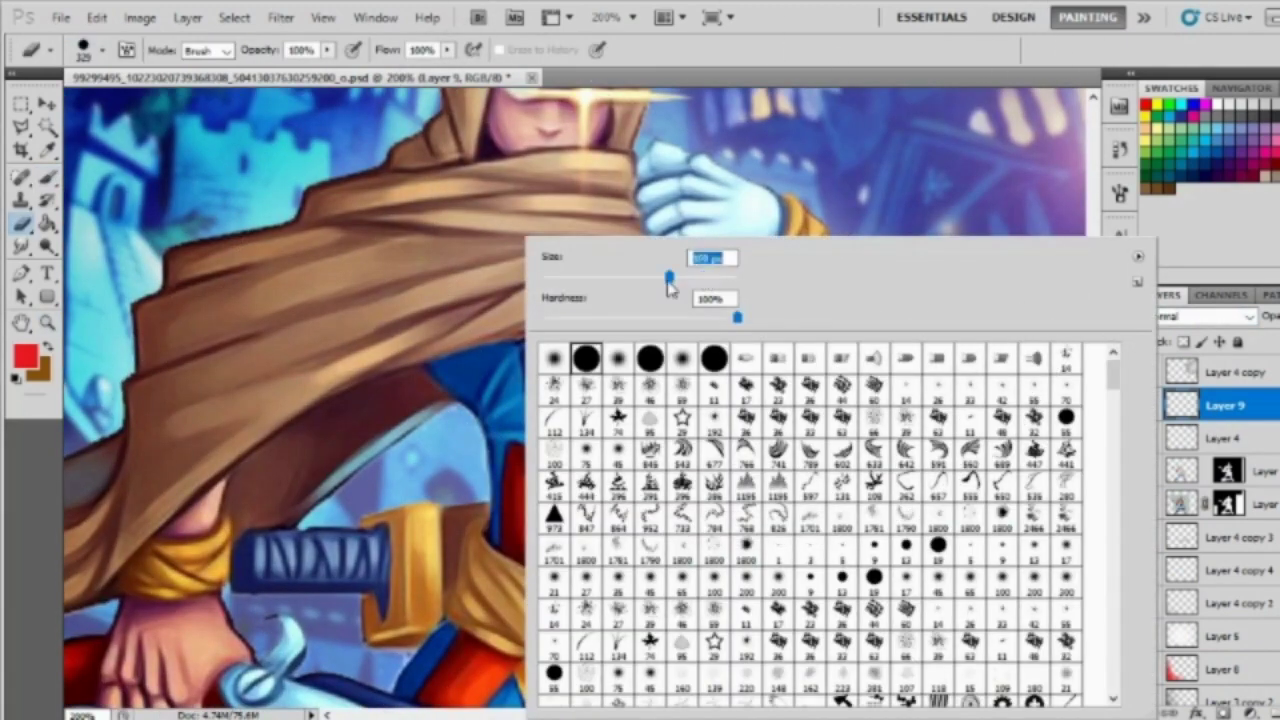
key(Return)
key(b)
click(245, 50)
click(213, 277)
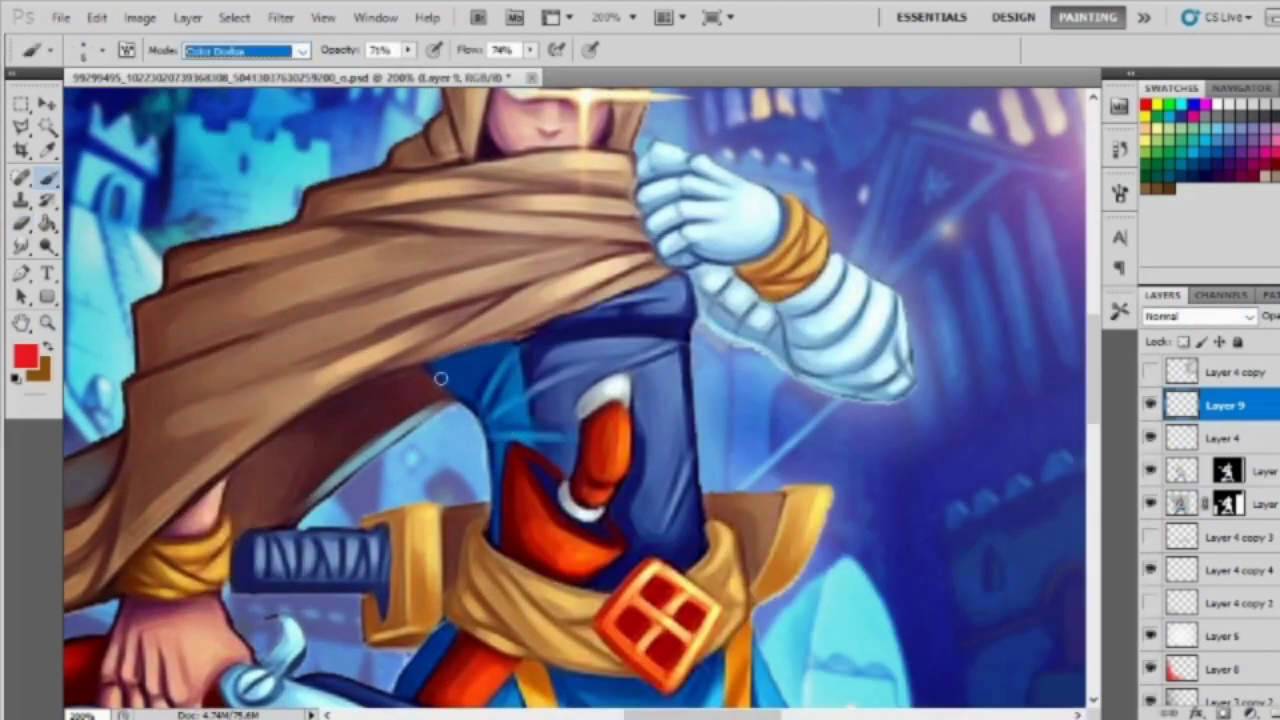
drag(440, 374, 490, 455)
Step: Shrink the brush and erase or touch up the red strokes along the coat edge
right_click(500, 316)
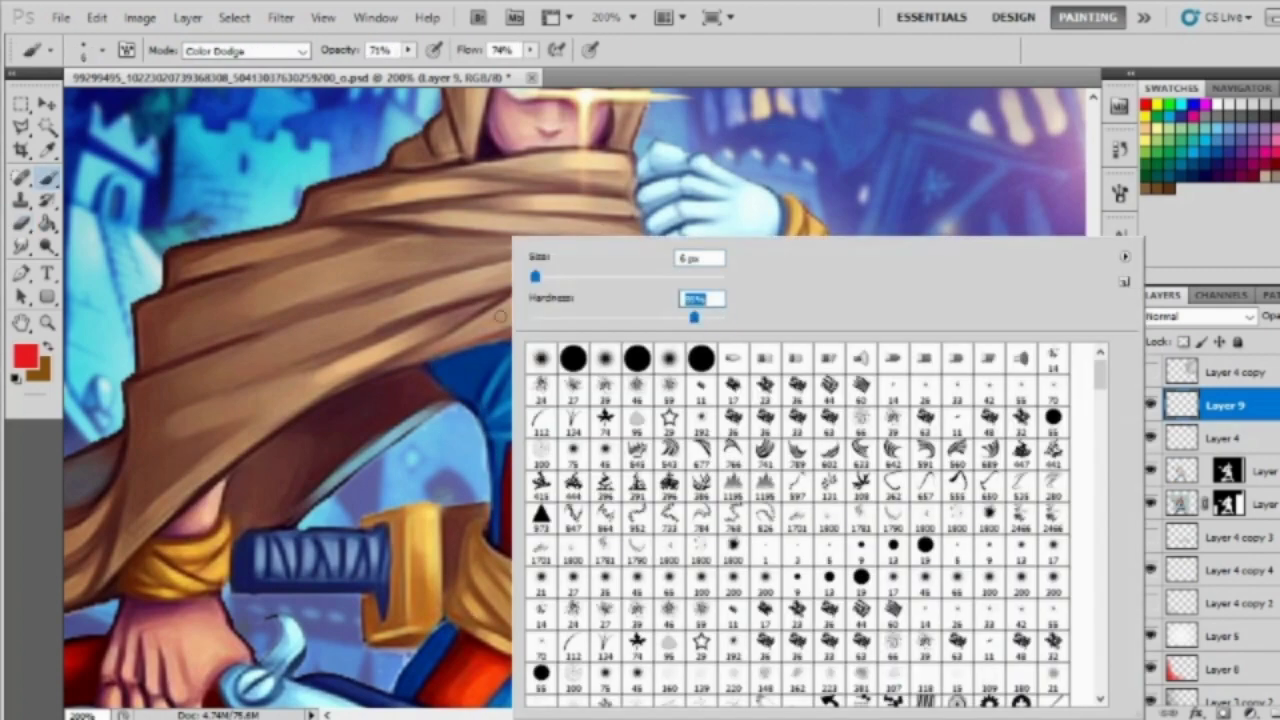
drag(535, 276, 590, 276)
key(Return)
key(e)
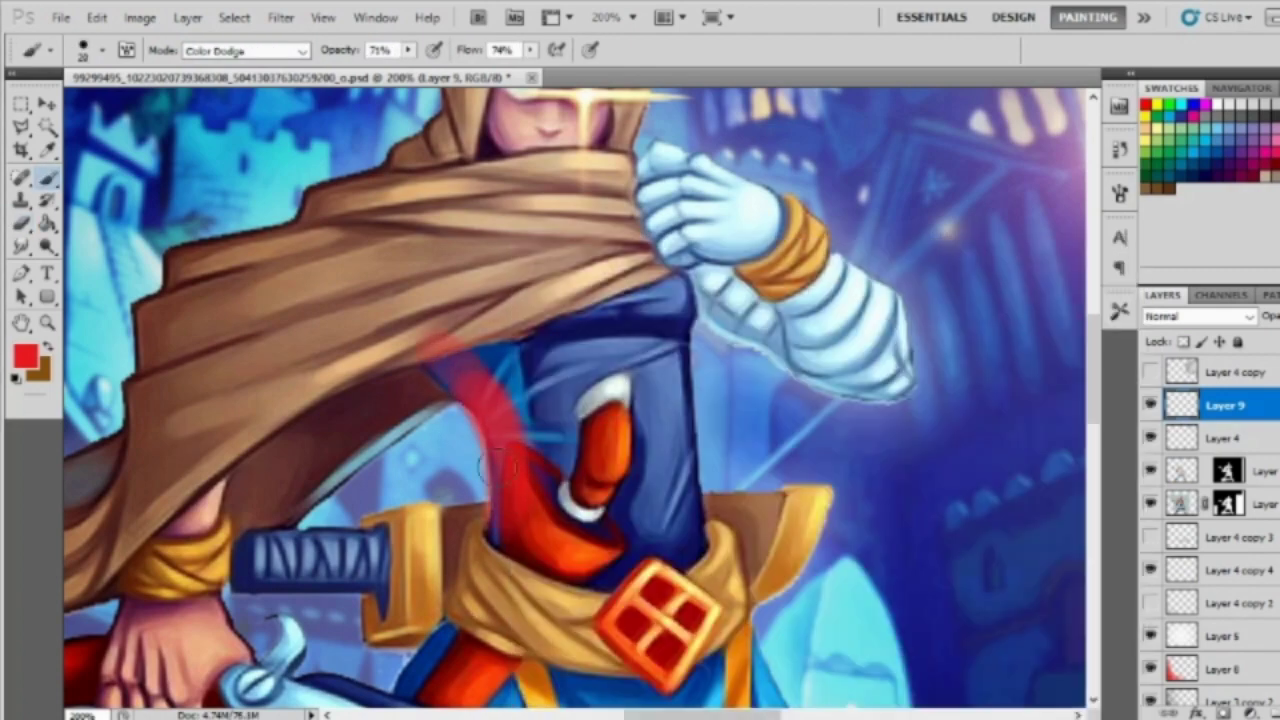
drag(470, 370, 503, 540)
key(b)
right_click(528, 282)
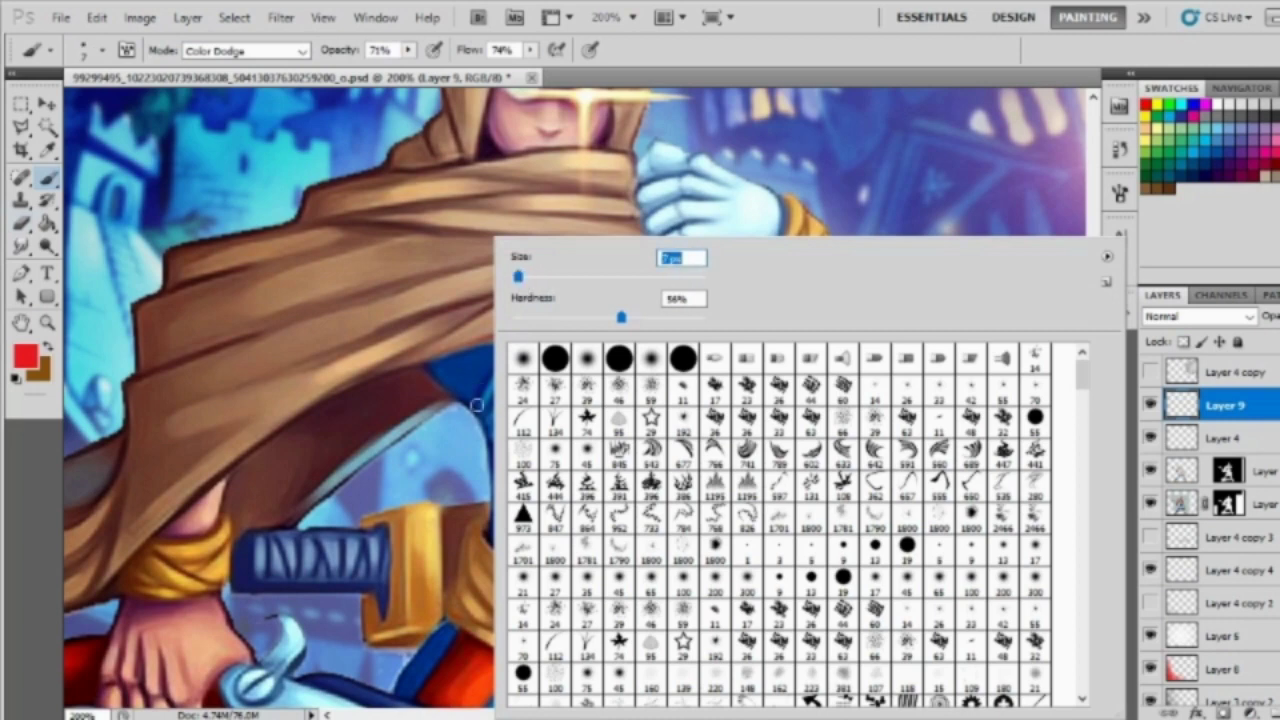
key(Return)
key(e)
drag(490, 424, 492, 548)
key(b)
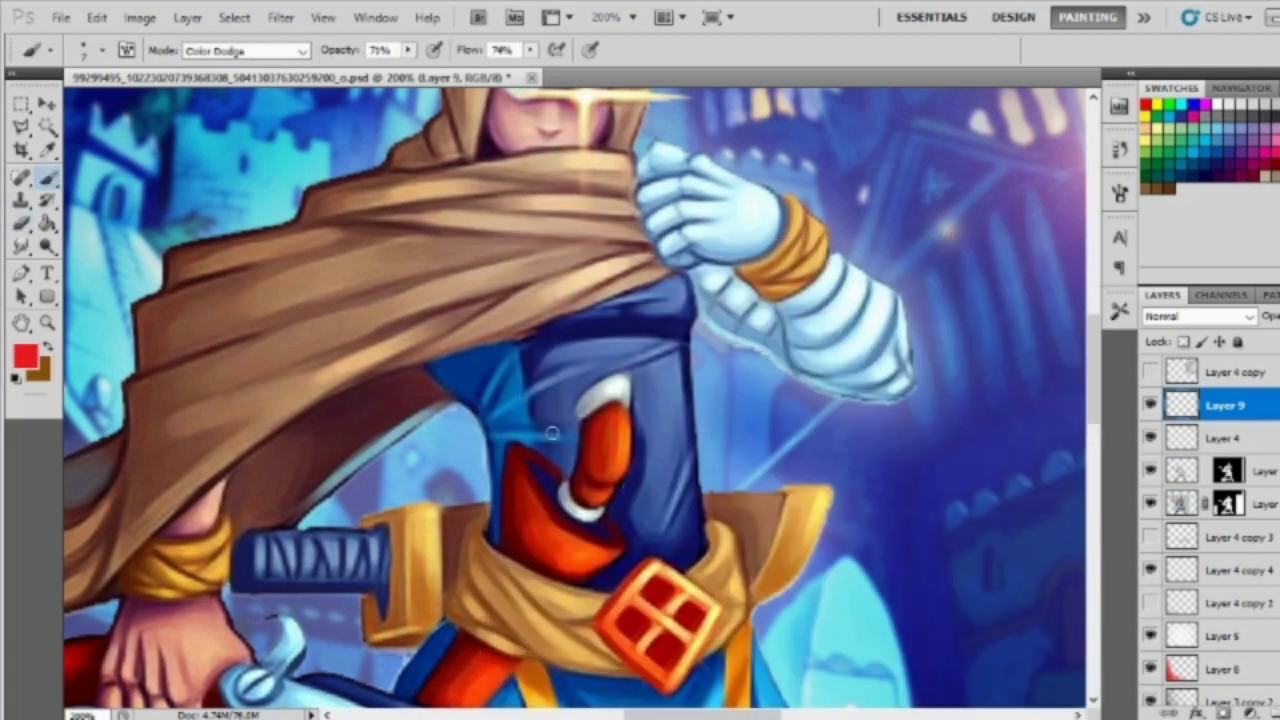
Step: Set Layer 9 to Hard Light, paint a reddish rim beside the coat, then try Overlay
click(1198, 316)
click(1170, 258)
drag(490, 455, 440, 376)
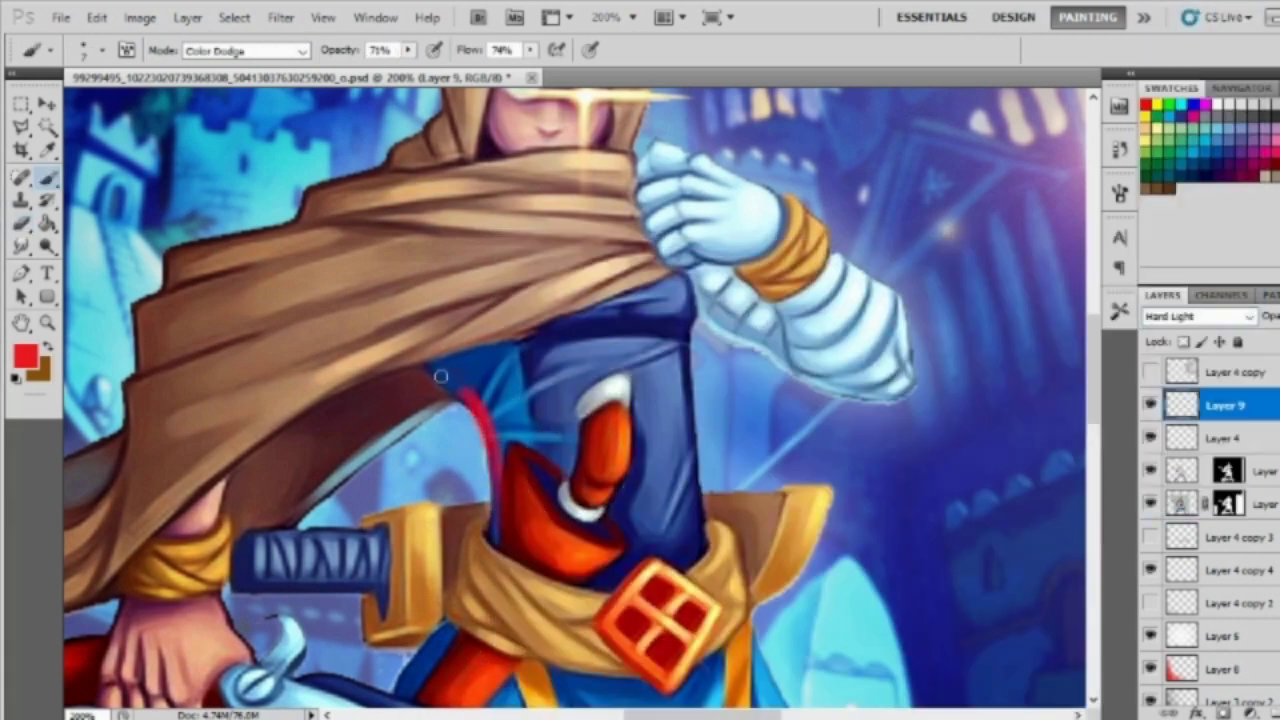
key(e)
click(1198, 316)
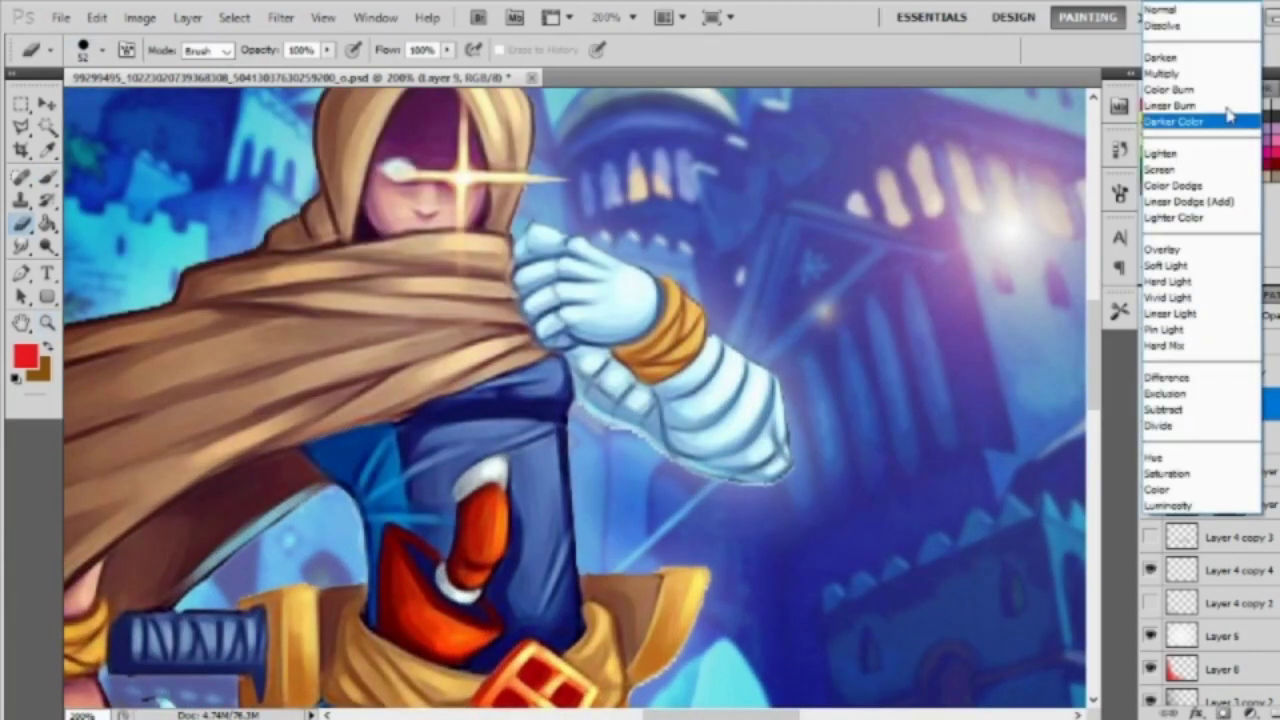
click(1180, 238)
right_click(381, 470)
key(Return)
key(b)
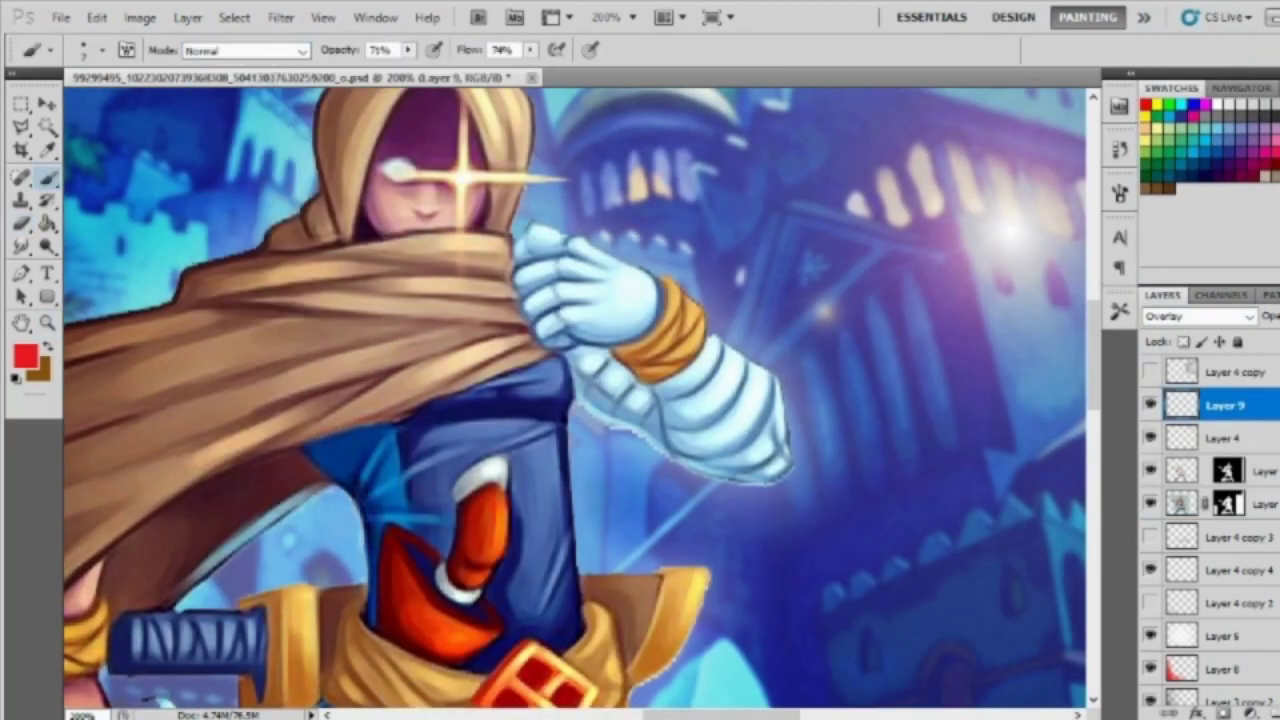
Step: Try Multiply and then Lighten blending on Layer 9
key(e)
click(1198, 316)
click(1205, 62)
key(b)
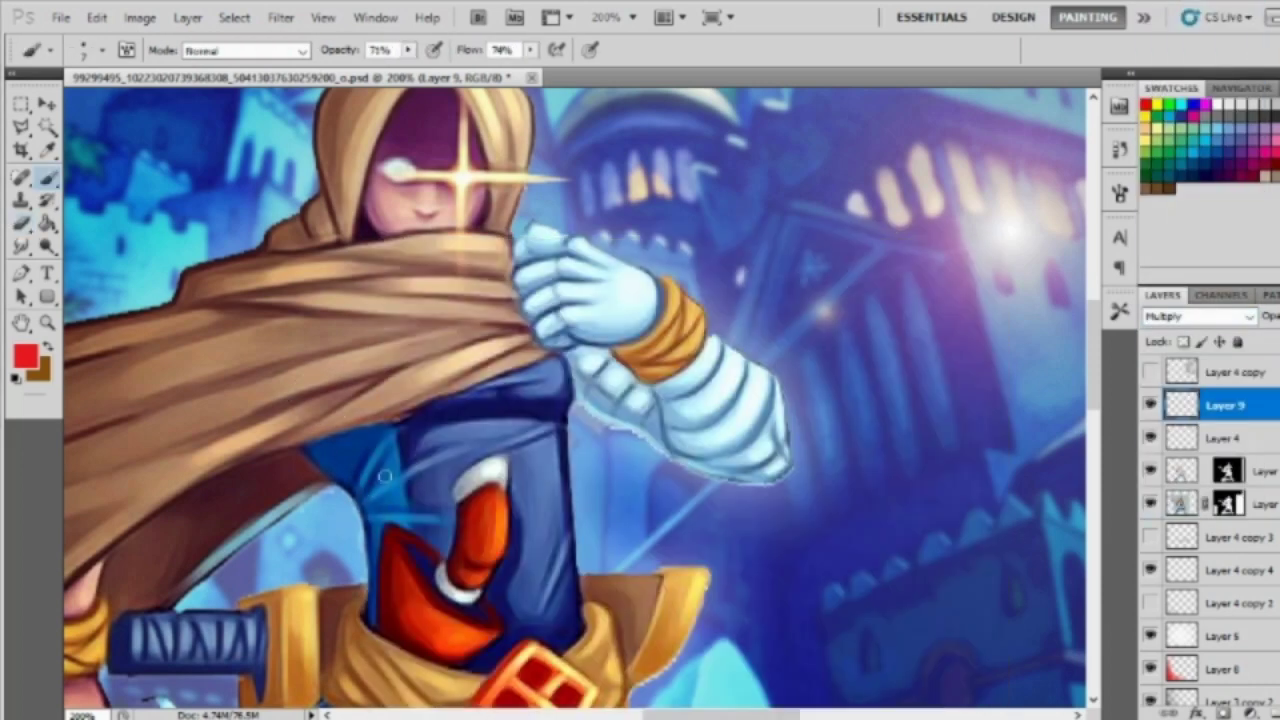
key(e)
click(1198, 316)
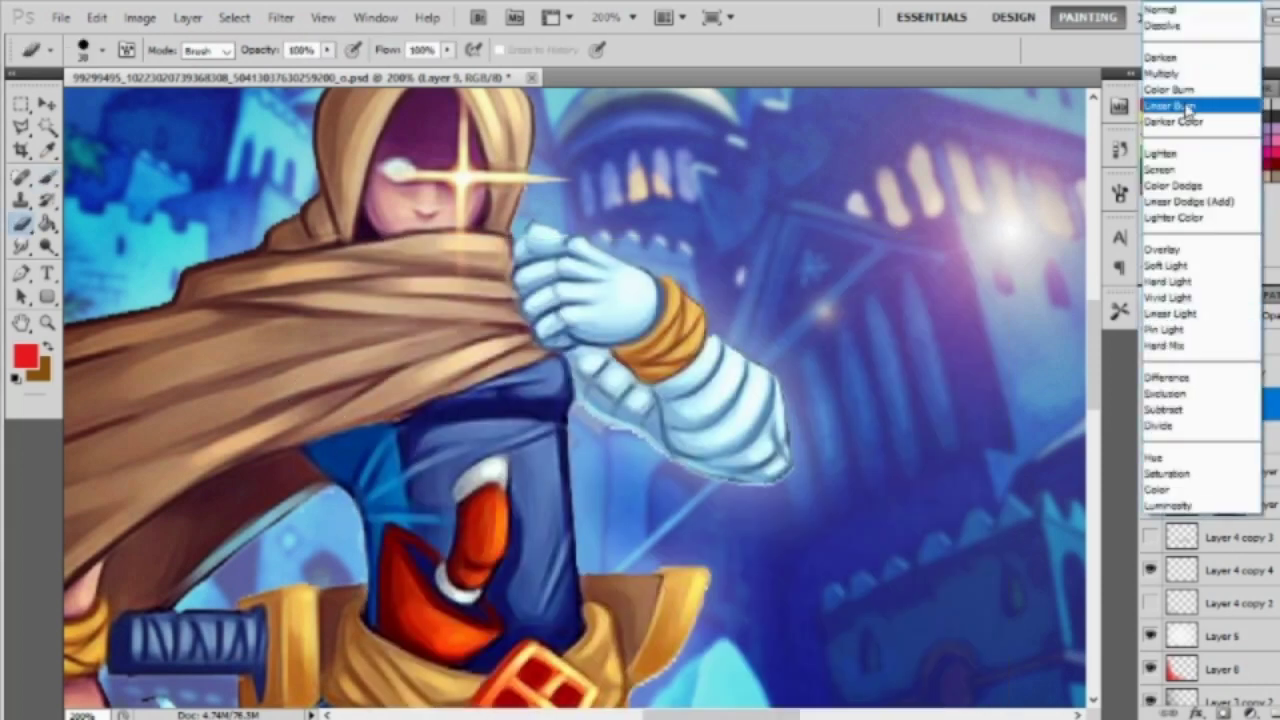
click(1162, 155)
Step: Paint a trial pink stroke near the sash, then erase it
key(b)
drag(340, 465, 378, 600)
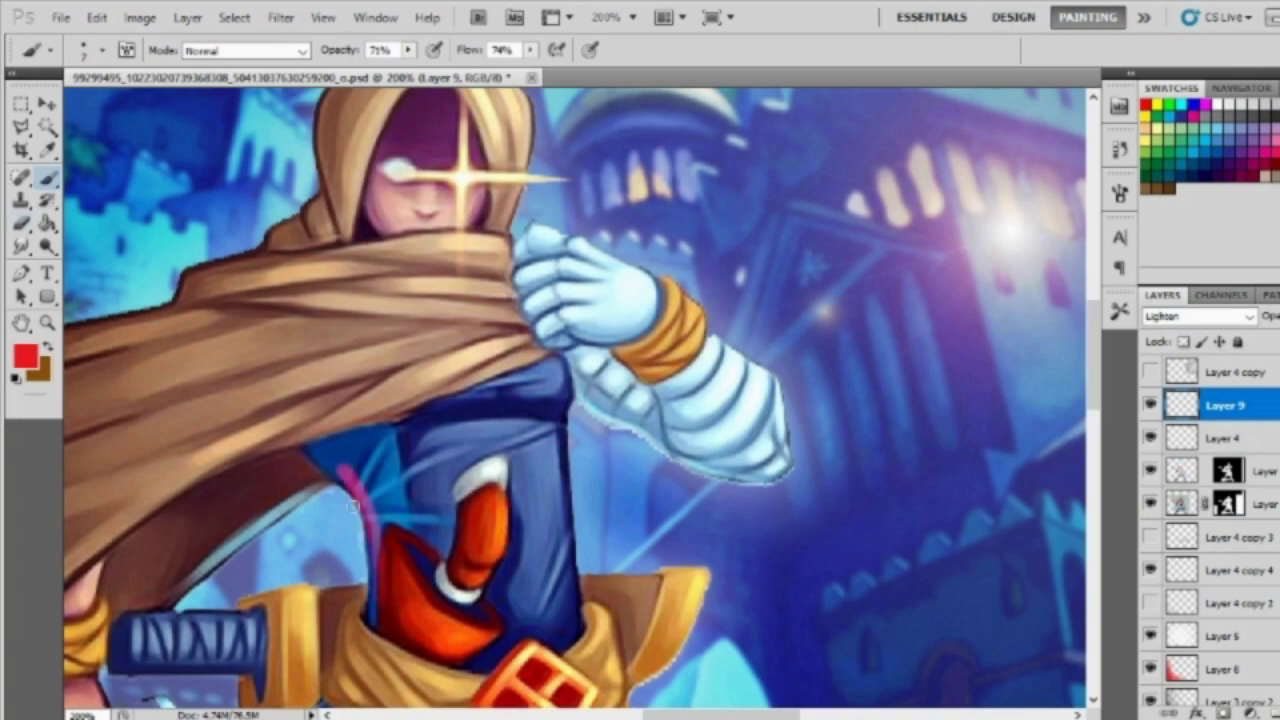
mouse_move(305, 448)
mouse_down()
mouse_move(366, 617)
mouse_move(330, 450)
mouse_move(376, 588)
mouse_up()
key(e)
click(1198, 316)
key(b)
Step: Try Vivid Light on Layer 9, then settle on Hard Light with the whole painting in view
key(z)
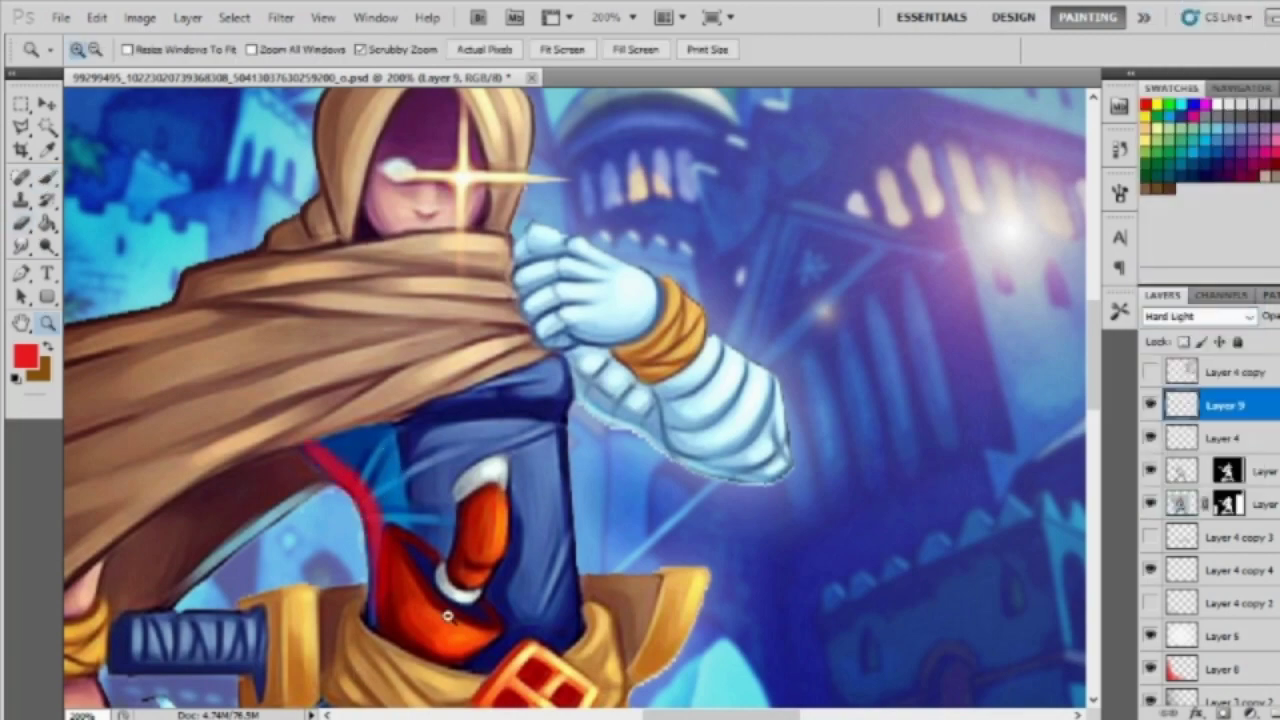
alt+click(480, 350)
click(1198, 316)
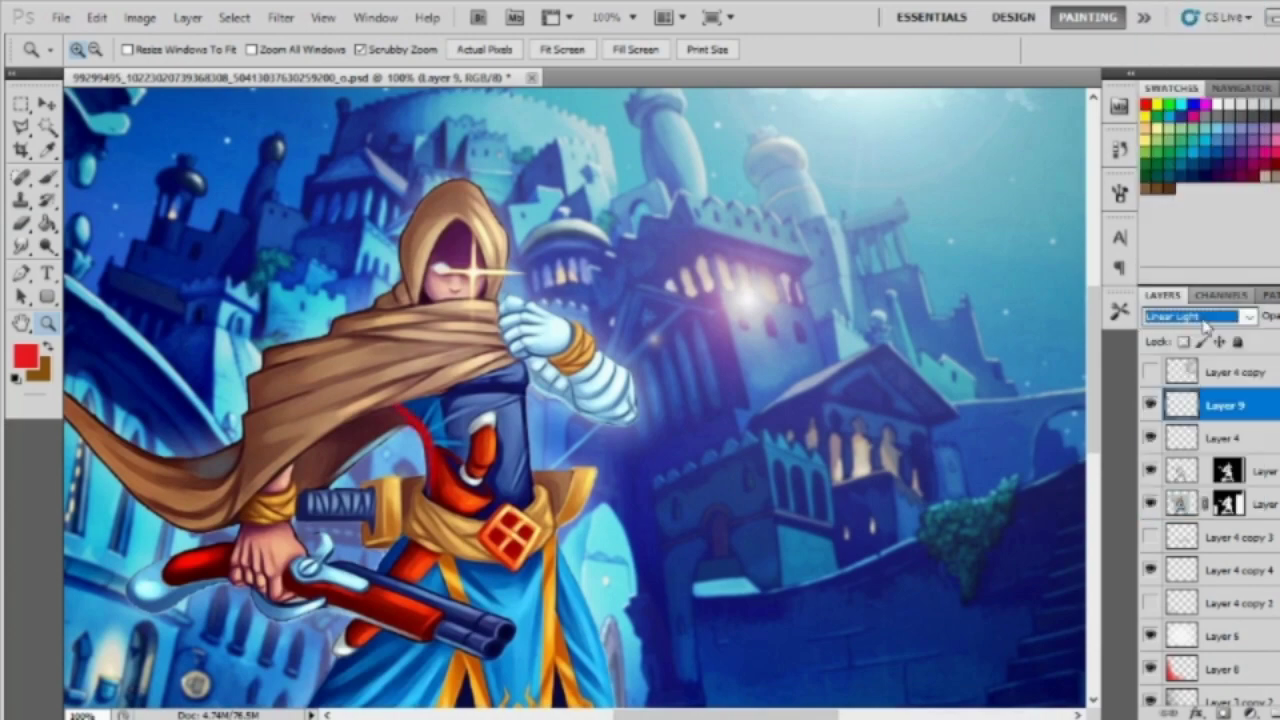
click(1200, 316)
click(1185, 281)
scroll(1166, 375, down, 1)
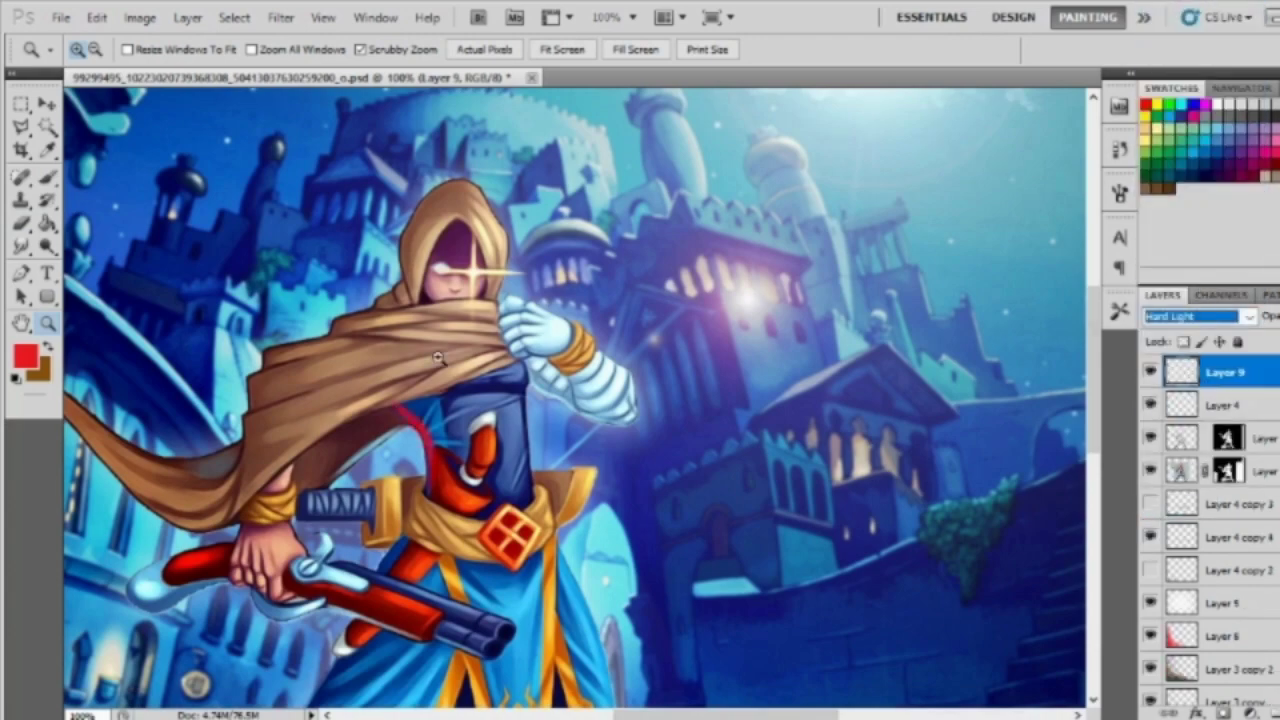
click(459, 437)
Step: Zoom the view to 66.7% and alternate brush and eraser, checking their sizes
key(ctrl+0)
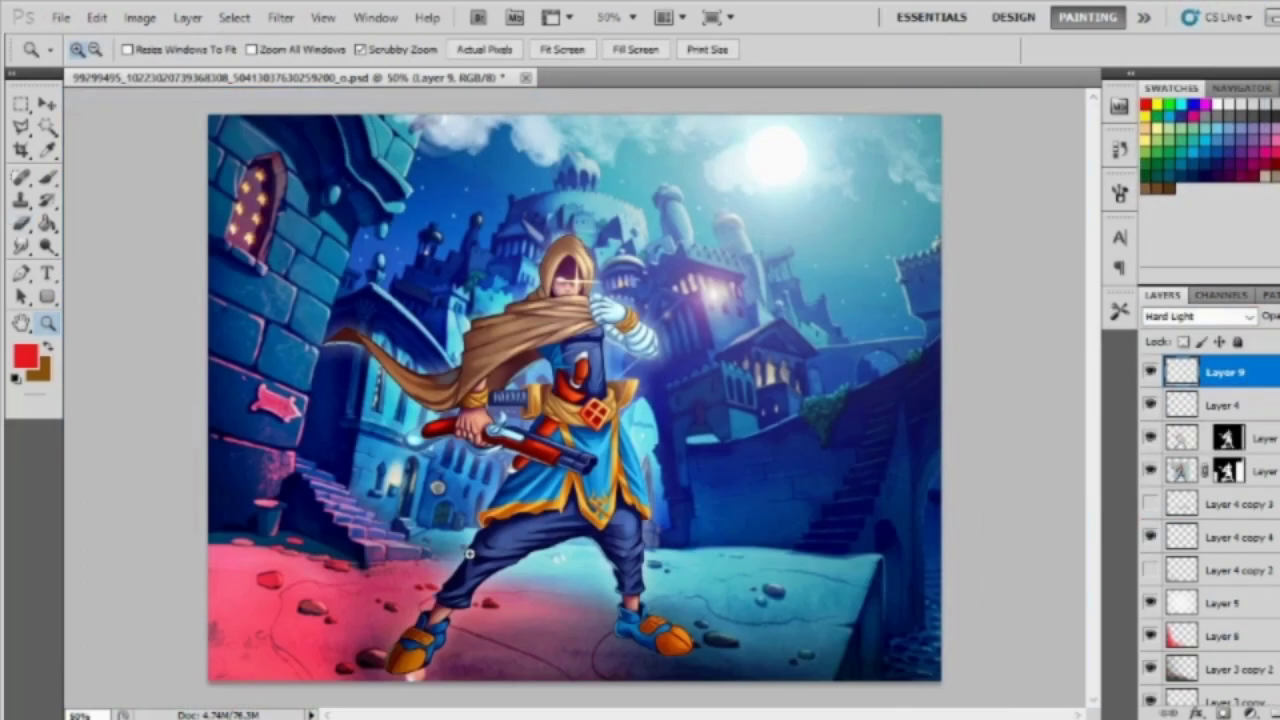
key(ctrl+plus)
key(b)
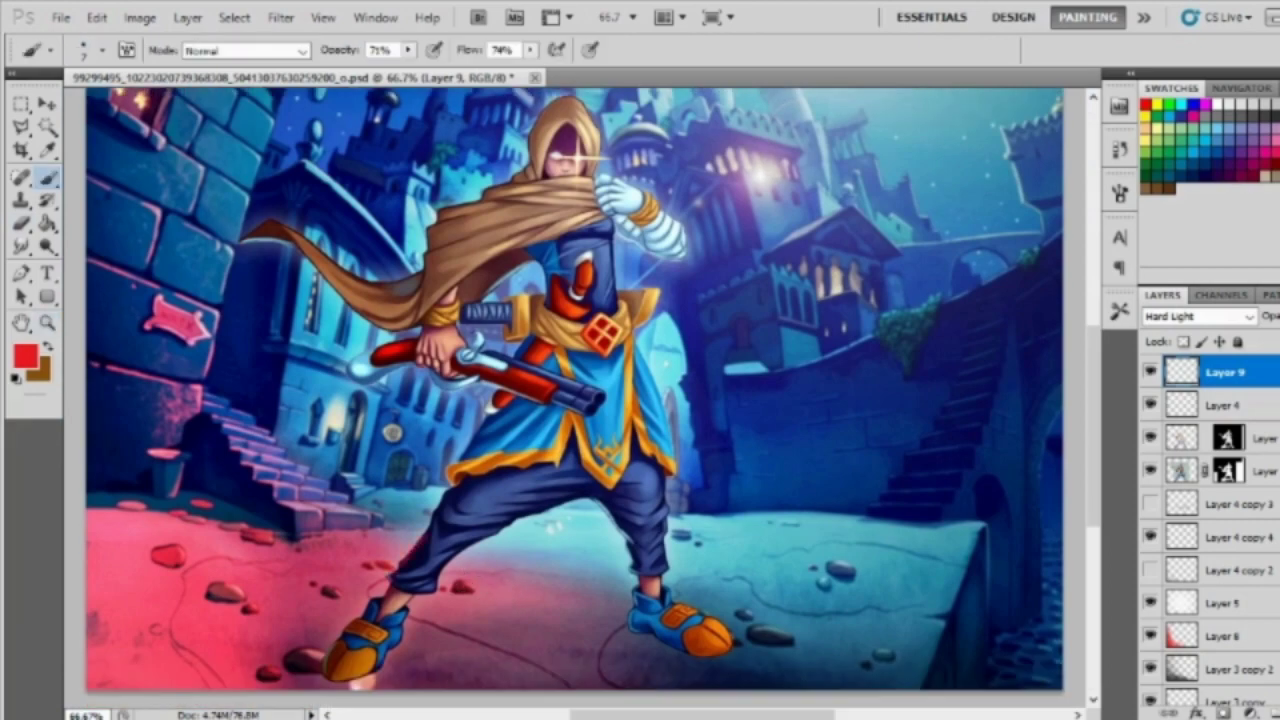
key(e)
right_click(430, 232)
key(Escape)
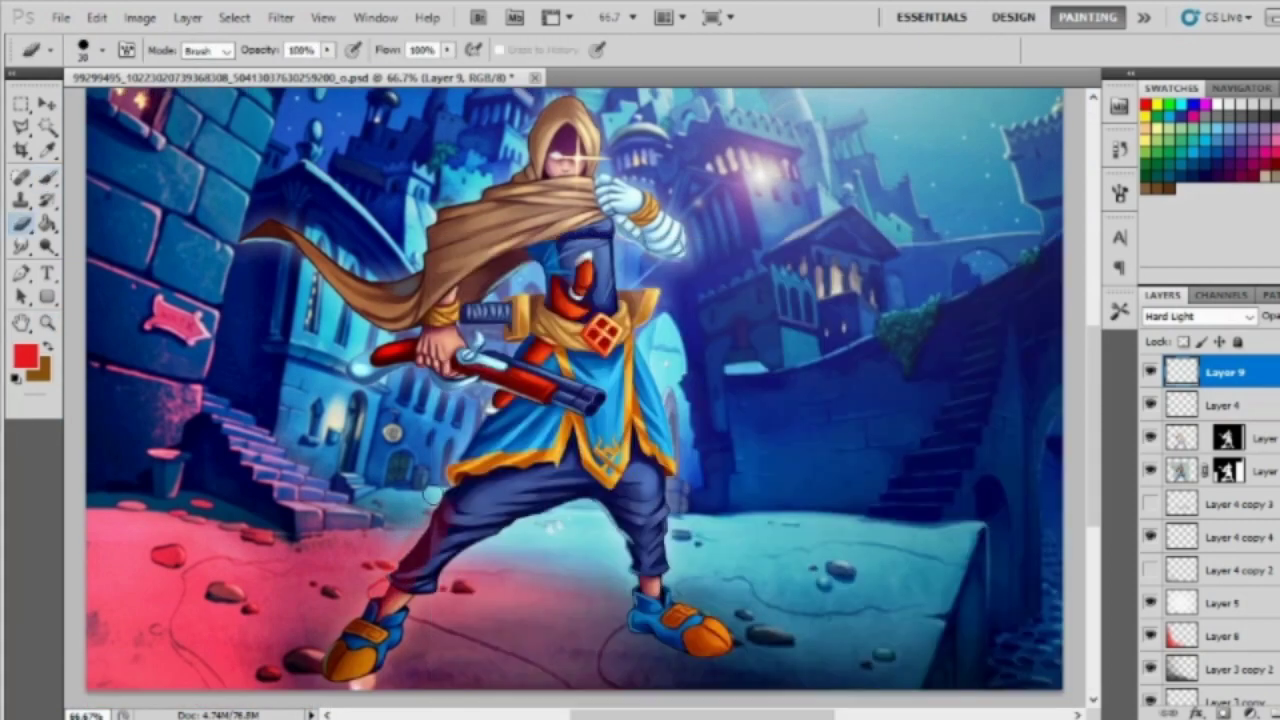
key(b)
right_click(430, 540)
key(Escape)
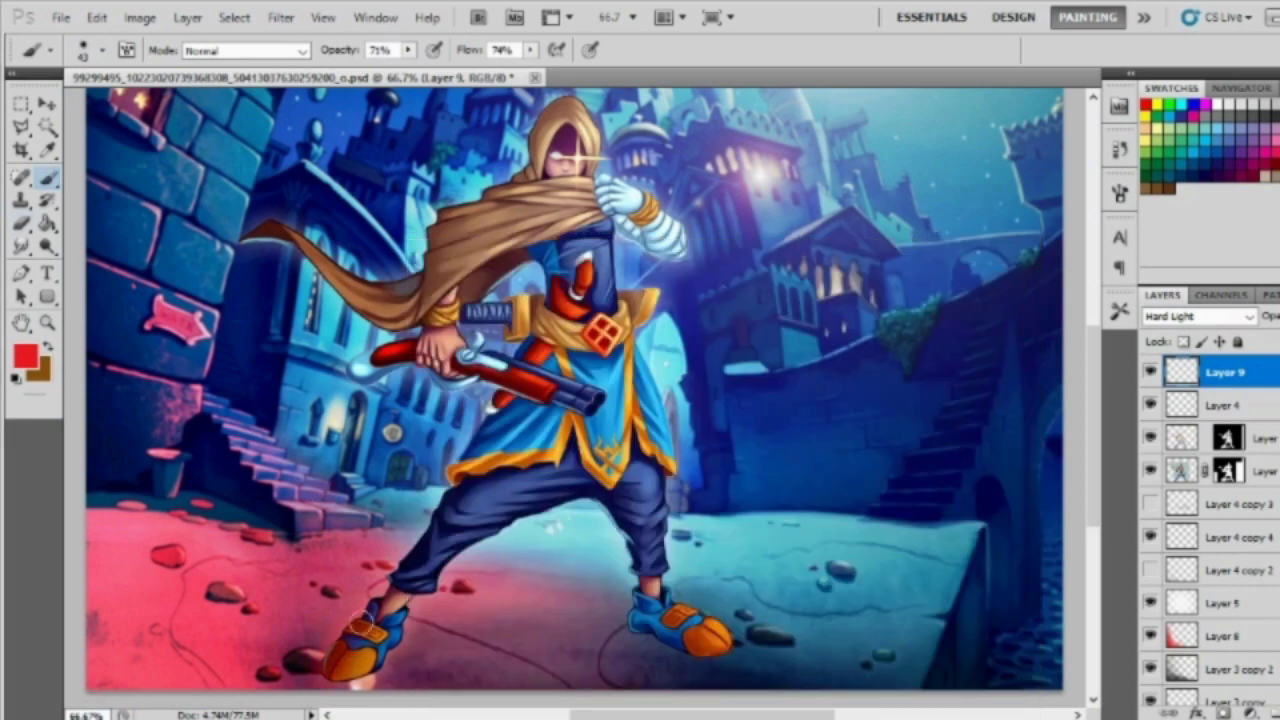
key(e)
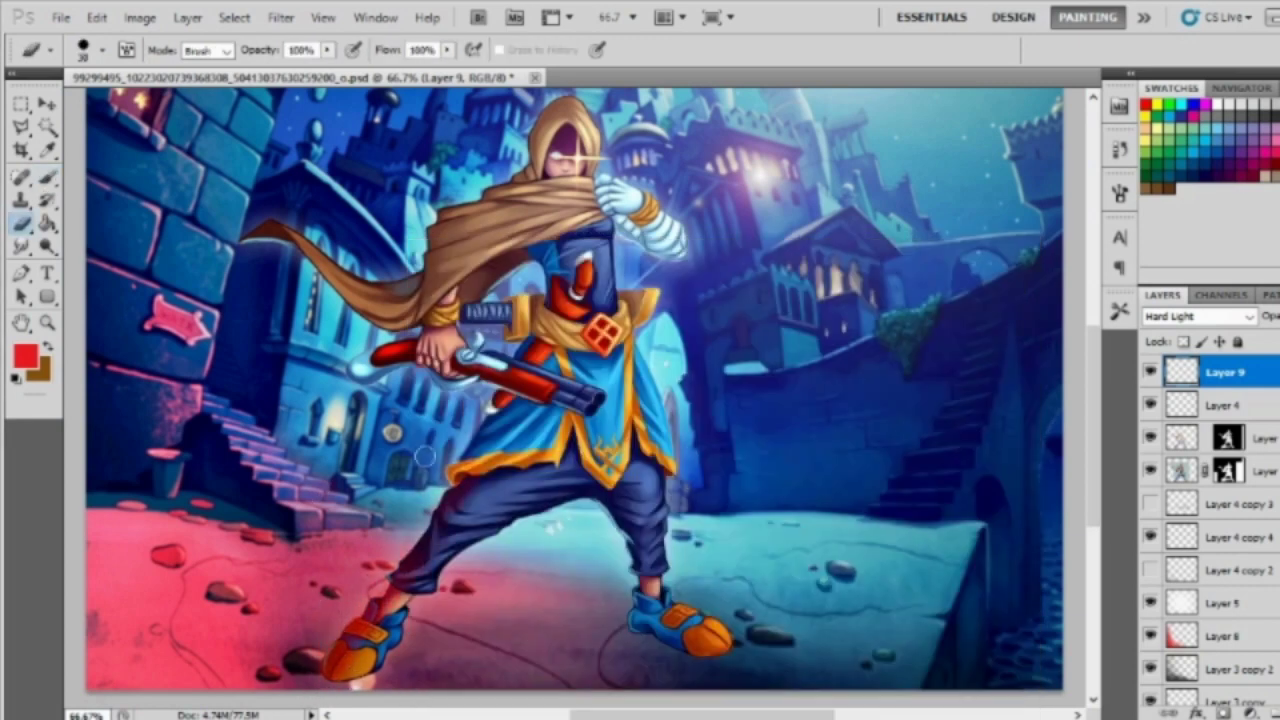
key(b)
right_click(342, 640)
key(Escape)
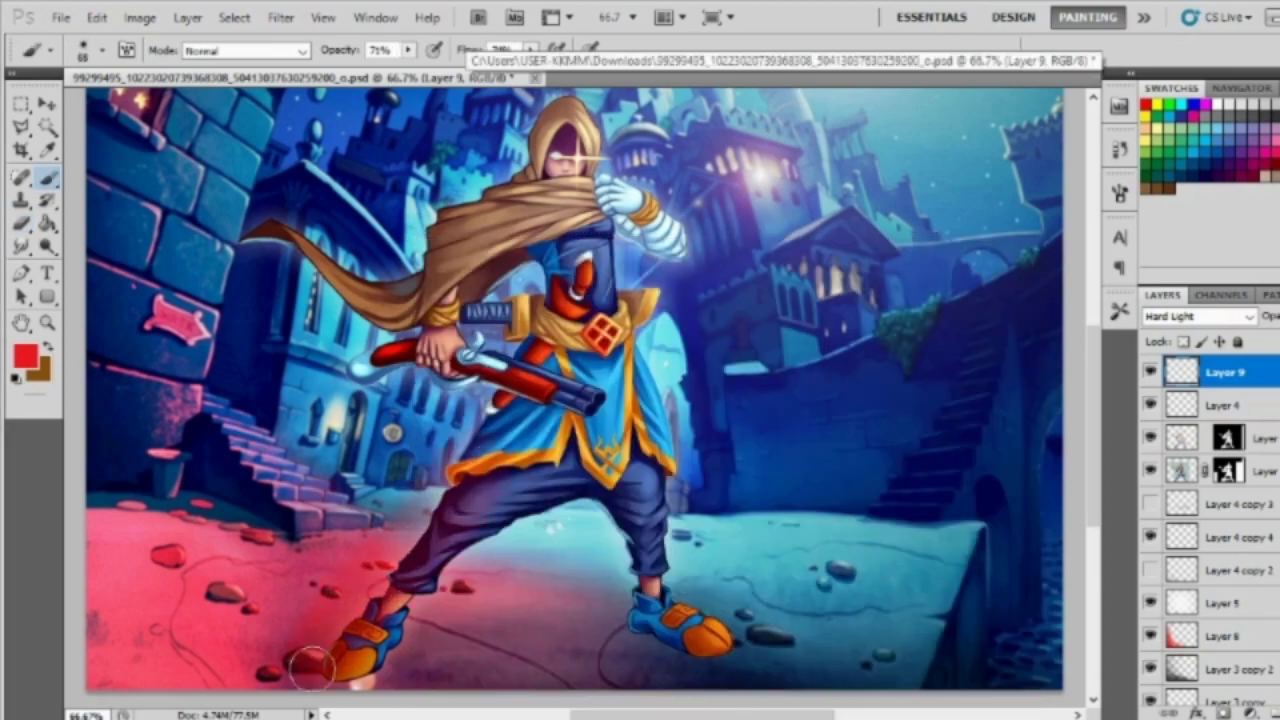
Step: Adjust the brush and eraser sizes, shrinking the eraser from 41 to 28
key(e)
right_click(415, 575)
key(Escape)
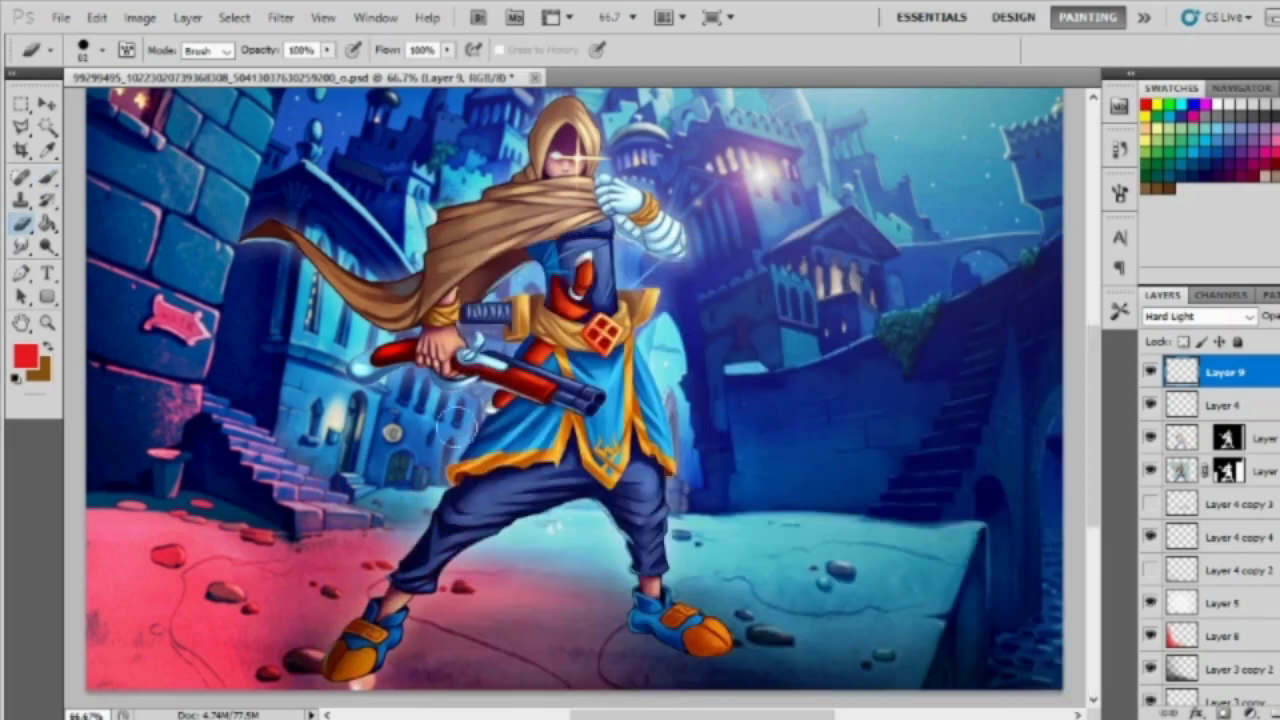
key(b)
right_click(405, 430)
key(Escape)
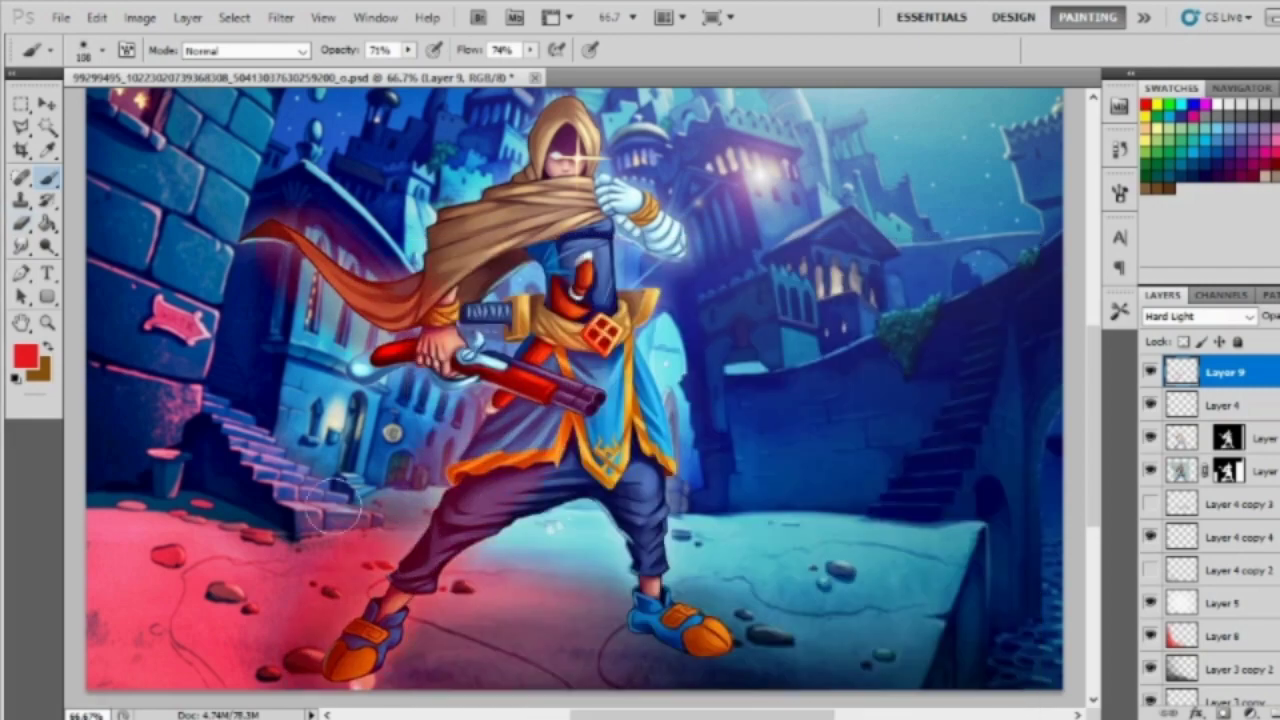
key(e)
right_click(583, 268)
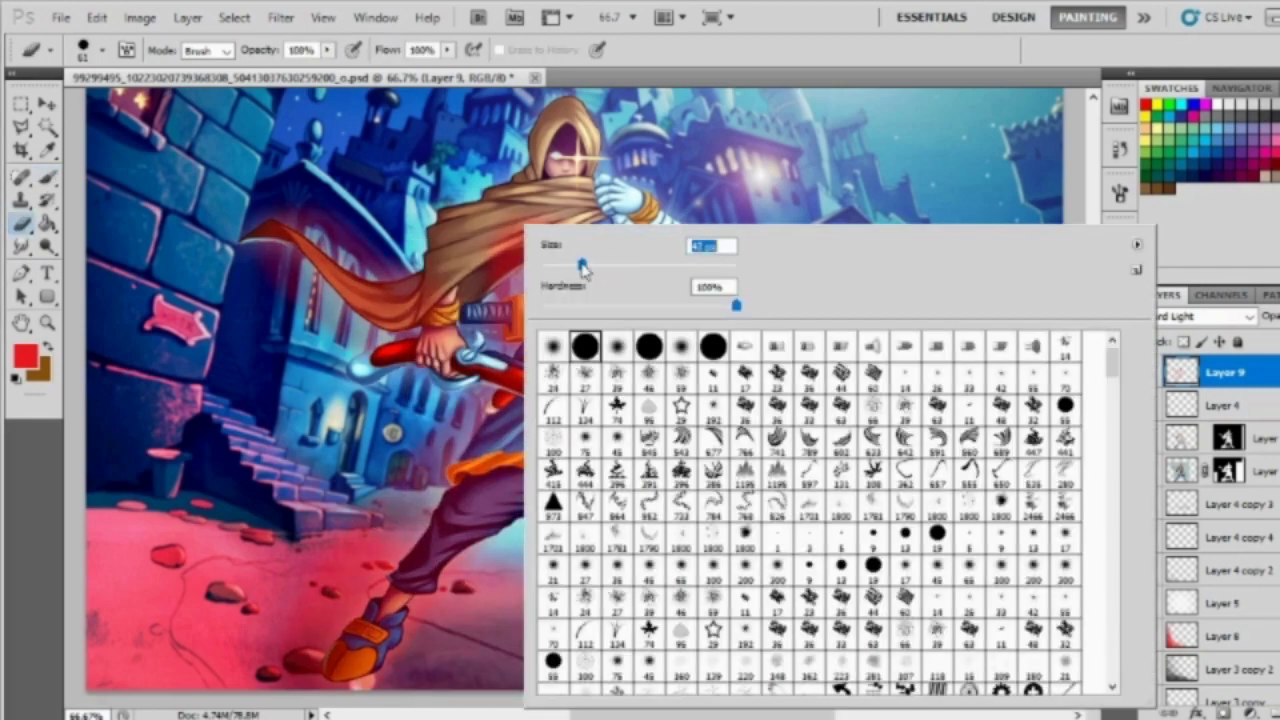
key(Escape)
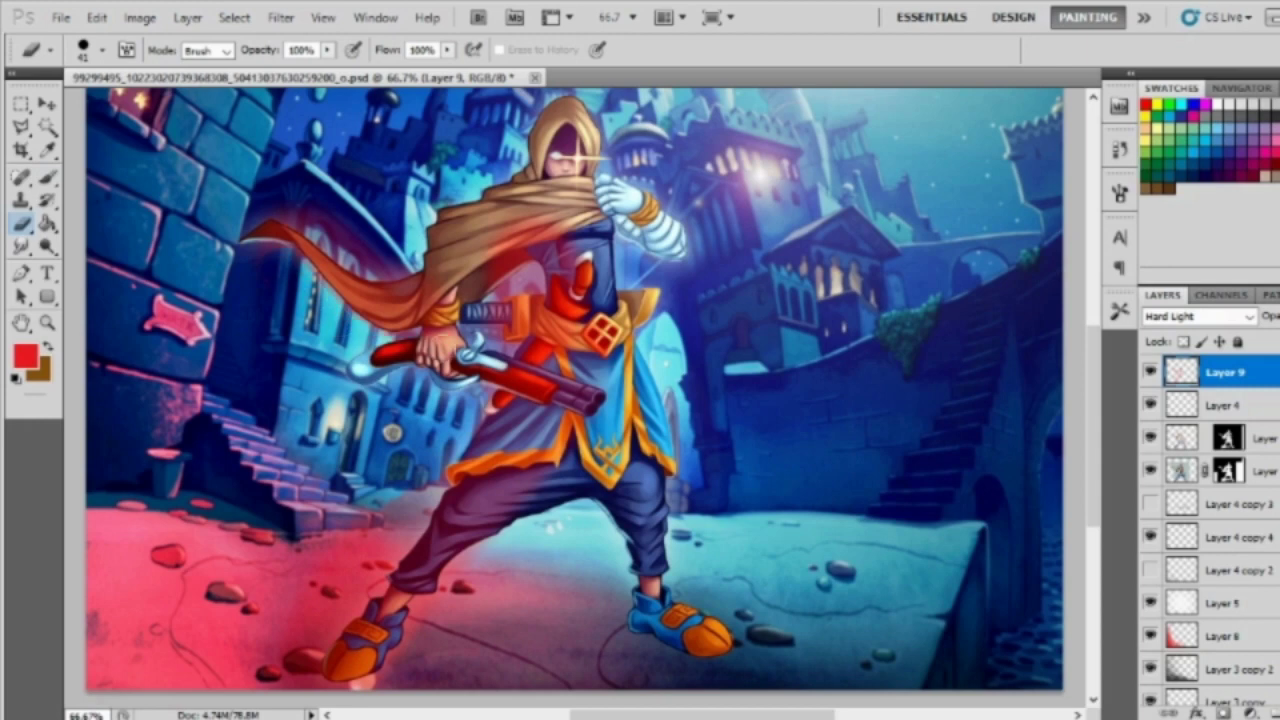
right_click(470, 236)
key(Return)
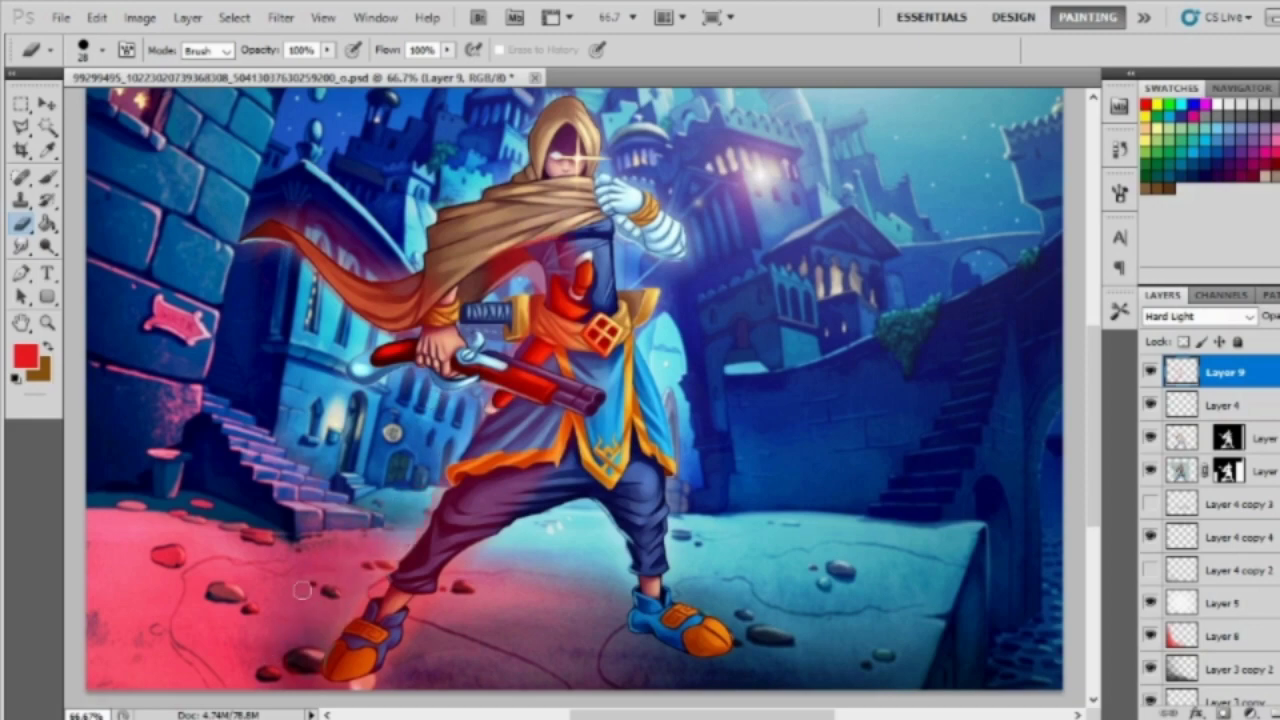
Step: Zoom to 200% on the legs and pan across the gun, hip and cape
ctrl+click(340, 610)
ctrl+click(528, 537)
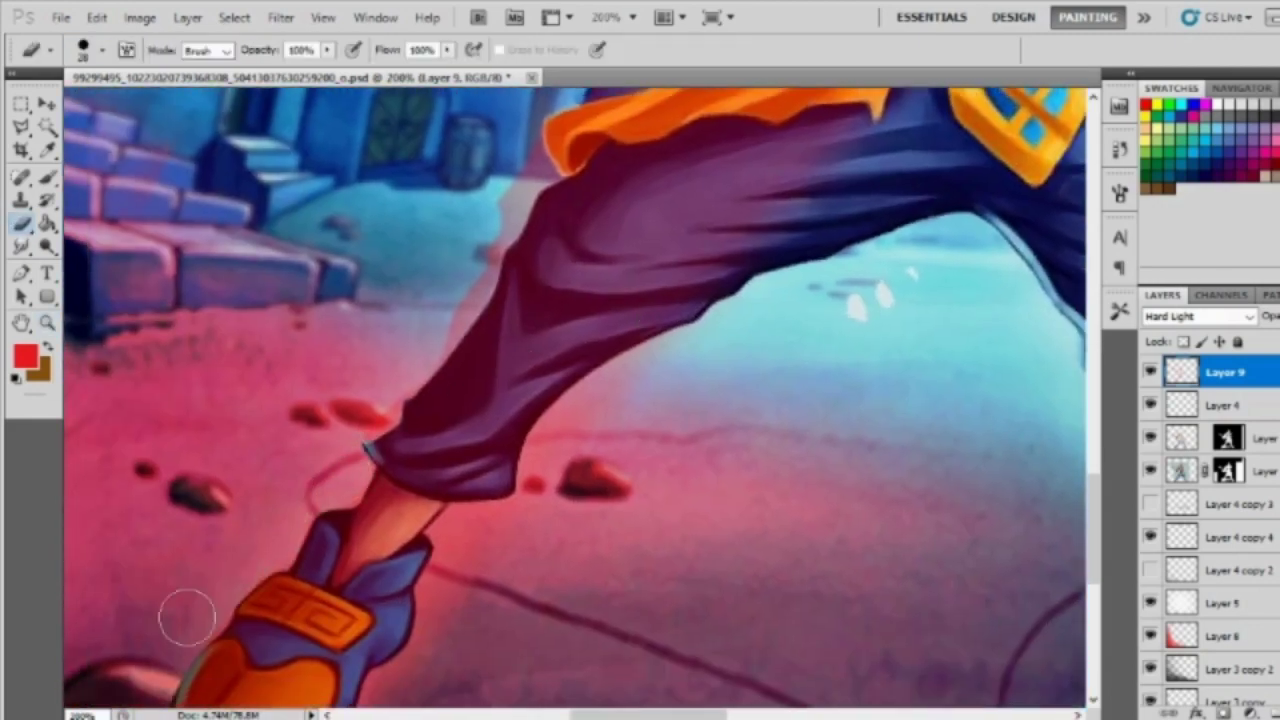
scroll(449, 300, up, 3)
scroll(460, 290, up, 3)
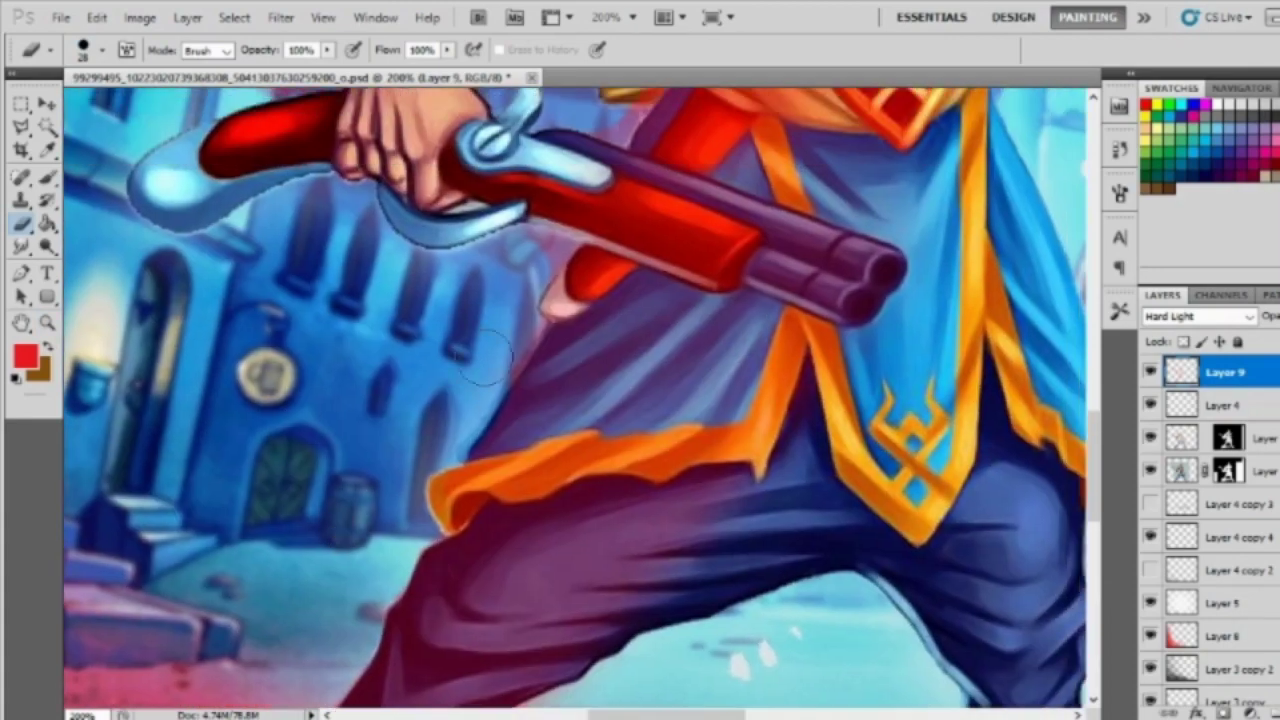
right_click(478, 268)
key(Return)
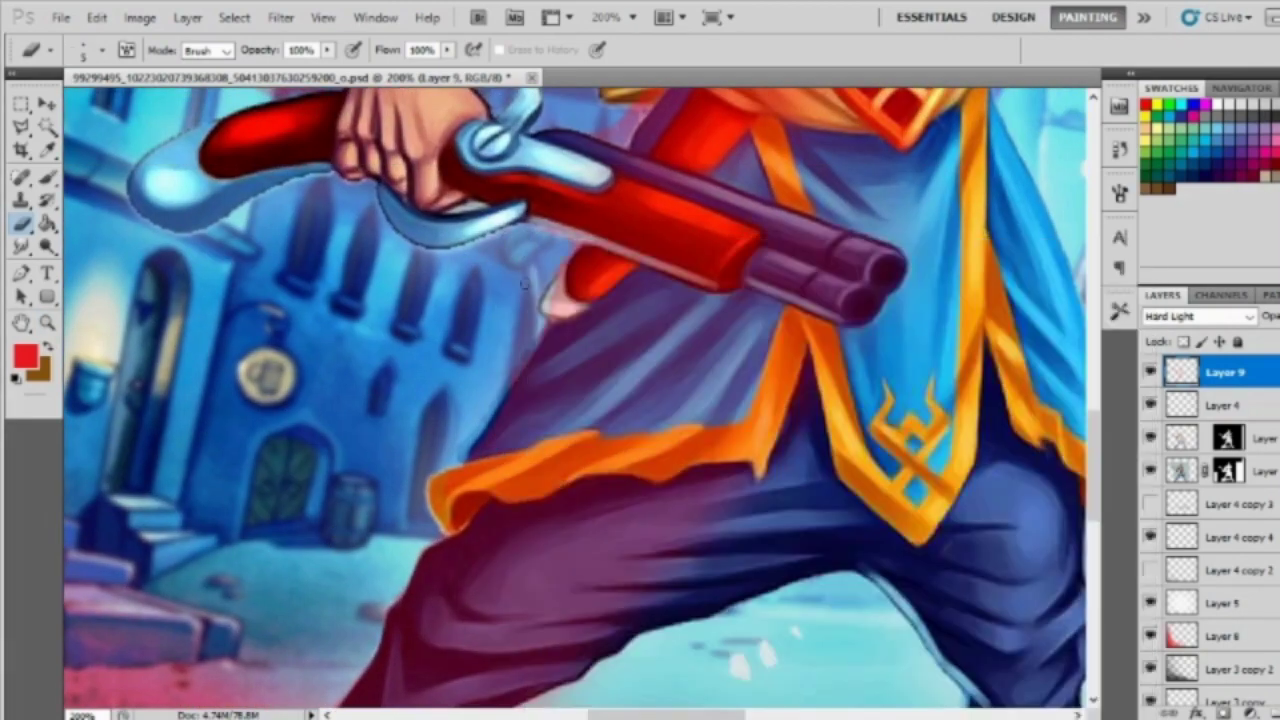
drag(254, 345, 465, 638)
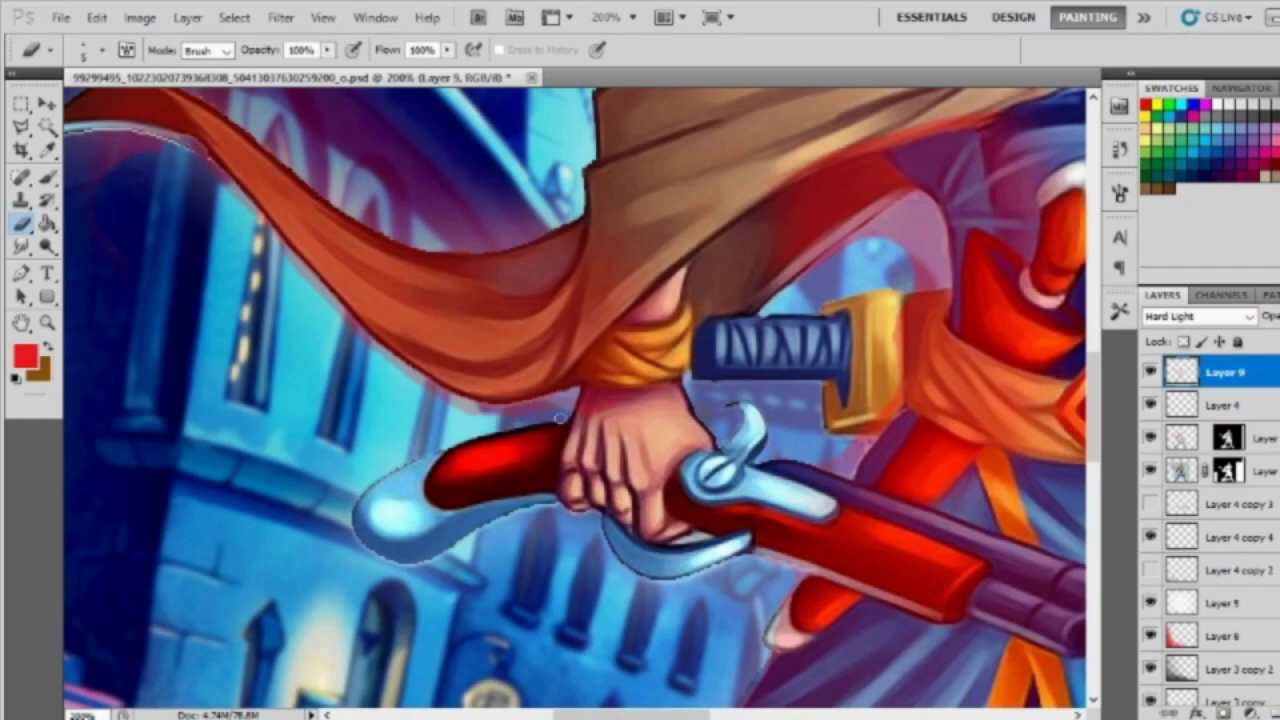
drag(65, 148, 185, 243)
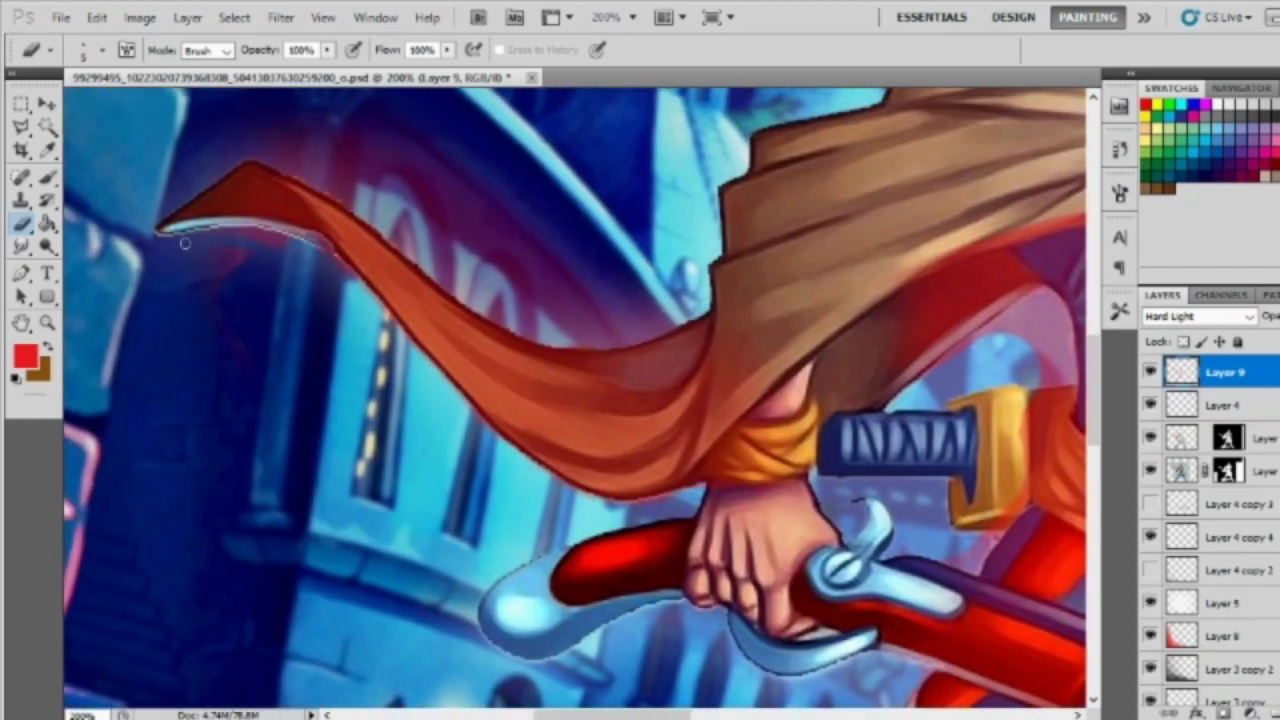
Step: Paint red glow along the cape's upper edge and a short stroke on the coat
right_click(351, 196)
key(Return)
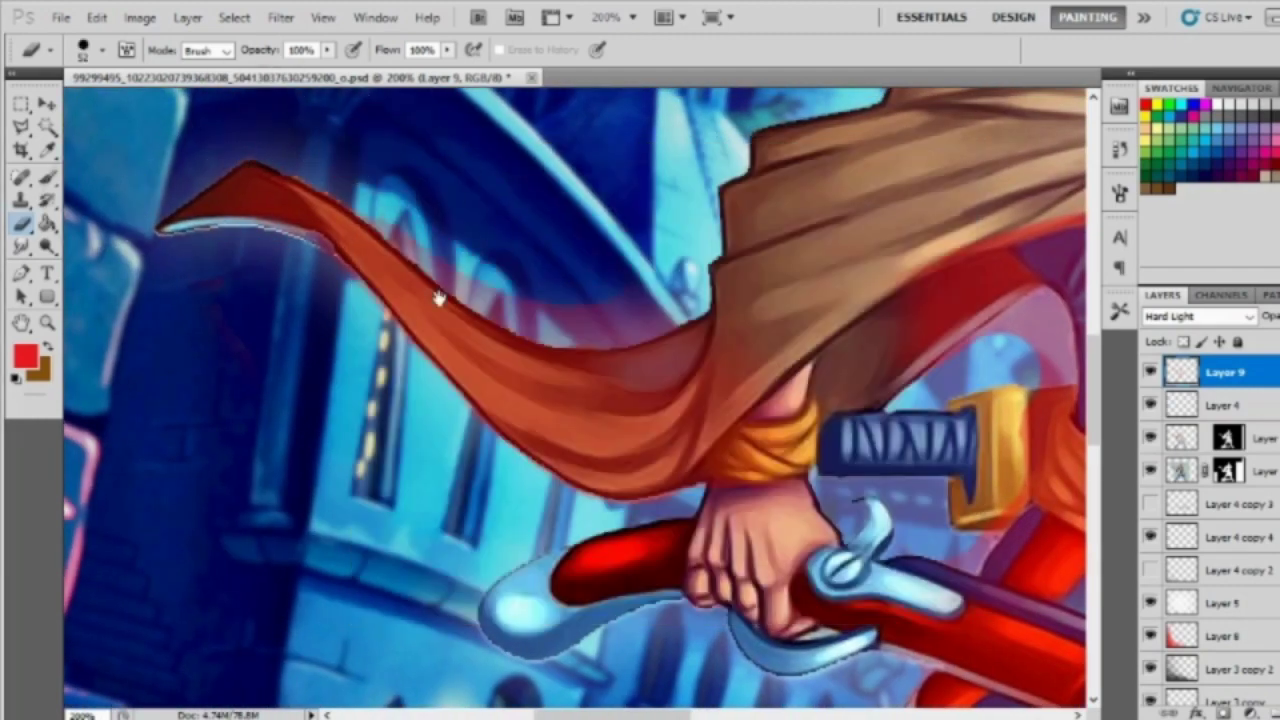
drag(437, 290, 401, 385)
drag(352, 300, 584, 425)
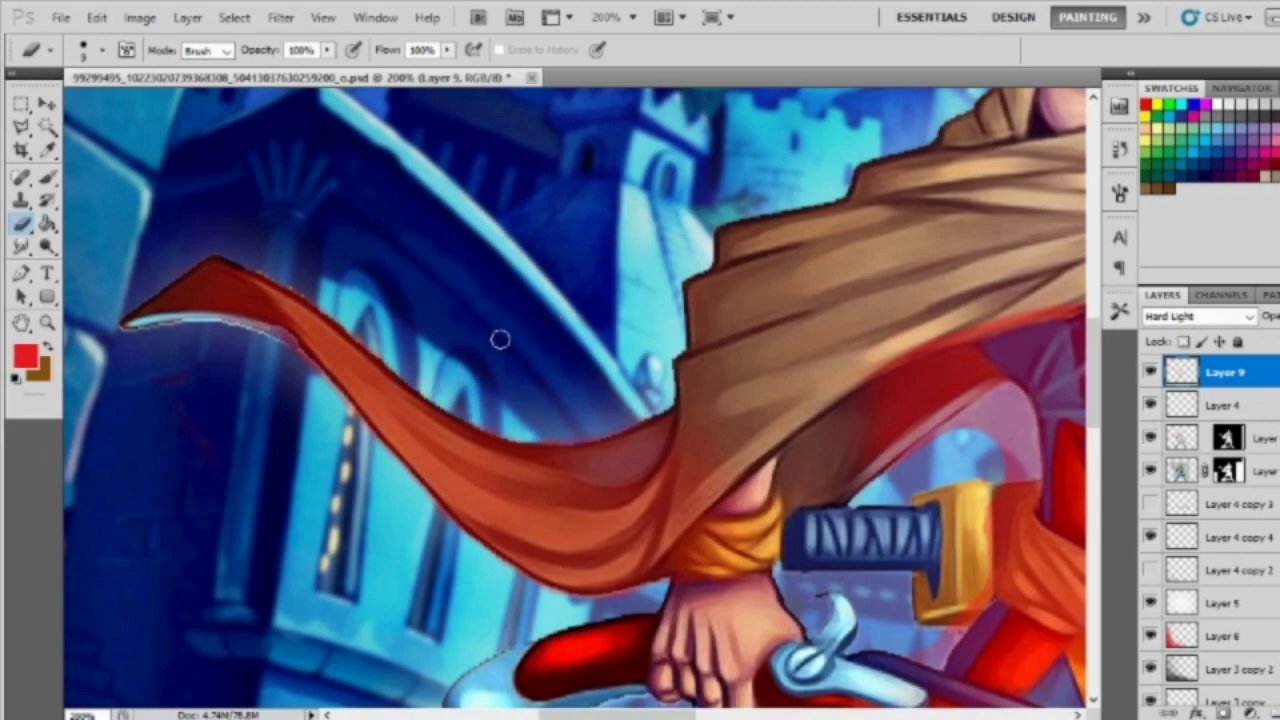
drag(500, 340, 670, 392)
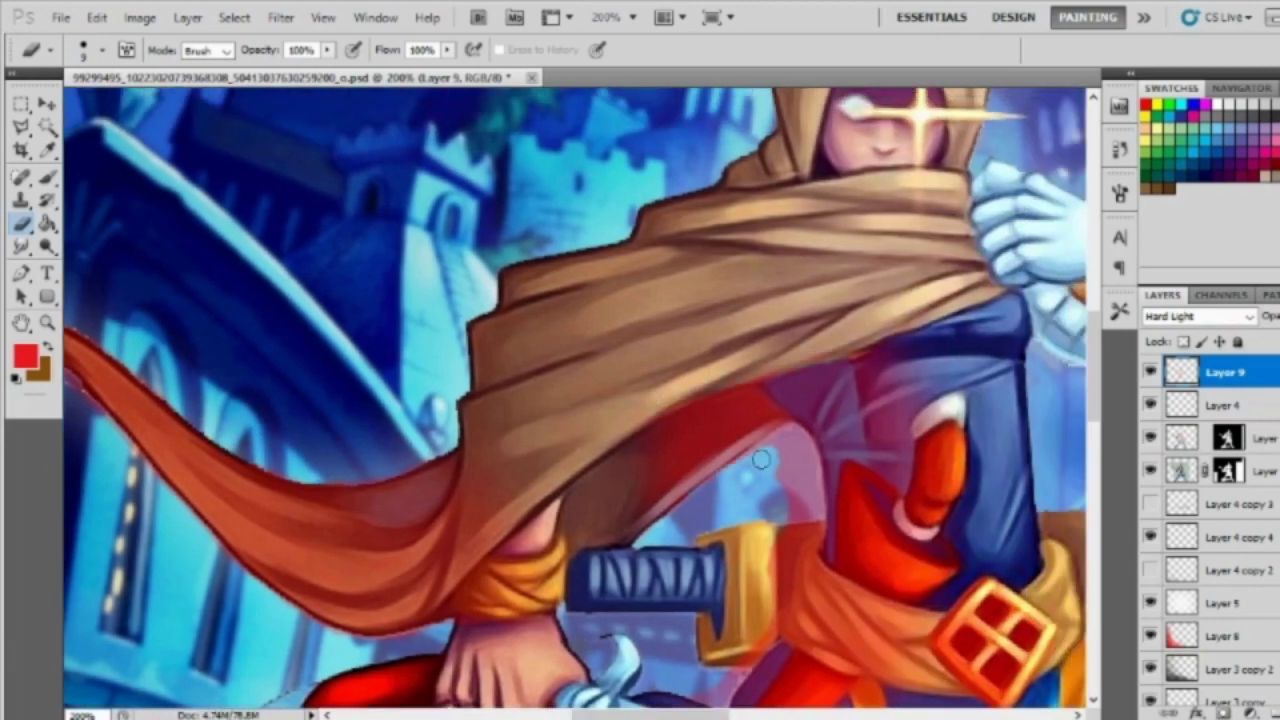
drag(761, 459, 780, 445)
drag(766, 578, 766, 424)
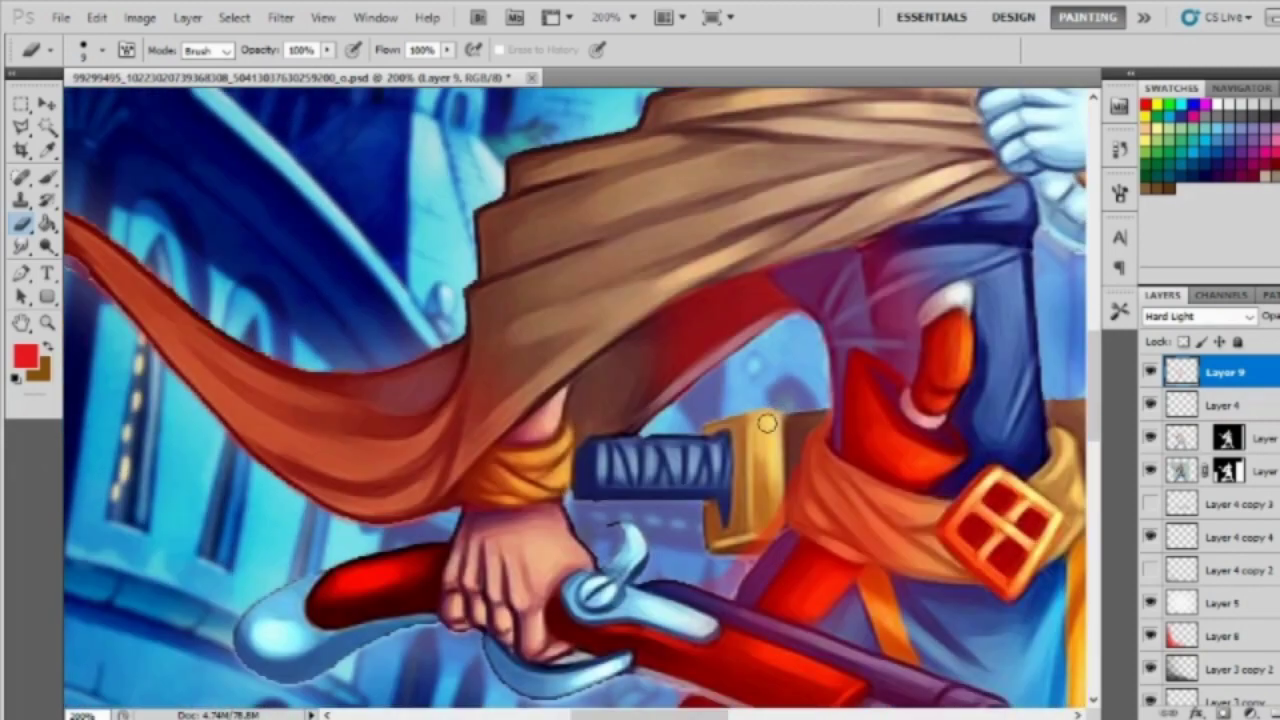
Step: Return the view to 66.7% and enlarge the brush from 72 to 129 px
key(z)
alt+click(590, 522)
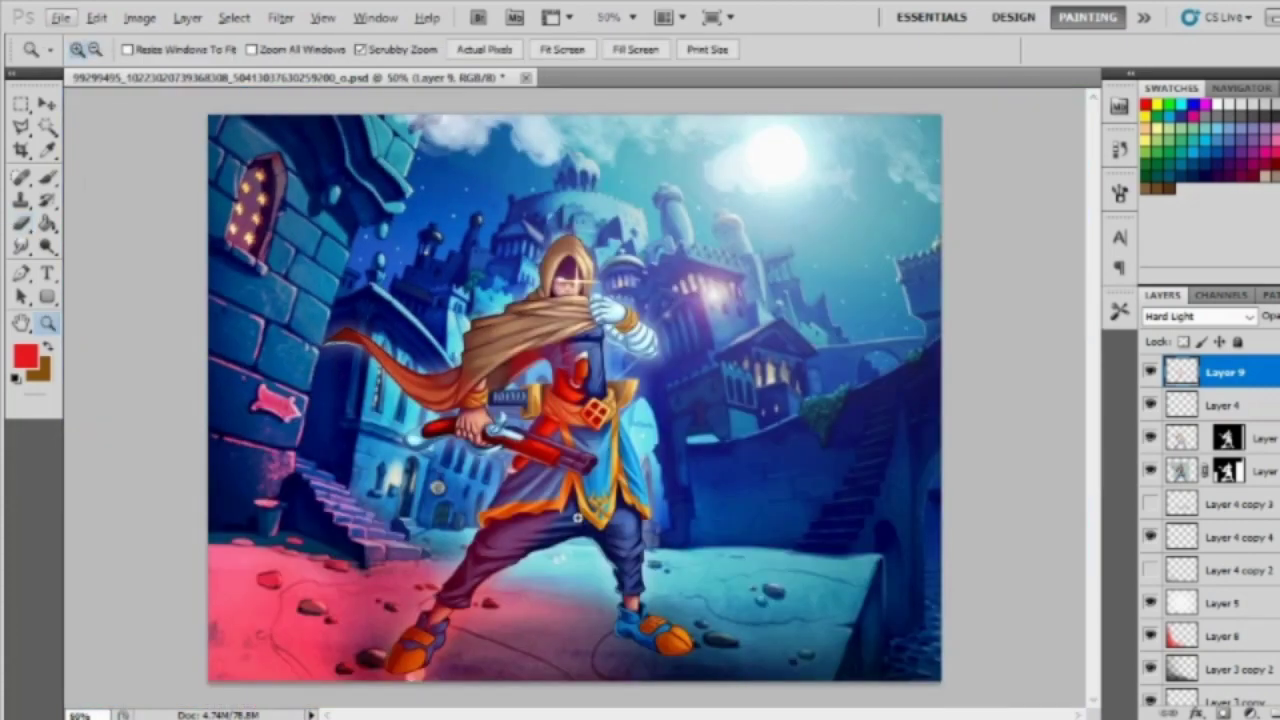
click(547, 535)
key(b)
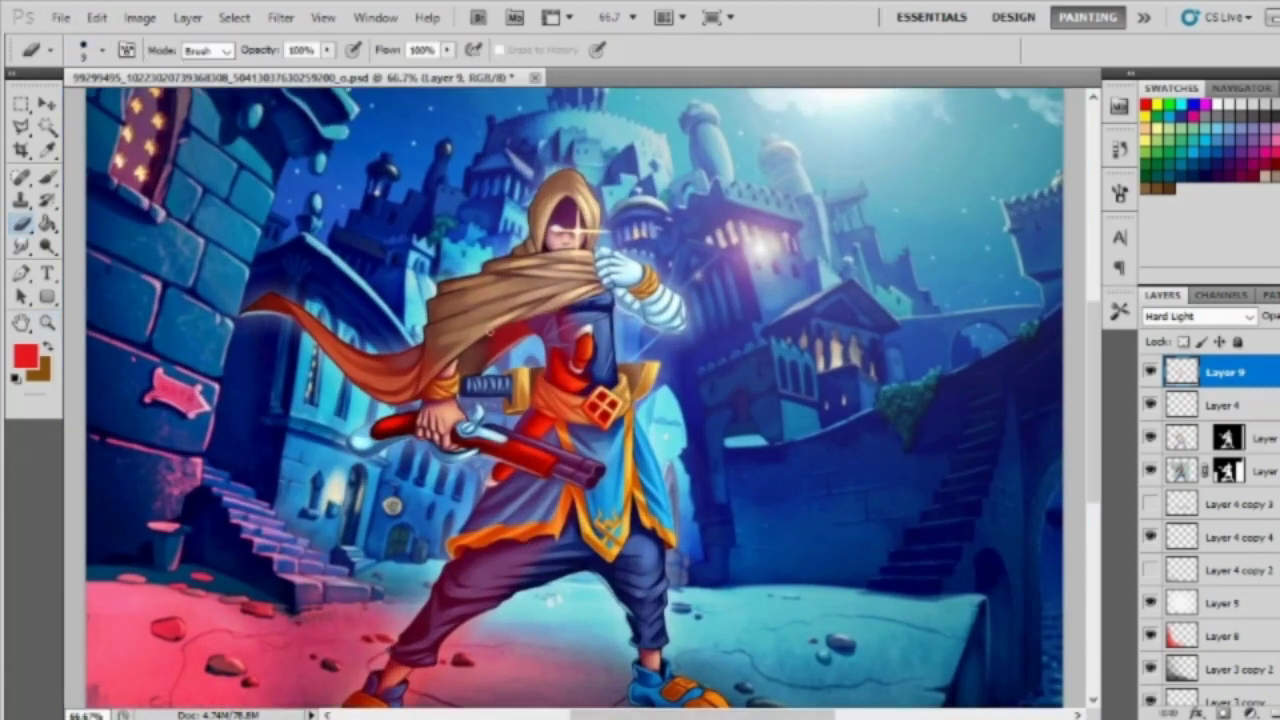
right_click(491, 333)
key(Return)
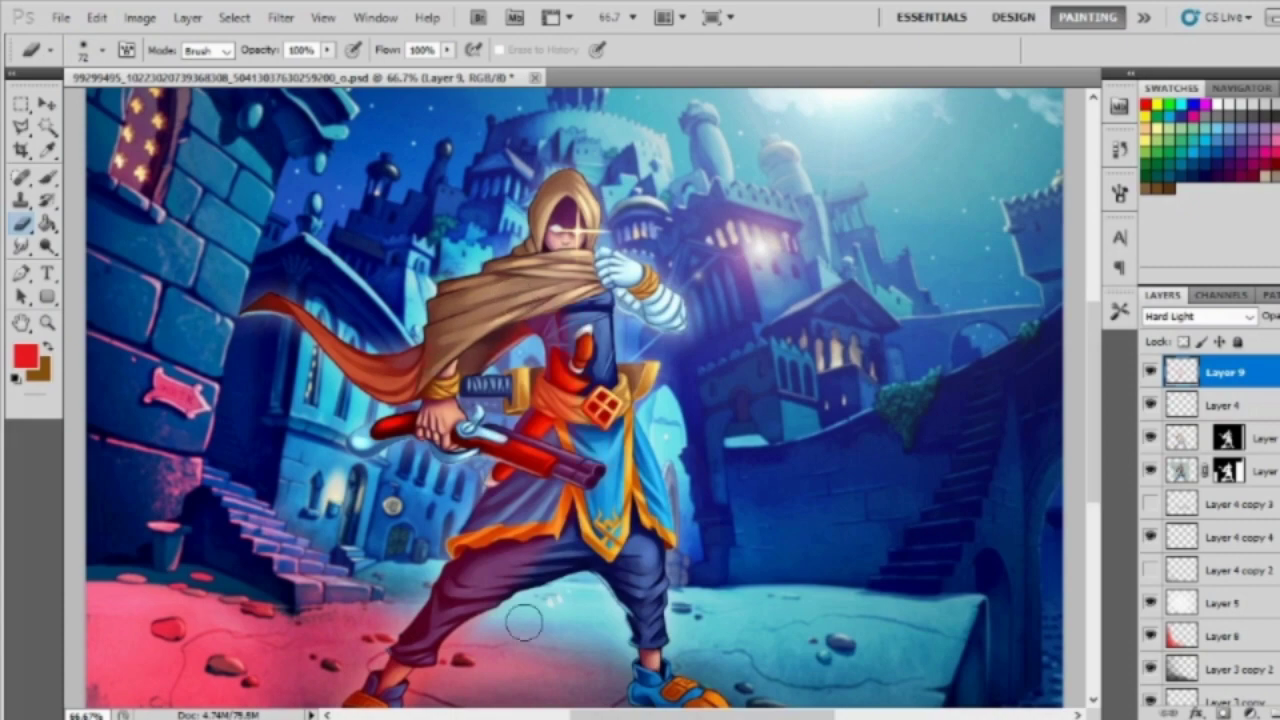
right_click(630, 460)
key(Return)
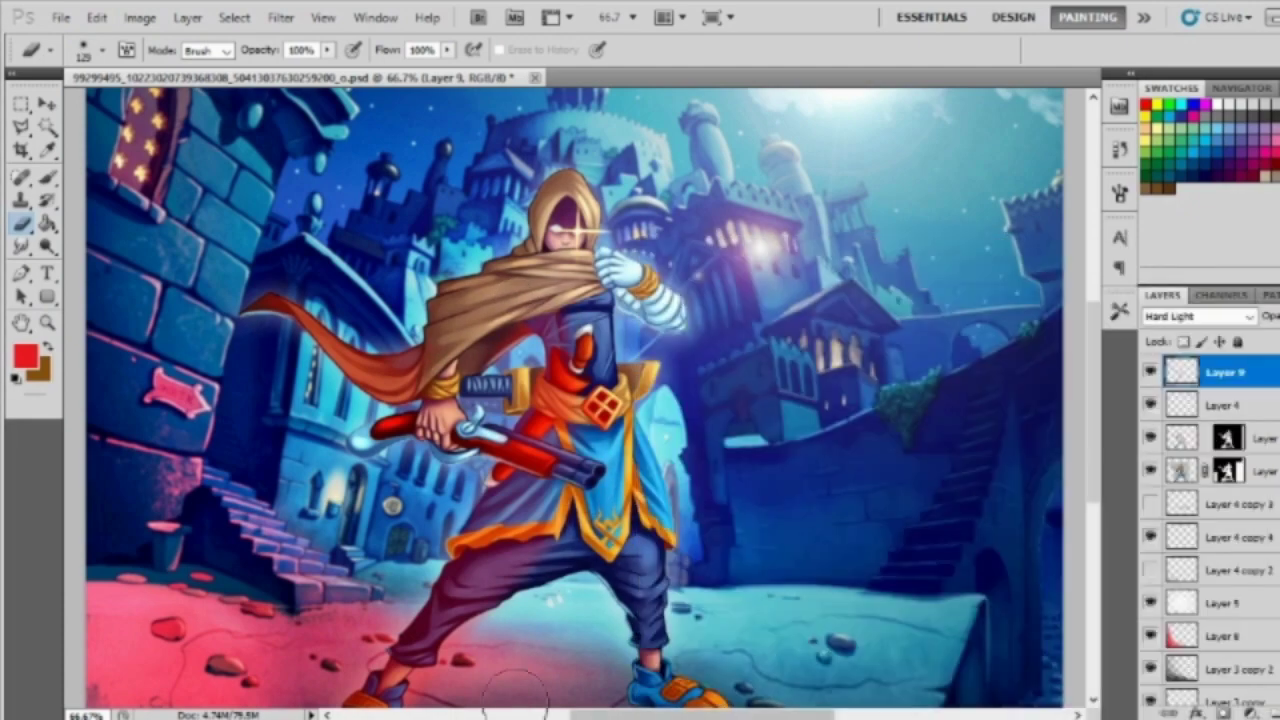
Step: Pan toward the painting's top and shrink the brush and eraser to 22 px
scroll(533, 607, down, 3)
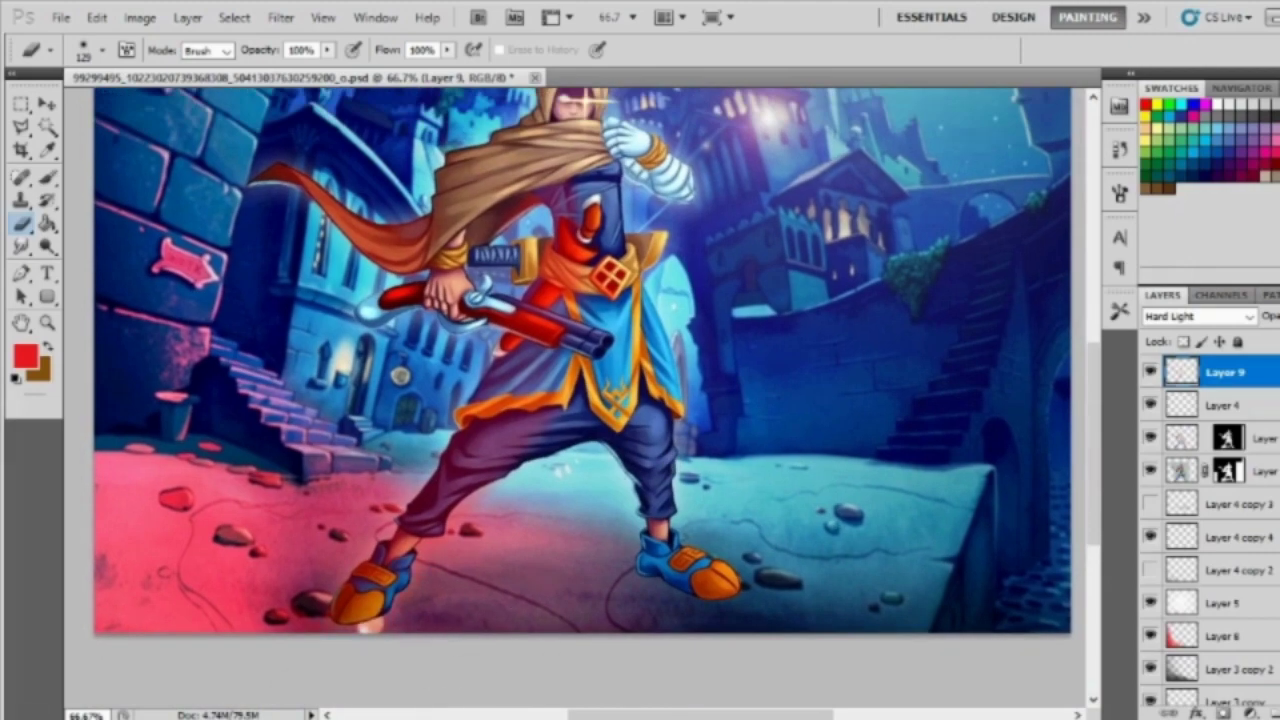
key(h)
drag(600, 640, 600, 560)
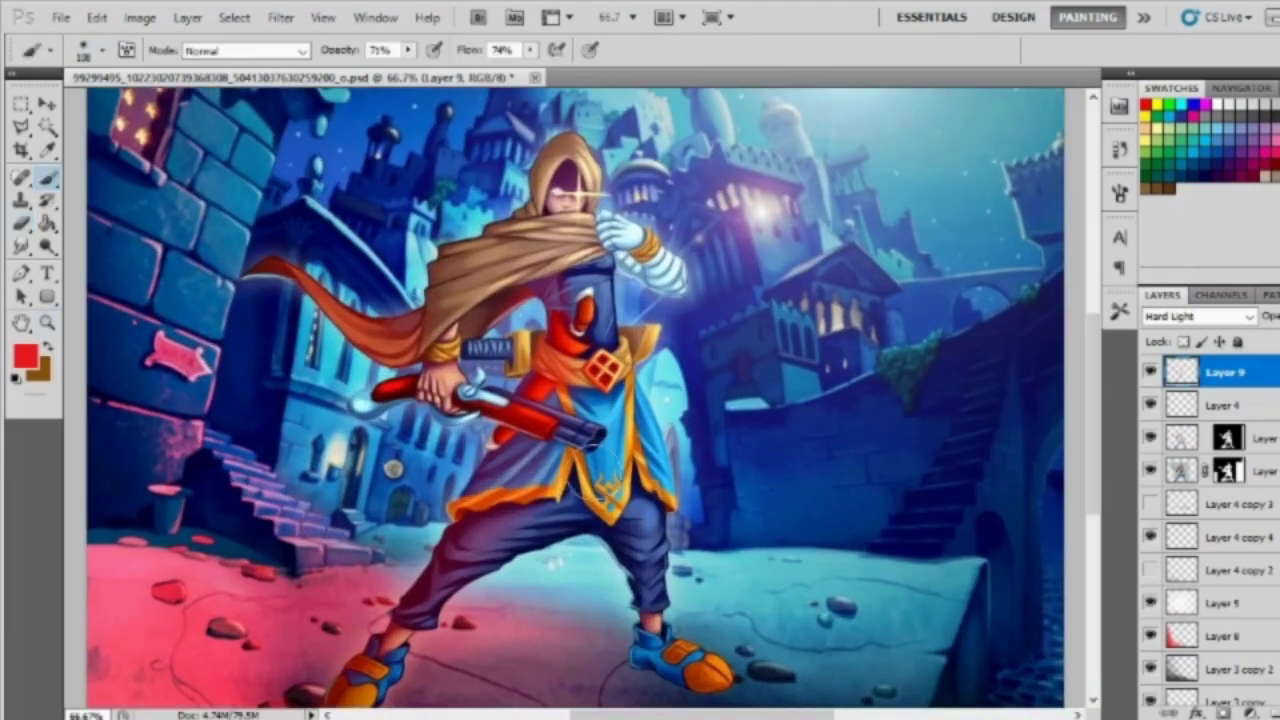
right_click(688, 506)
double_click(731, 351)
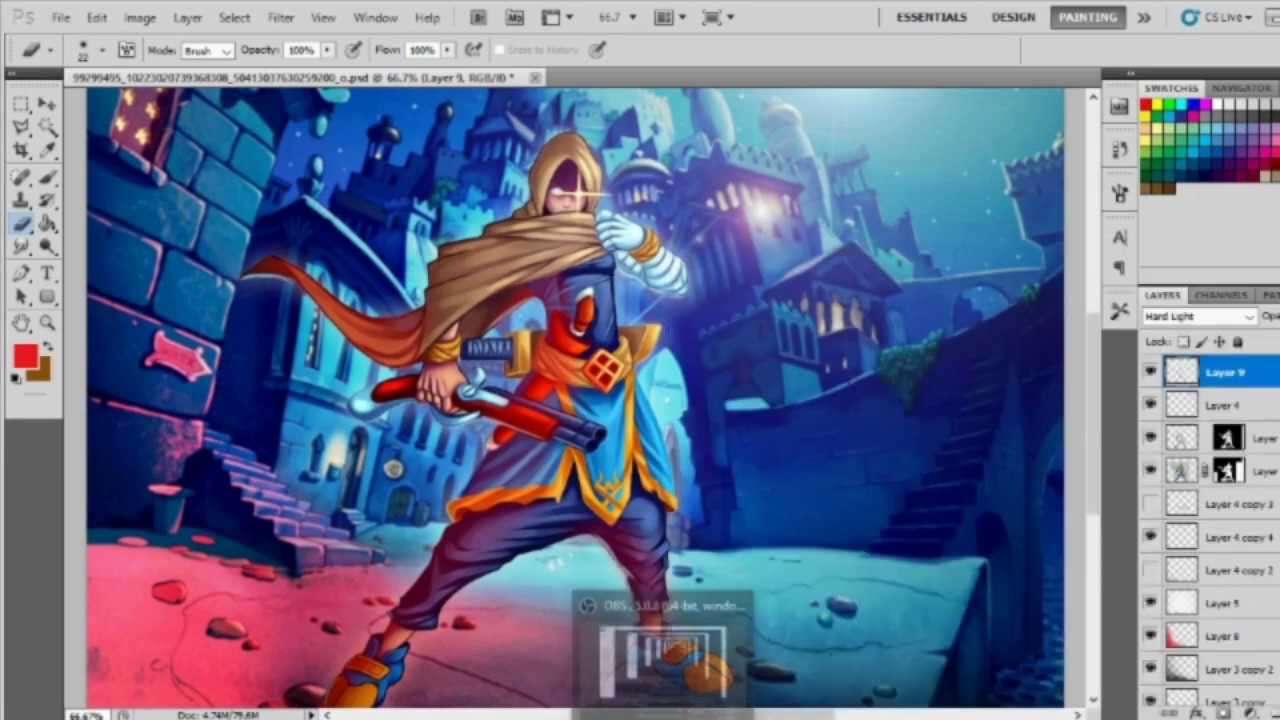
Step: Zoom in on the gunslinger and add a new empty Layer 10 above Layer 9
key(z)
alt+click(741, 543)
click(606, 456)
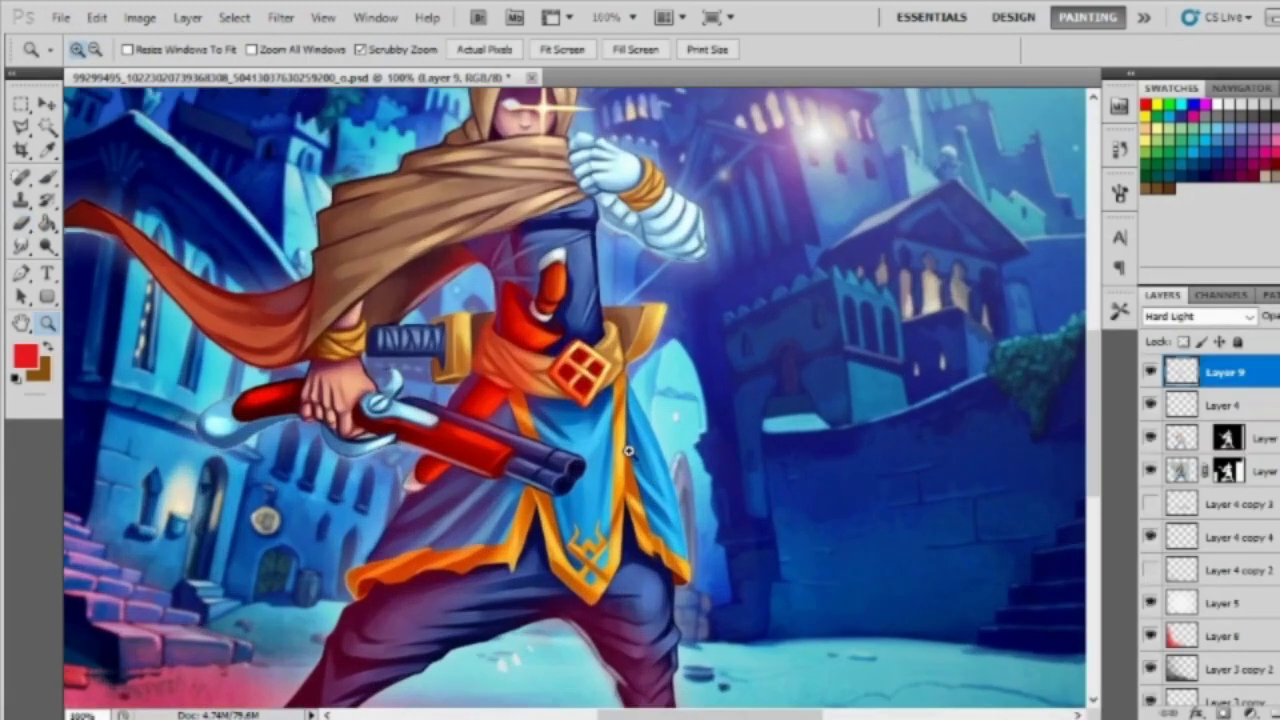
click(515, 361)
key(b)
key(ctrl+shift+alt+n)
right_click(580, 240)
Step: Shrink the brush to a thin 5 px size while framing the lower robe
mouse_move(698, 276)
mouse_down()
mouse_move(686, 287)
mouse_move(603, 280)
mouse_up()
key(Return)
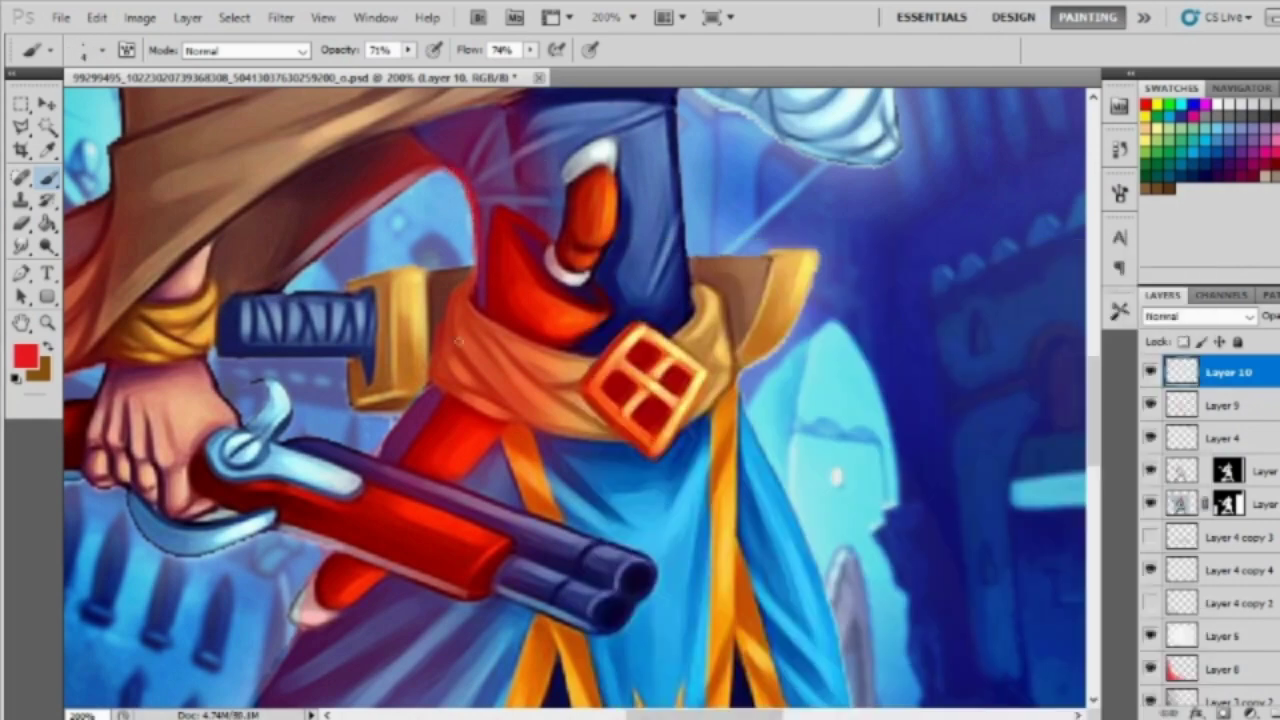
drag(258, 375, 325, 218)
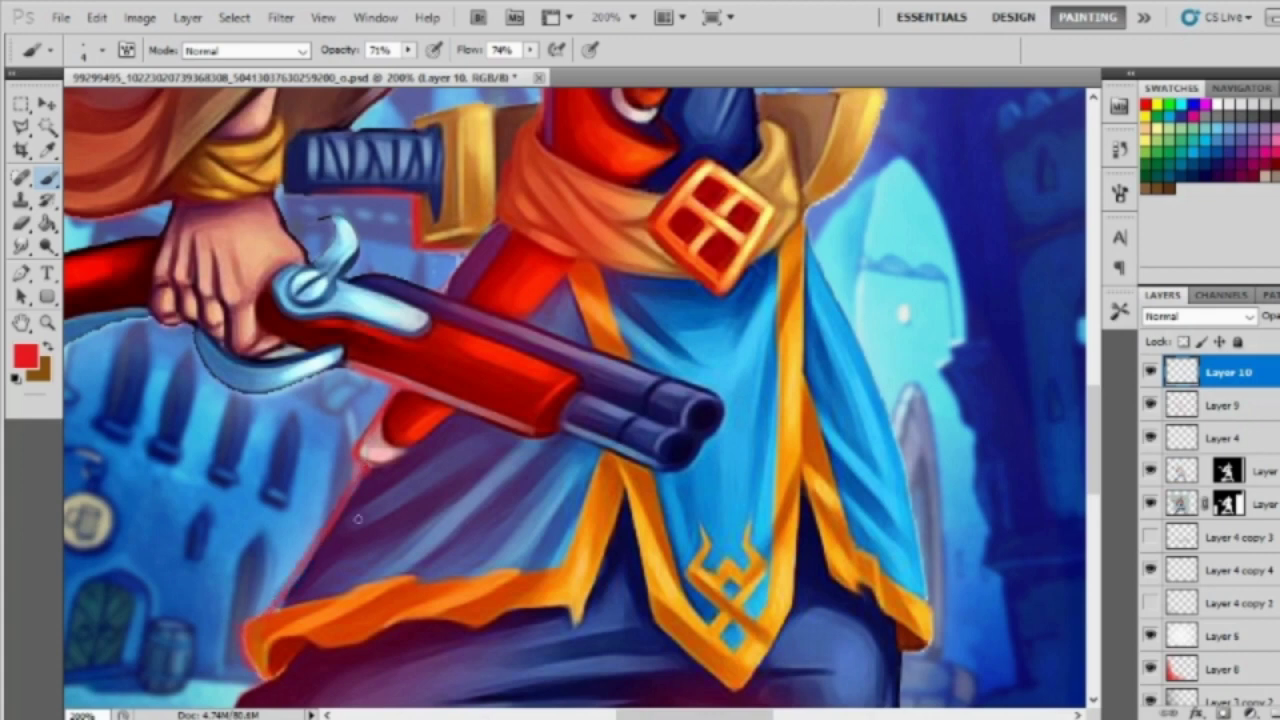
right_click(538, 280)
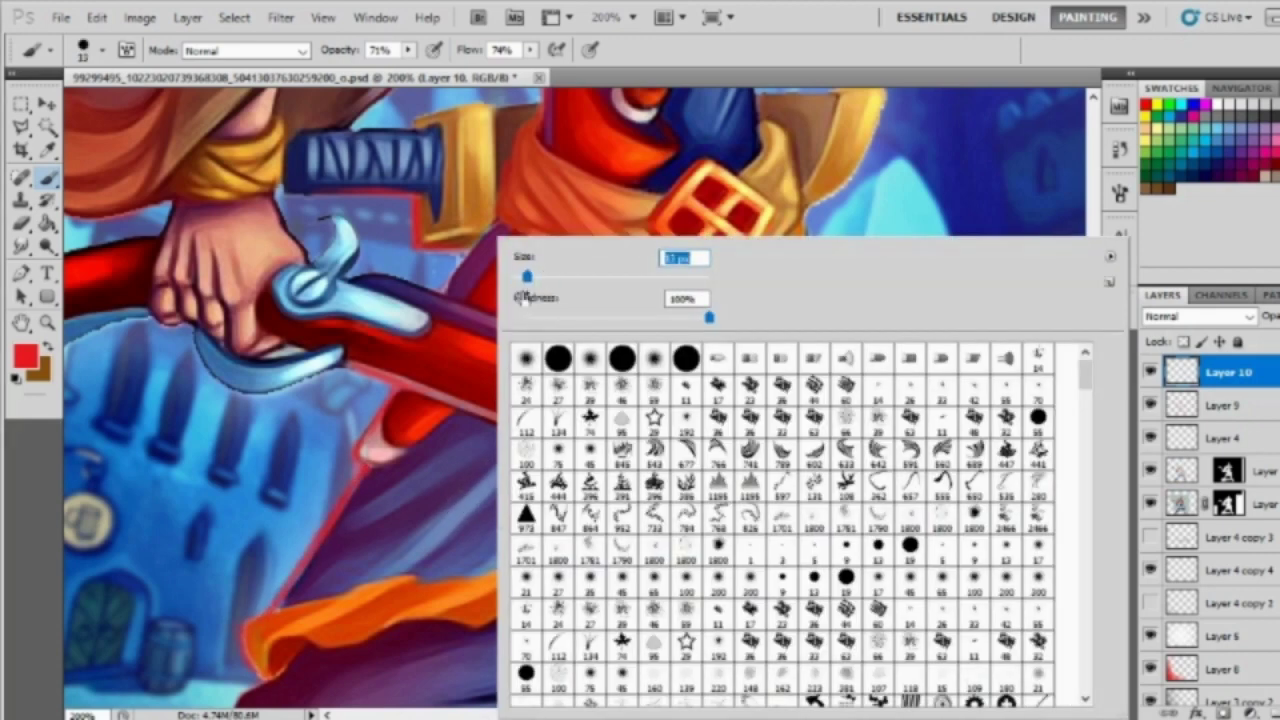
key(Return)
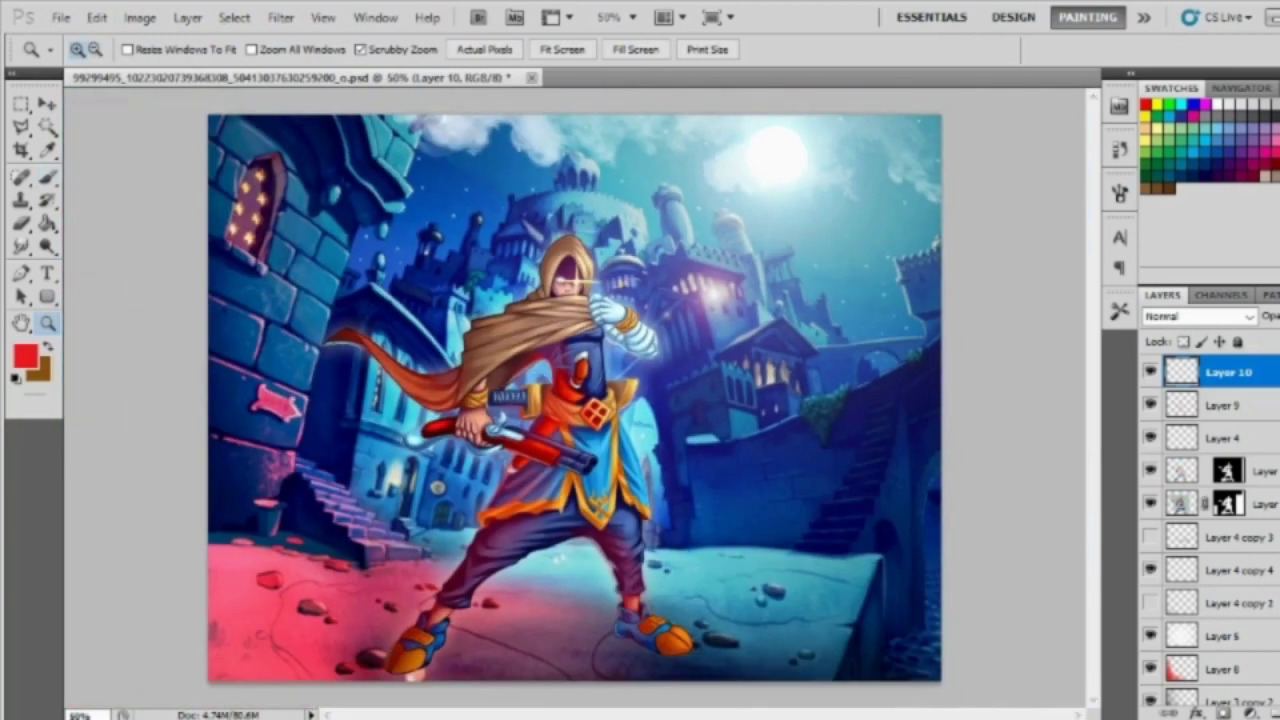
drag(275, 630, 545, 290)
right_click(545, 290)
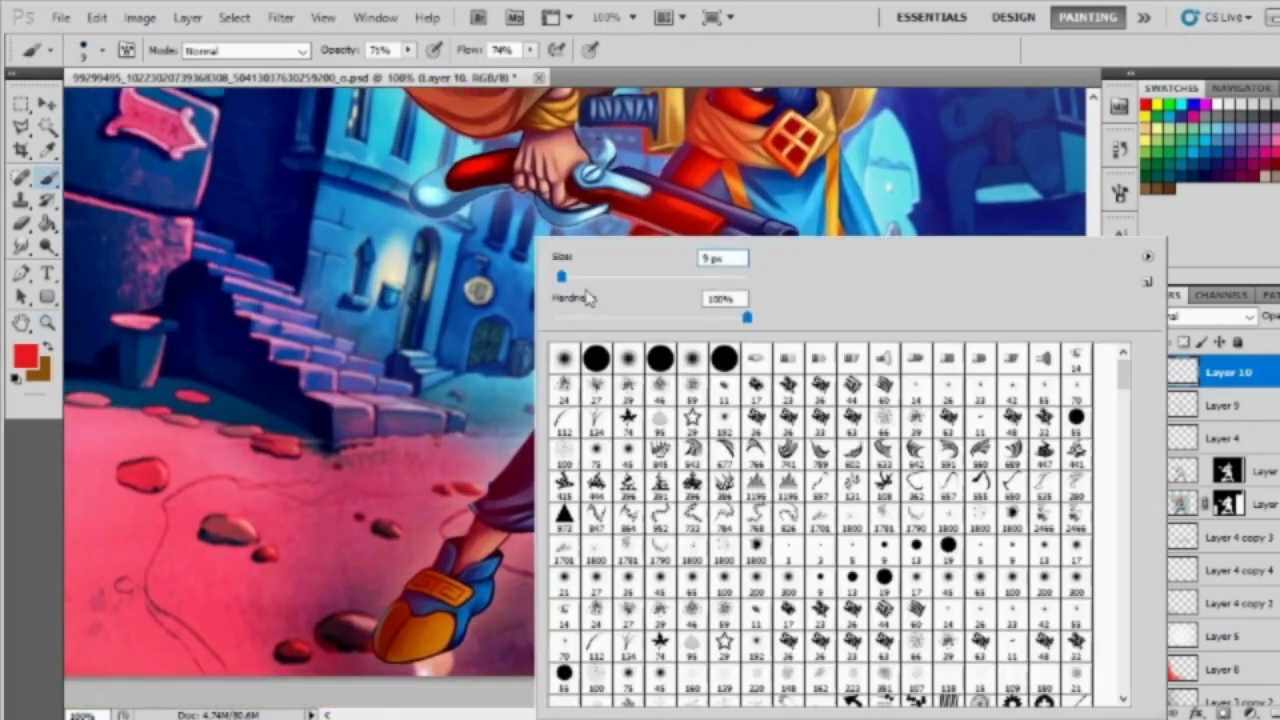
text(5)
key(Return)
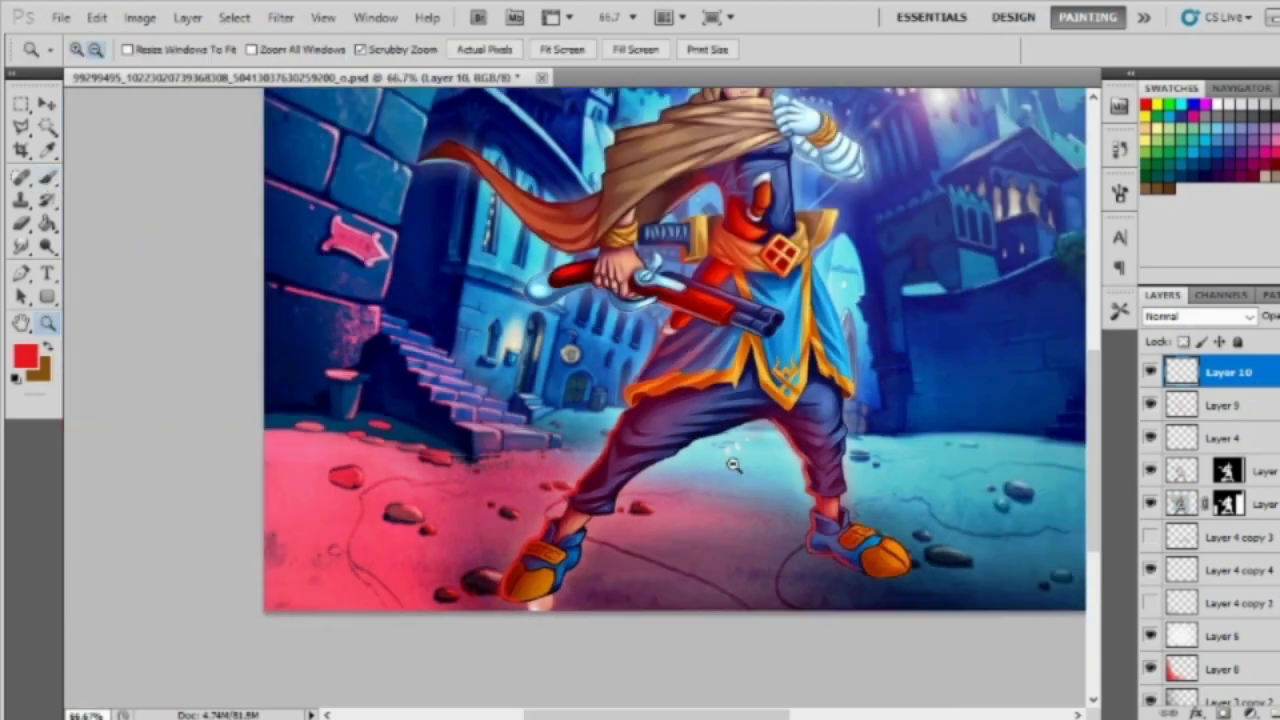
Step: Paint a thin edge along the cape tip and a red rim under the curved guard
drag(641, 584, 450, 386)
drag(230, 272, 380, 292)
drag(573, 686, 508, 541)
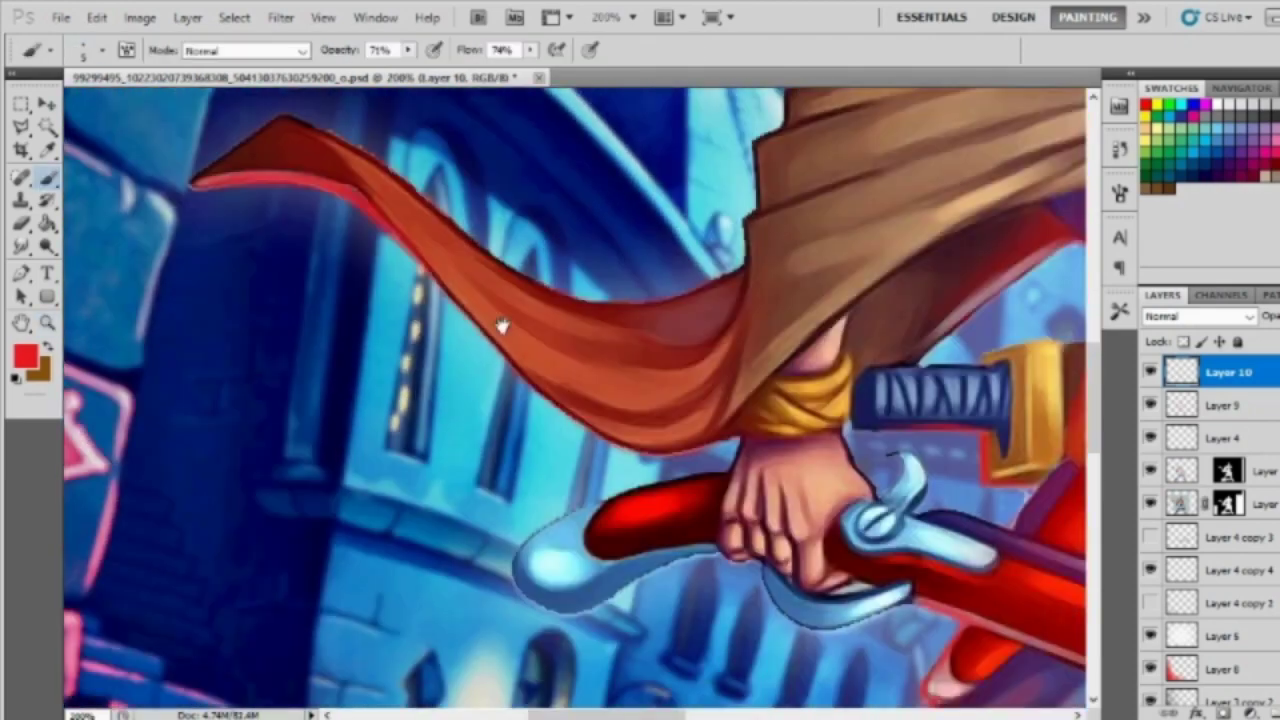
drag(742, 552, 876, 556)
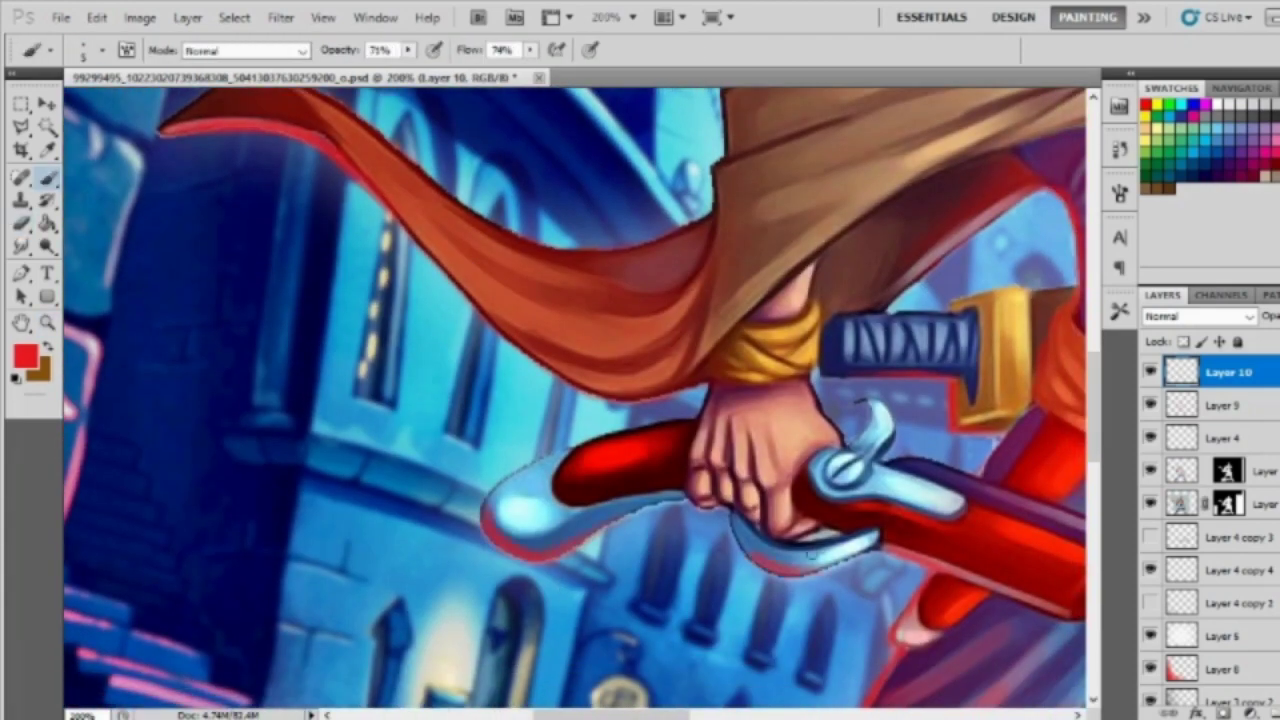
key(z)
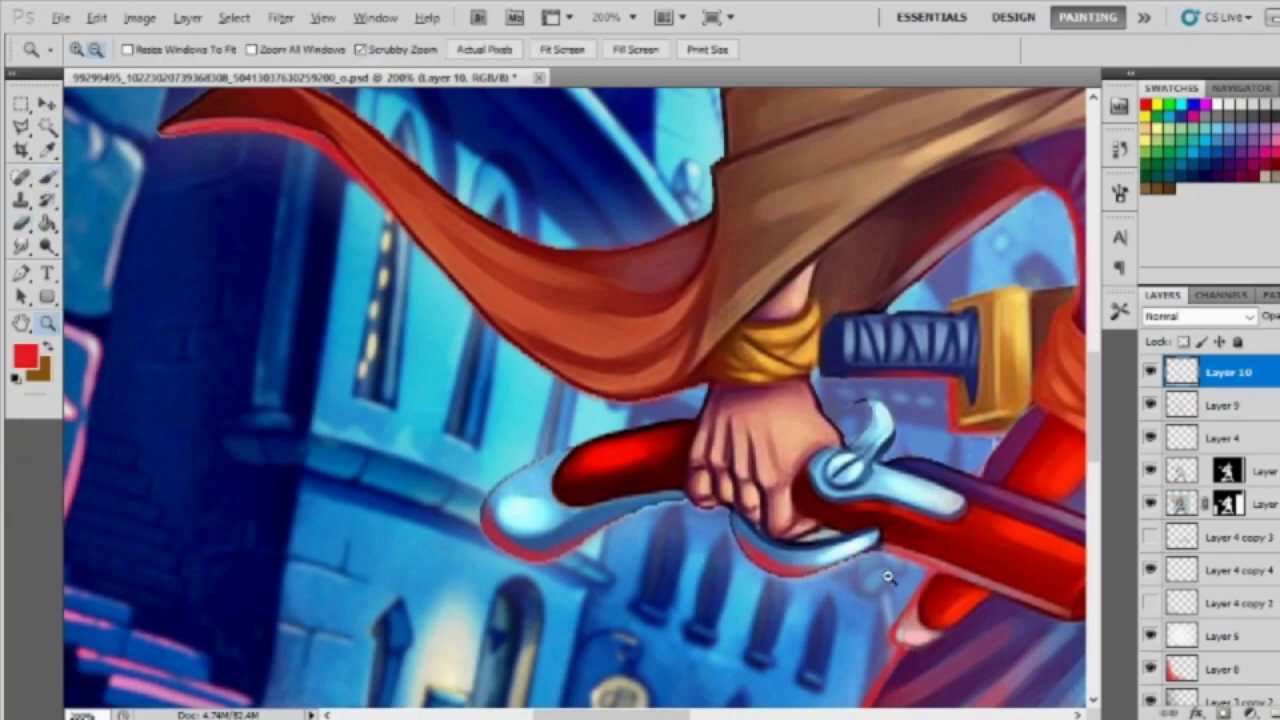
drag(718, 551, 606, 480)
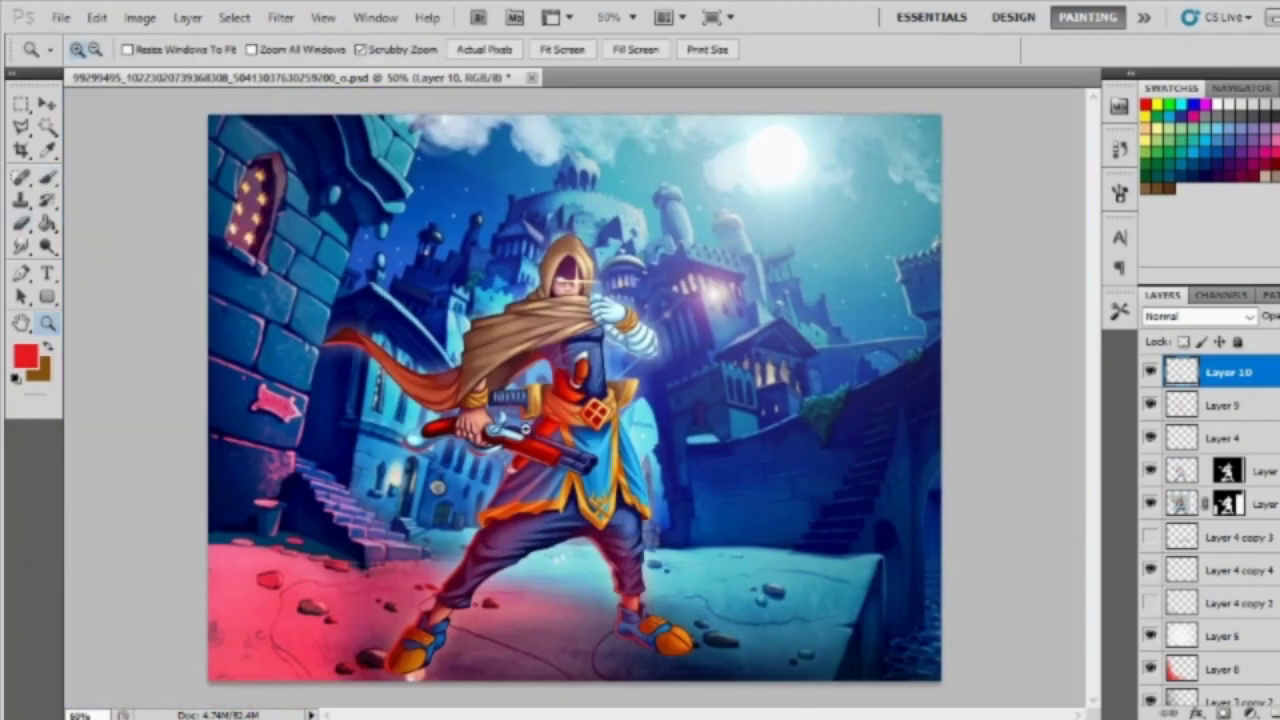
Step: Undo the stray red stroke on the character's chest
drag(605, 360, 689, 400)
key(b)
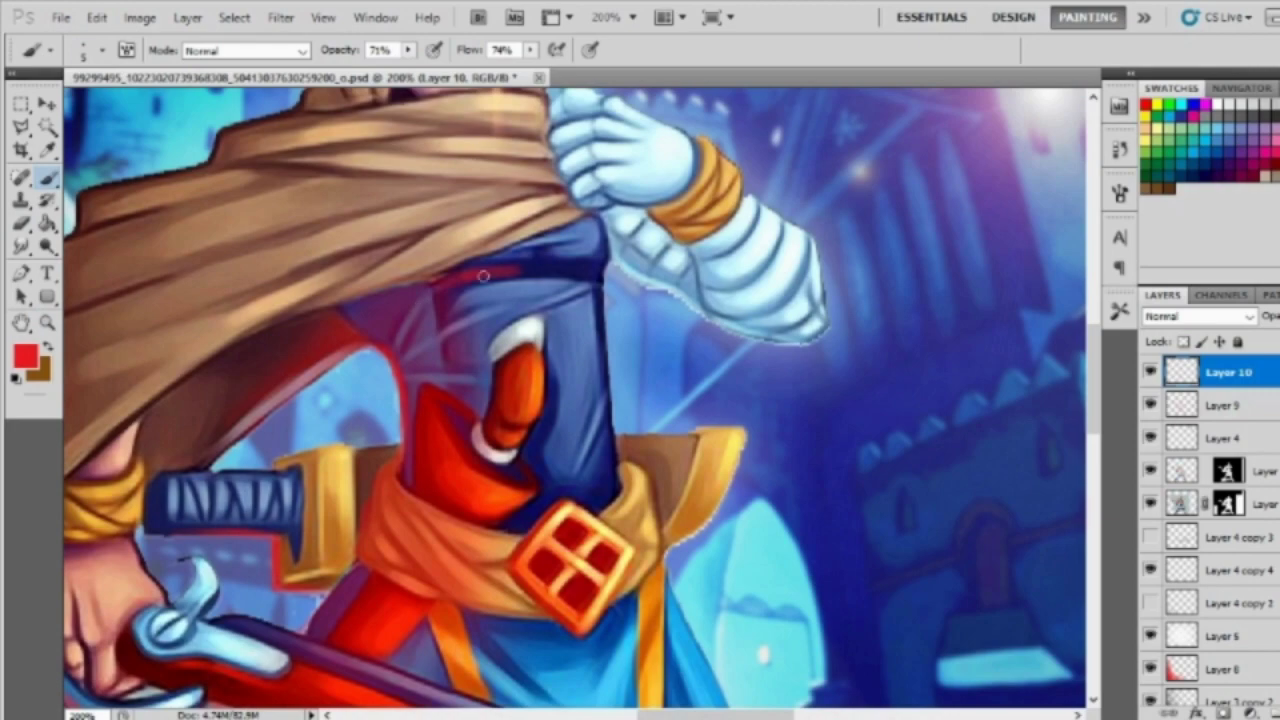
key(ctrl+z)
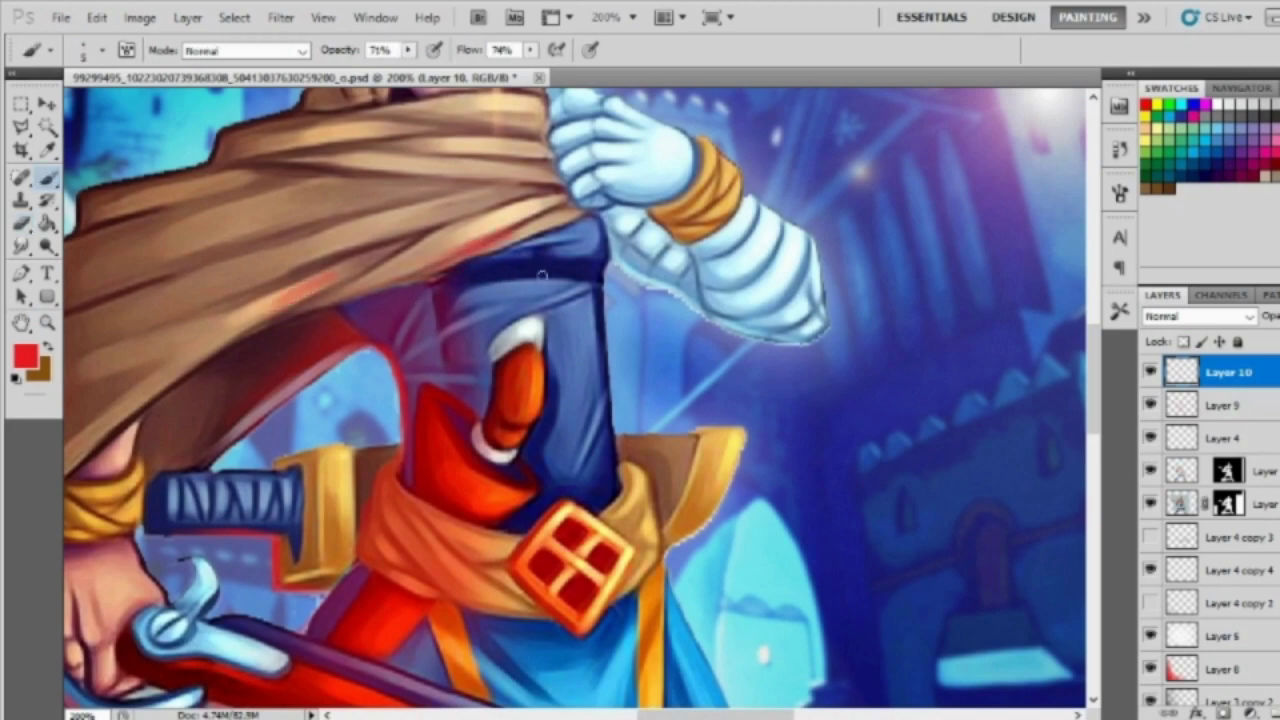
key(z)
drag(880, 500, 788, 494)
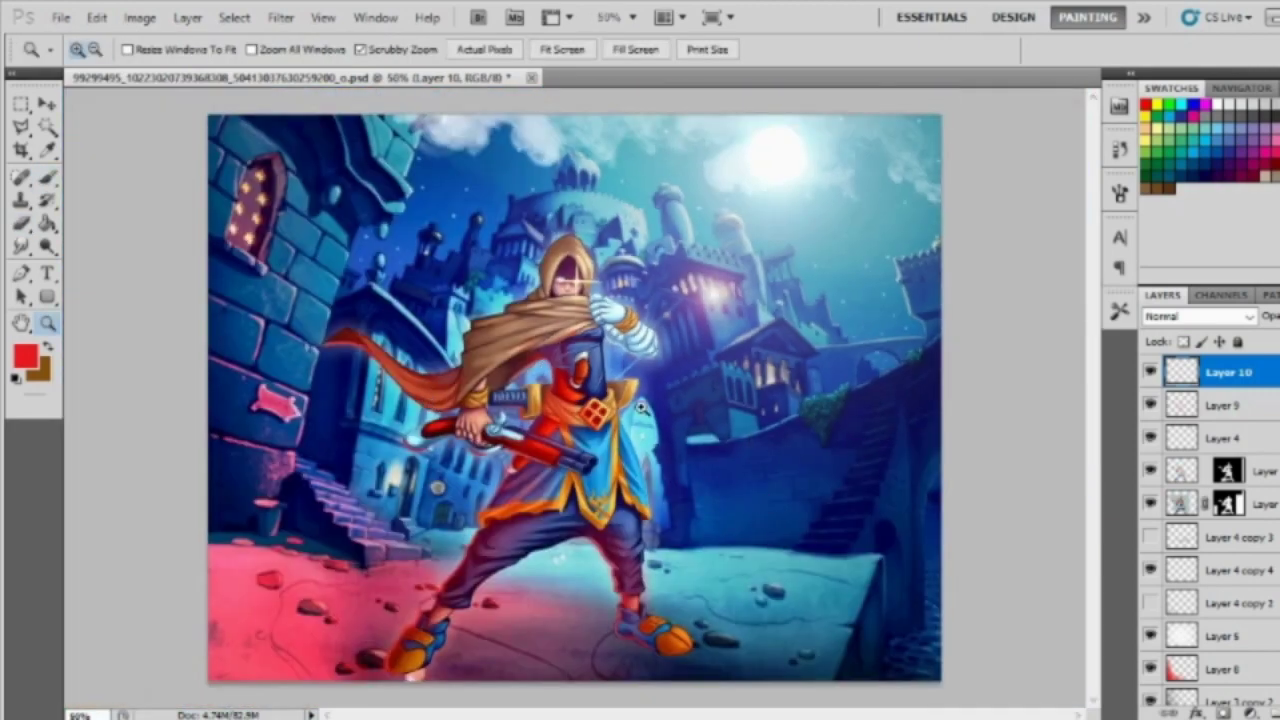
Step: Paint a red rim along the raised arm's underside and darken its lower edge
drag(641, 405, 720, 410)
key(b)
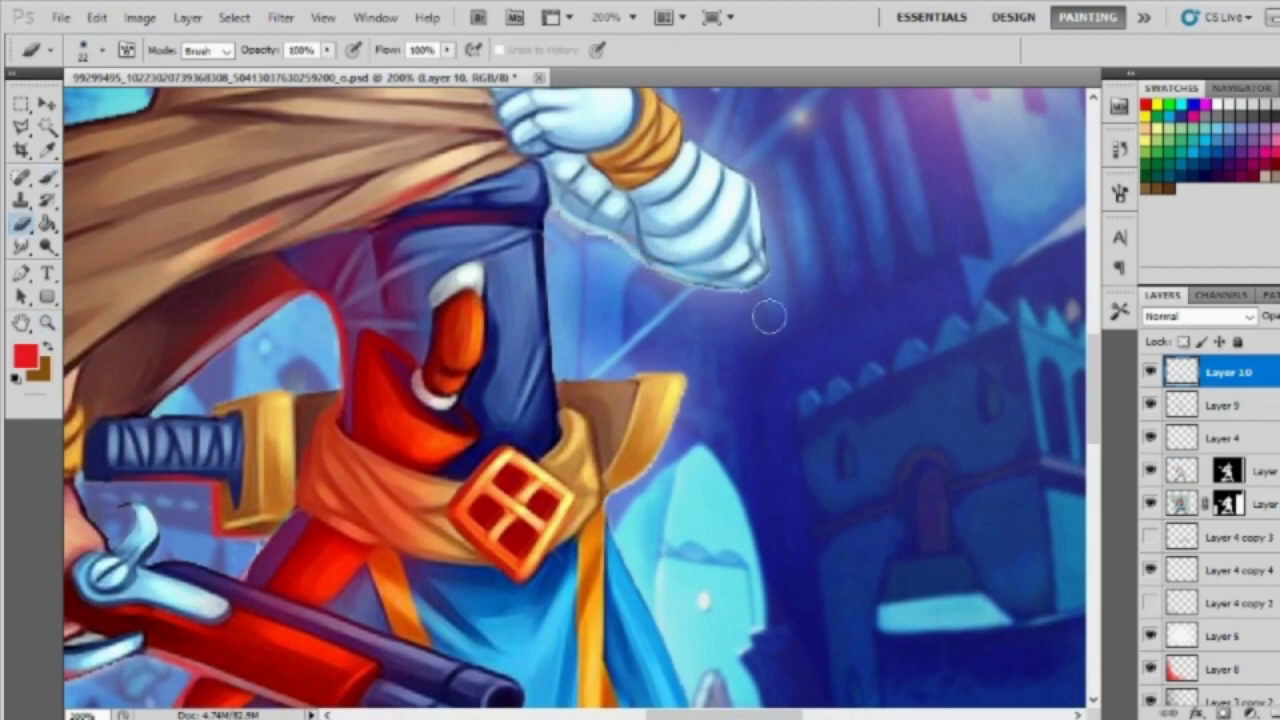
mouse_move(552, 205)
mouse_down()
mouse_move(750, 290)
mouse_move(812, 292)
mouse_up()
key(z)
alt+click(779, 316)
key(b)
Step: Touch up the red stroke near the arm at 100% zoom, alternating brush and eraser
key(b)
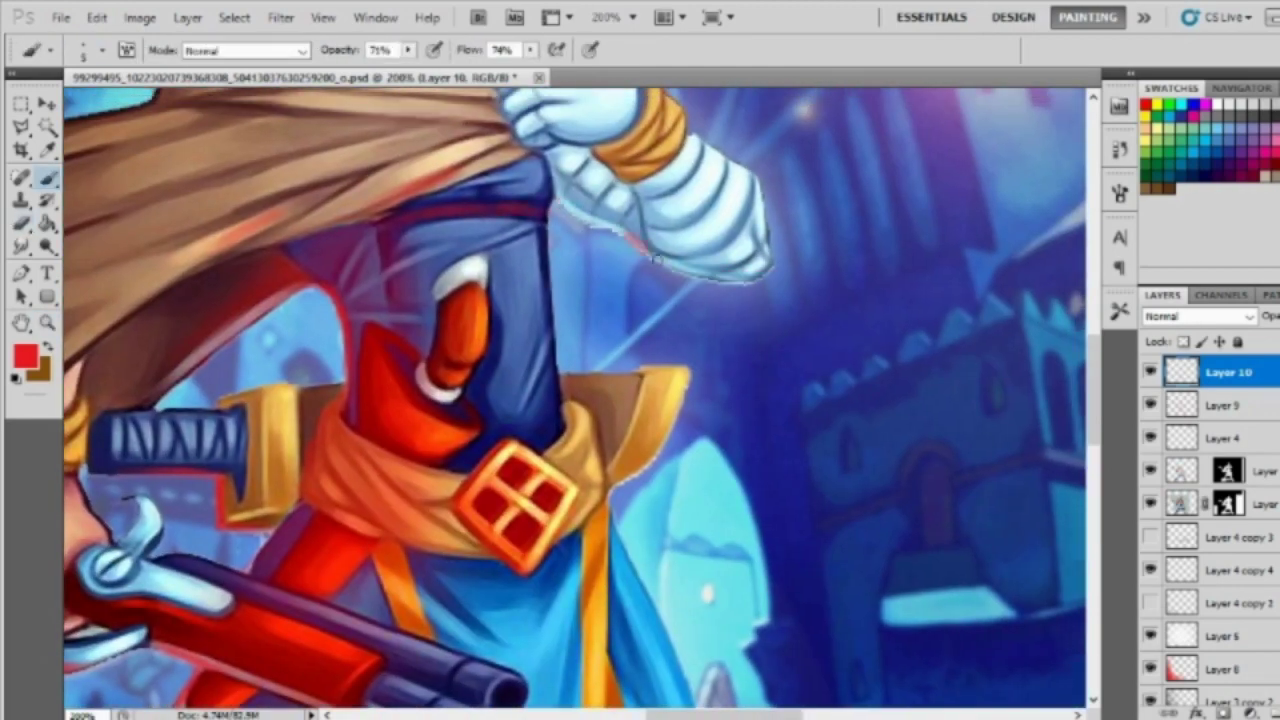
drag(640, 245, 764, 282)
key(z)
alt+click(660, 265)
alt+click(660, 265)
click(600, 270)
key(b)
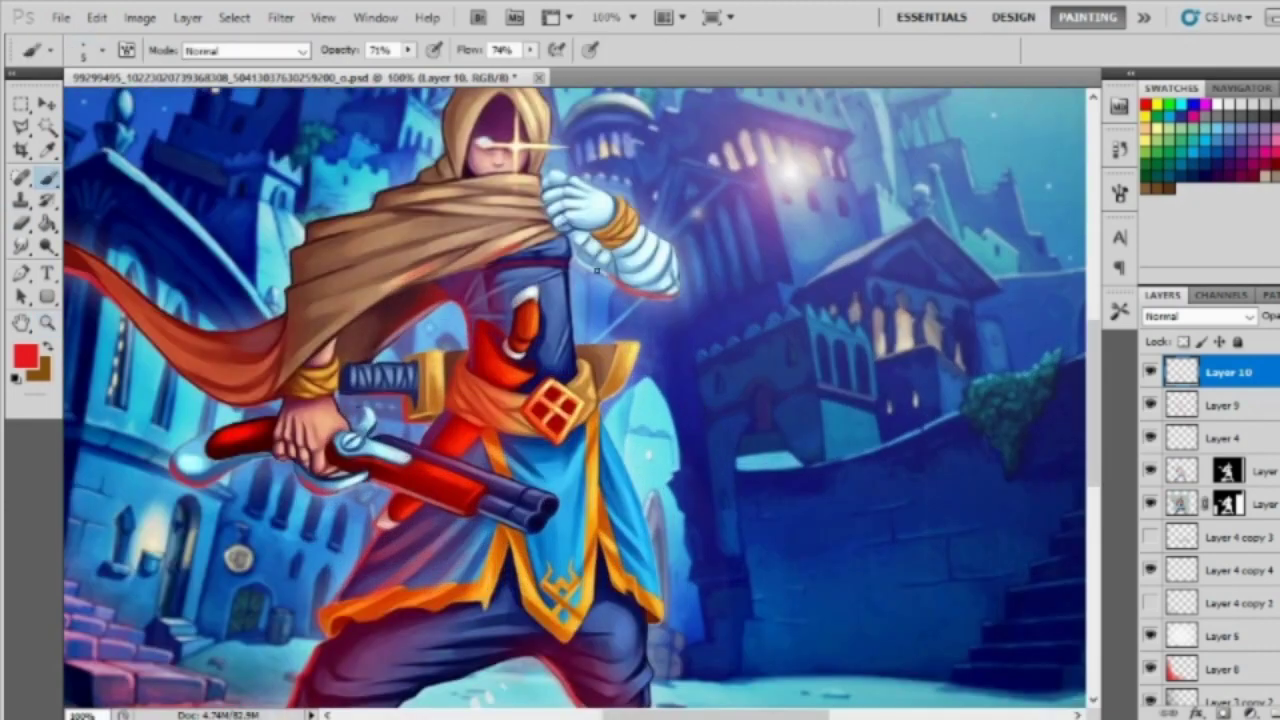
key(e)
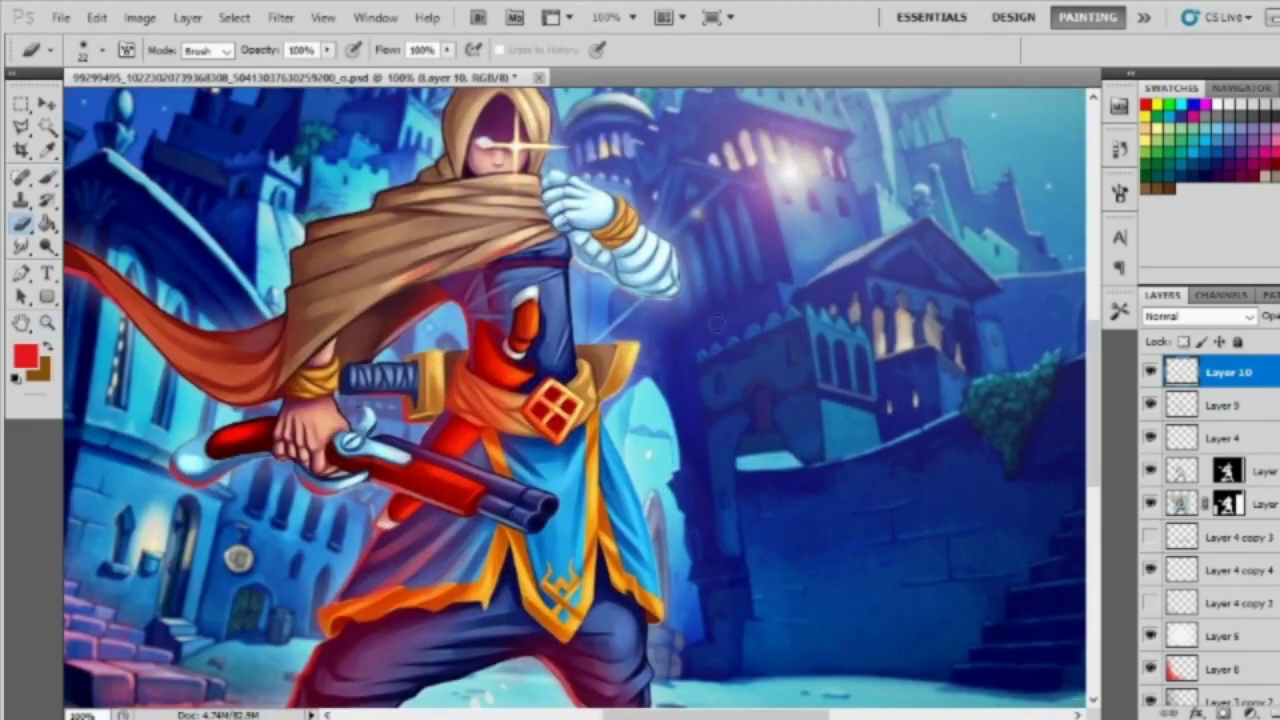
key(b)
right_click(717, 322)
drag(715, 318, 612, 300)
key(e)
Step: Zoom to 300% on the torso to check the red rim edge
key(b)
right_click(620, 240)
key(Escape)
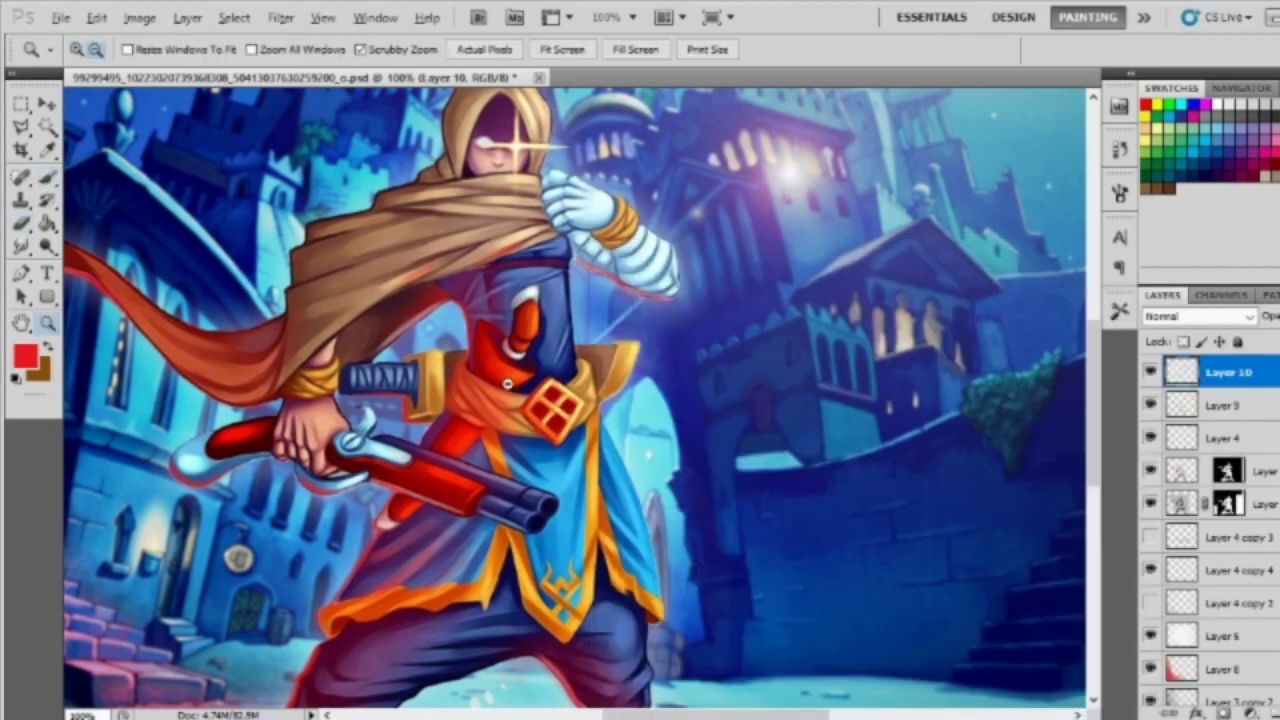
drag(648, 294, 648, 324)
key(e)
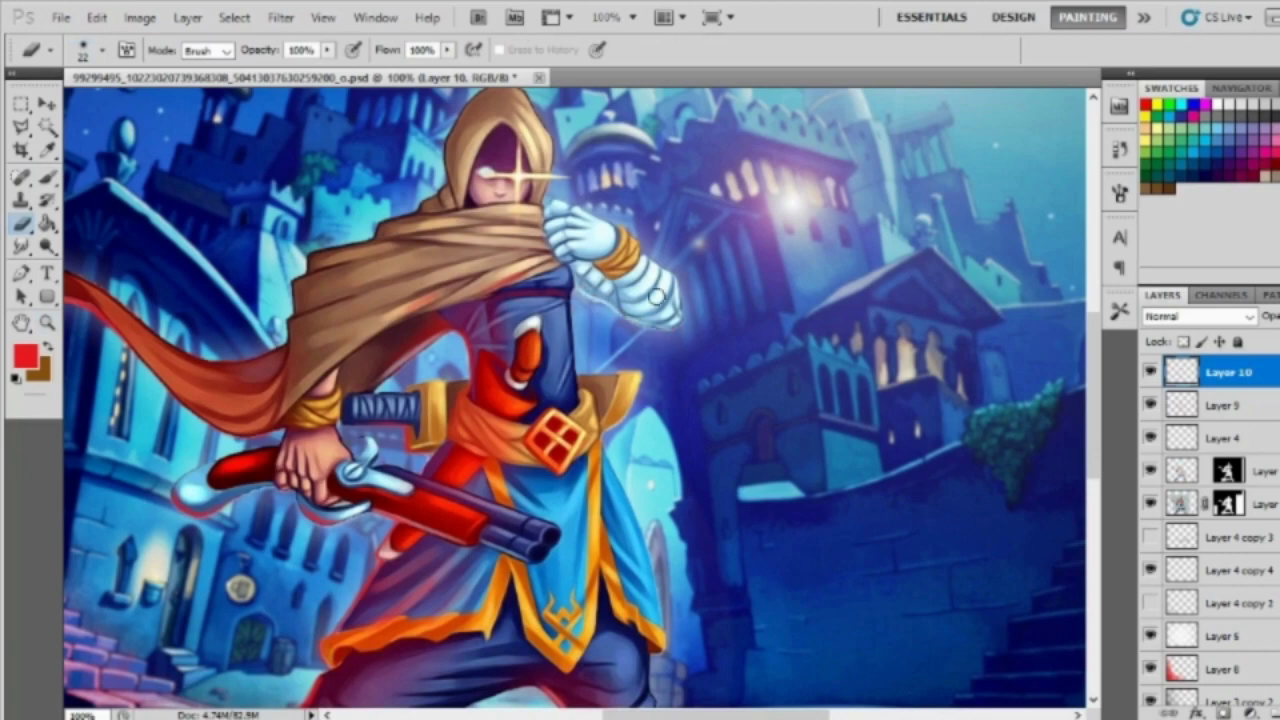
key(z)
drag(420, 320, 478, 320)
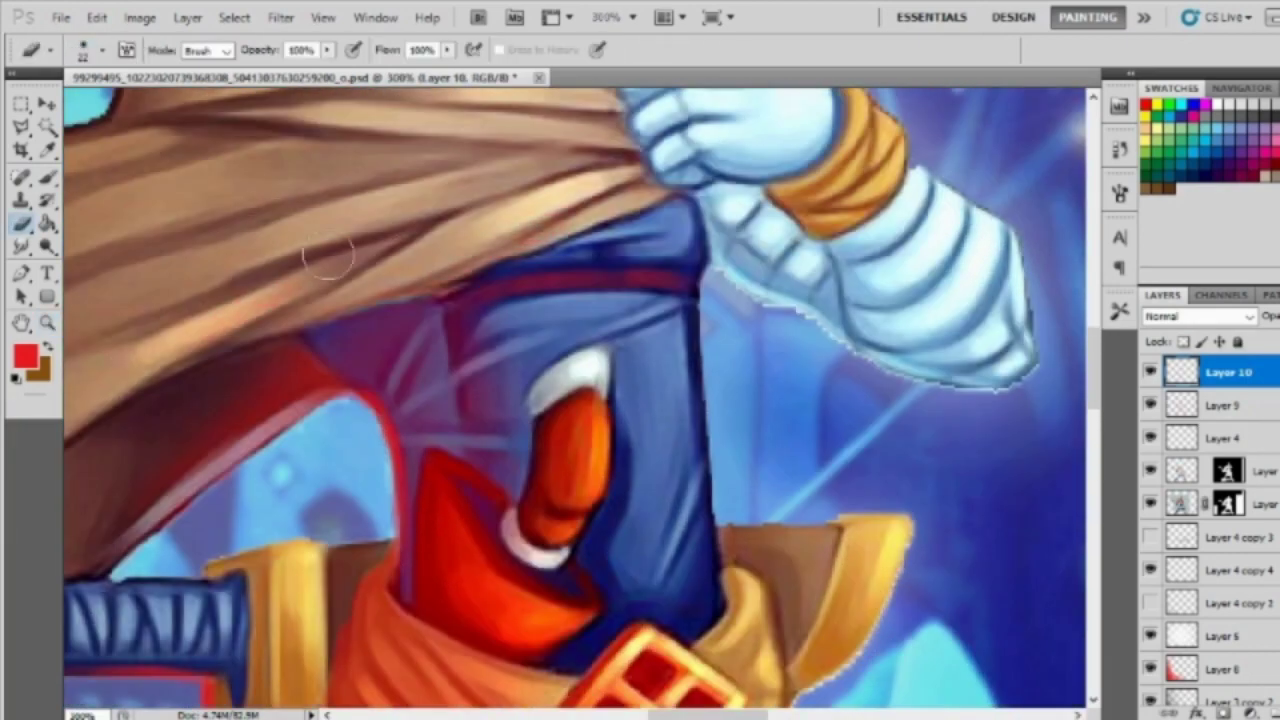
Step: Set the brush size to 13 and fit the whole illustration on screen
key(b)
right_click(250, 232)
key(Return)
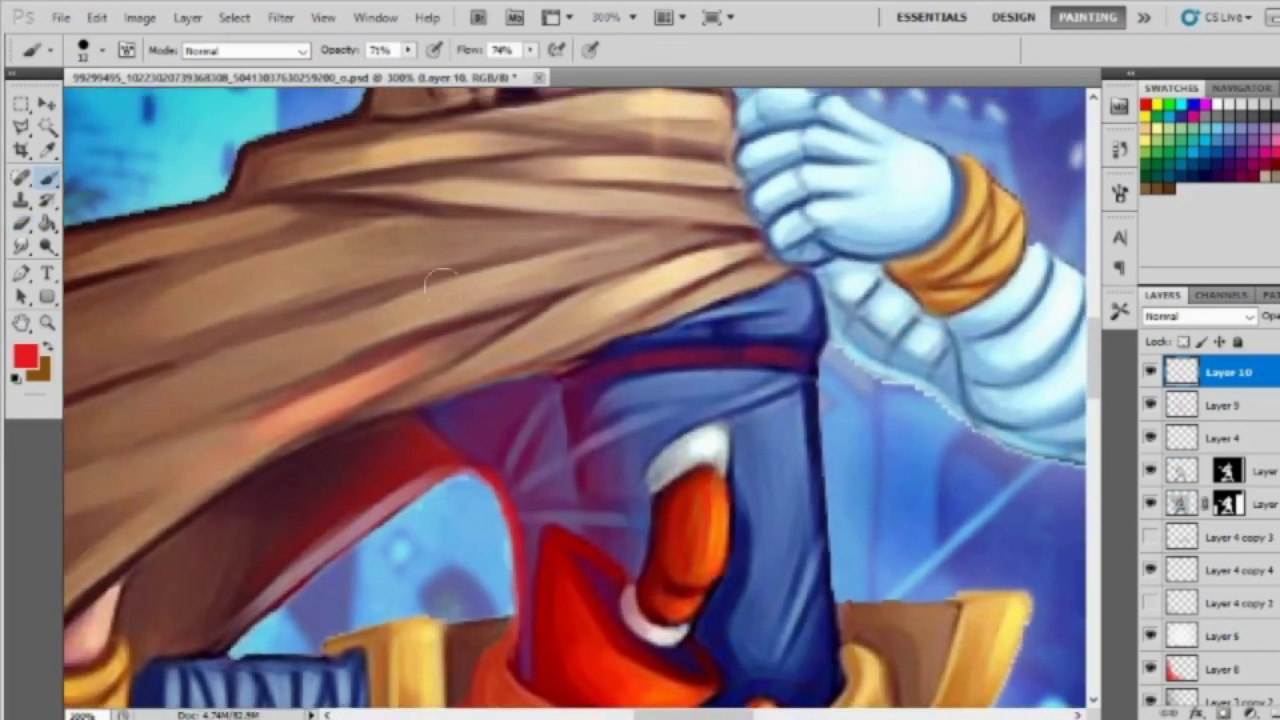
key(z)
mouse_move(330, 437)
mouse_down()
mouse_move(200, 437)
mouse_move(310, 262)
mouse_up()
key(b)
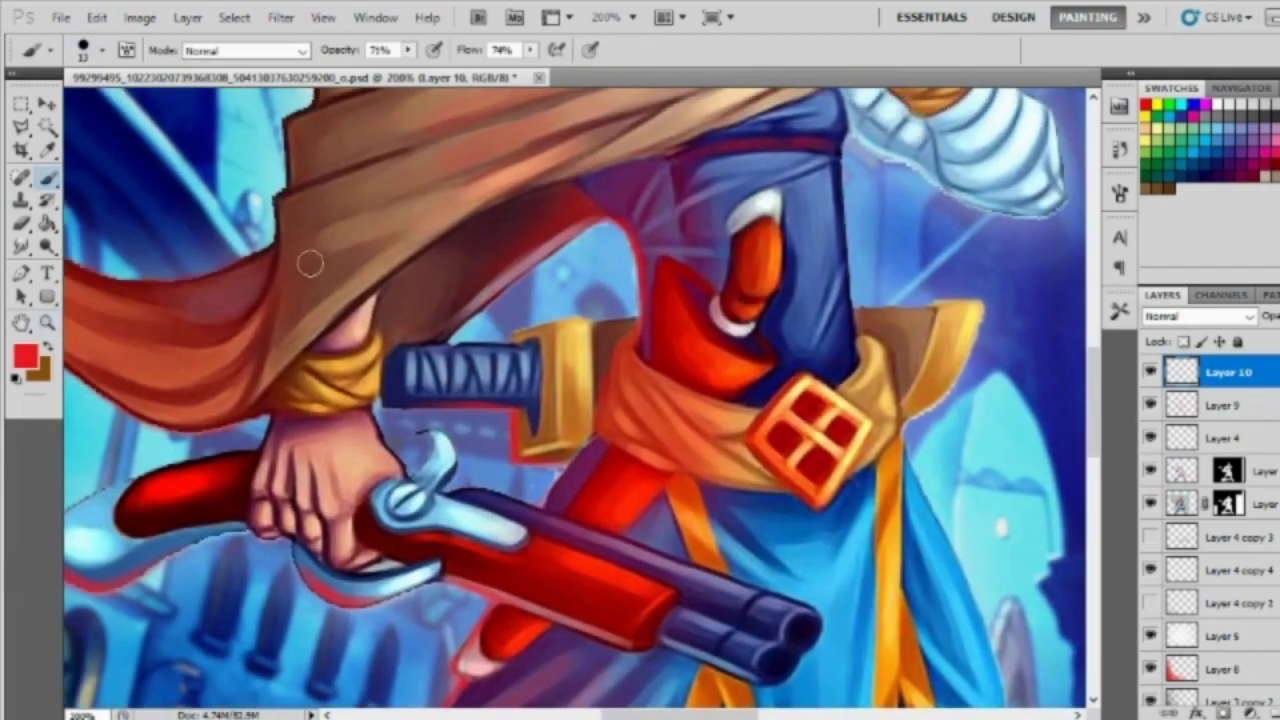
key(ctrl+0)
key(z)
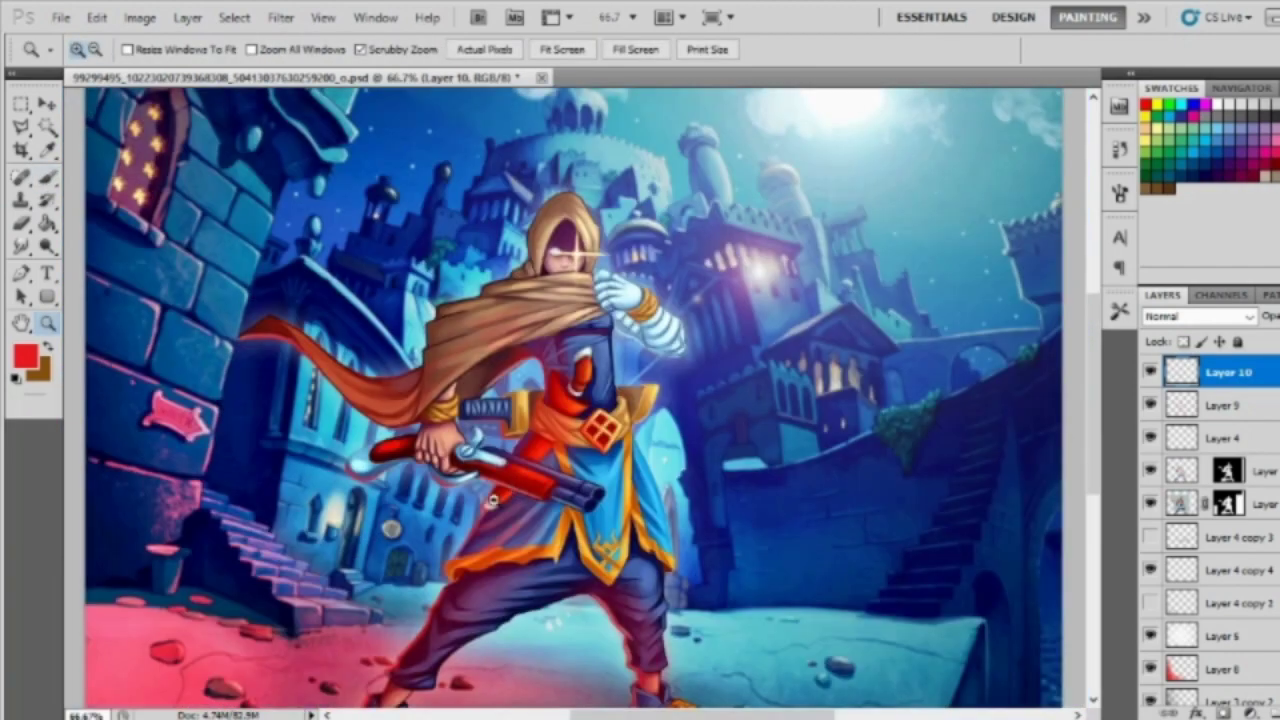
scroll(583, 604, up, 1)
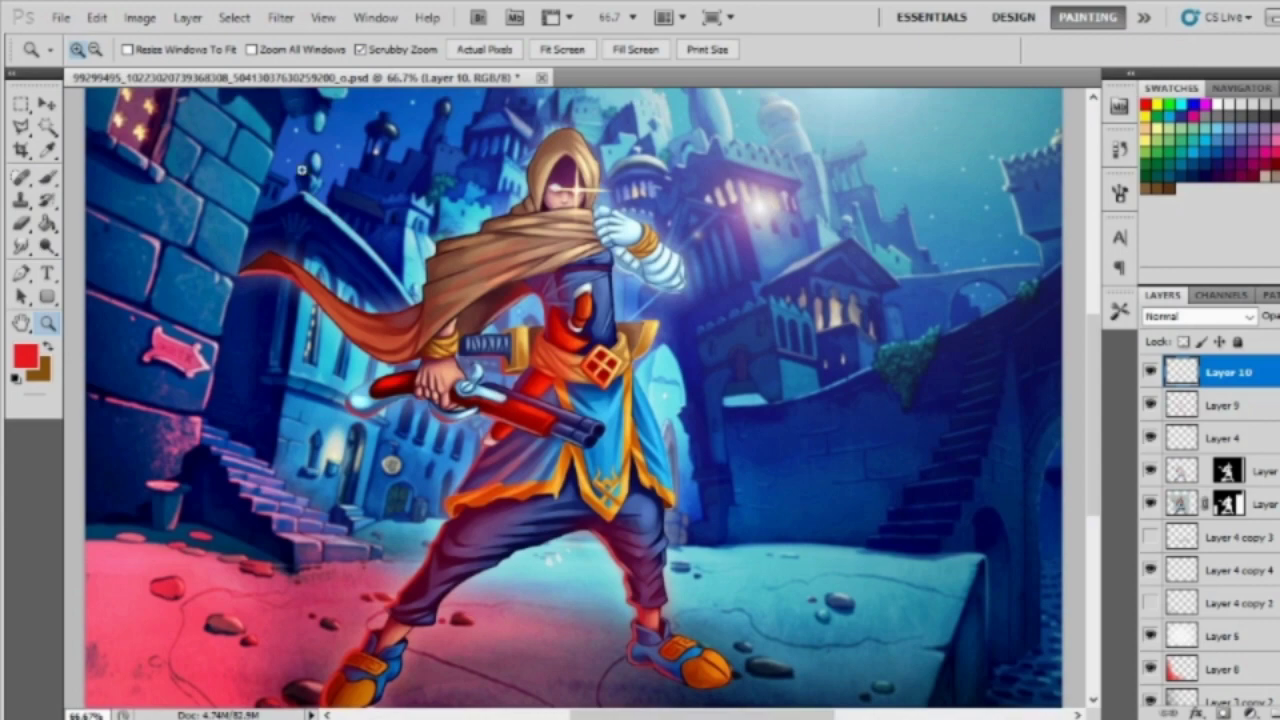
scroll(576, 407, up, 1)
scroll(576, 407, down, 2)
scroll(560, 468, up, 1)
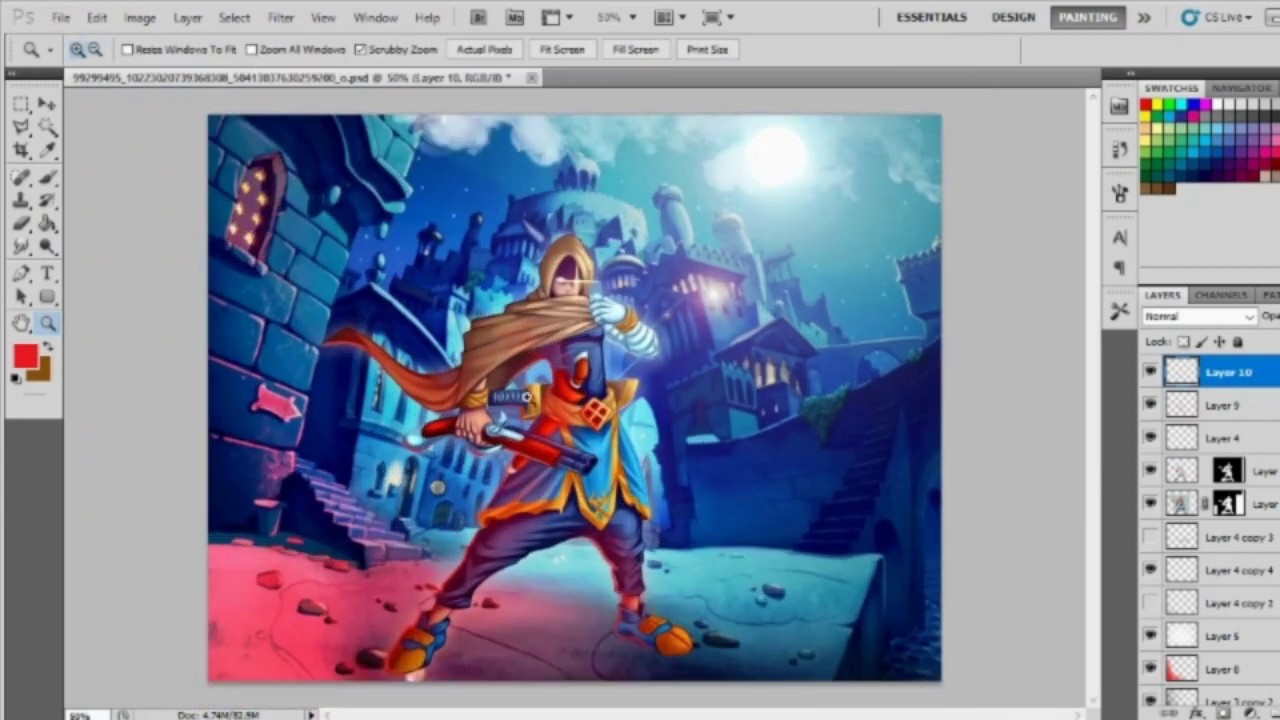
key(alt+f)
key(Escape)
key(b)
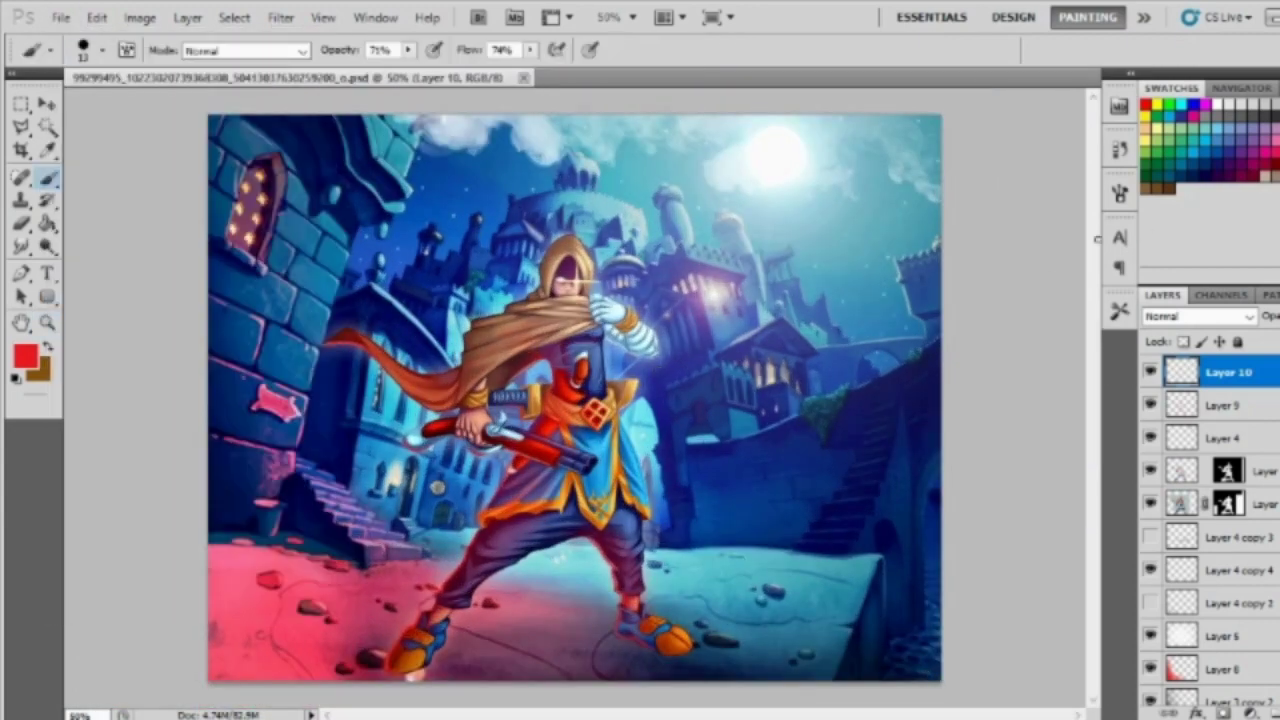
key(F5)
key(F5)
Step: Paint red 'FIN!' lettering on the ground right of the gunslinger's feet
drag(684, 582, 693, 566)
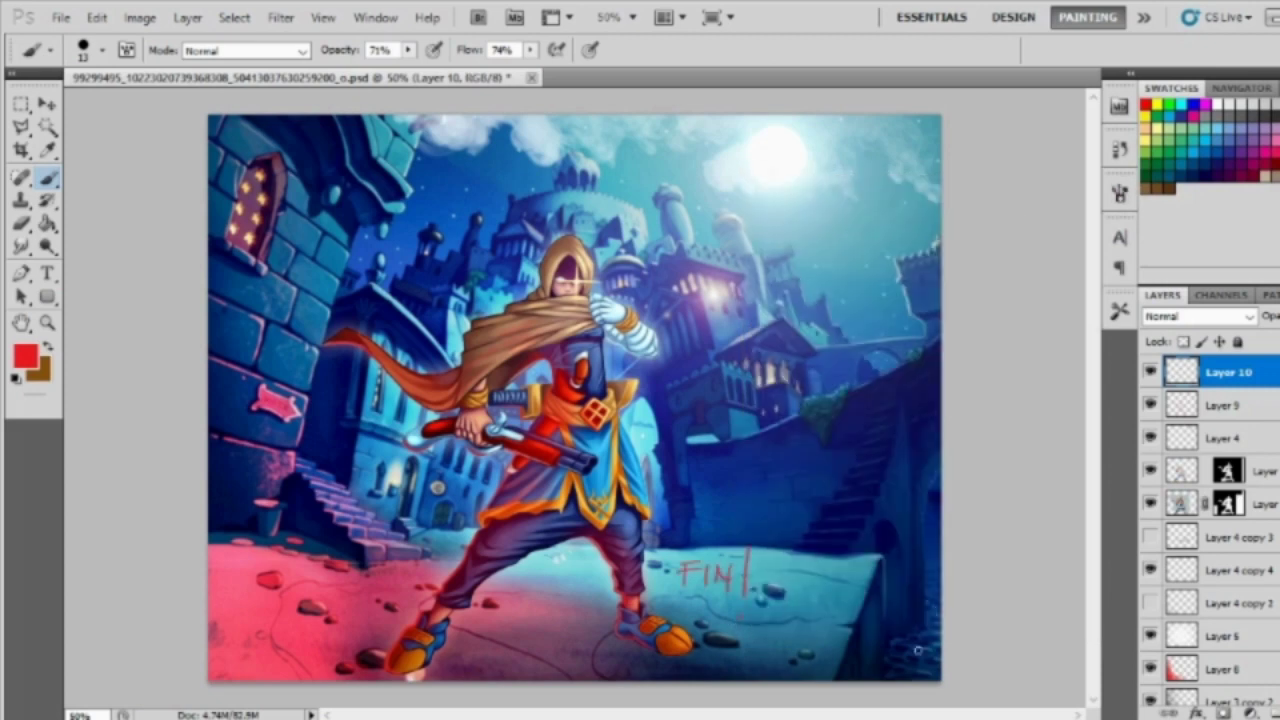
drag(544, 578, 575, 571)
drag(520, 576, 546, 592)
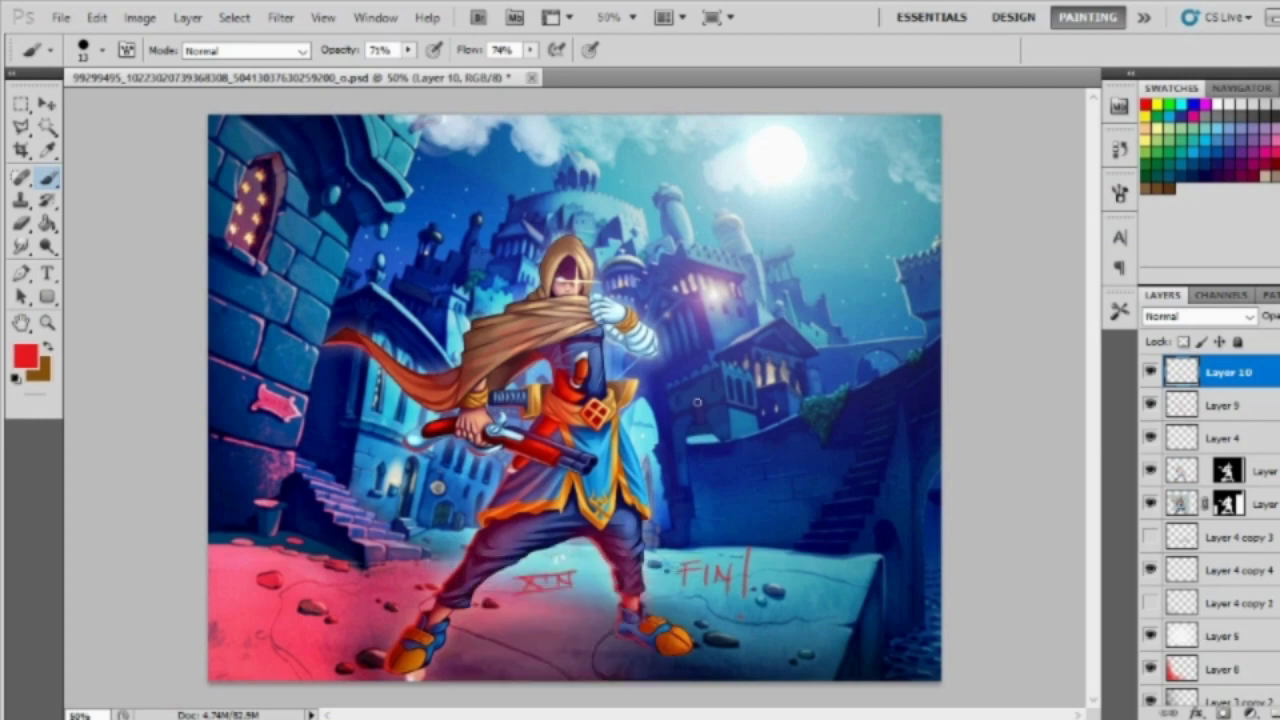
Step: Reset colours to black and white and erase the stray red X mark
key(d)
key(e)
right_click(516, 236)
drag(575, 574, 530, 592)
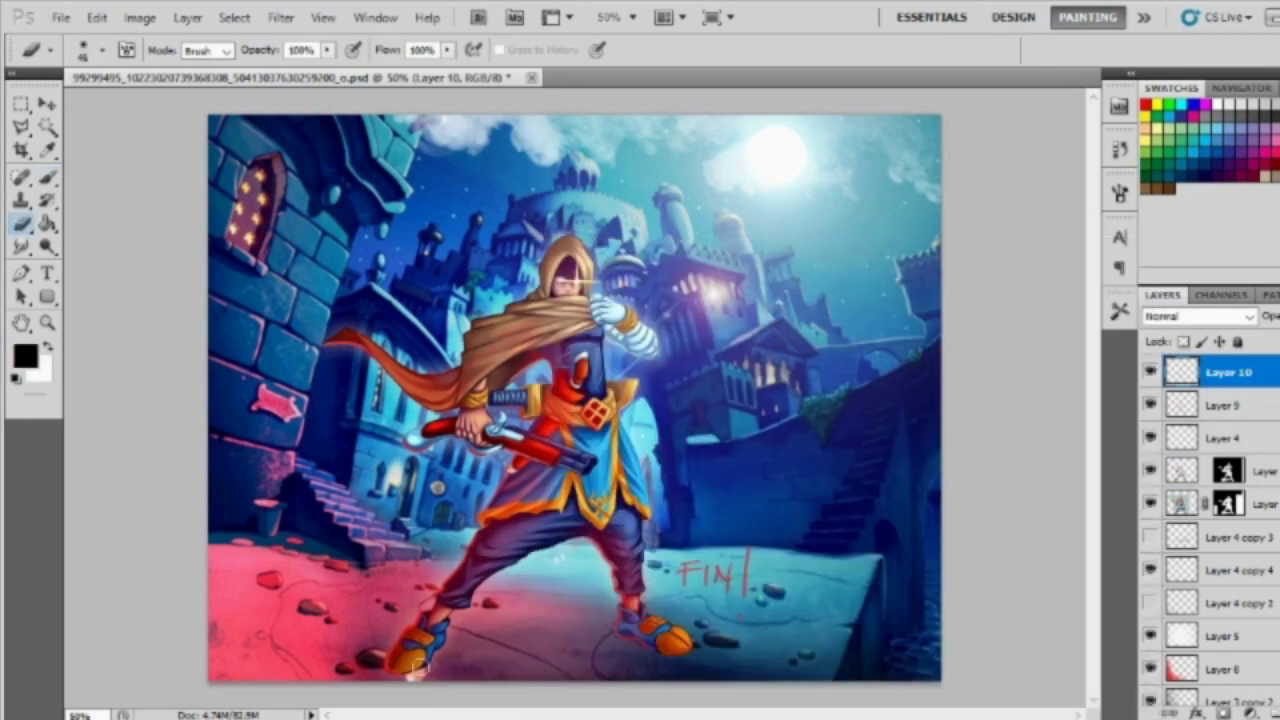